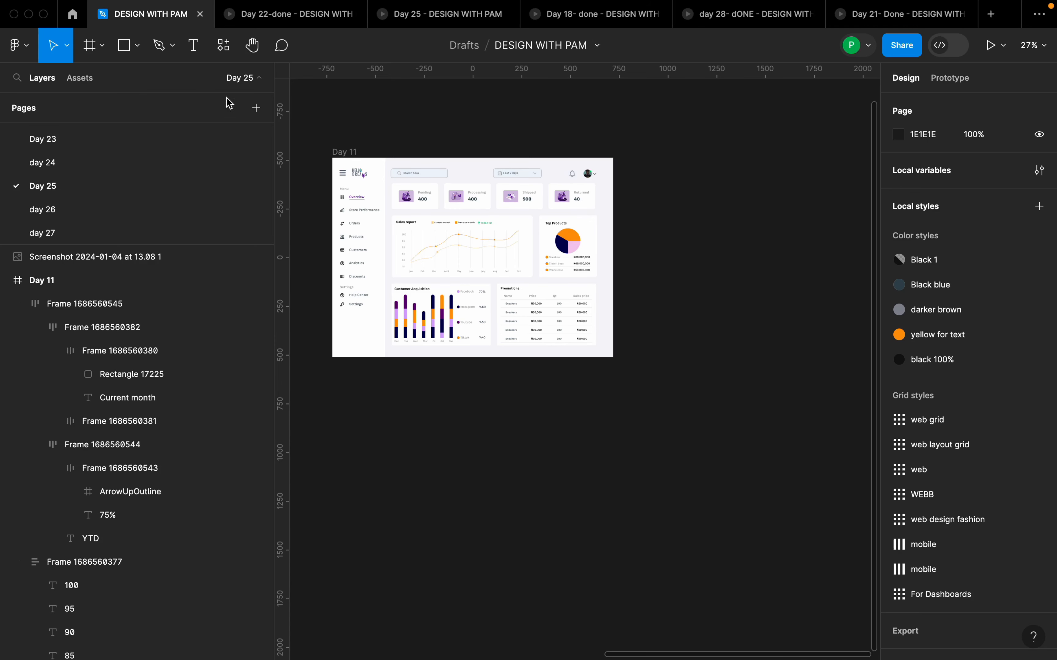
Step: Create a 1440×1024 Desktop frame and place it beside the Day 11 dashboard, aligned with it
left_click(101, 48)
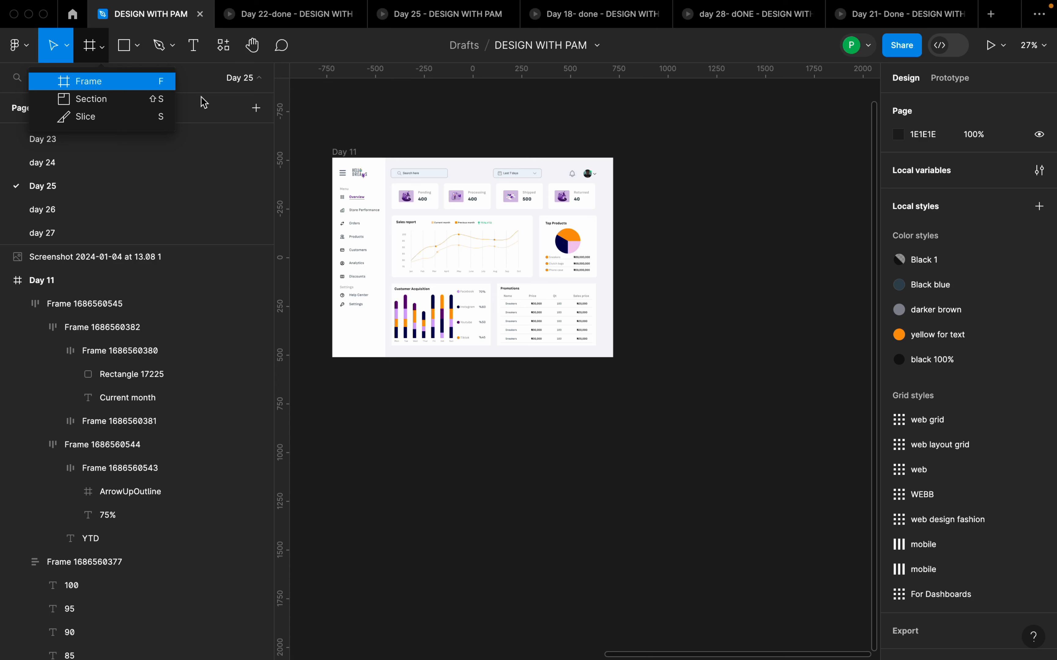
key("f")
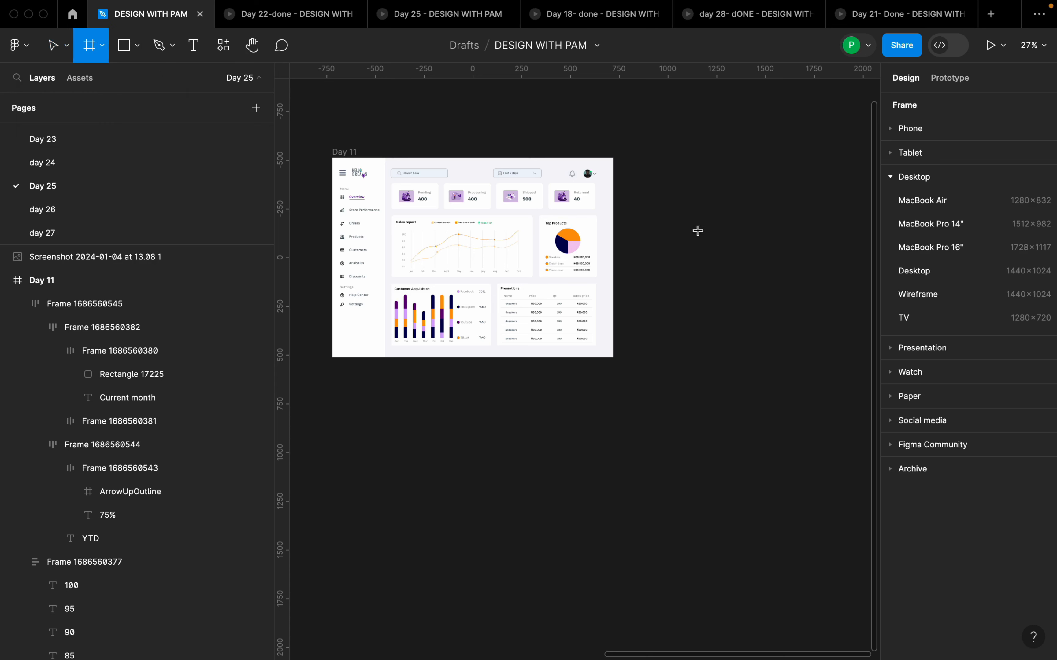
left_click(920, 272)
left_click_drag(757, 318, 764, 234)
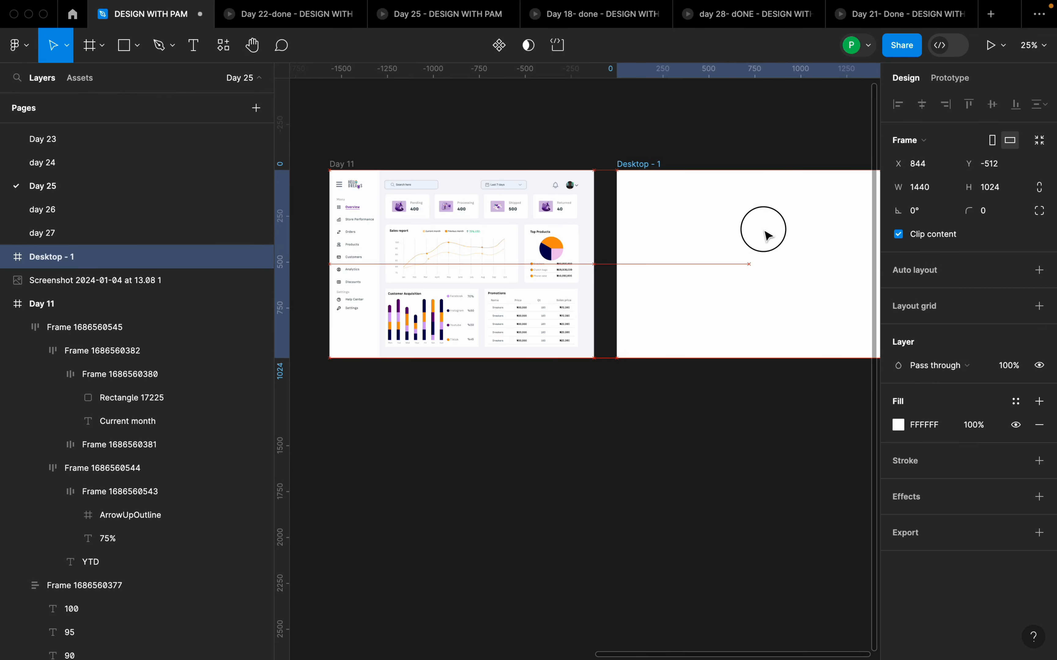
Step: Rename the new desktop frame as Sales Performance and shift it slightly towards the Day 11 dashboard, to X 828
double_click(642, 164)
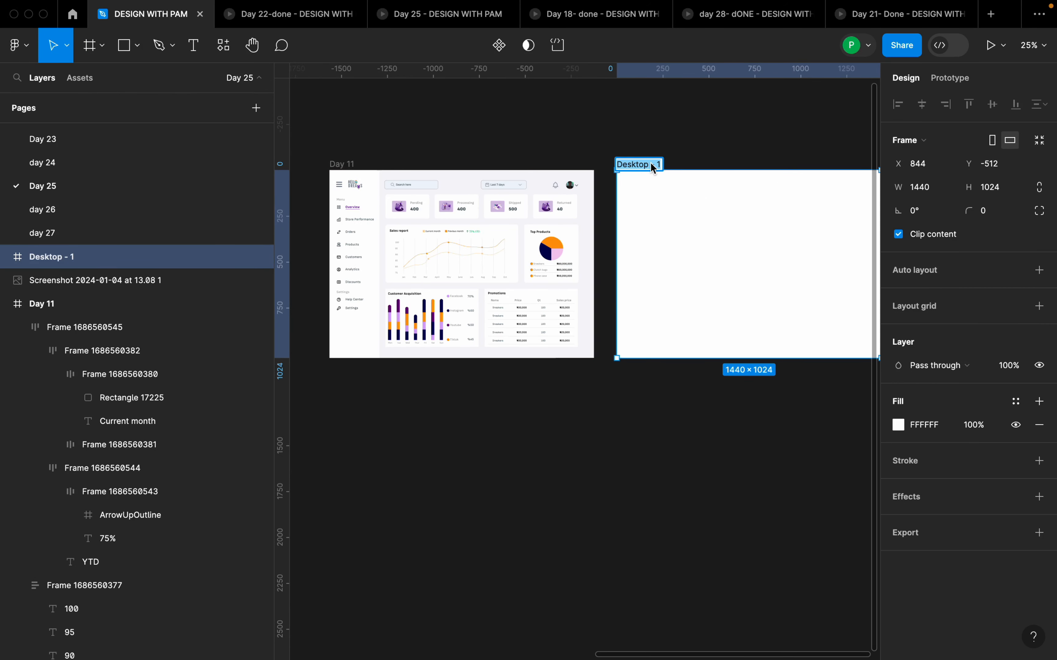
type("Sales Performance")
key("Return")
left_click(682, 184)
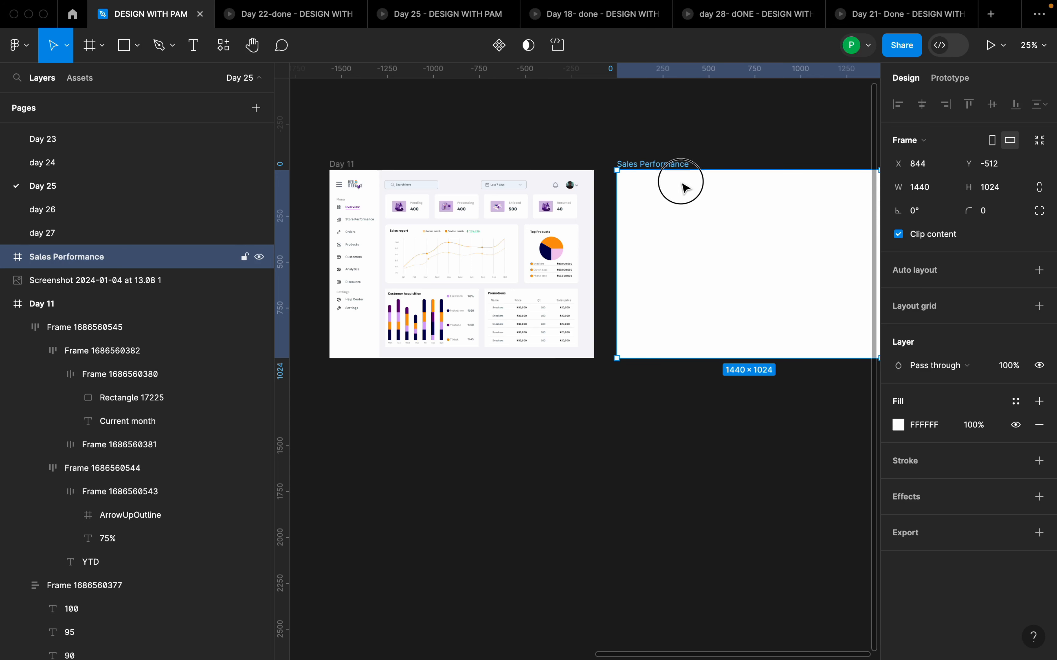
left_click_drag(682, 184, 679, 183)
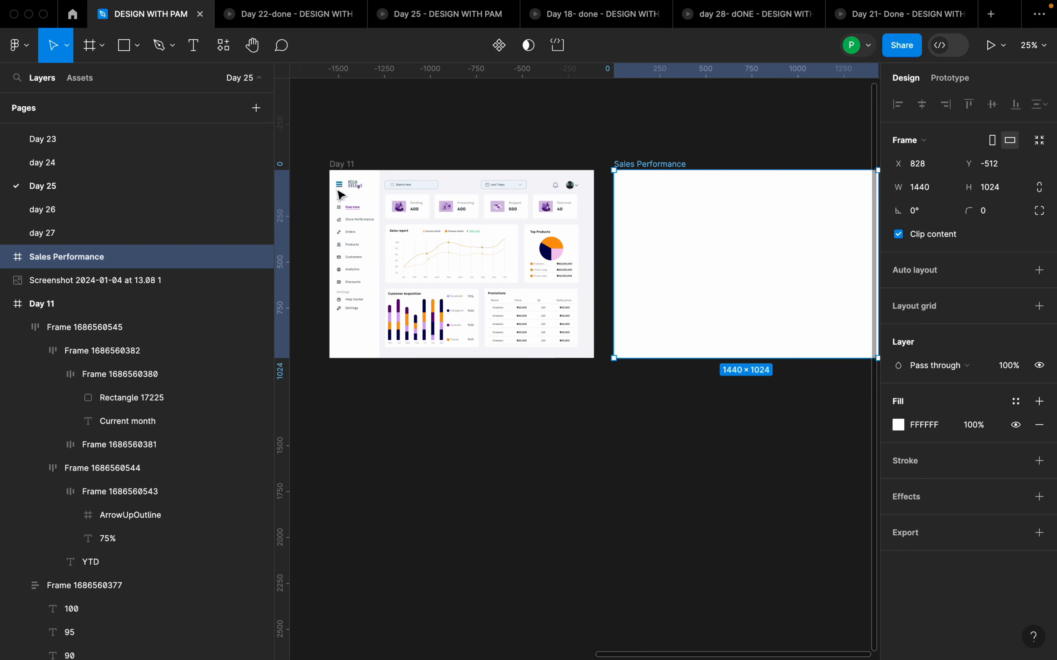
Step: Apply the For Dashboards grid style to the Sales Performance frame
scroll(338, 194, "up", 5)
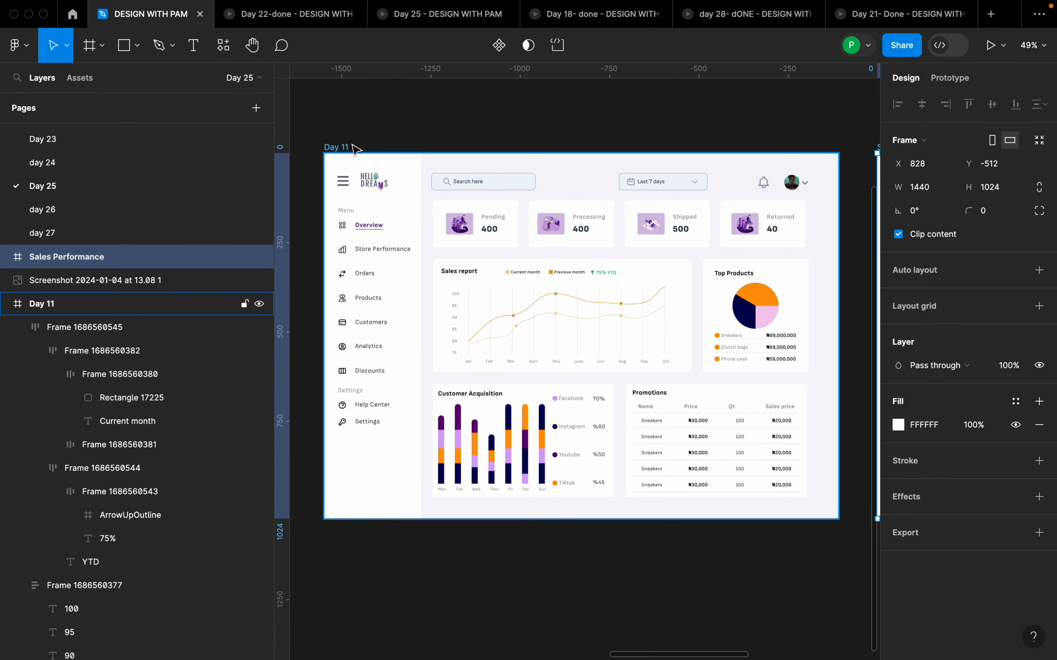
left_click(347, 147)
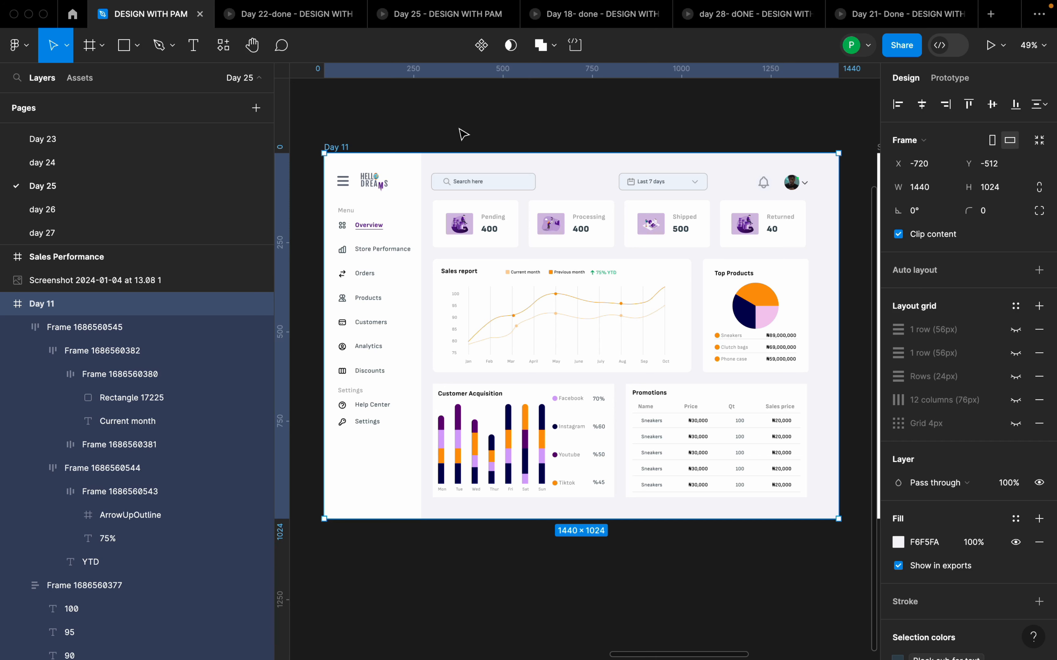
scroll(412, 189, "down", 5)
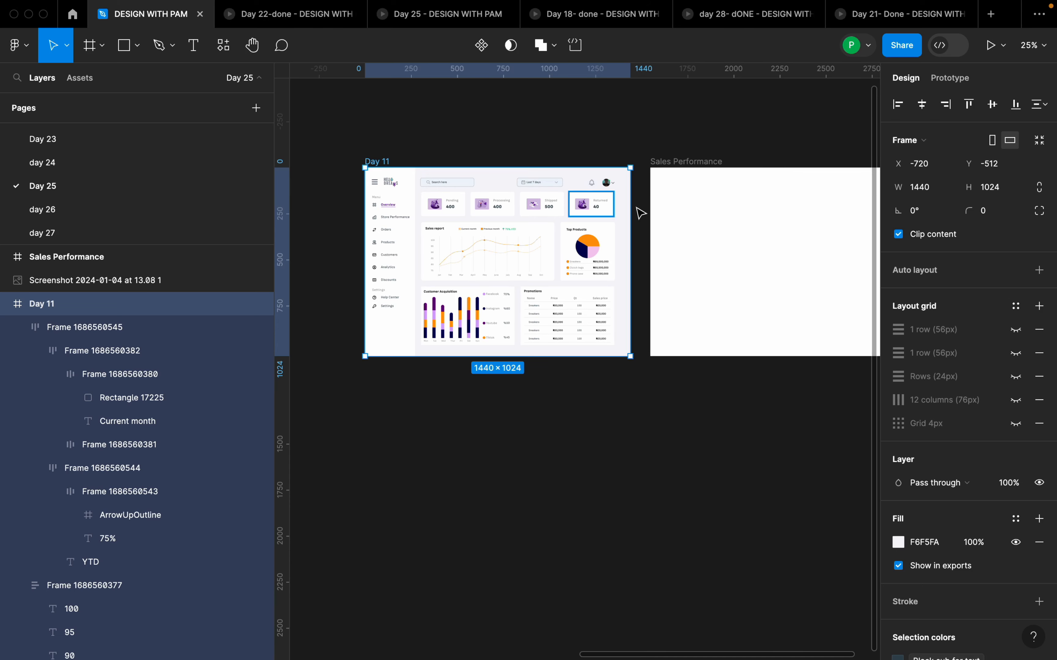
left_click(698, 169)
left_click_drag(745, 134, 650, 157)
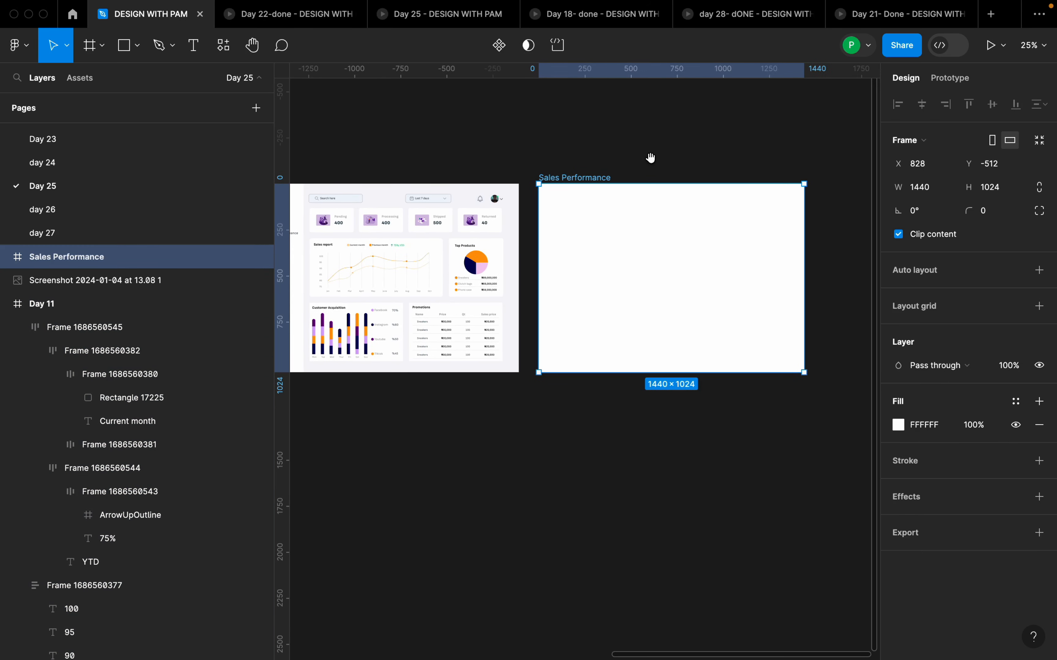
left_click(1015, 308)
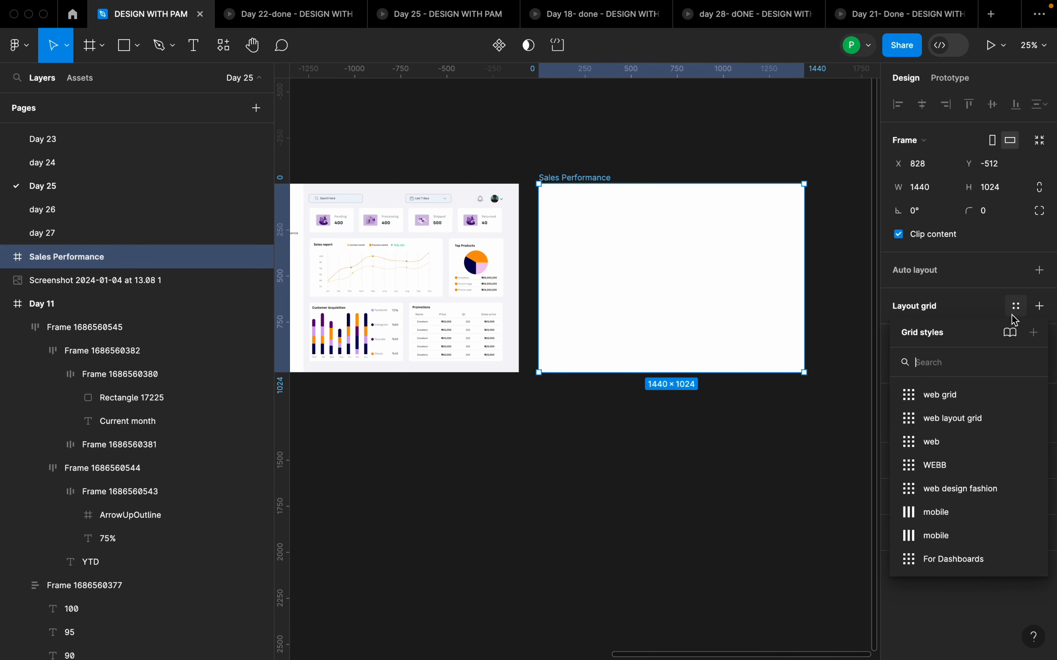
left_click(953, 559)
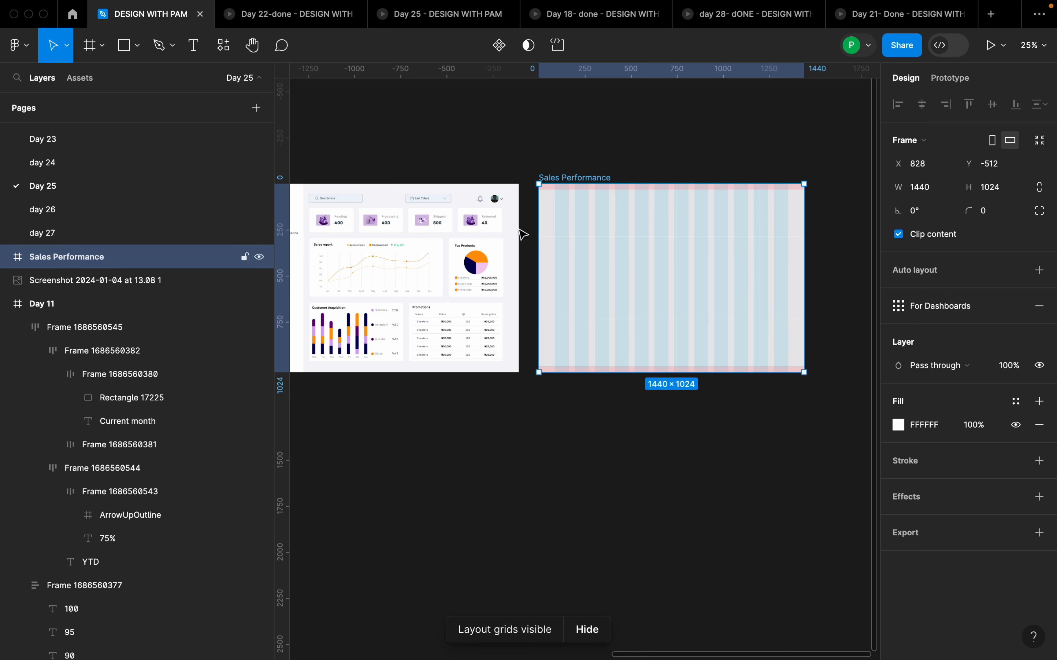
Step: Copy the Hello Dreams logo group from the Day 11 dashboard into the Sales Performance frame
left_click_drag(514, 158, 577, 160)
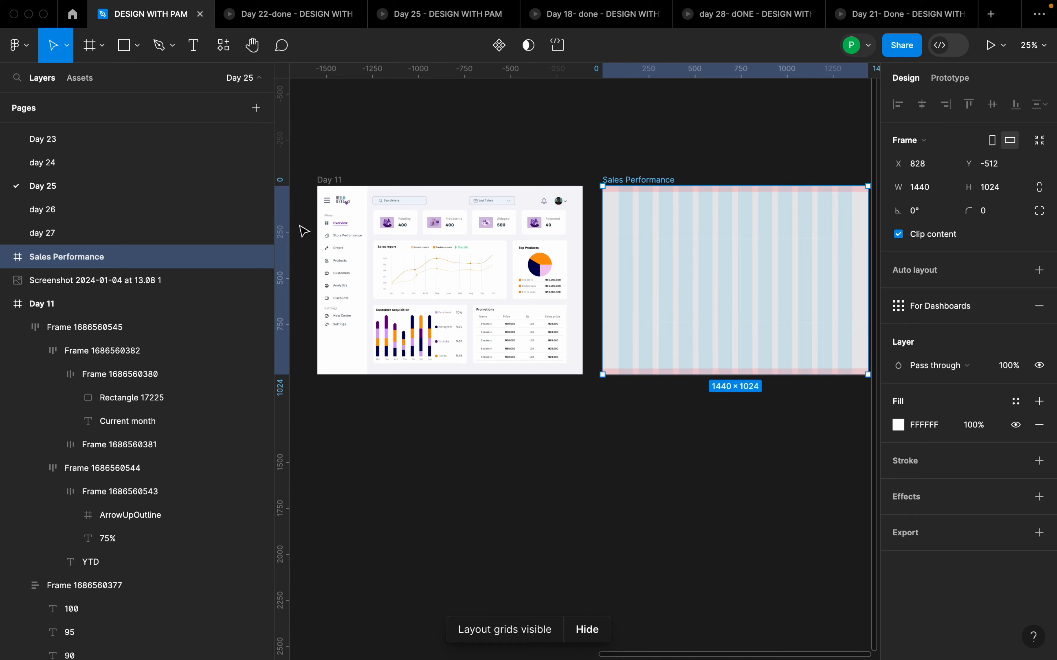
scroll(303, 231, "up", 3)
left_click(354, 202)
double_click(354, 202)
scroll(354, 201, "down", 5)
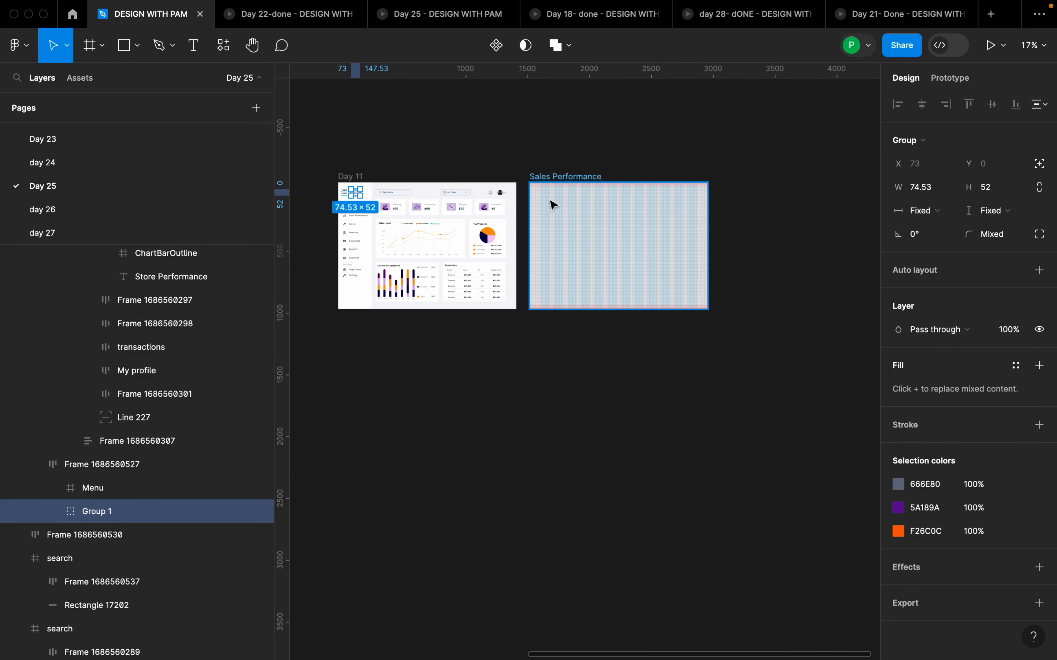
left_click(556, 176)
key("ctrl+v")
scroll(538, 187, "up", 5)
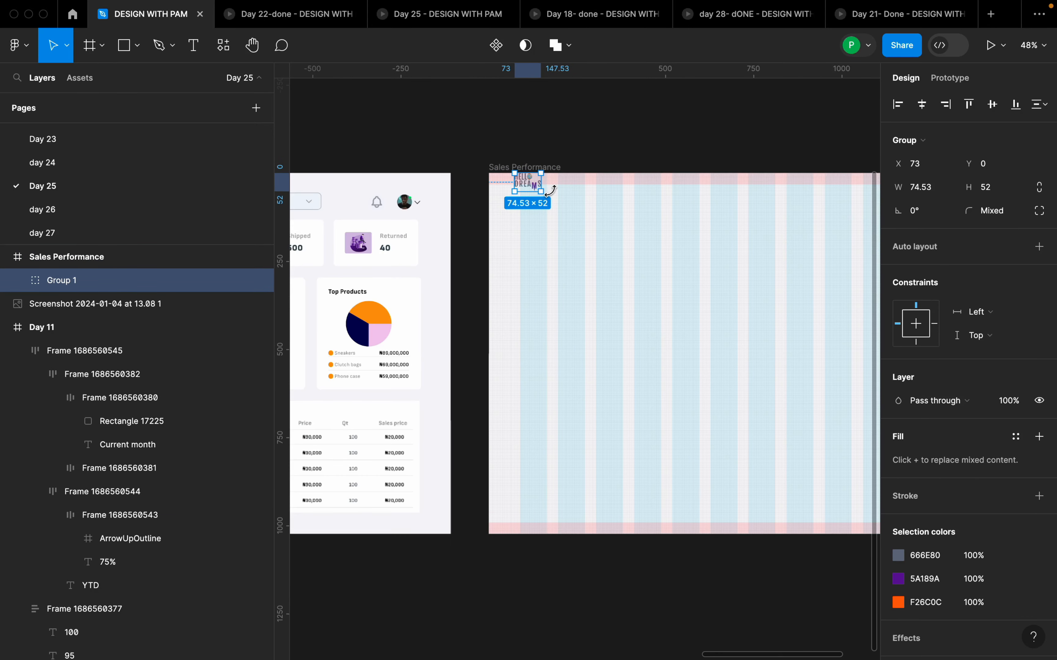
Step: Move the pasted logo to the start of the first grid column, just below the top margin row
scroll(550, 190, "up", 4)
left_click_drag(504, 173, 512, 202)
left_click(590, 240)
scroll(590, 245, "down", 8)
scroll(602, 226, "up", 9)
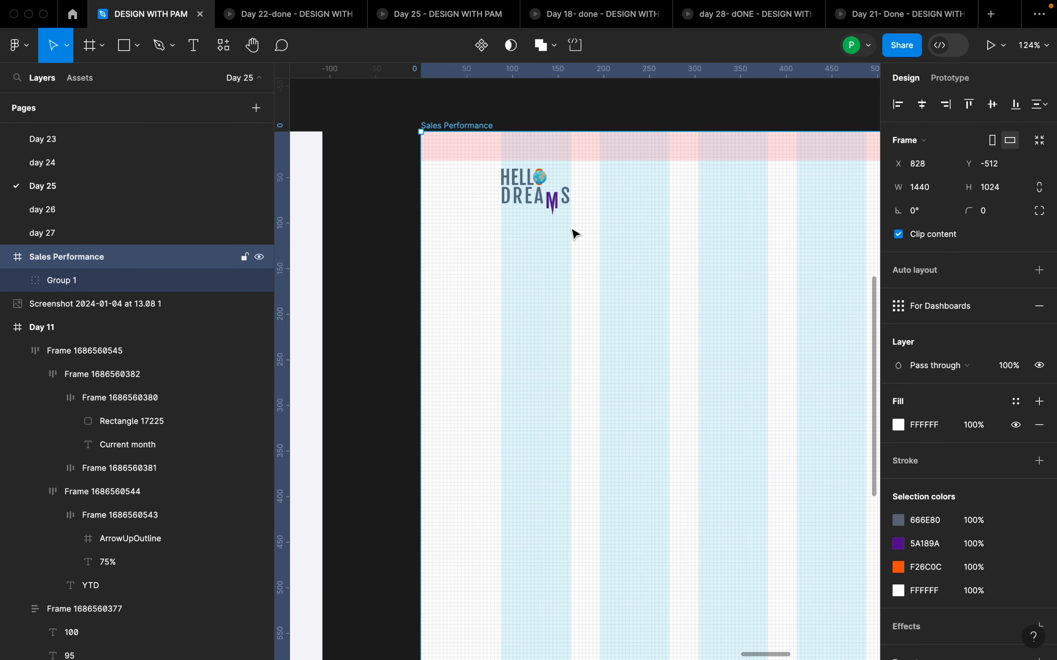
Step: Fine-tune the logo group's position in the Sales Performance frame to X 88, Y 36
scroll(576, 235, "up", 5)
left_click(586, 222)
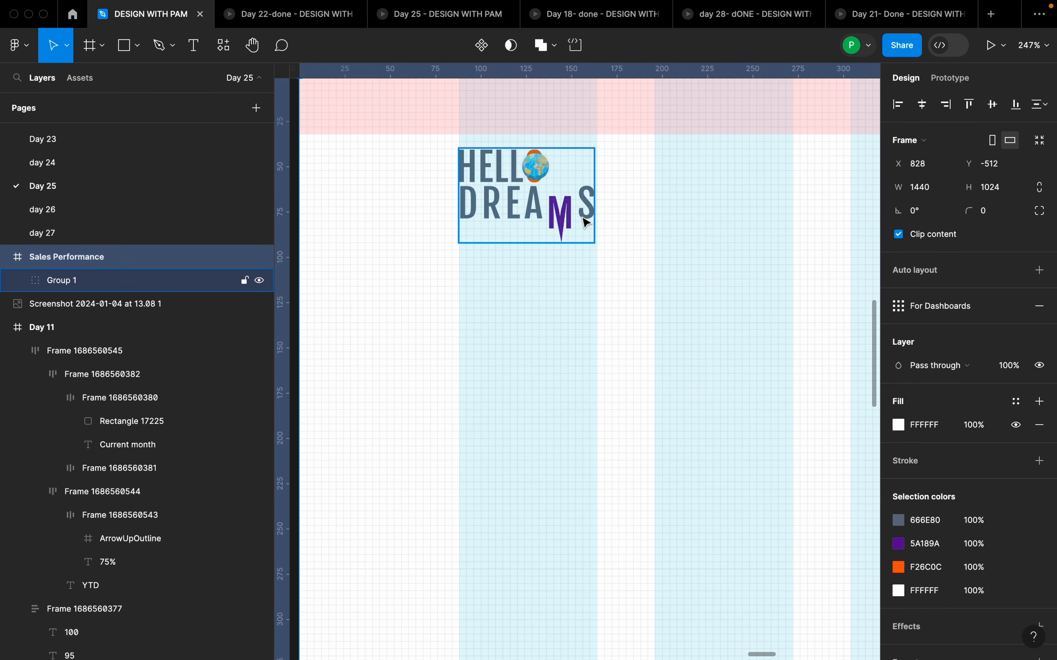
left_click(576, 181)
double_click(538, 176)
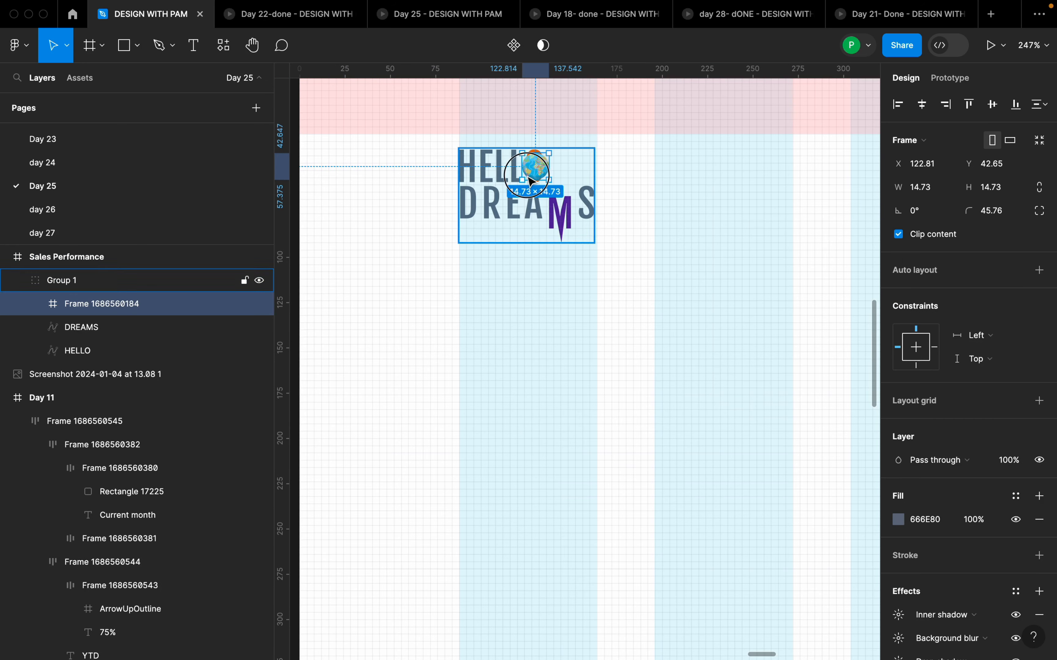
left_click(579, 214)
left_click(569, 174)
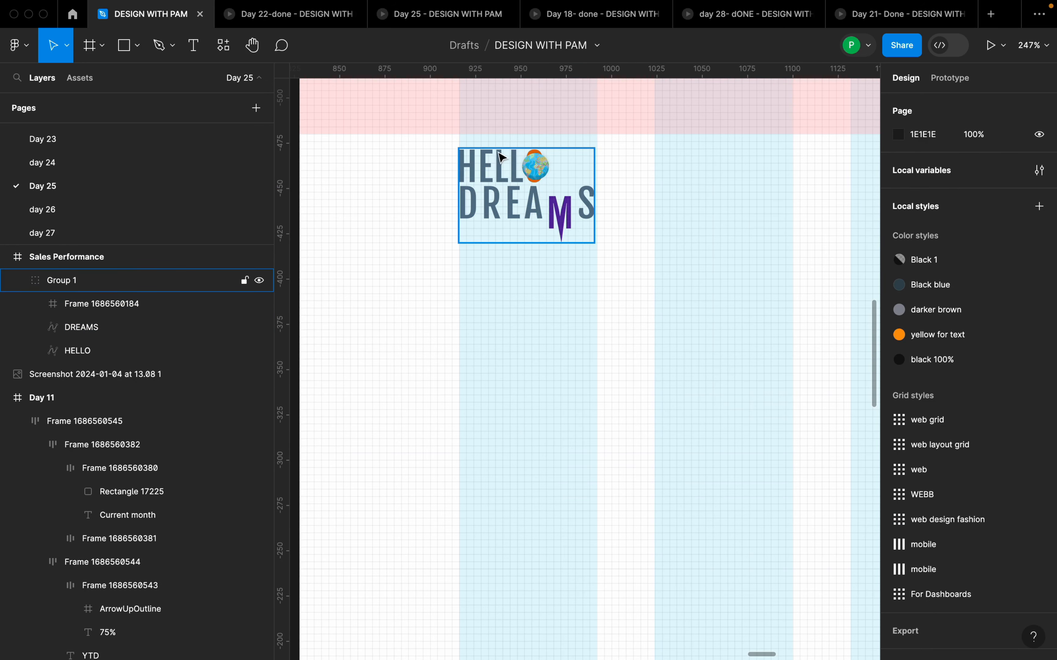
left_click(506, 179)
left_click_drag(506, 179, 504, 173)
scroll(504, 173, "down", 15)
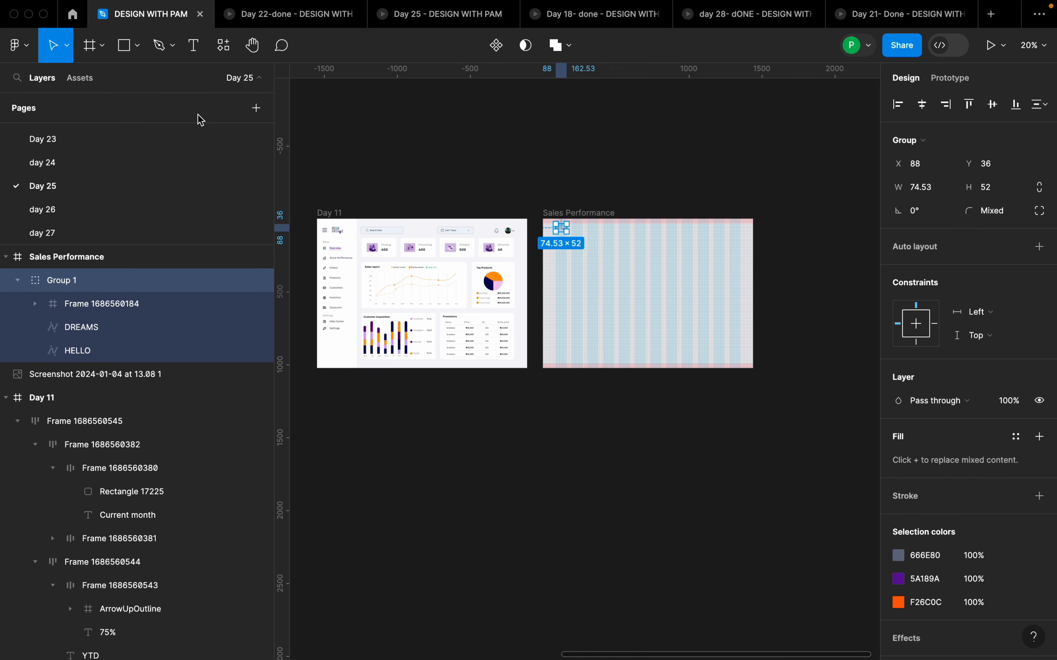
Step: Draw a full-height sidebar frame, 380×1024, around the logo at the Sales Performance frame's left edge and give it an FFFFFF fill
left_click(101, 45)
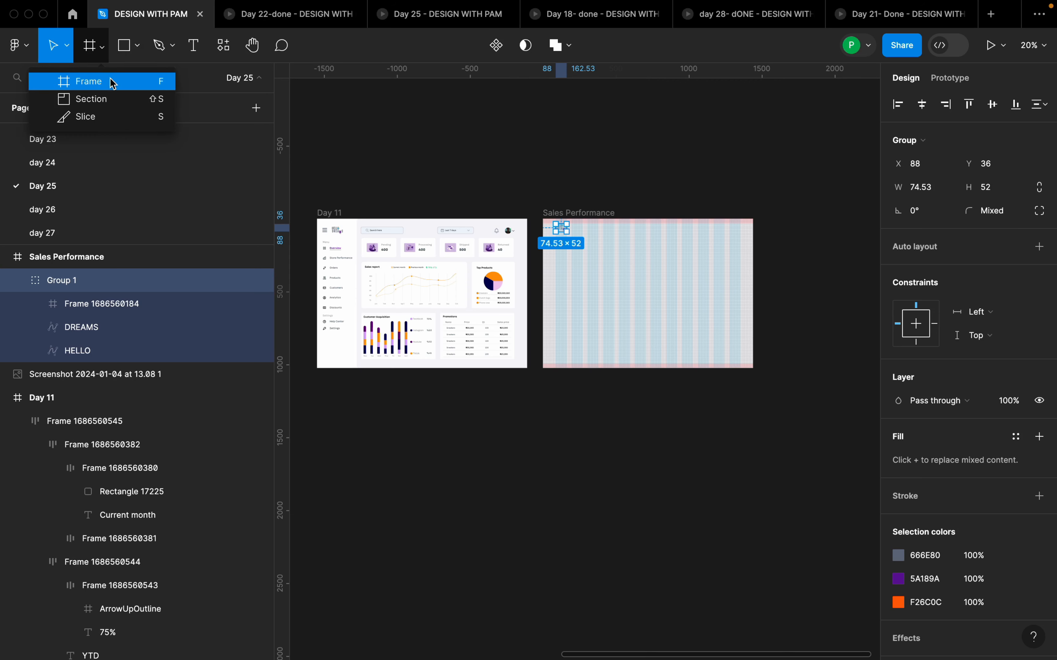
left_click(111, 80)
left_click_drag(543, 219, 598, 368)
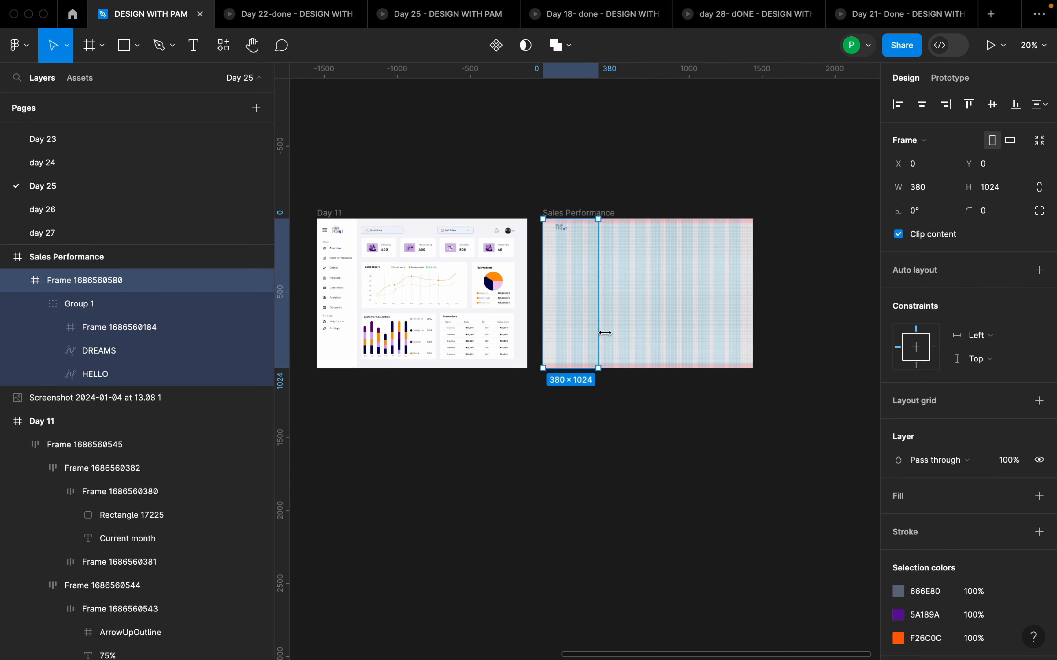
left_click(1040, 496)
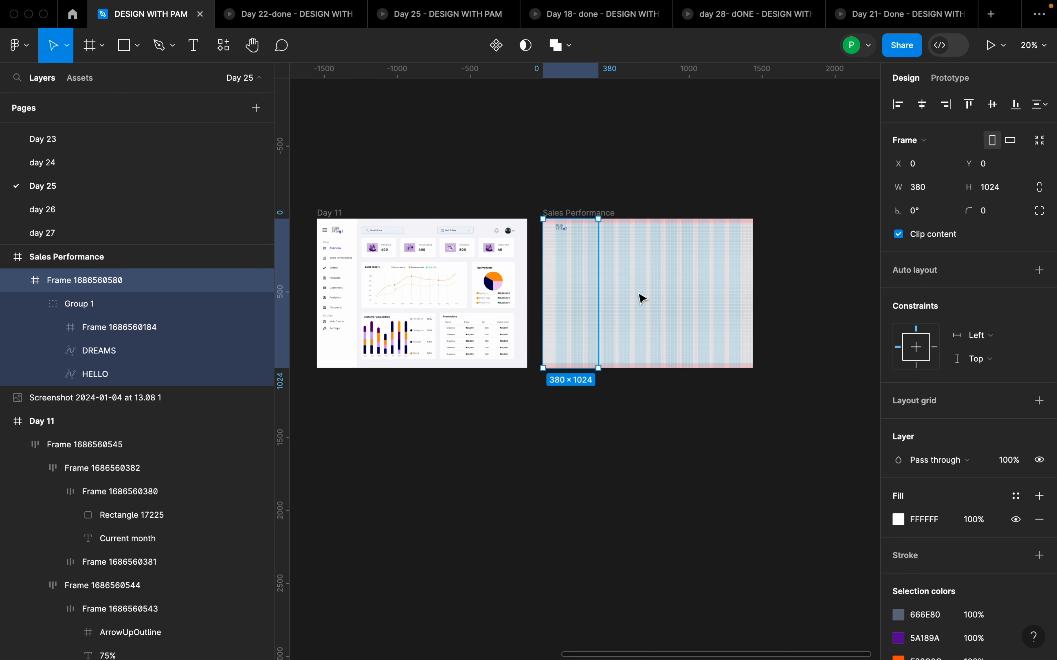
Step: Set the Sales Performance frame's fill to F6F5FA by sampling the Day 11 dashboard's background colour
scroll(646, 281, "up", 1)
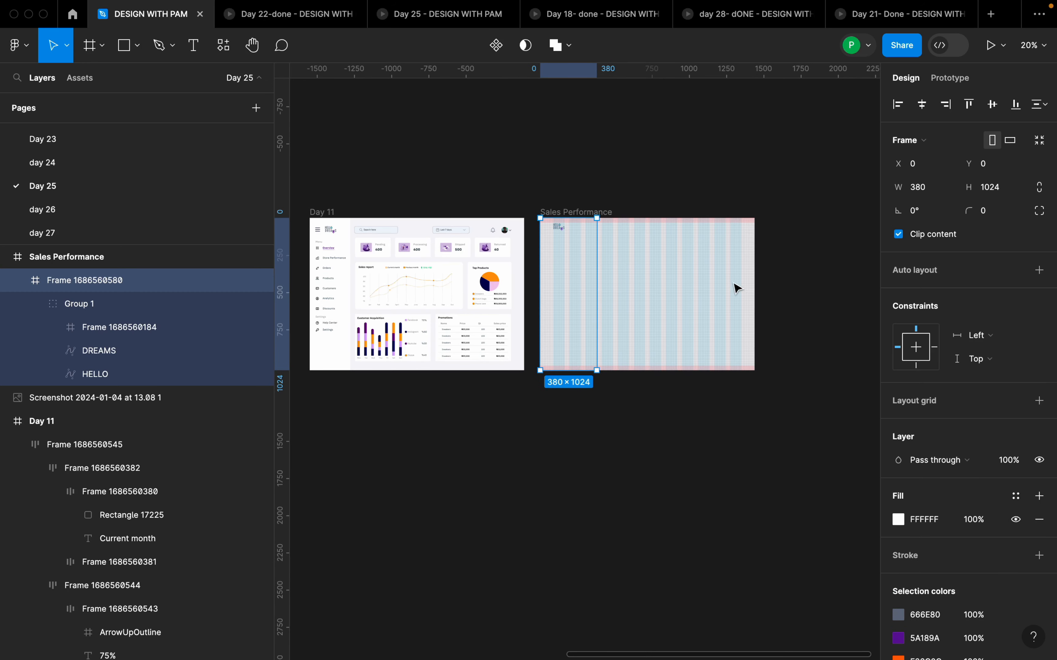
left_click(629, 196)
left_click(602, 211)
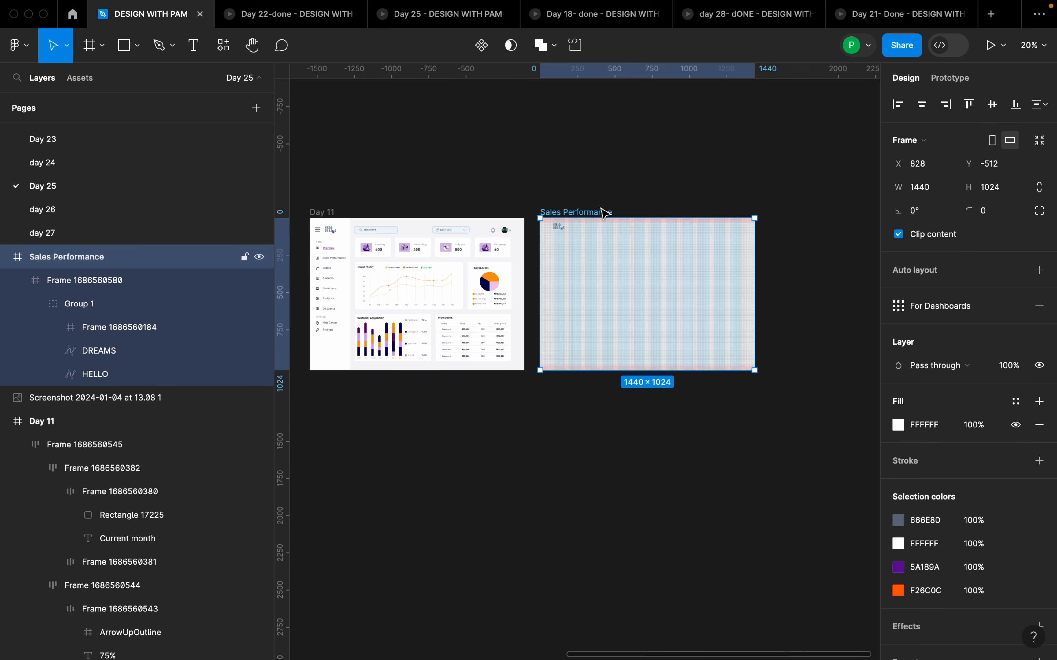
scroll(698, 212, "up", 3)
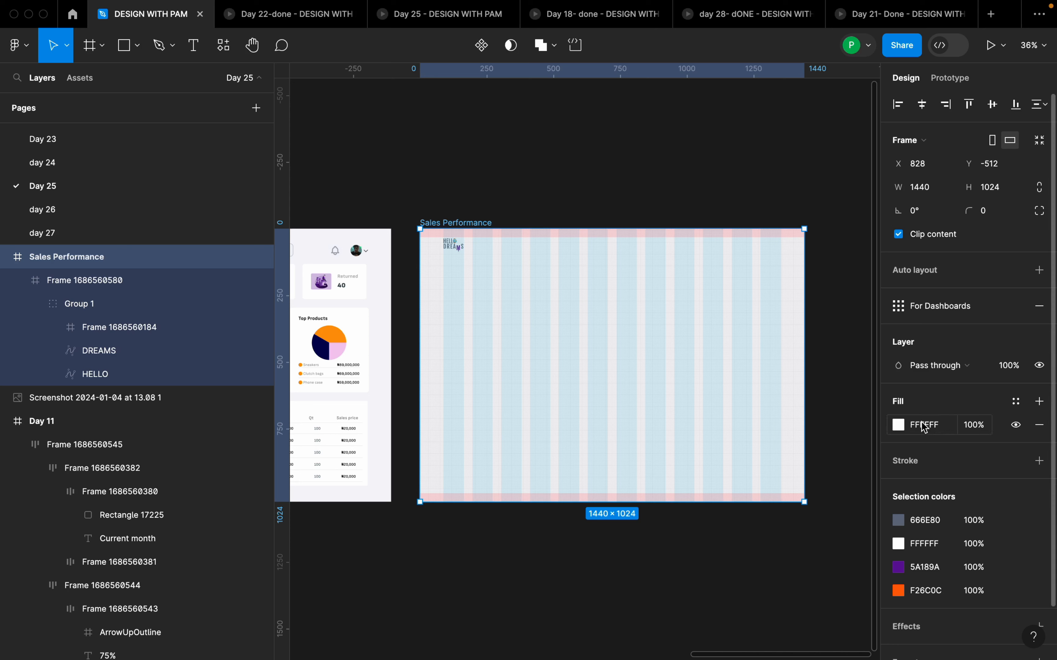
left_click(898, 425)
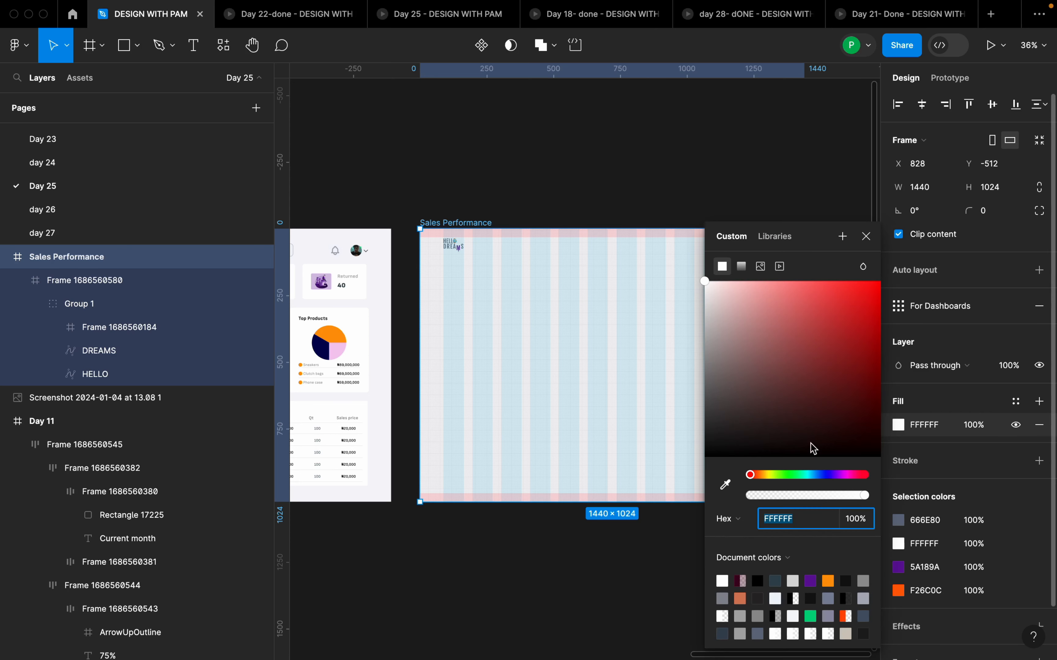
left_click(785, 517)
type("f6")
left_click(730, 490)
scroll(471, 365, "down", 2)
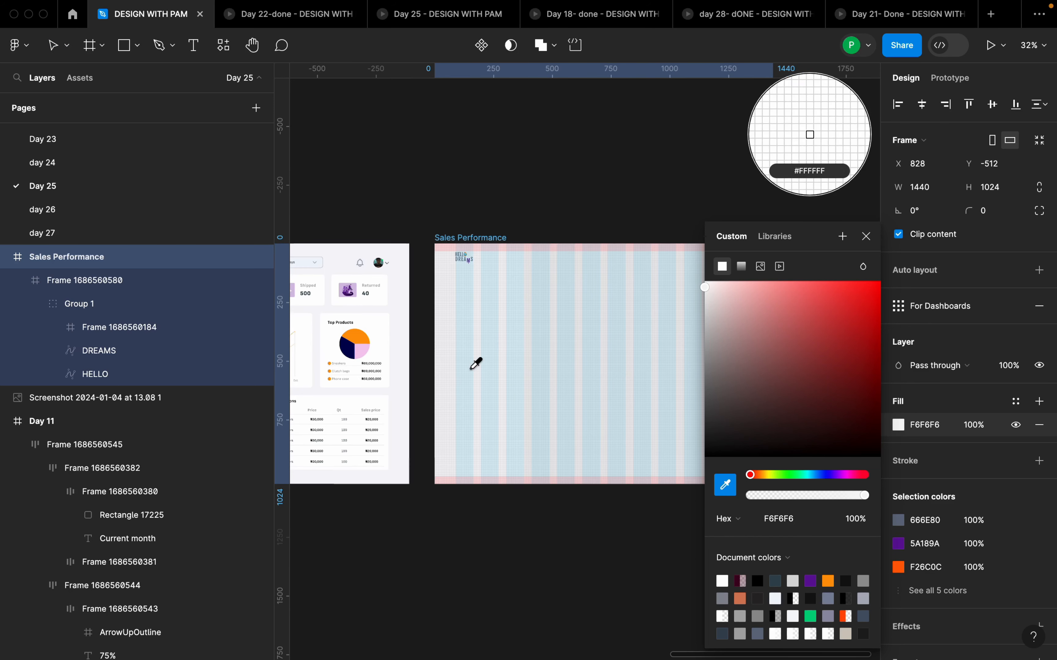
left_click(395, 356)
key("Escape")
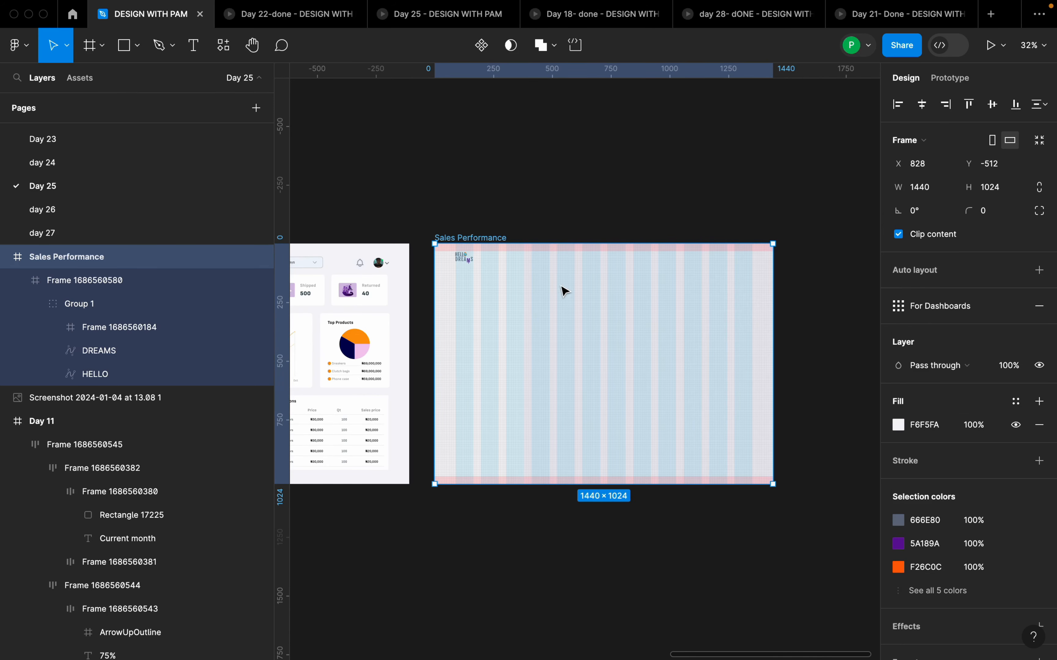
Step: Narrow the white sidebar frame in Sales Performance to a width of 272
left_click(507, 294)
left_click_drag(523, 295, 510, 296)
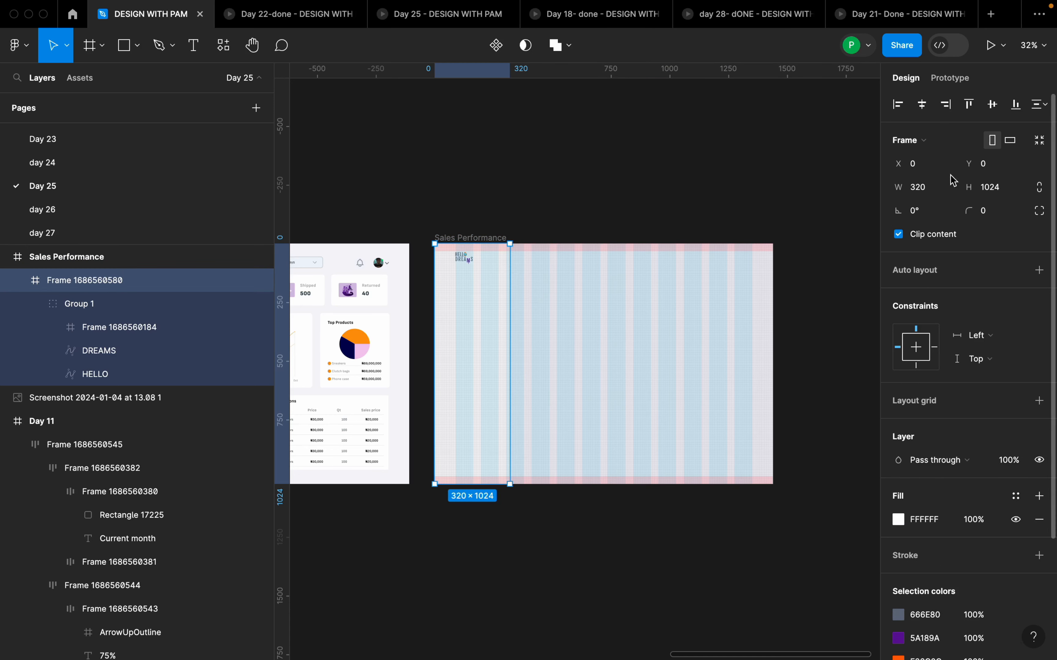
left_click(937, 193)
type("272")
key("Return")
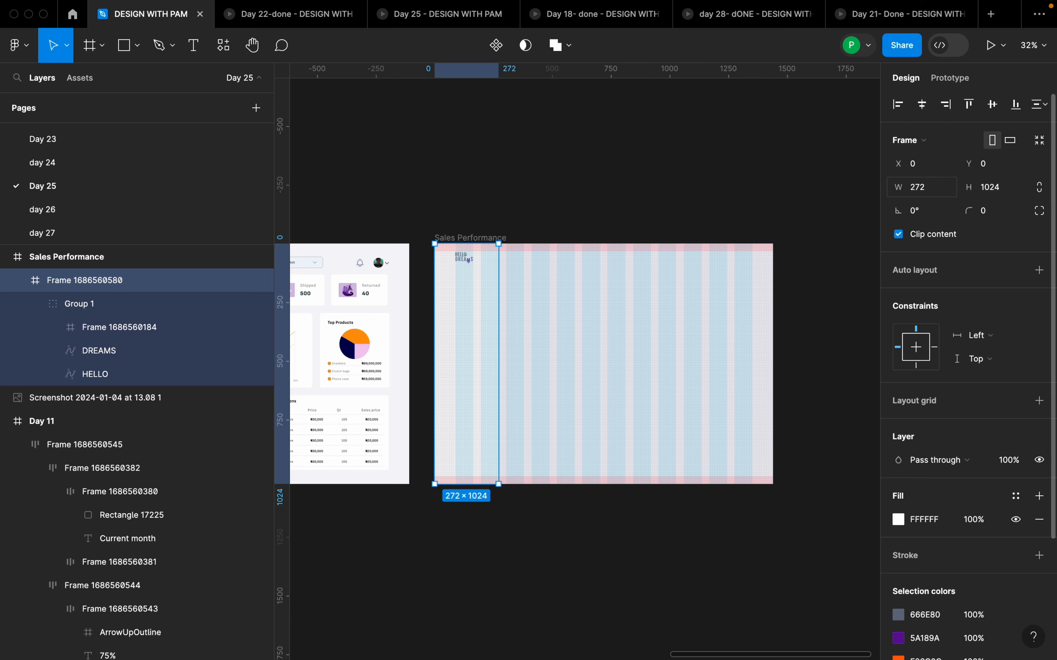
left_click(556, 292)
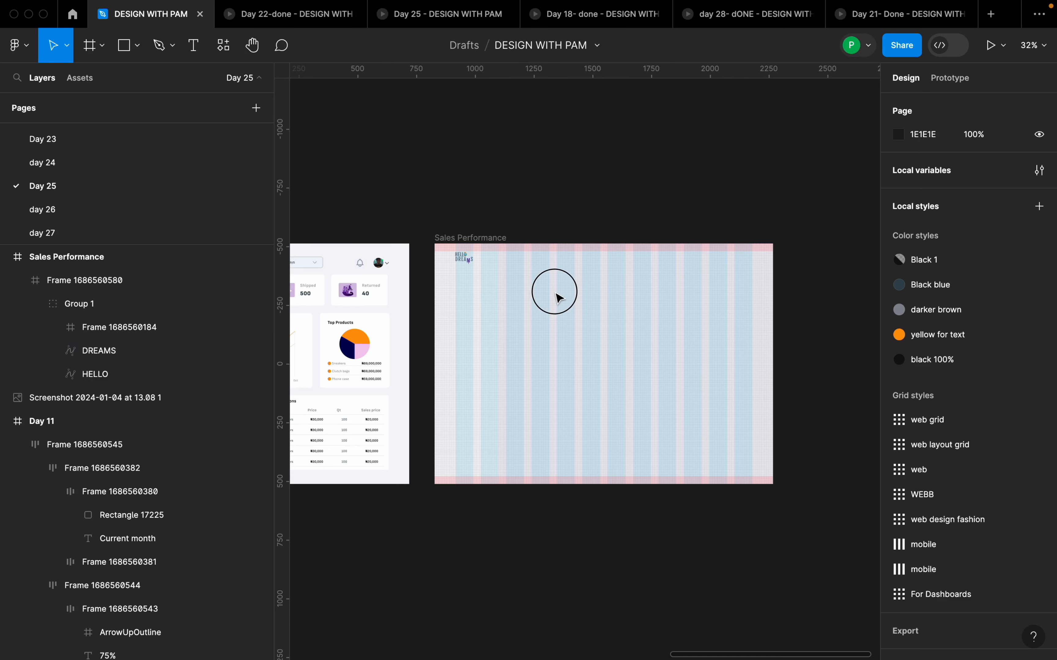
Step: Copy the frame holding the menu icon and logo from the Day 11 dashboard's sidebar
left_click(493, 303)
left_click_drag(519, 288, 583, 285)
scroll(547, 284, "down", 3)
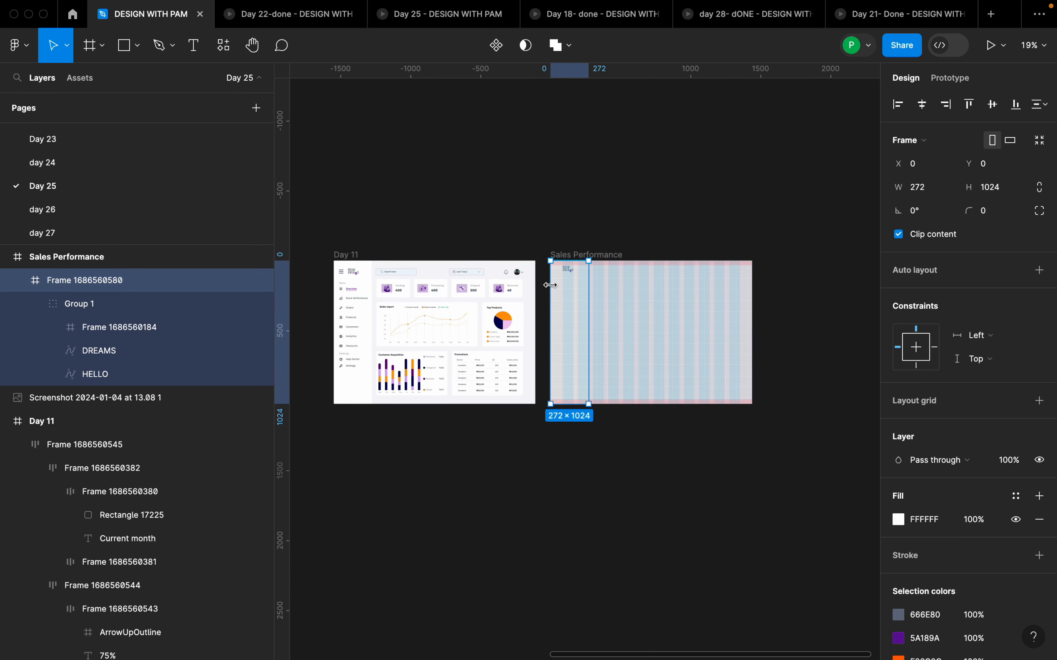
double_click(350, 273)
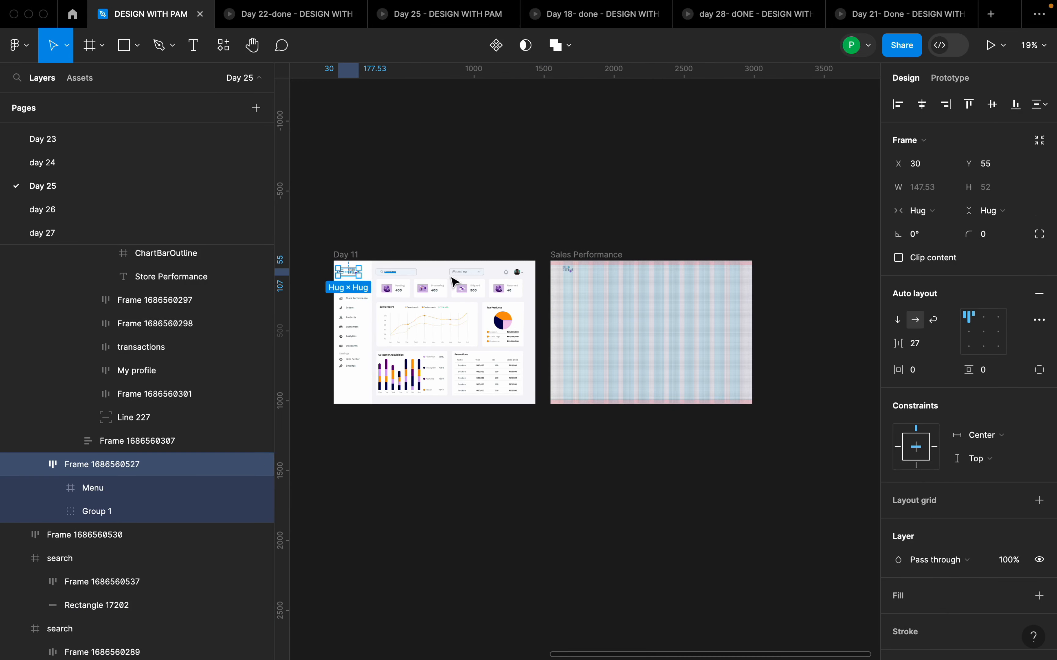
scroll(558, 292, "up", 5)
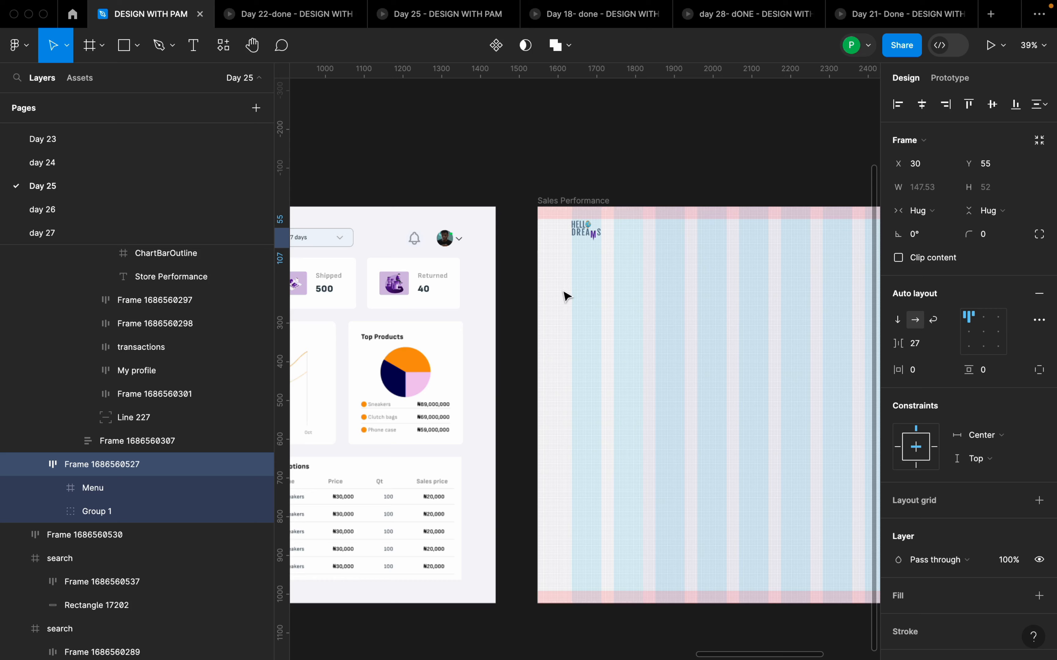
Step: Move the logo group out of the Sales Performance frame onto the empty canvas above it
double_click(587, 238)
right_click(579, 230)
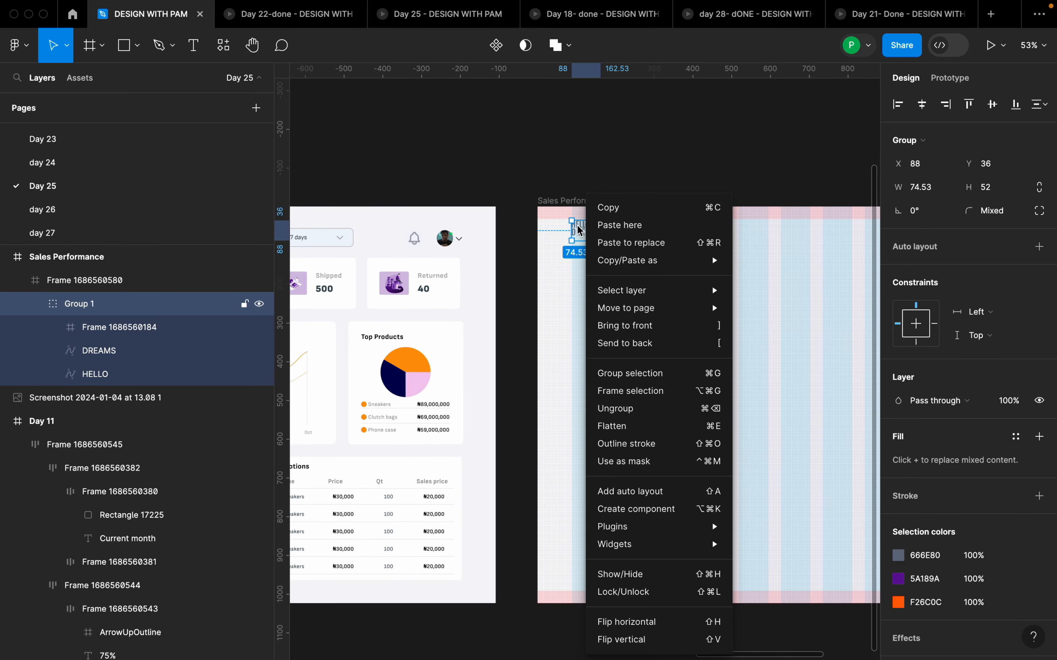
left_click(566, 177)
left_click_drag(578, 230, 587, 158)
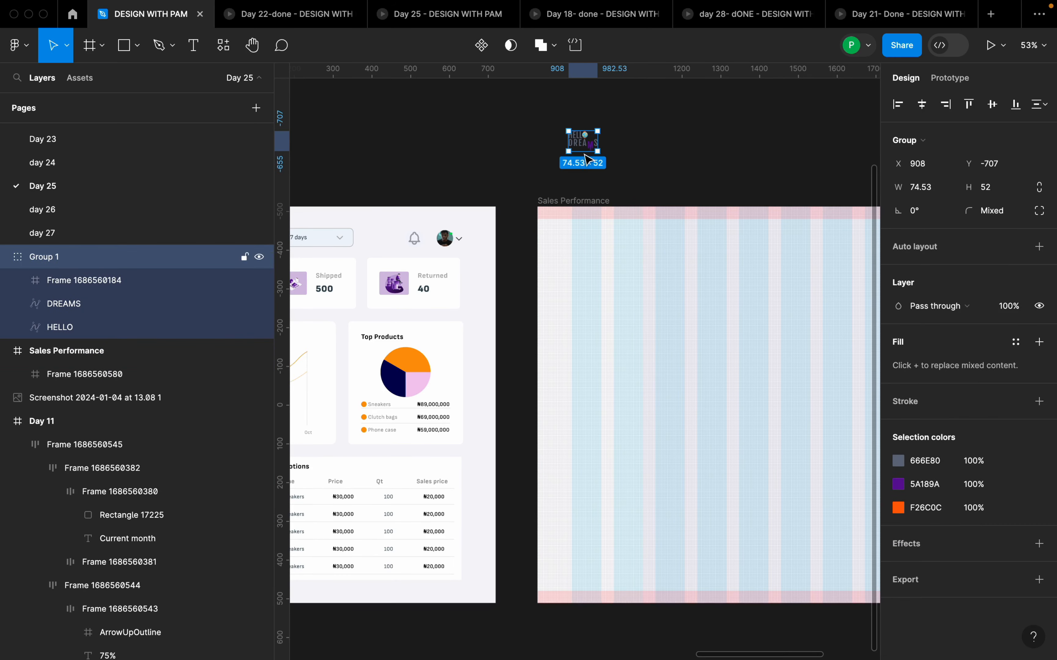
Step: Paste the copied menu icon and logo header into the Sales Performance frame at X 30, Y 55
left_click(583, 201)
key("ctrl+v")
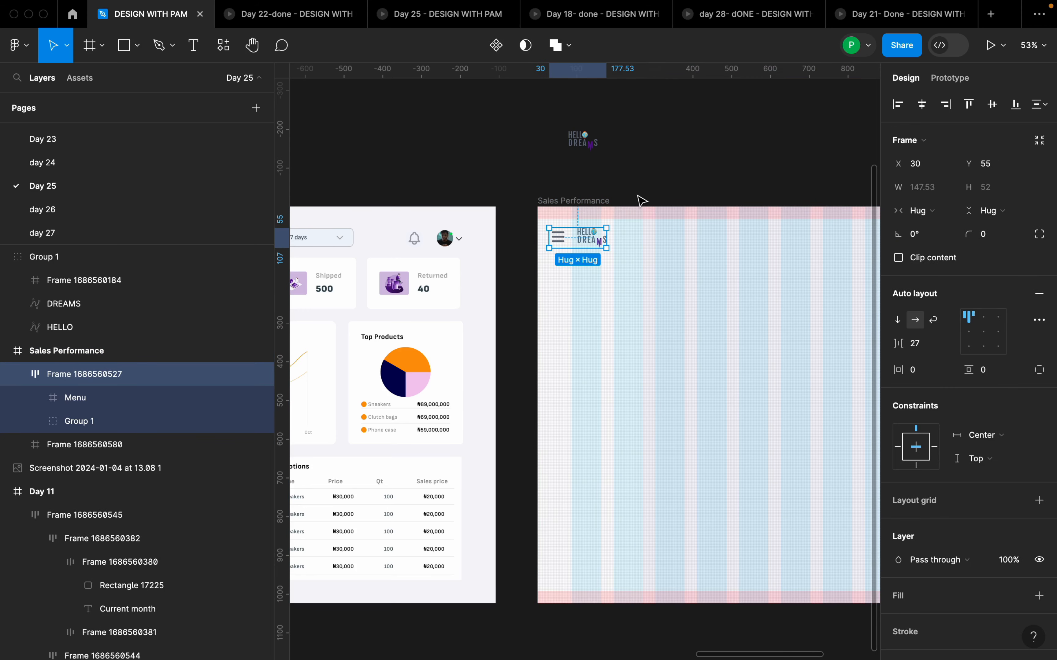
key("Escape")
scroll(637, 234, "up", 4)
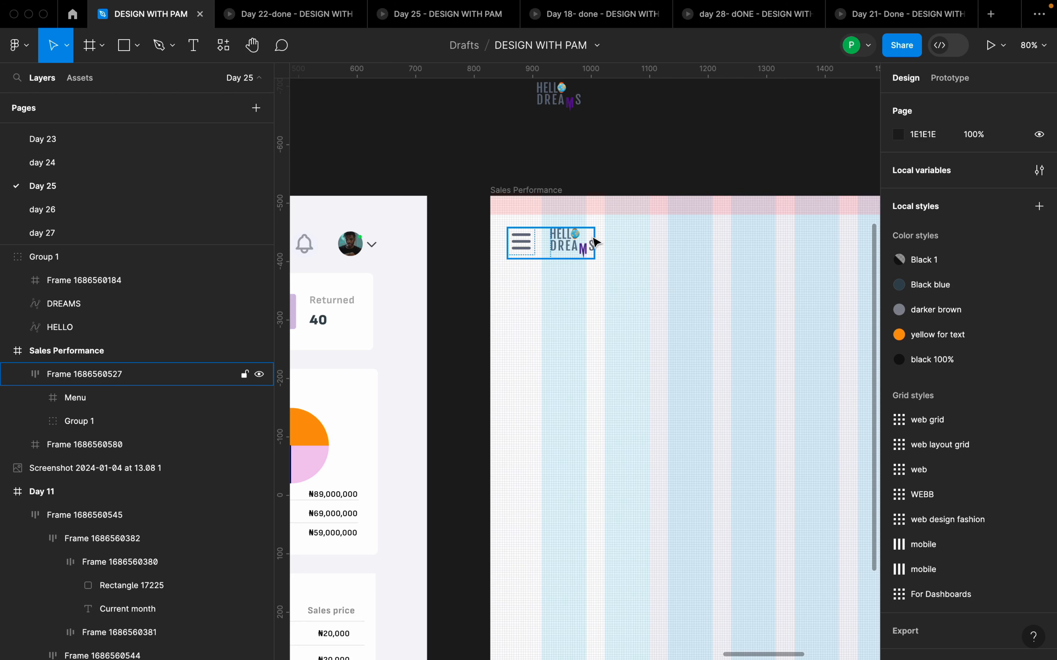
left_click(563, 191)
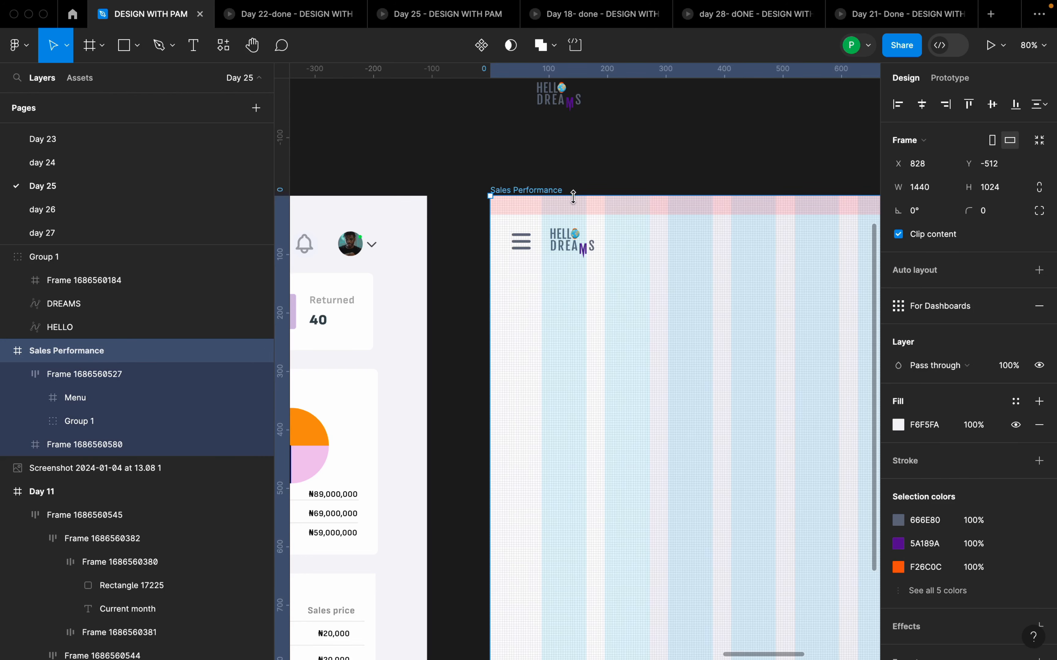
scroll(539, 258, "down", 5)
left_click(567, 252)
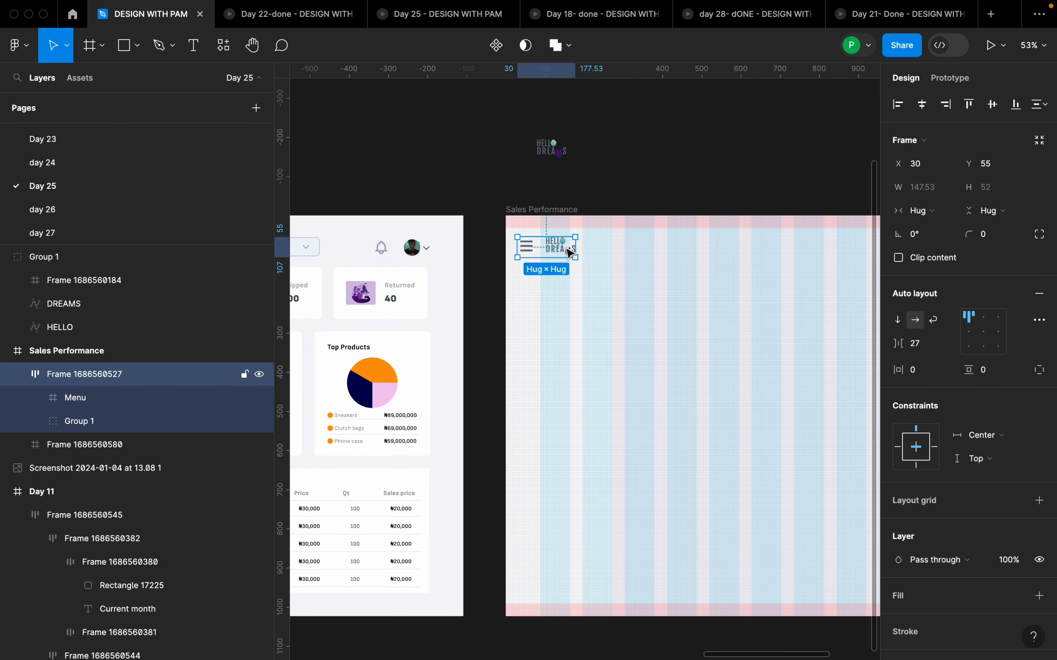
Step: Add the text label "Menu" to the Sales Performance sidebar below the logo, at about X 91, Y 162
left_click(587, 289)
scroll(575, 301, "down", 3)
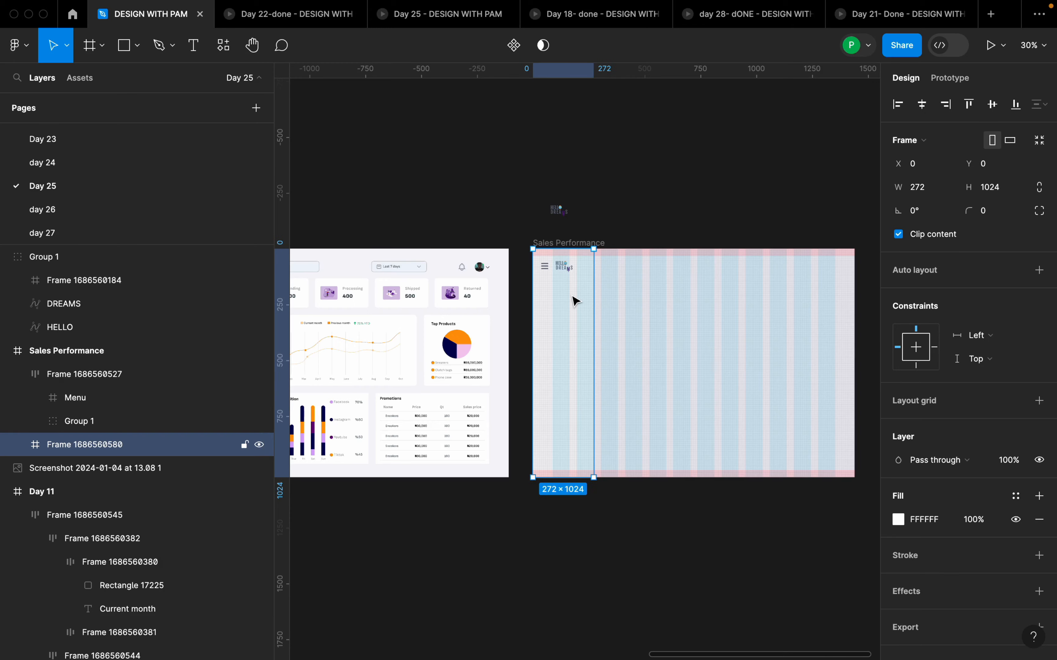
scroll(573, 299, "down", 1)
scroll(573, 299, "left", 3)
scroll(375, 268, "up", 5)
scroll(377, 268, "down", 3)
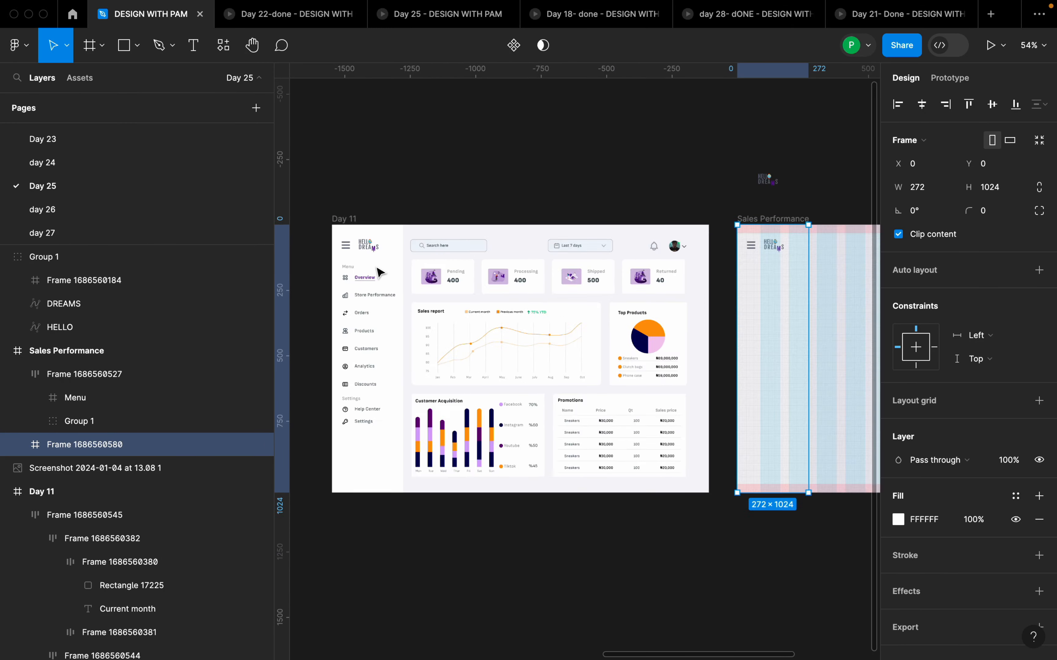
scroll(379, 271, "down", 2)
scroll(762, 283, "up", 4)
key("t")
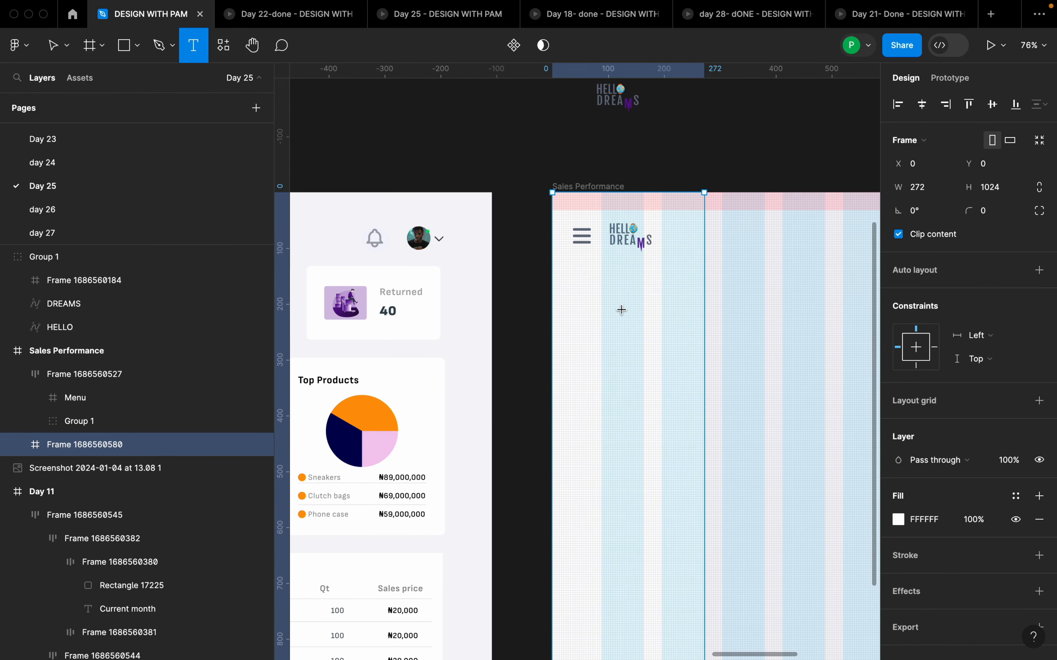
left_click(617, 301)
type("Menu")
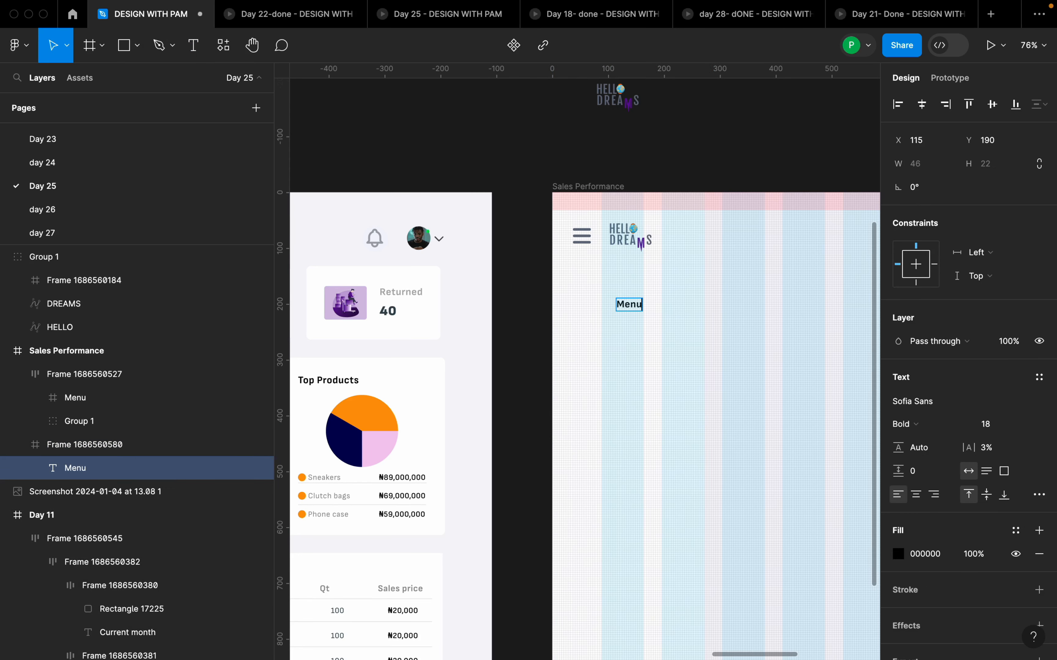
left_click_drag(616, 305, 603, 289)
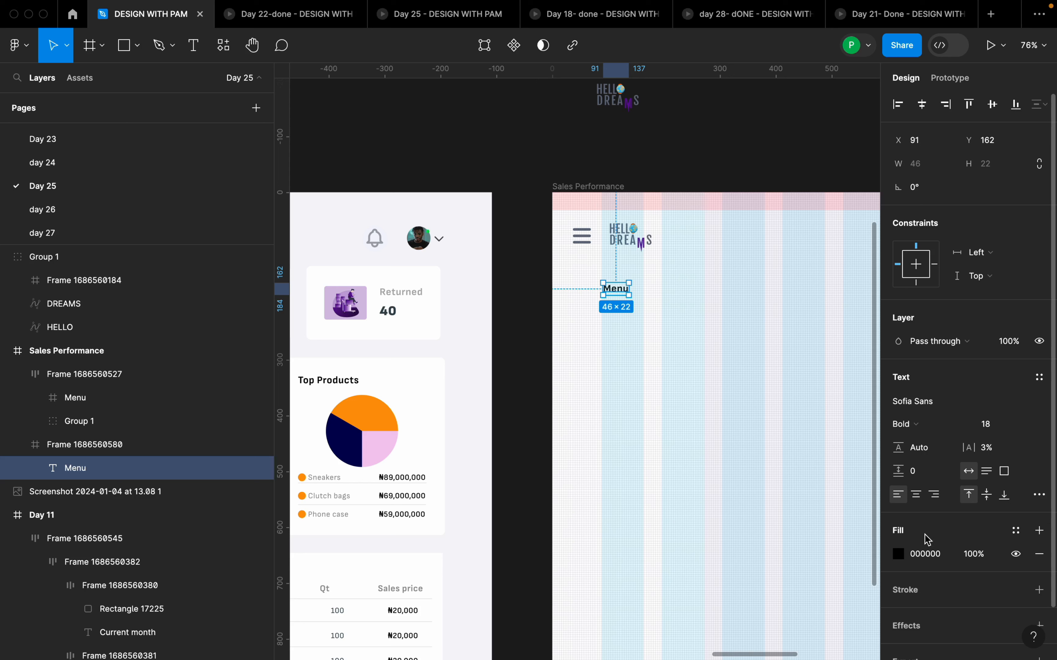
Step: Set the Menu label's fill to A9A9A9 at 66.67% opacity and save it as a colour variable named uiu
left_click(928, 554)
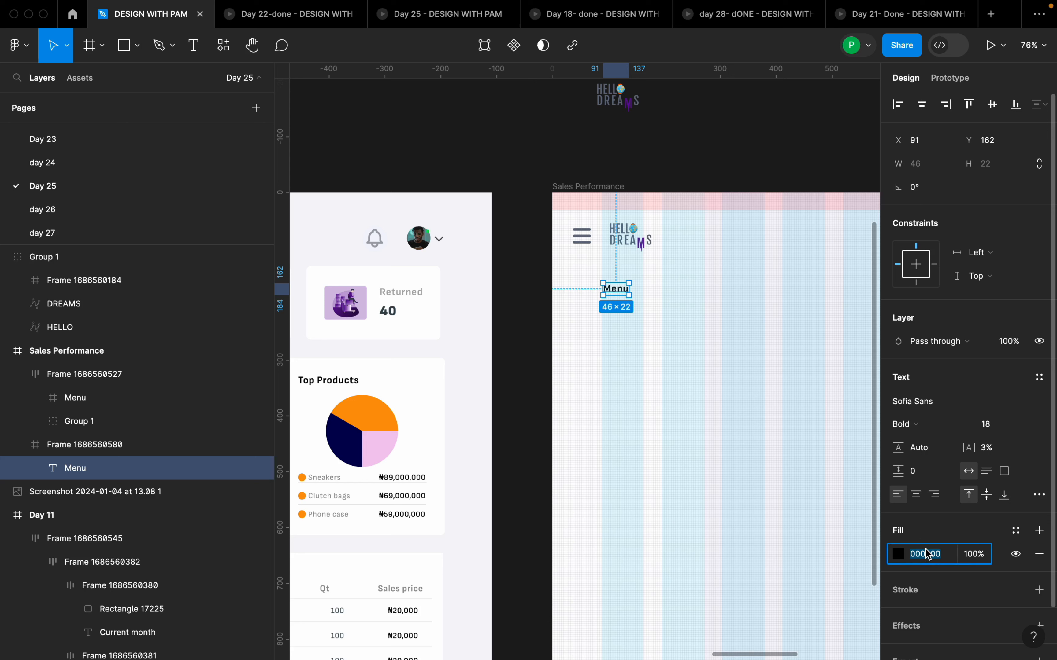
type("a9a9a9a")
left_click(1016, 531)
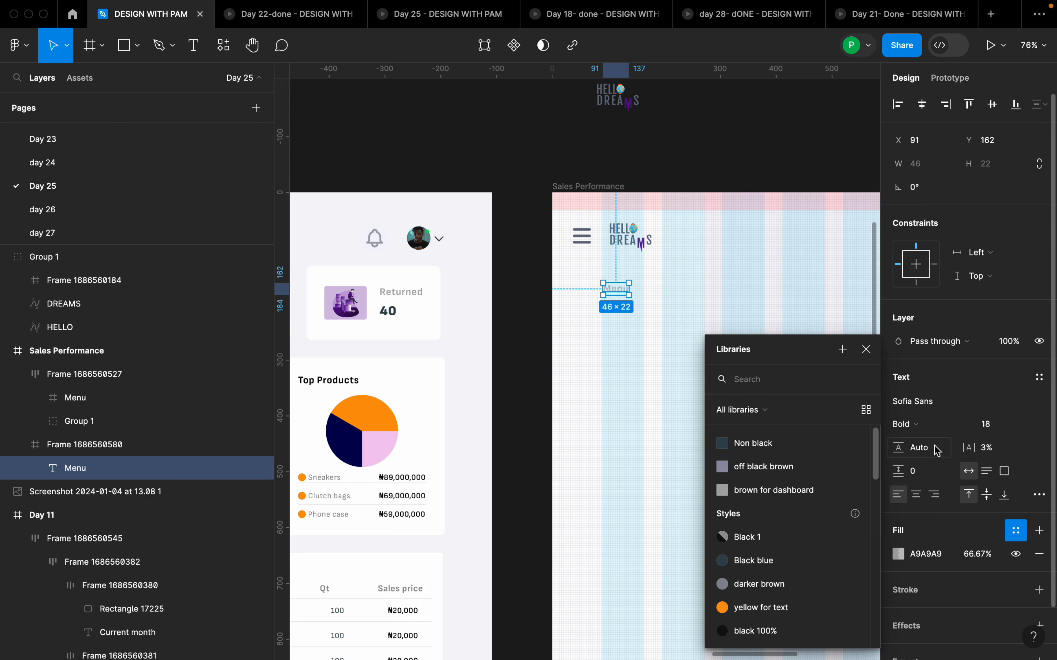
left_click(843, 351)
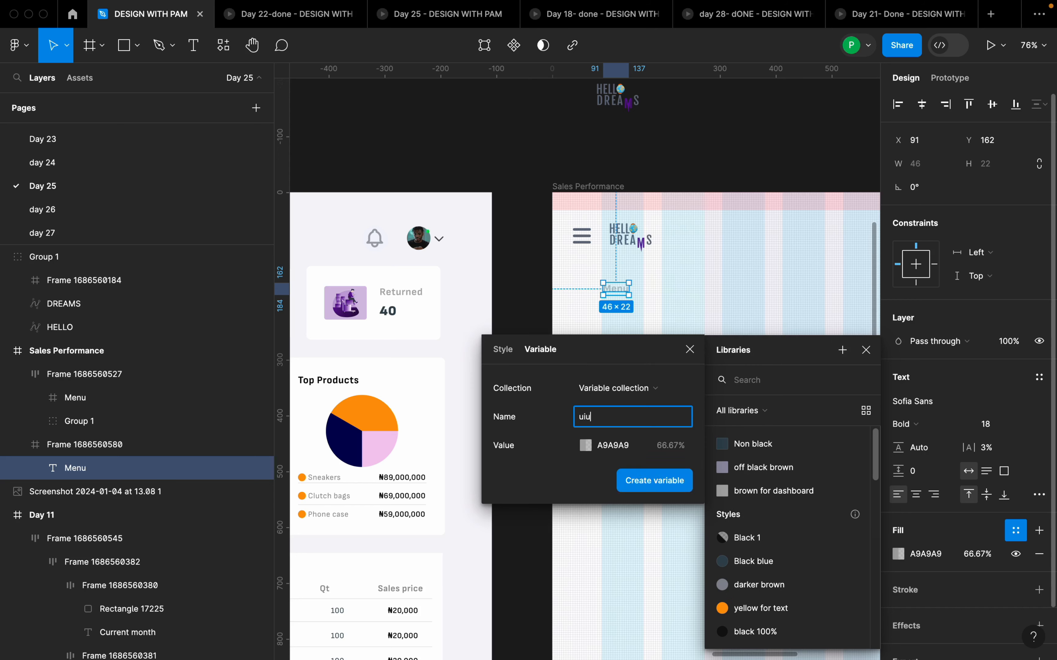
key("Return")
Step: Duplicate the Menu label below itself at about X 92, Y 210 and reword the copy as "Overview"
left_click(632, 298)
scroll(632, 298, "up", 5)
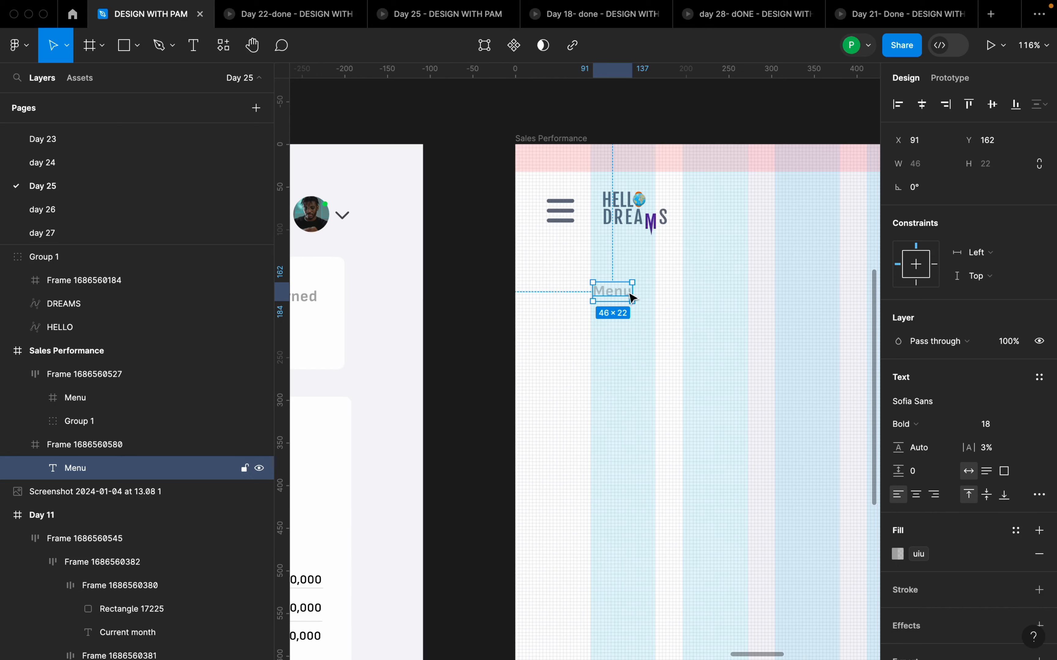
left_click_drag(625, 299, 620, 337)
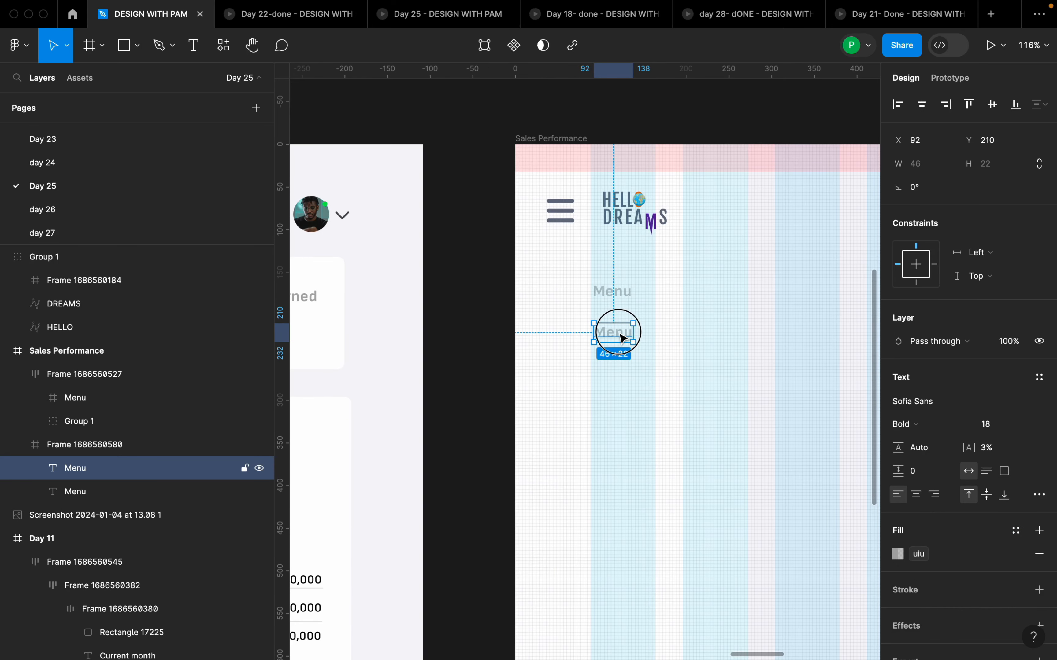
type("0")
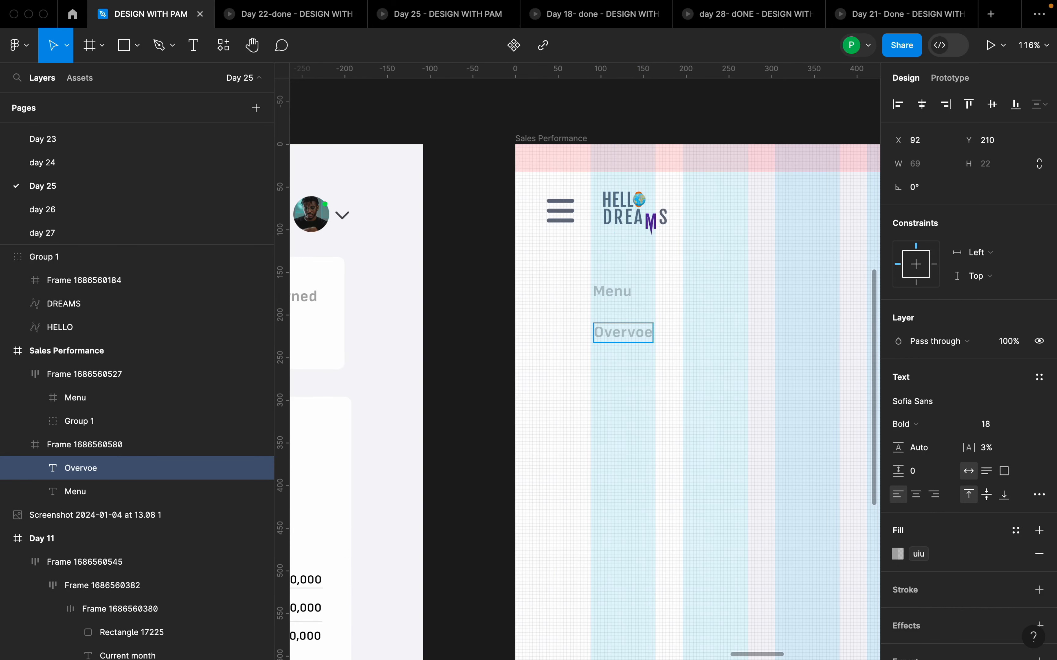
type("verview")
key("Escape")
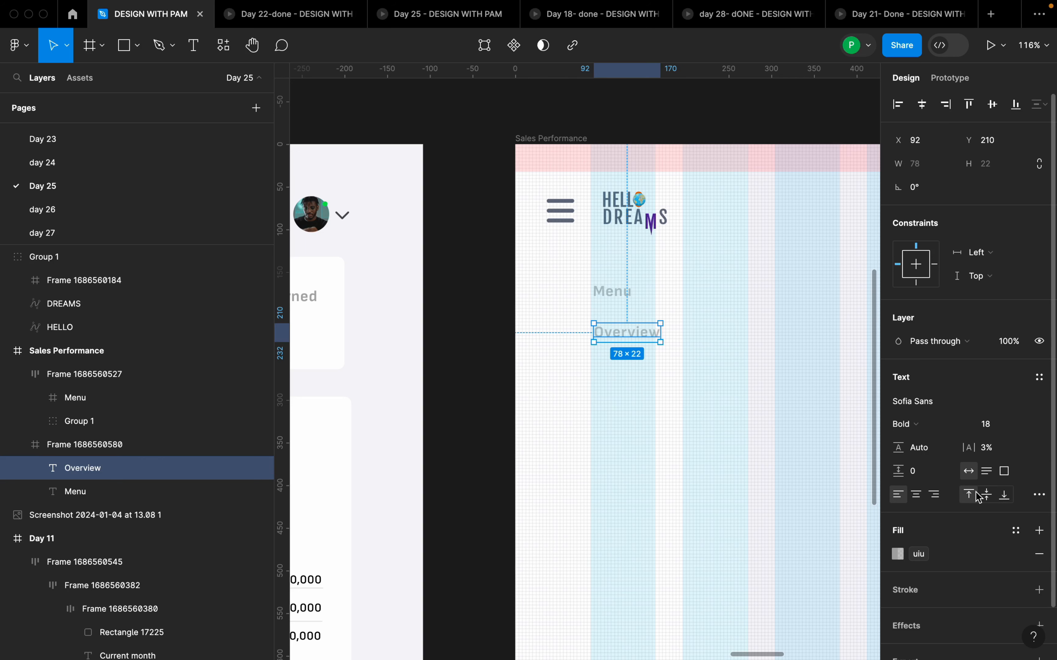
Step: Apply the Non black colour variable to the Overview label's fill
left_click(1015, 530)
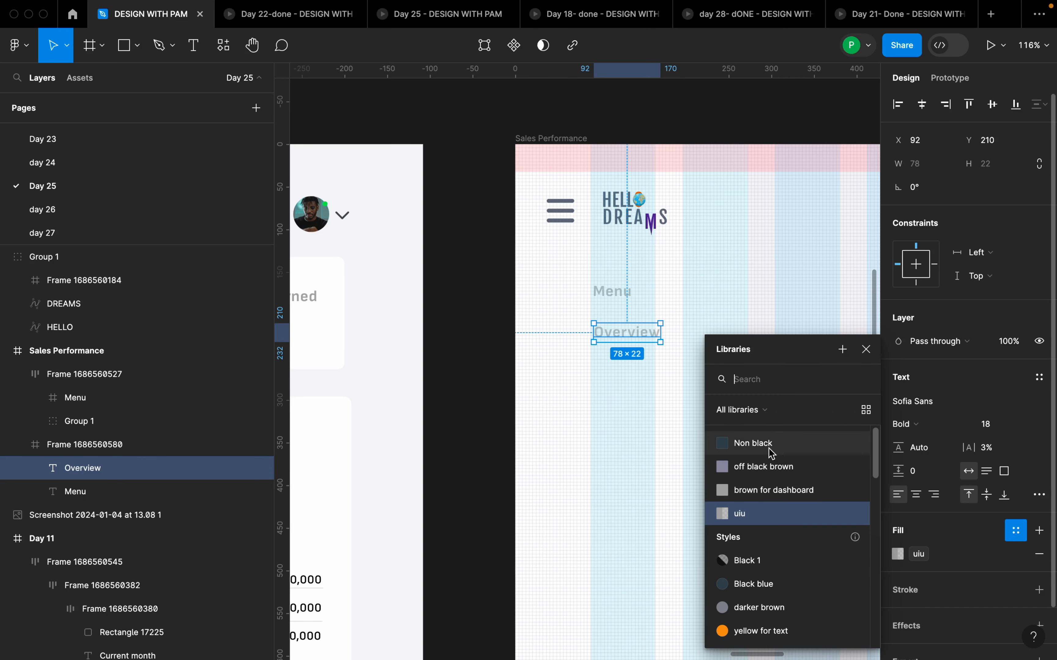
left_click(743, 444)
left_click(658, 358)
key("super+z")
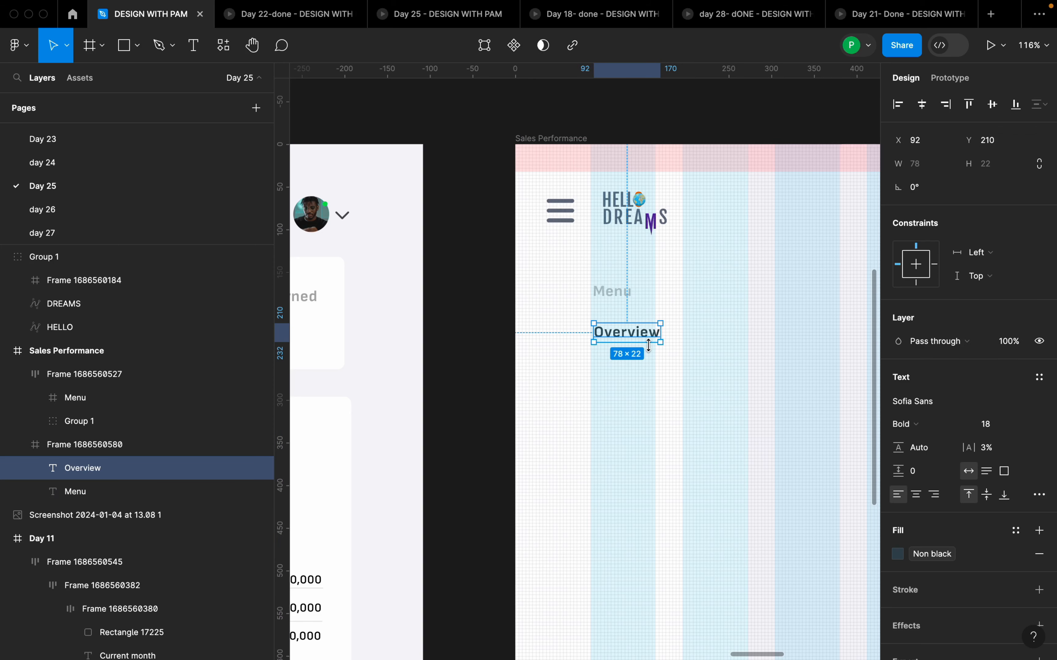
left_click(676, 361)
Step: Duplicate the Overview label below itself at about X 97, Y 274 and reword the copy as "Sales Performance"
double_click(636, 331)
left_click_drag(646, 336, 650, 392)
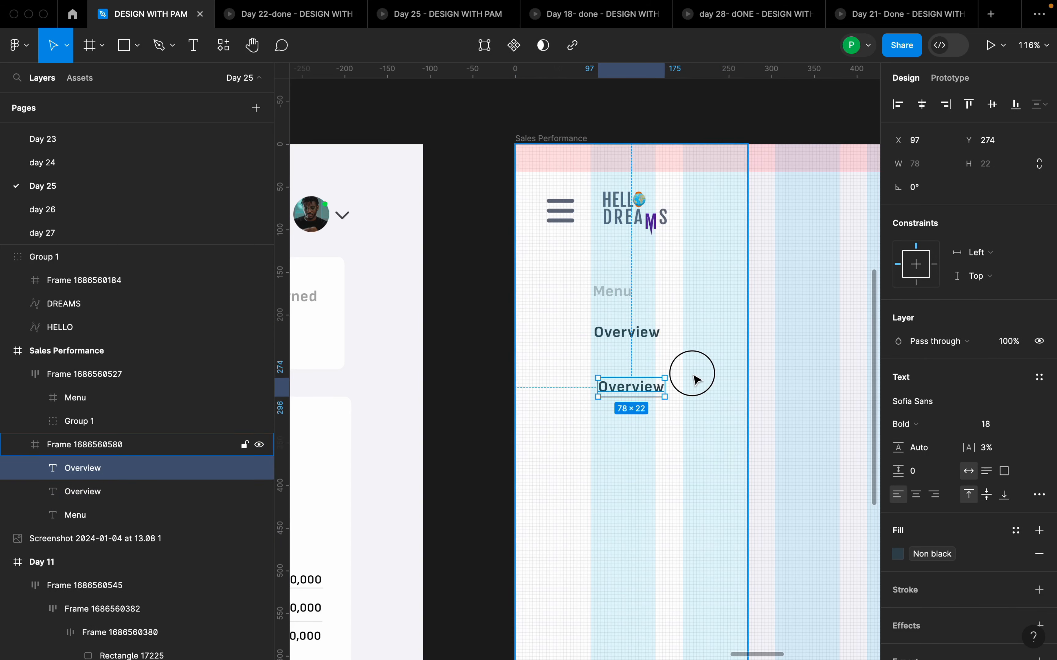
left_click(733, 373)
scroll(734, 373, "down", 10)
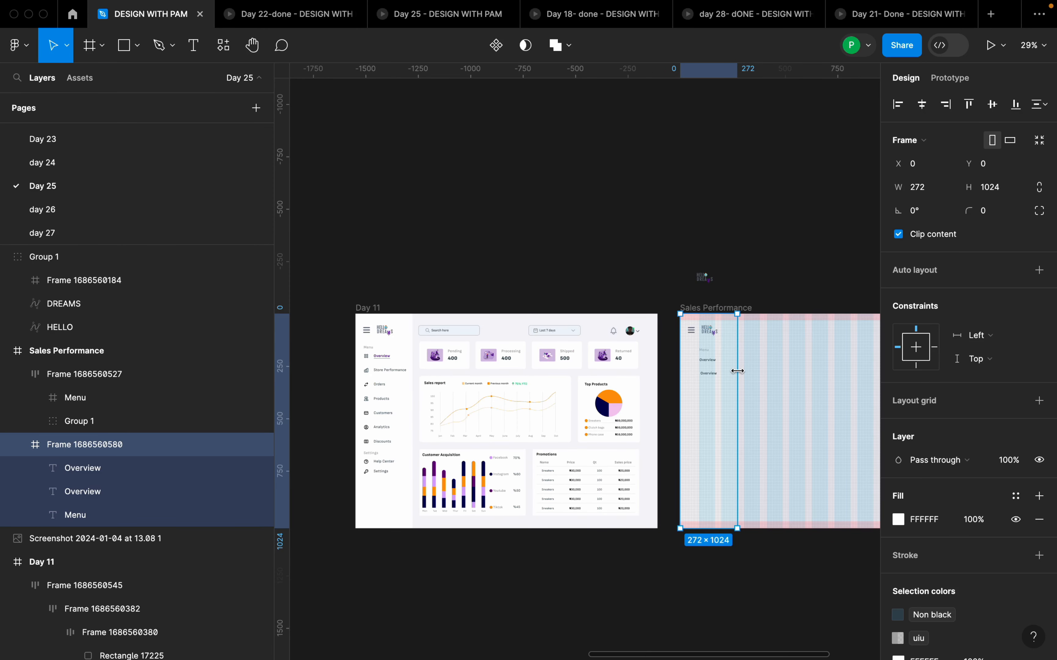
left_click(712, 376)
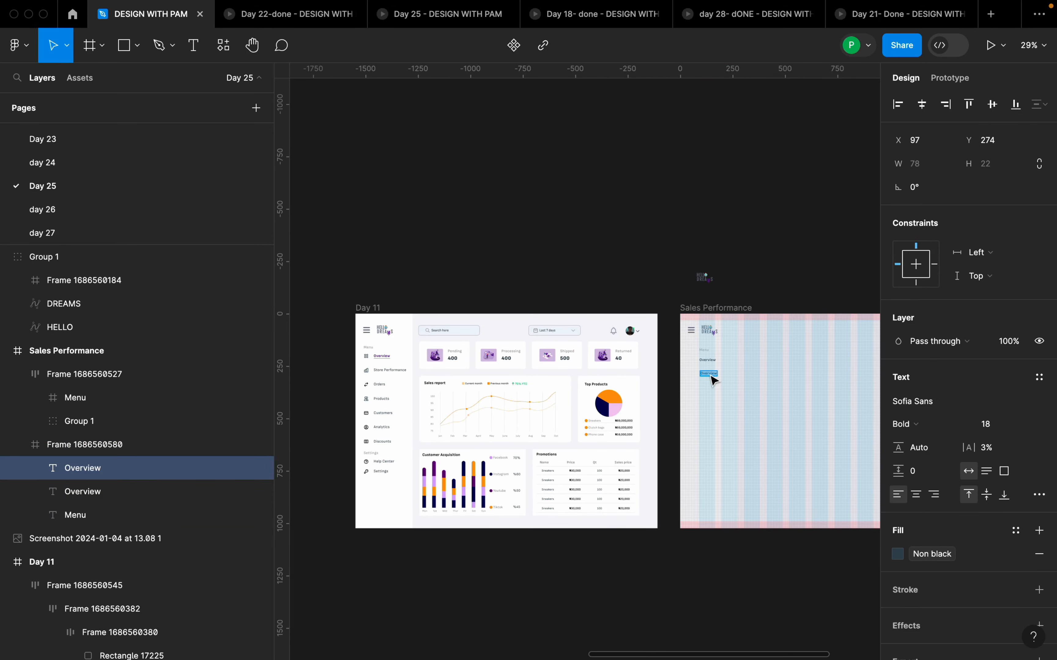
scroll(709, 373, "up", 3)
type("Sales Performance")
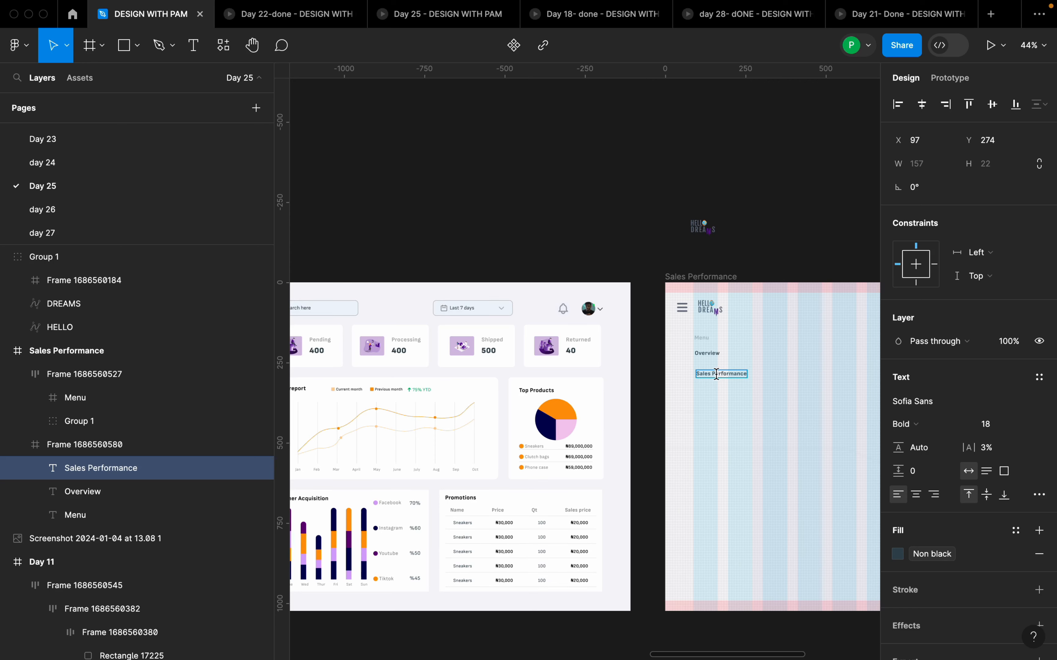
key("Escape")
Step: Duplicate the Sales Performance label lower in the sidebar, at about X 97, Y 354
left_click_drag(727, 383, 723, 407)
scroll(723, 407, "down", 5)
scroll(498, 428, "up", 5)
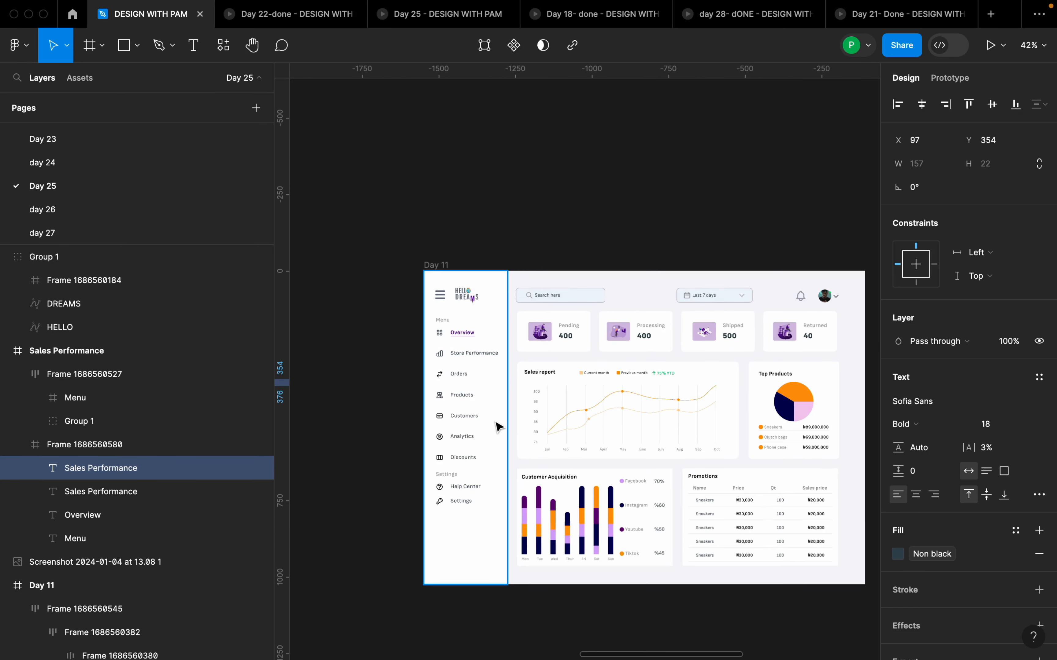
Step: Examine the menu and setting labels in the Sales Performance frame's sidebar
scroll(462, 419, "down", 5)
scroll(699, 381, "up", 10)
key("Escape")
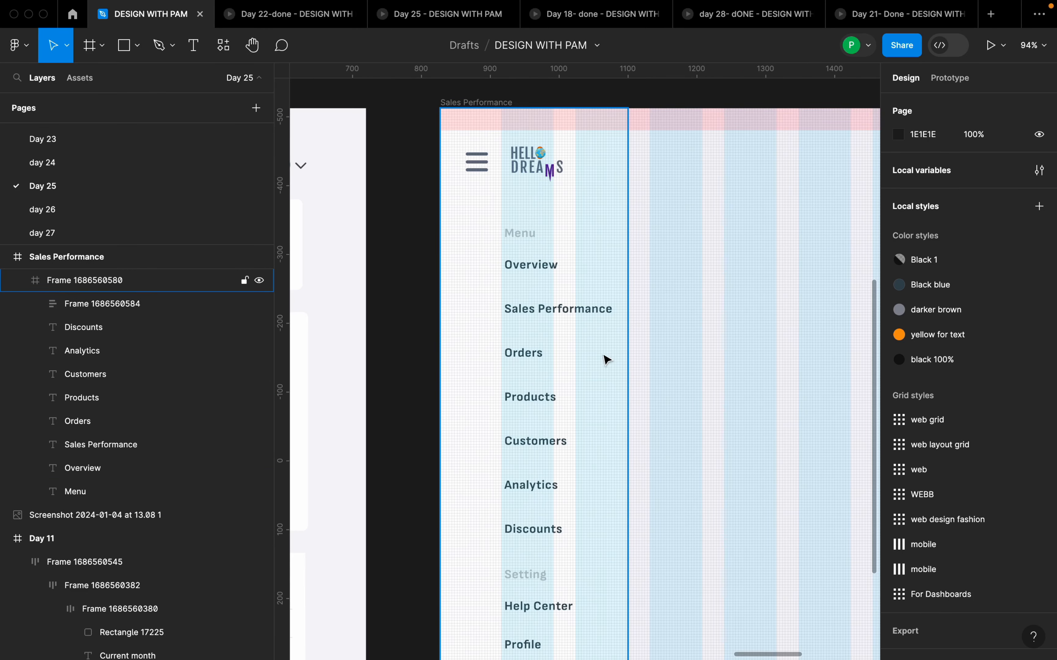
scroll(607, 361, "down", 4)
scroll(598, 468, "down", 3)
scroll(591, 462, "up", 5)
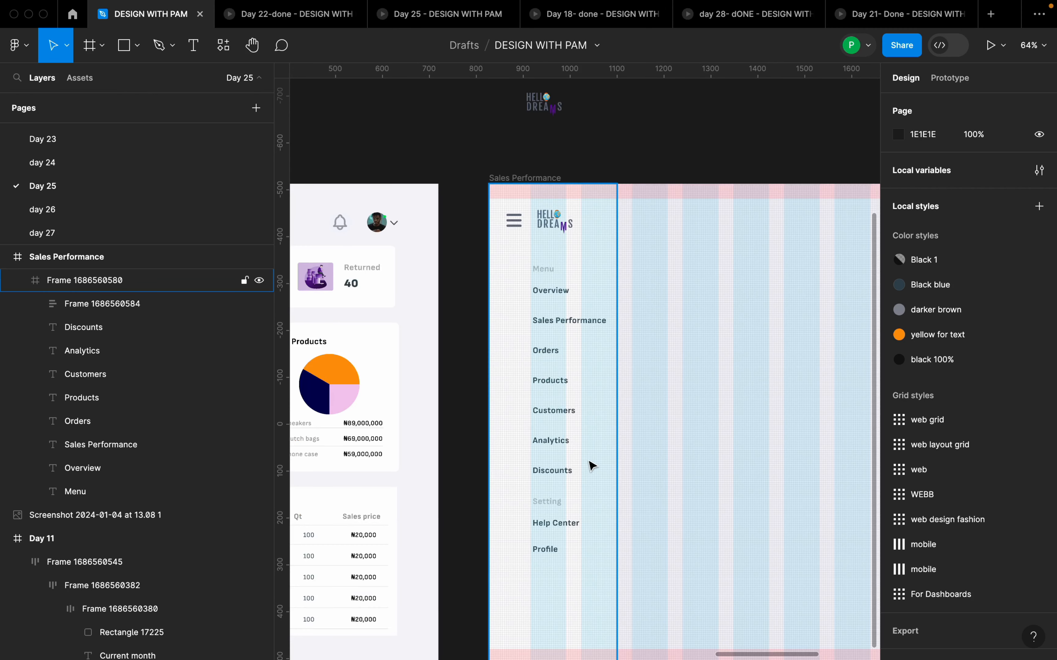
left_click(557, 277)
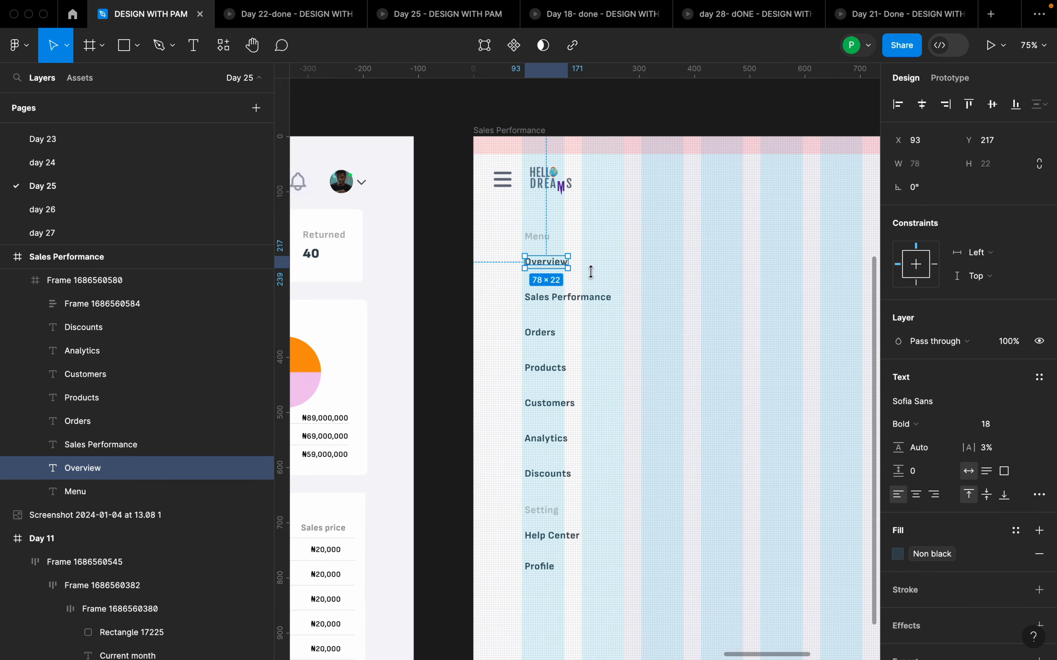
key("Escape")
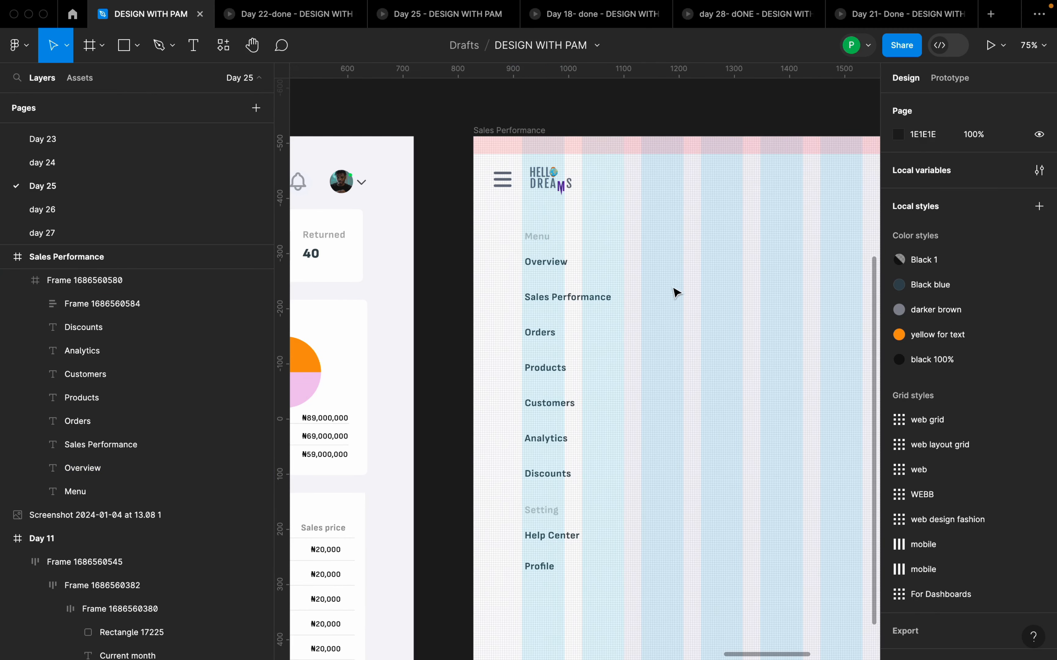
Step: Run the Iconify plugin from the Sales Performance frame and search its icons for "overview"
right_click(683, 259)
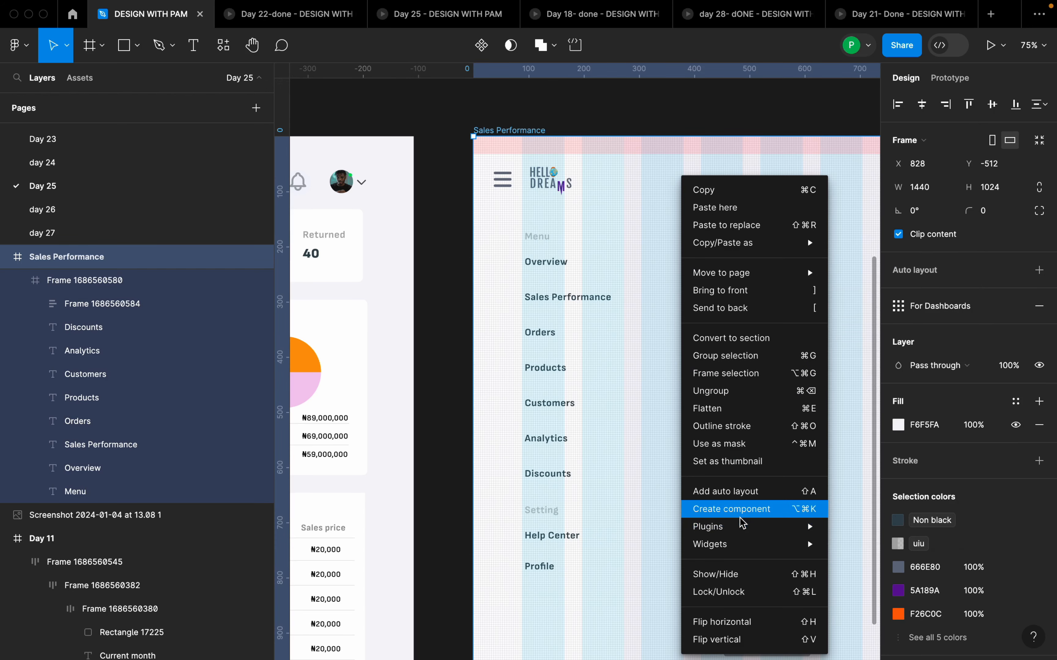
mouse_move(742, 529)
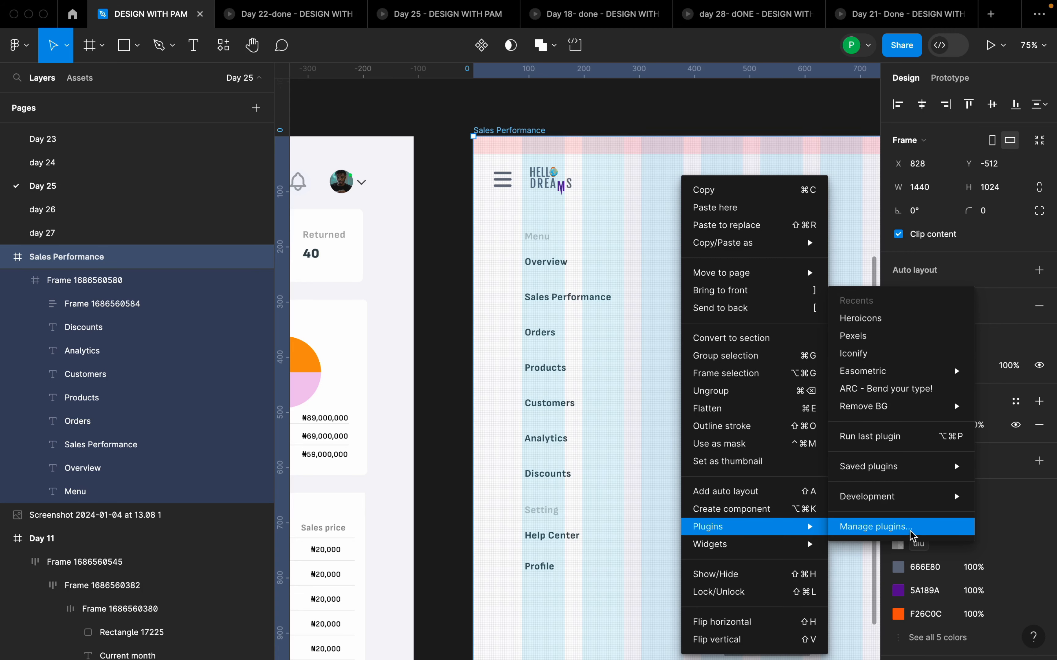
left_click(869, 353)
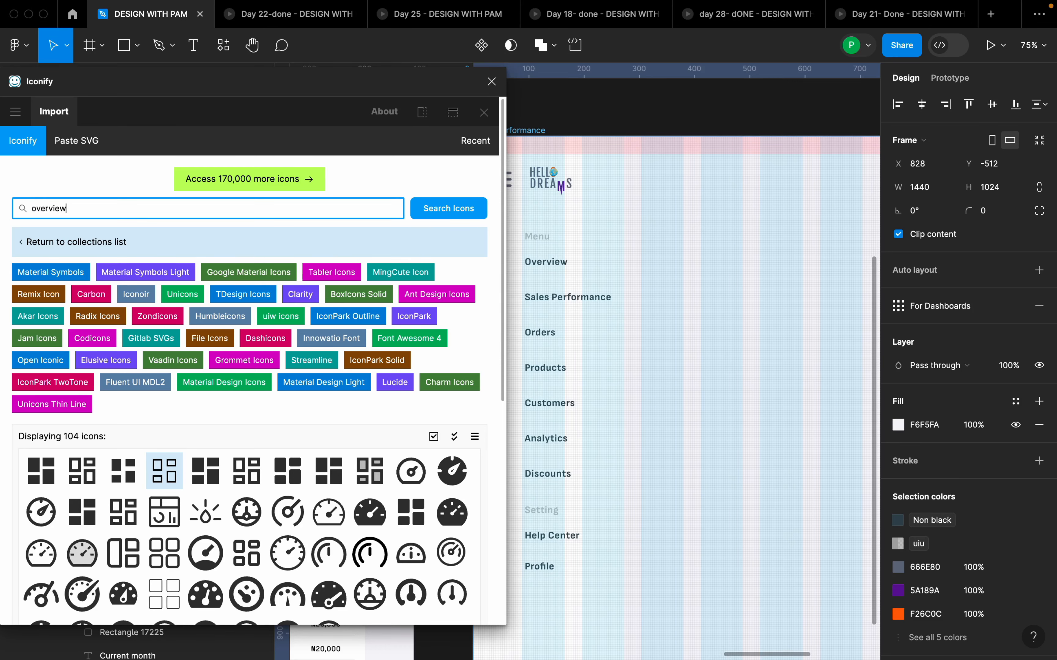
Step: Import the pajamas:overview icon into the Sales Performance frame and place it just before the Overview label, at about X 66, Y 217
key("Return")
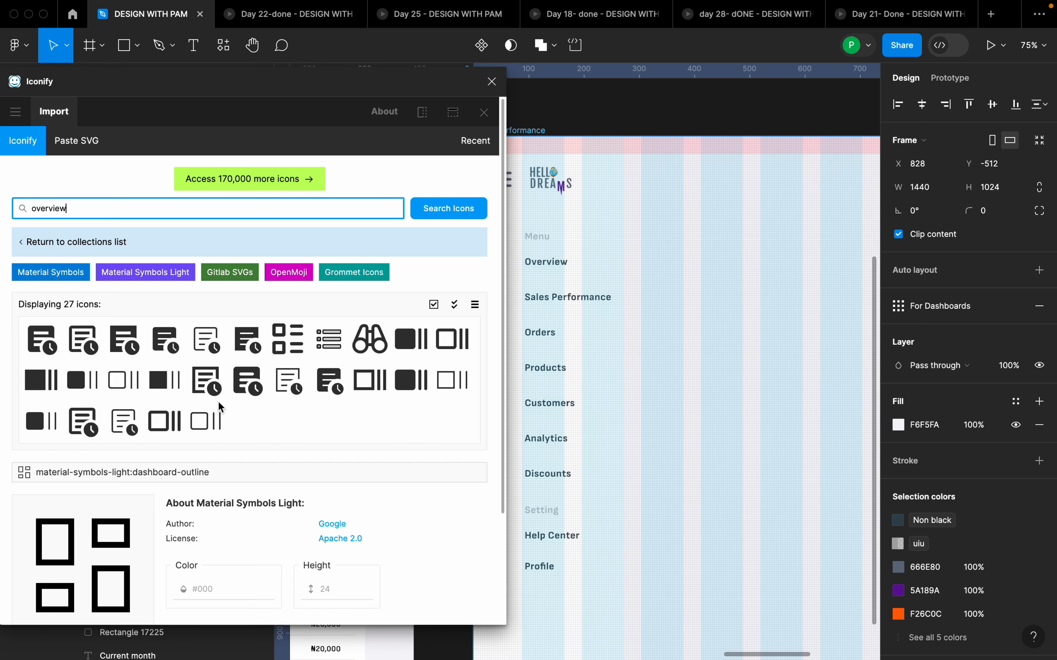
left_click(302, 352)
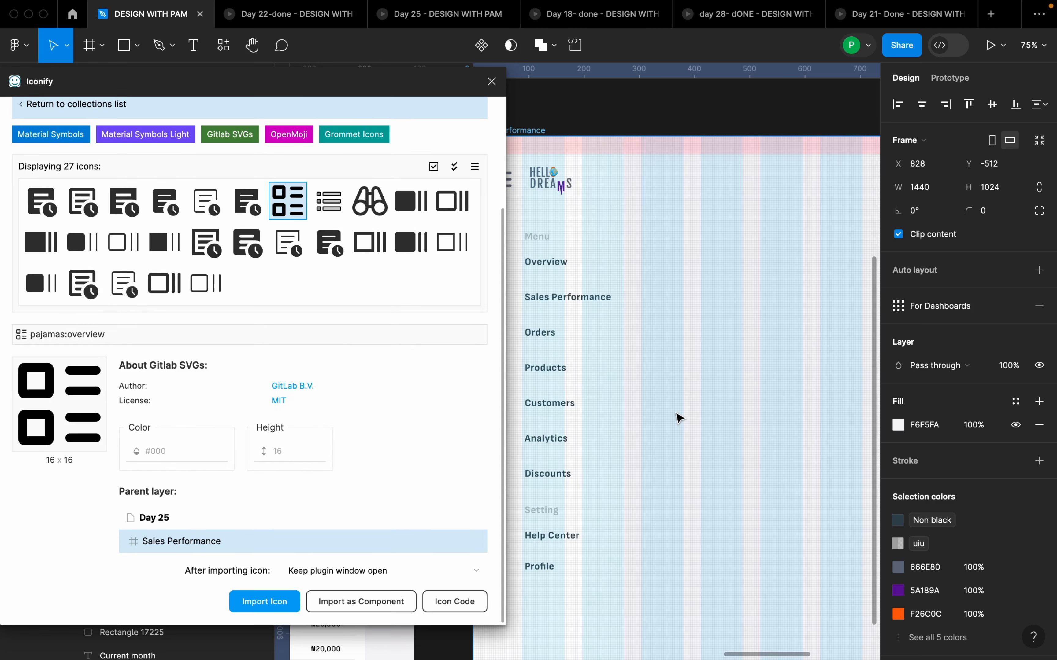
left_click(265, 601)
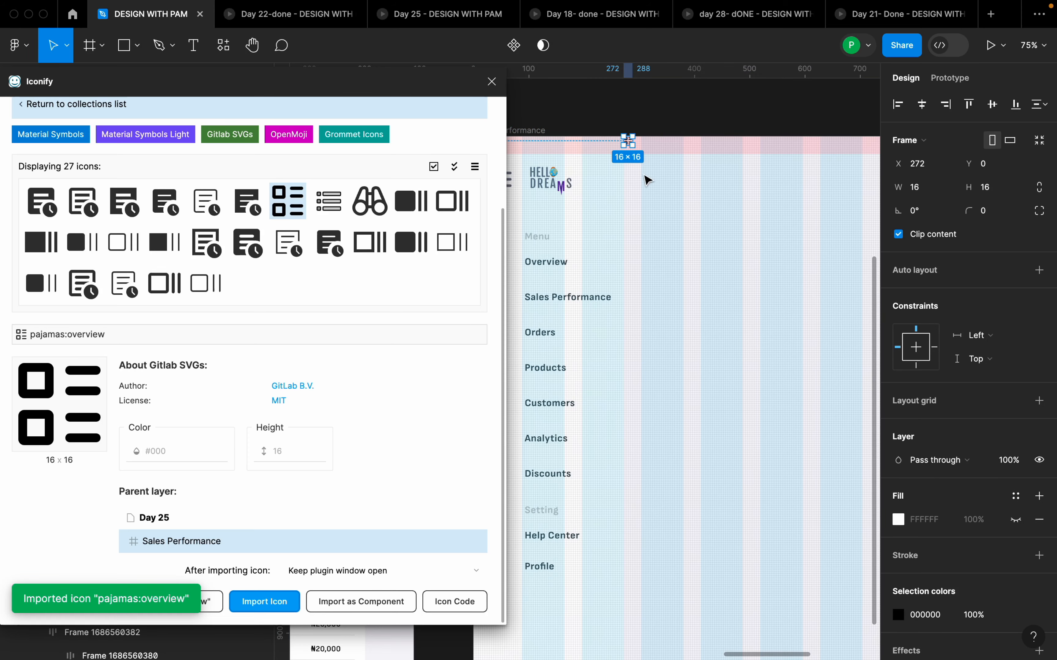
left_click(492, 81)
scroll(586, 117, "up", 3)
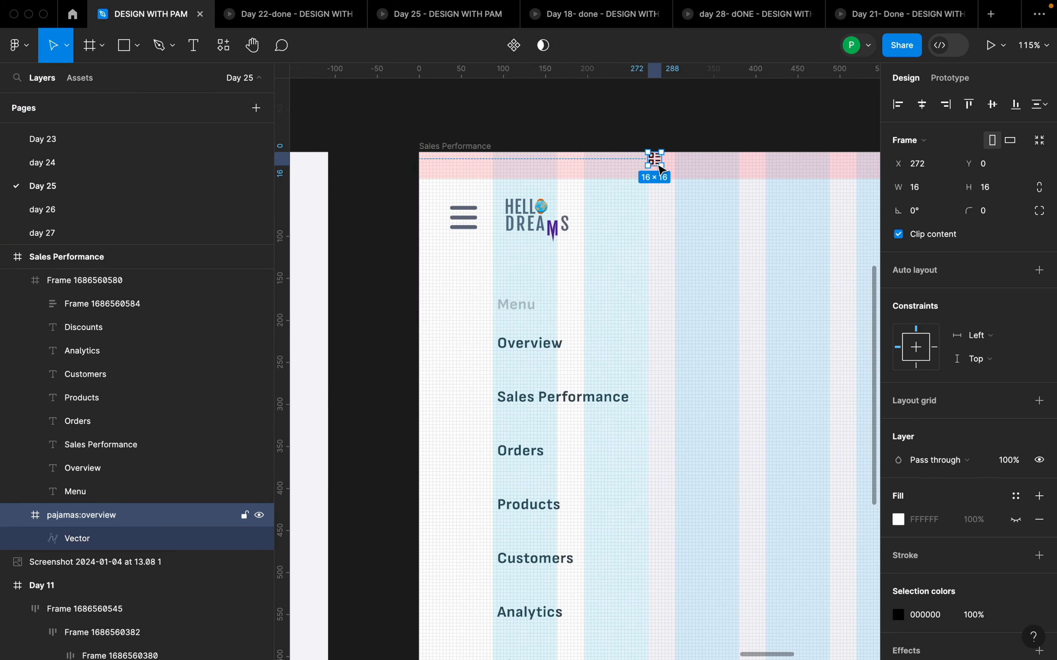
left_click_drag(660, 169, 486, 351)
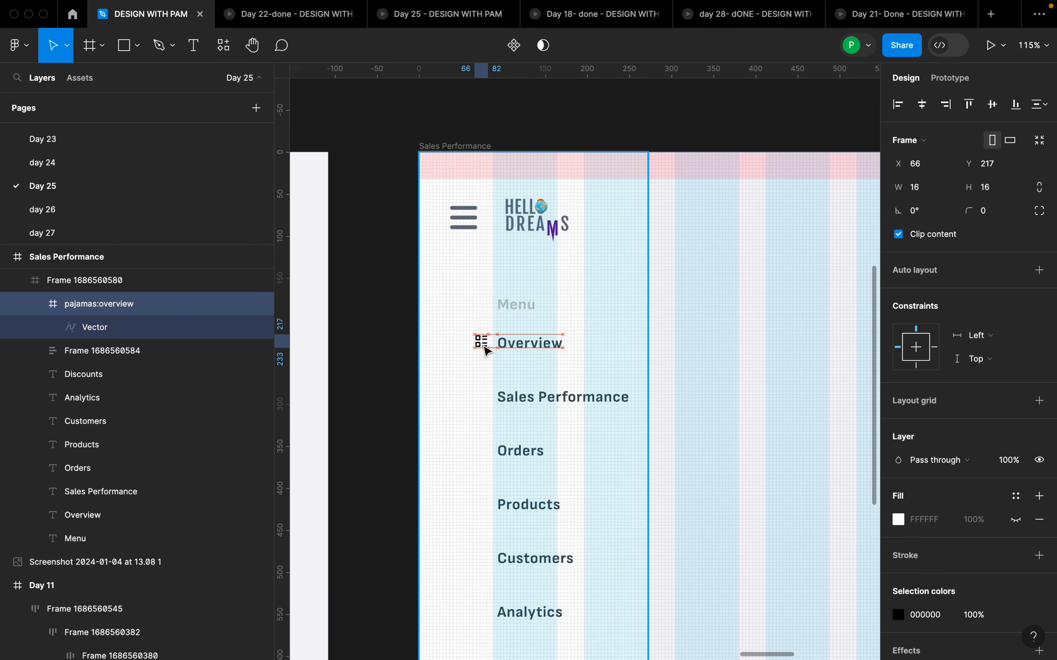
Step: Combine the overview icon and the Overview label in a horizontal auto layout with centred alignment
left_click(517, 344, "shift")
left_click(520, 374)
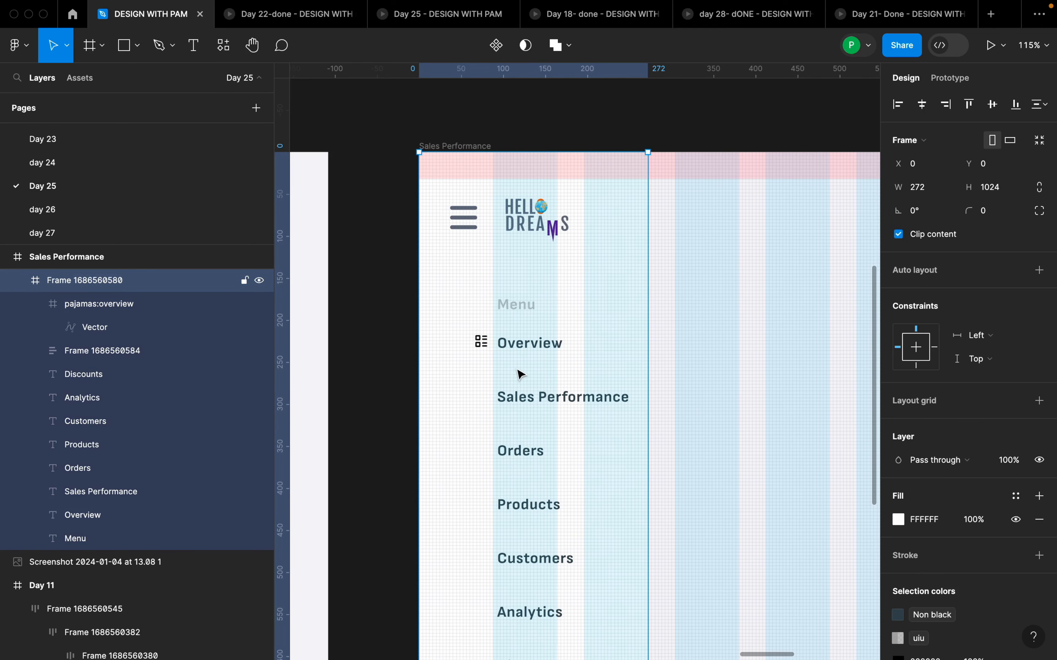
scroll(521, 374, "up", 5)
left_click(534, 302)
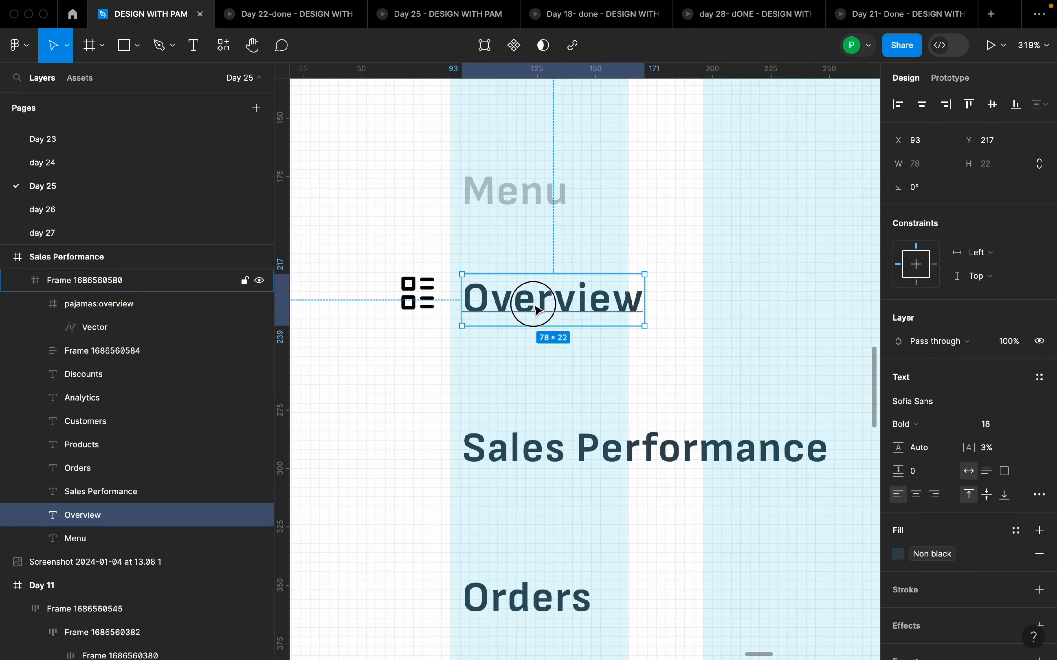
left_click(434, 300, "shift")
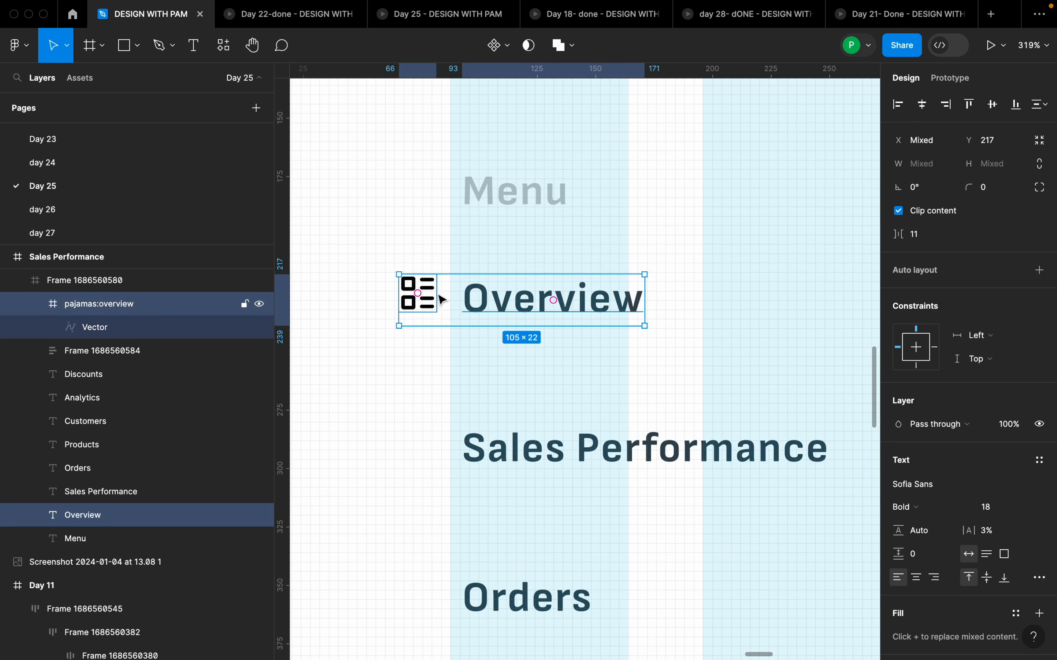
key("shift+a")
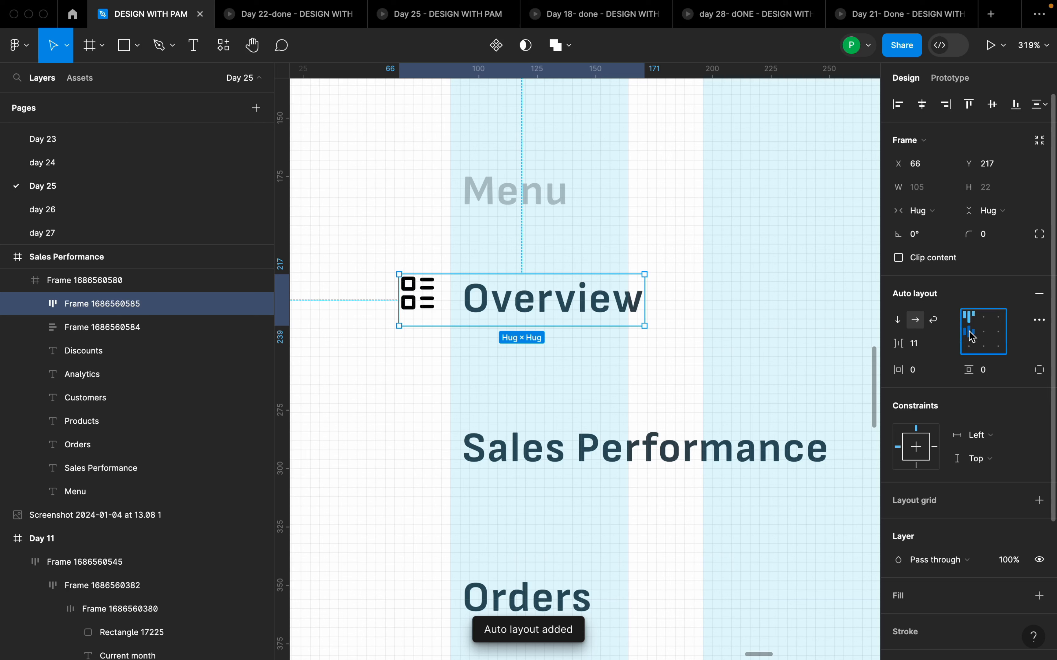
left_click(985, 334)
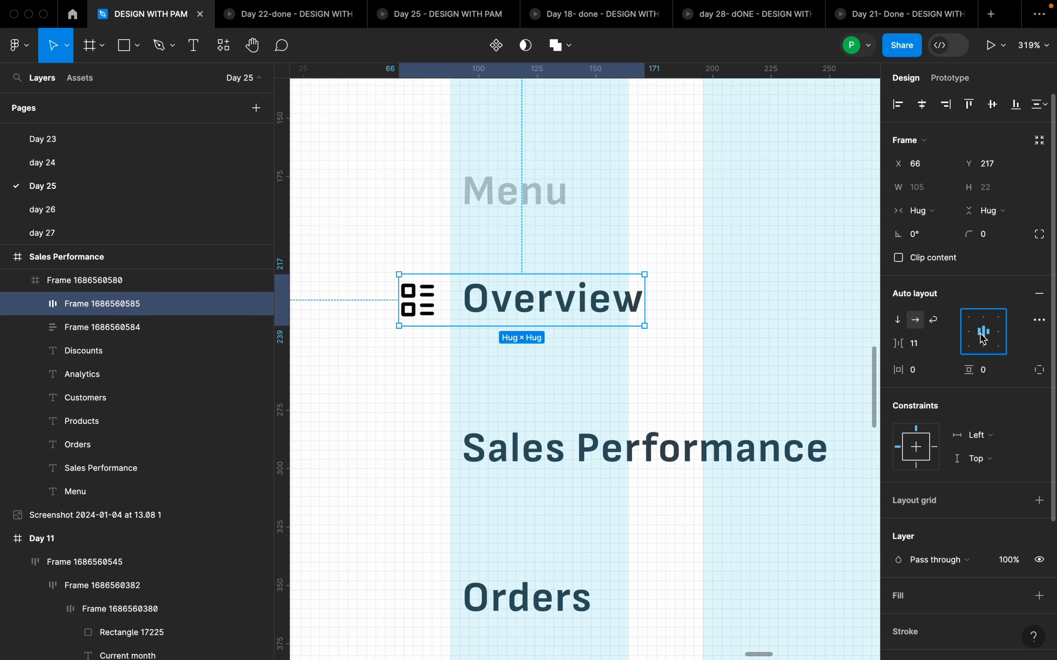
Step: Set the Overview row's item spacing to 12 and shift the row to about X 63, Y 216
left_click(918, 346)
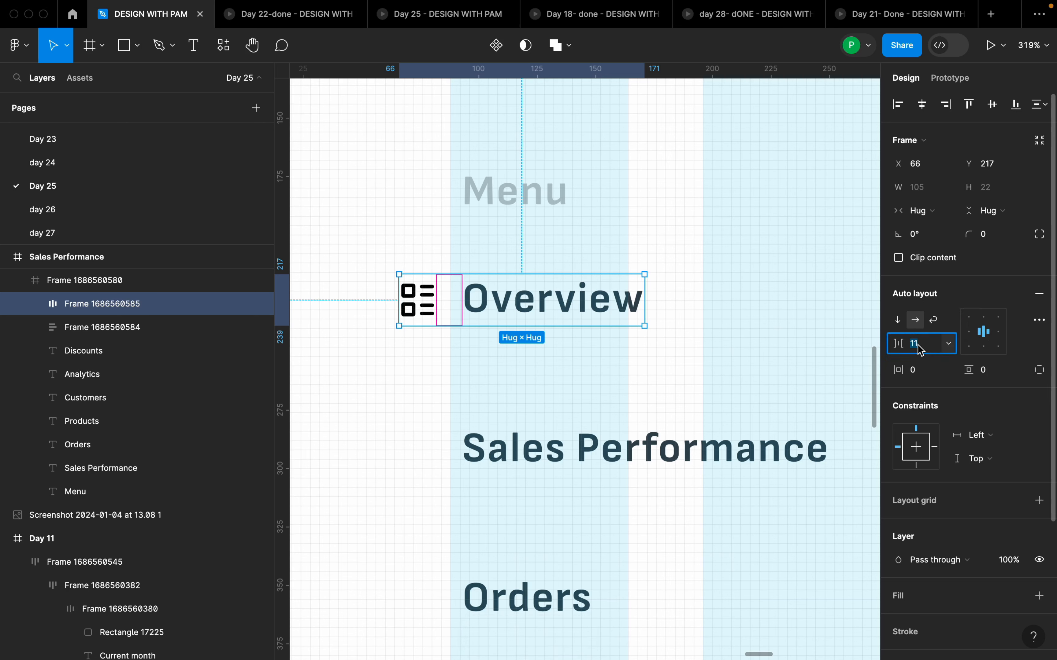
type("8")
key("Return")
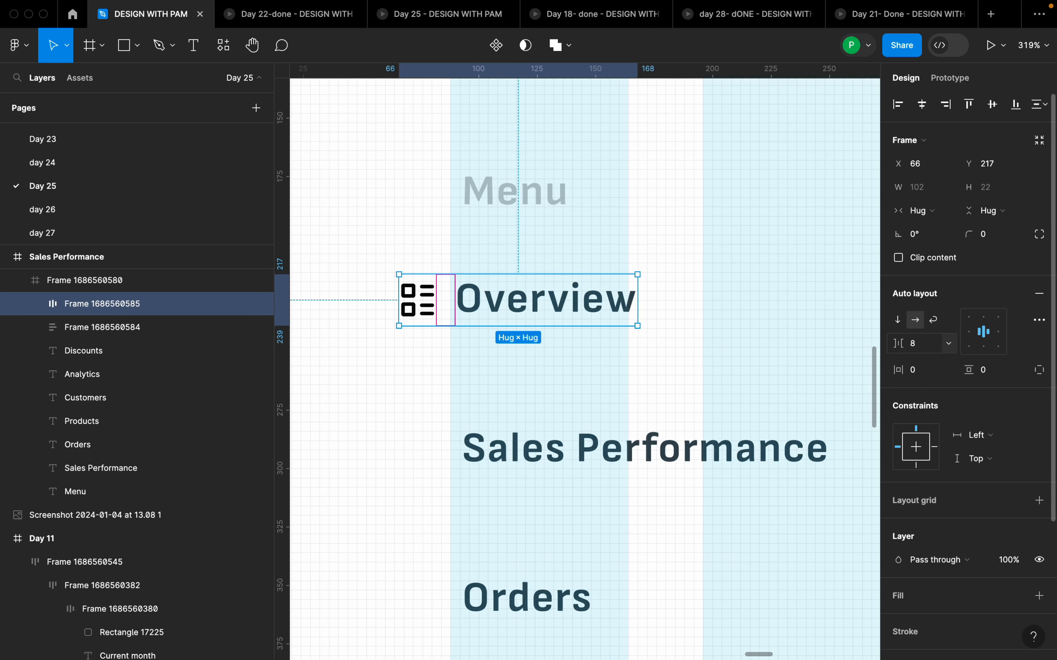
left_click(922, 348)
key("Return")
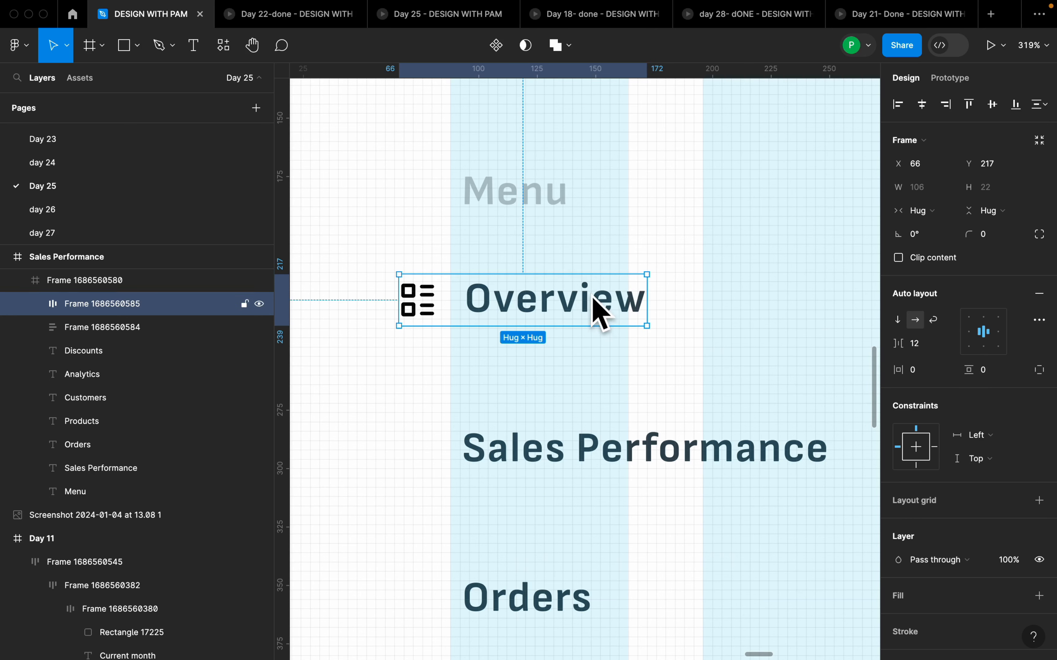
left_click_drag(583, 297, 579, 297)
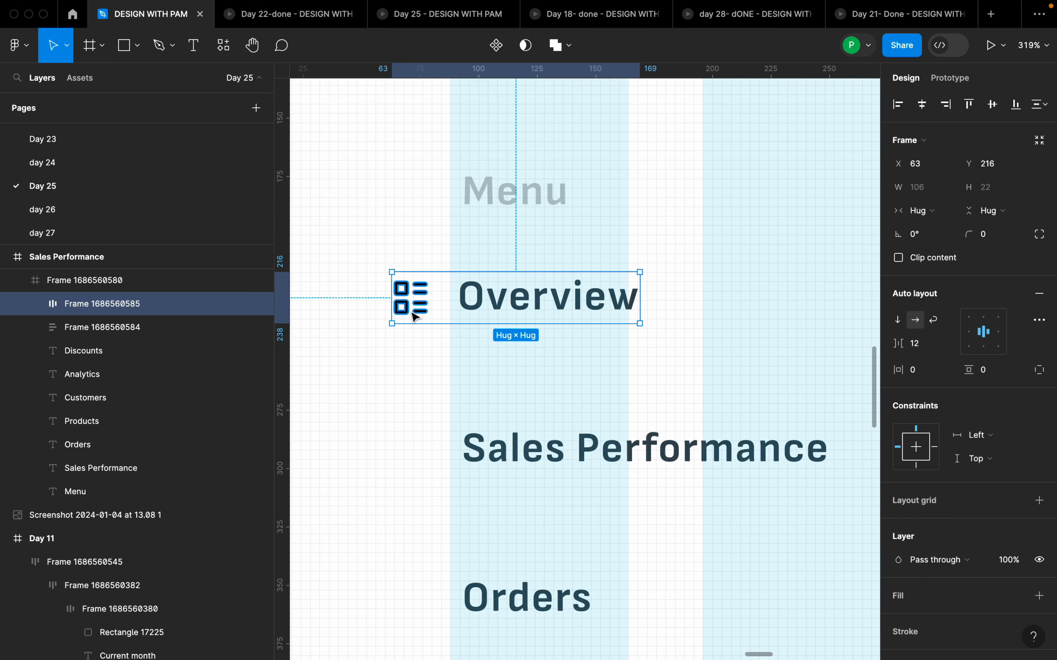
Step: Apply the Non black colour style to the black overview icon in the Overview row
scroll(415, 306, "up", 5)
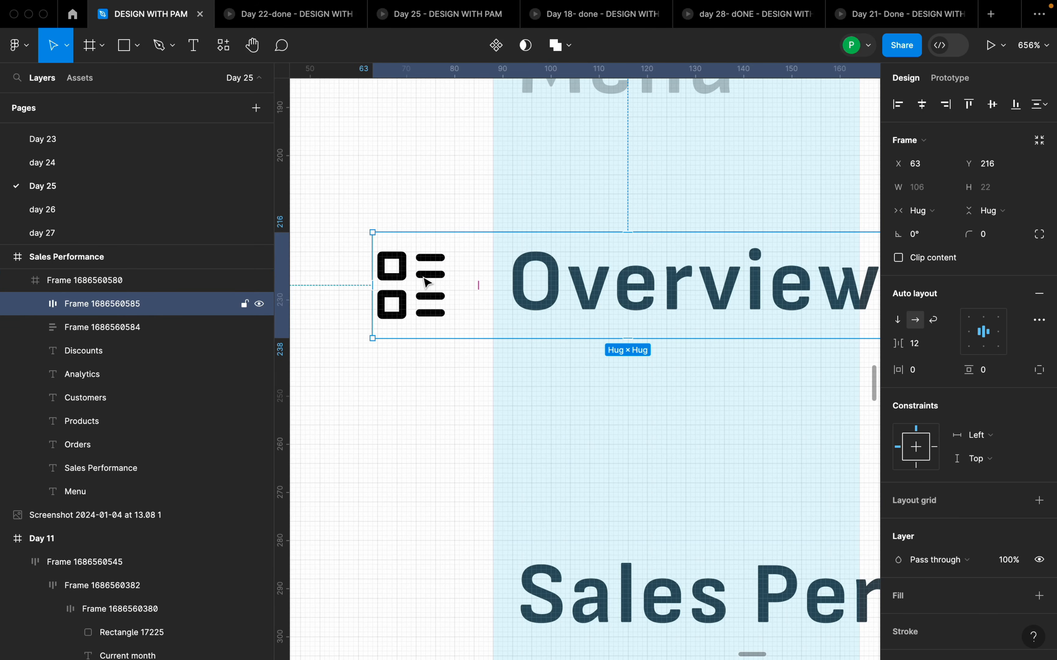
scroll(981, 548, "down", 4)
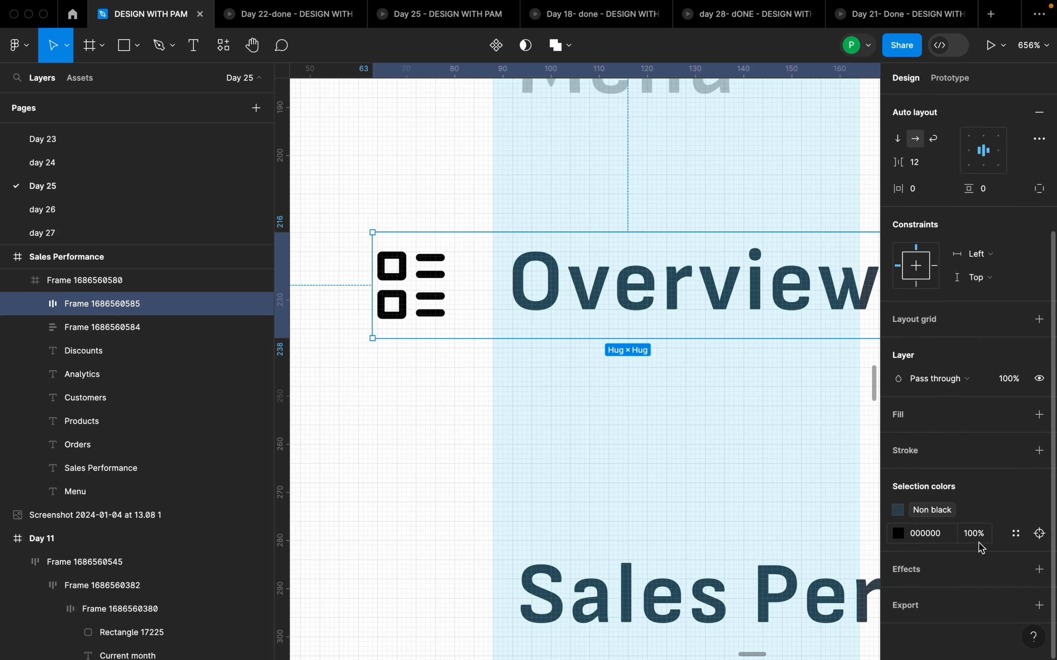
left_click(1017, 535)
left_click(785, 448)
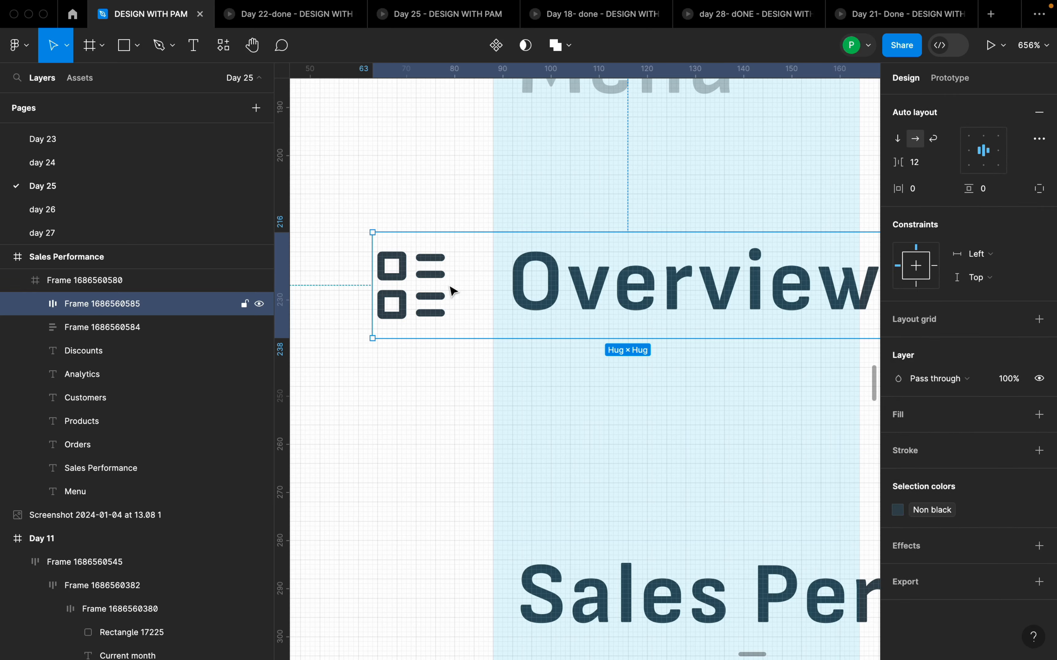
Step: Run the Iconify plugin from the Sales Performance frame and search its icons for "performance"
left_click(508, 388)
scroll(420, 299, "down", 5)
left_click(473, 363)
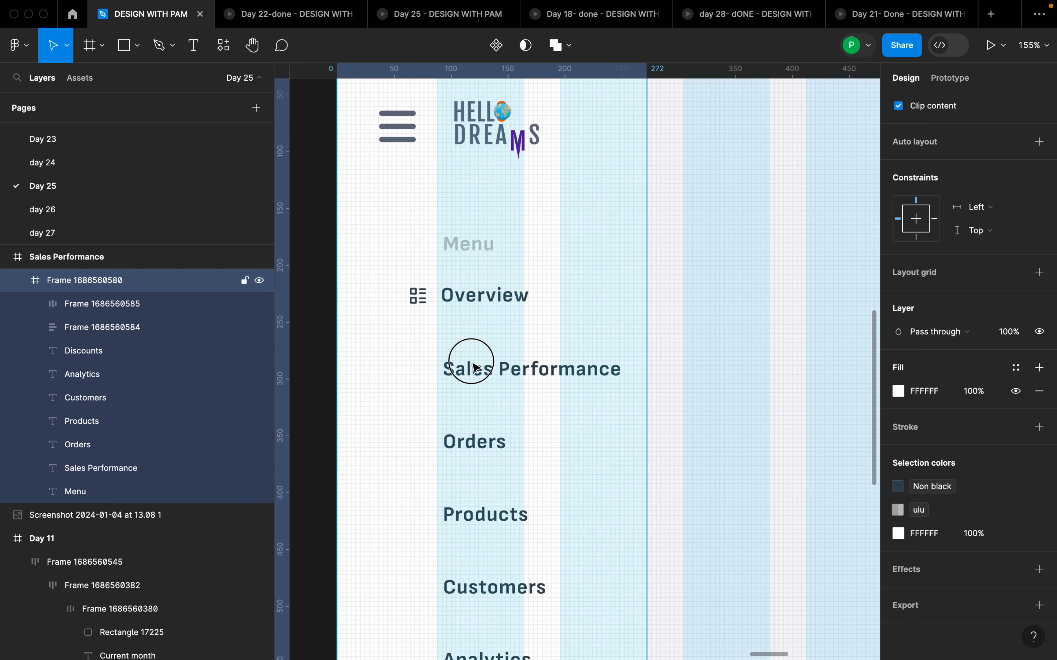
left_click(472, 369)
key("Escape")
right_click(717, 343)
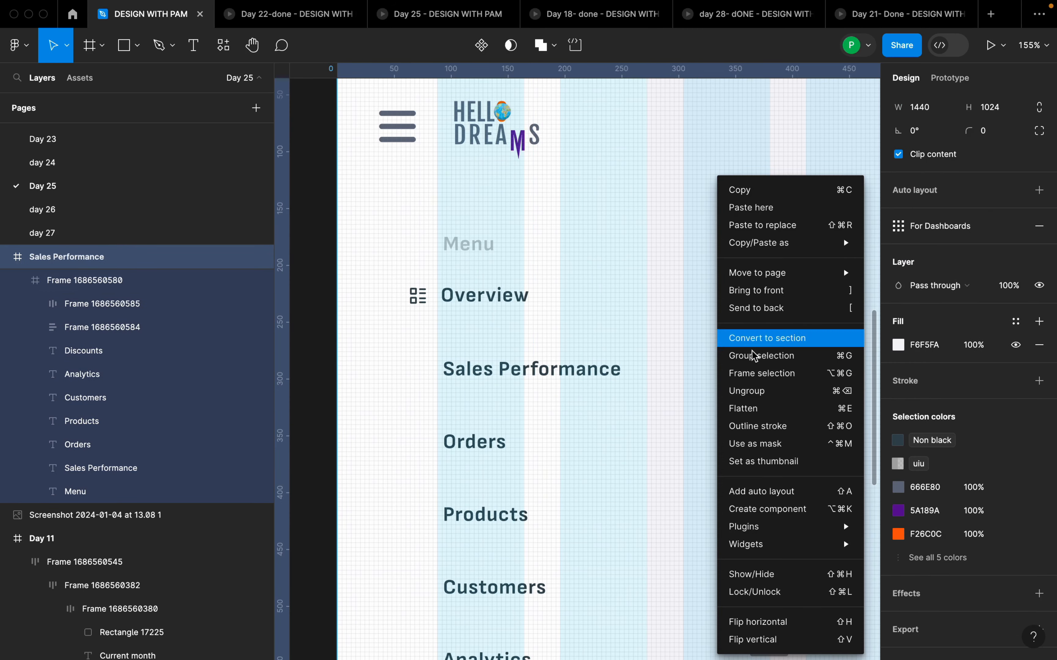
mouse_move(768, 527)
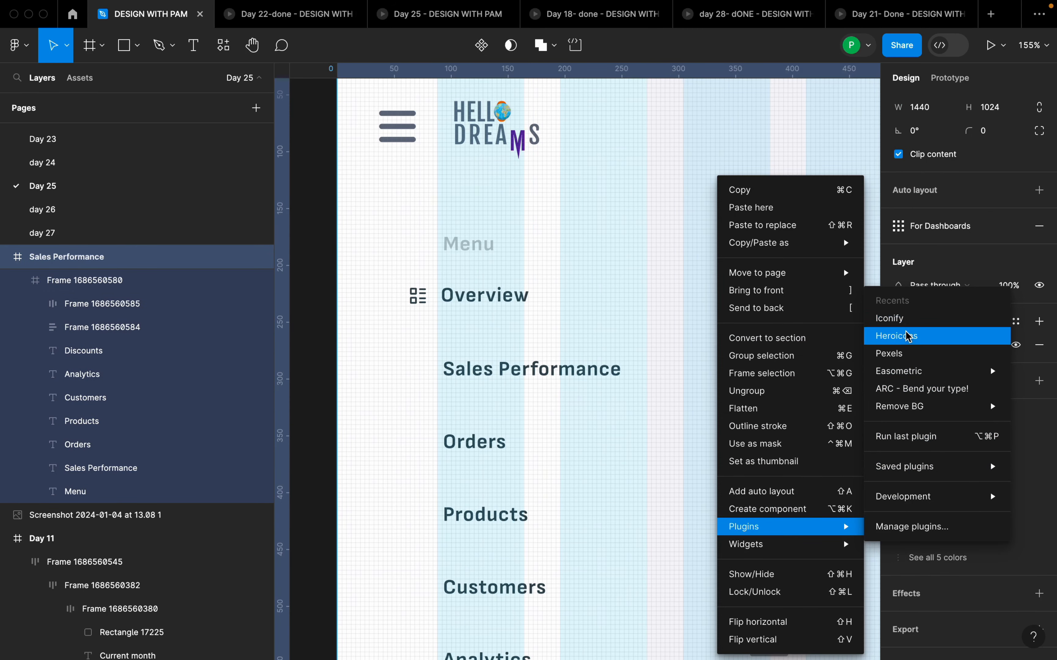
left_click(890, 319)
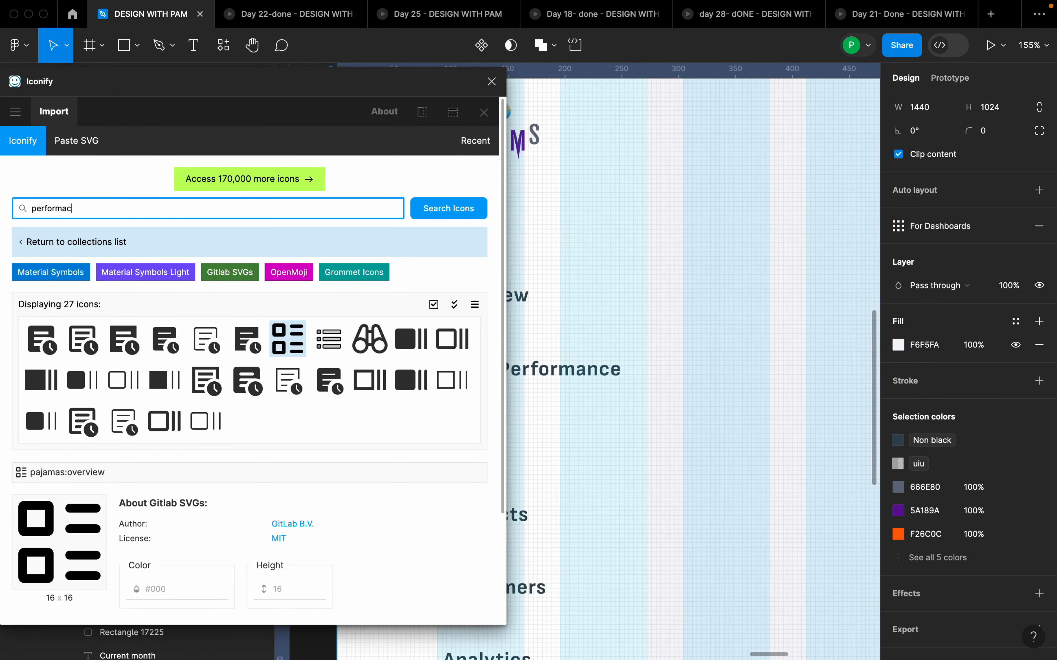
key("Return")
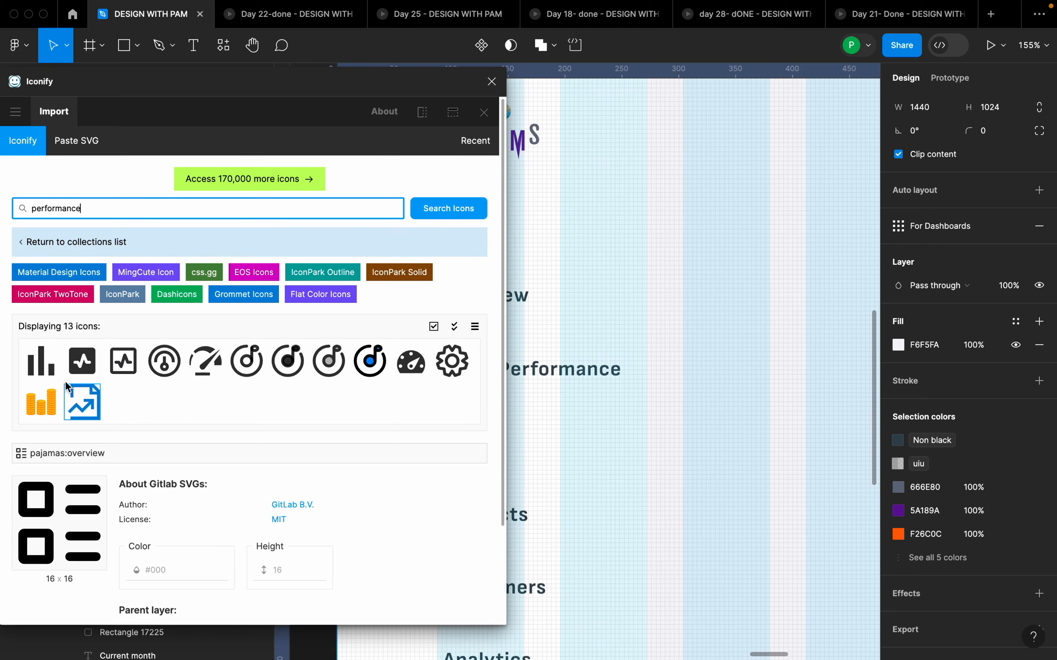
Step: Preview the mdi:performance icon and move the Iconify window clear of the sidebar's menu icons
left_click(43, 363)
scroll(409, 404, "down", 3)
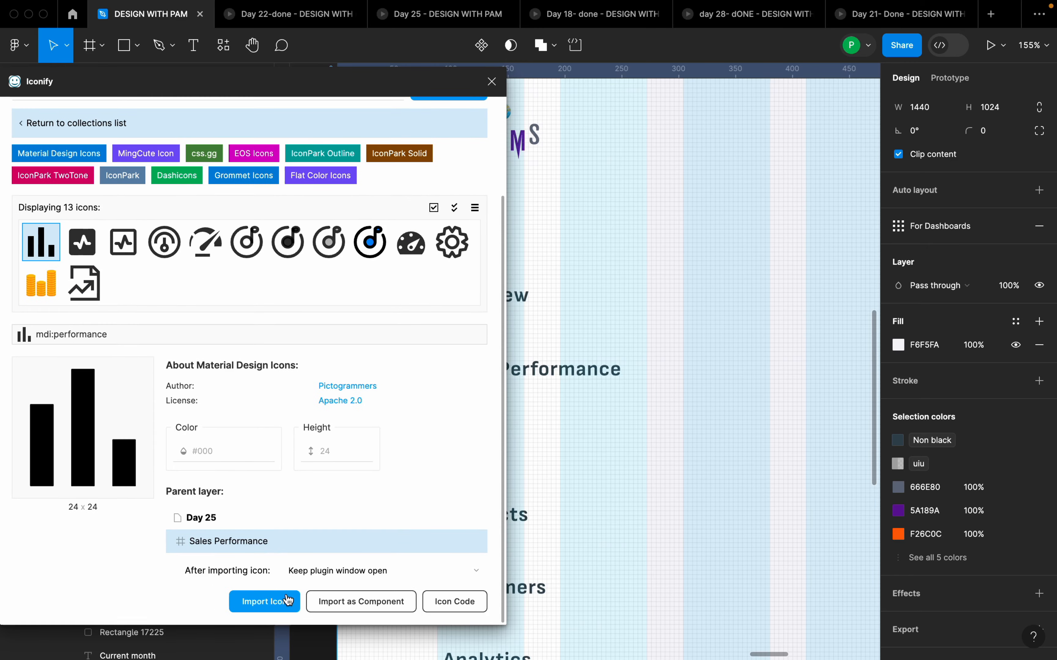
scroll(272, 388, "up", 3)
left_click_drag(389, 83, 941, 123)
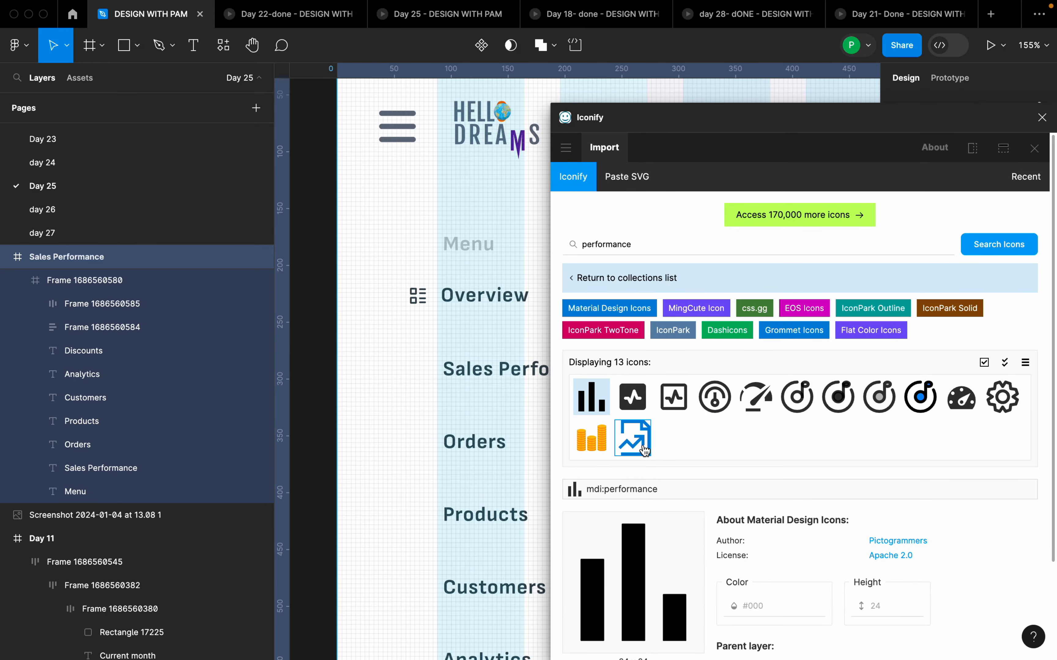
Step: Select the overview icon in the sidebar and choose the grommet-icons:document-performance icon for import
scroll(431, 333, "up", 5)
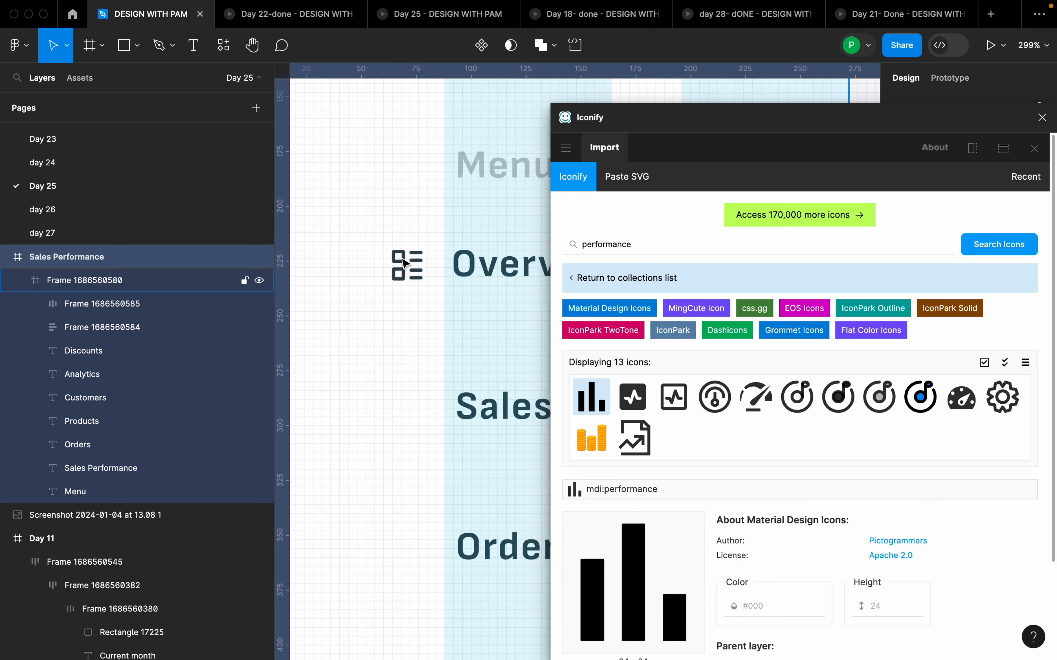
left_click(405, 266)
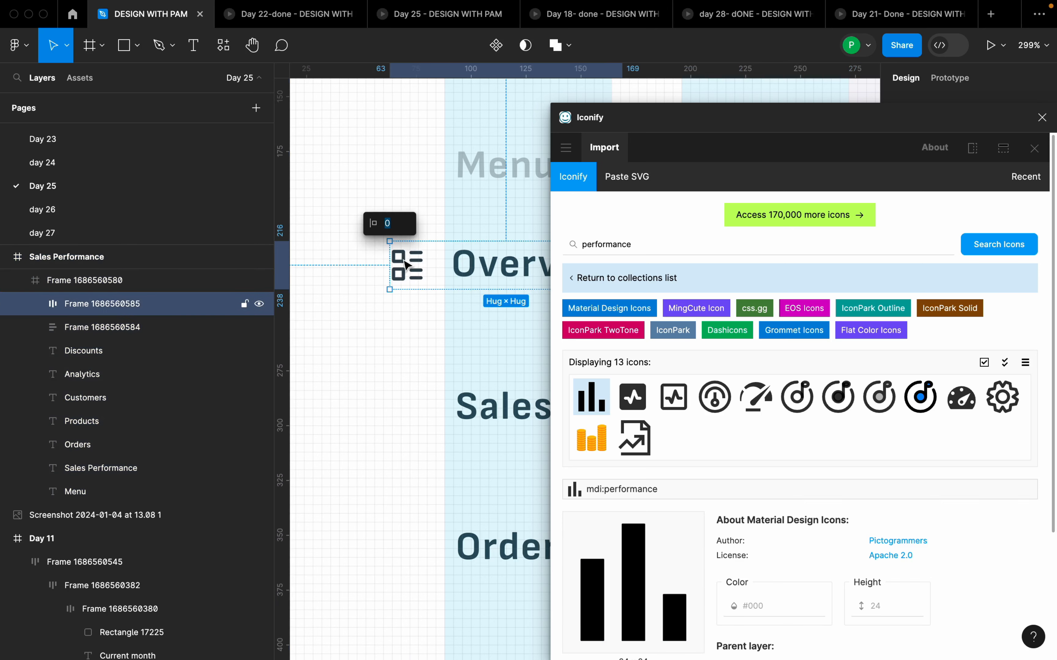
left_click(416, 266)
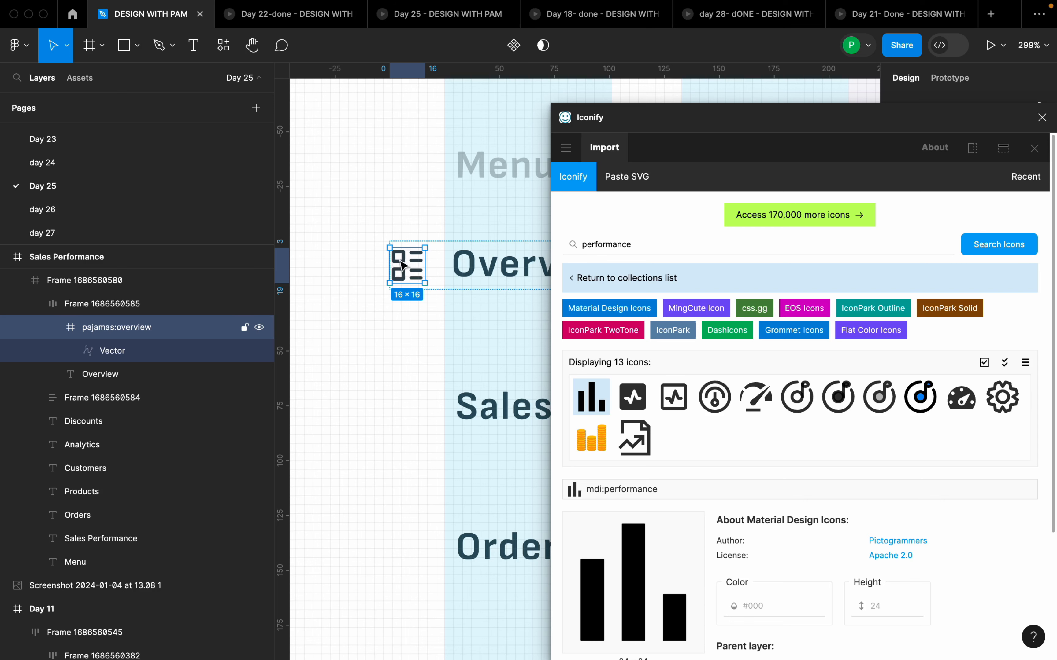
left_click(634, 439)
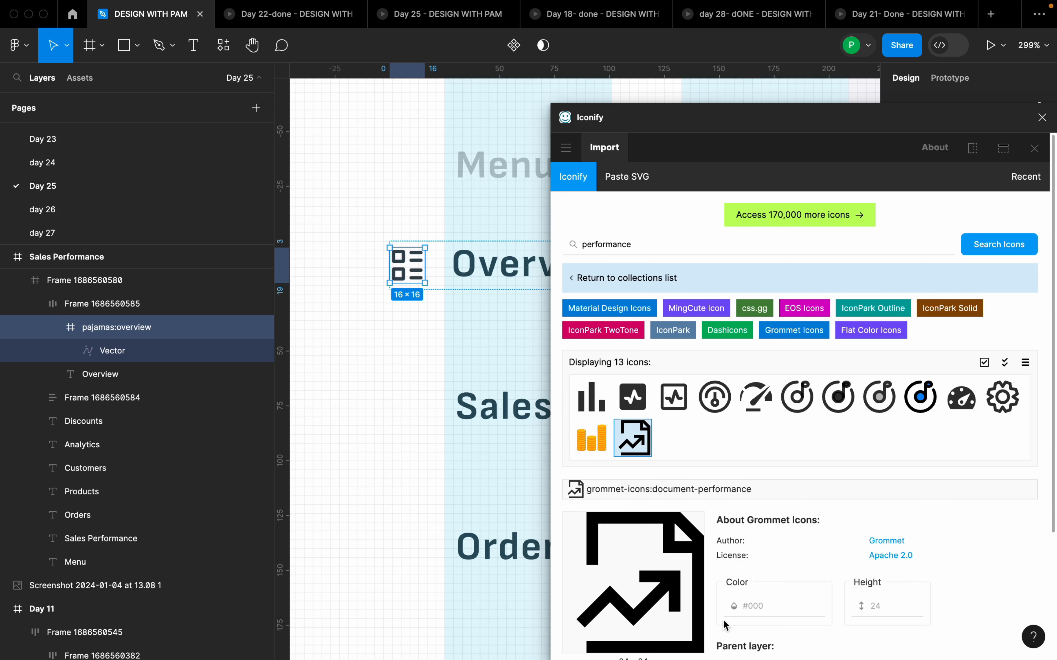
scroll(723, 621, "down", 4)
Step: Try importing the document-performance icon into the Overview row, and undo the import
left_click(823, 640)
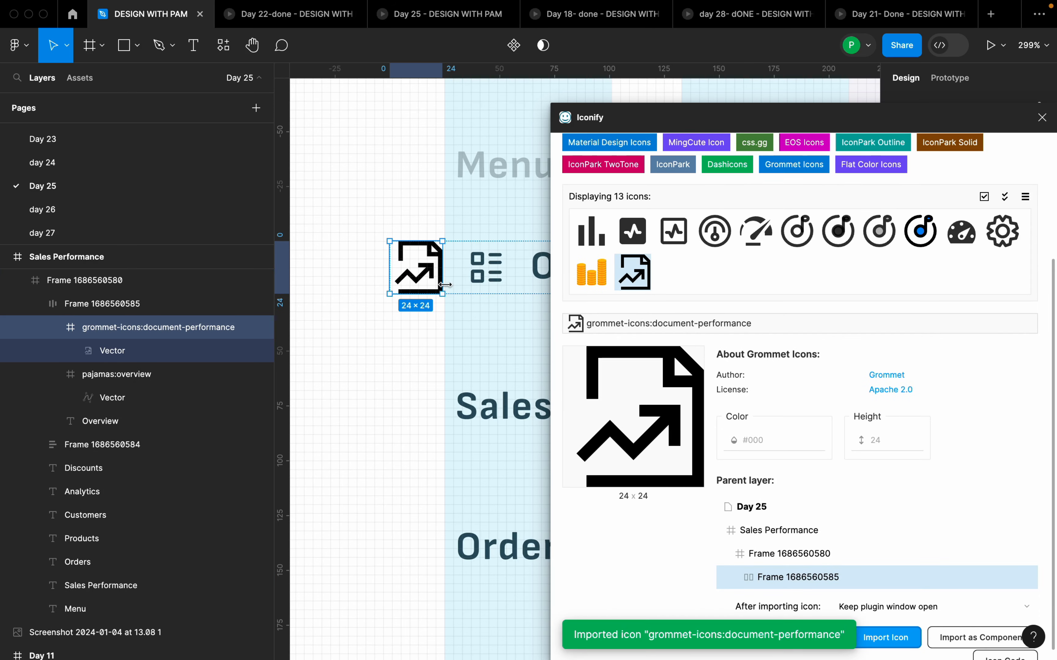
left_click(482, 333)
key("super+z")
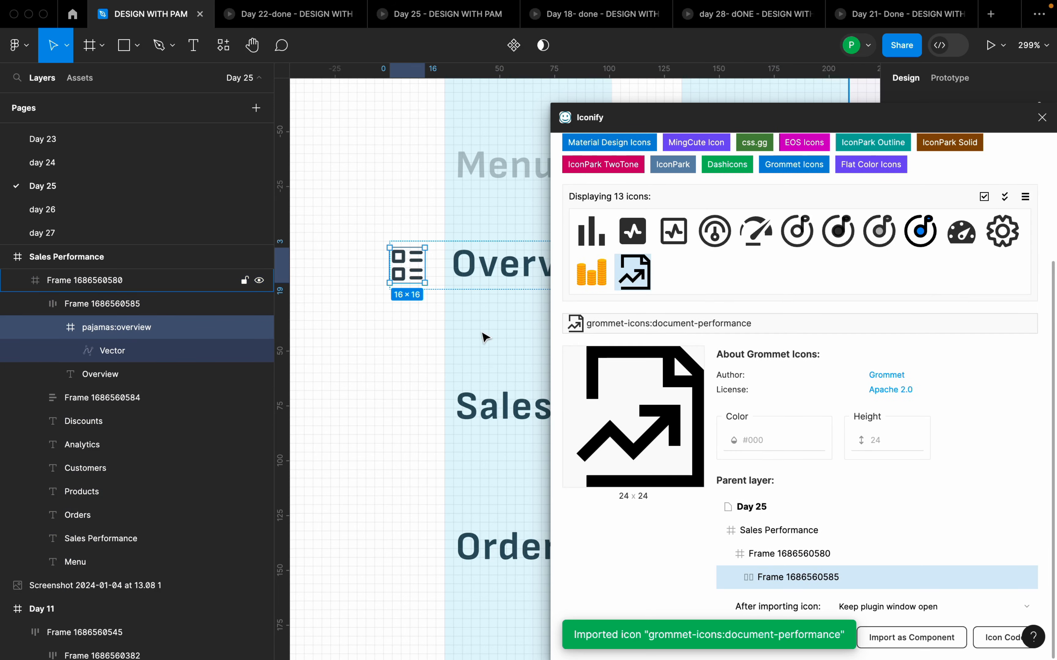
Step: Import the document-performance icon into the sidebar frame and place it, scaled to 15 by 15, before the Sales Performance label at about X 64, Y 285
left_click(462, 400)
left_click(467, 405)
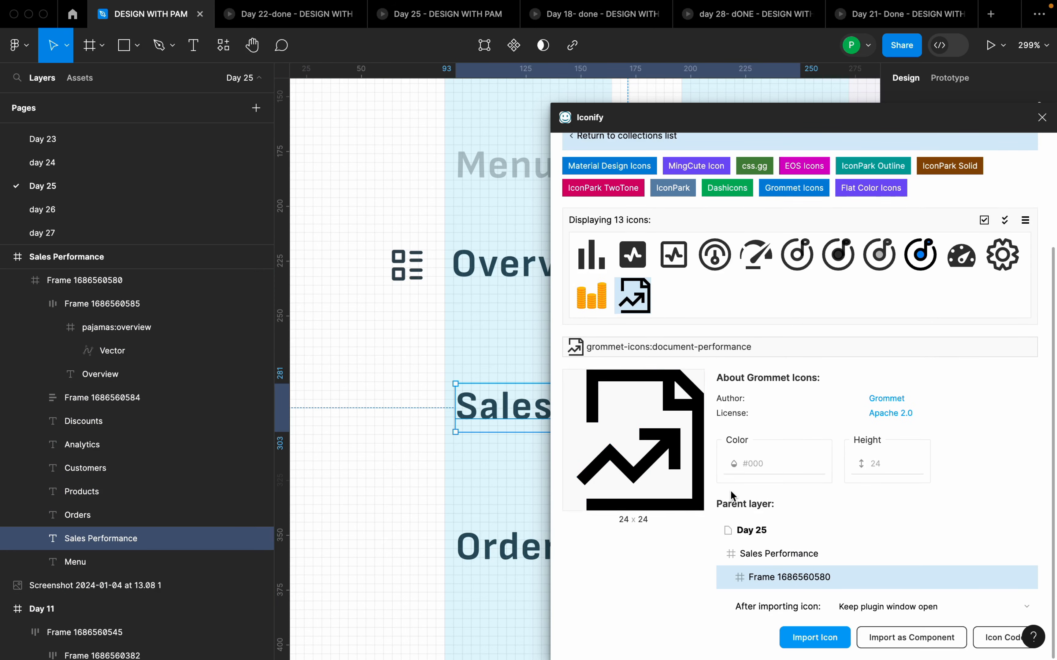
left_click(468, 358)
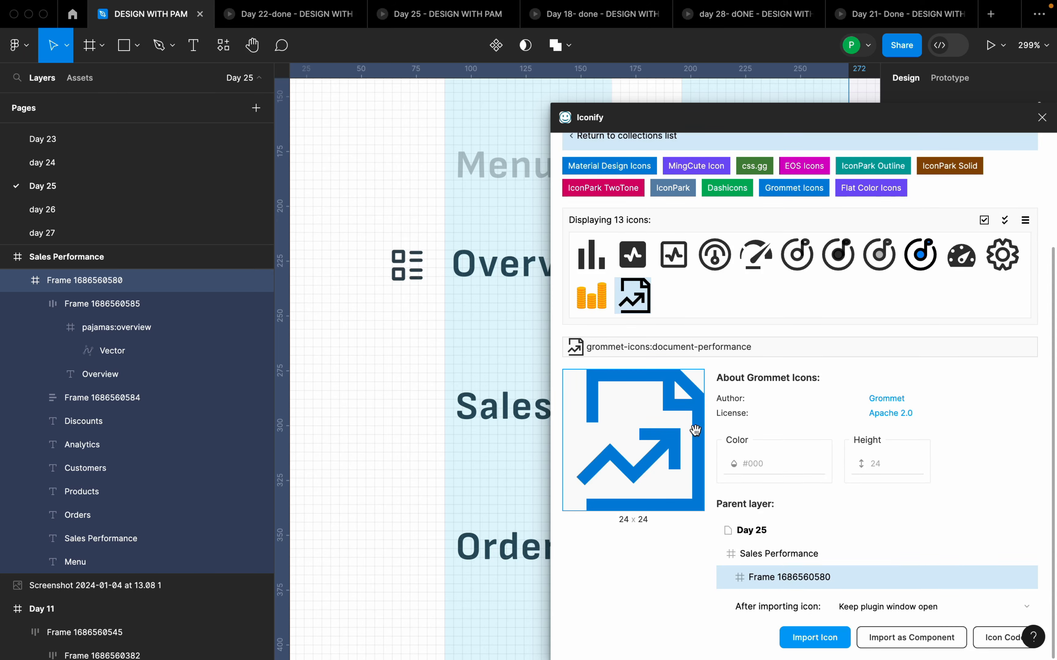
left_click(796, 644)
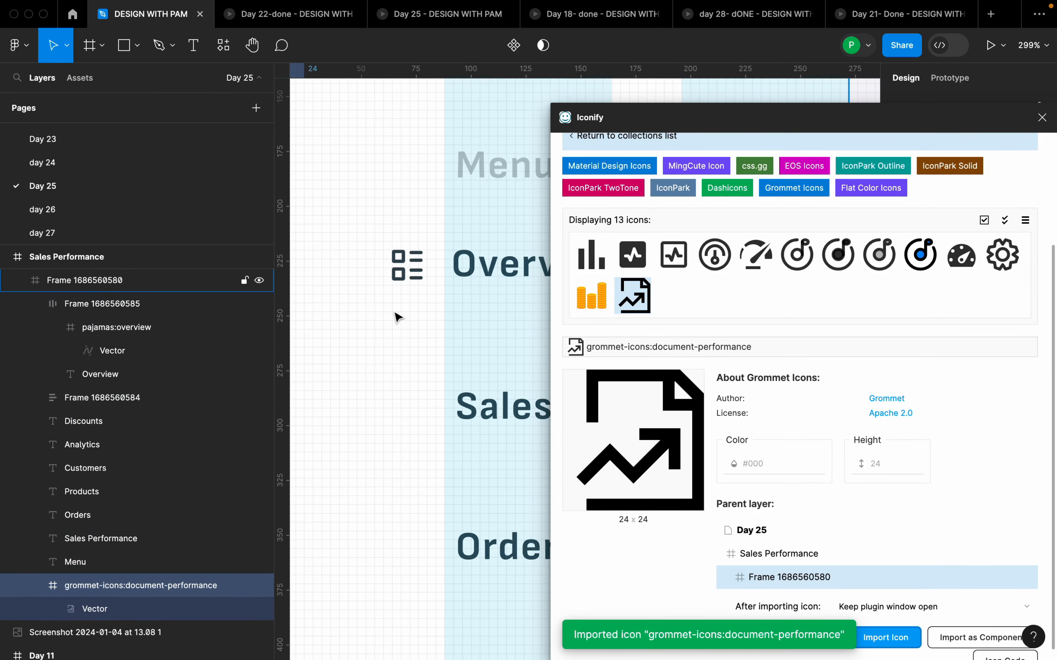
scroll(463, 398, "down", 10)
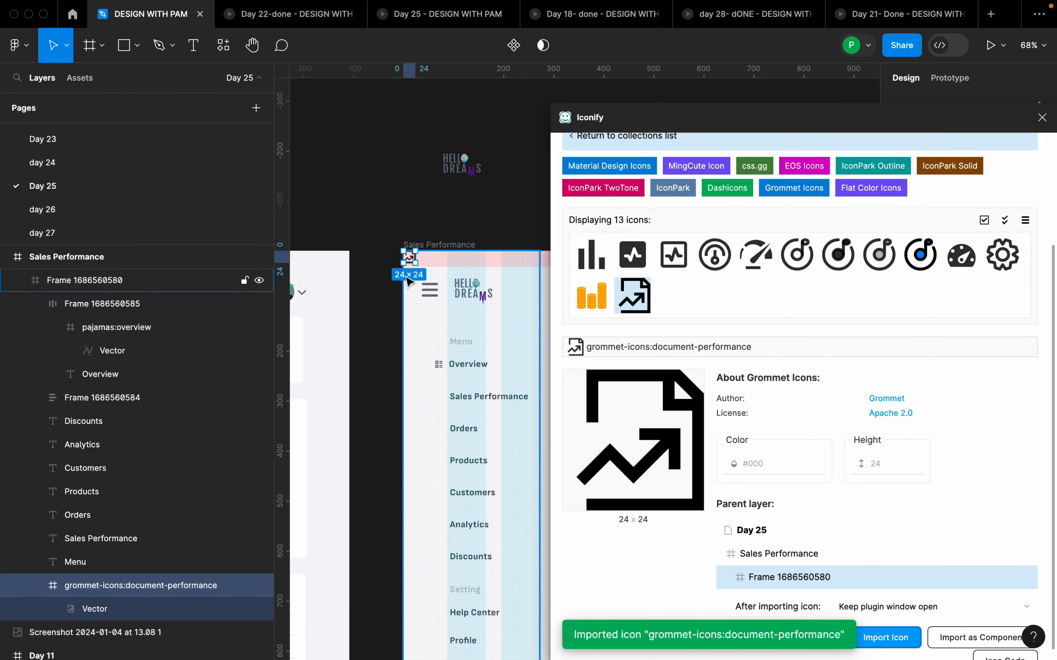
left_click_drag(412, 261, 437, 398)
scroll(439, 392, "up", 10)
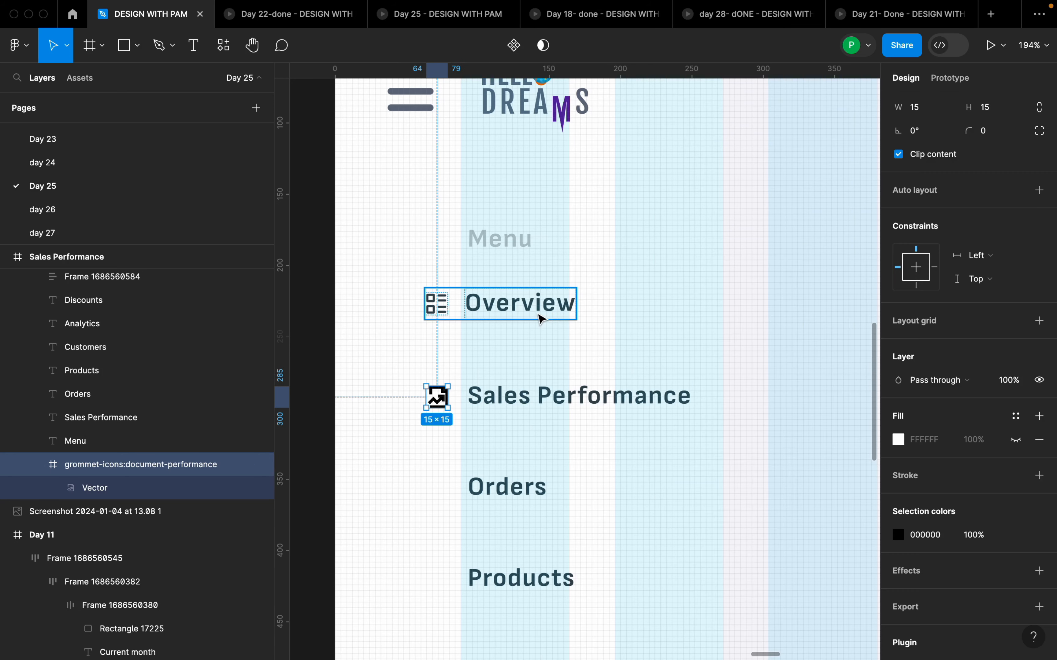
Step: Select the overview icon inside the sidebar's Overview row and check its size
left_click(1041, 118)
left_click(444, 312)
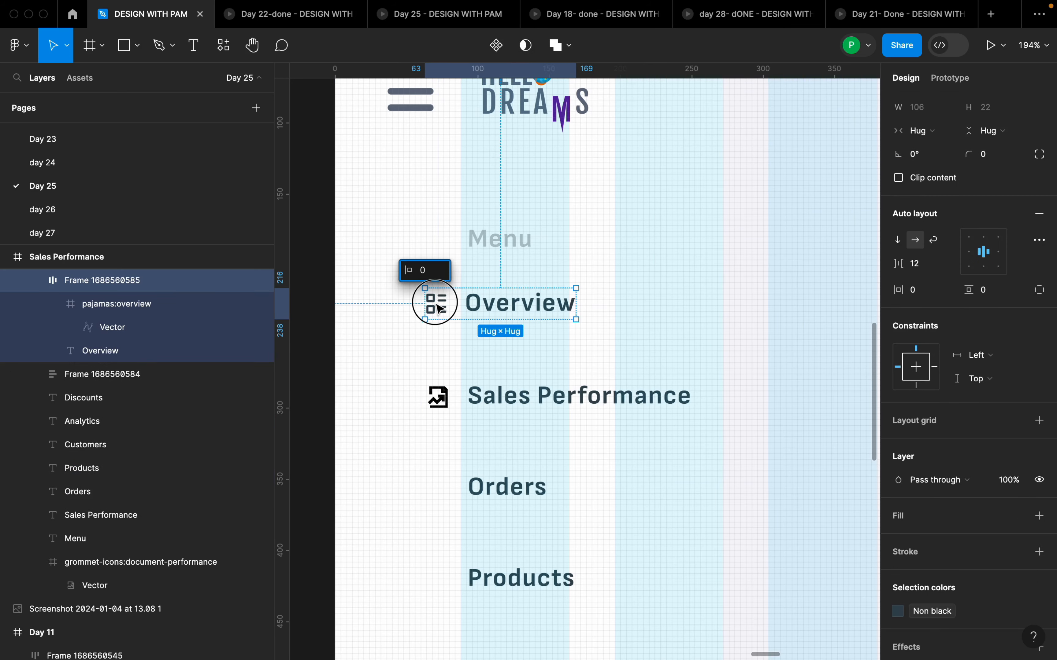
left_click(444, 313)
right_click(444, 310)
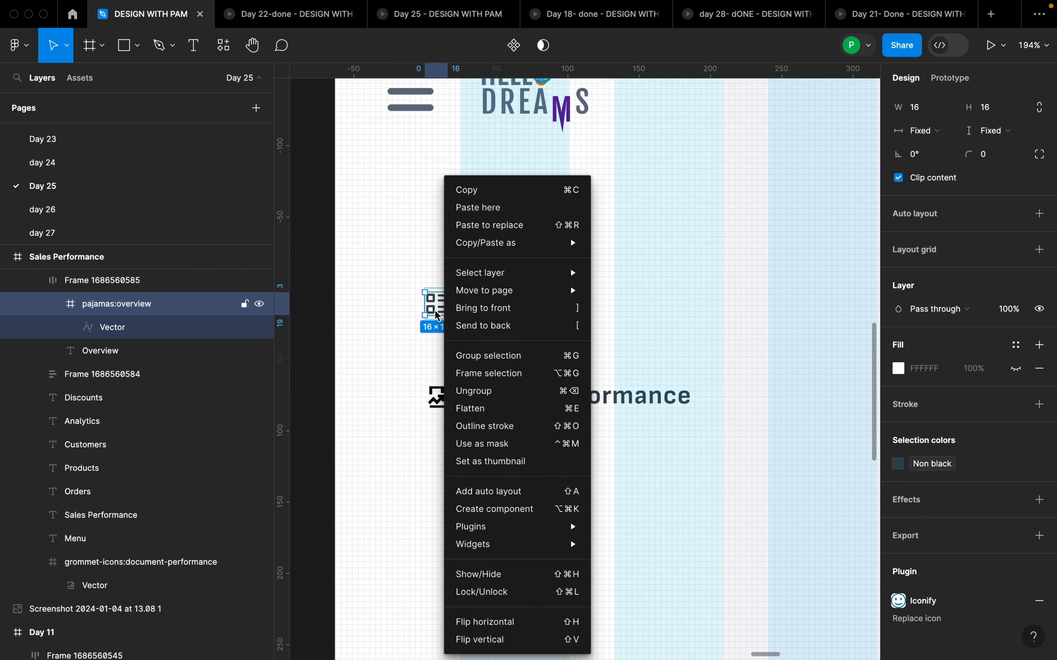
left_click(442, 312)
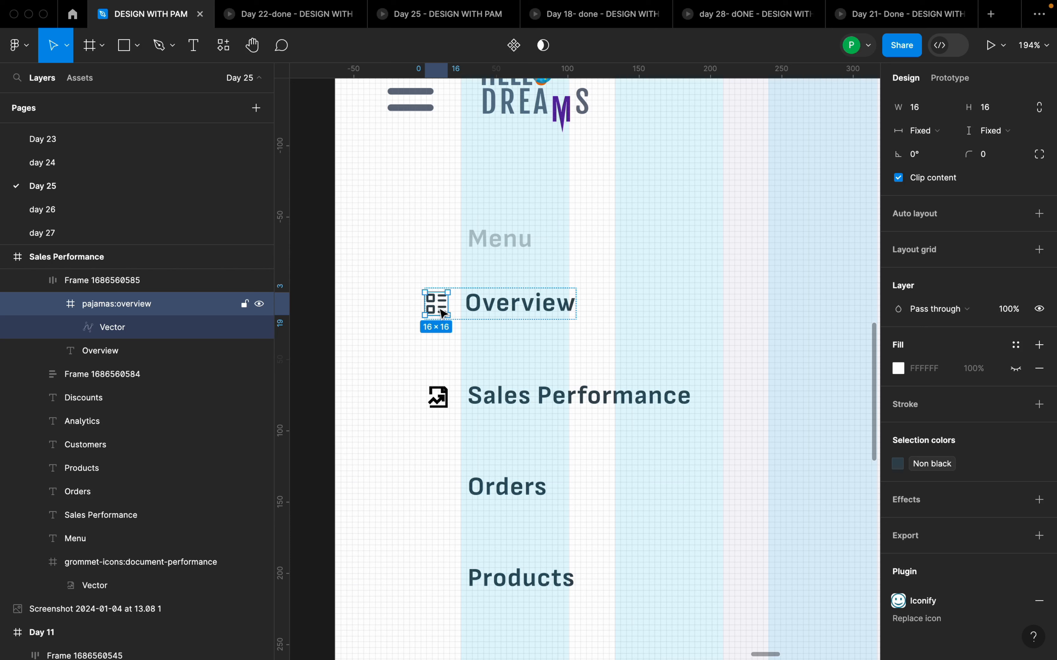
Step: Wrap the document-performance icon and the Sales Performance label together in an auto layout row
left_click(447, 400)
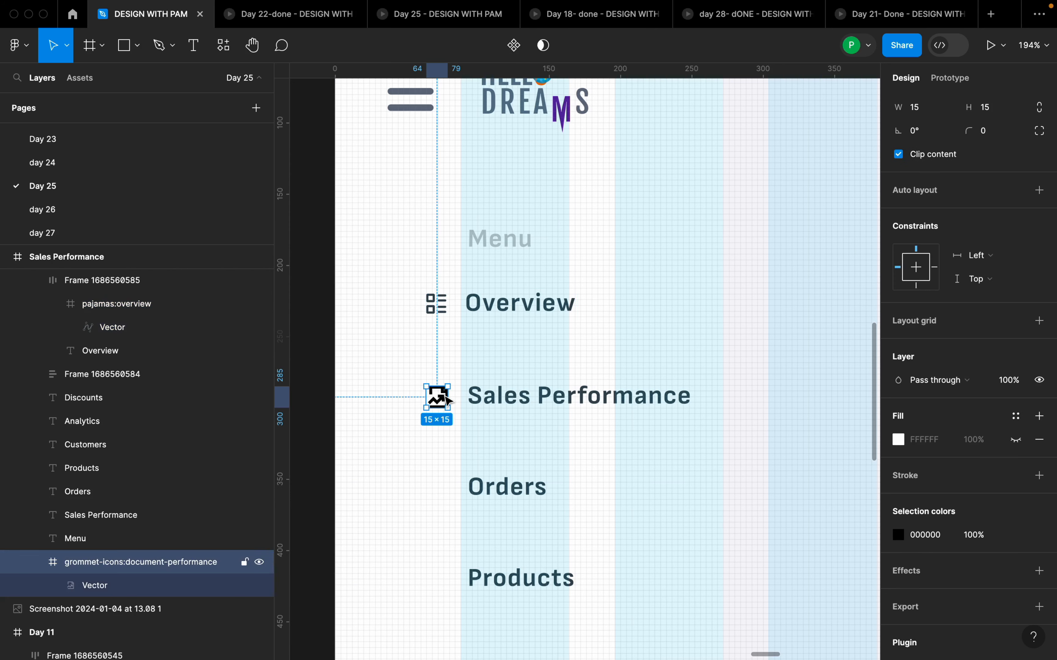
scroll(443, 405, "up", 5)
left_click(524, 401, "shift")
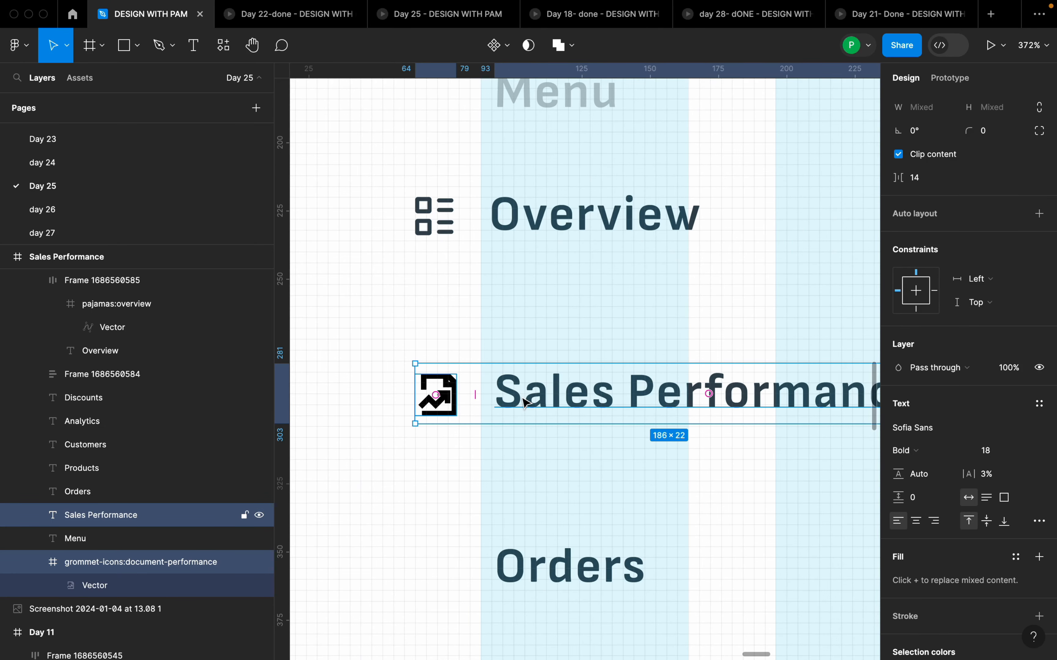
key("shift+a")
Step: Apply the Non black colour to the document-performance icon, and stack its row with the Overview row in a vertical auto layout
left_click(450, 400)
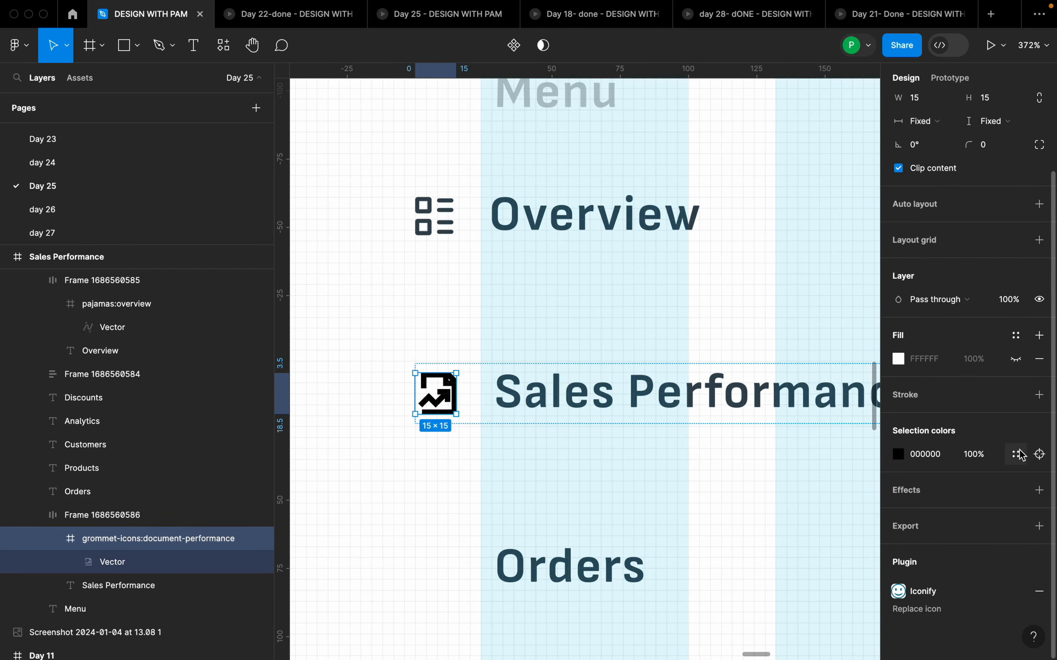
left_click(1018, 454)
left_click(751, 442)
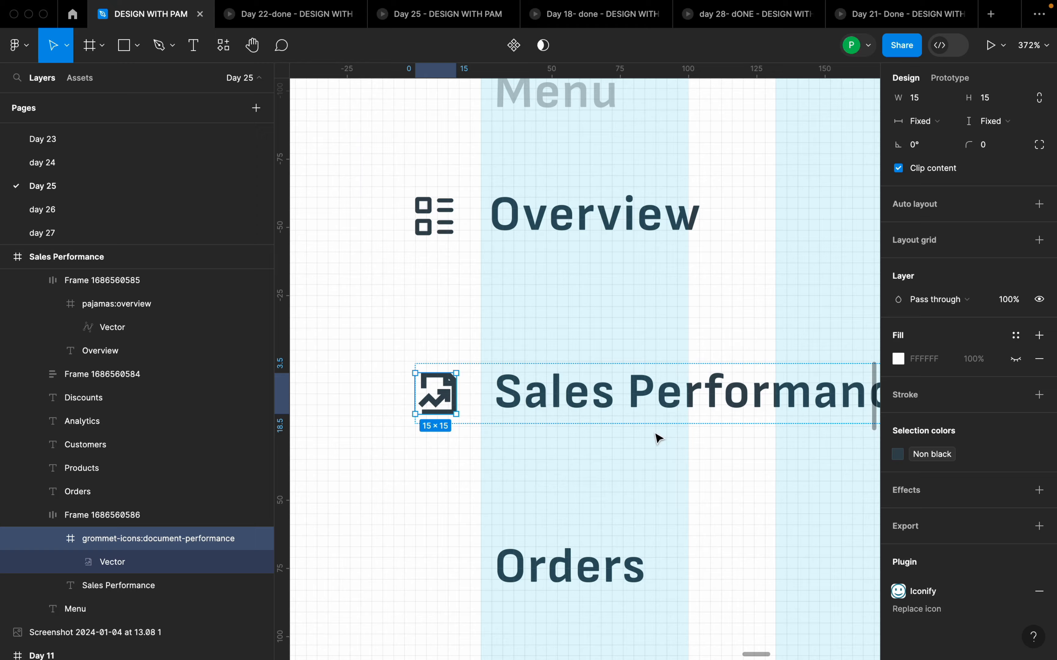
left_click(514, 407)
left_click(463, 422)
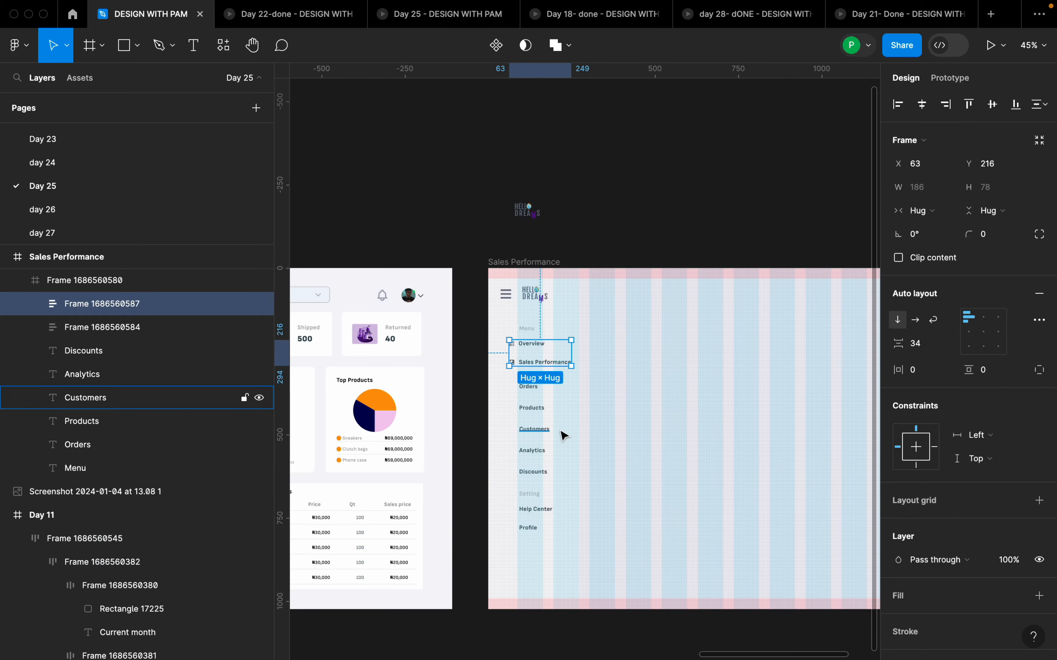
Step: Select the SwitchHorizontalOutline icon in the Orders row of the Day 11 sidebar and copy it
scroll(473, 445, "up", 5)
scroll(627, 333, "down", 10)
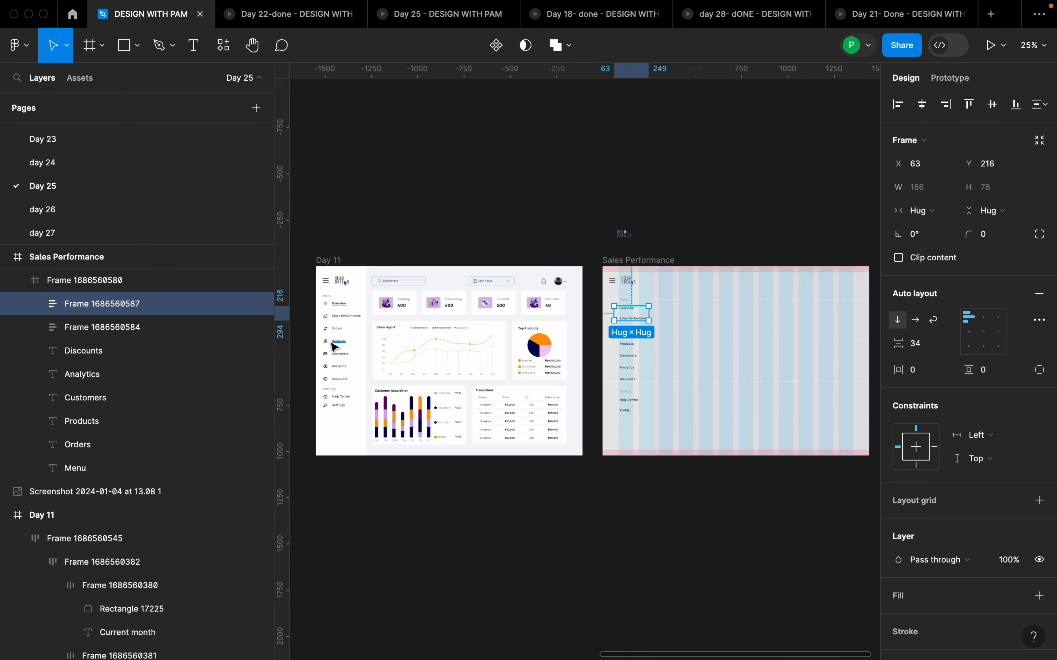
scroll(331, 342, "up", 10)
double_click(322, 298)
double_click(322, 299)
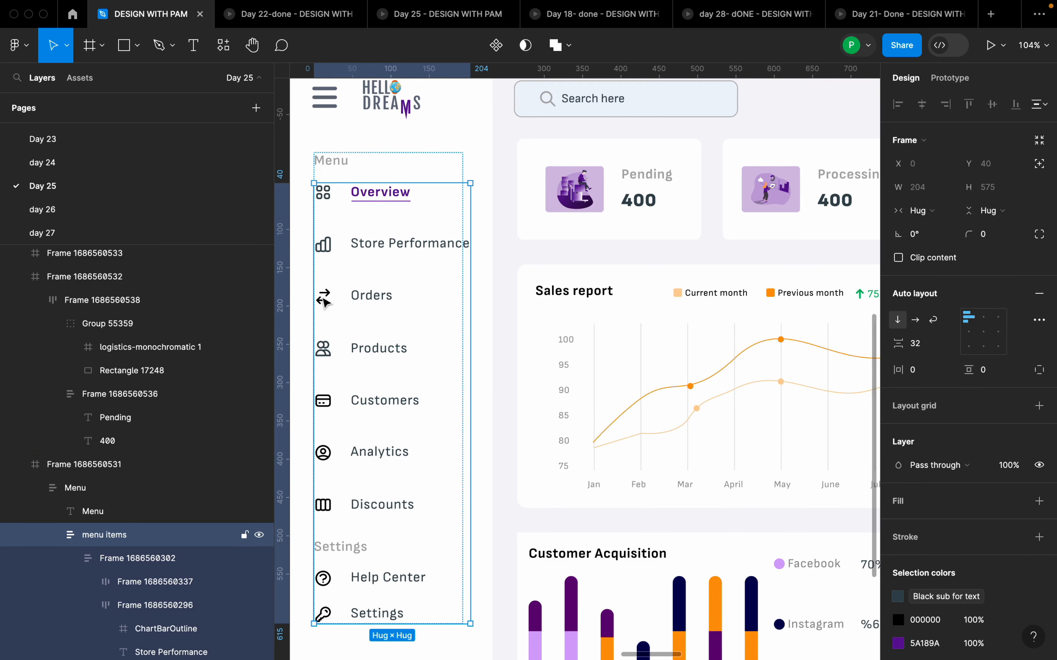
double_click(324, 300)
double_click(326, 300)
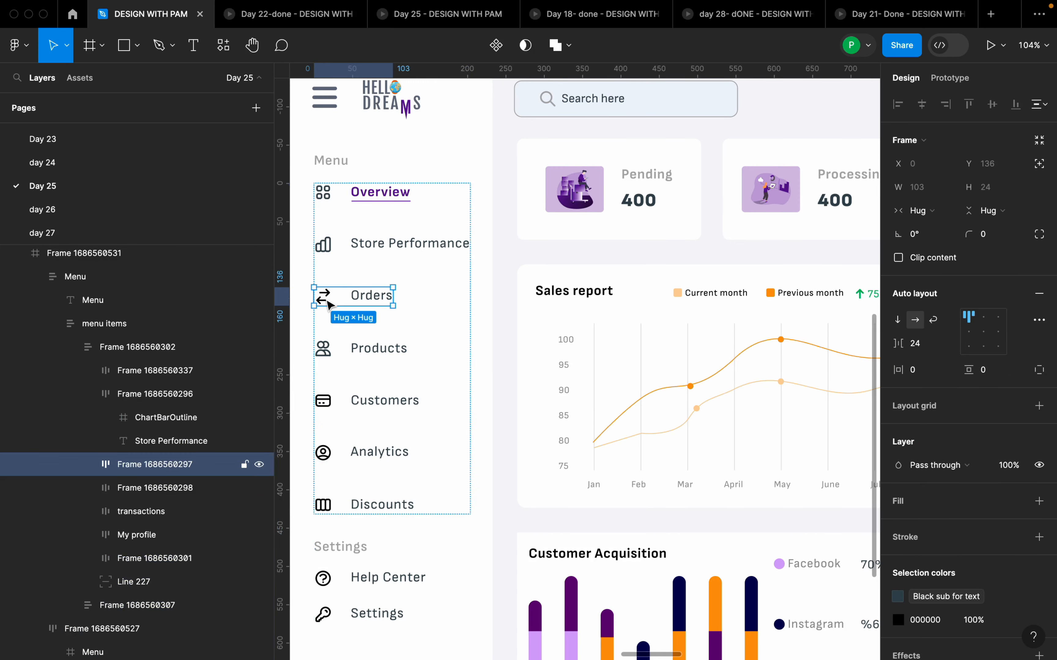
double_click(327, 301)
scroll(393, 281, "down", 8)
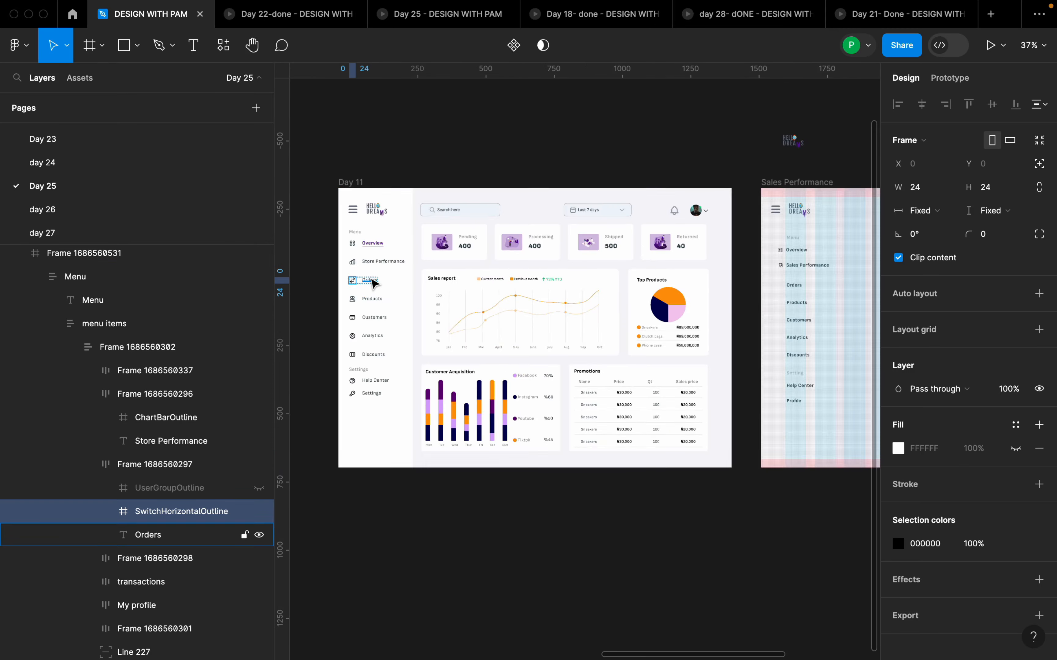
Step: Rename the Sales Performance label in the new sidebar menu to Store Performance
scroll(628, 277, "up", 5)
scroll(628, 276, "up", 5)
left_click(583, 243)
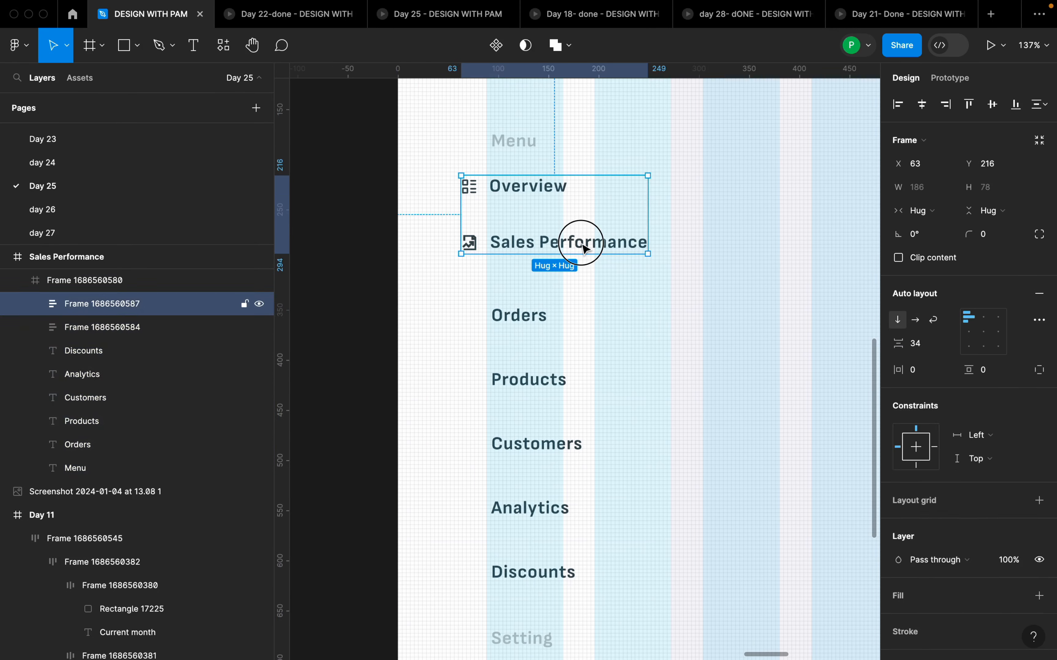
double_click(583, 245)
left_click(542, 245)
double_click(542, 246)
left_click_drag(537, 243, 488, 245)
type("Store")
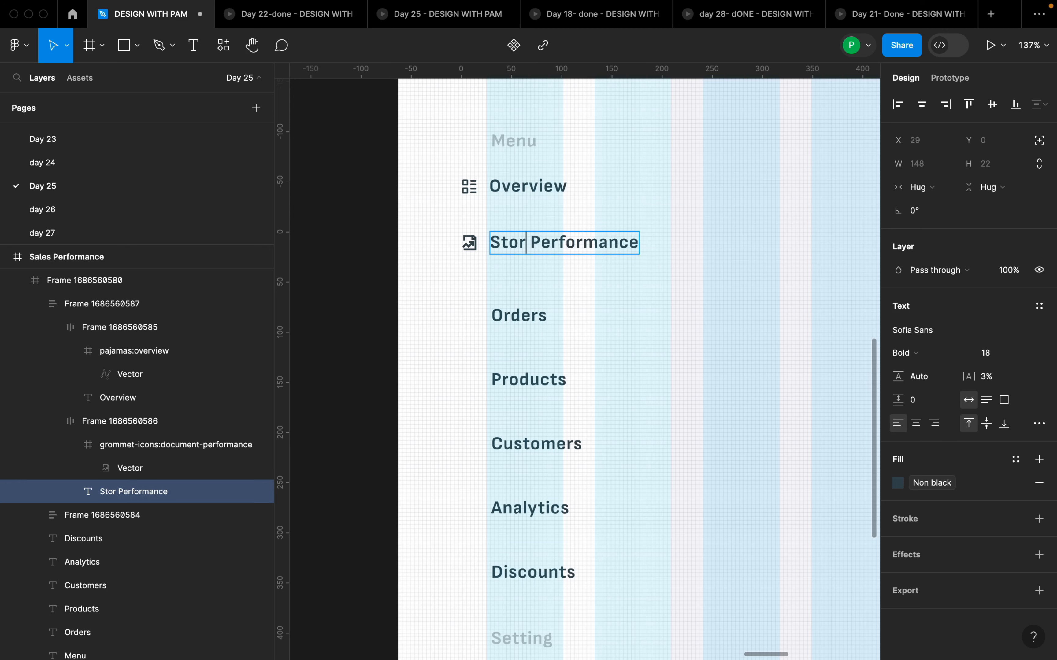
key("Escape")
Step: Paste the SwitchHorizontalOutline icon into the sidebar frame and place it before the Orders label at X 64, Y 344
left_click(544, 316)
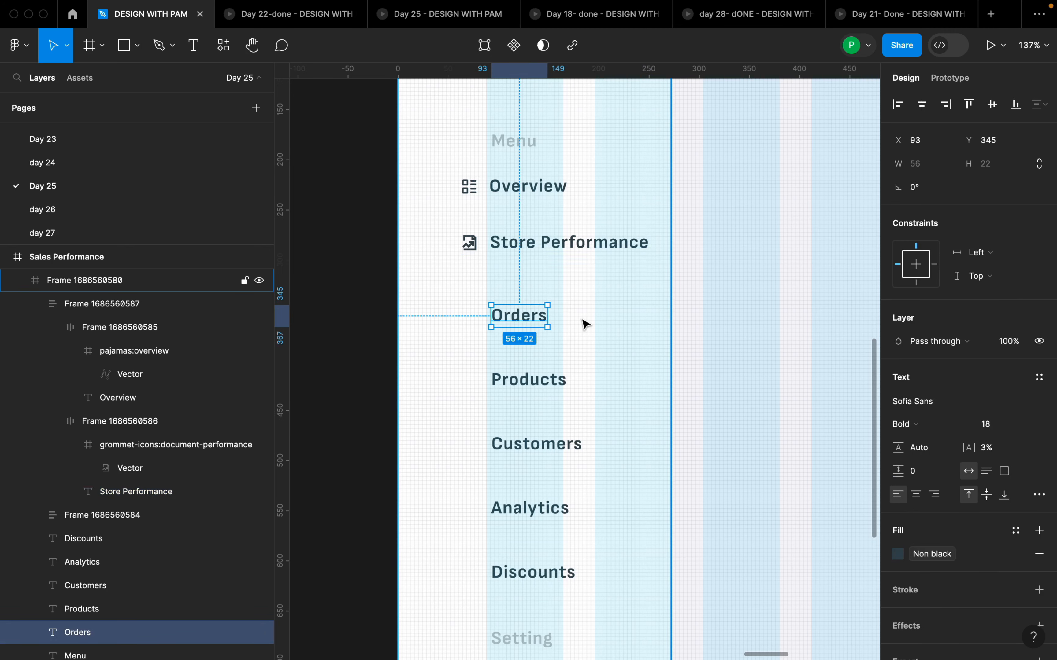
key("Escape")
key("ctrl+v")
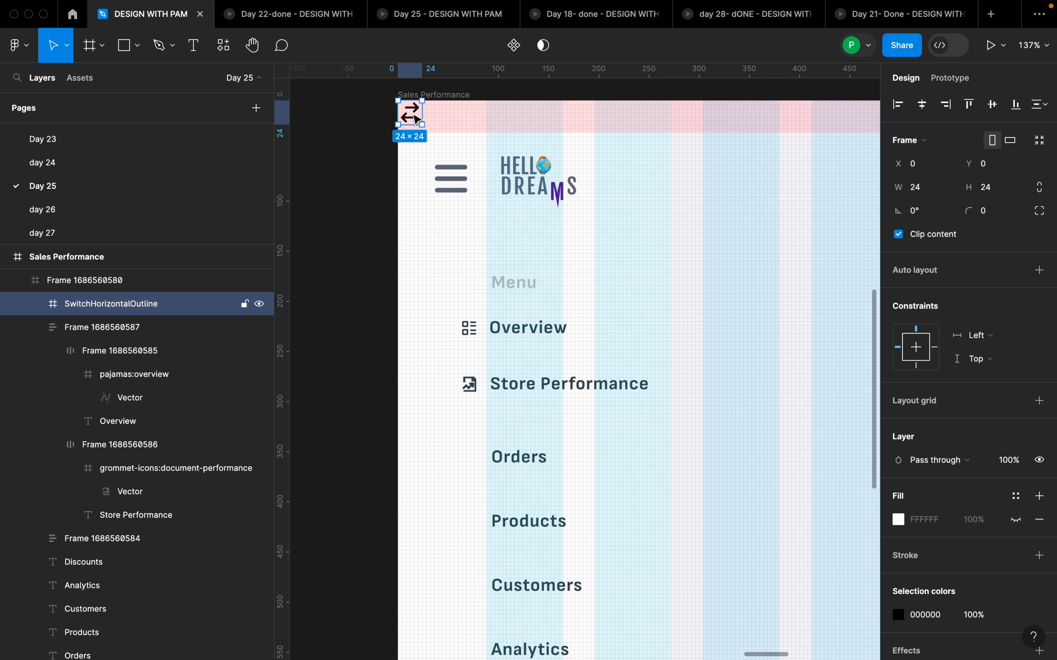
left_click_drag(417, 119, 481, 464)
Step: Wrap the switch icon and the Orders label together in an auto layout row
left_click(535, 464, "shift")
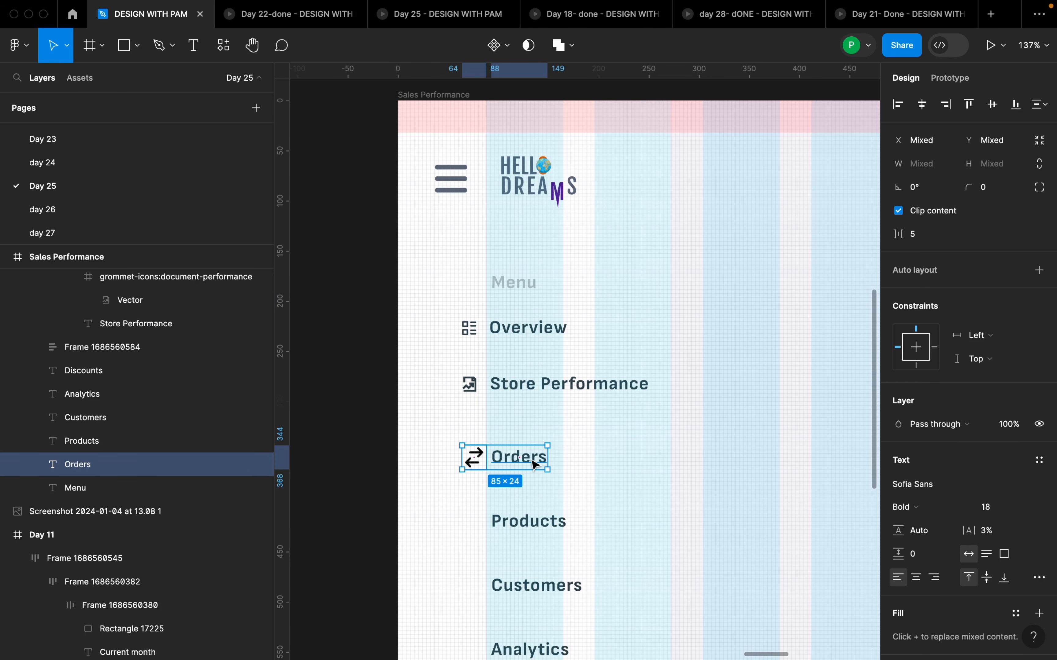
key("shift+s")
key("shift+a")
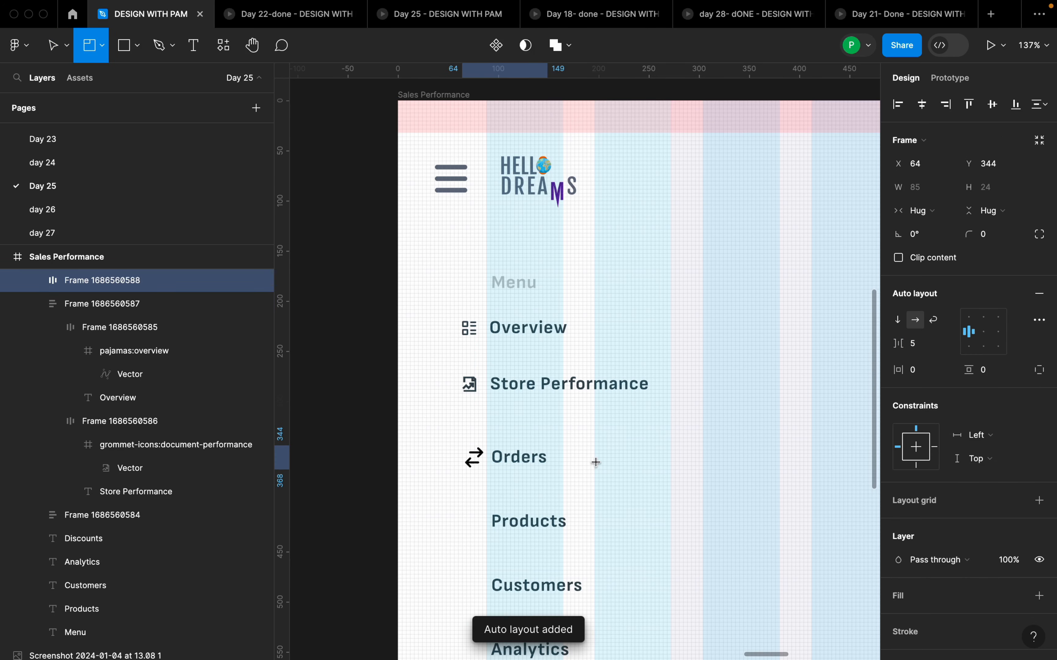
key("v")
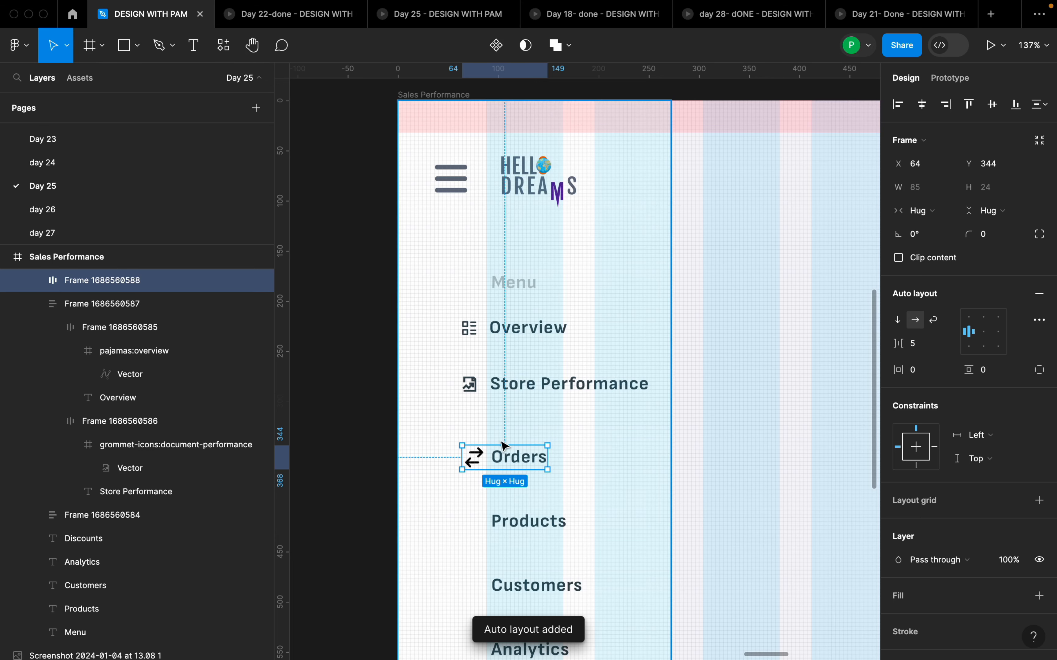
Step: Move the Orders row up beneath Store Performance to X 64, Y 323, and recolour its black icon to Non black
left_click_drag(506, 454, 517, 437)
scroll(517, 437, "up", 5)
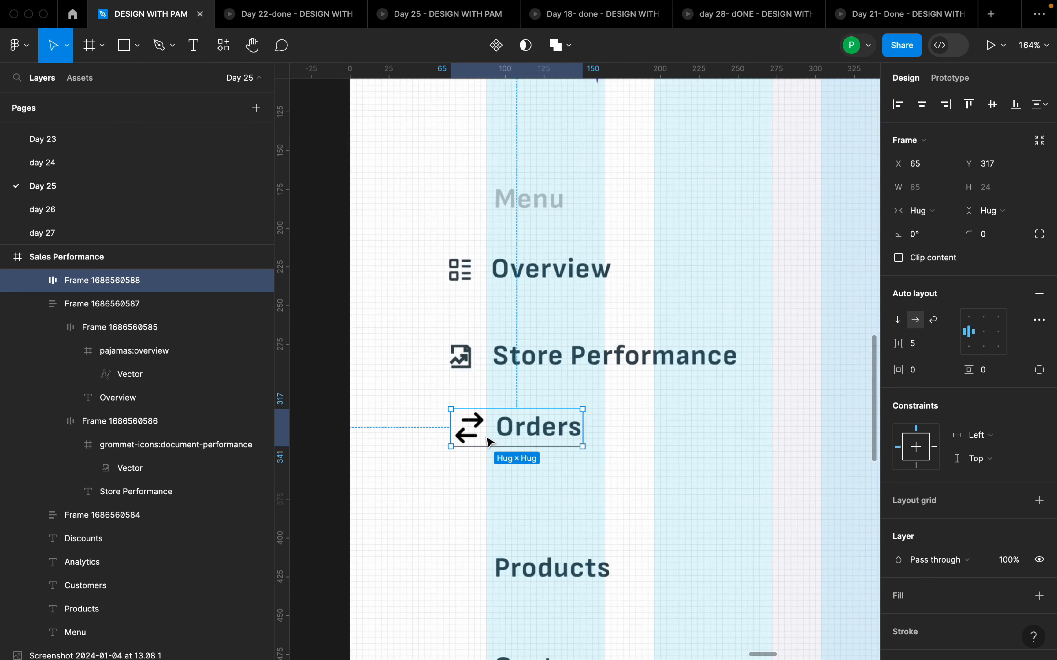
scroll(904, 503, "down", 5)
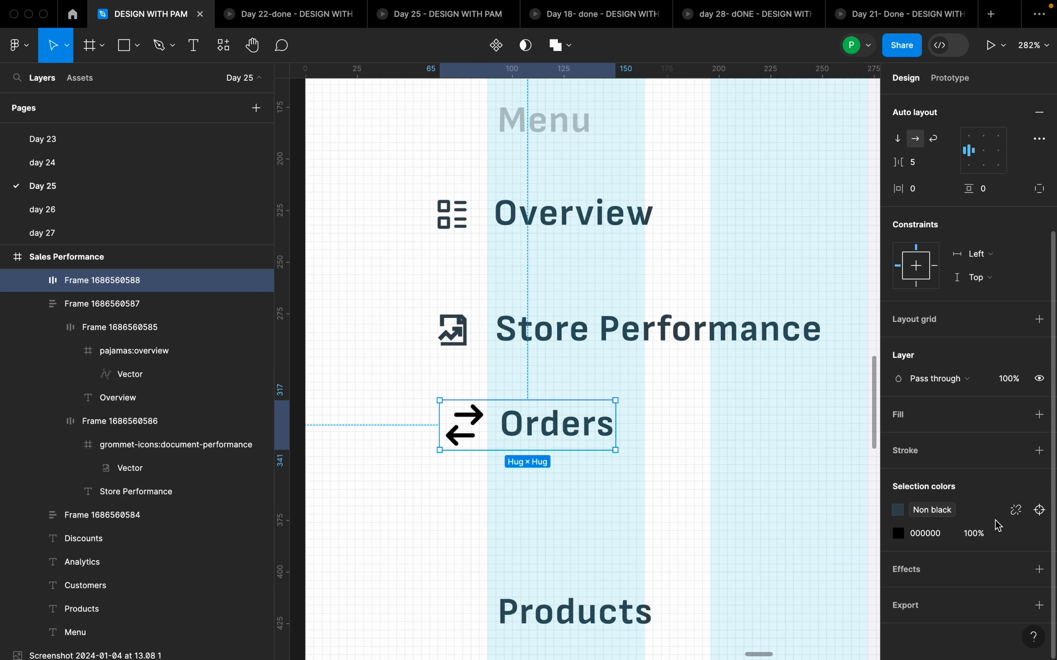
left_click(1017, 534)
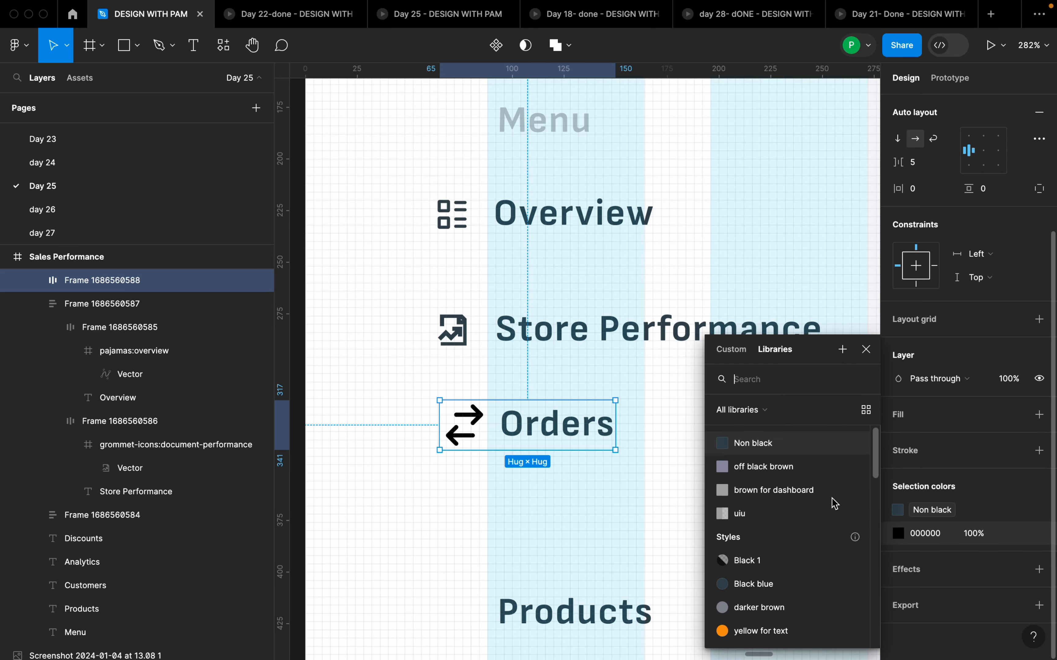
left_click(766, 451)
left_click_drag(543, 437, 541, 449)
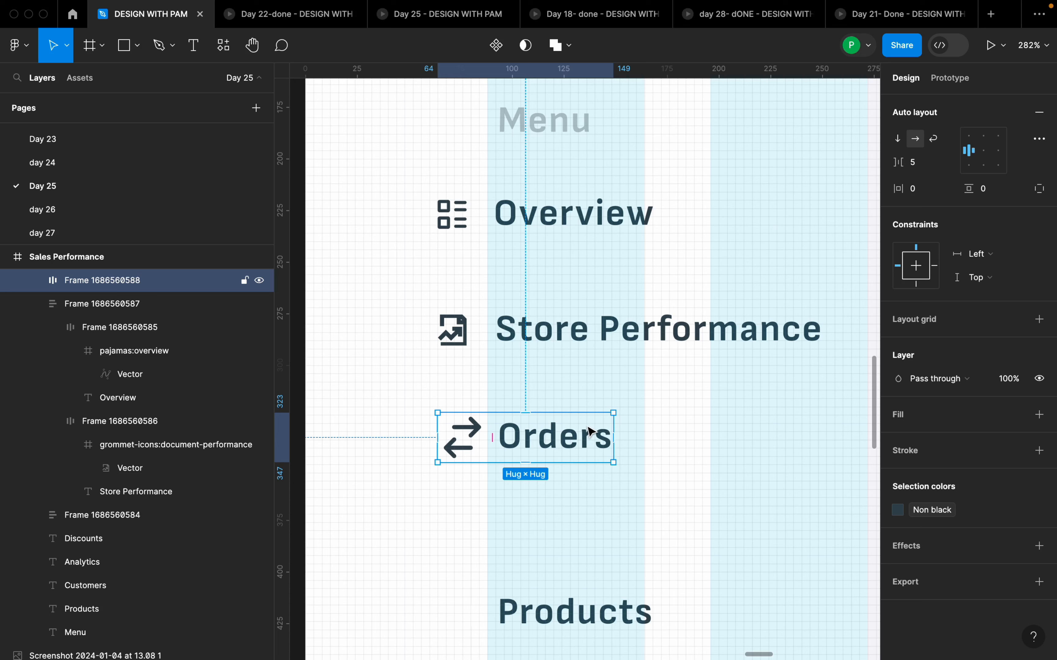
Step: Set the gap between icon and label to 12 in both the Orders row and the Store Performance row
left_click(920, 166)
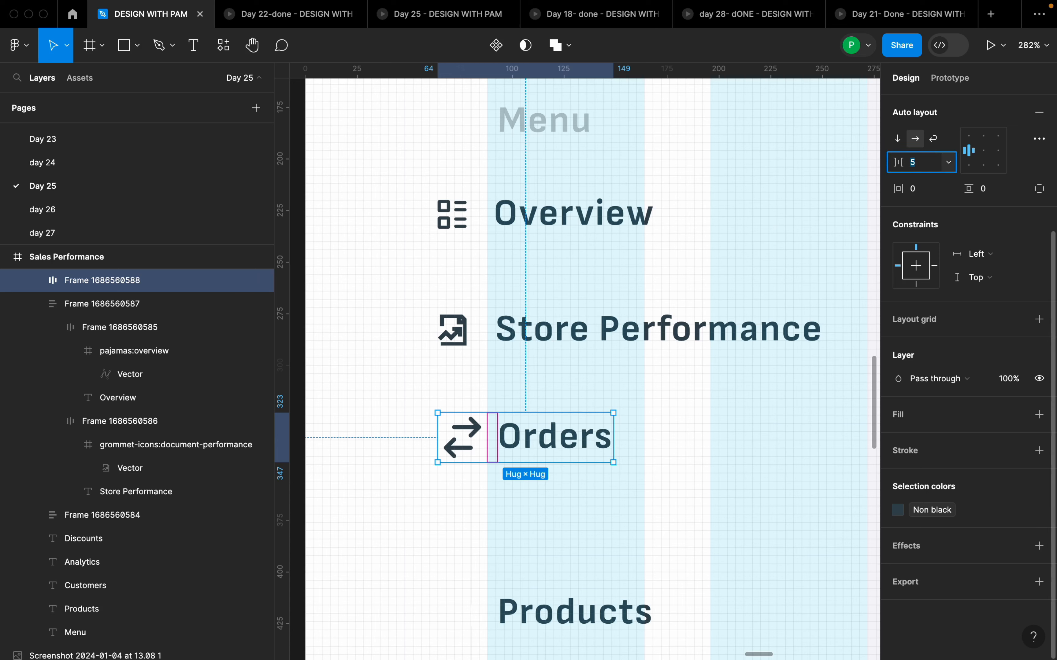
type("12")
key("Return")
double_click(701, 326)
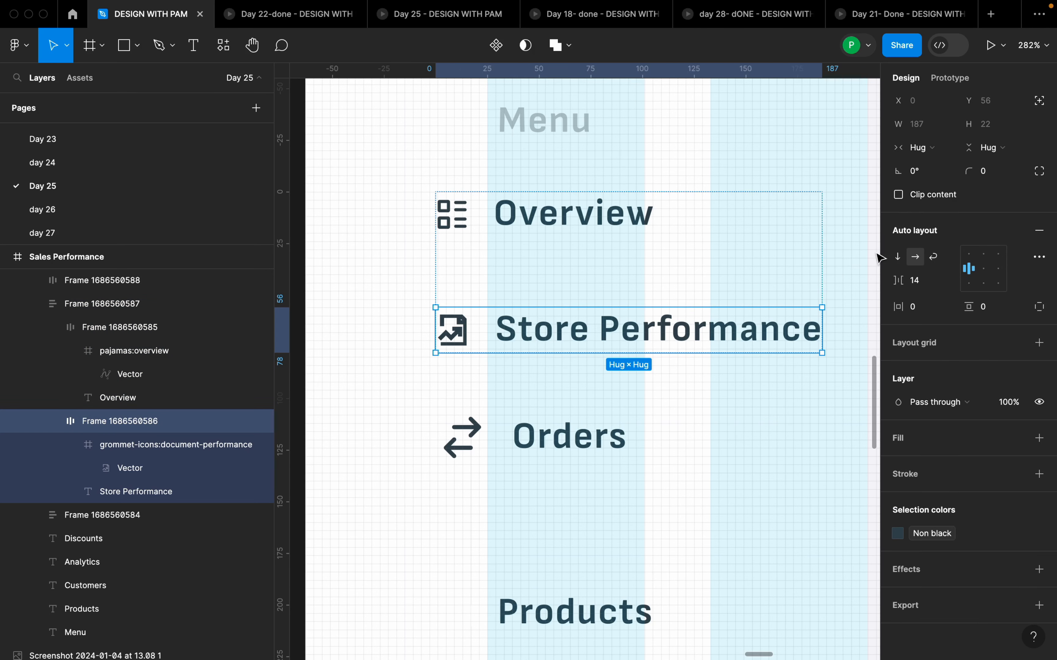
left_click(925, 281)
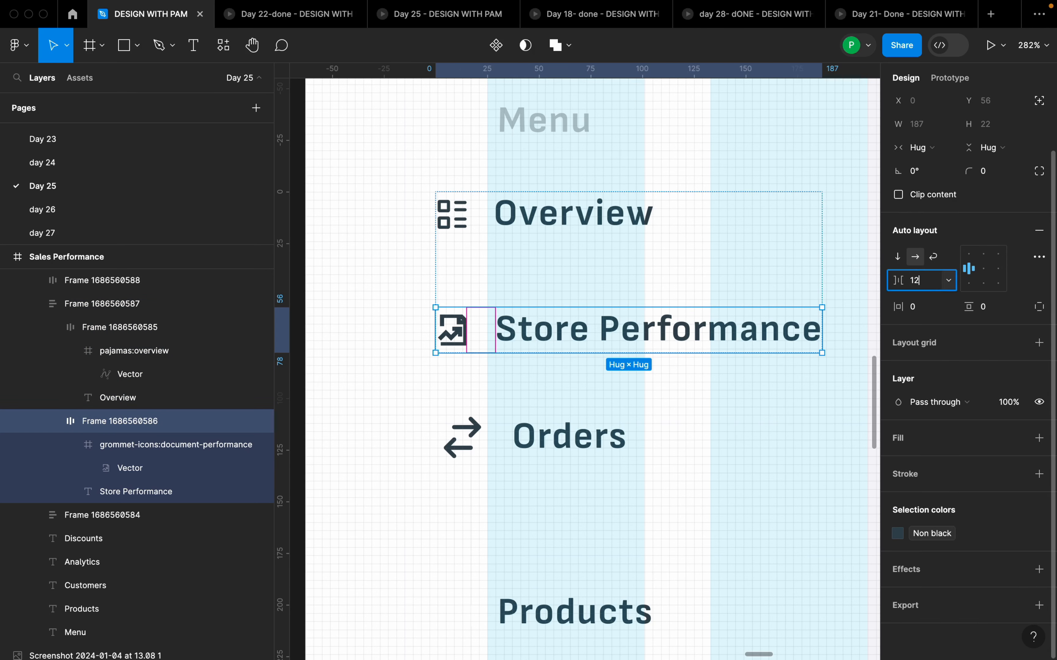
key("Return")
Step: Stack the Orders row with the Overview and Store Performance frame in a vertical auto layout, and check the spacing between rows
left_click(568, 436)
left_click(578, 342, "shift")
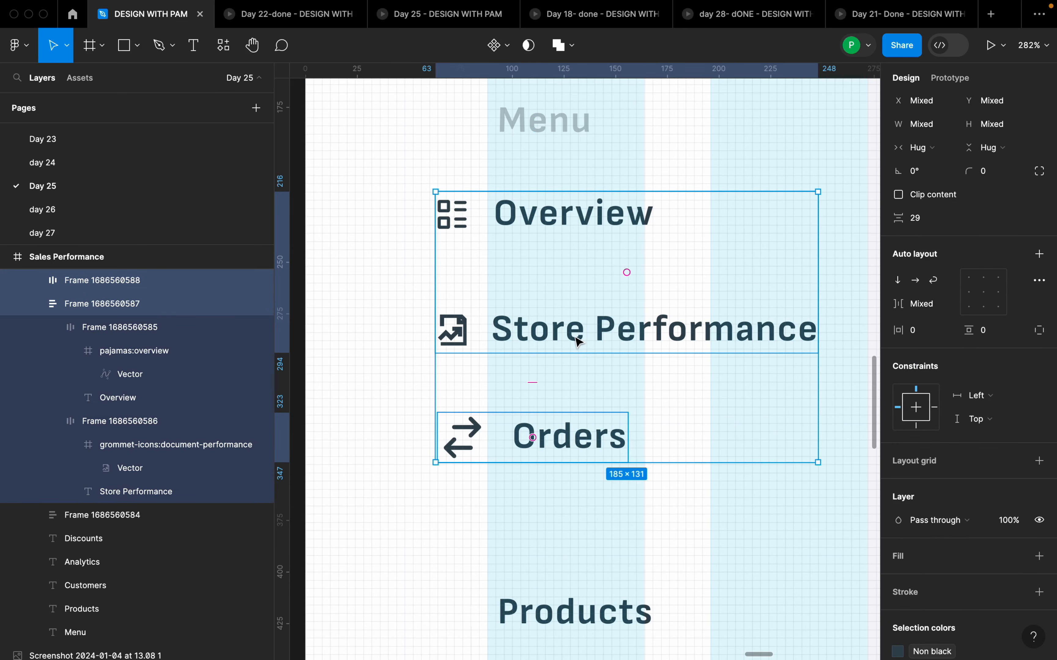
key("shift+a")
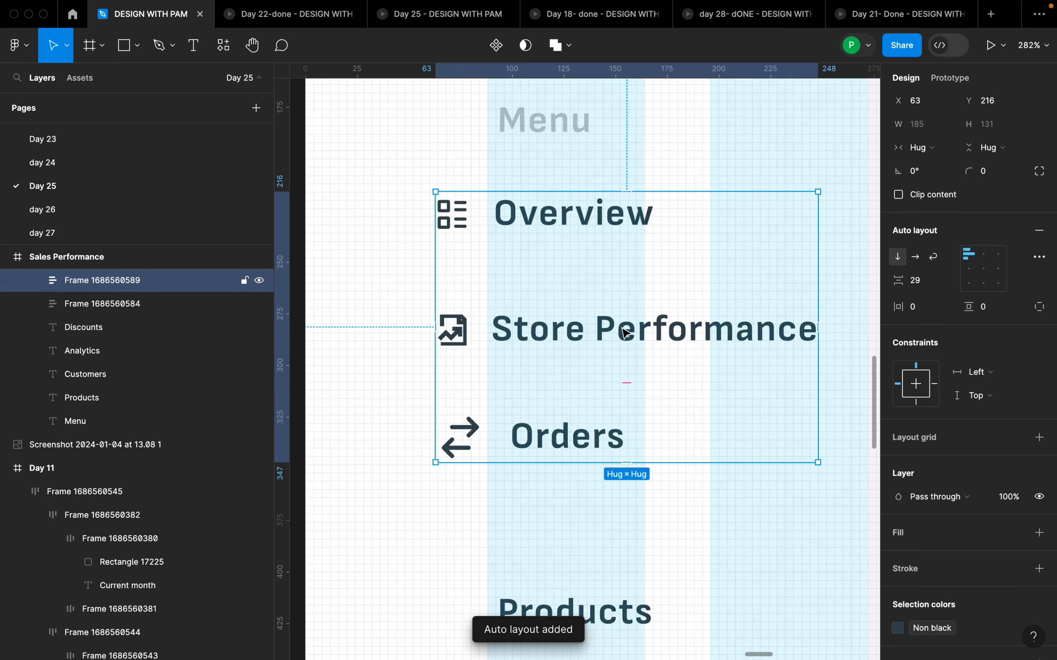
double_click(614, 273)
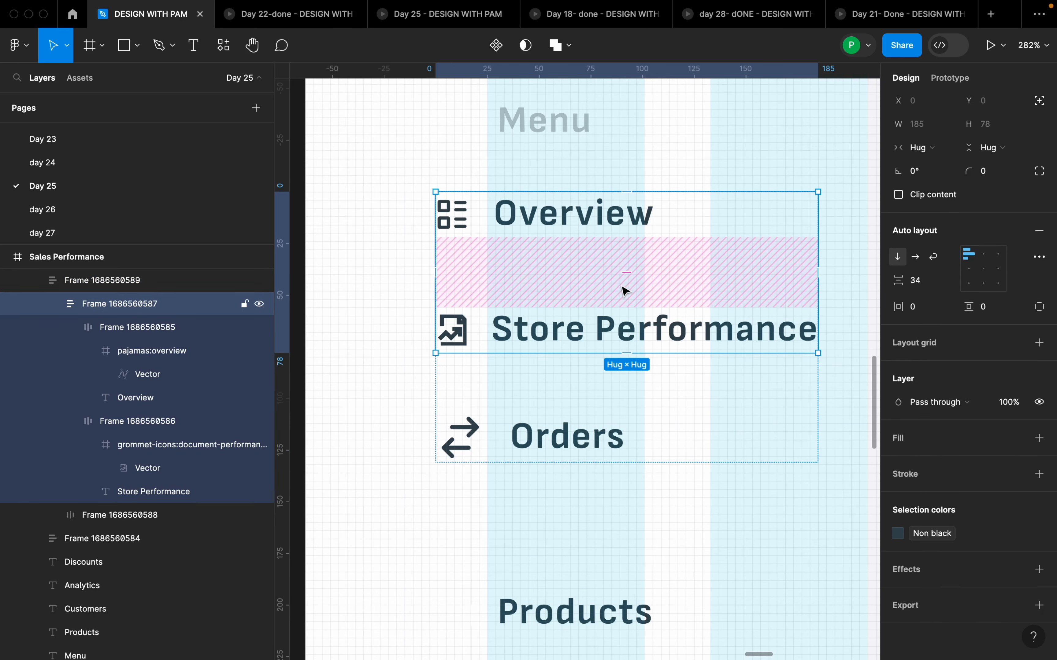
left_click(641, 373)
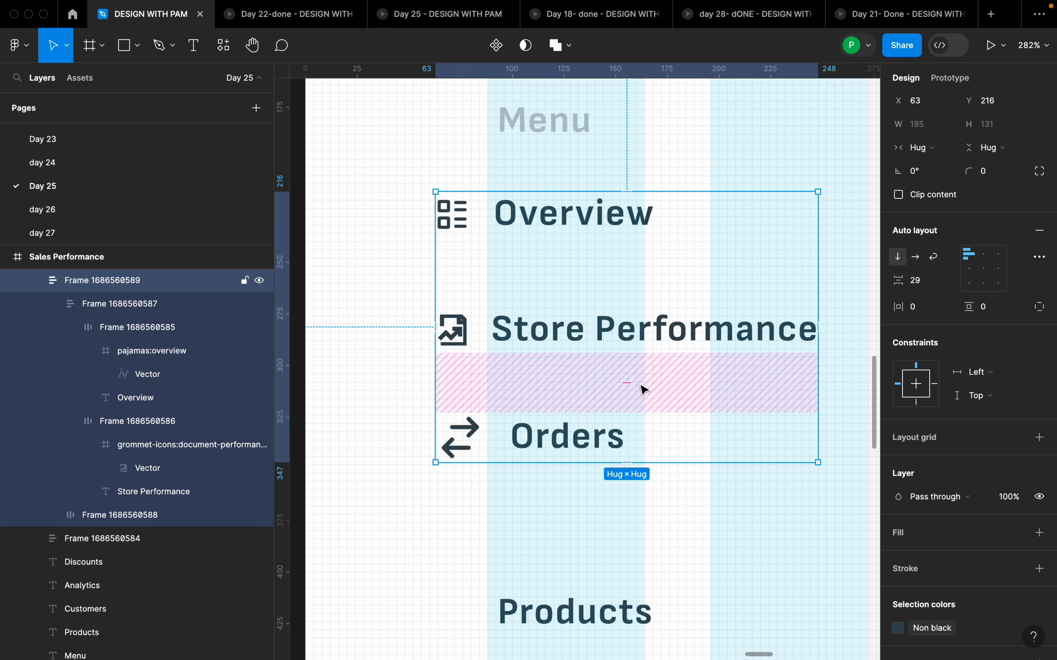
Step: Try to move the Products label closer to the Orders row, and undo the change
scroll(642, 389, "down", 5)
left_click(628, 489)
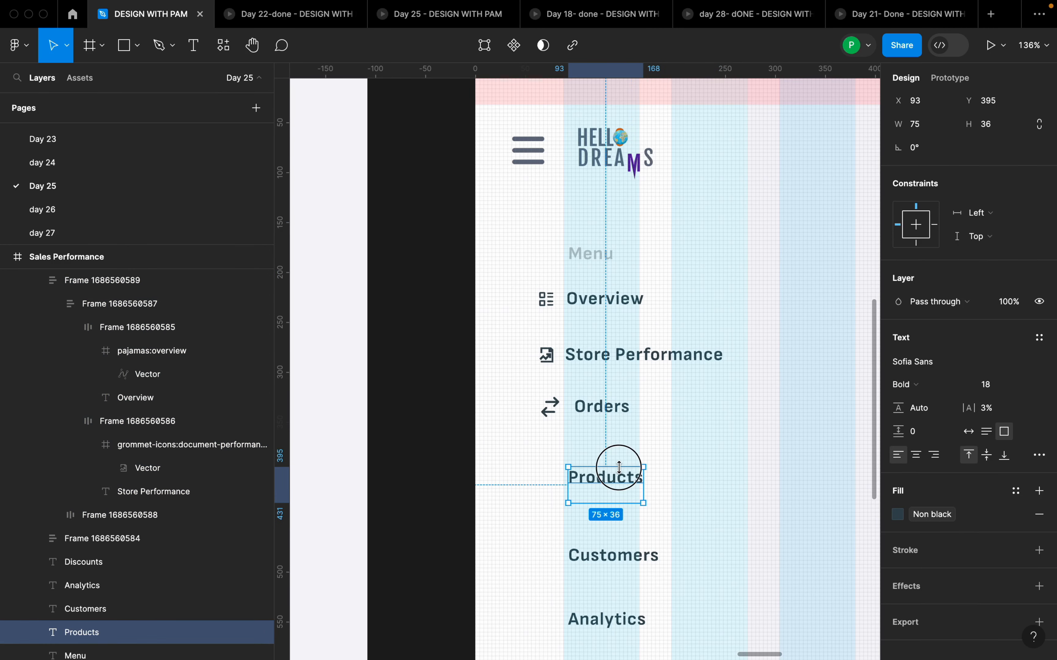
left_click_drag(619, 468, 626, 465)
key("super+z")
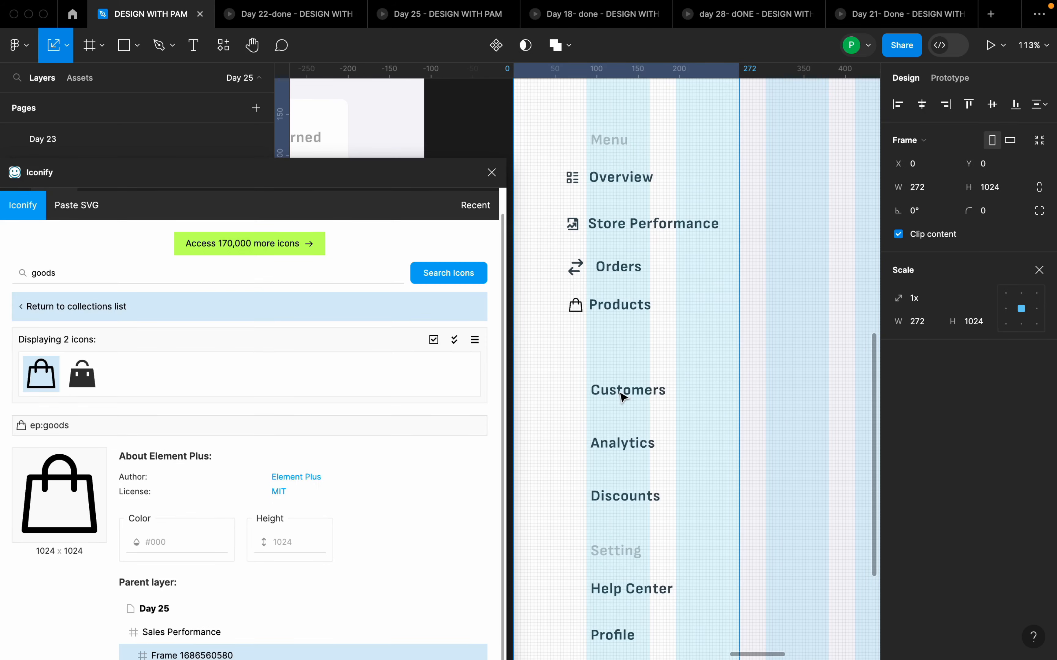
Step: Move the Customers label up beneath Products to X 93, Y 415, and search the icon library for users
left_click(622, 396)
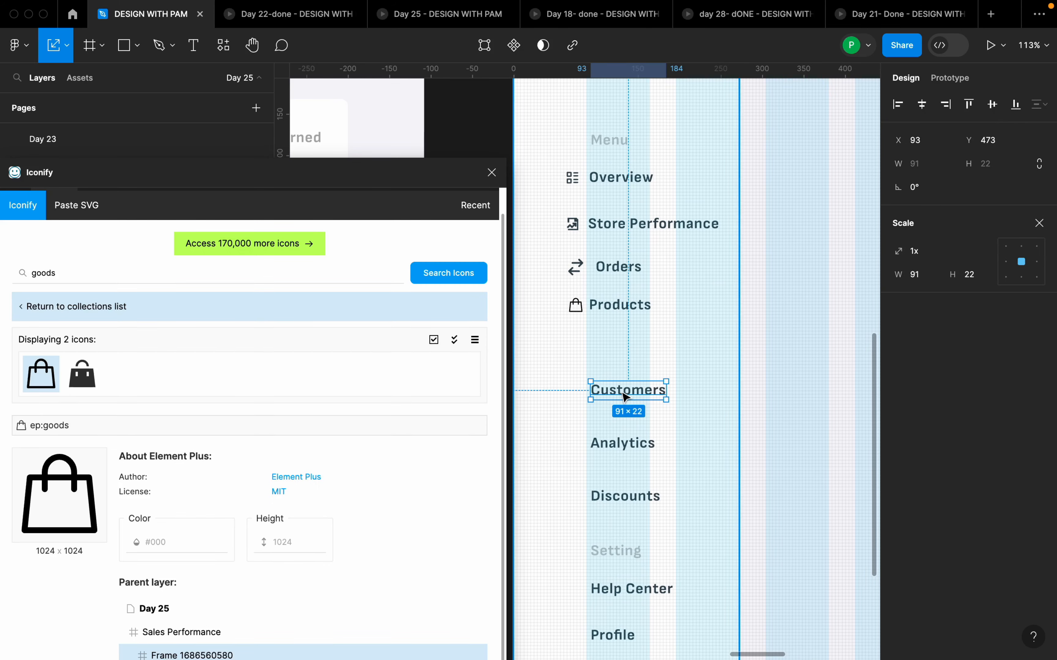
left_click_drag(622, 395, 633, 350)
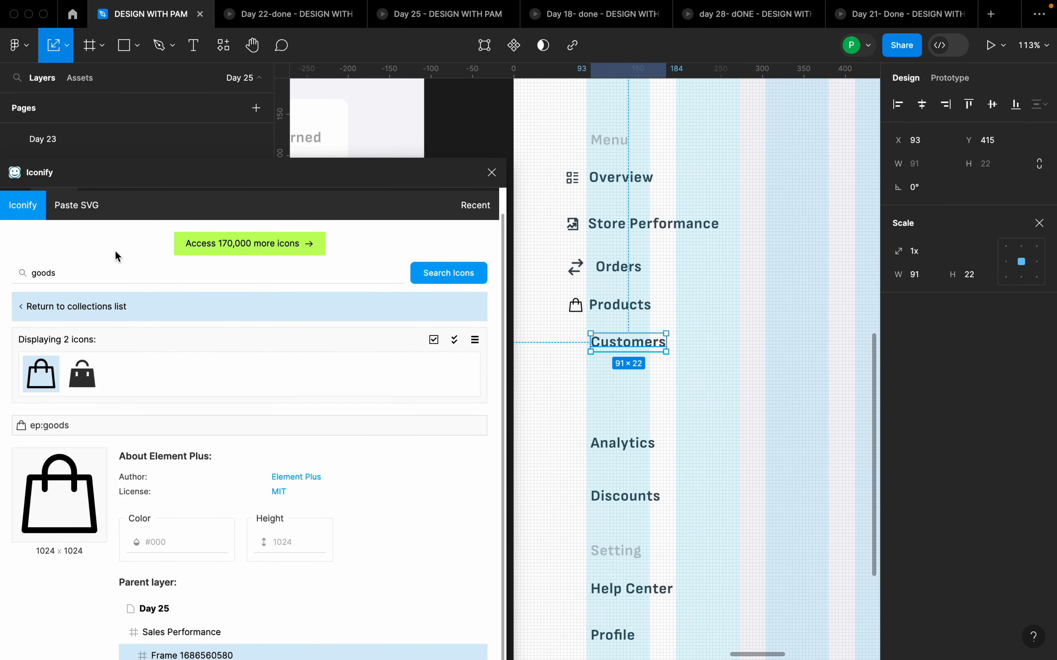
left_click(95, 268)
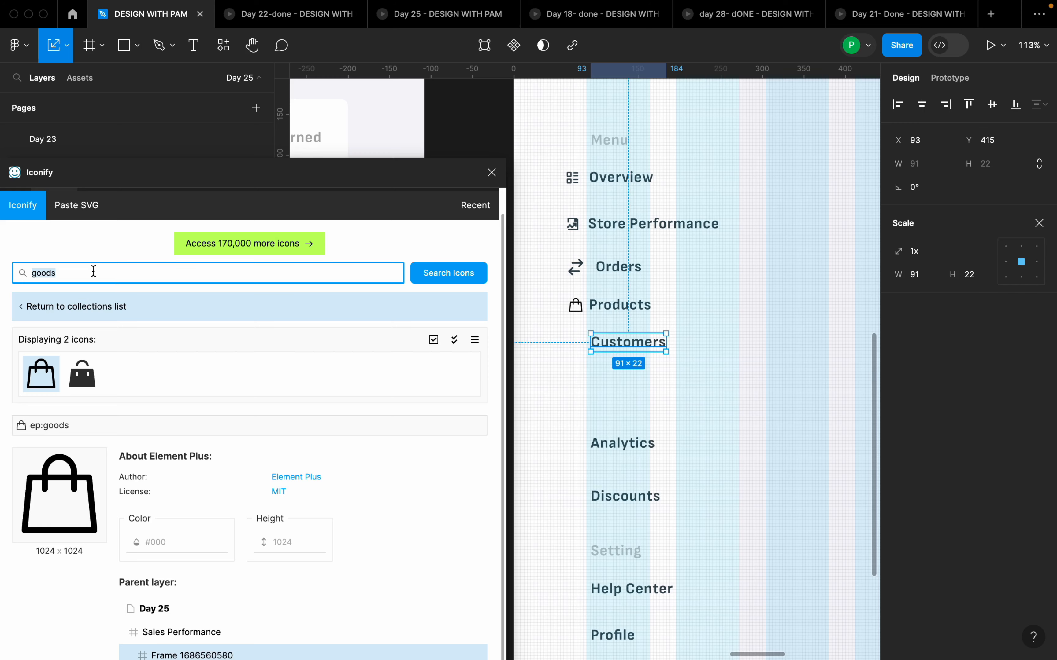
type("user")
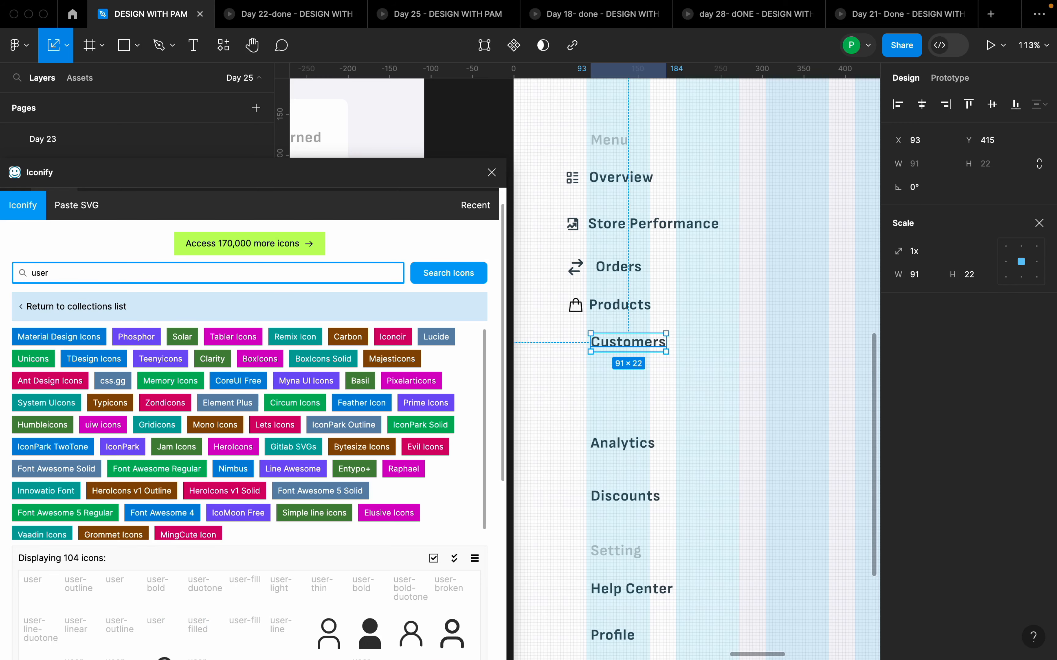
type("s")
left_click(122, 524)
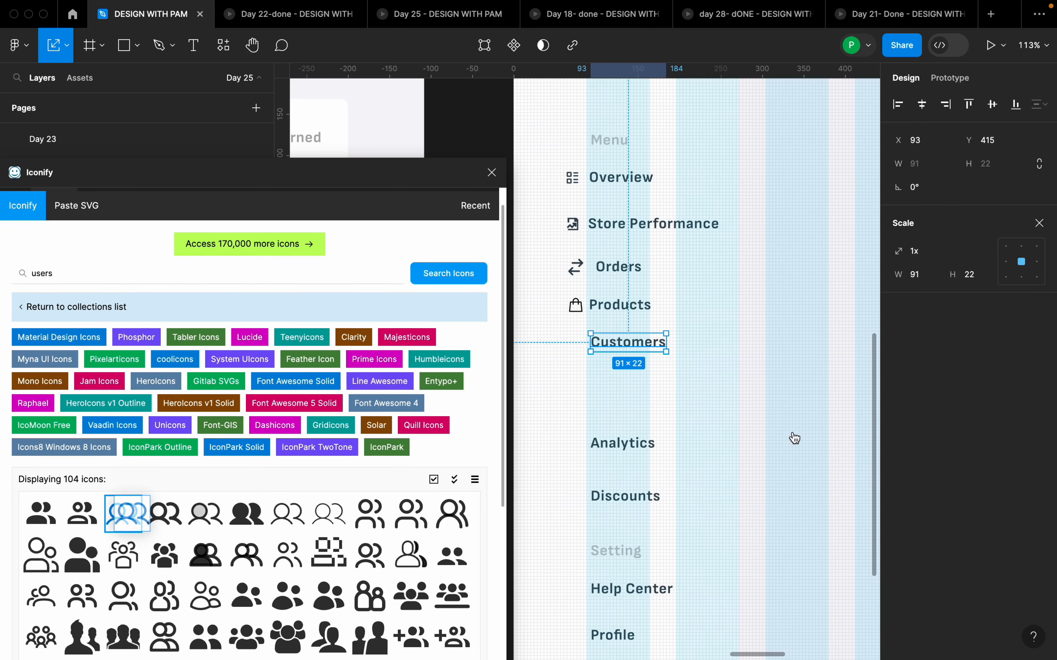
scroll(253, 437, "down", 10)
left_click(264, 598)
scroll(878, 327, "down", 10)
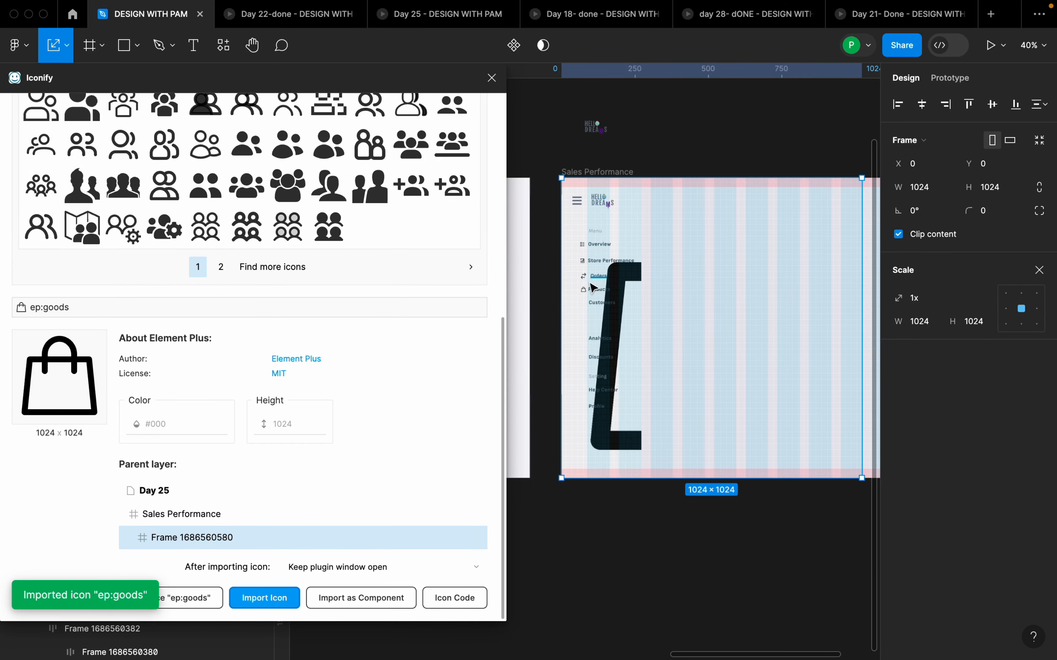
left_click_drag(615, 301, 659, 114)
scroll(655, 109, "up", 3)
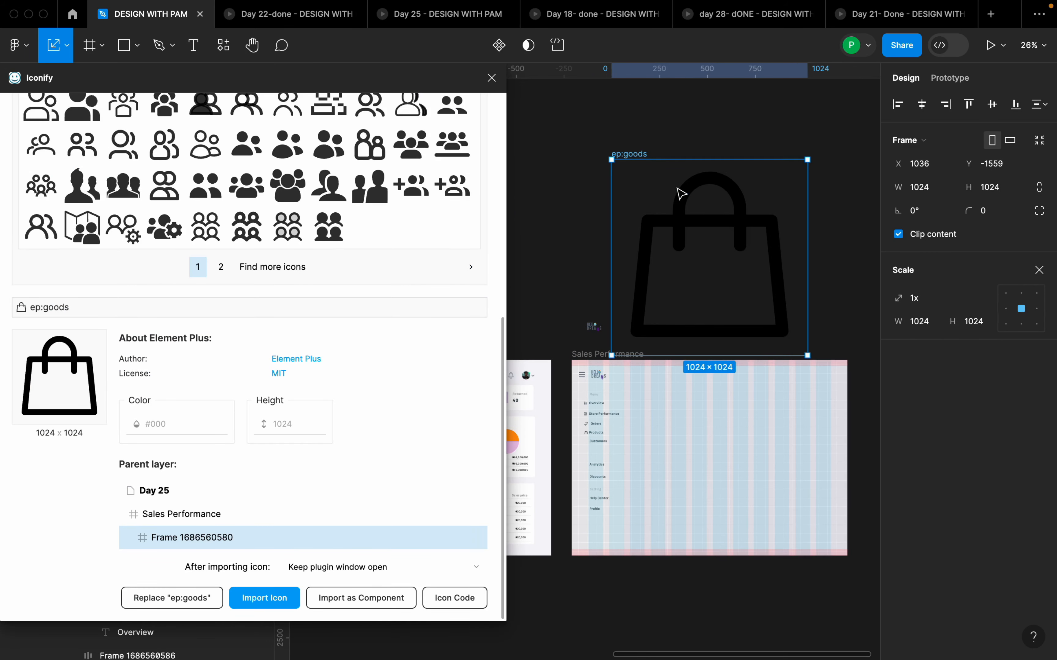
left_click_drag(731, 245, 731, 220)
key("Delete")
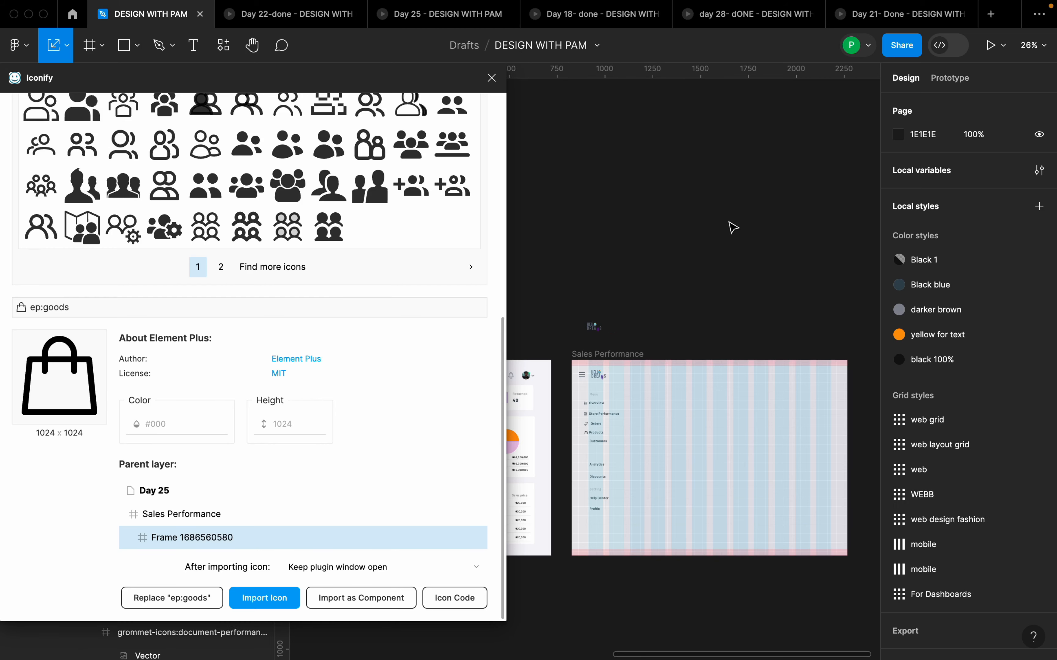
Step: Import the outlined ph:users icon from the search results and move it within the Sales Performance frame to X 504, Y 170
scroll(175, 262, "up", 5)
left_click(142, 200)
scroll(140, 196, "down", 1)
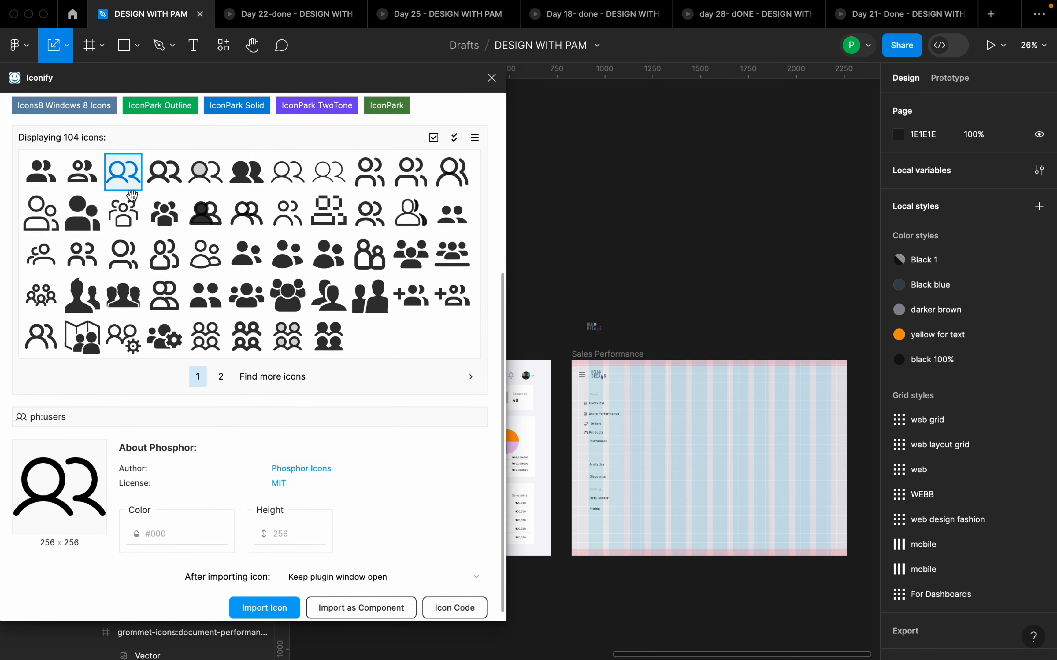
left_click(271, 601)
left_click_drag(867, 334, 689, 410)
scroll(689, 413, "up", 5)
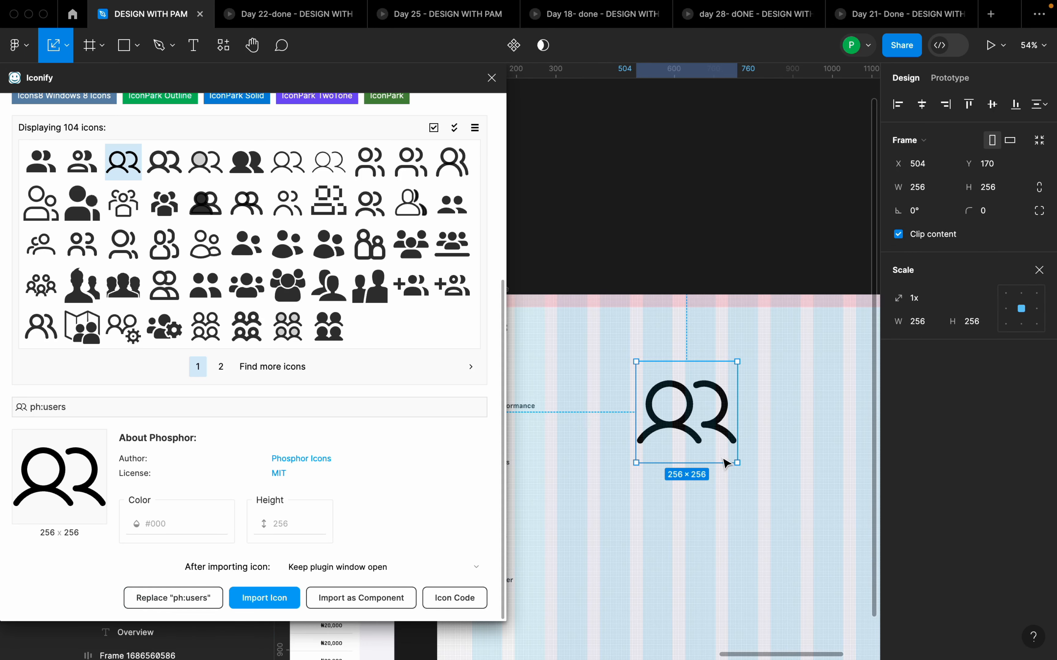
Step: Scale the users icon down, lock its proportions, set its size to 20 × 20 and place it beside the Customers label
left_click_drag(738, 462, 656, 386)
left_click_drag(637, 276, 776, 247)
left_click_drag(796, 350, 617, 425)
scroll(609, 442, "up", 5)
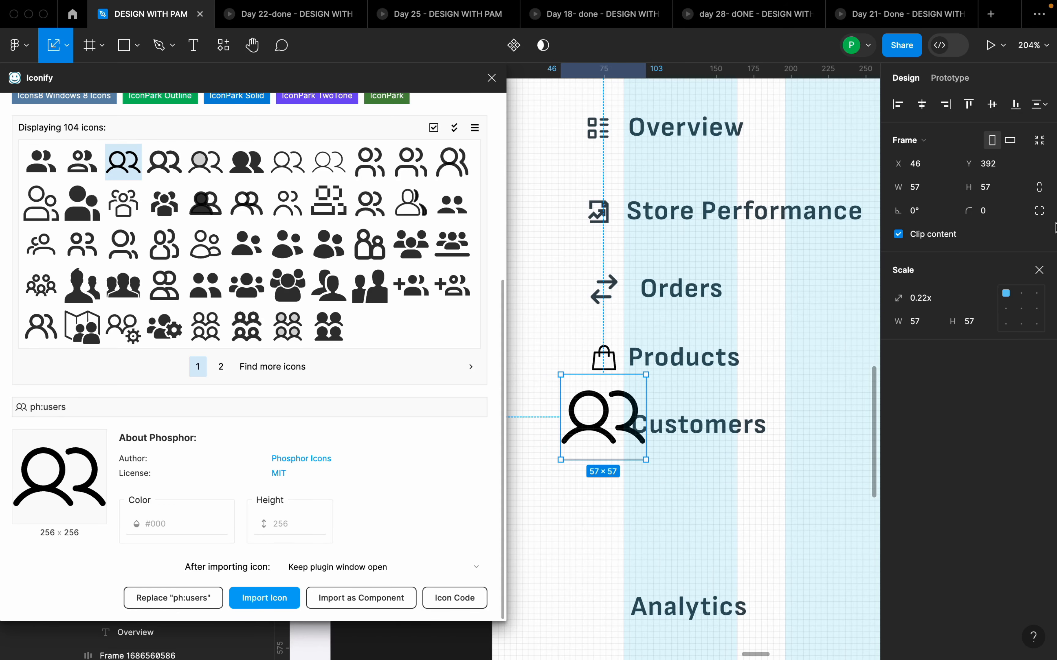
left_click(1042, 190)
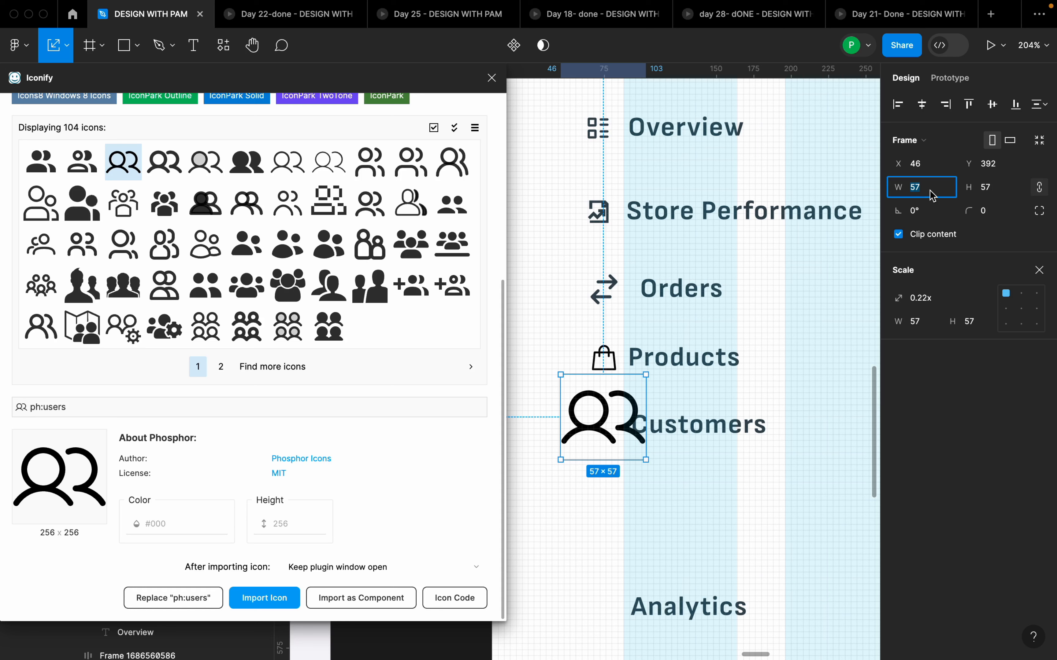
key("Return")
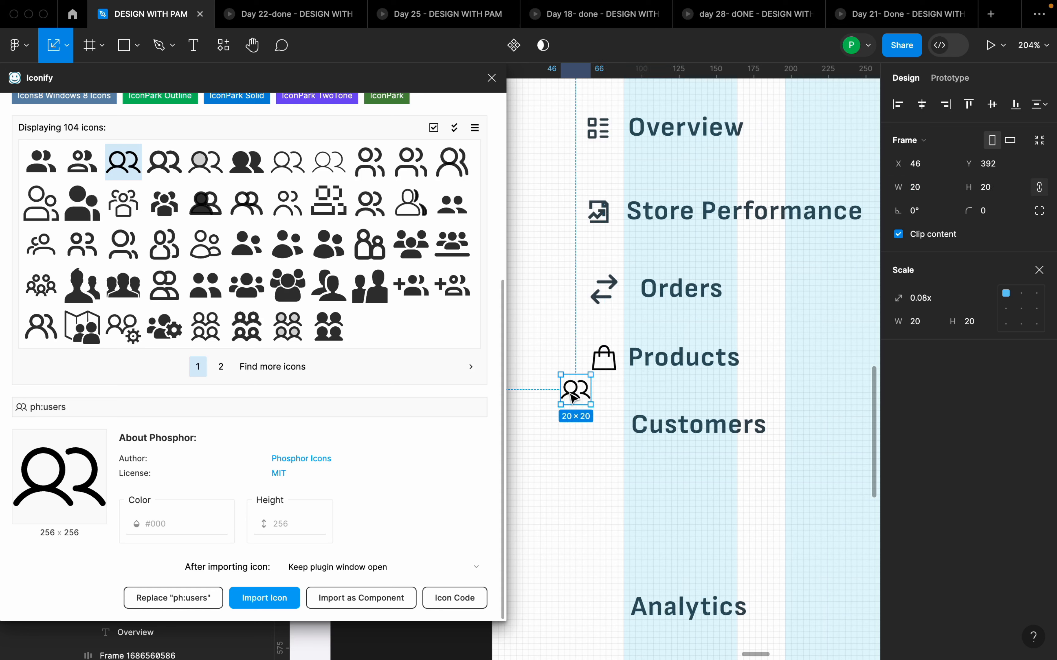
left_click_drag(572, 395, 597, 433)
Step: Combine the users icon and the Customers label in a horizontal auto layout with a gap of 12
left_click(674, 429, "shift")
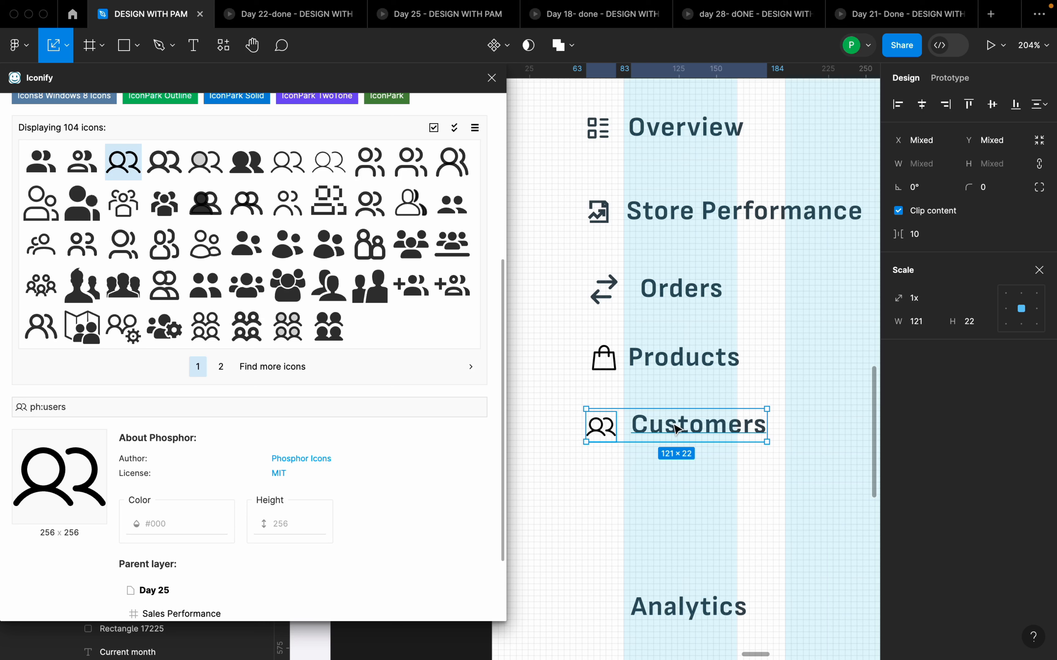
key("shift+a")
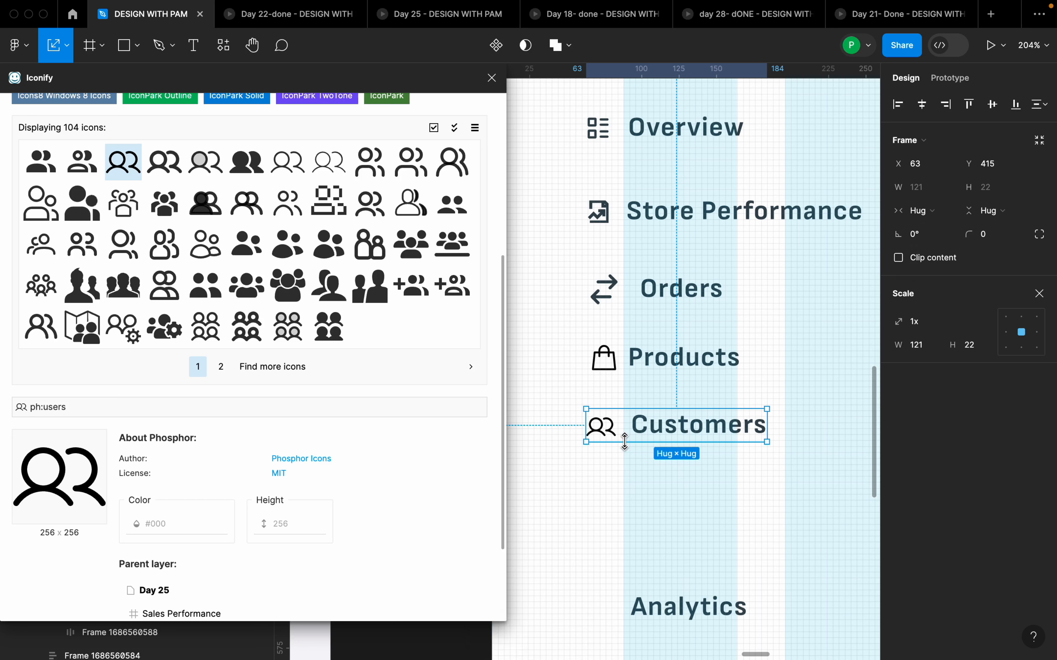
left_click(66, 46)
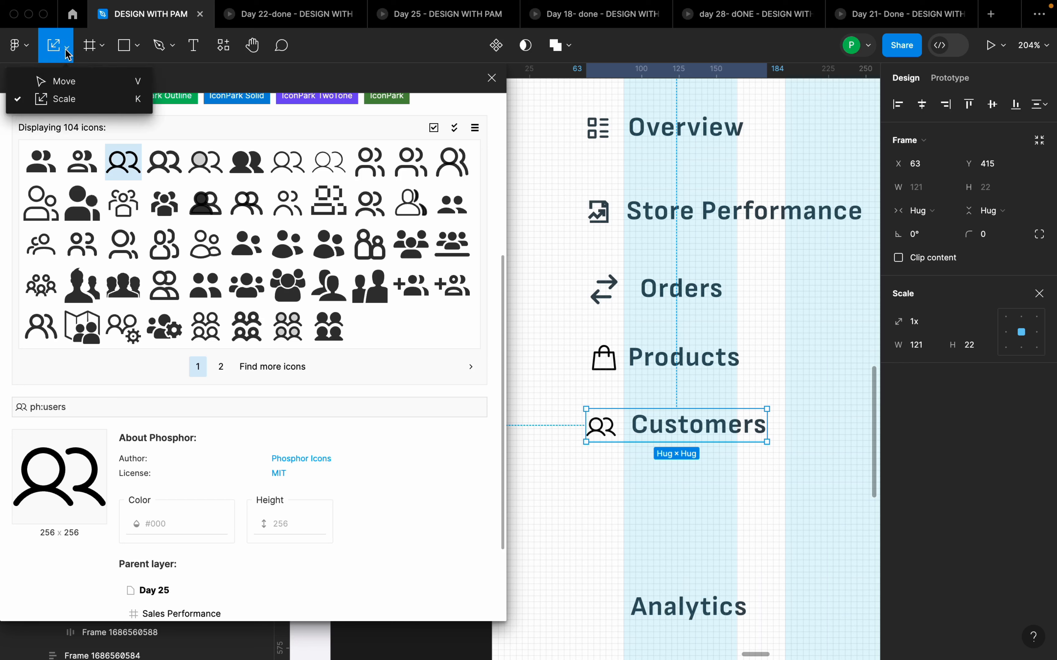
left_click(68, 82)
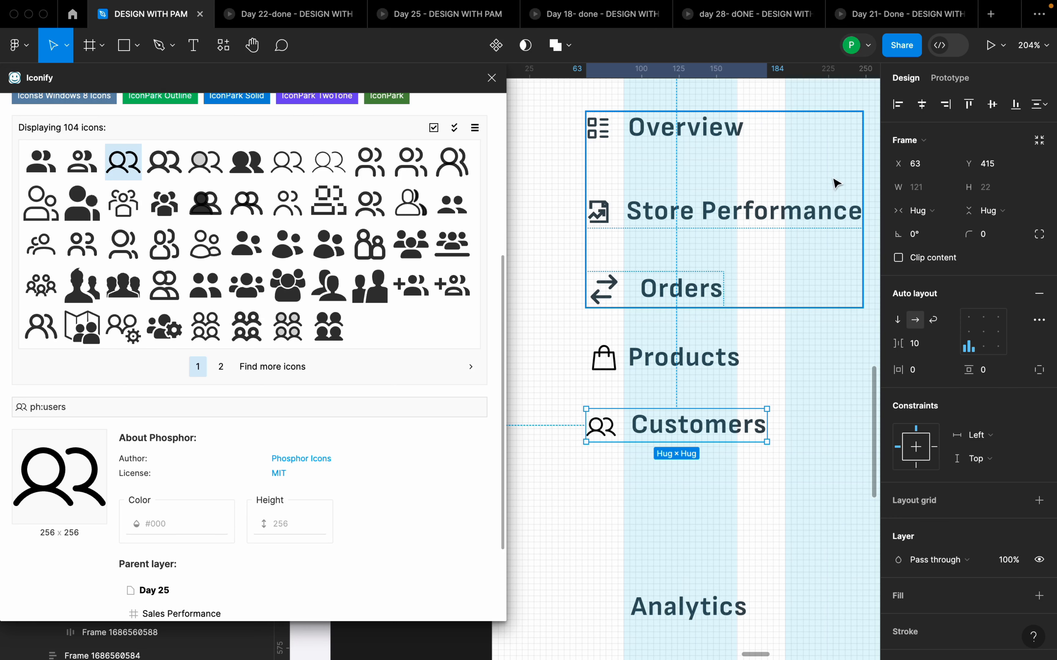
left_click(922, 350)
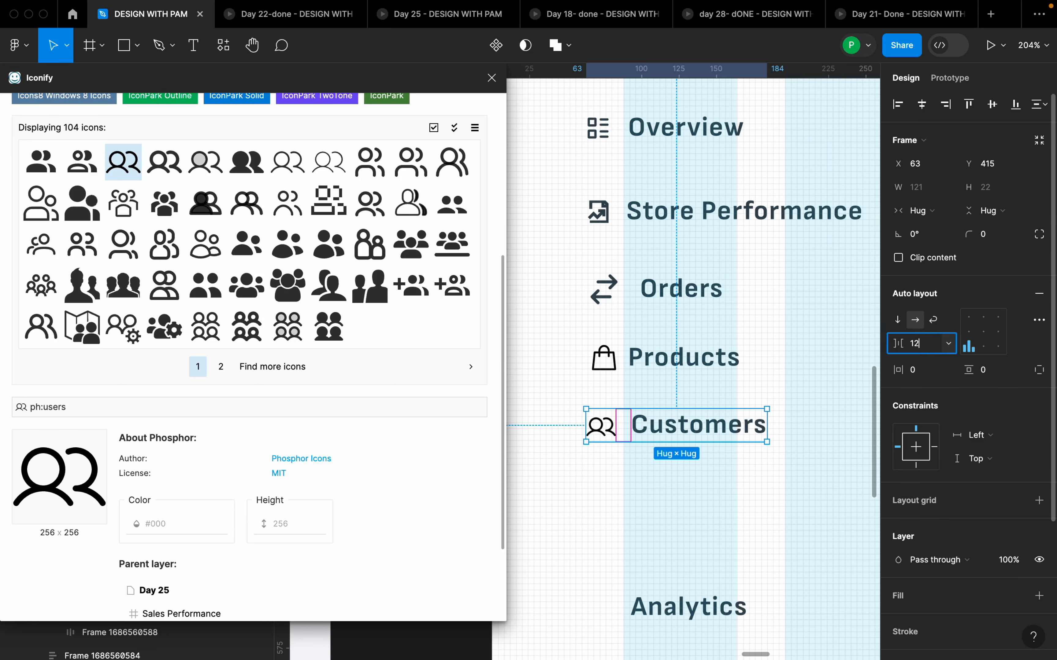
key("Return")
Step: Set the gap between icon and label in the Products row to 12
left_click(726, 362)
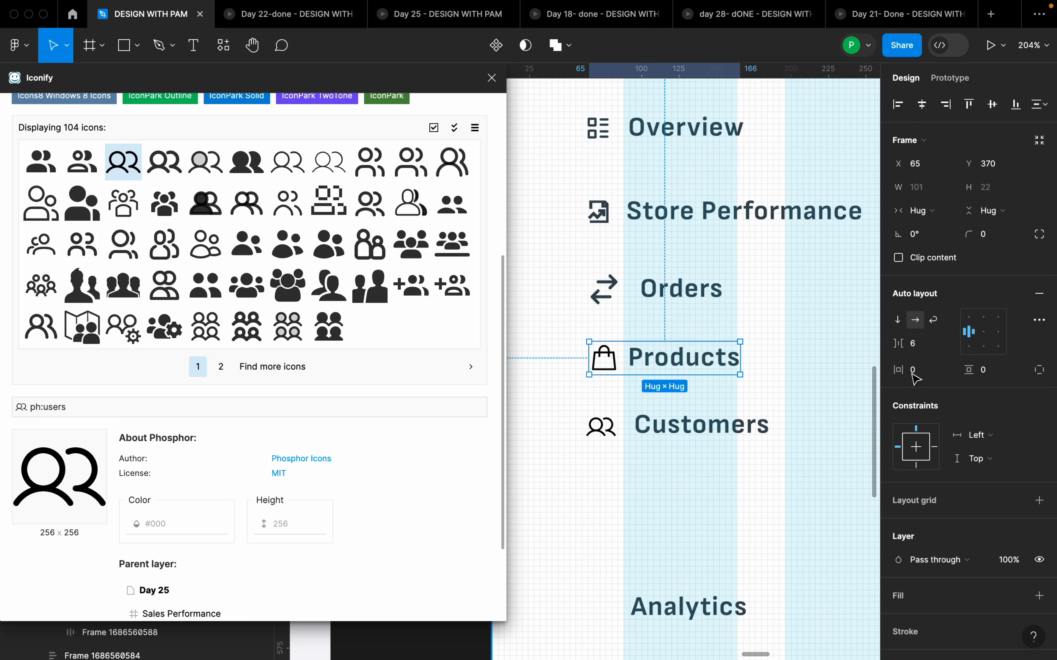
left_click(928, 350)
type("12")
key("Return")
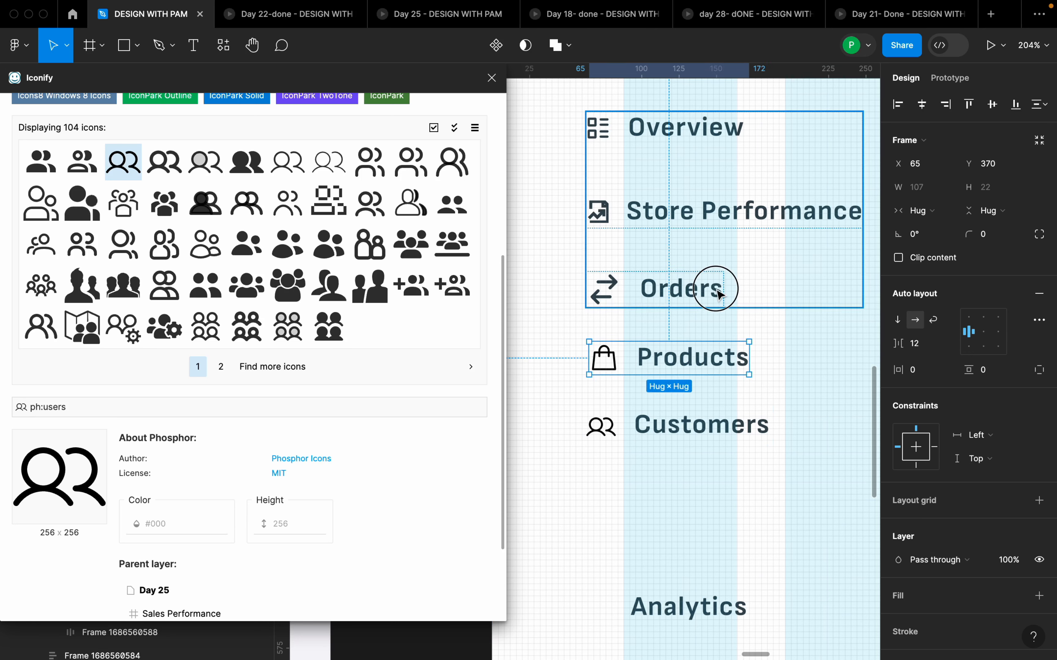
left_click(728, 426)
Step: Move the Analytics label up beneath the Customers row to X 93, Y 477
scroll(728, 428, "down", 5)
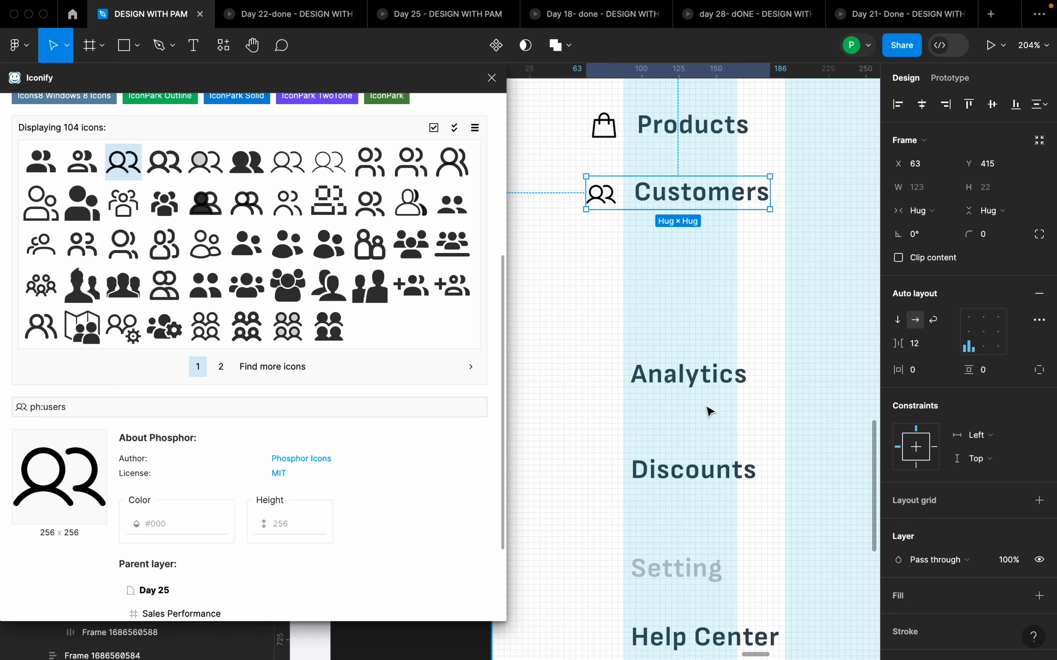
left_click(703, 373)
left_click_drag(703, 372, 703, 291)
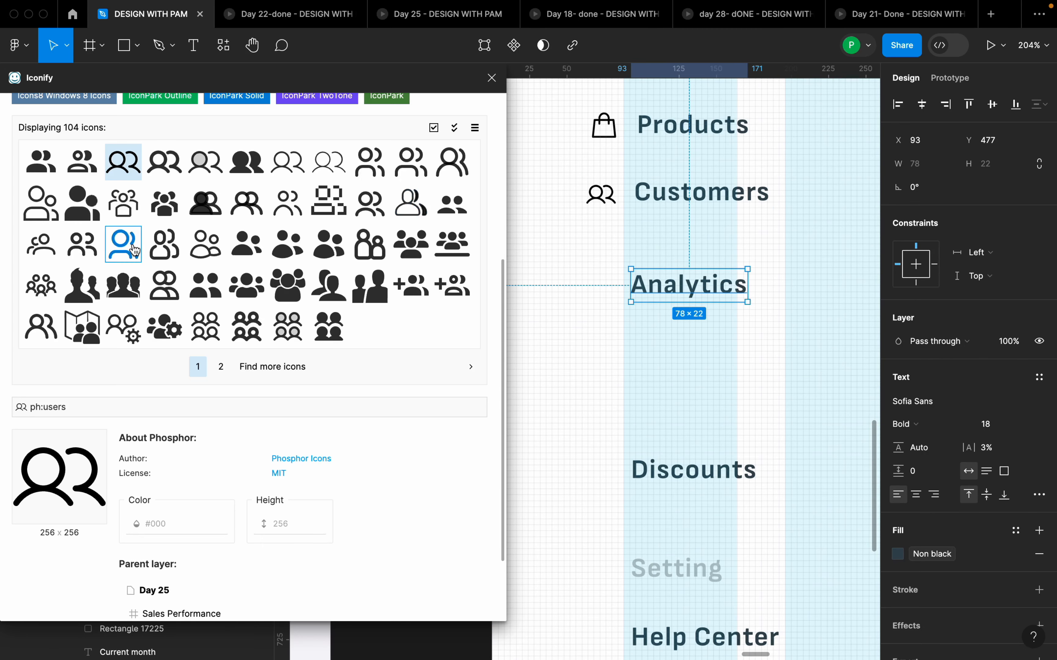
Step: Search the icon library for analytics and import the carbon:analytics icon
scroll(120, 228, "up", 10)
left_click(119, 206)
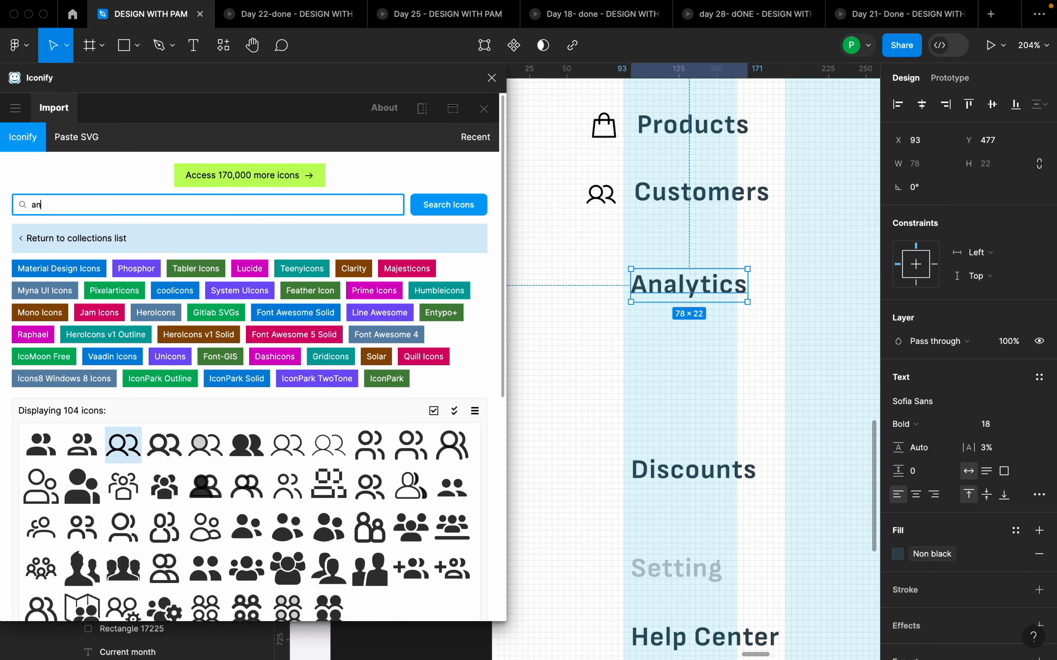
type("analytics")
key("Return")
left_click(83, 378)
scroll(271, 415, "down", 5)
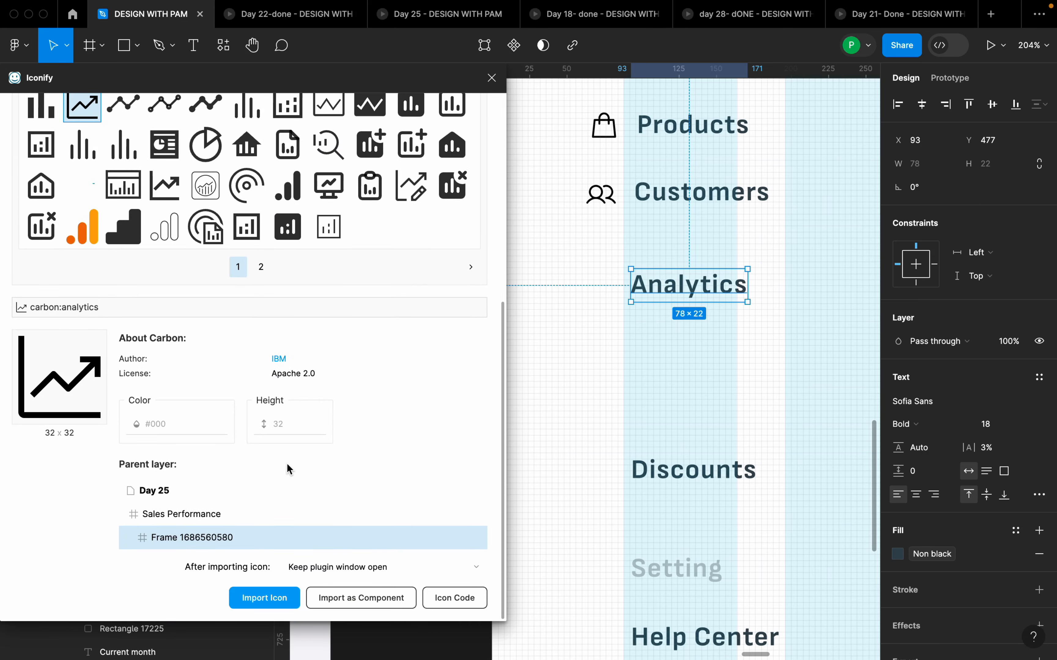
left_click(274, 598)
Step: Place the line chart icon beside the Analytics label and set its size to 20 × 20 with locked proportions
scroll(603, 358, "down", 8)
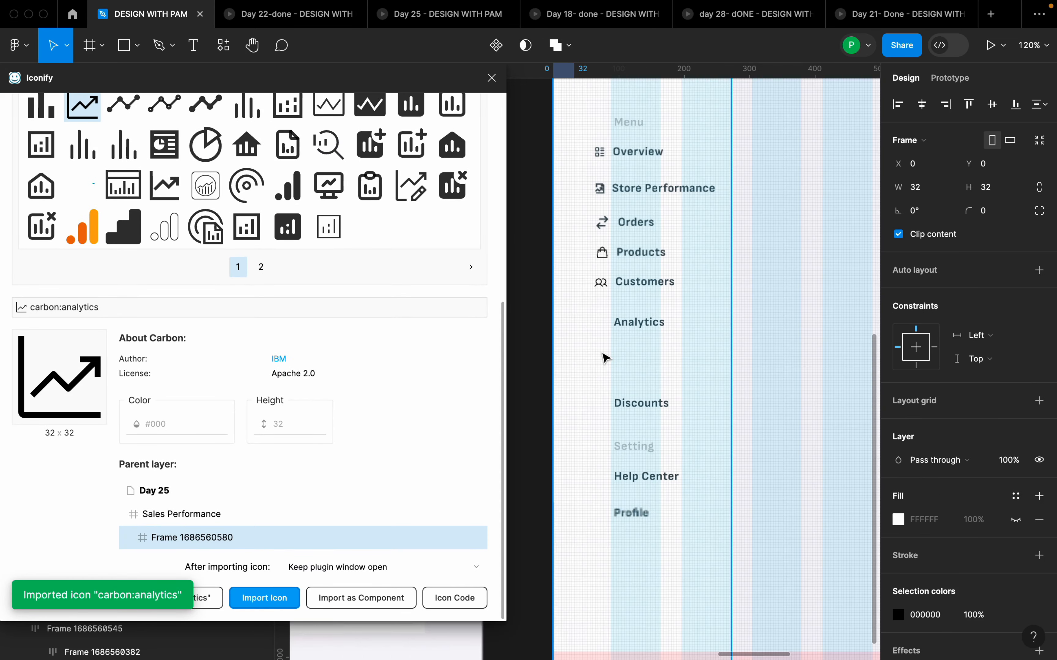
left_click_drag(579, 189, 607, 420)
scroll(607, 419, "up", 8)
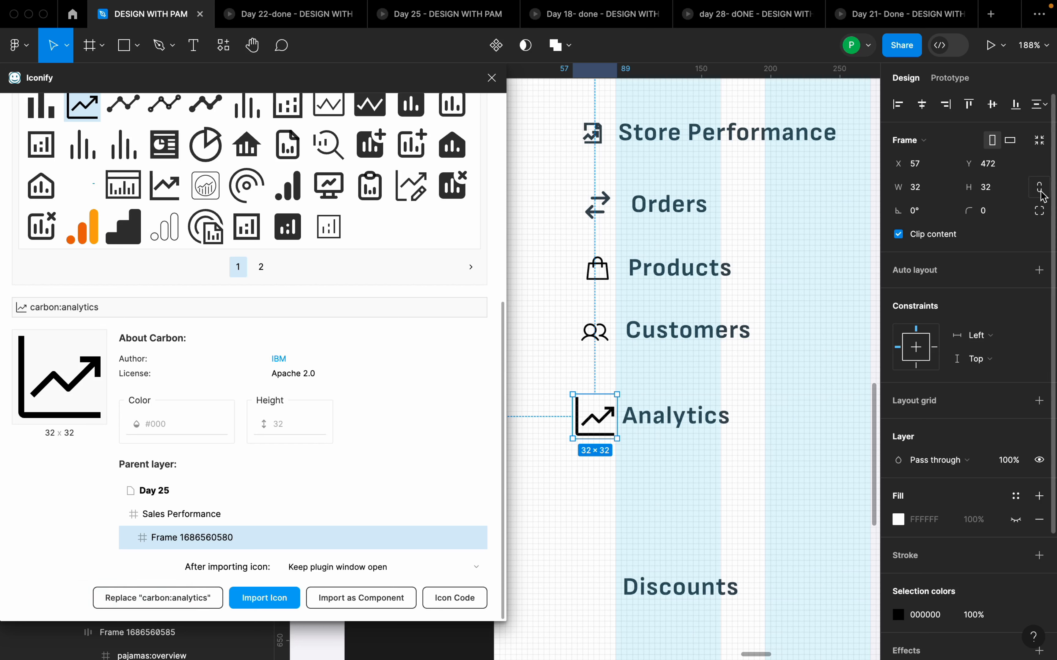
left_click(936, 196)
type("20")
key("Return")
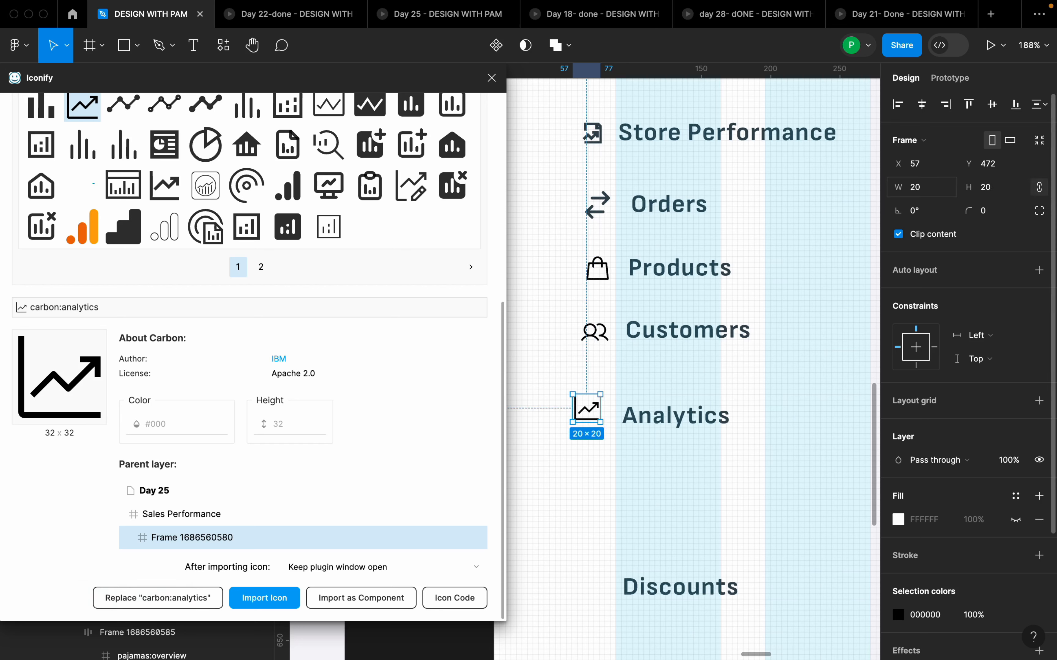
left_click_drag(593, 420, 606, 417)
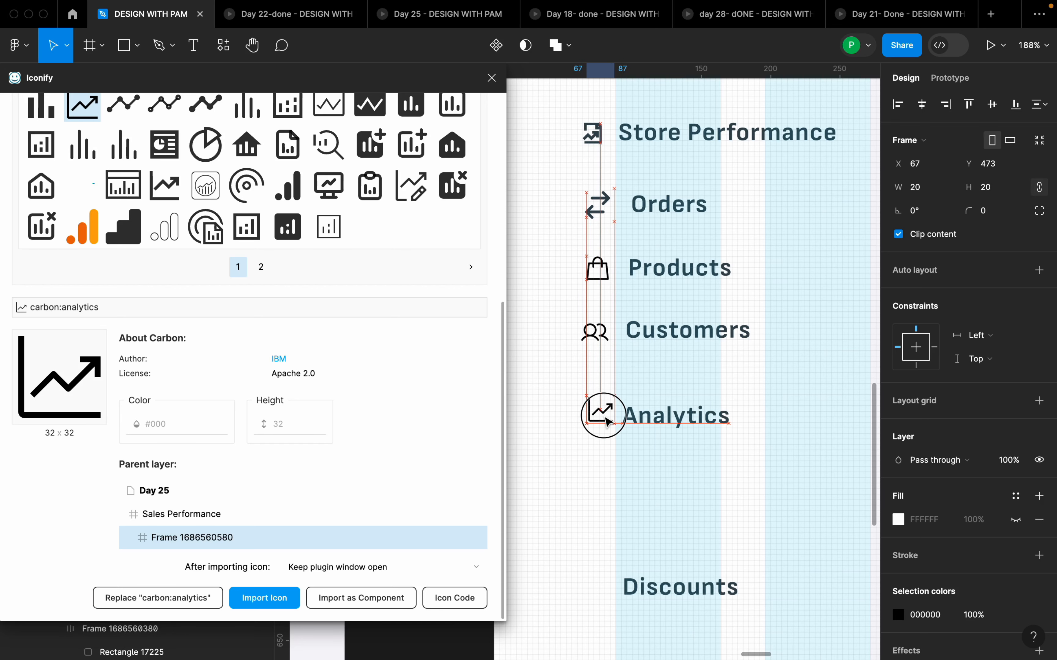
Step: Combine the chart icon and the Analytics label in a horizontal auto layout with a gap of 12
left_click(692, 425, "shift")
key("shift+a")
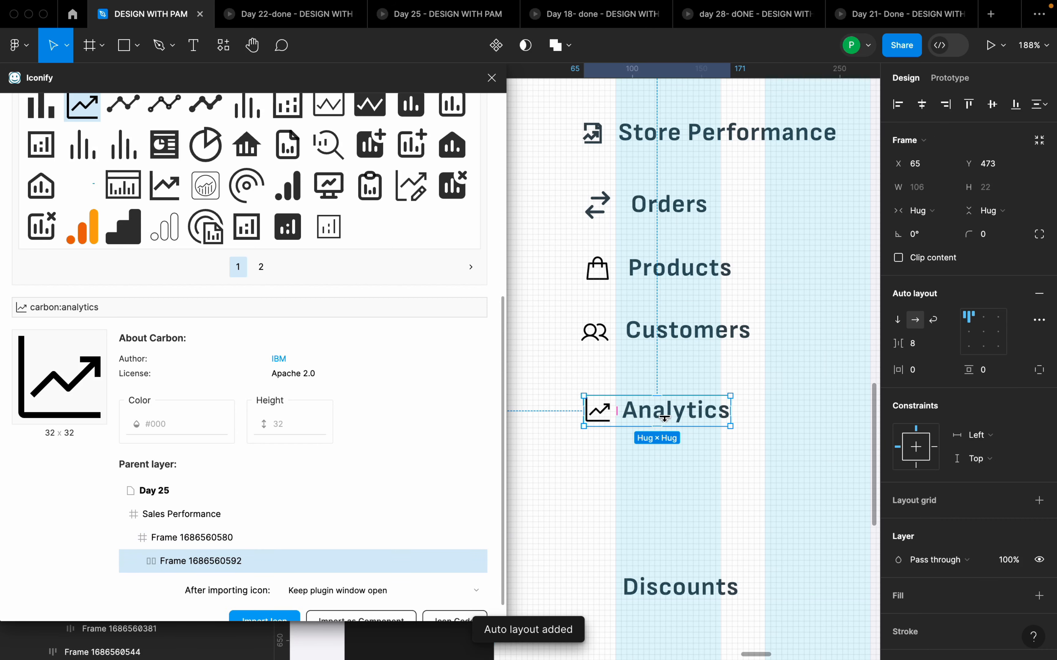
left_click(931, 351)
type("12")
key("Return")
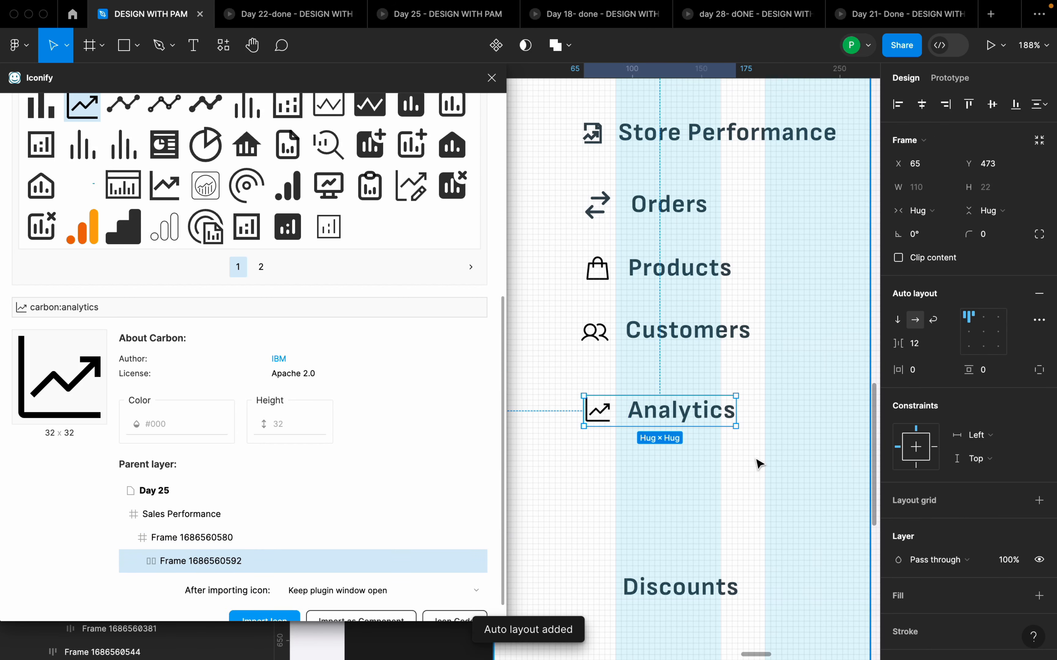
Step: Move the Discounts label up beneath the Analytics row to X 85, Y 531
scroll(756, 461, "down", 2)
left_click(713, 512)
left_click_drag(716, 517, 705, 420)
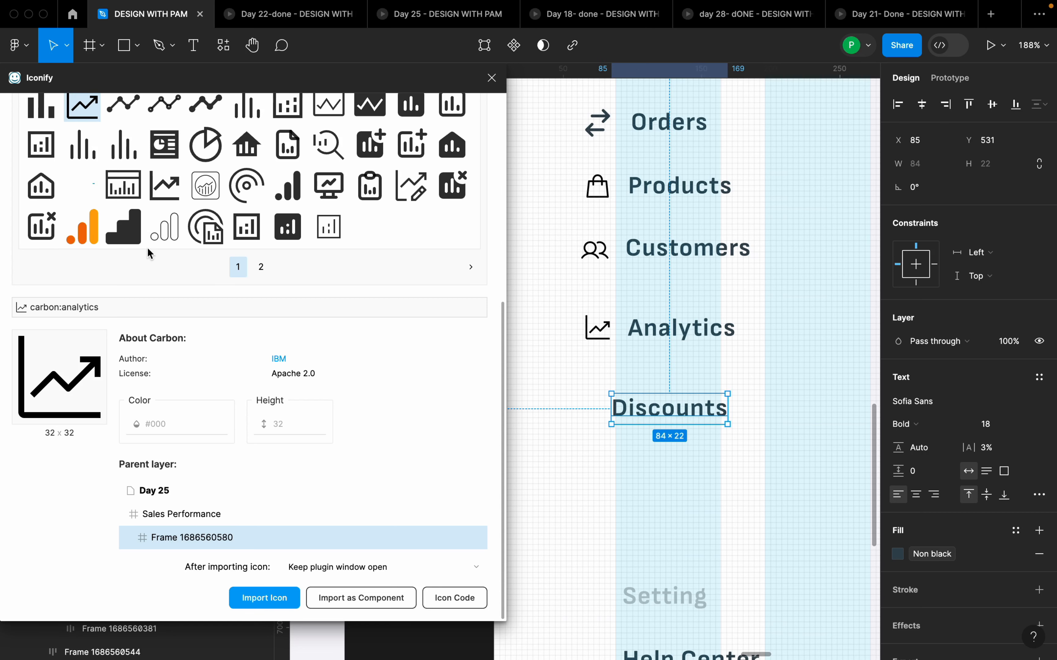
Step: Search the icon library for discount
scroll(144, 236, "up", 10)
left_click(144, 200)
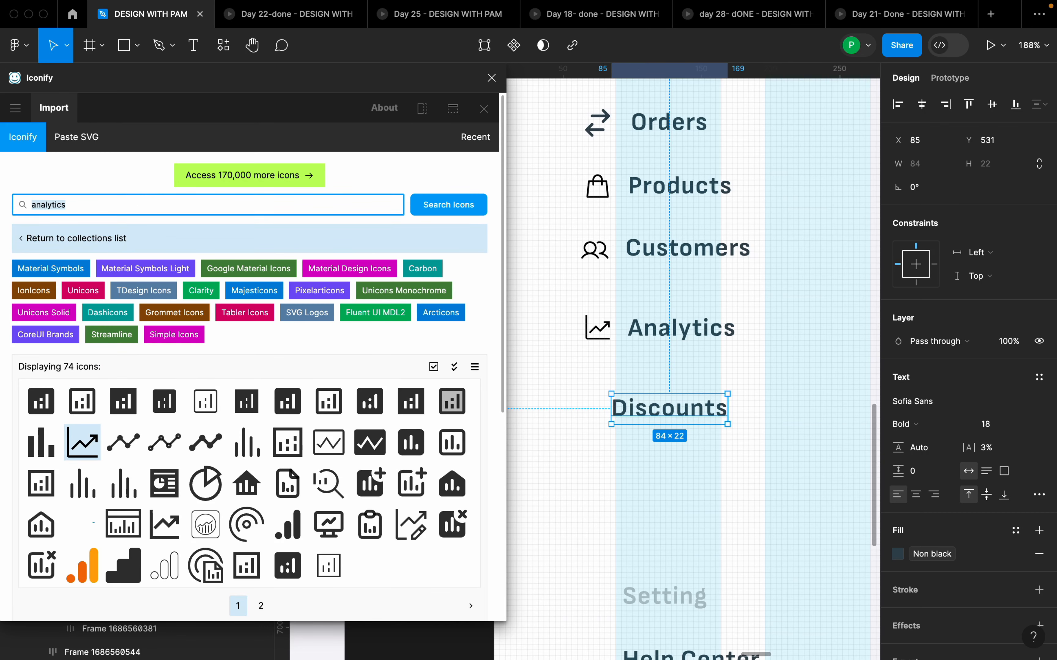
type("discountsa")
key("Return")
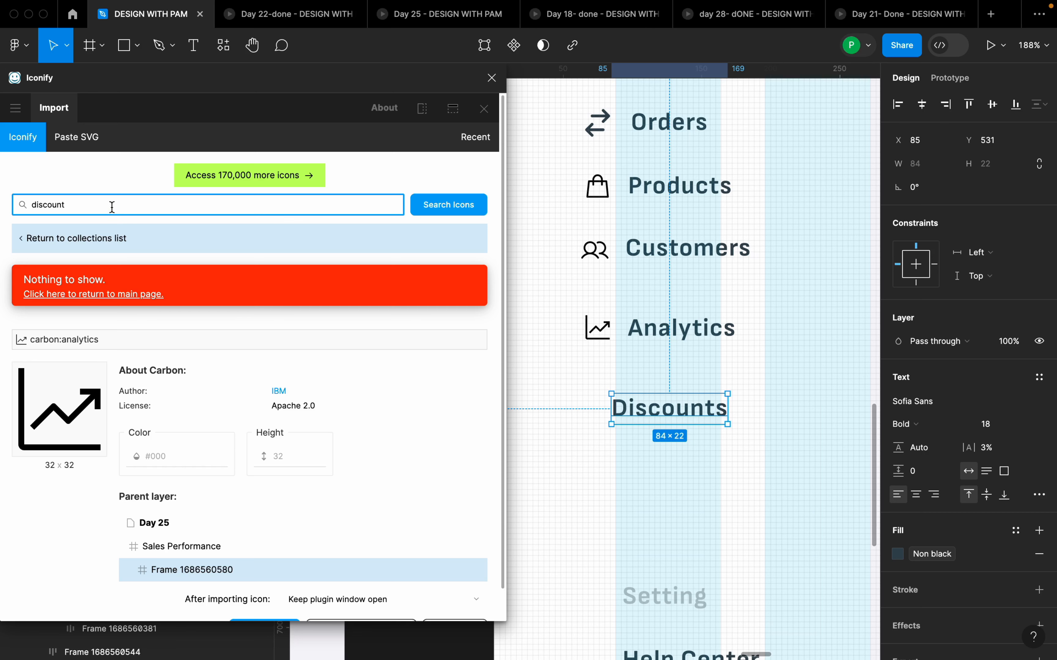
left_click(443, 213)
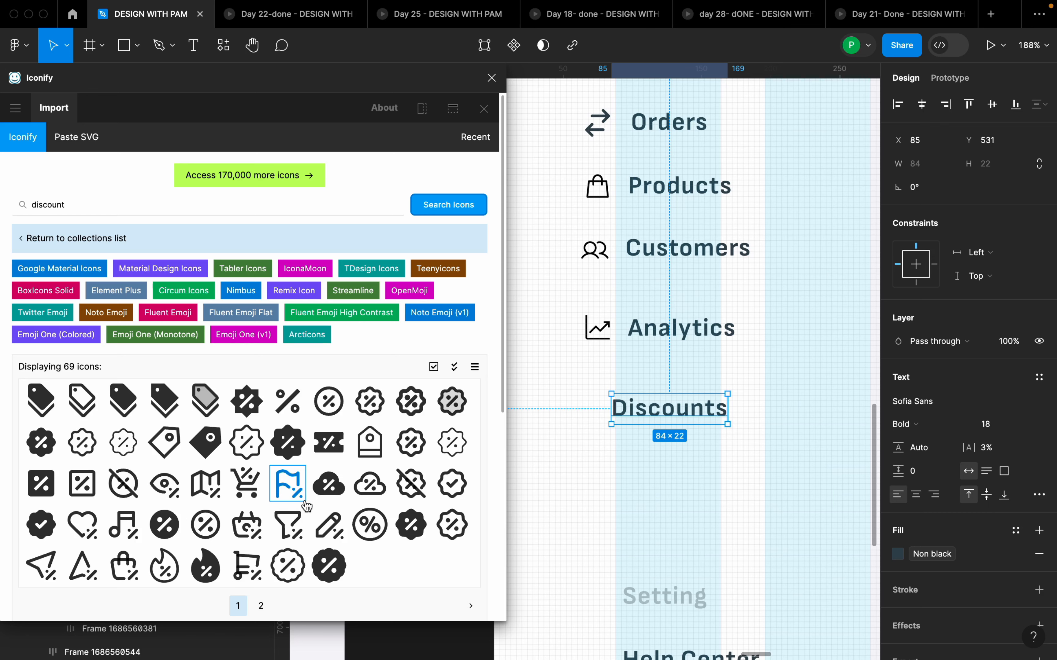
Step: Import the ic:outline-discount icon into the sidebar frame of the Sales Performance screen
left_click_drag(86, 399, 592, 459)
scroll(592, 459, "down", 6)
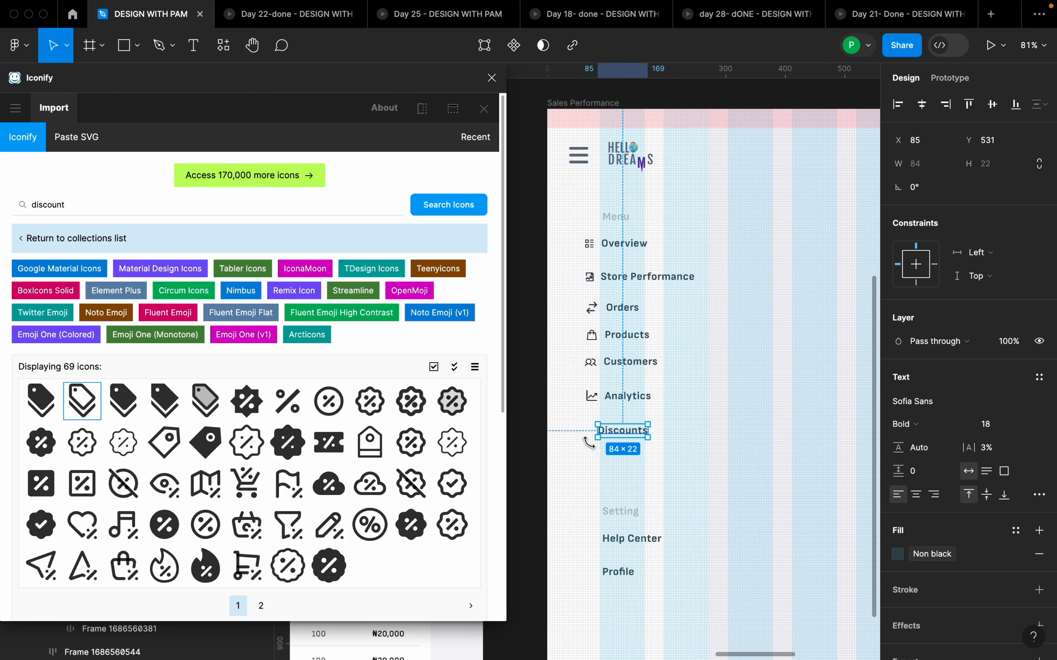
left_click(609, 468)
scroll(529, 447, "down", 3)
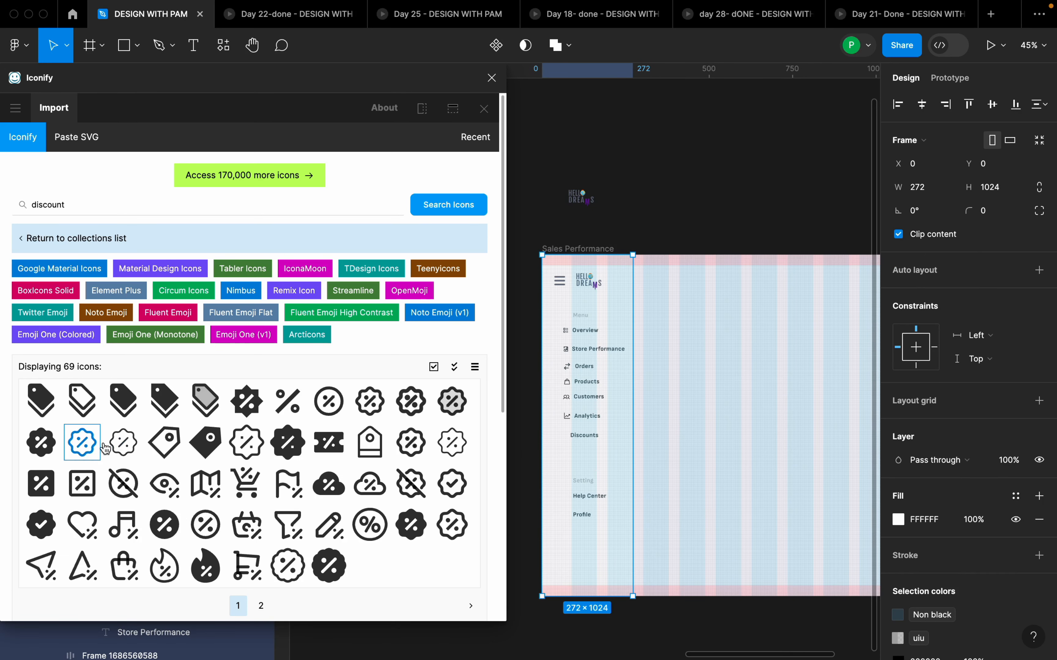
left_click(98, 398)
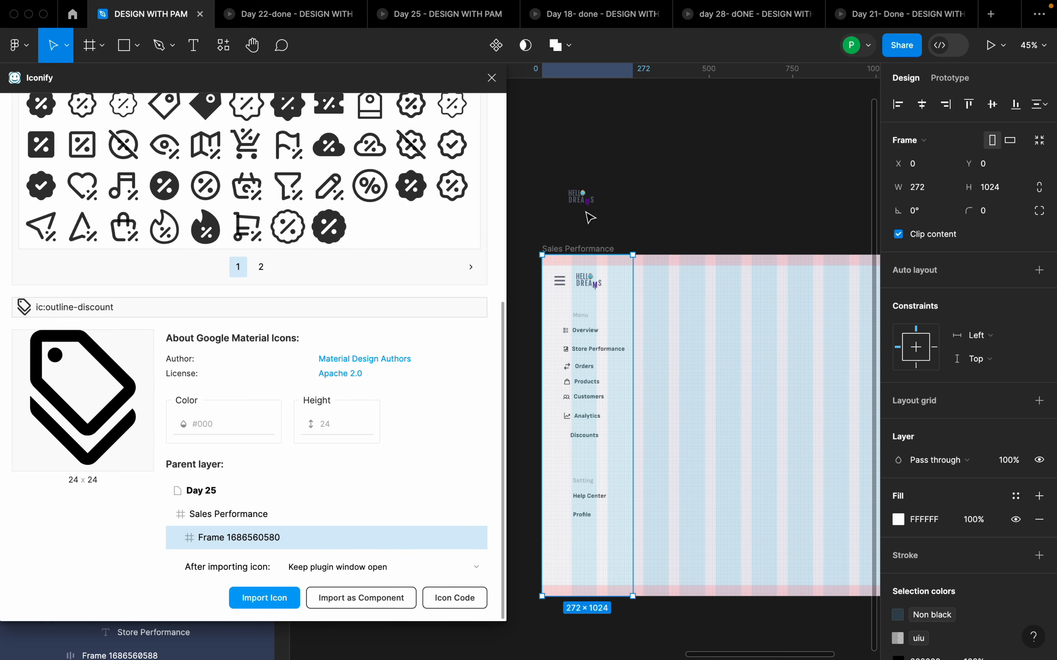
scroll(611, 269, "down", 3)
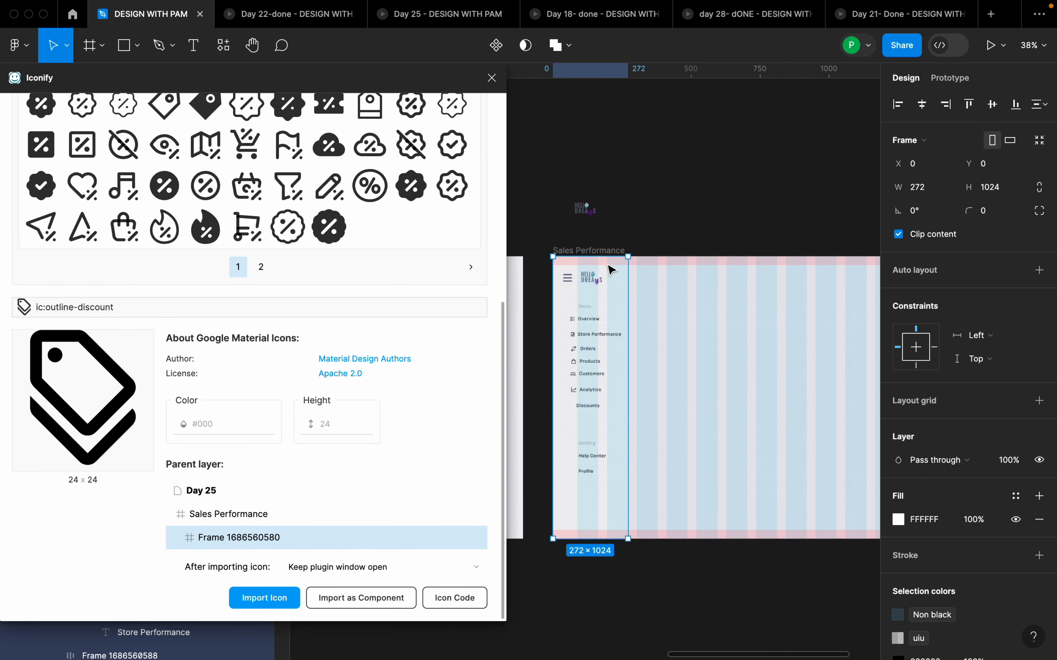
scroll(620, 297, "up", 5)
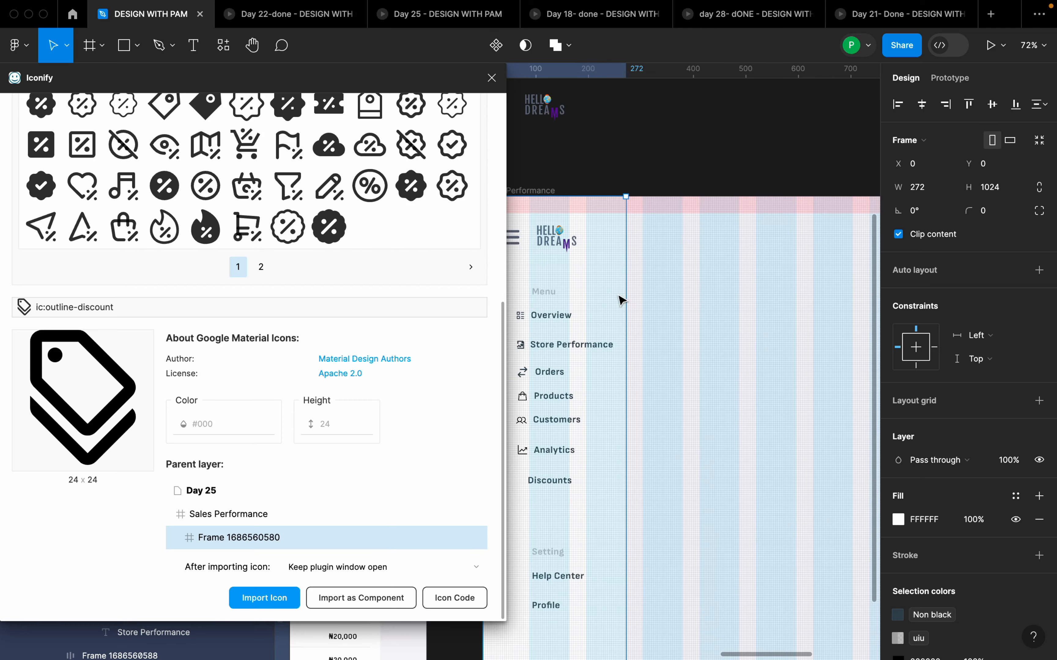
scroll(611, 296, "down", 3)
scroll(551, 450, "up", 5)
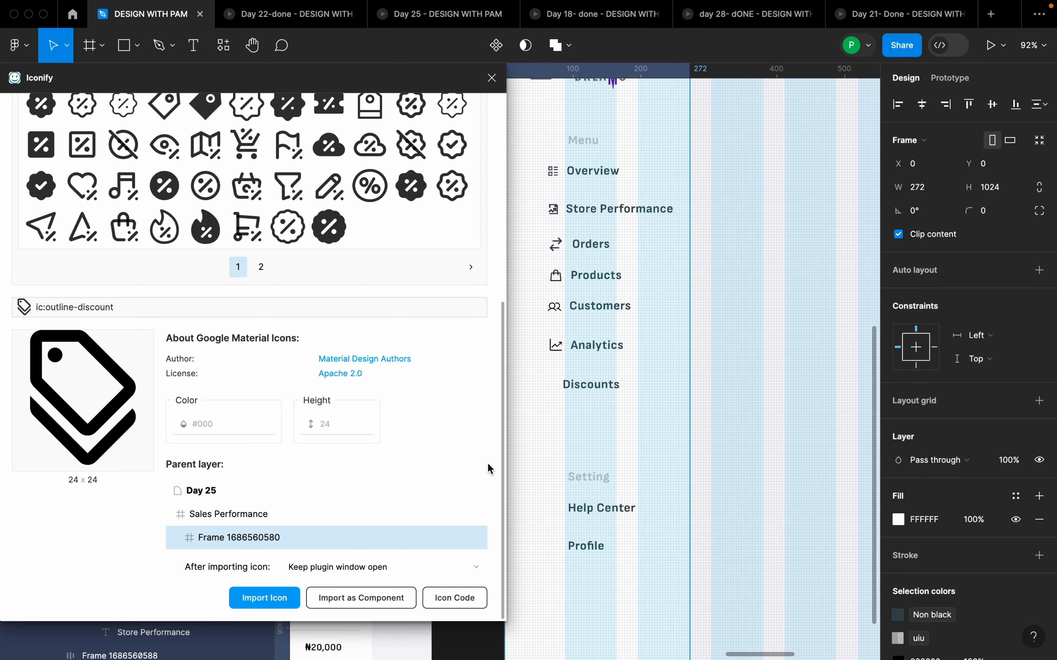
left_click(241, 608)
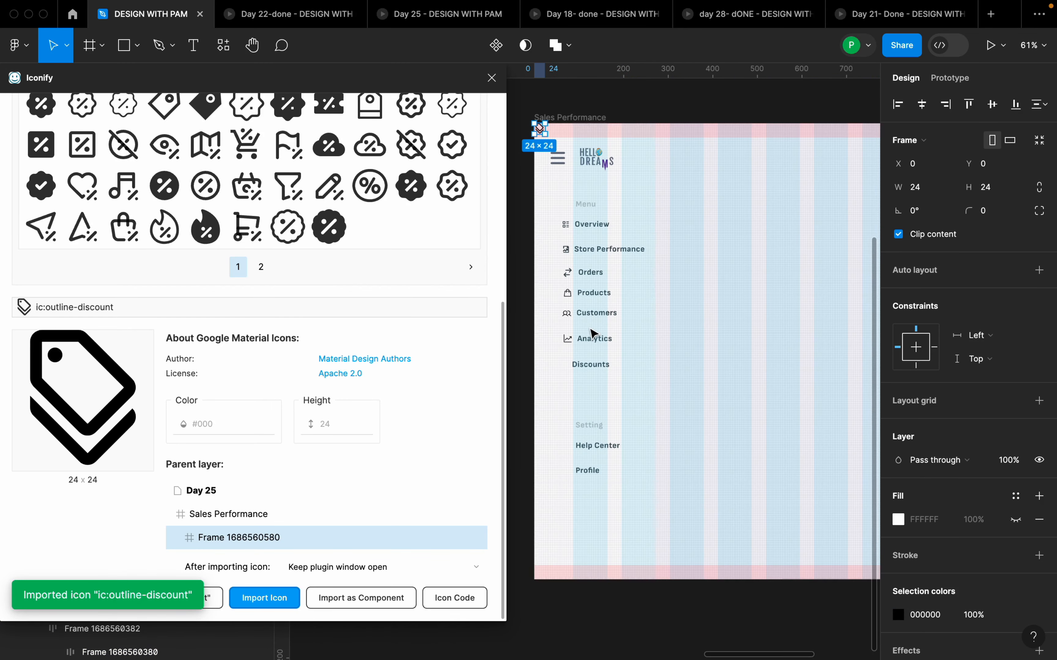
Step: Place the tag icon beside the Discounts label and combine both in a horizontal auto layout with a gap of 12
left_click_drag(540, 125, 567, 369)
scroll(568, 369, "up", 5)
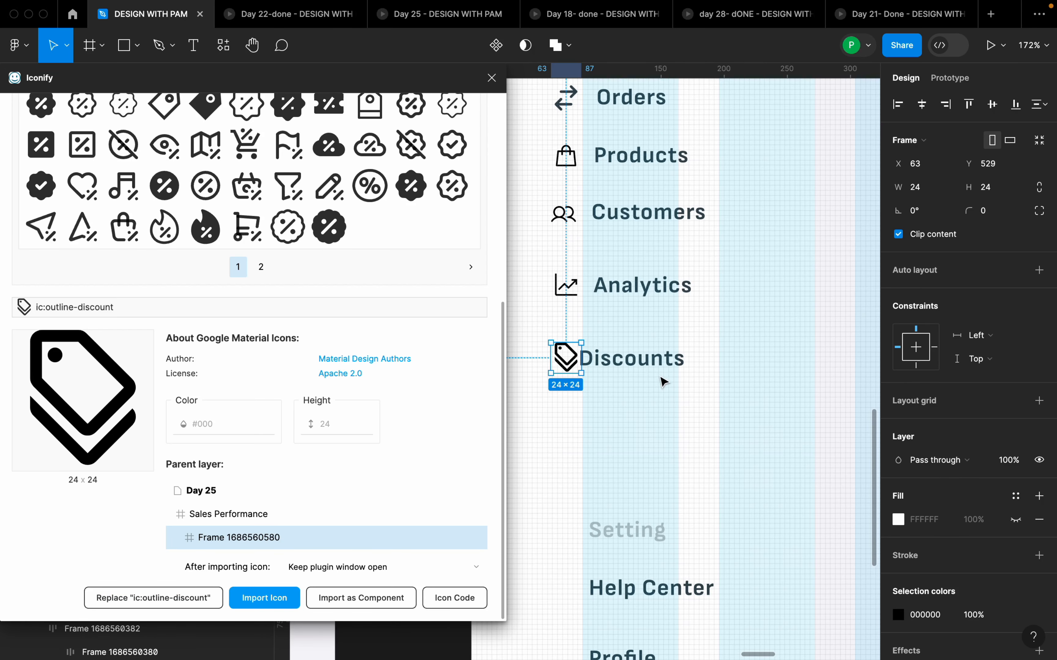
left_click(650, 371, "shift")
key("shift+a")
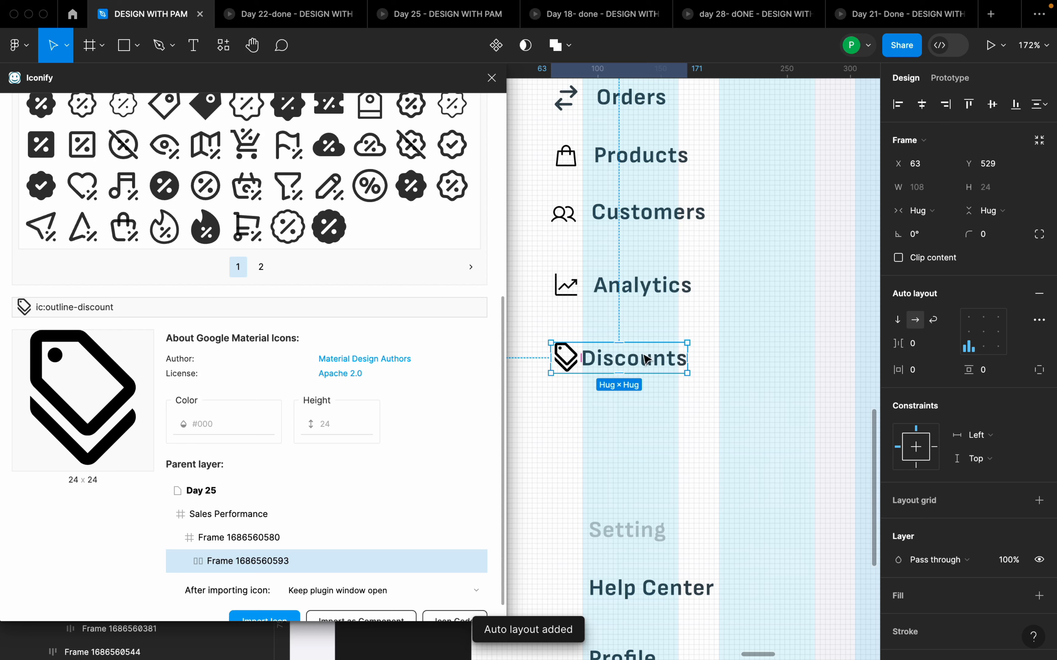
left_click(927, 345)
key("Return")
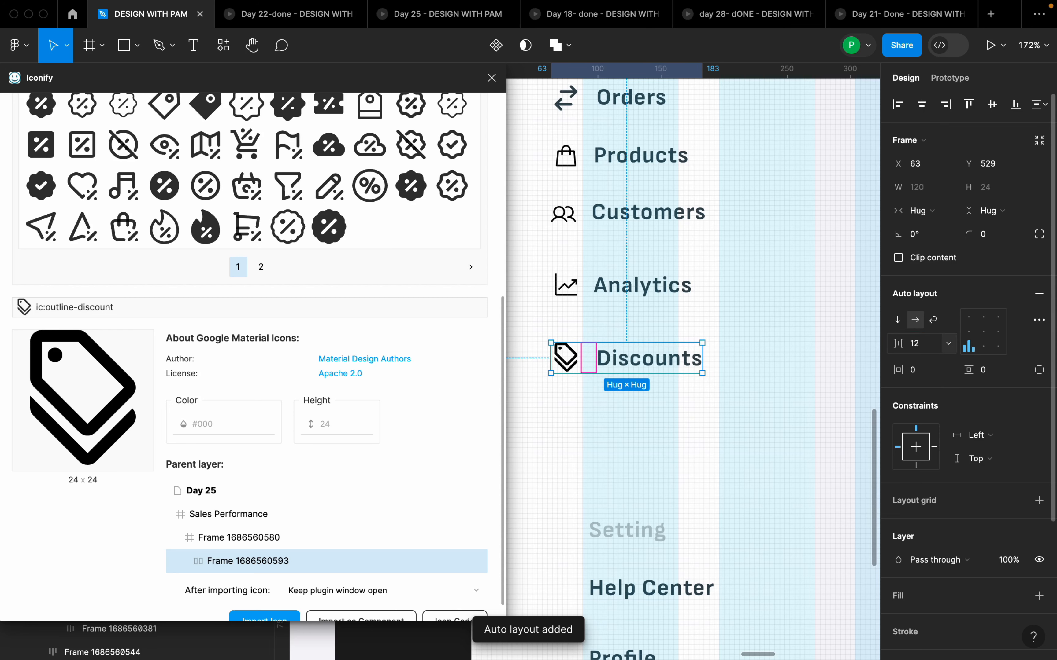
Step: Ungroup the nested vertical auto layouts that hold the Overview, Store Performance and Orders rows
scroll(735, 379, "down", 3)
scroll(738, 380, "up", 1)
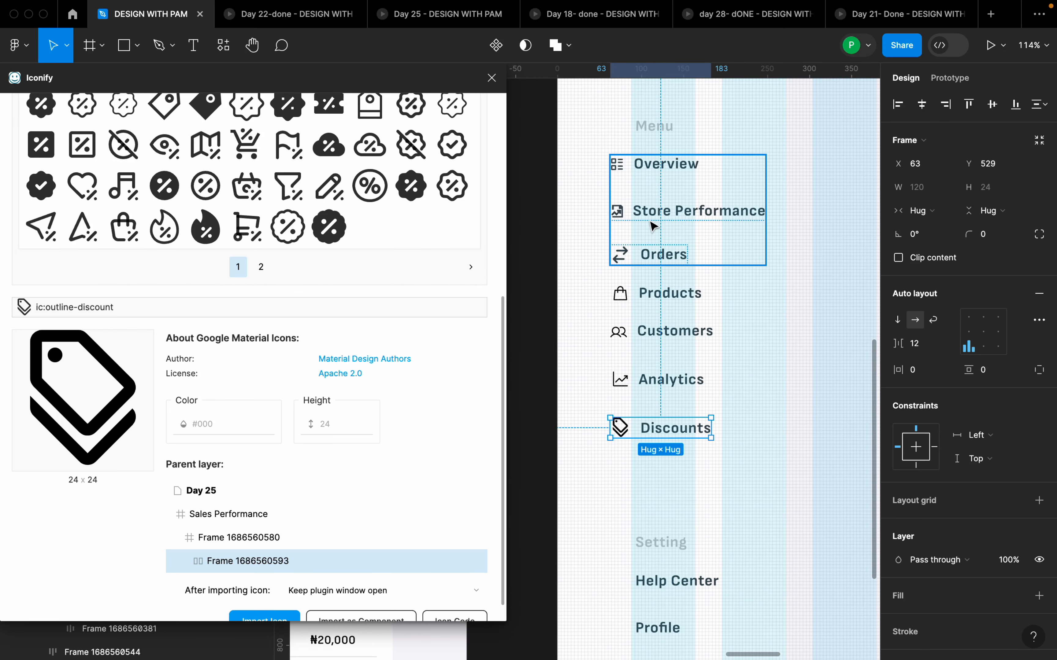
left_click(667, 170)
right_click(685, 175)
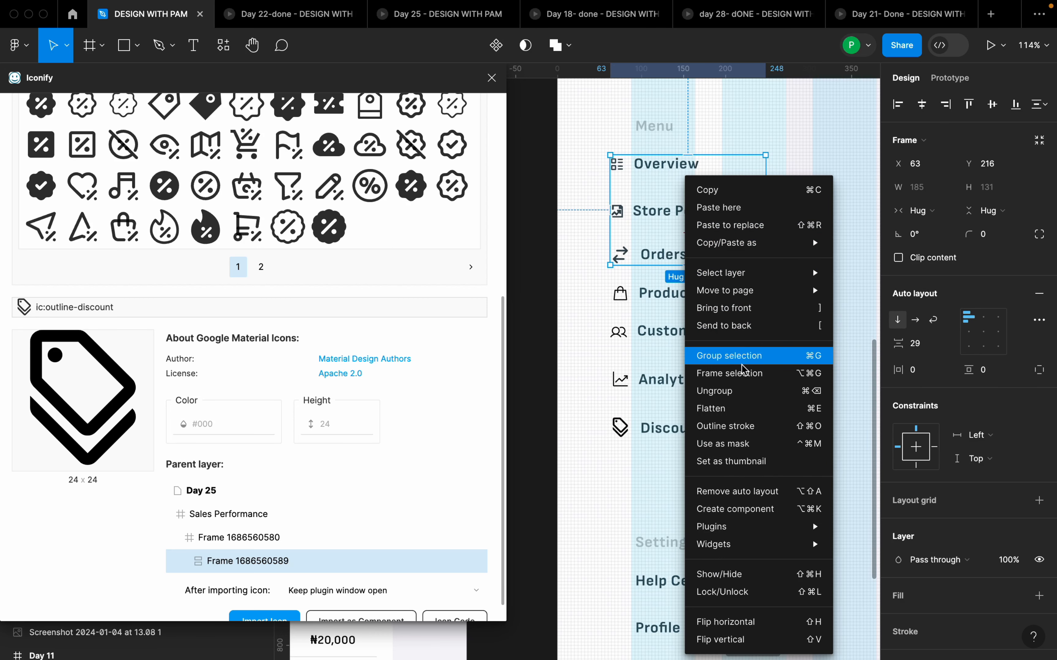
left_click(746, 404)
left_click(700, 209)
right_click(711, 176)
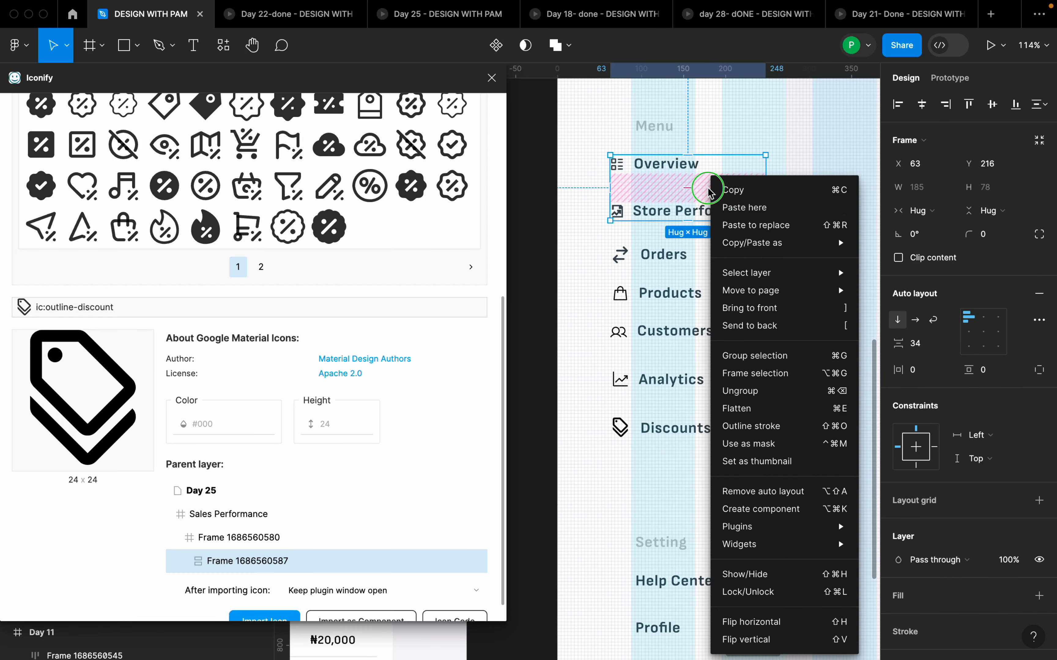
left_click(783, 392)
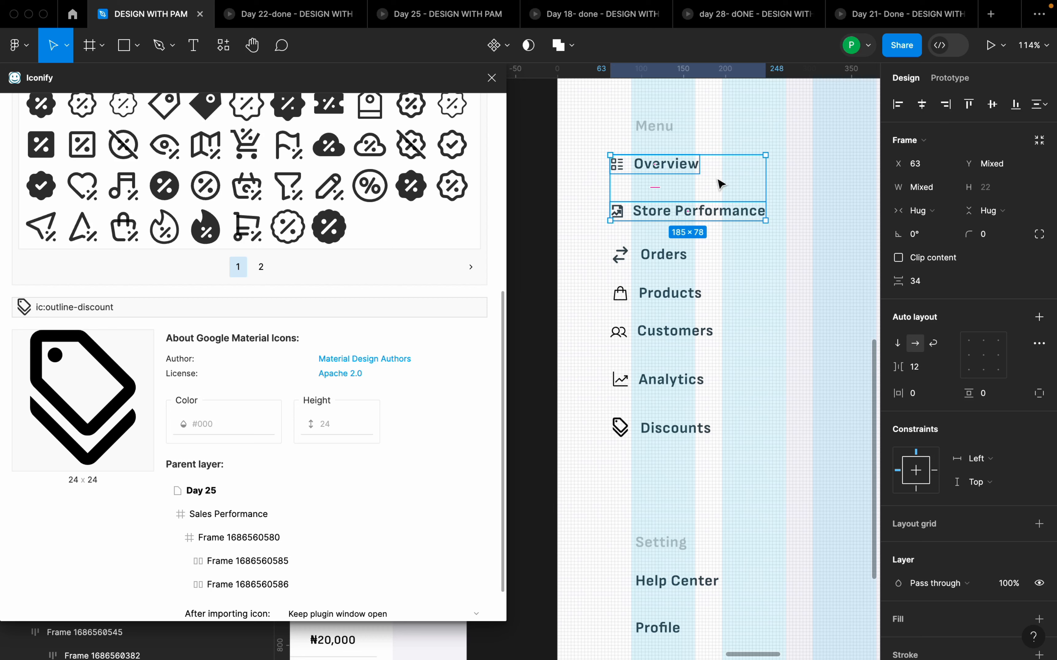
Step: Combine the seven menu rows from Overview to Discounts in a vertical auto layout with a gap of 48
left_click(690, 166)
left_click(697, 171)
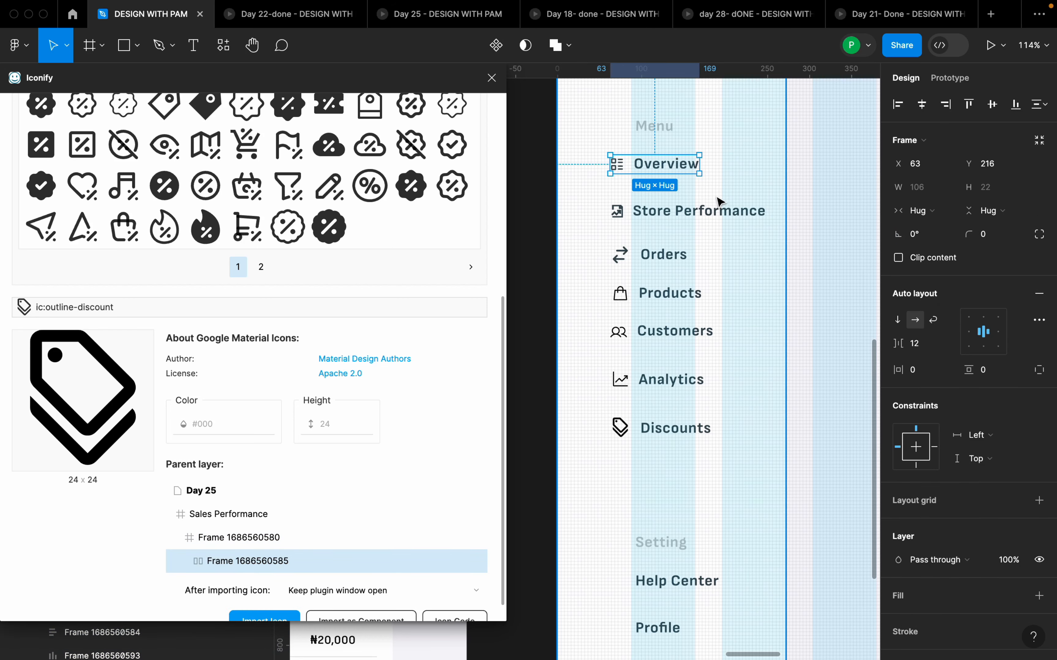
left_click(699, 211, "shift")
left_click(675, 254, "shift")
left_click(689, 293, "shift")
left_click(694, 331, "shift")
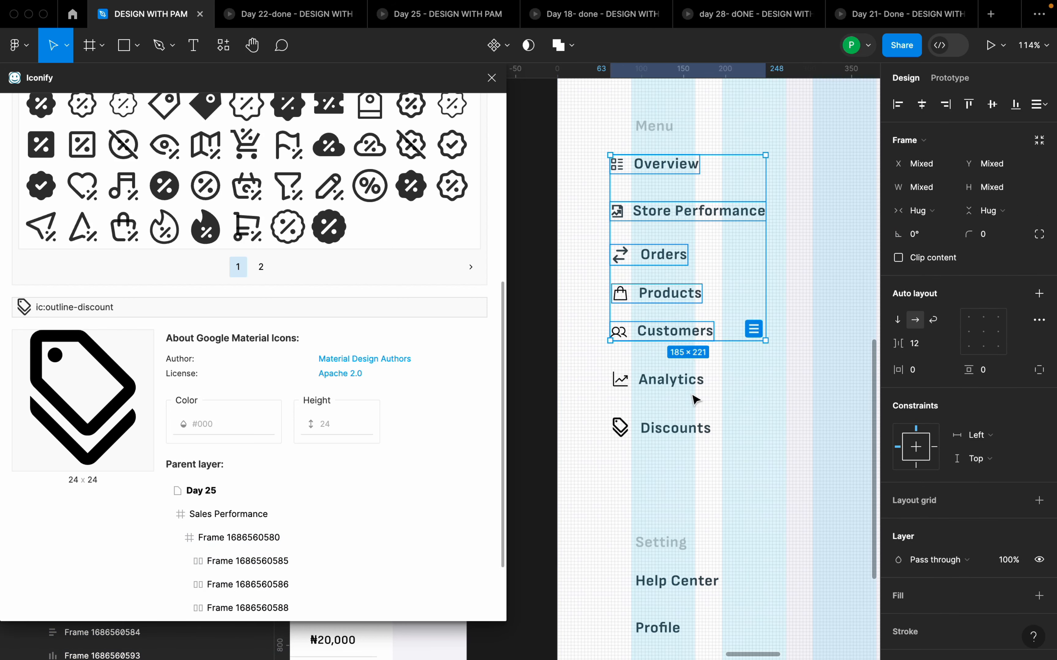
left_click(695, 380, "shift")
left_click(700, 432, "shift")
key("shift+a")
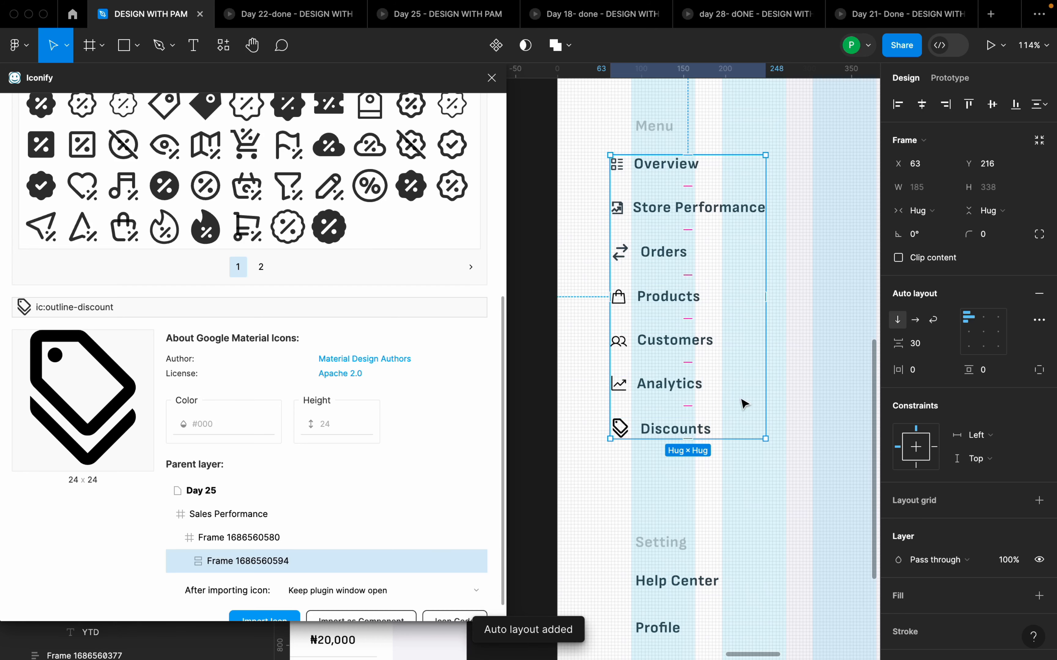
left_click(925, 346)
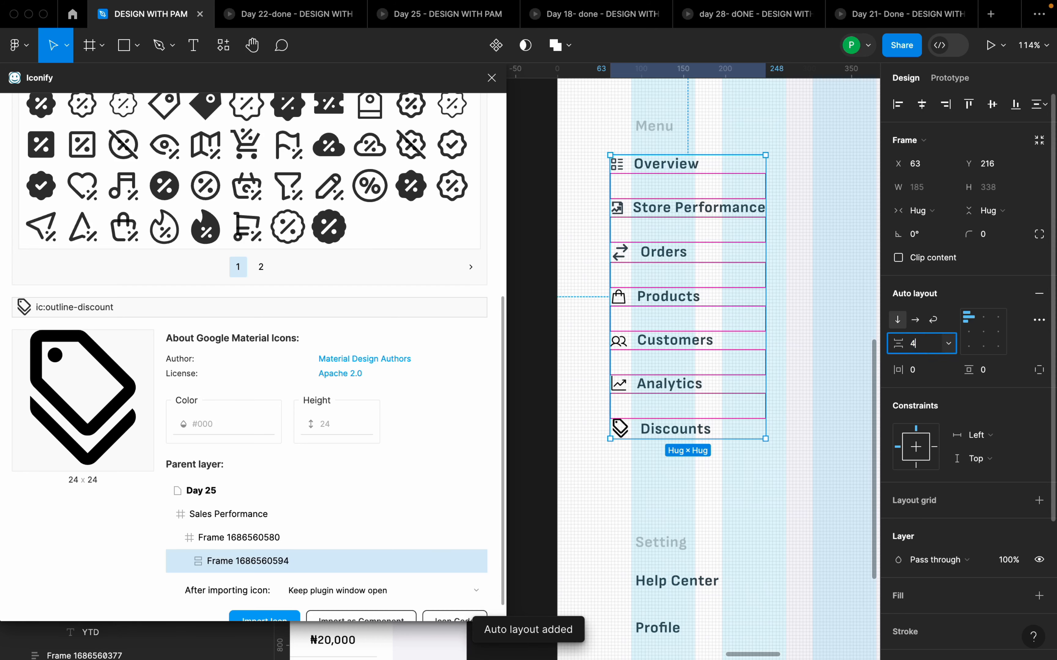
type("48")
key("Return")
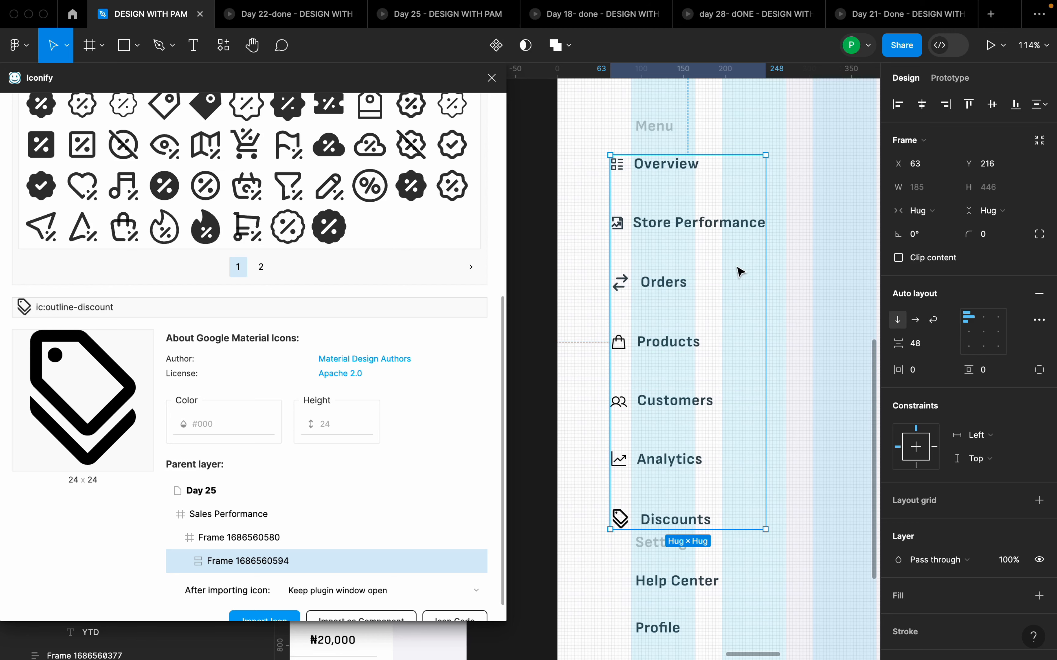
Step: Move the Setting block with Help Center and Profile down below the menu rows to X 89, Y 733
scroll(726, 264, "down", 3)
left_click(710, 472)
left_click_drag(699, 481, 700, 509)
scroll(699, 502, "down", 2)
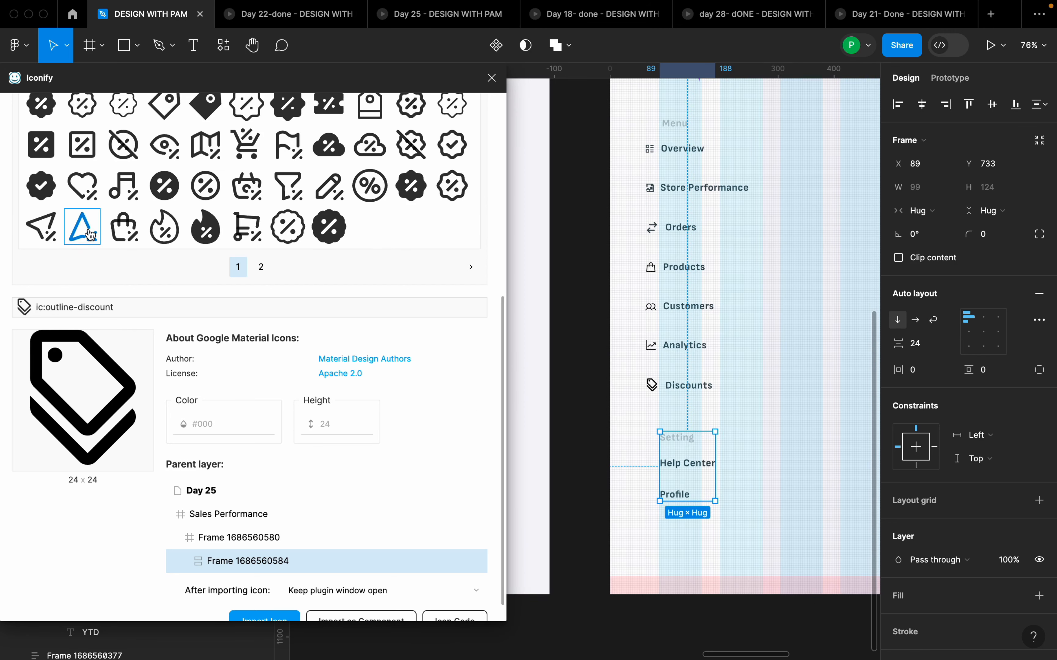
Step: Search the icon library for help center, help centre and help
scroll(176, 325, "up", 8)
double_click(142, 204)
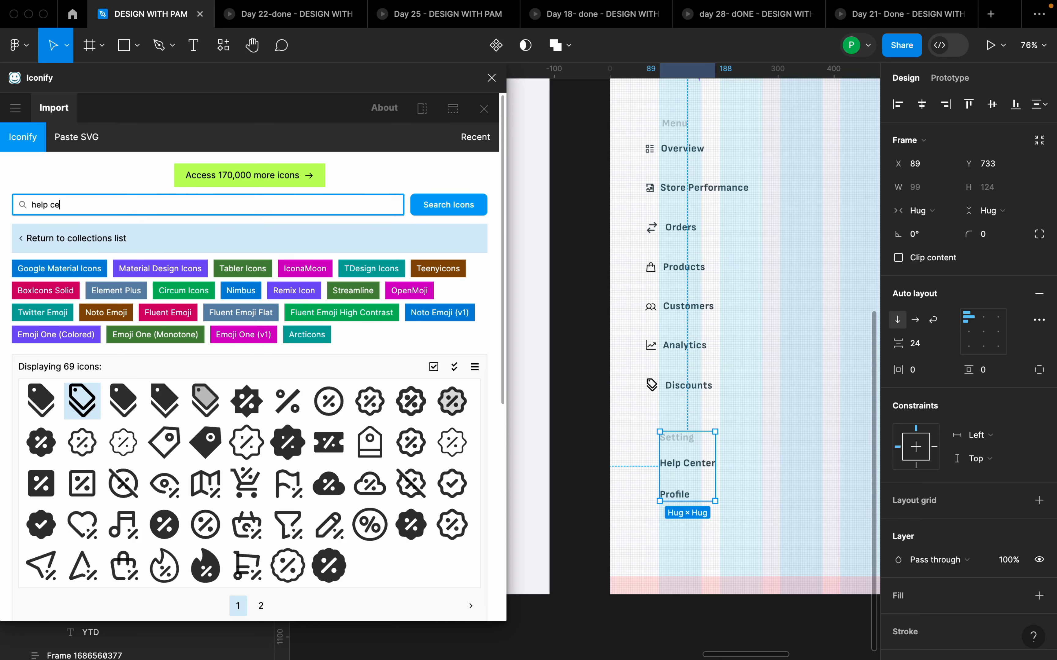
type("help center")
key("Return")
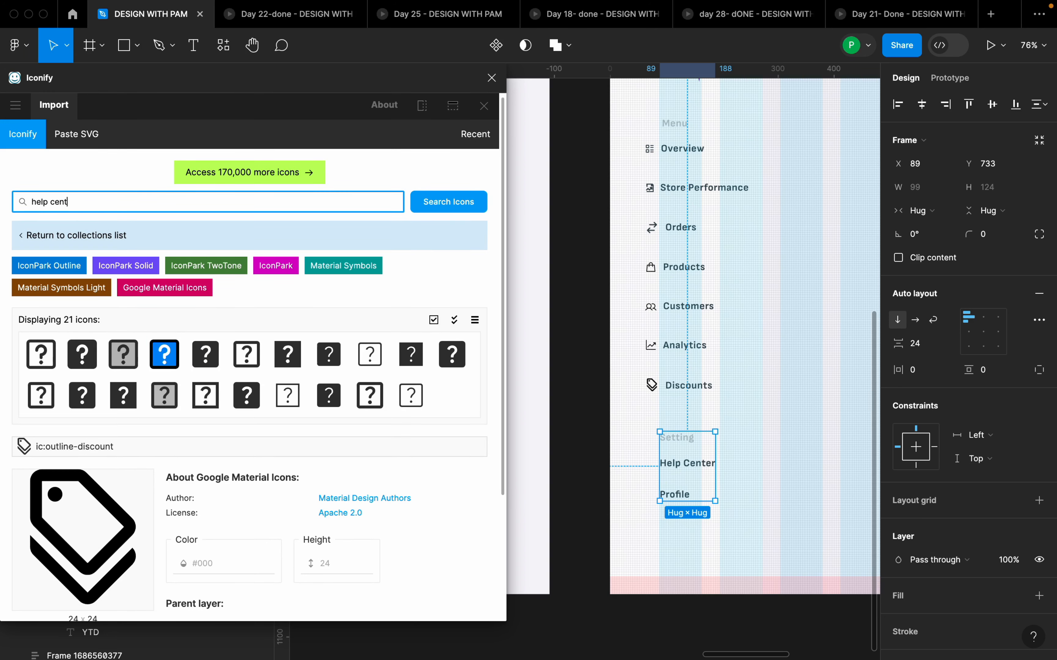
key("Return")
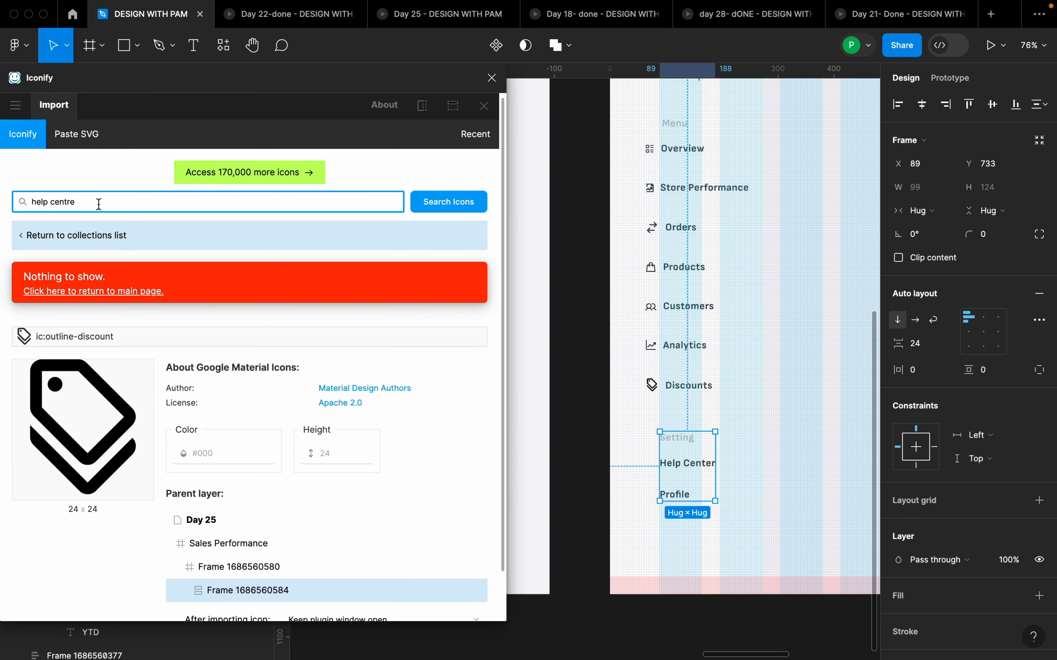
key("Return")
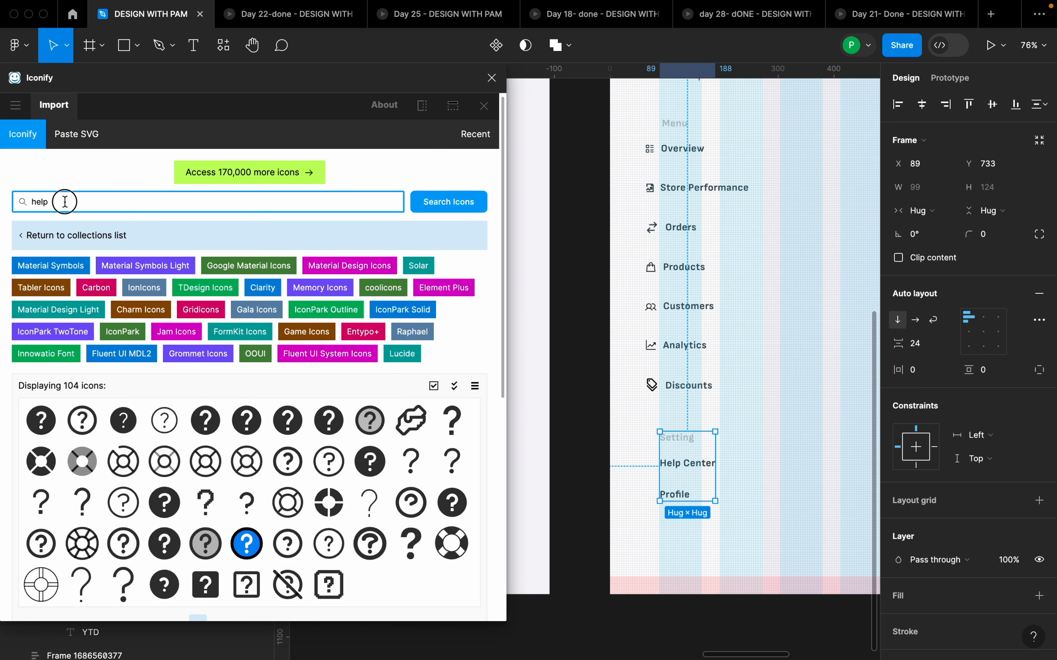
Step: Import the ri:customer-service-2-line icon from a customer service search and place it beside the Help Center label
left_click_drag(64, 202, 29, 203)
key("Return")
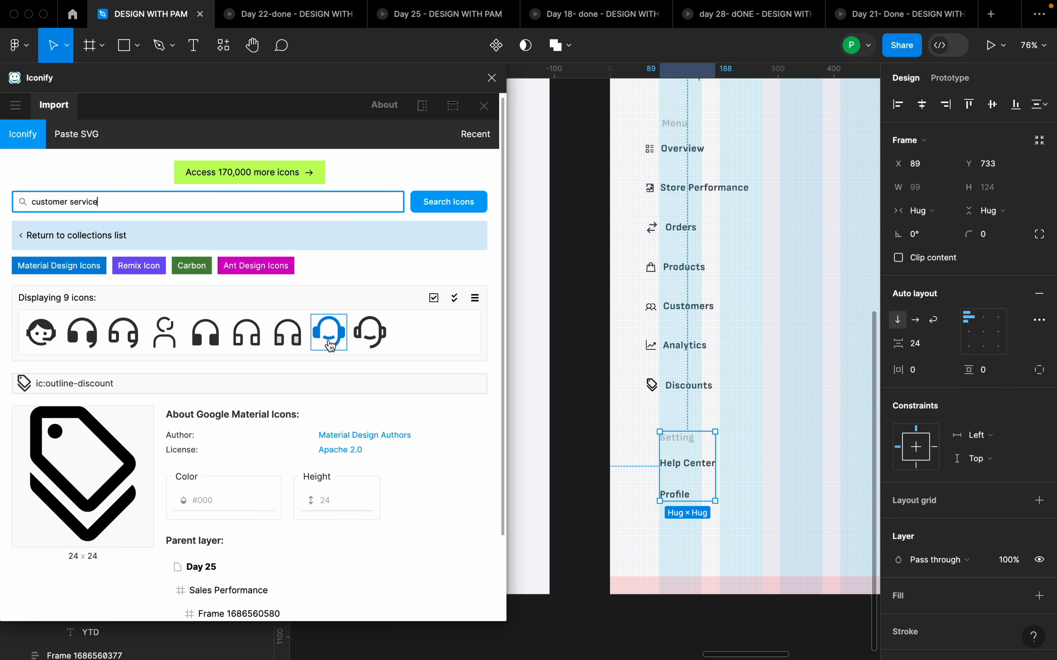
left_click(371, 333)
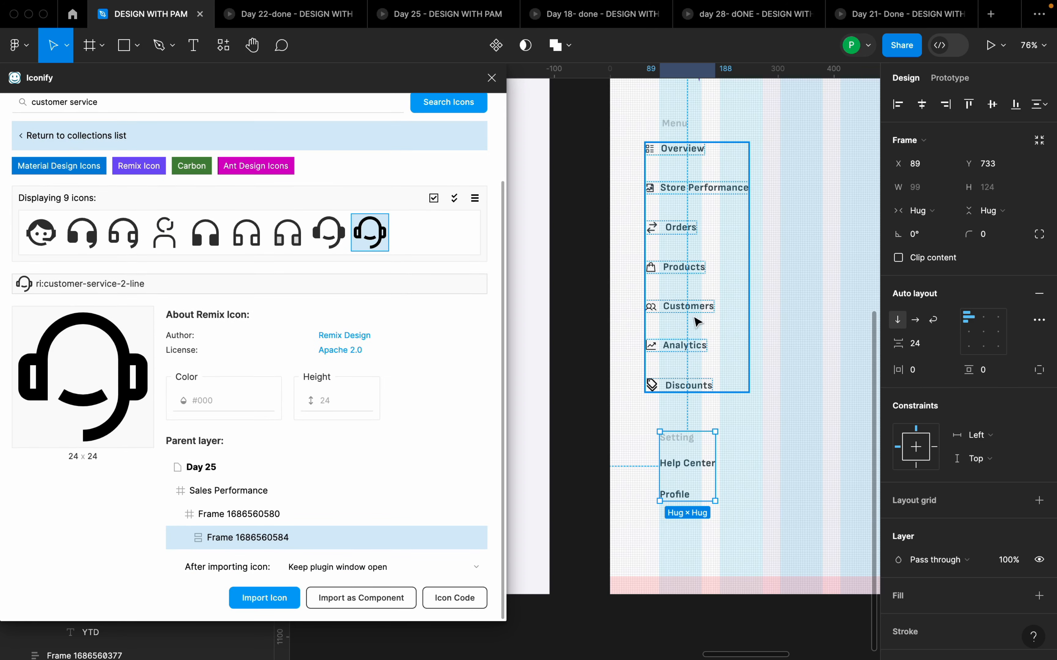
left_click(289, 607)
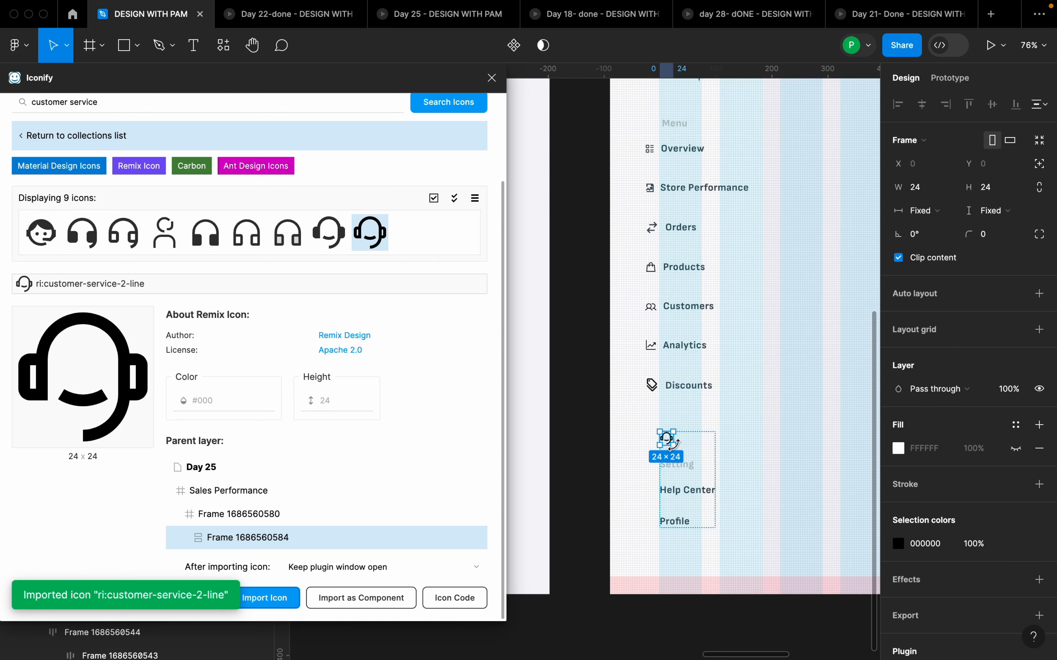
left_click_drag(667, 437, 648, 459)
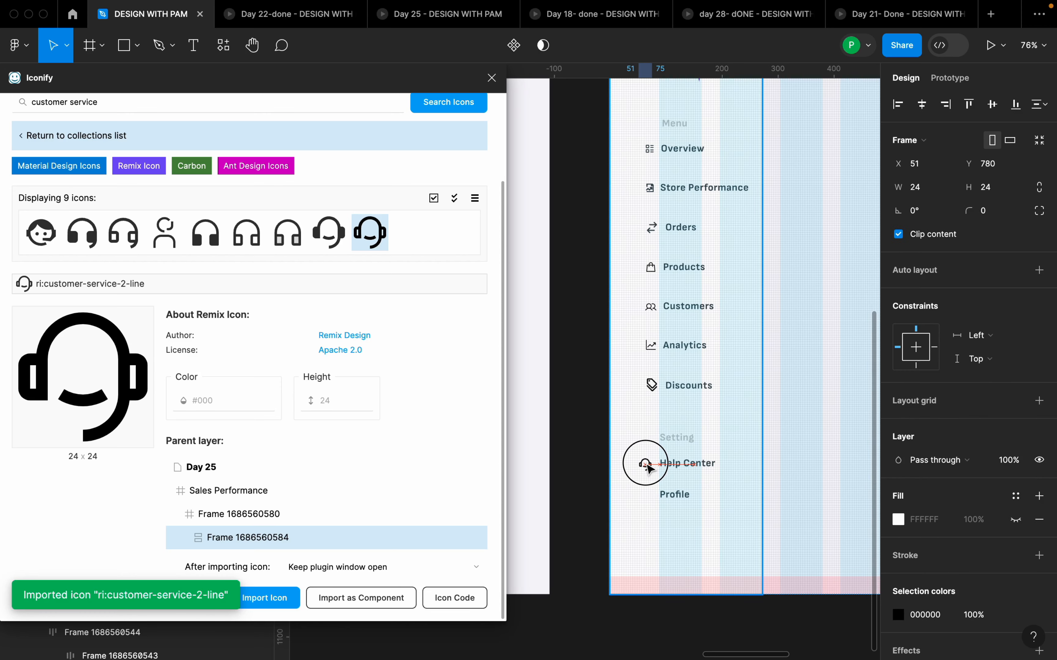
Step: Ungroup the nested auto layouts around the Setting, Help Center and Profile labels and select the Help Center label
scroll(685, 463, "up", 5)
right_click(685, 463)
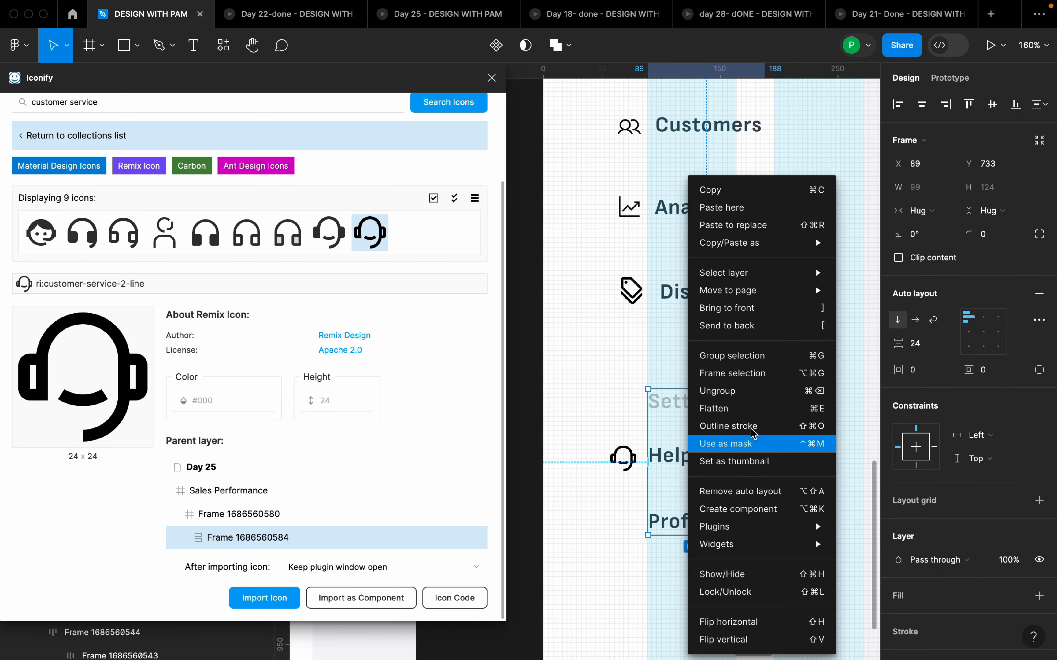
left_click(755, 394)
right_click(706, 422)
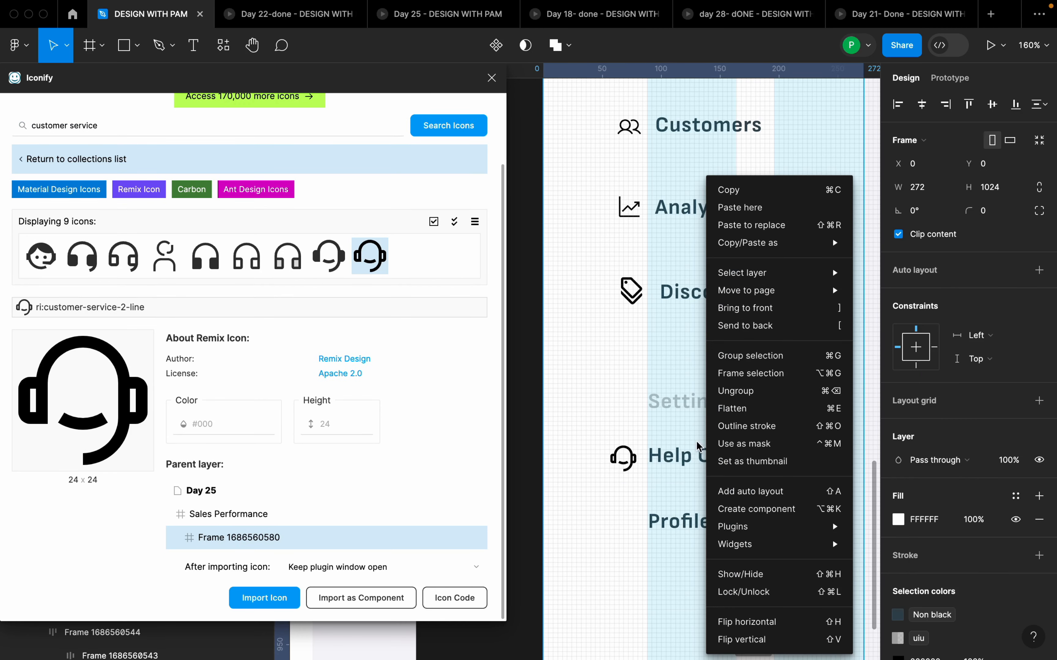
left_click(696, 442)
left_click(698, 457)
right_click(698, 462)
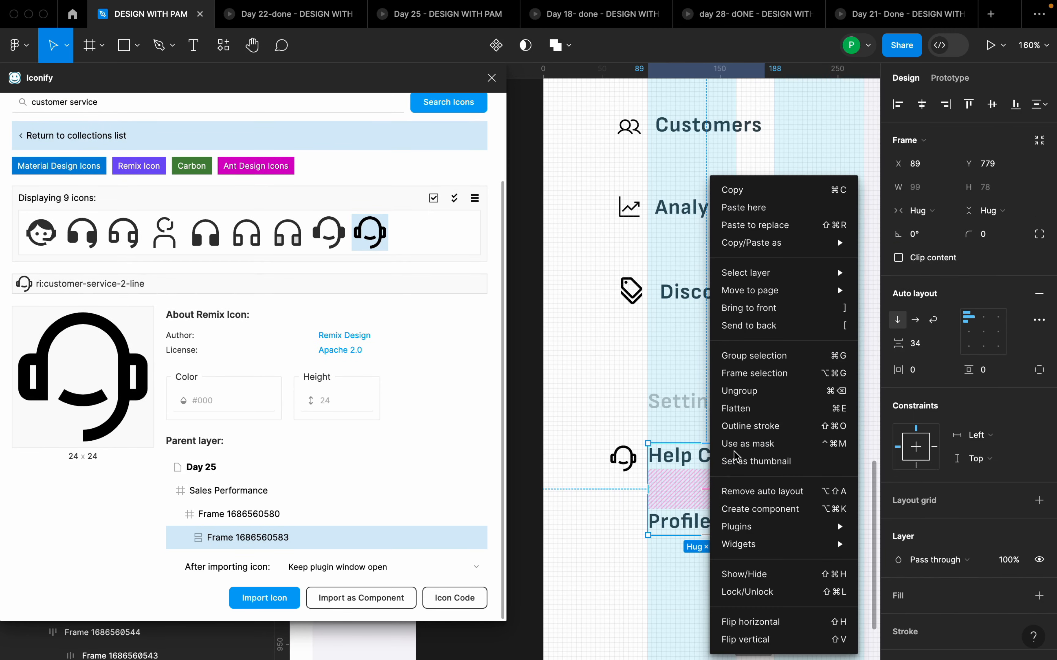
left_click(747, 395)
left_click(723, 466)
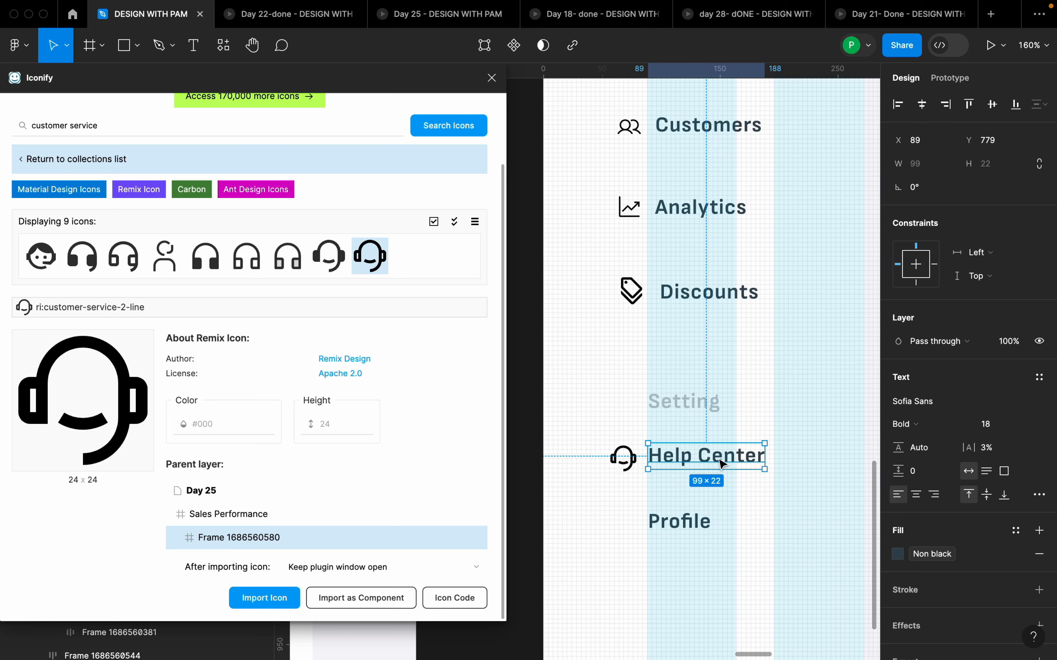
Step: Combine the headset icon and the Help Center label into one horizontal auto layout row
left_click(628, 463, "shift")
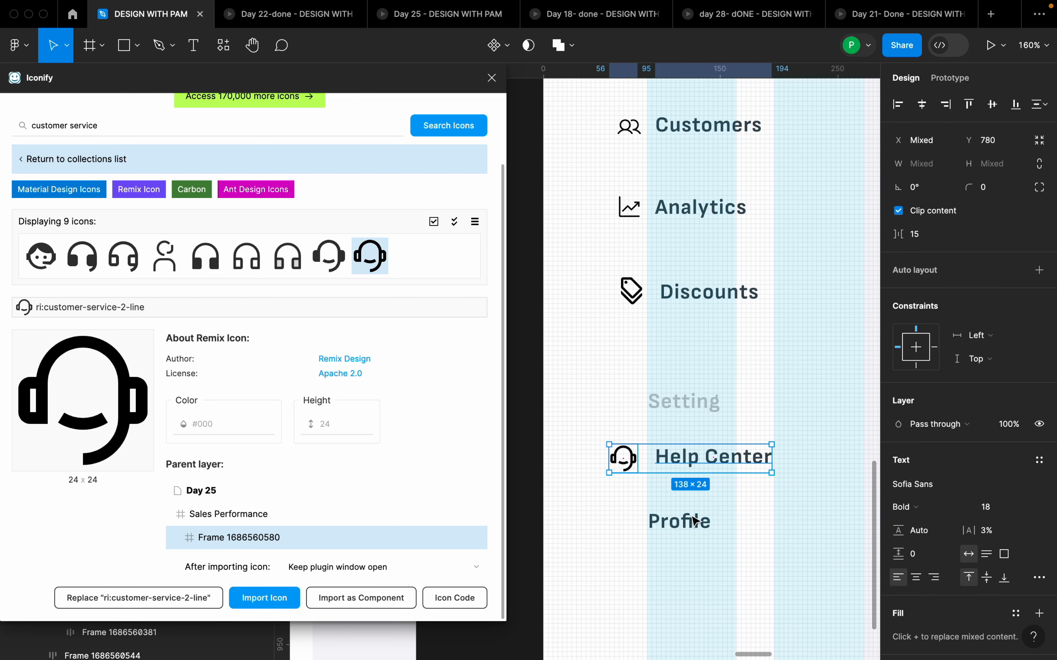
key("shift+a")
Step: Import the gg:profile icon from a profile search and place it beside the Profile label
left_click(99, 205)
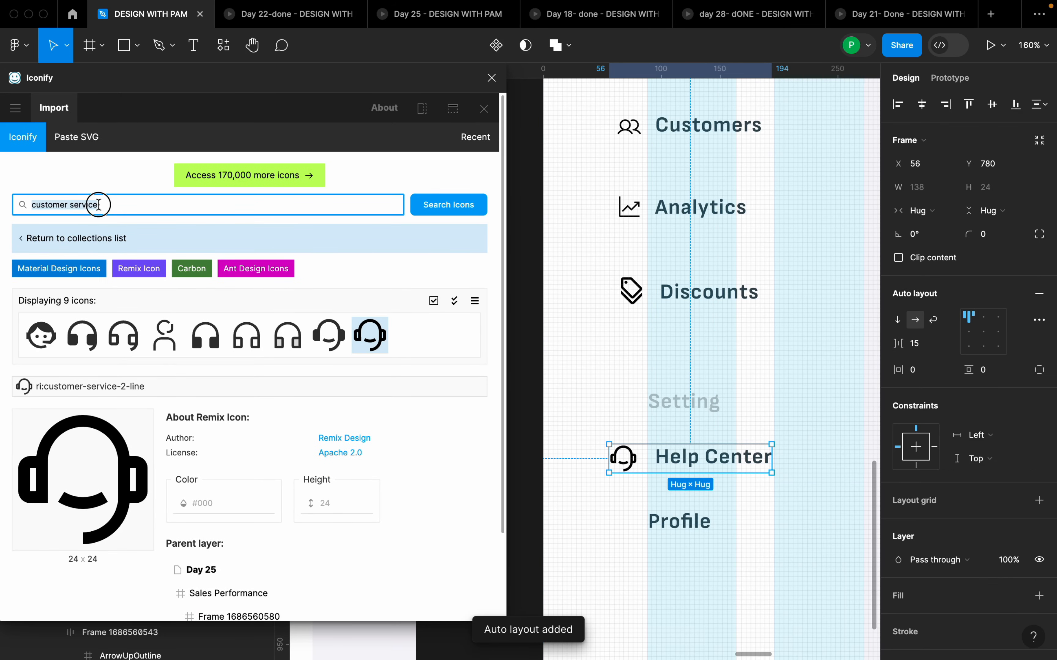
type("prof")
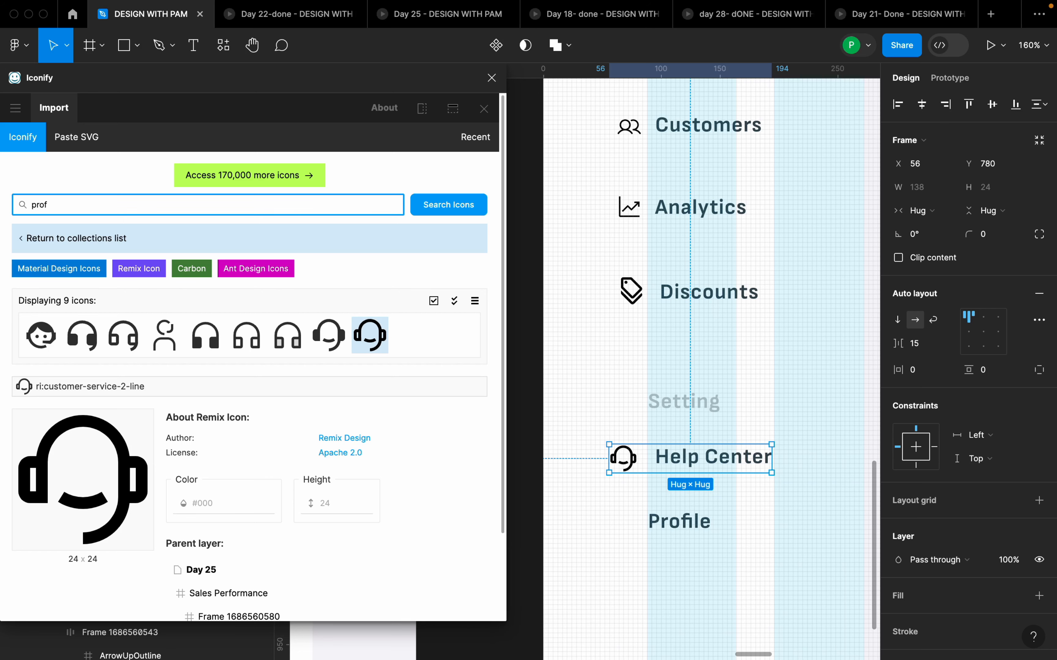
type("ile")
key("Return")
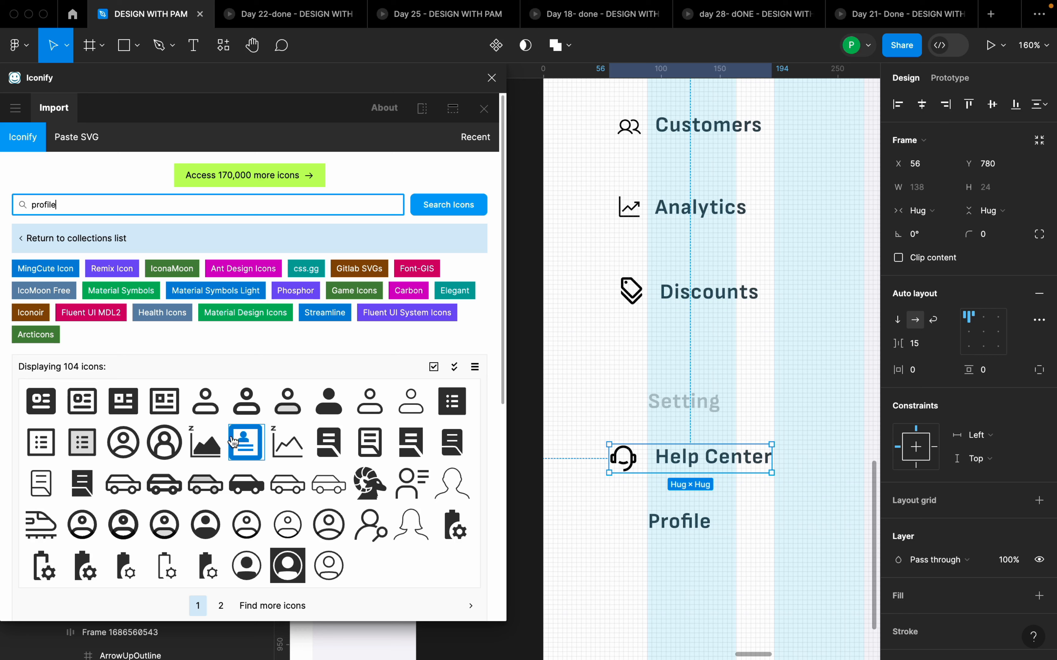
left_click(164, 443)
left_click(248, 596)
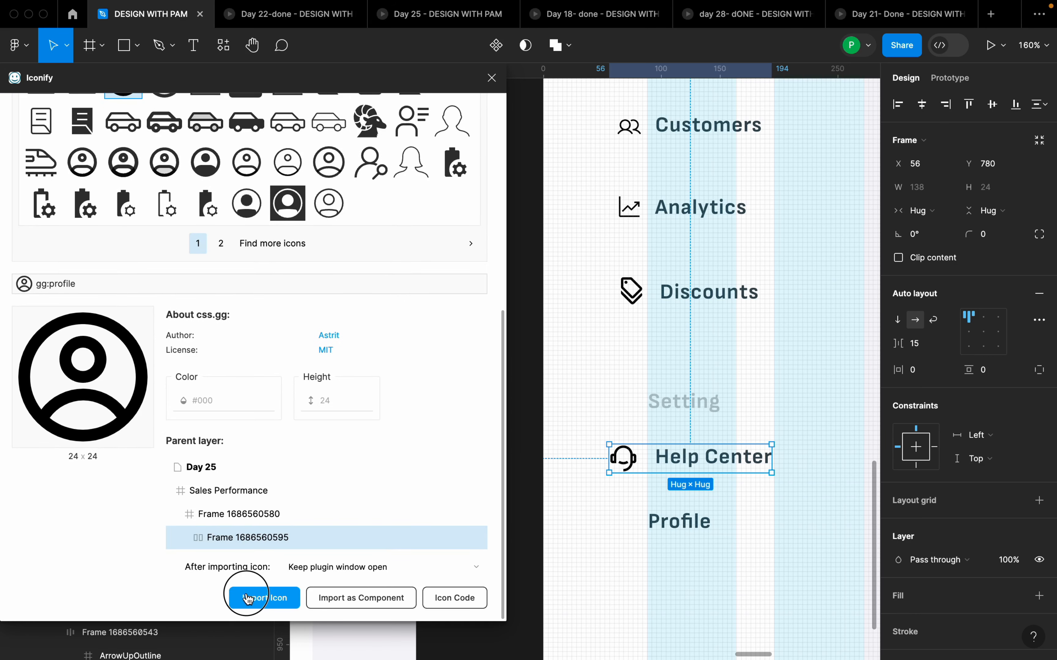
left_click_drag(629, 472, 632, 529)
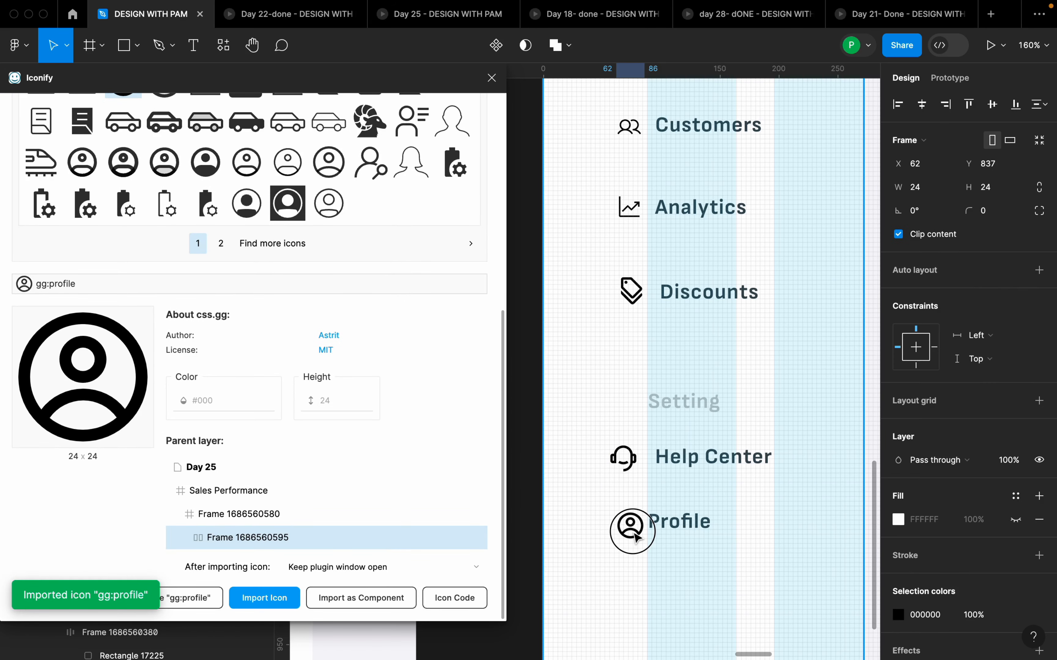
Step: Combine the profile icon and Profile label into an auto layout row with a gap of 12
left_click(667, 528, "shift")
key("shift+a")
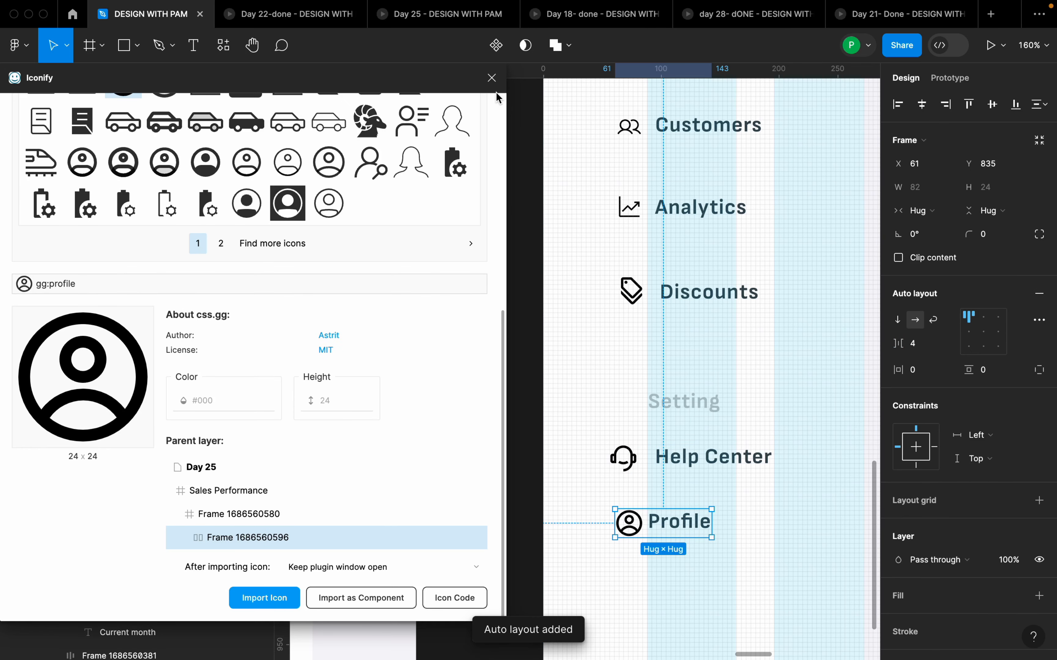
left_click(492, 78)
left_click(924, 355)
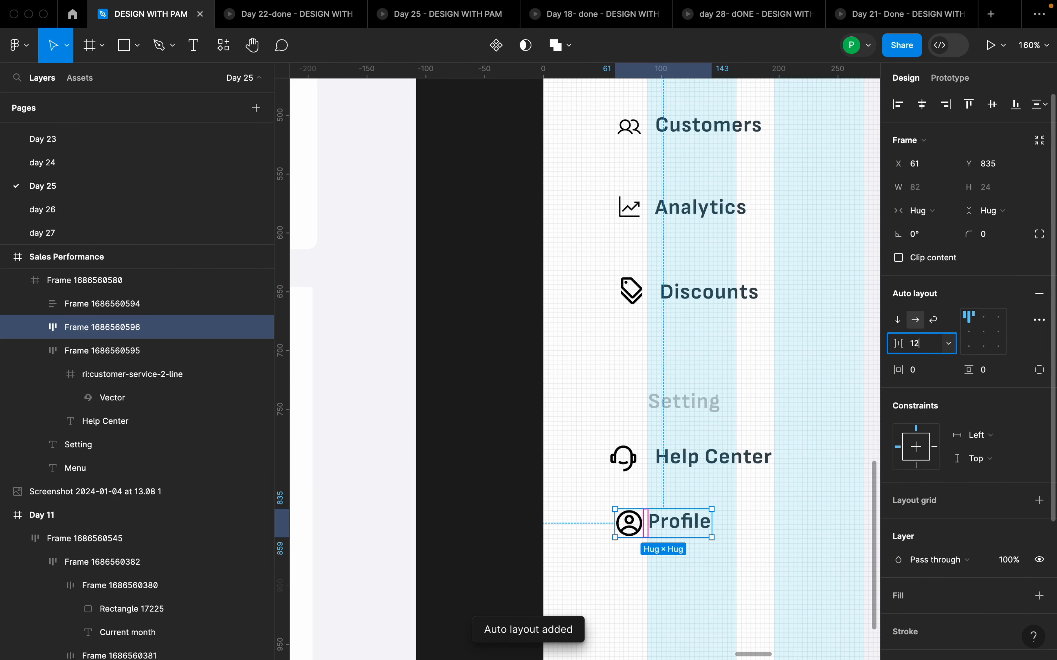
key("Return")
Step: Set the gap between the icon and label in the Help Center row to 12
left_click(738, 469)
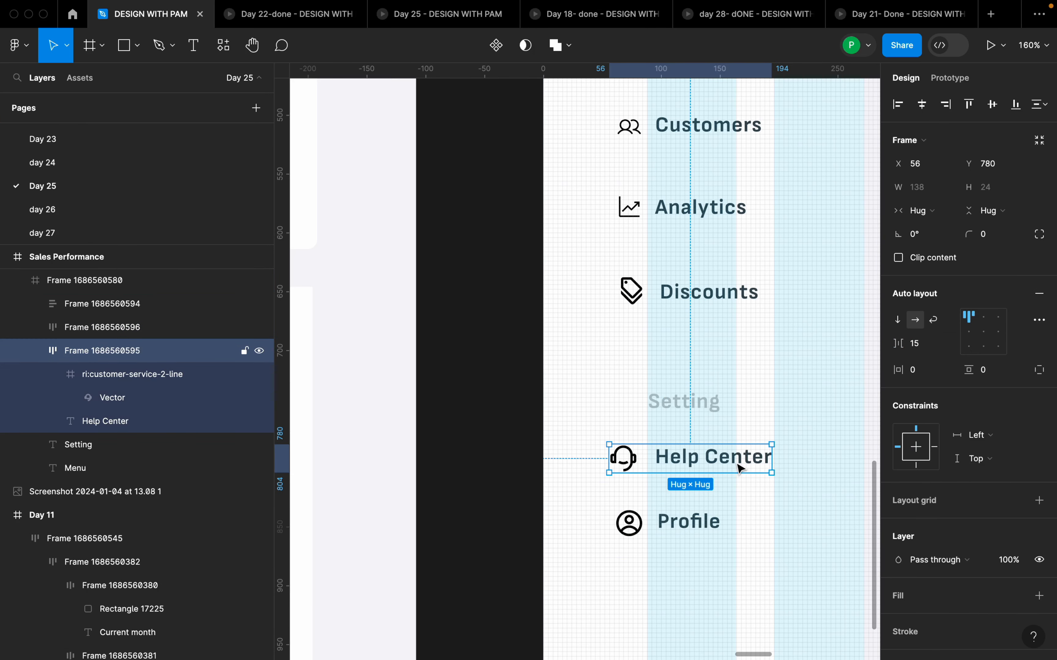
left_click(918, 348)
type("12")
key("Return")
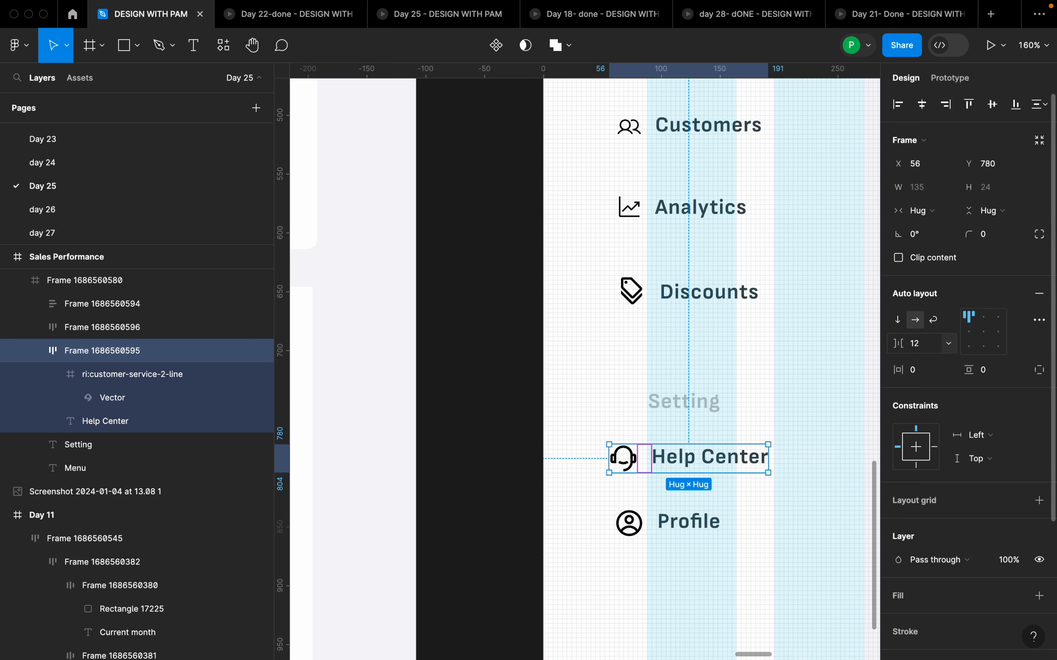
Step: Stack the Help Center and Profile rows in a vertical auto layout and move it to X 63, Y 782
left_click(706, 524, "shift")
key("shift+a")
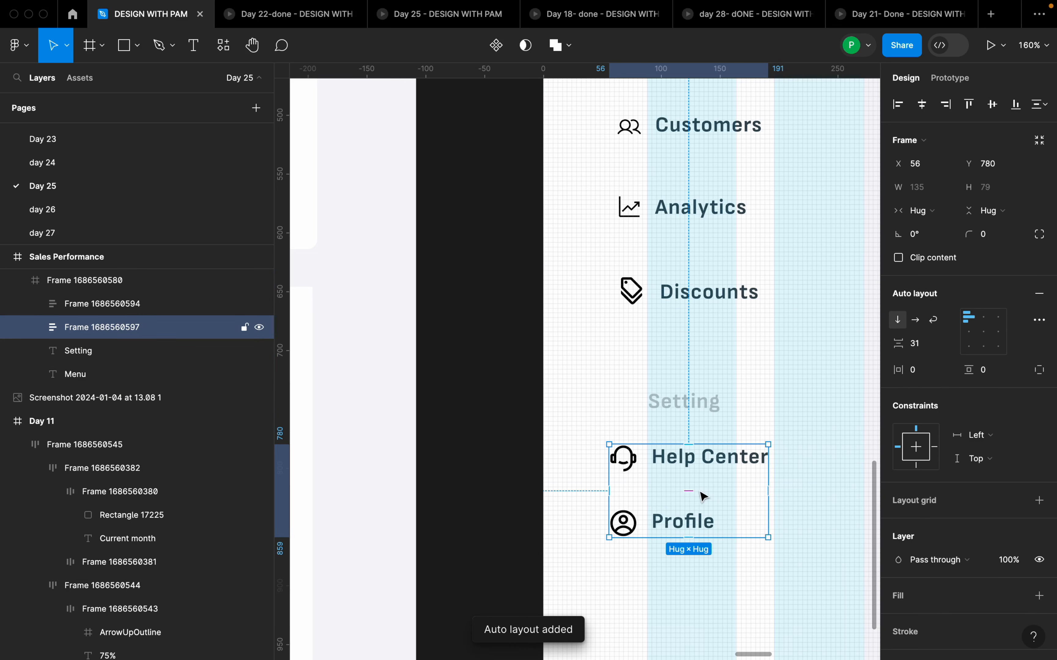
left_click_drag(717, 484, 703, 436)
Step: Wrap the Setting heading and its two rows in a vertical auto layout, aligned top left with a gap of 18
left_click(698, 414, "shift")
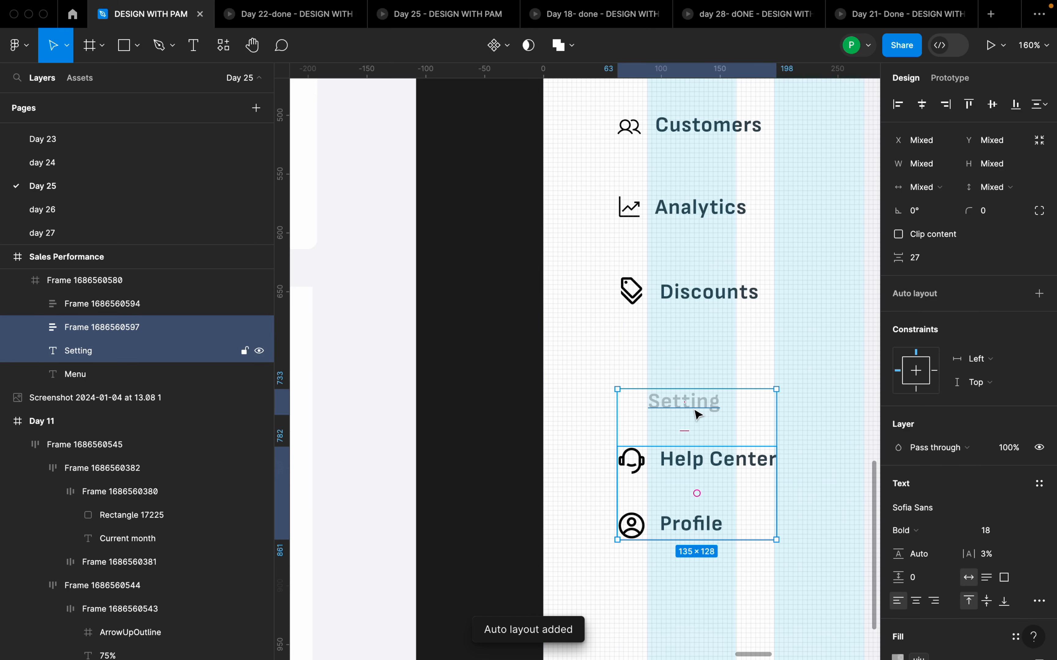
key("shift+a")
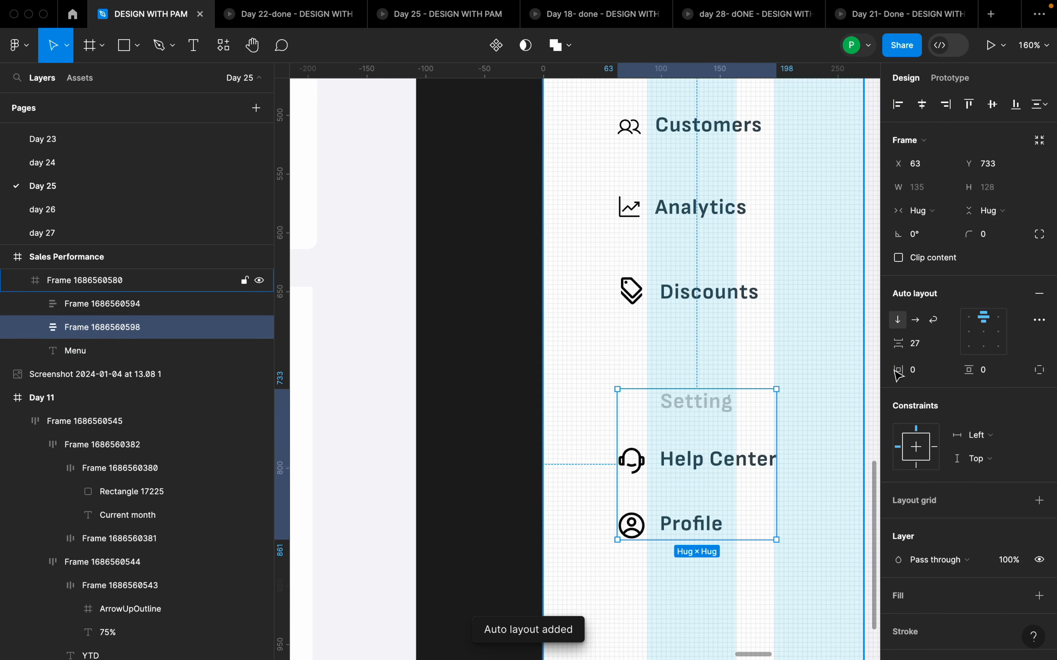
left_click(968, 325)
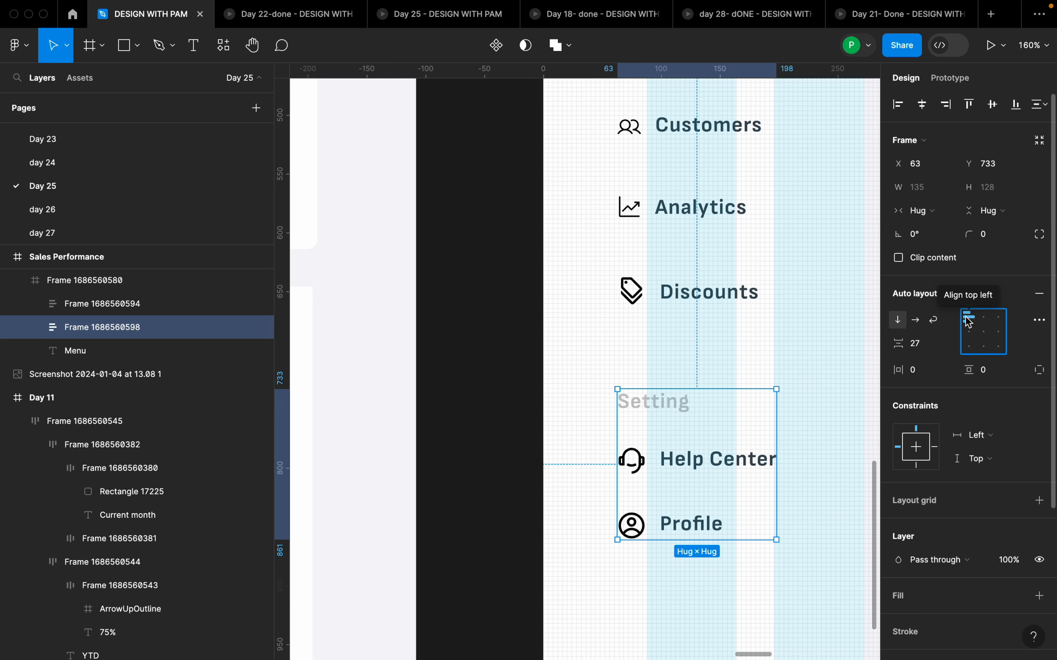
left_click(926, 346)
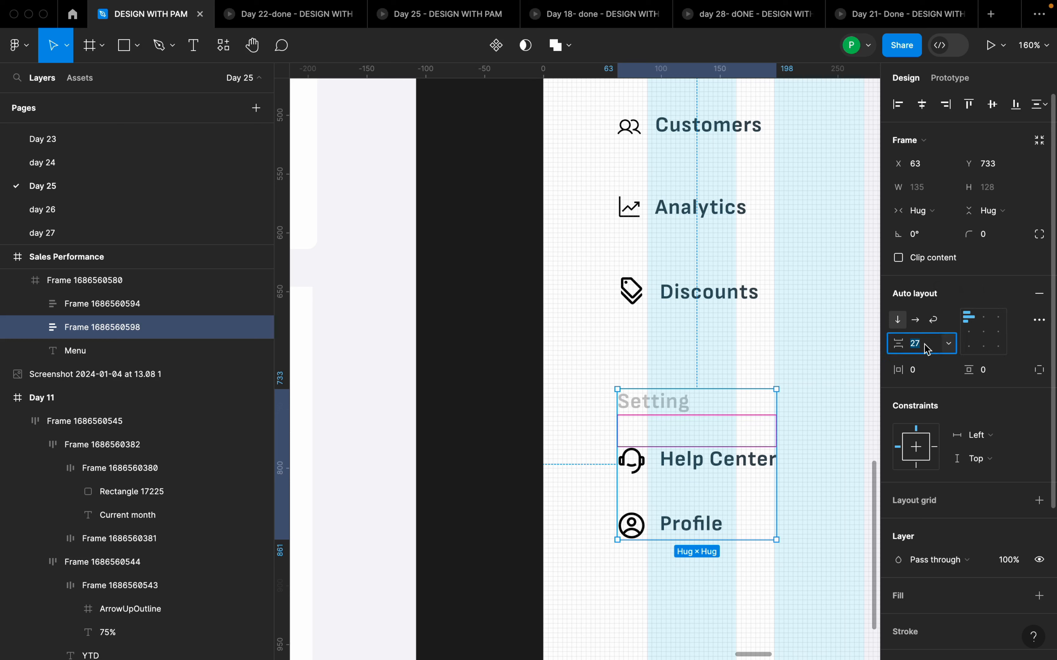
type("18")
key("Return")
Step: Wrap the Menu heading and the menu rows in a vertical auto layout with a gap of 24
left_click(780, 431)
scroll(693, 274, "down", 5)
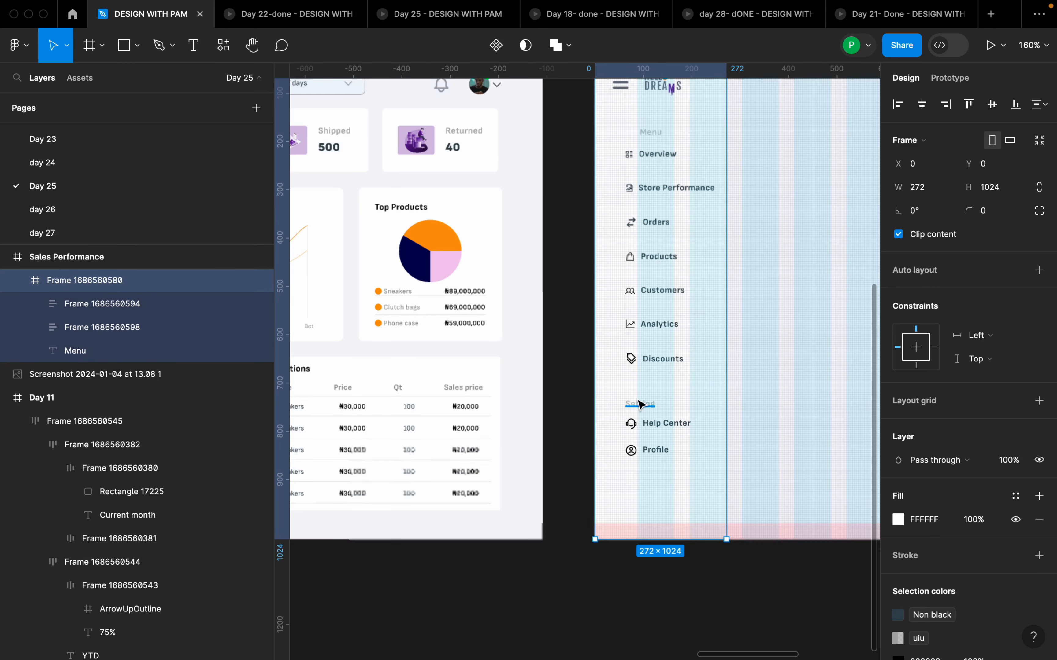
left_click(691, 274)
scroll(668, 157, "up", 4)
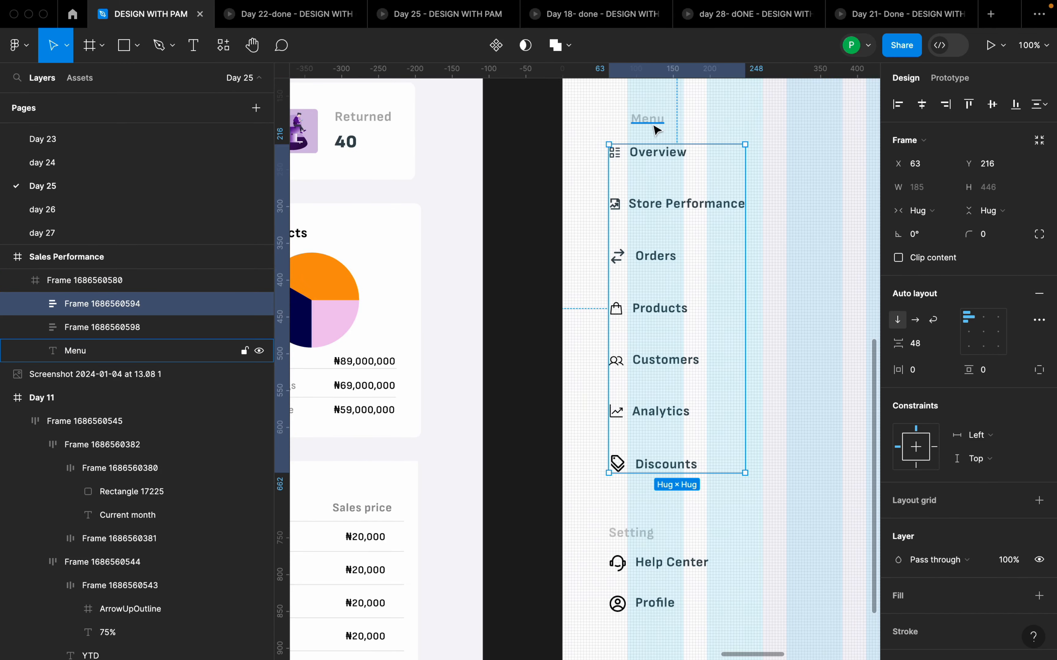
left_click(655, 128, "shift")
key("shift+a")
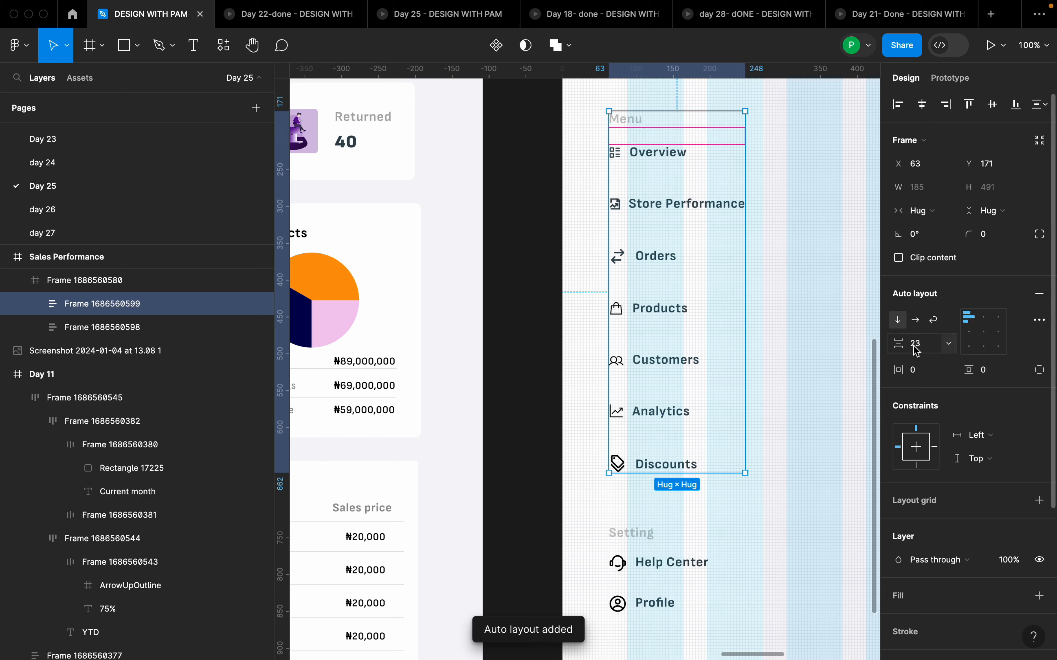
left_click(923, 345)
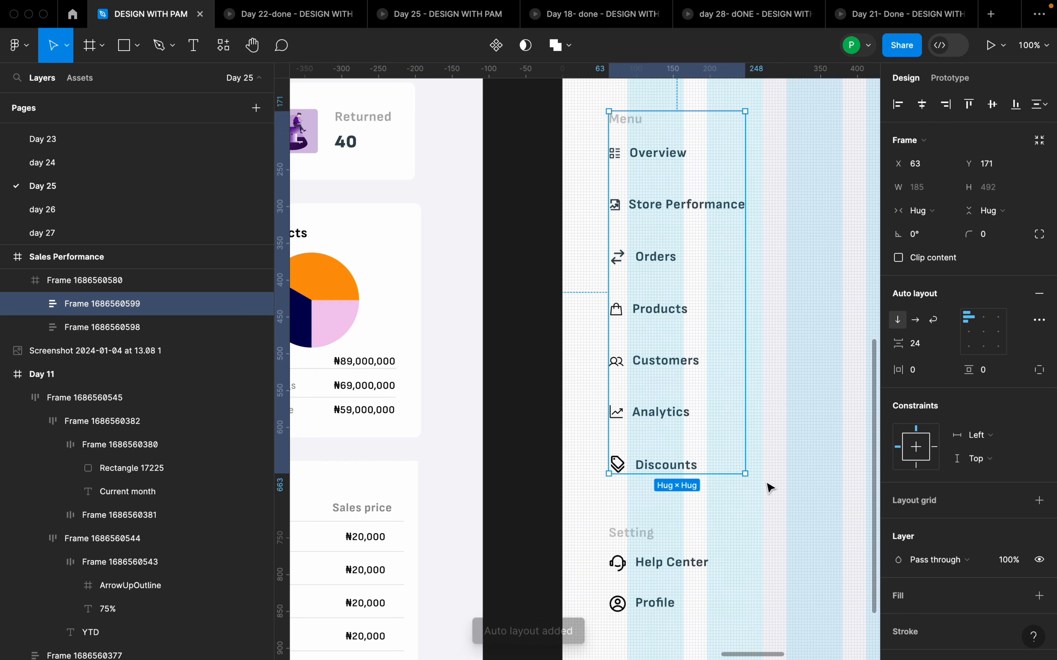
Step: Set the vertical gap of the Setting block's auto layout to 24
left_click(672, 581)
left_click(928, 348)
type("2")
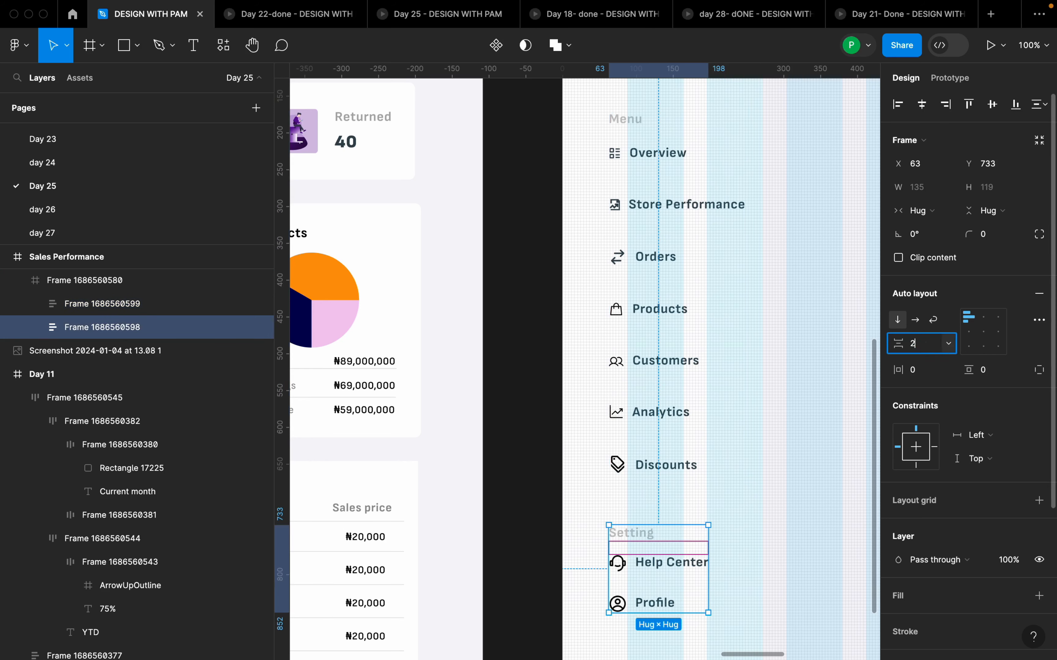
type("4")
key("Return")
Step: Combine the Menu and Setting blocks into one vertical auto layout with a gap of 48
scroll(522, 437, "down", 3)
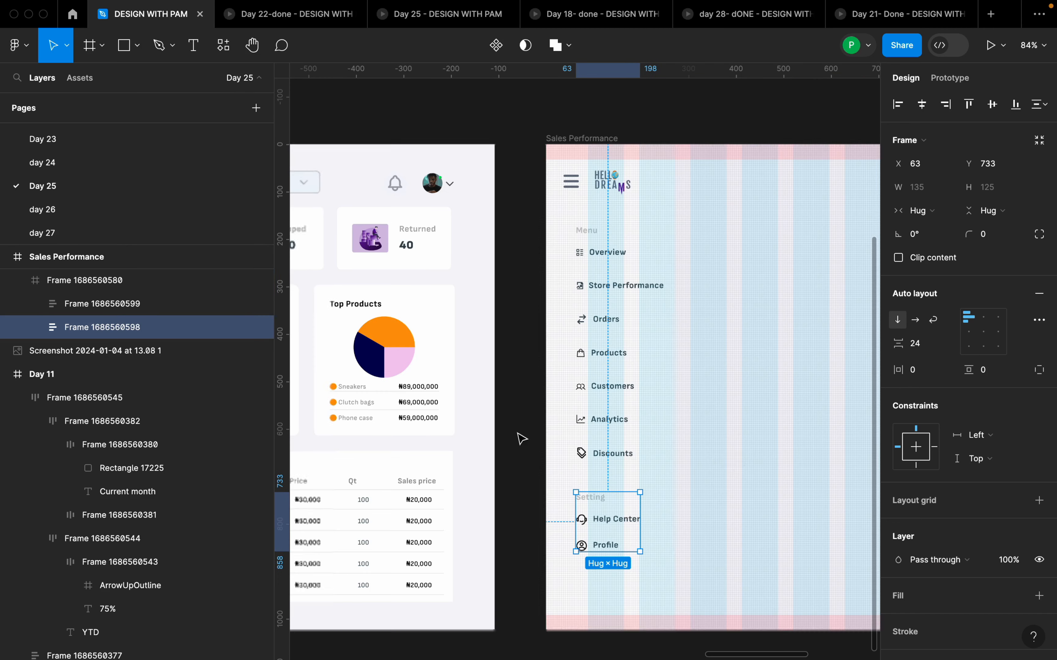
left_click(618, 368)
left_click(634, 519, "shift")
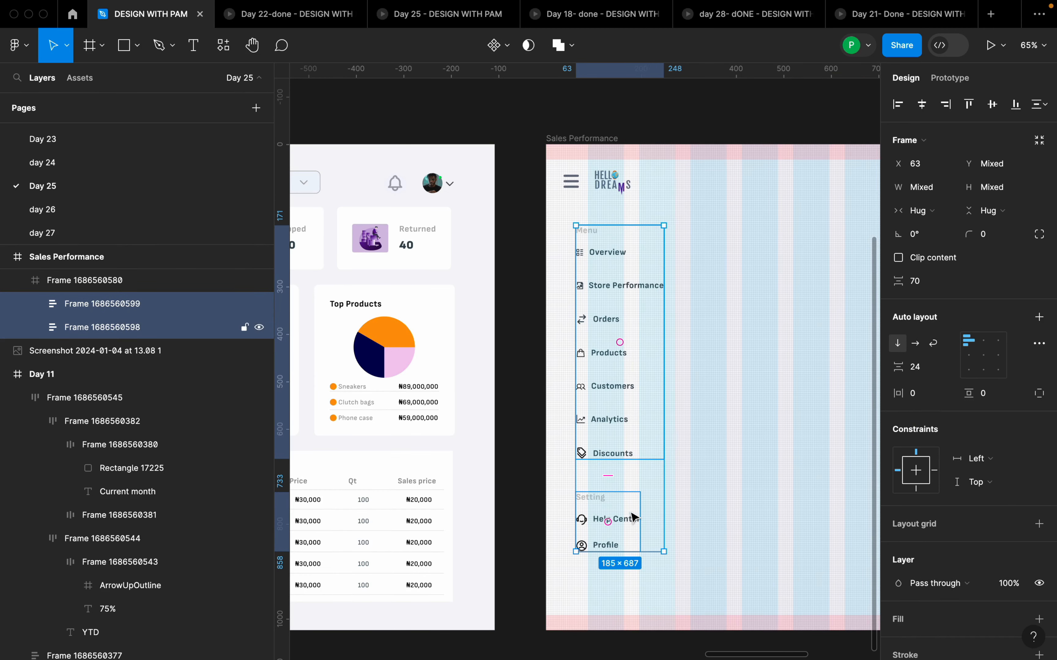
key("shift+a")
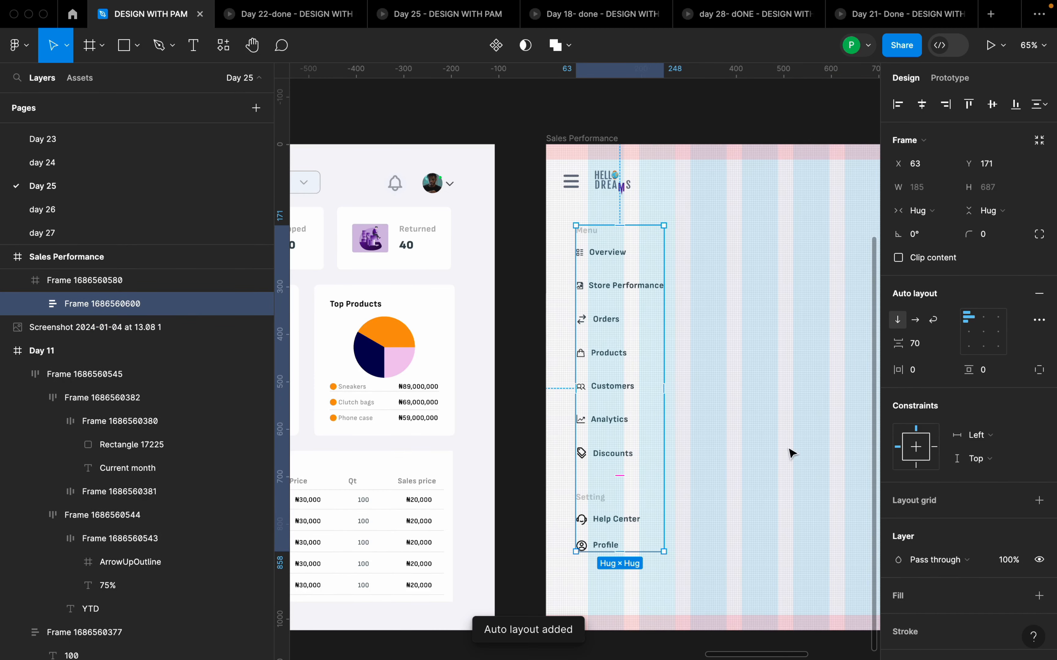
left_click(924, 349)
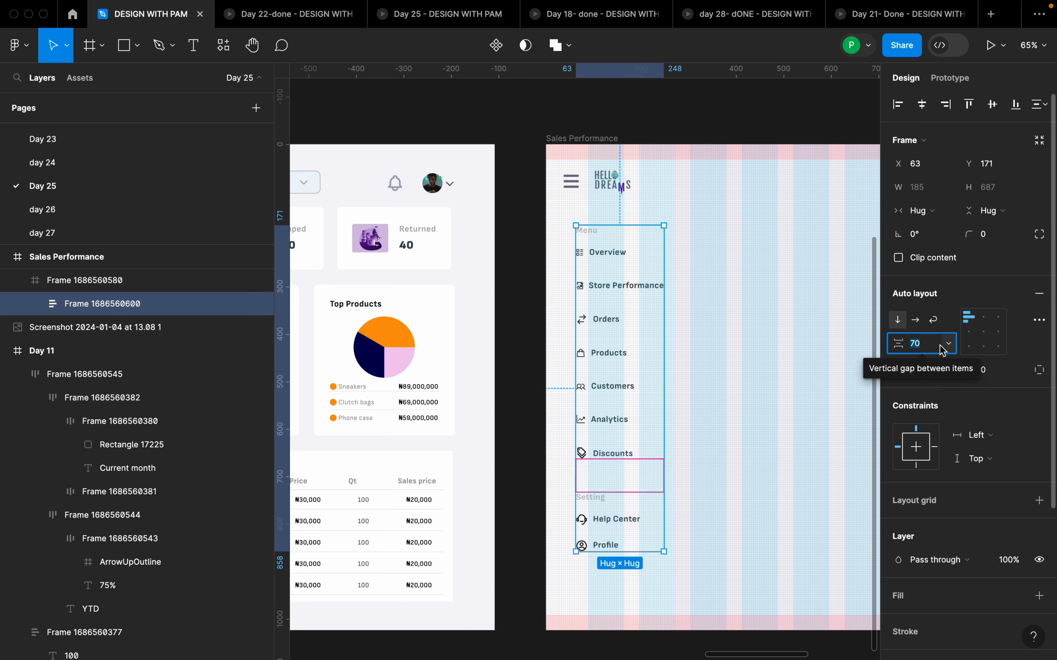
type("4")
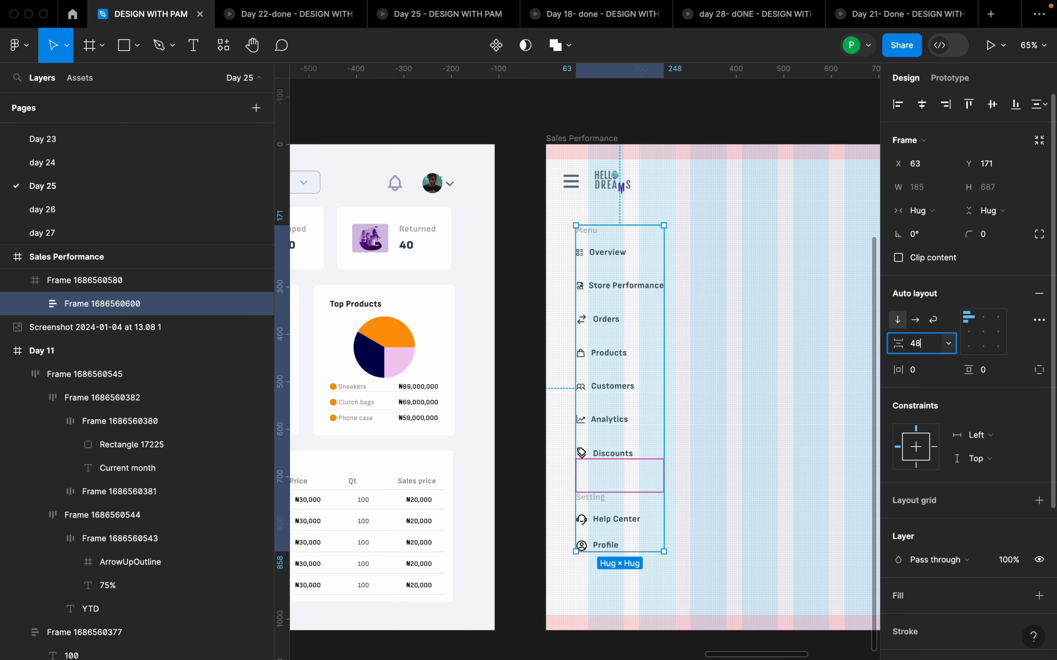
type("8")
key("Return")
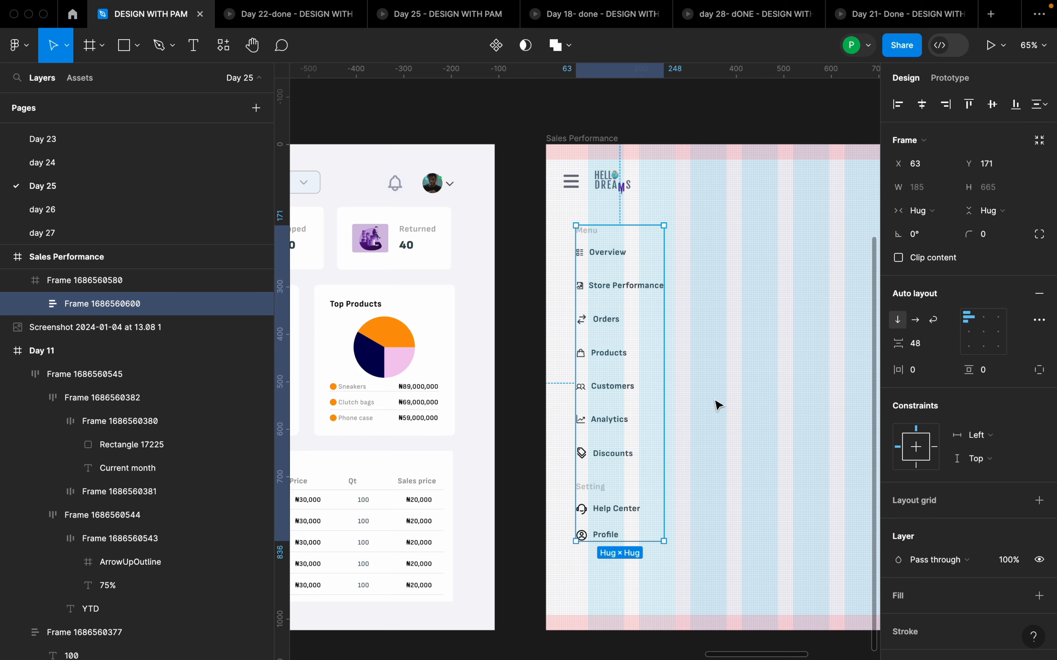
Step: Center the combined menu stack horizontally within the sidebar frame
left_click(922, 104)
scroll(643, 269, "down", 3)
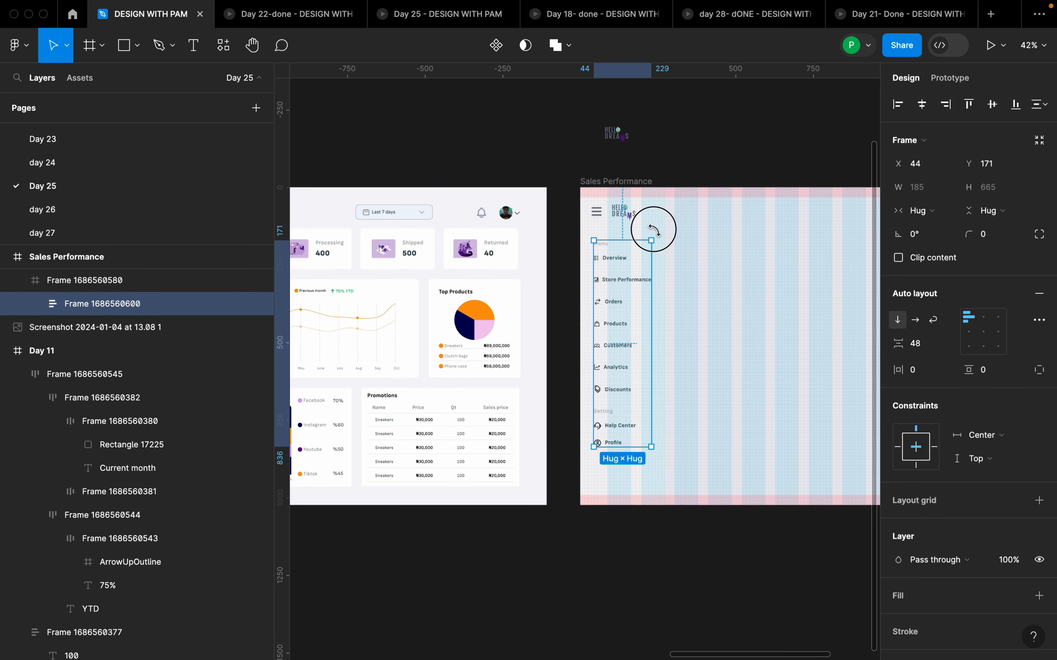
left_click(659, 215)
Step: Compare the Sales Performance sidebar with the Day 11 dashboard and examine Day 11's search bar, date filter and cards
scroll(587, 300, "down", 4)
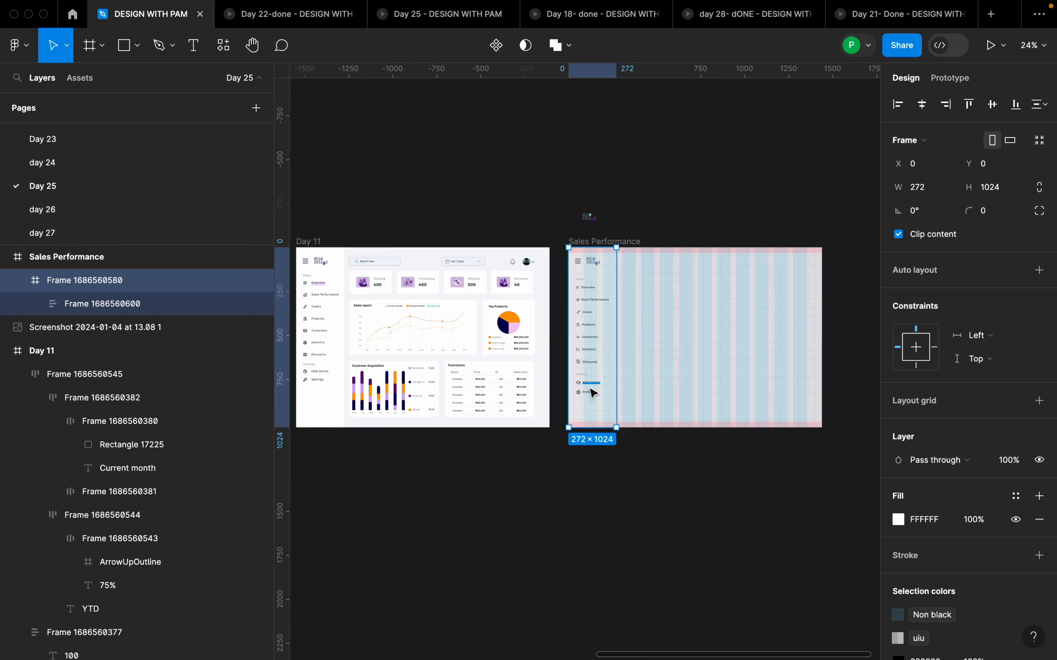
scroll(569, 407, "up", 4)
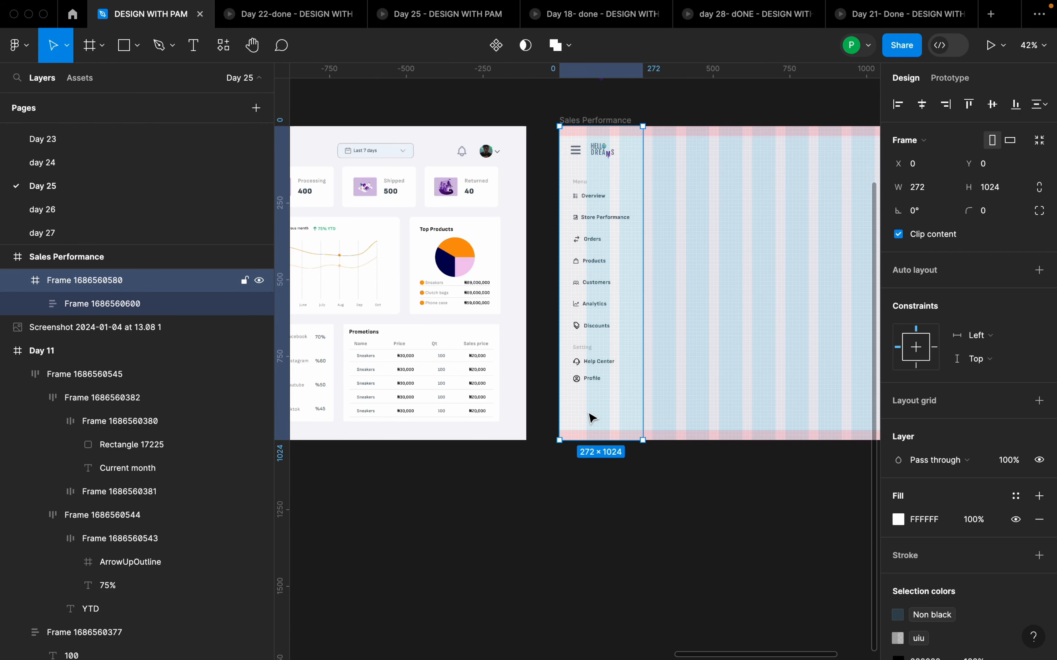
scroll(591, 417, "down", 4)
scroll(746, 337, "up", 1)
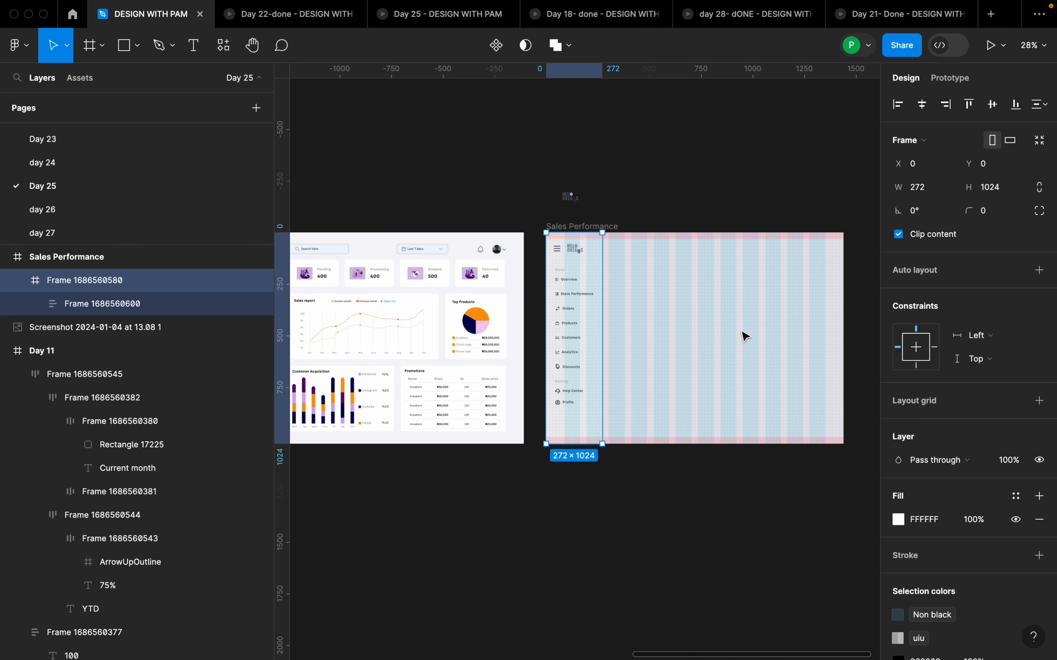
left_click(672, 335)
scroll(612, 330, "up", 5)
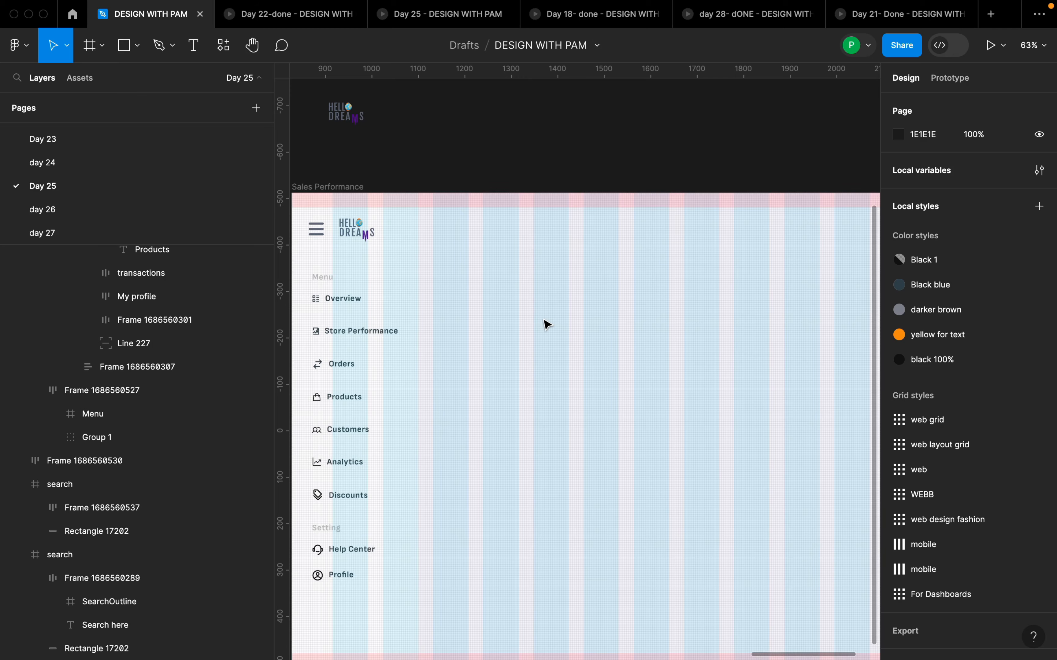
scroll(555, 315, "down", 5)
scroll(414, 375, "up", 5)
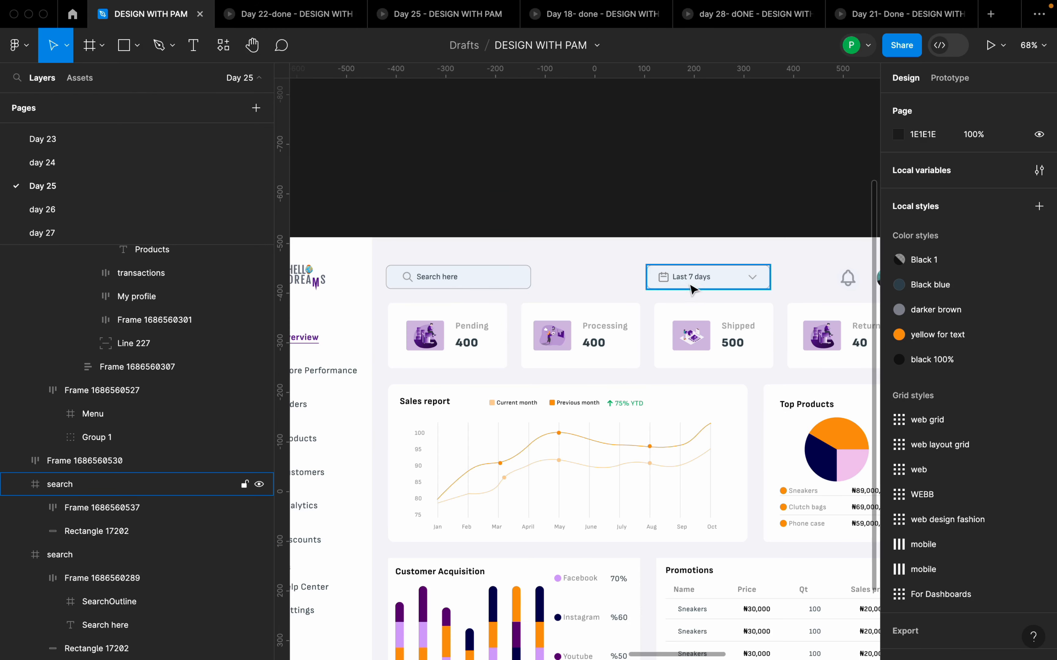
scroll(529, 257, "down", 3)
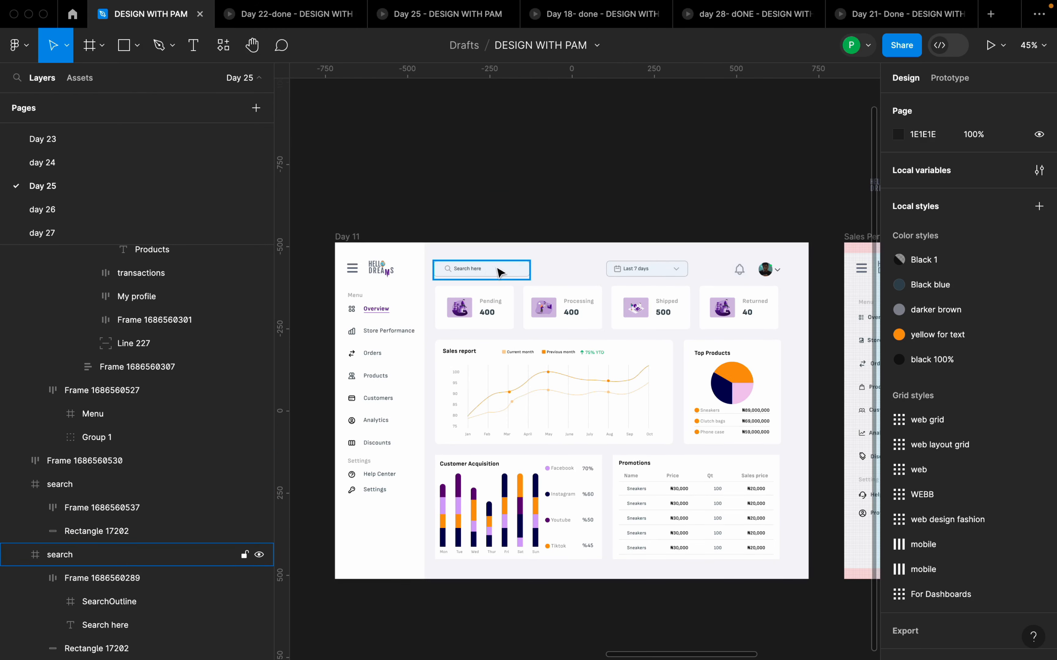
scroll(415, 240, "down", 5)
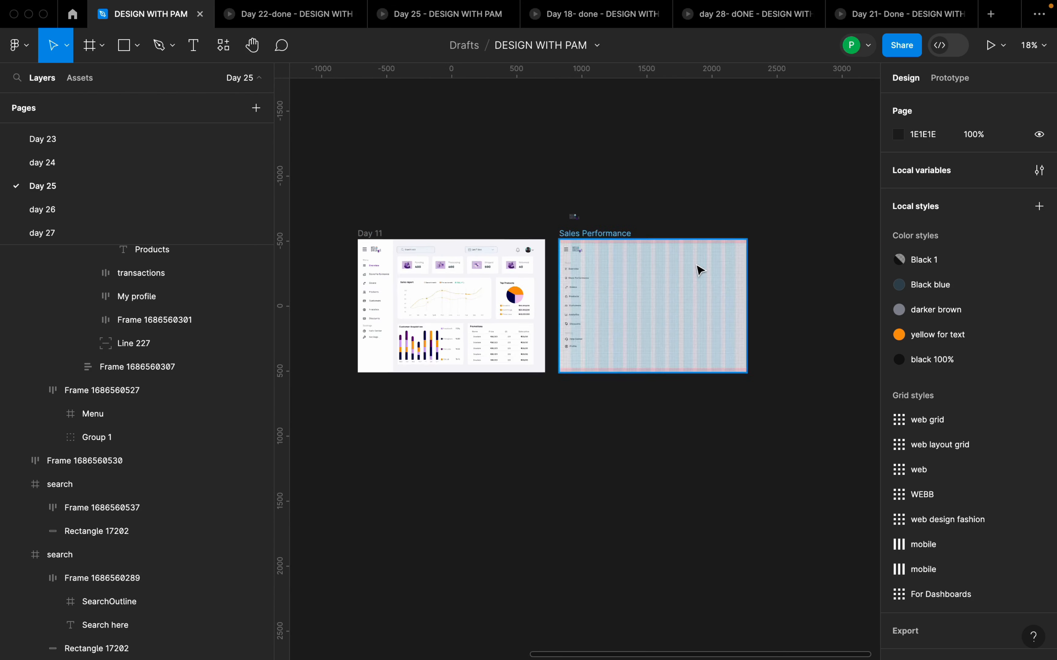
Step: Add the text "Search" in the main area of the Sales Performance frame
scroll(668, 267, "up", 5)
key("t")
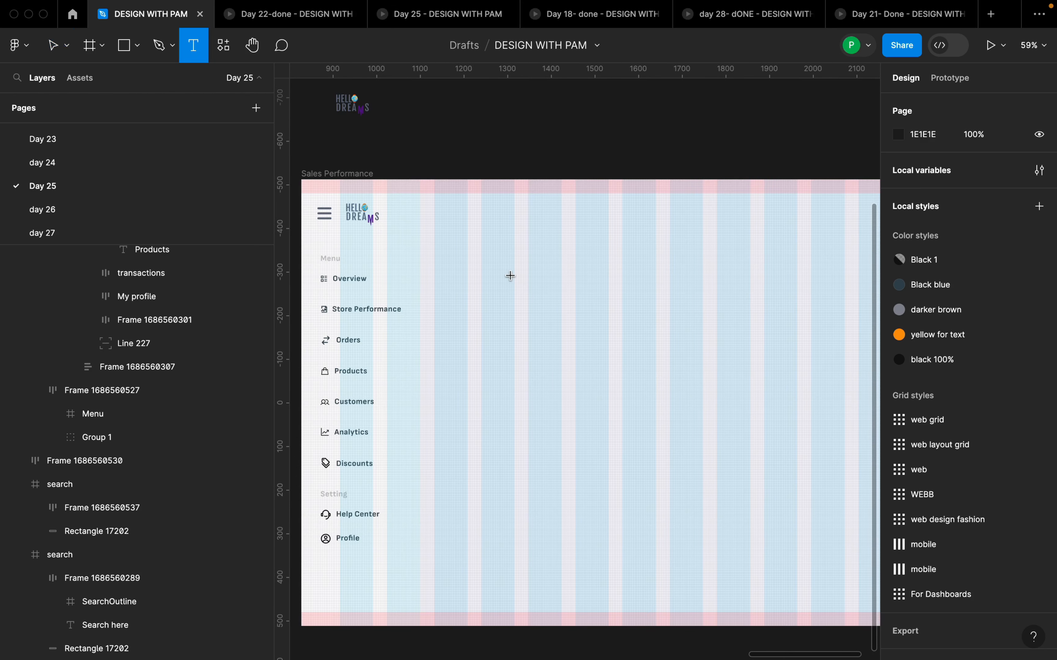
left_click(511, 278)
type("Search")
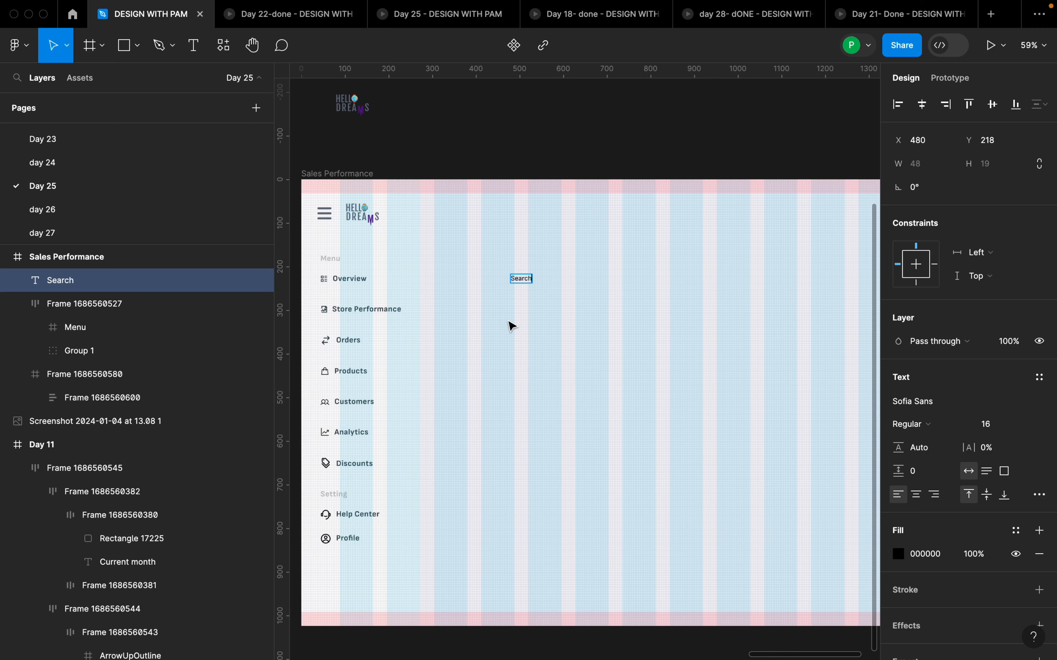
key("Escape")
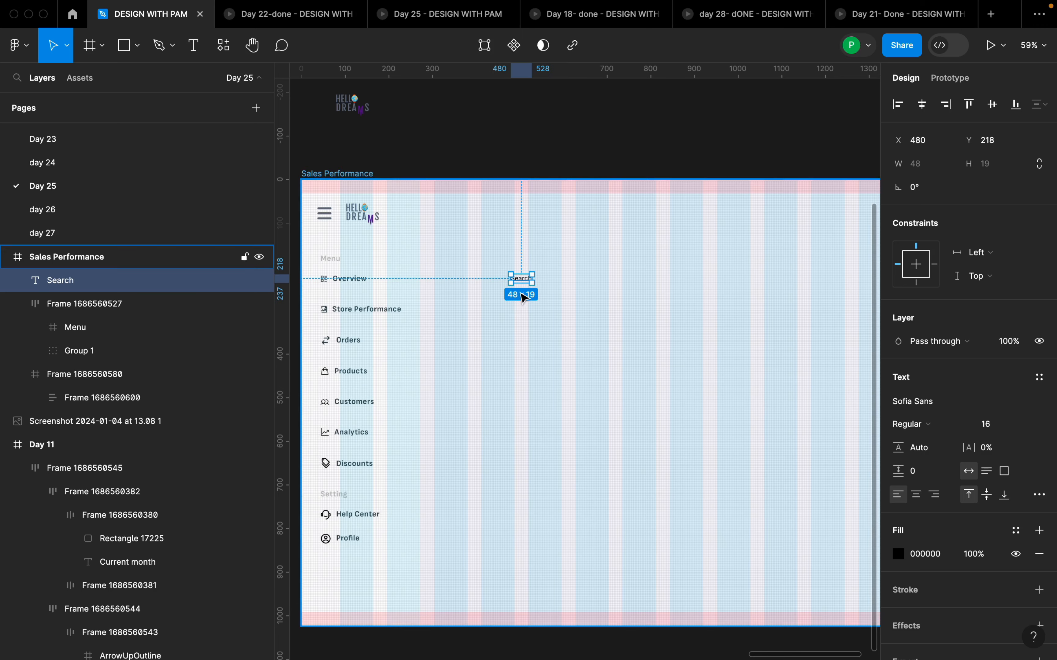
Step: Wrap the Search text in auto layout with horizontal padding 4 and vertical padding 2
scroll(517, 288, "up", 5)
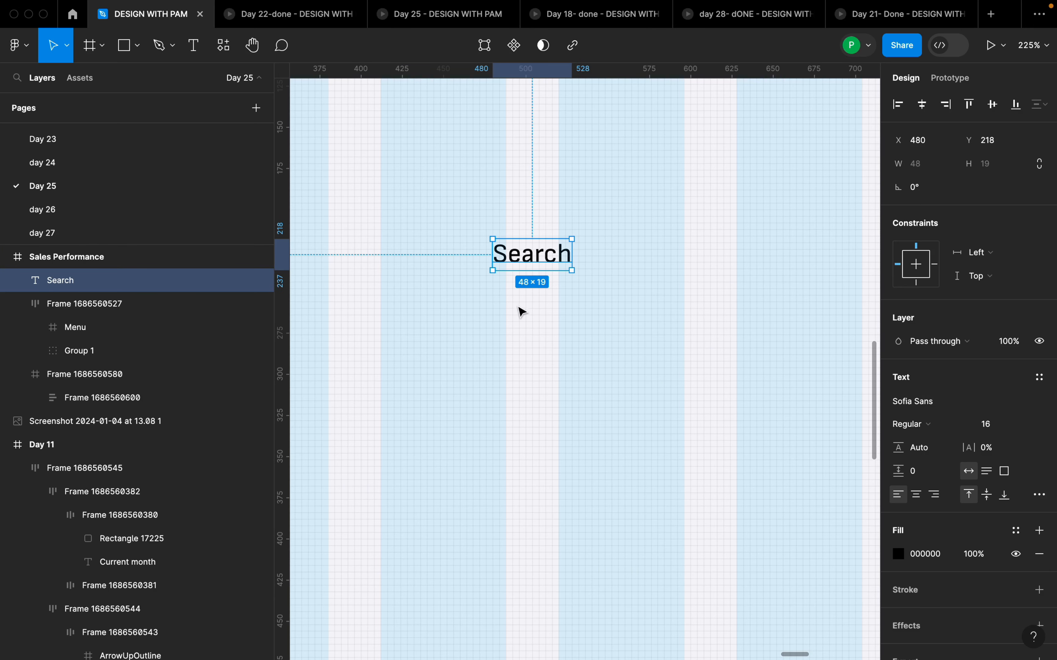
key("shift+a")
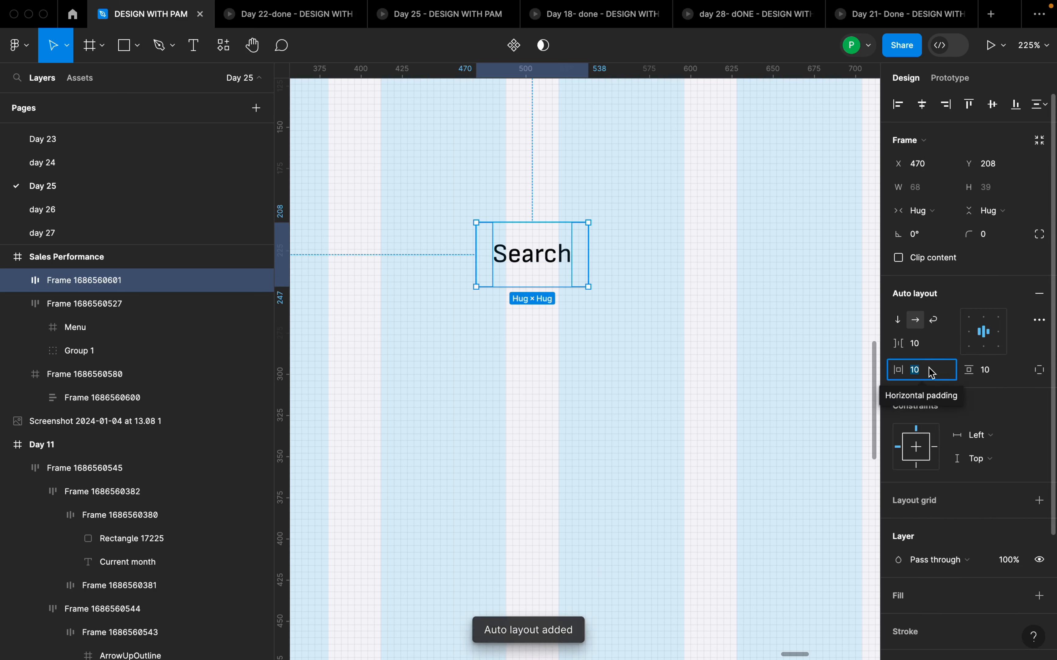
type("4")
left_click(999, 378)
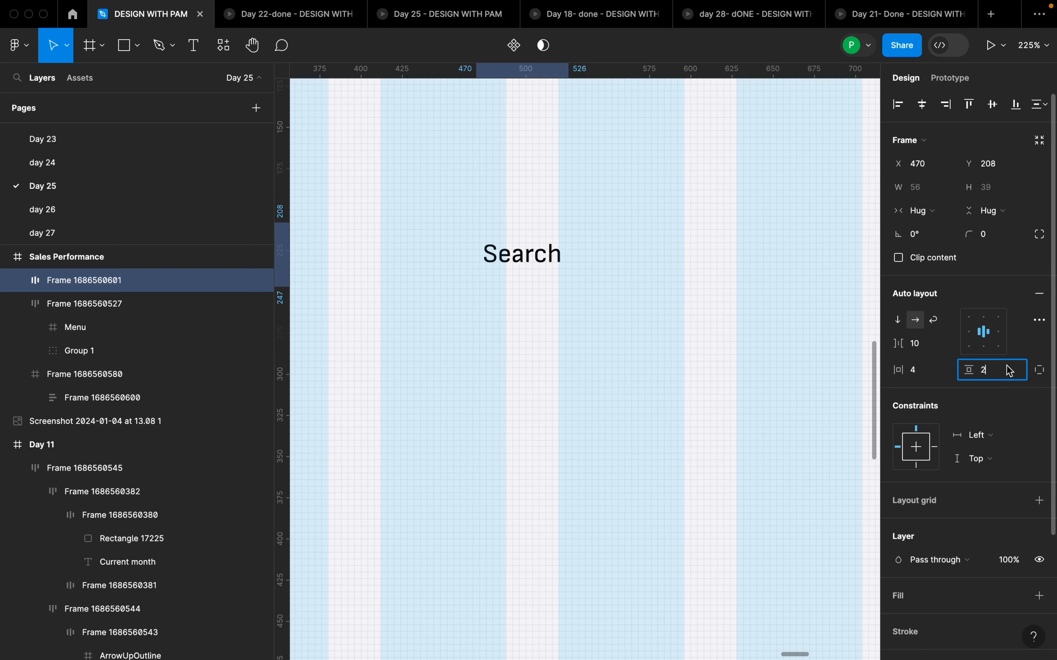
key("Return")
scroll(532, 252, "up", 3)
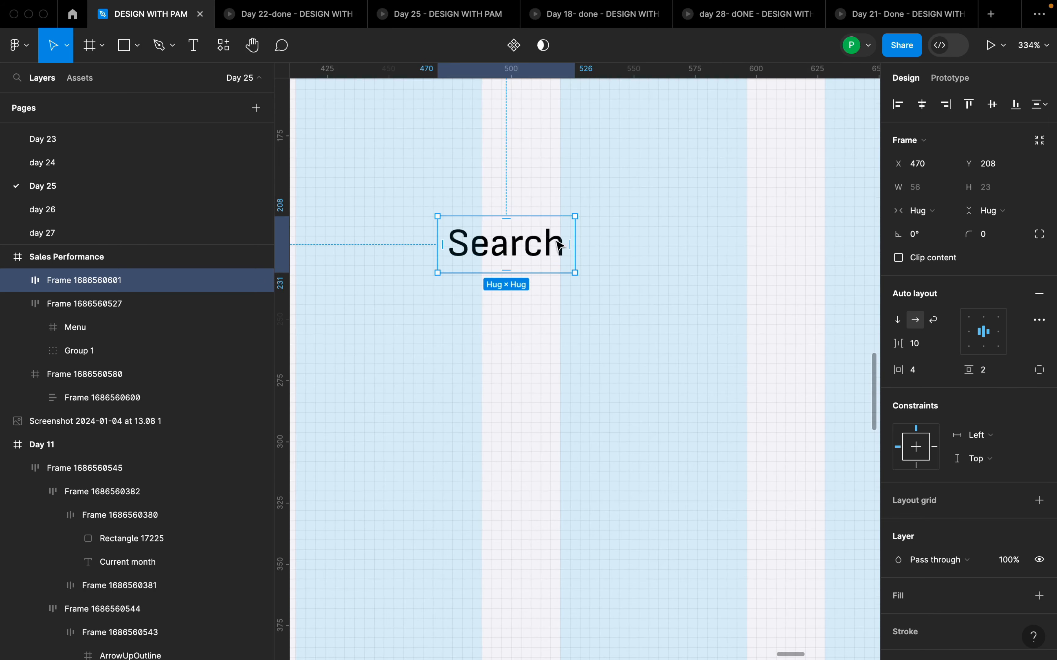
Step: Find the outline search icon in the Heroicons plugin with "sea" and insert it below the Search text
right_click(585, 249)
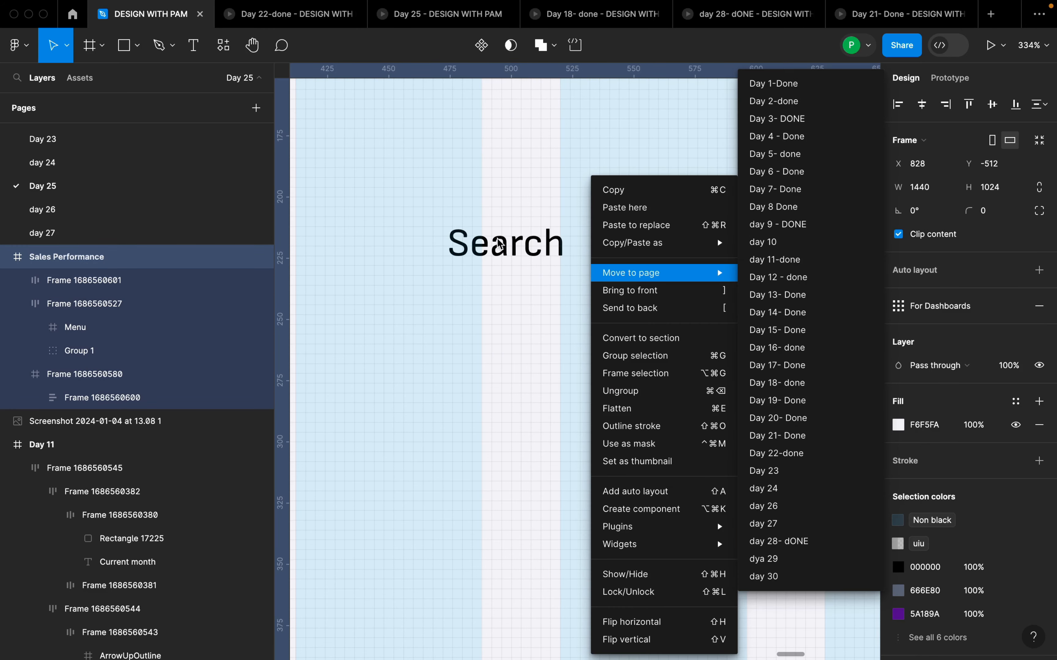
left_click(498, 238)
right_click(517, 245)
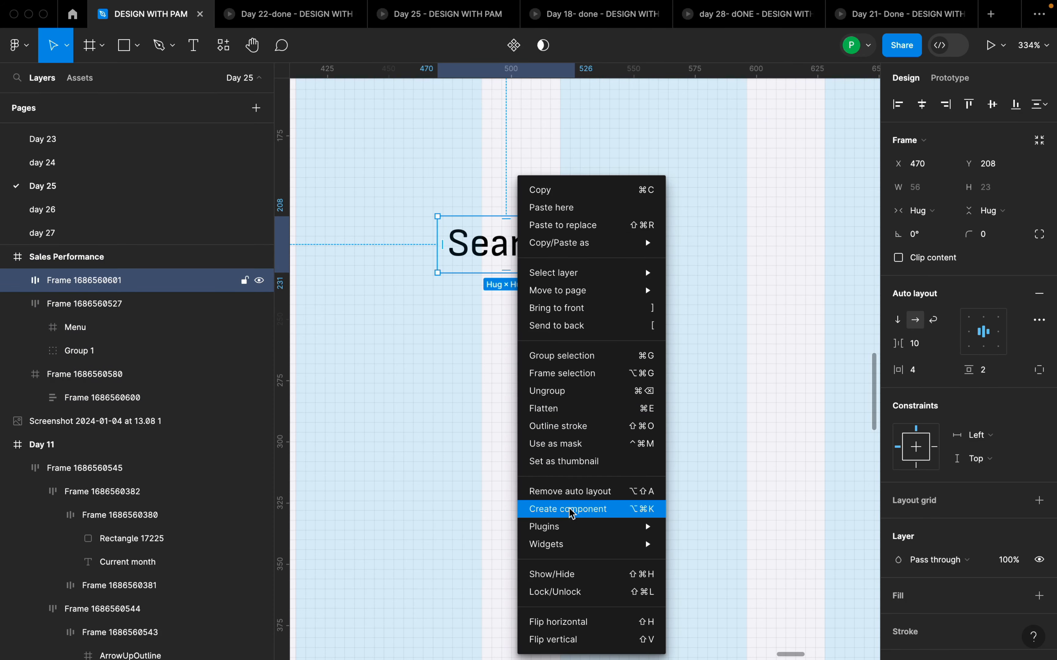
mouse_move(568, 526)
left_click(720, 335)
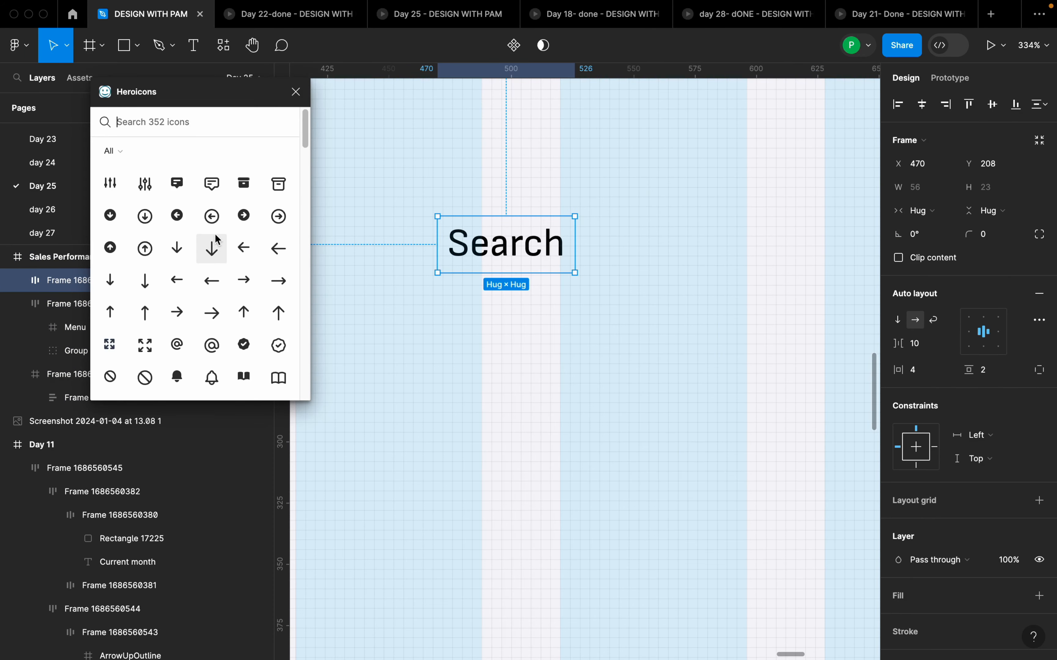
scroll(196, 274, "down", 10)
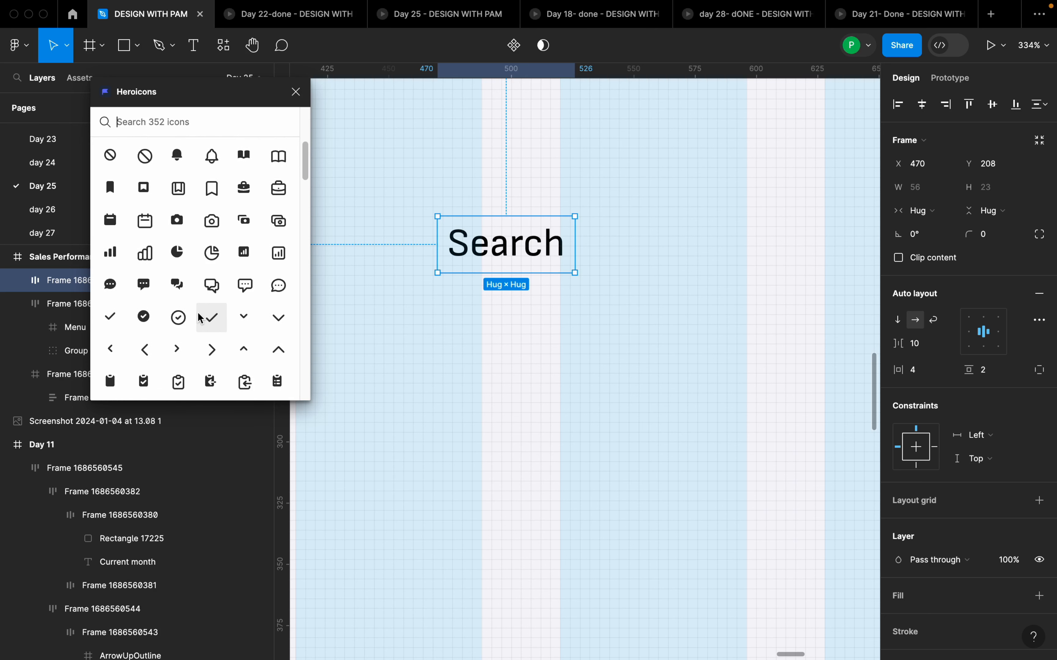
scroll(199, 323, "down", 5)
type("sea")
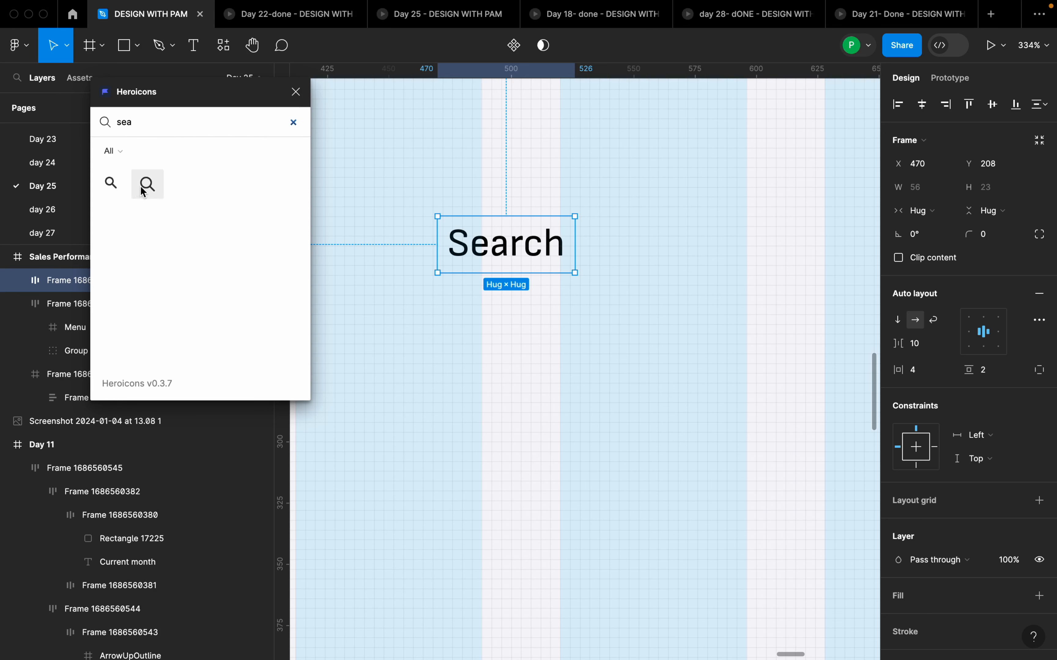
left_click_drag(508, 269, 594, 344)
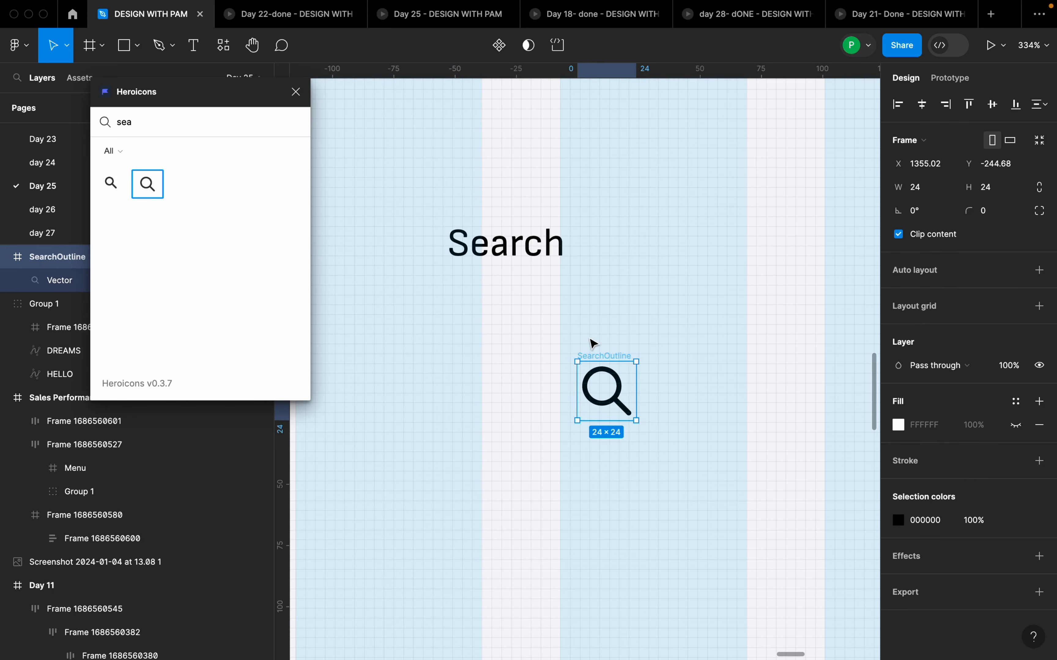
Step: Take the magnifier vector out of its SearchOutline frame, delete that empty frame, and place the vector before the Search text in the auto layout
left_click(611, 393)
left_click_drag(611, 393, 498, 368)
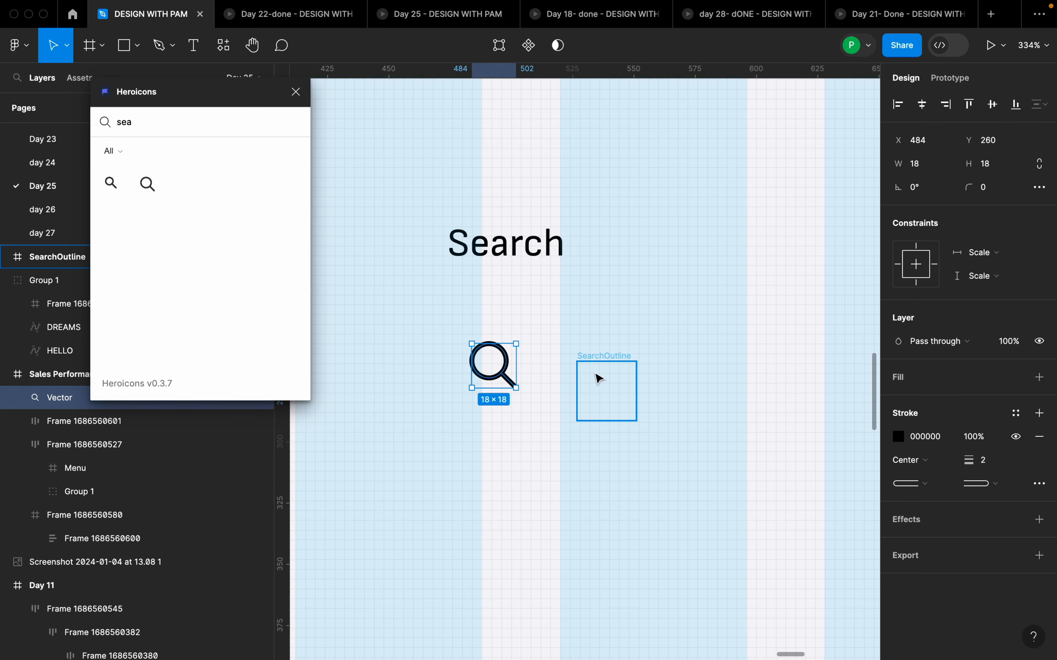
left_click(597, 377)
key("Delete")
left_click(496, 343)
left_click_drag(496, 343, 470, 245)
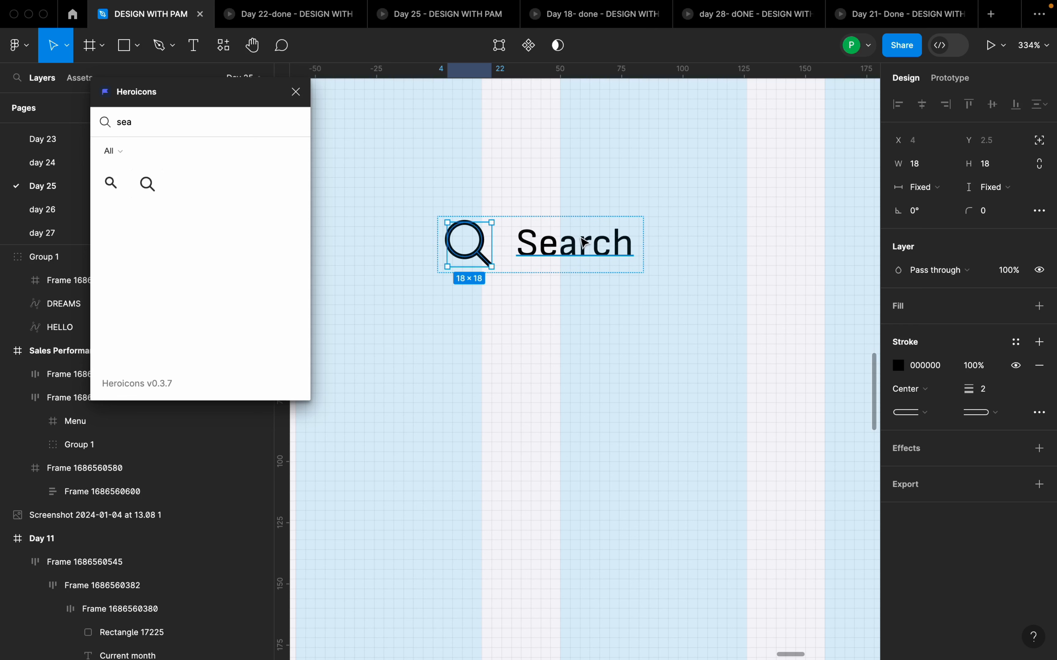
Step: Resize the magnifier icon to 14 × 14 and set its stroke weight to 1
left_click(927, 172)
type("16")
key("Return")
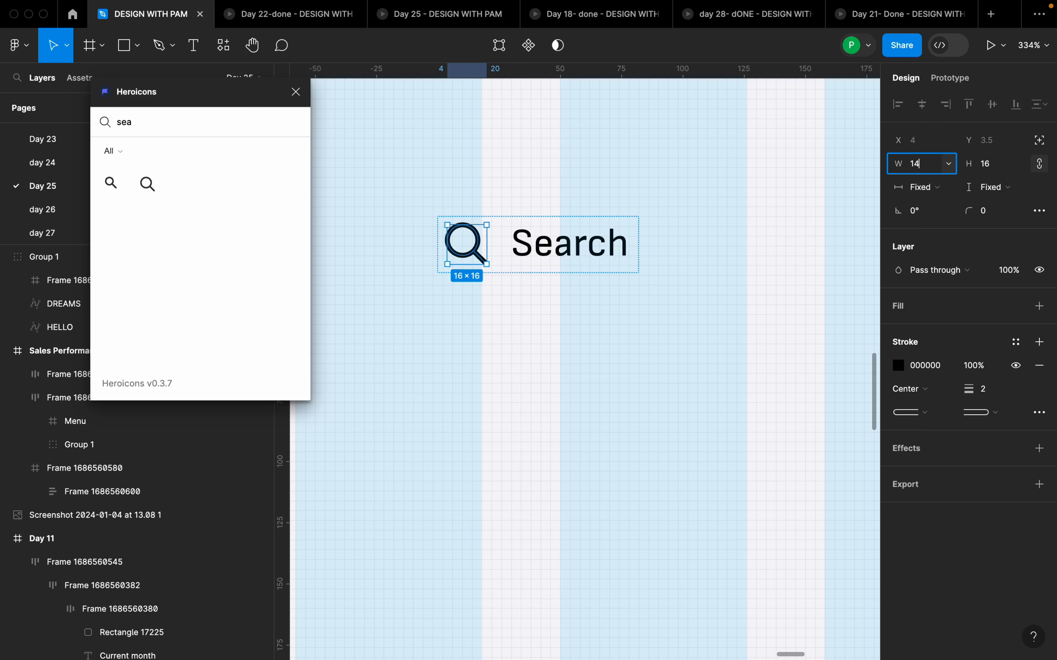
type("14")
key("Return")
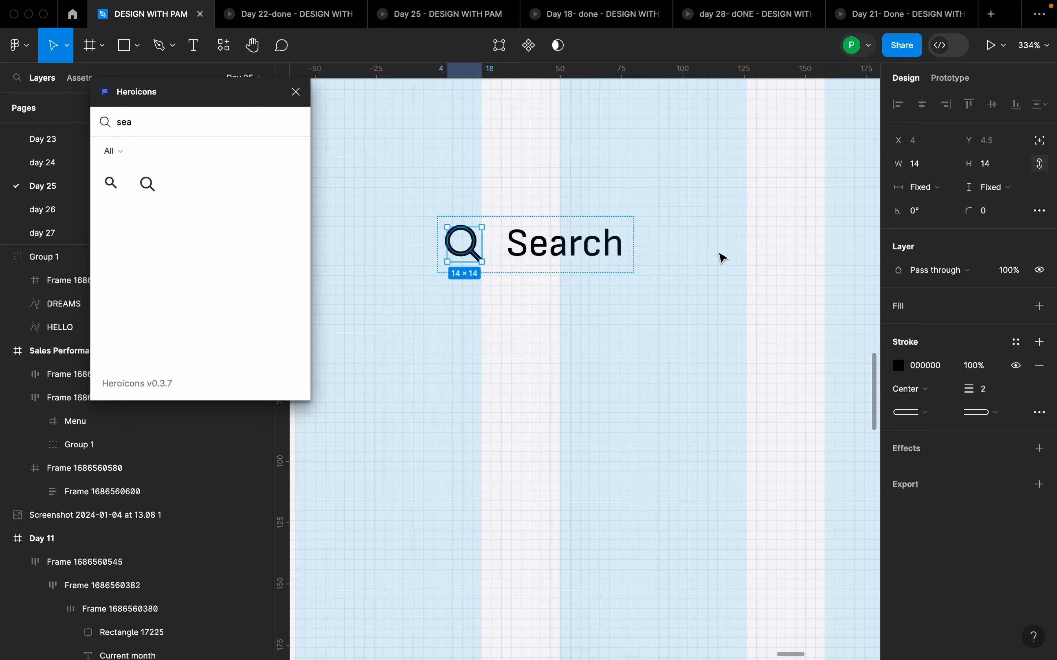
left_click(997, 398)
type("1")
key("Return")
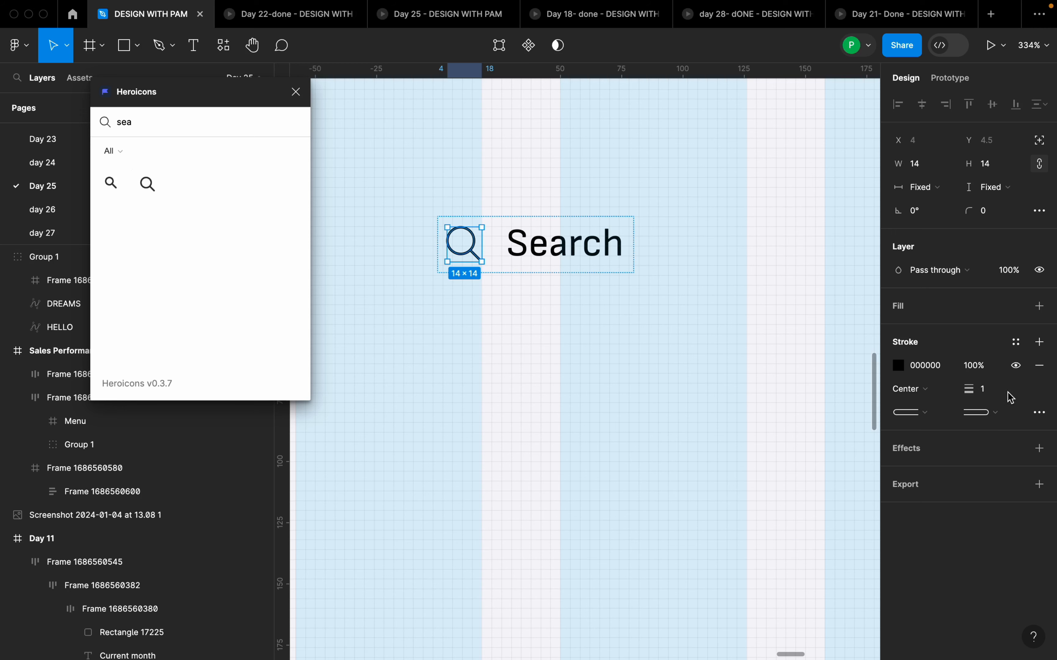
key("Escape")
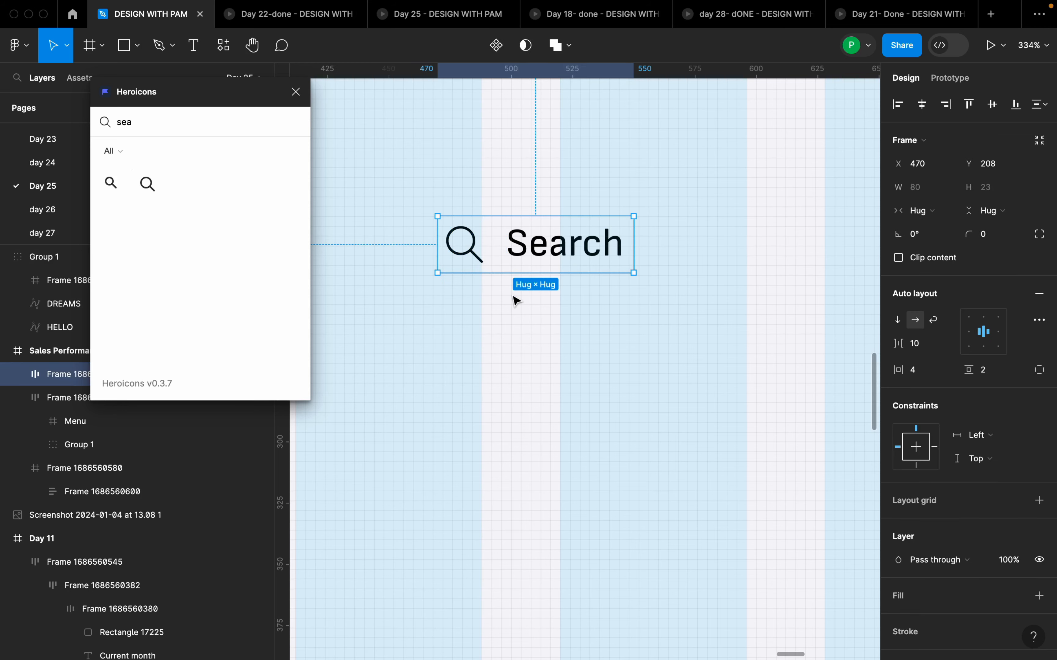
Step: Apply the Non black color style to the search icon and text
scroll(989, 544, "down", 4)
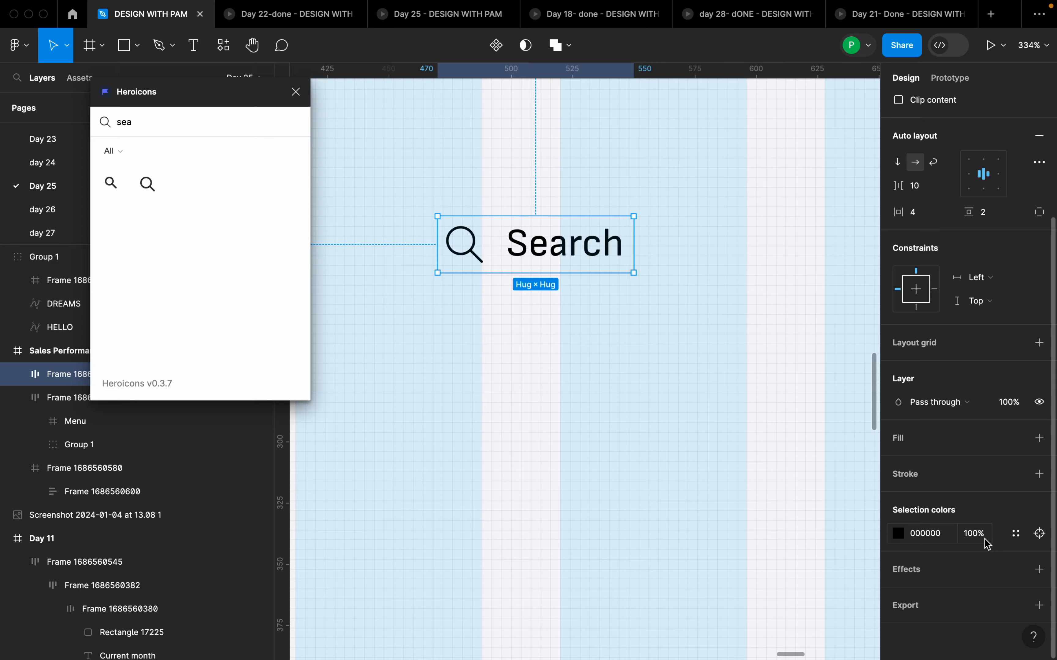
left_click(1020, 531)
left_click(781, 450)
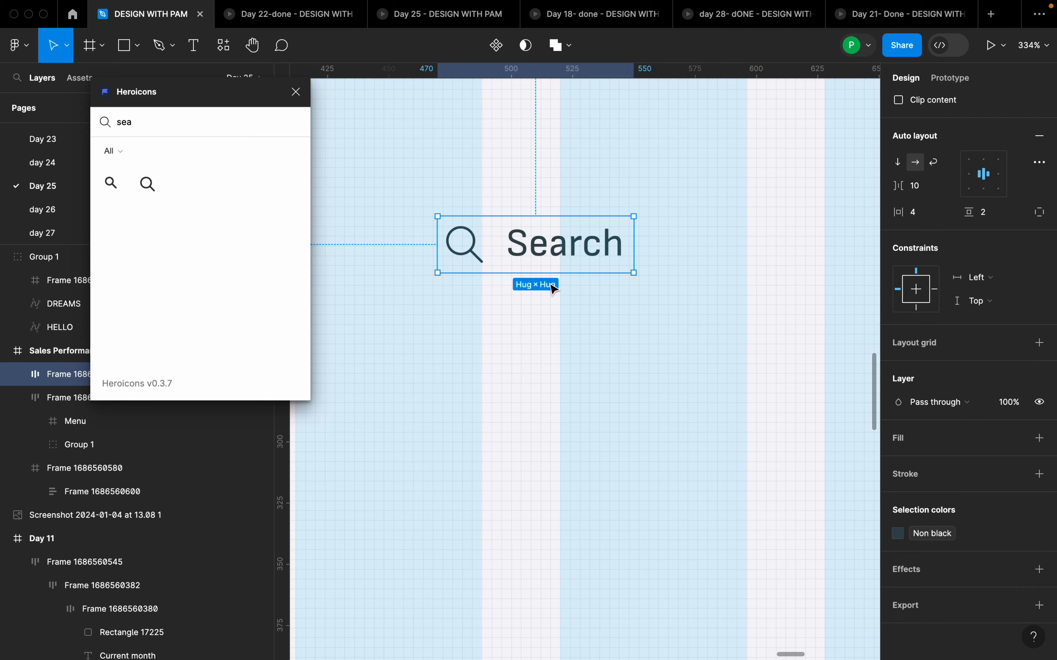
Step: Move the Search auto layout frame up beside the logo, to X 296 in the Sales Performance frame
left_click(592, 311)
scroll(653, 300, "down", 2)
left_click(611, 266)
scroll(664, 306, "down", 6)
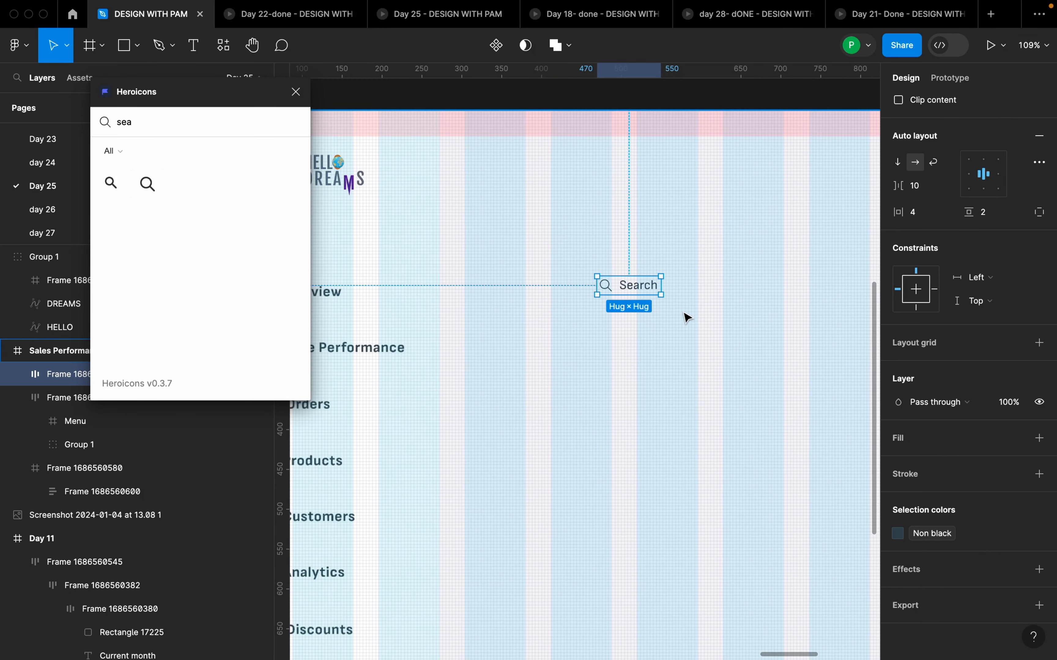
left_click(608, 271)
scroll(609, 275, "up", 3)
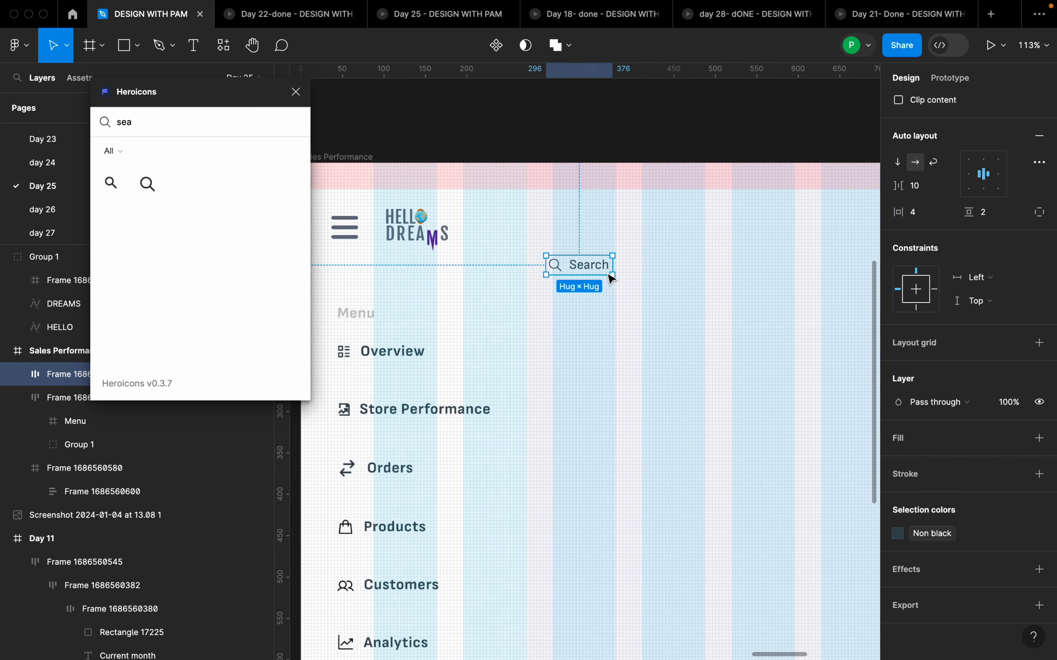
Step: Draw a rectangle about 272 × 46 beside the logo and move it just below the Search label
left_click(630, 328)
key("r")
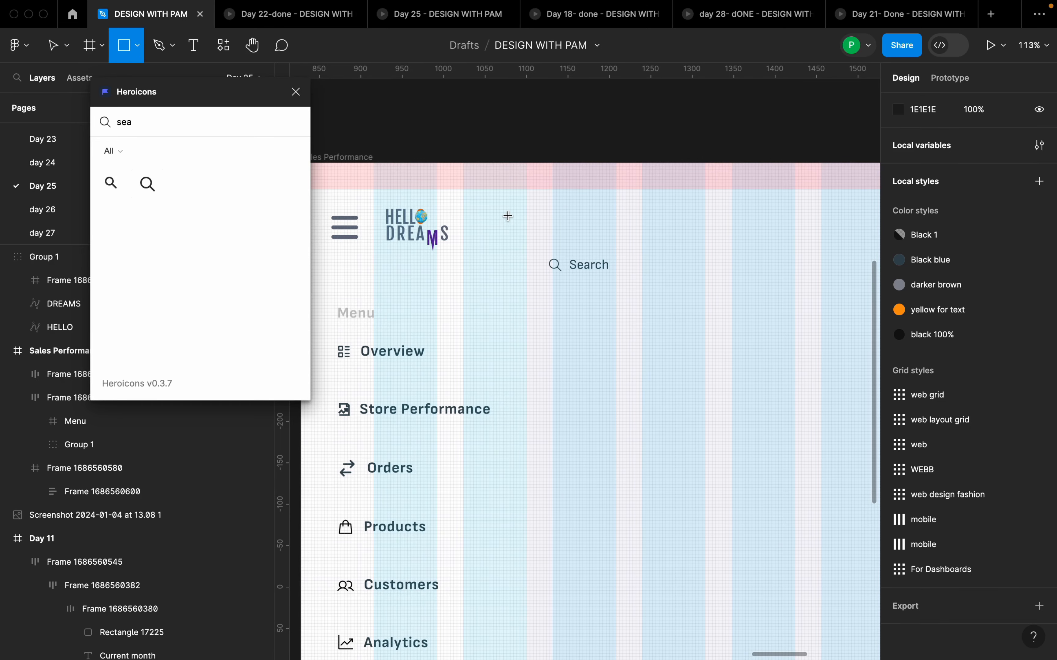
mouse_move(506, 216)
left_mouse_down()
mouse_move(604, 246)
mouse_move(732, 254)
left_mouse_up()
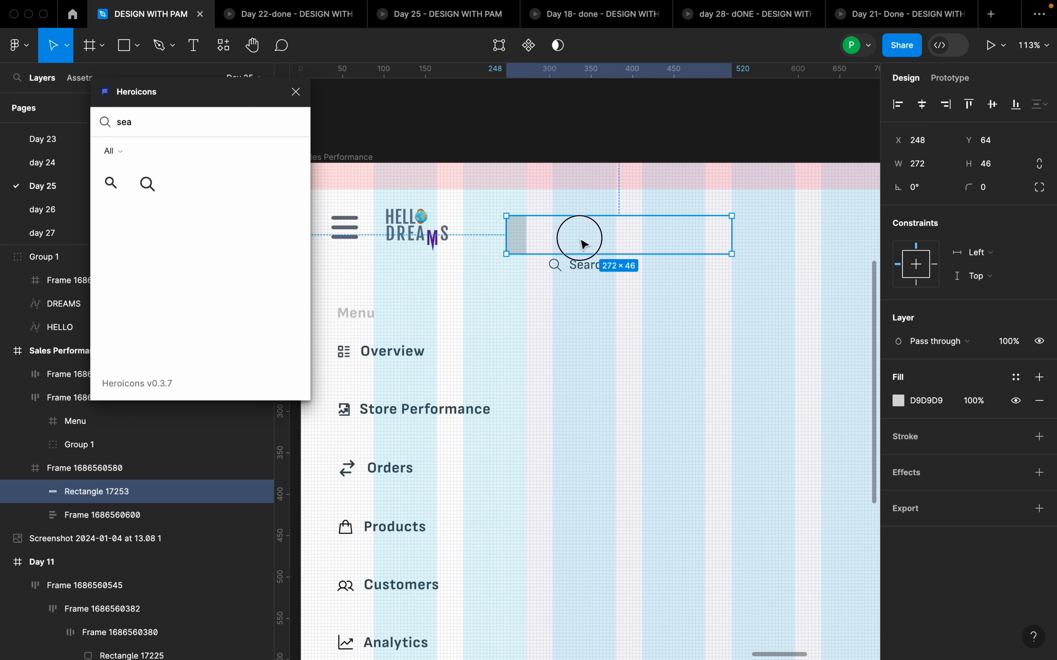
left_click_drag(584, 244, 686, 300)
scroll(665, 253, "down", 2)
scroll(687, 300, "up", 3)
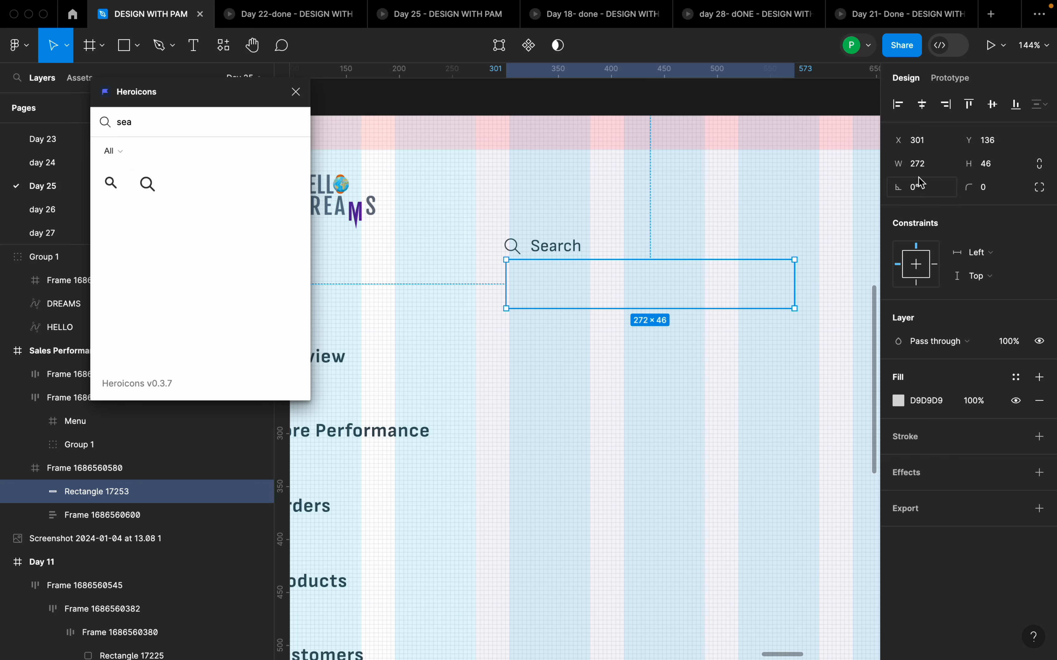
Step: Set the search bar rectangle's width to 292 and height to 48
left_click(934, 168)
key("Return")
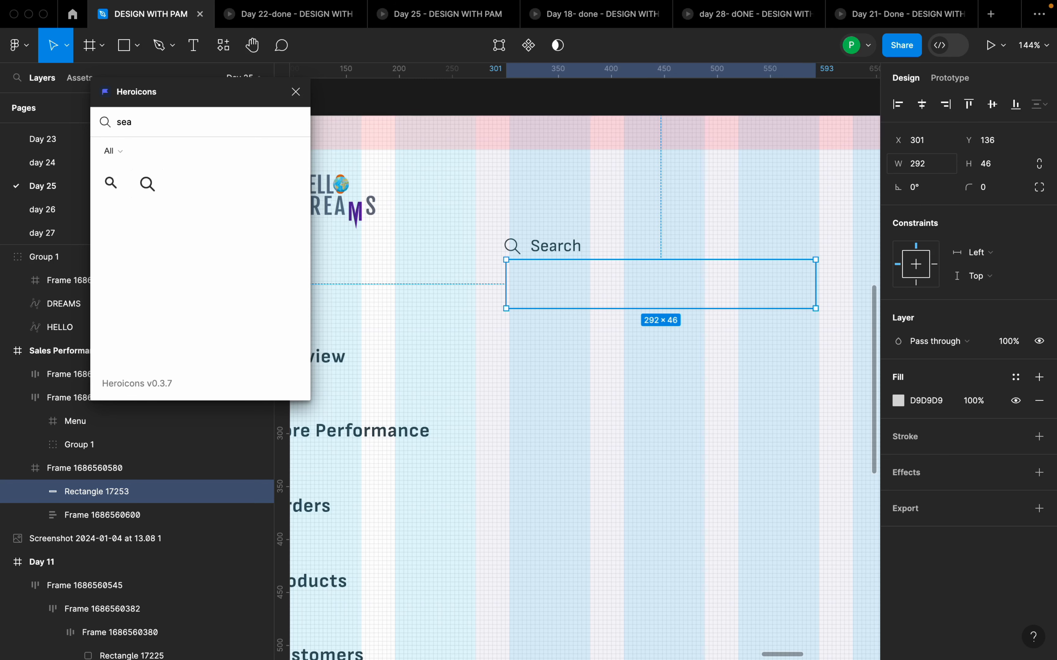
left_click(1012, 170)
type("48")
key("Return")
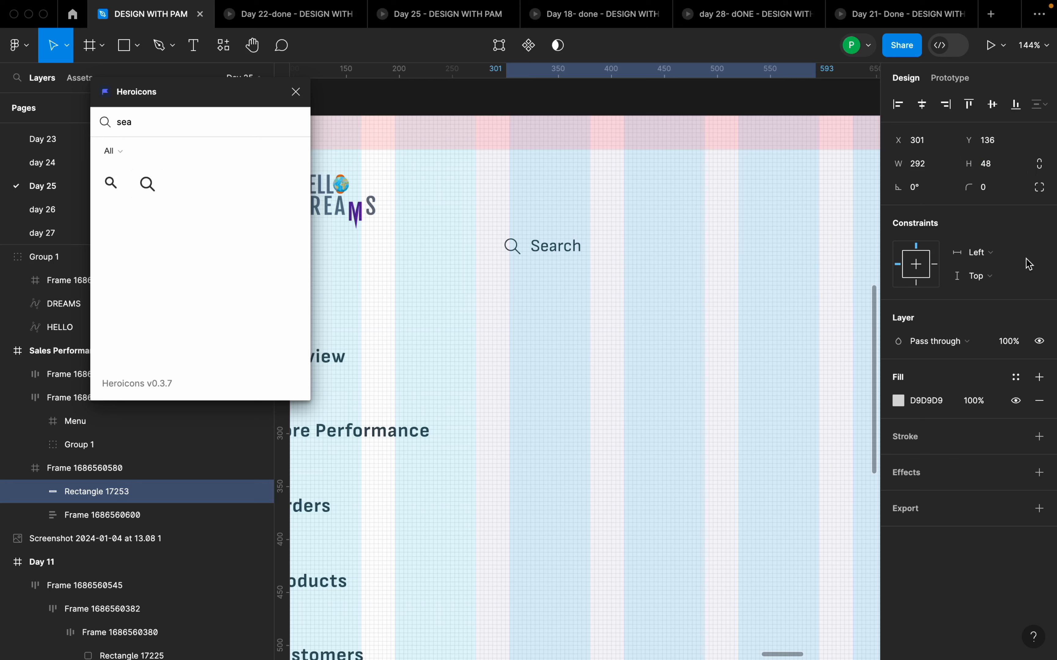
Step: Move the search bar rectangle up beside the logo and set its fill to F1F4FB
left_click_drag(664, 310, 635, 230)
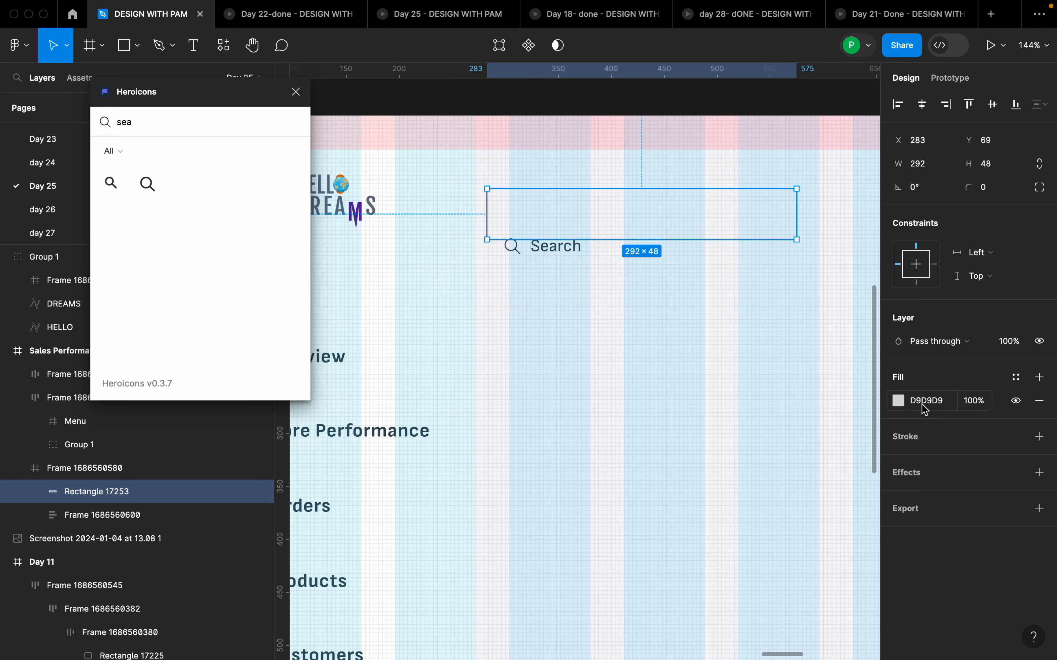
left_click(933, 404)
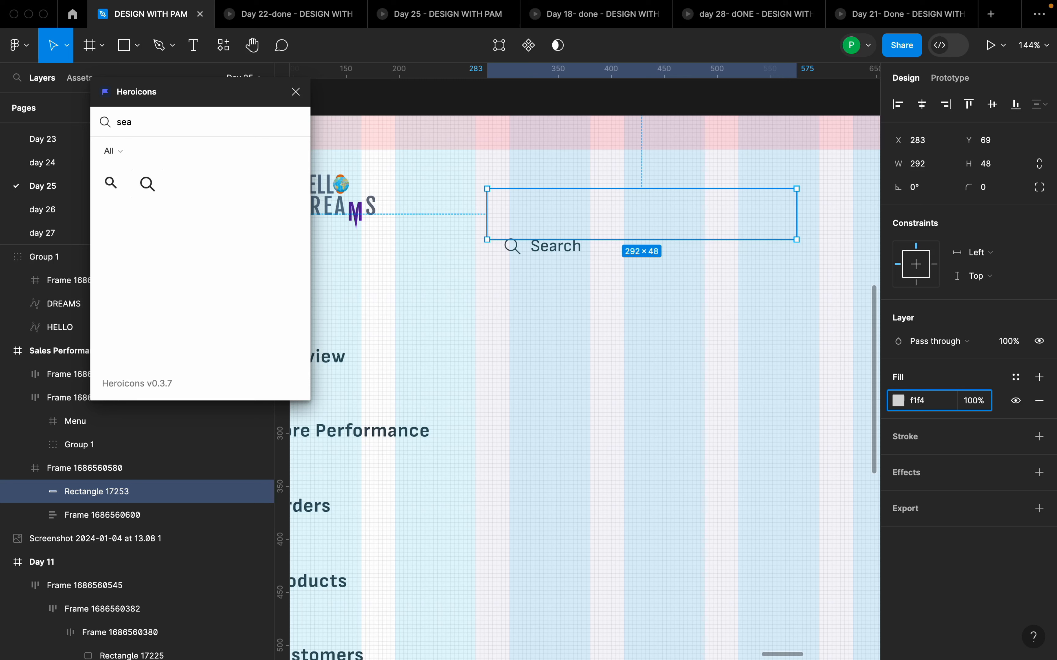
key("Return")
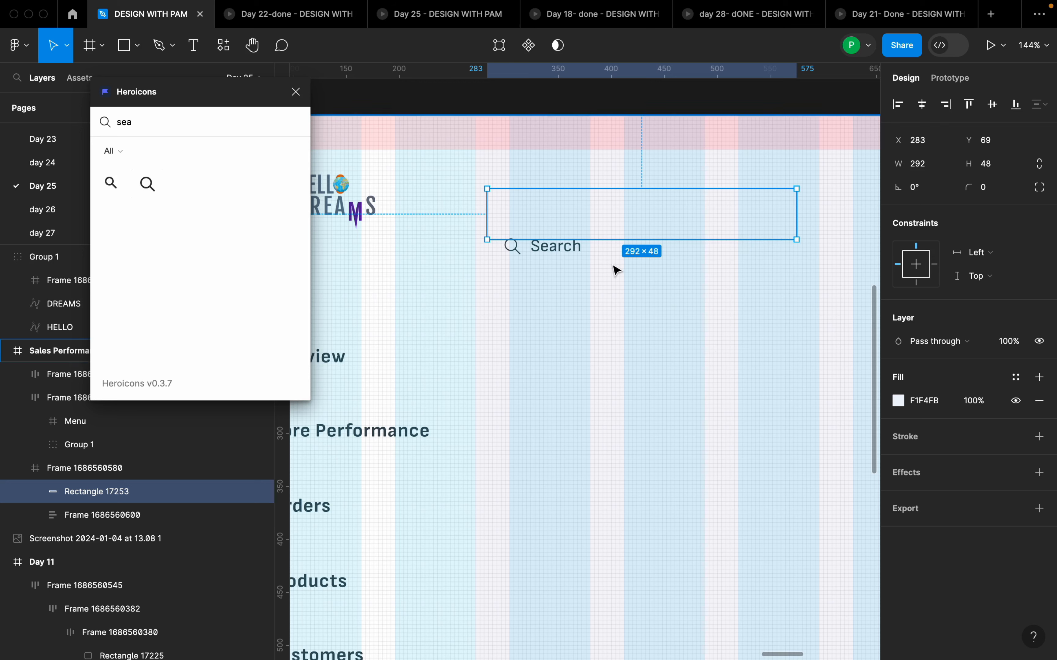
Step: Move the search bar rectangle back down below the Search label, to about X 306, Y 185
scroll(616, 269, "down", 5)
left_click_drag(661, 243, 674, 301)
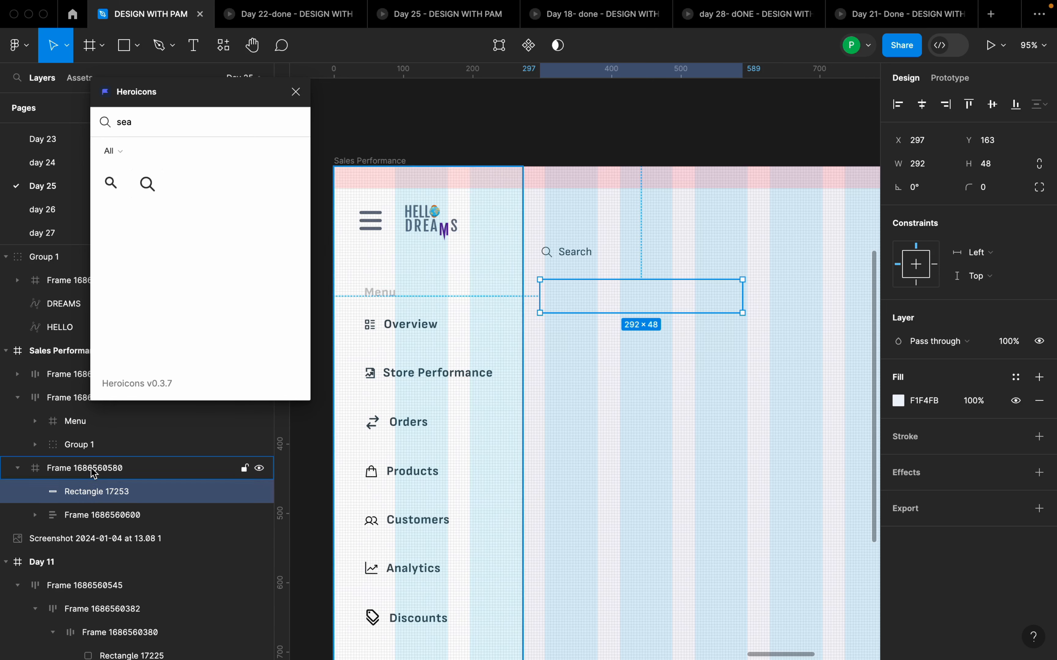
mouse_move(616, 301)
left_mouse_down()
mouse_move(614, 327)
mouse_move(618, 314)
mouse_move(604, 314)
left_mouse_up()
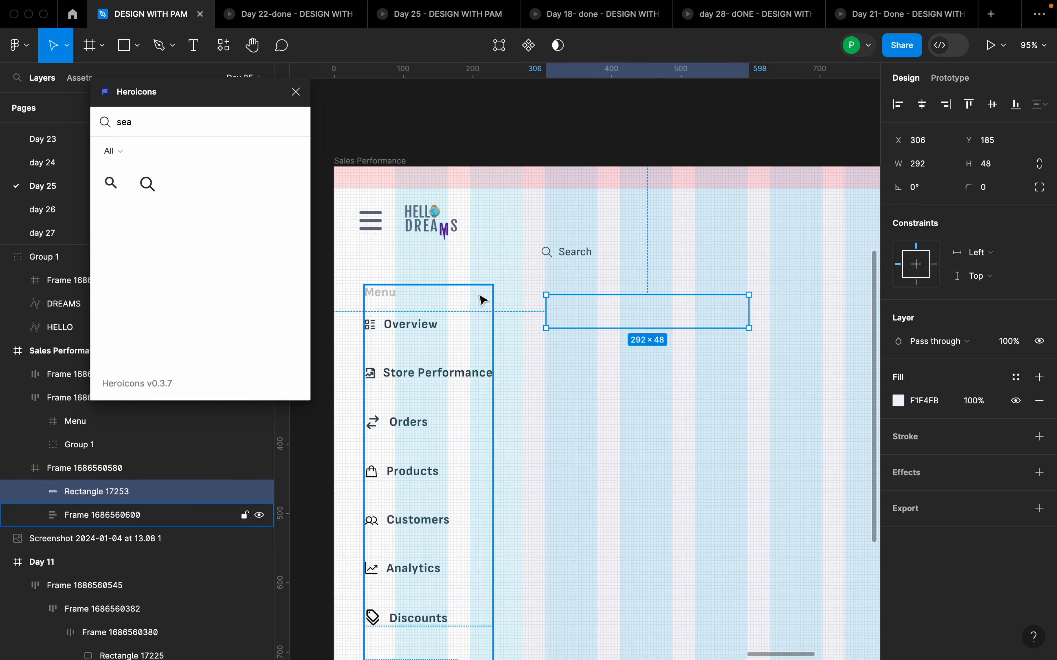
Step: Hide the layout grids on the Sales Performance frame
left_click(396, 161)
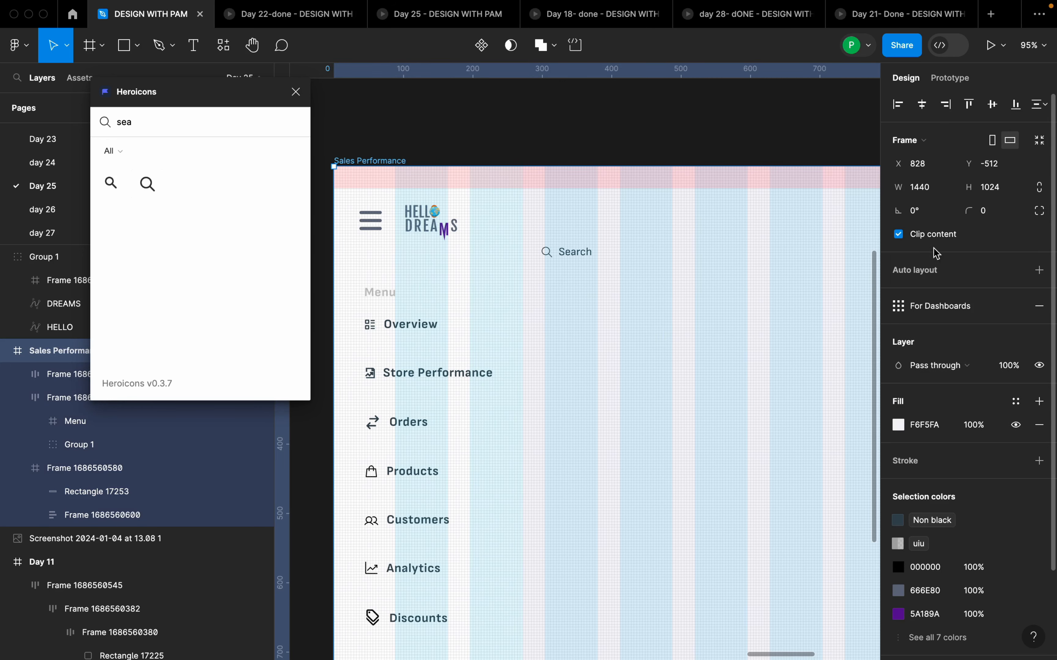
left_click(993, 306)
left_click(621, 306)
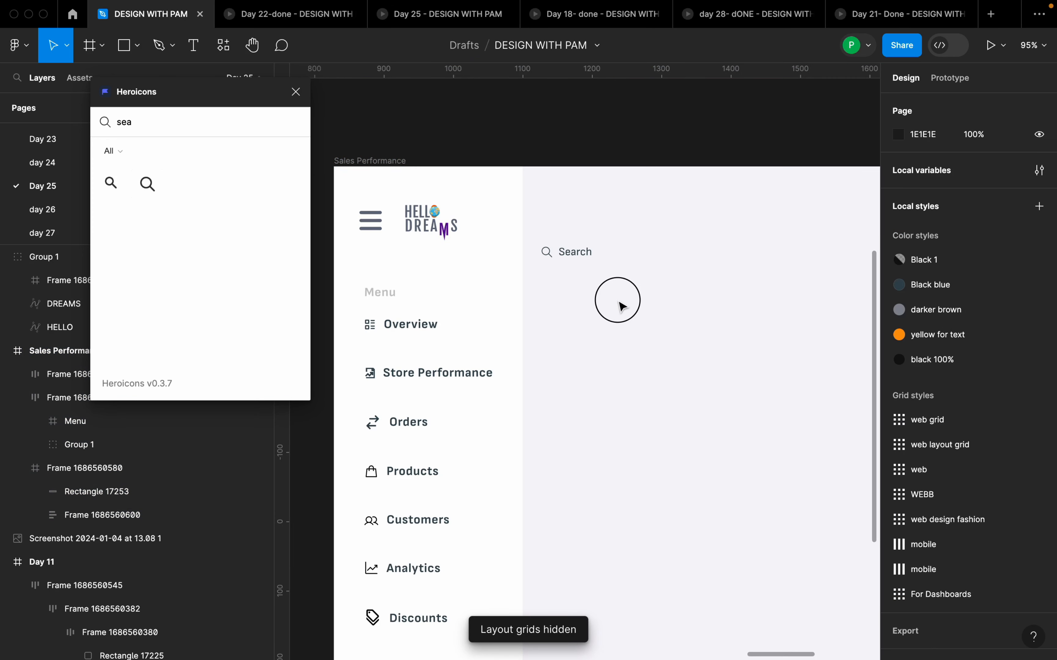
Step: Move the search bar rectangle out of the sidebar frame to about X 328, Y 41 in the content area and round its corners to 10
left_click(625, 300)
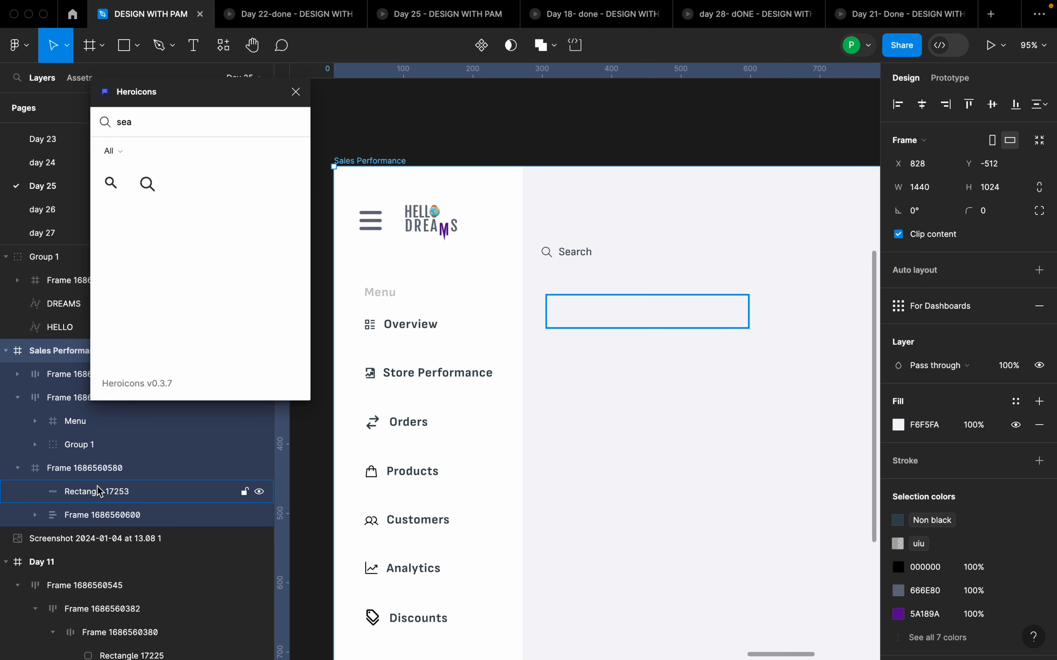
left_click(105, 495)
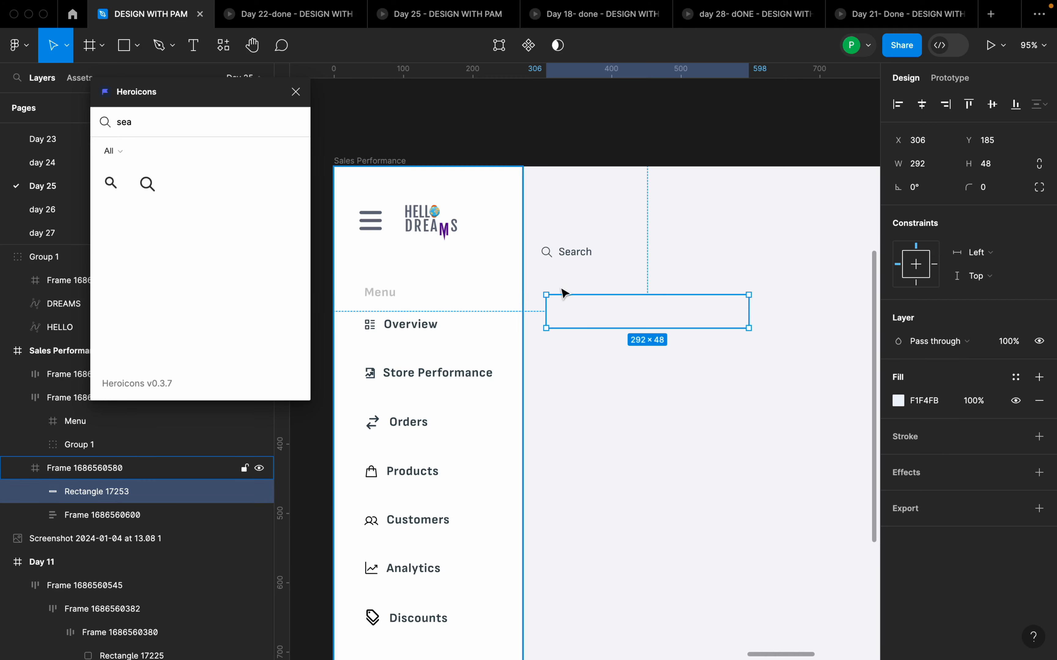
left_click_drag(592, 312, 393, 266)
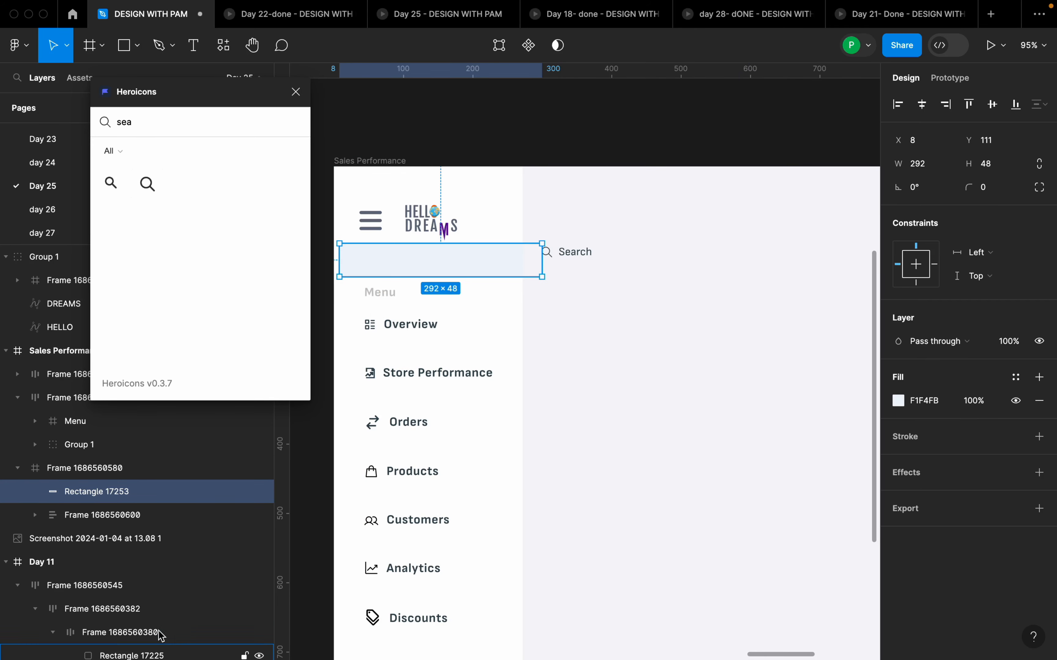
left_click(297, 93)
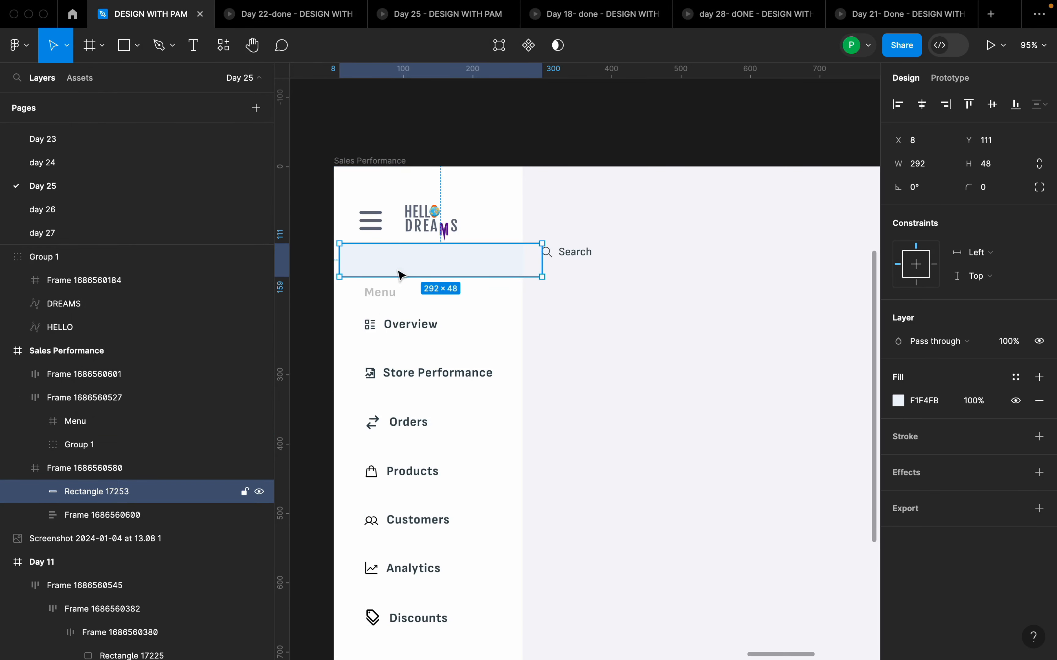
left_click_drag(402, 265, 598, 307)
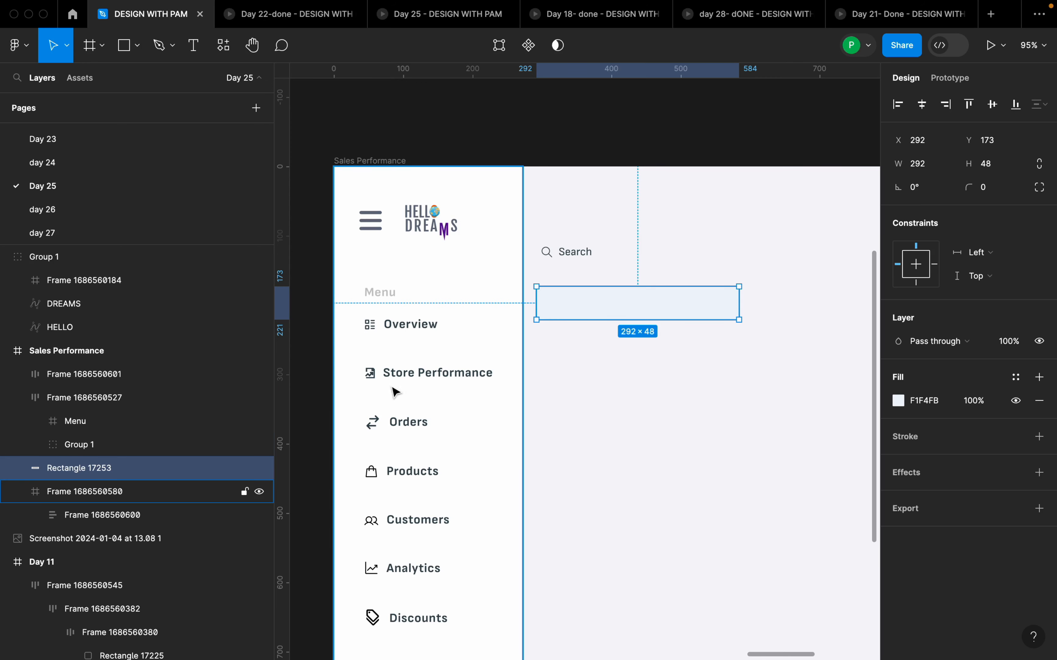
left_click_drag(588, 309, 611, 218)
left_click_drag(762, 266, 560, 366)
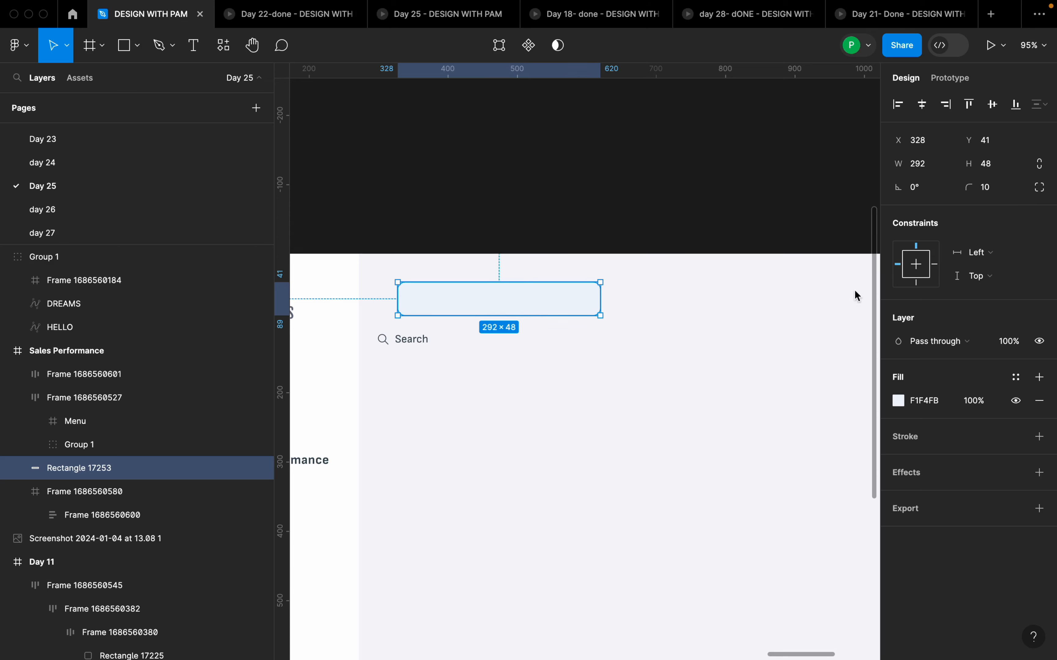
Step: Group the Search label with the search bar rectangle, placing the label inside it at about X 368, Y 52
left_click(518, 371)
left_click_drag(426, 343, 459, 301)
scroll(457, 301, "up", 5)
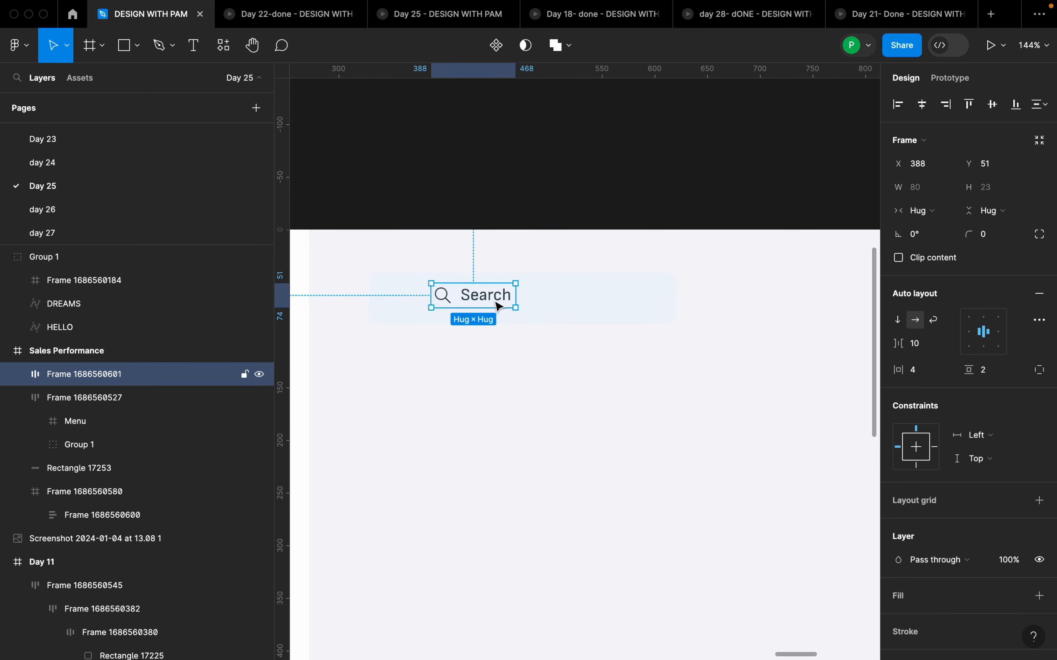
left_click(542, 308, "shift")
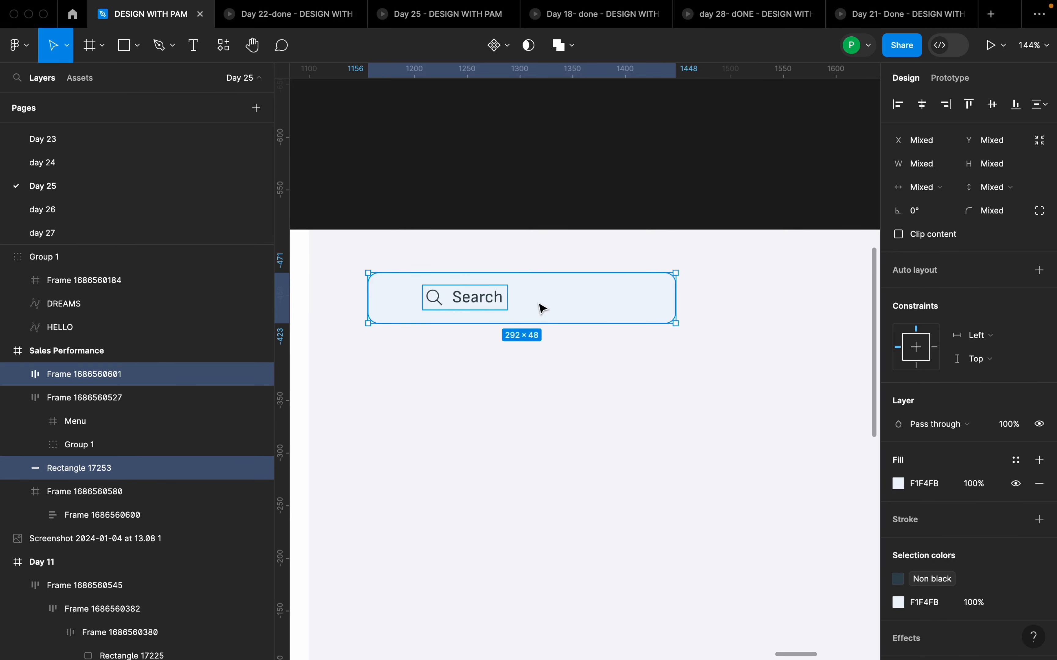
right_click(541, 308)
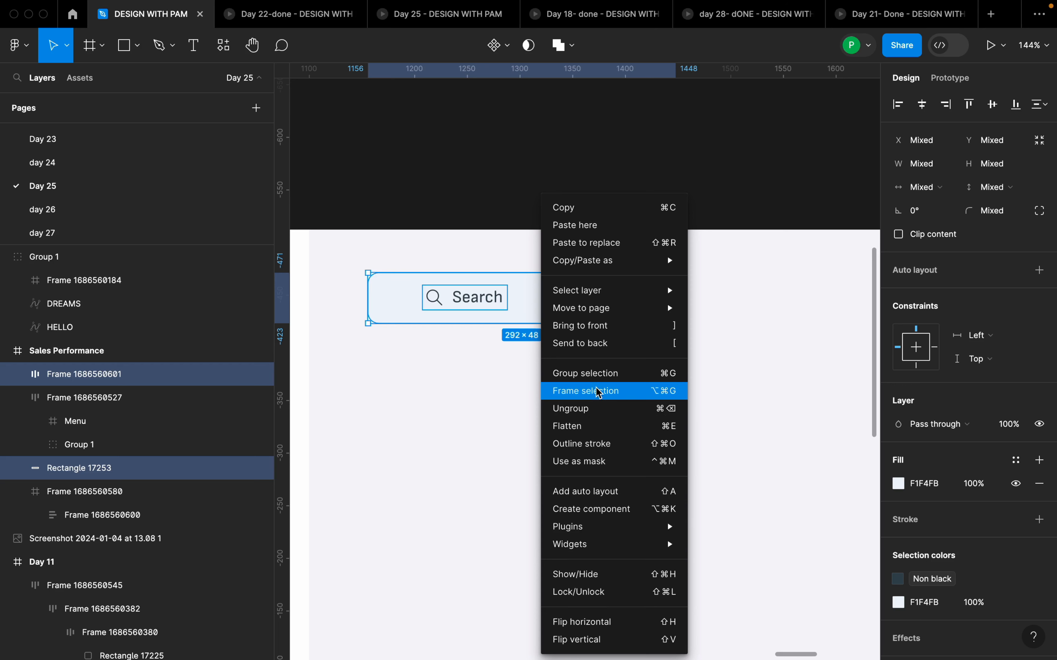
left_click(585, 373)
double_click(488, 306)
left_click_drag(462, 294, 455, 302)
Step: Add an ACACAC stroke at 66.67% opacity to the search bar rectangle and the Search label frame
left_click(540, 307, "shift")
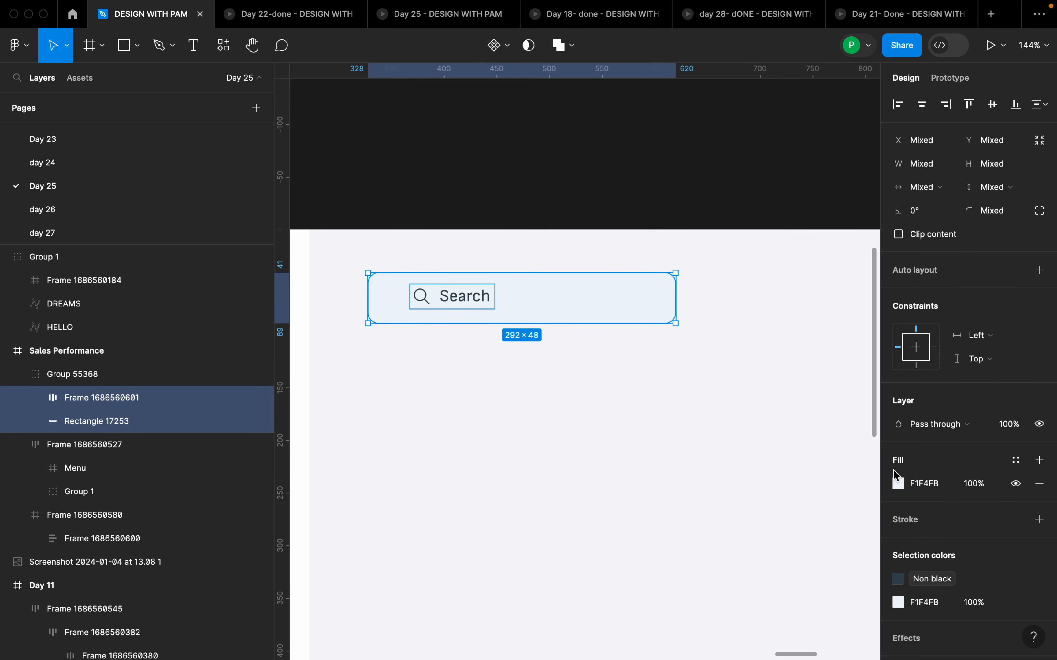
scroll(978, 560, "down", 3)
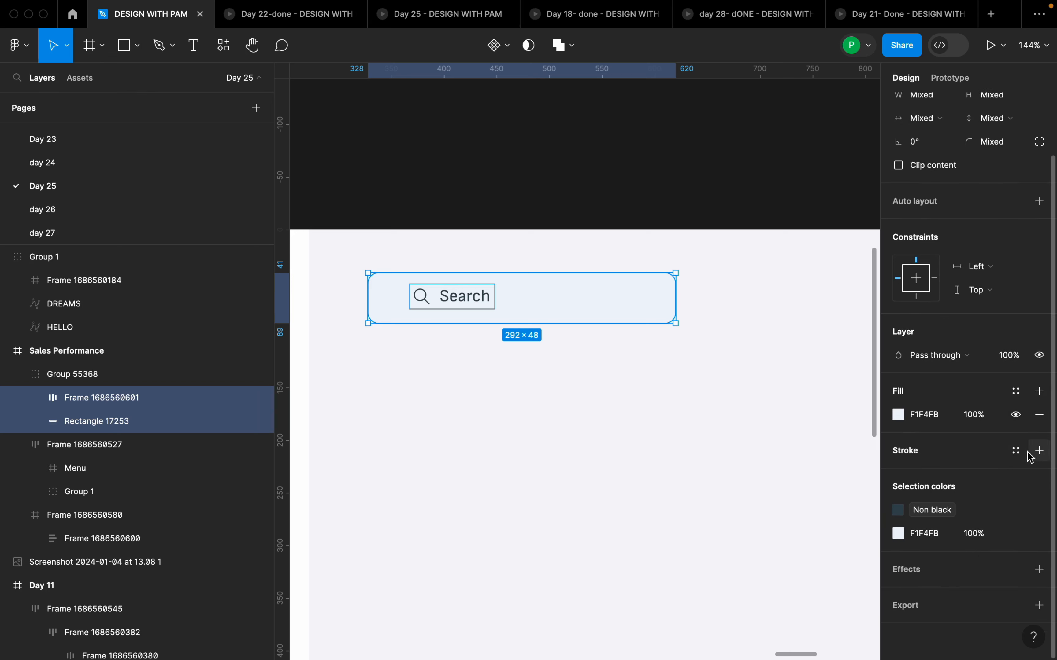
left_click(1039, 453)
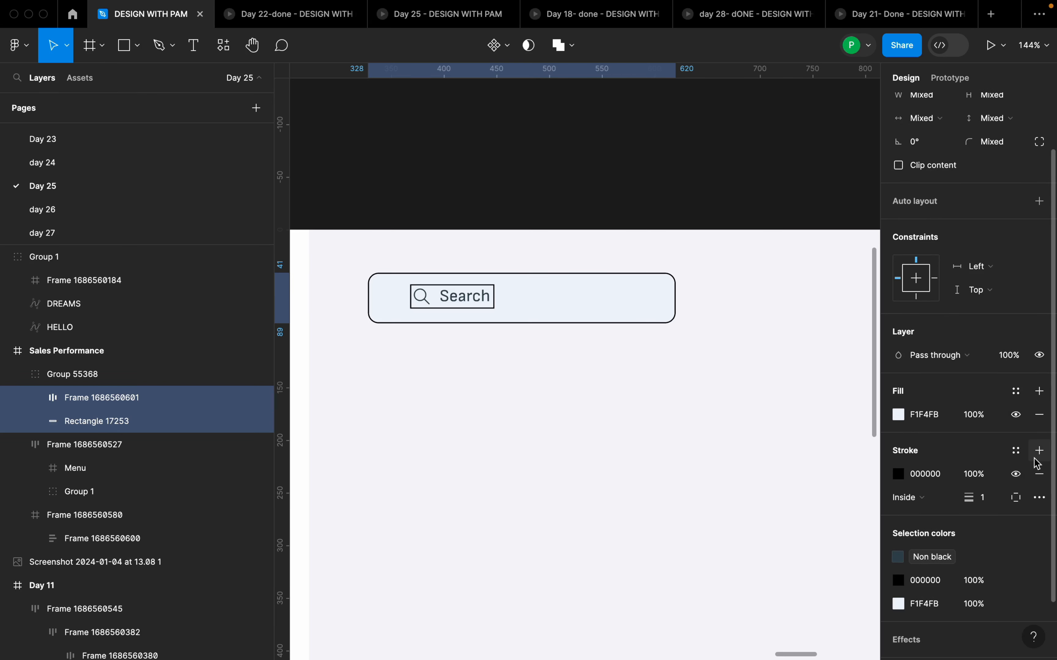
left_click(944, 473)
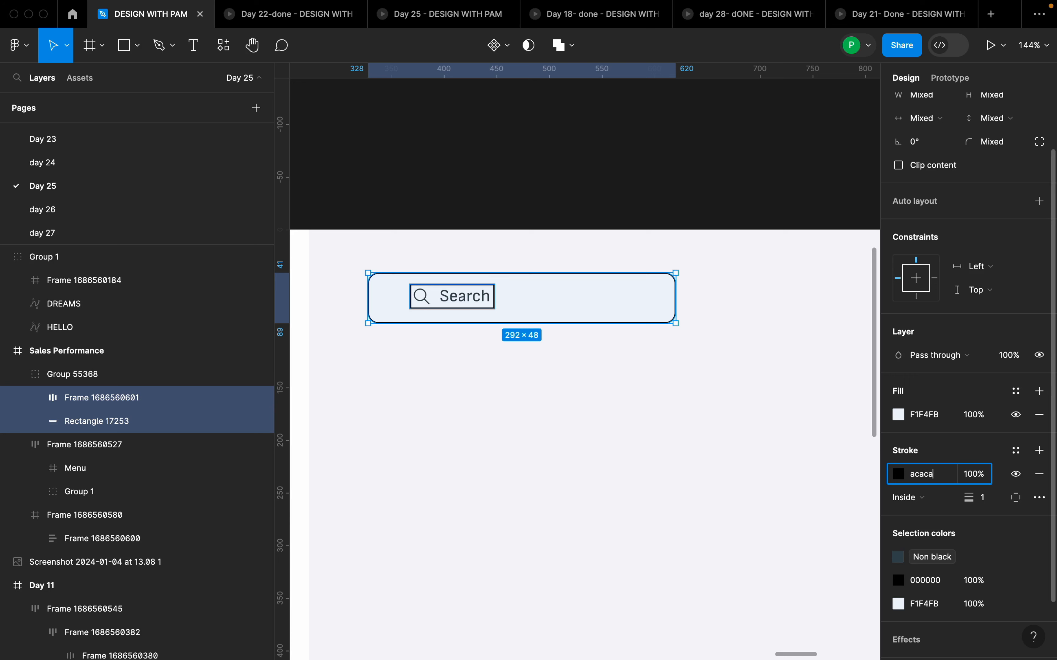
type("acacaca")
key("Return")
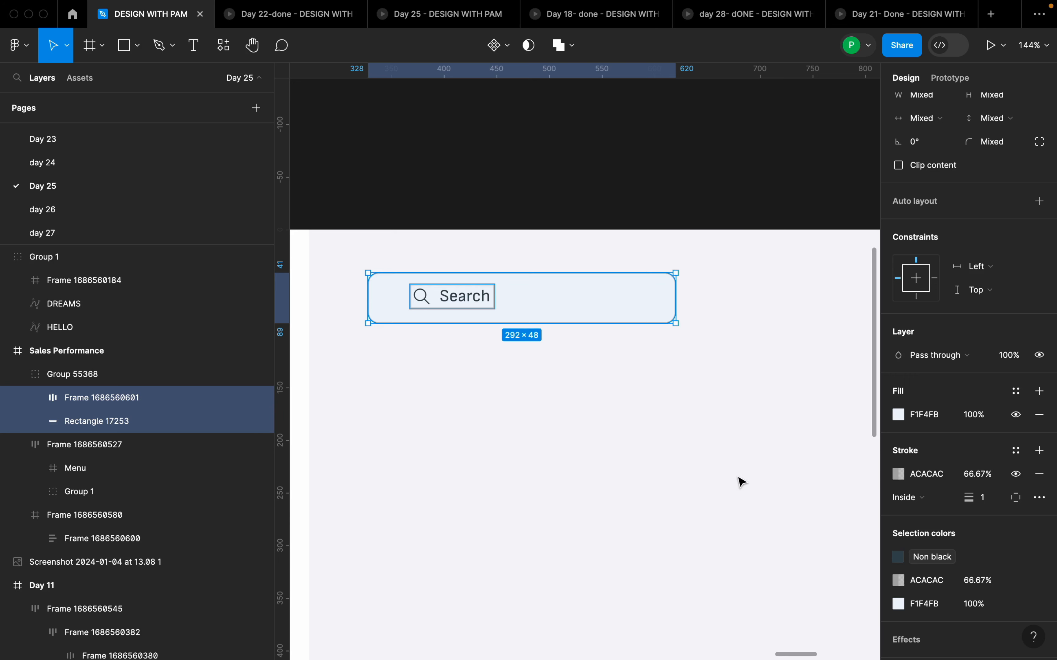
left_click(698, 450)
Step: Remove the stroke from the Search label frame inside the search bar
double_click(469, 313)
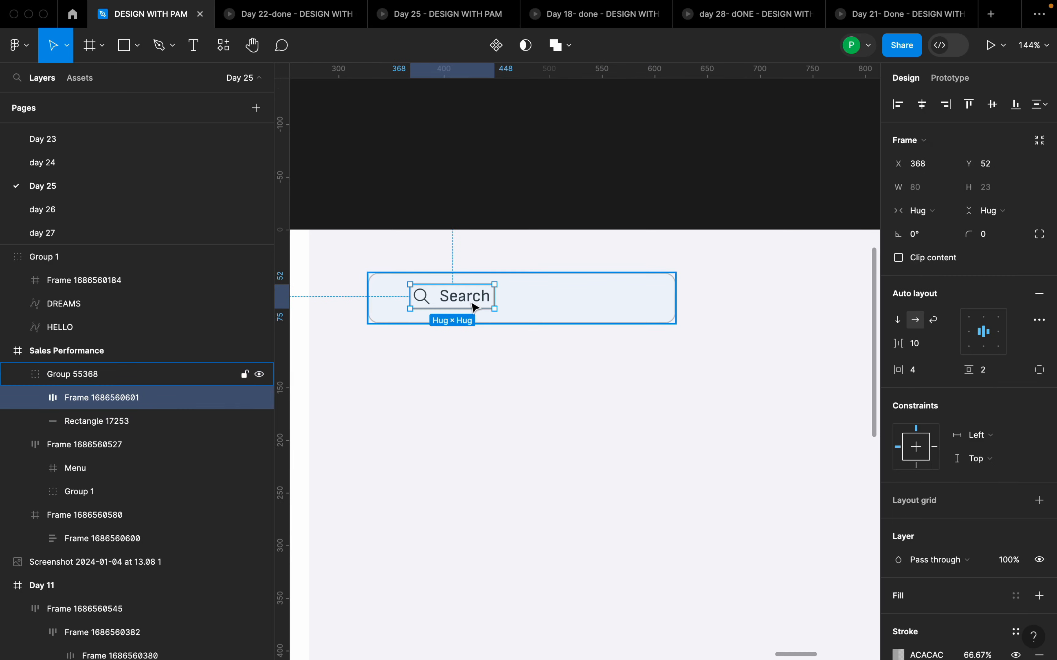
scroll(1009, 524, "down", 5)
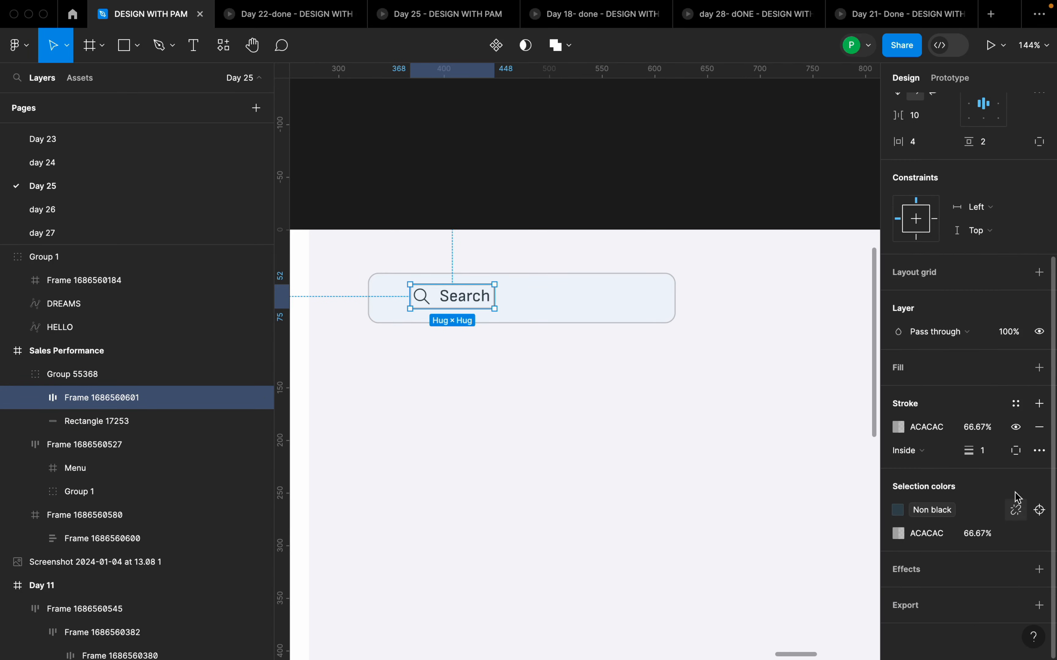
left_click(1017, 428)
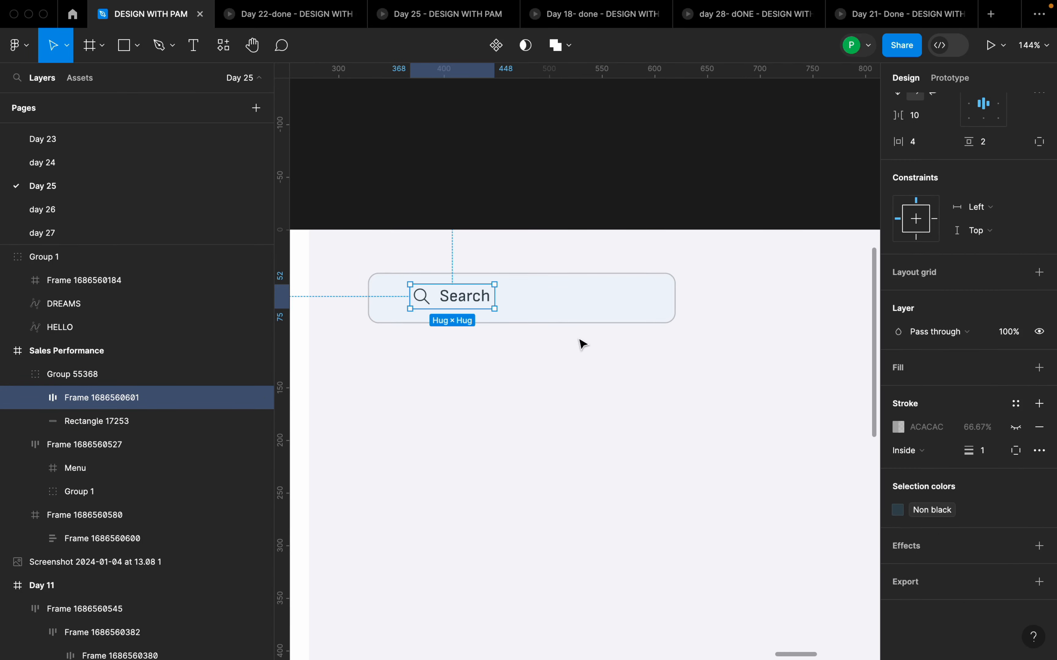
left_click(1039, 428)
Step: Wrap the search bar rectangle and the Search label together in a frame
left_click(540, 302)
scroll(540, 302, "down", 5)
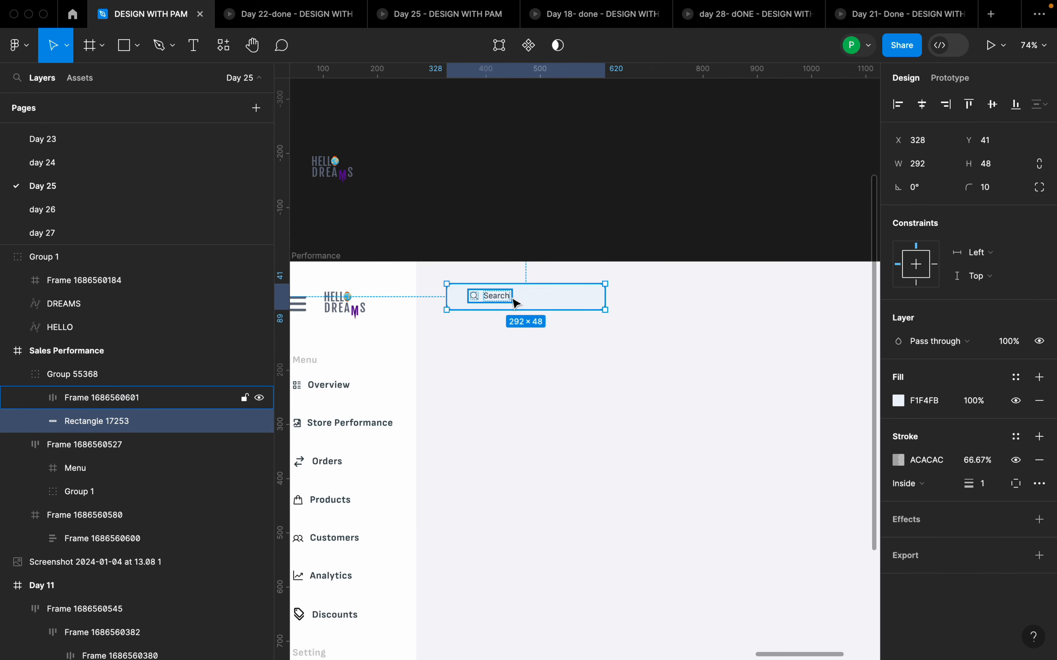
left_click(506, 305, "shift")
right_click(544, 300)
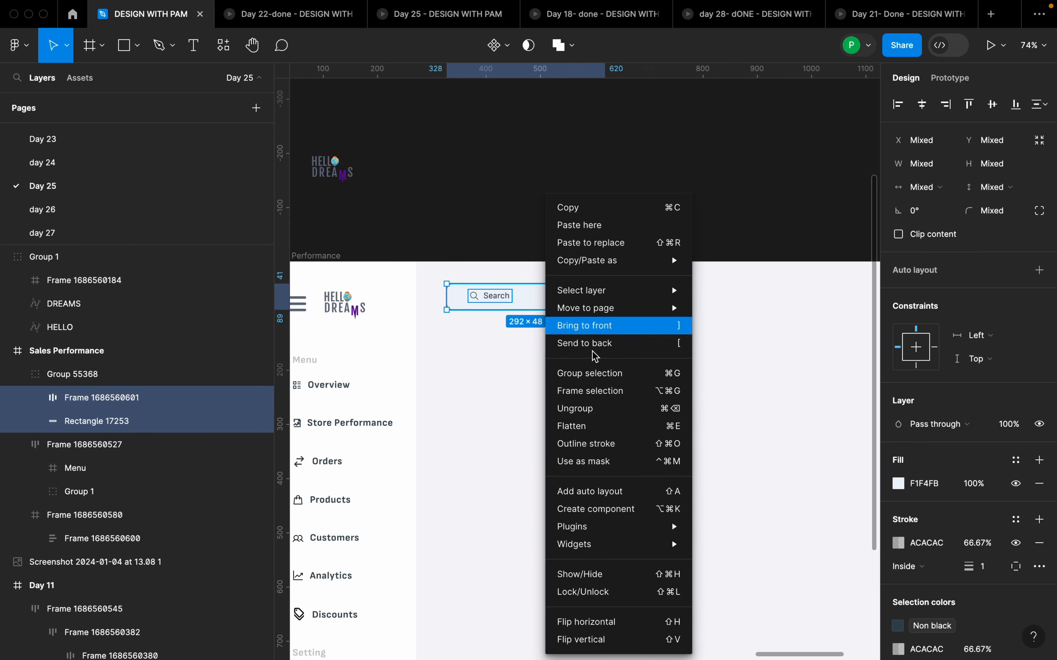
left_click(588, 388)
left_click(544, 337)
Step: Duplicate the search bar group farther along the header, at about X 812, Y 48
left_click(535, 305)
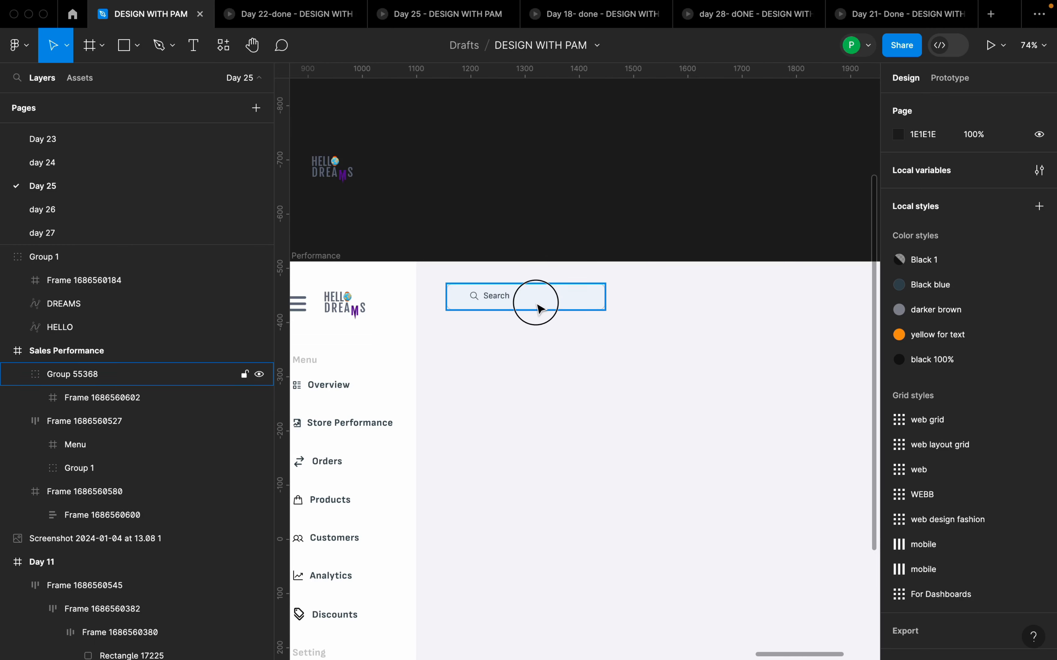
left_click_drag(537, 302, 799, 302)
scroll(814, 342, "right", 5)
scroll(674, 361, "down", 5)
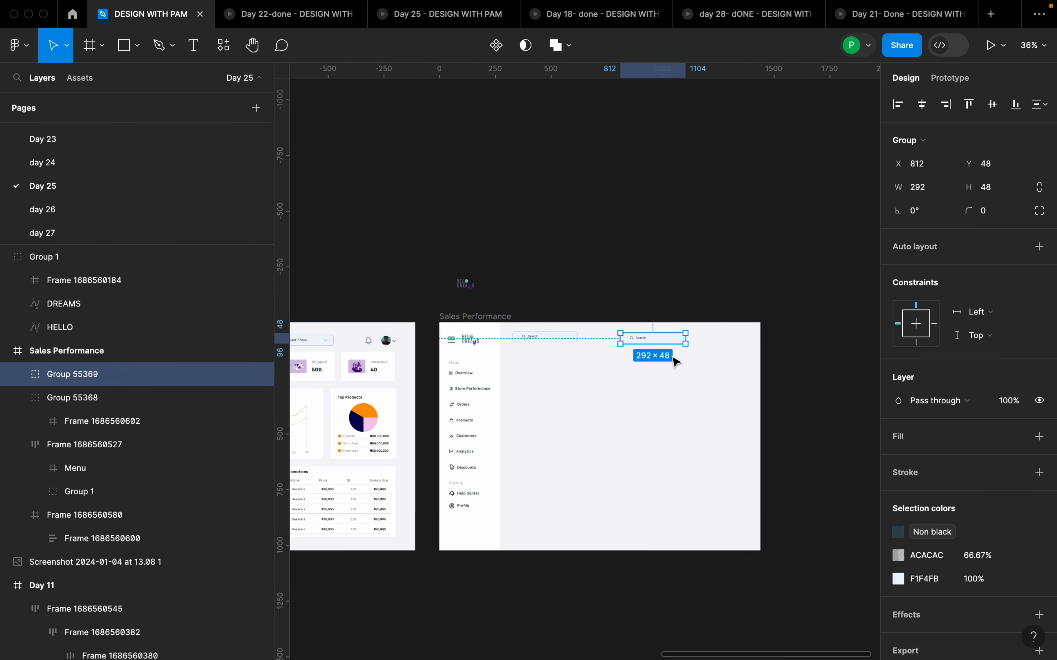
scroll(579, 372, "up", 10)
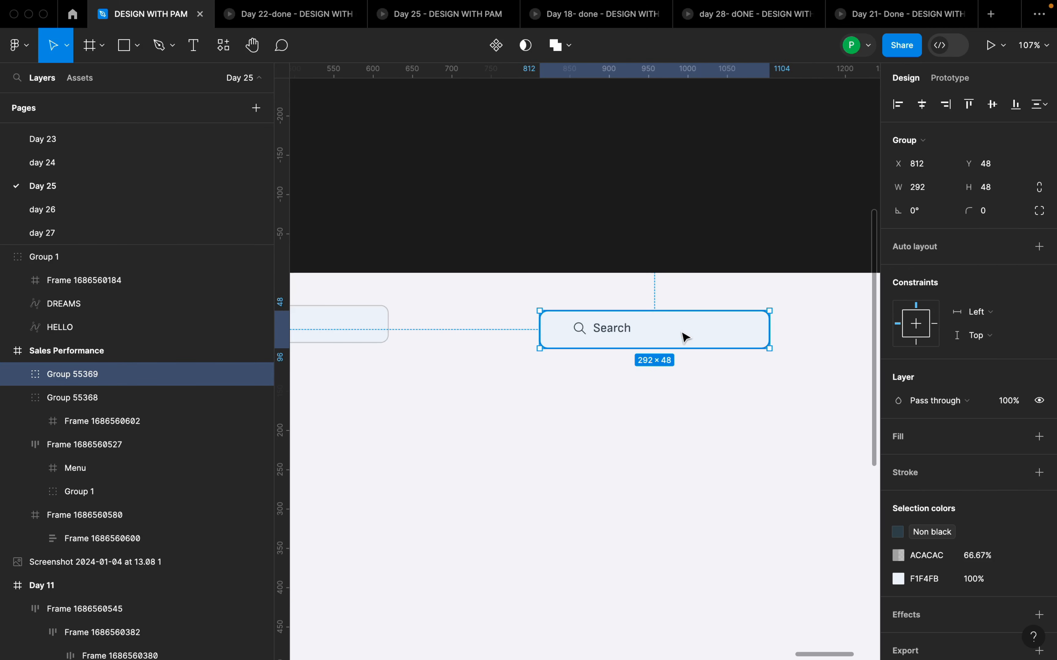
Step: Change the duplicated bar's label text to "Last 7 days"
left_click(563, 331, "super")
scroll(738, 337, "down", 10)
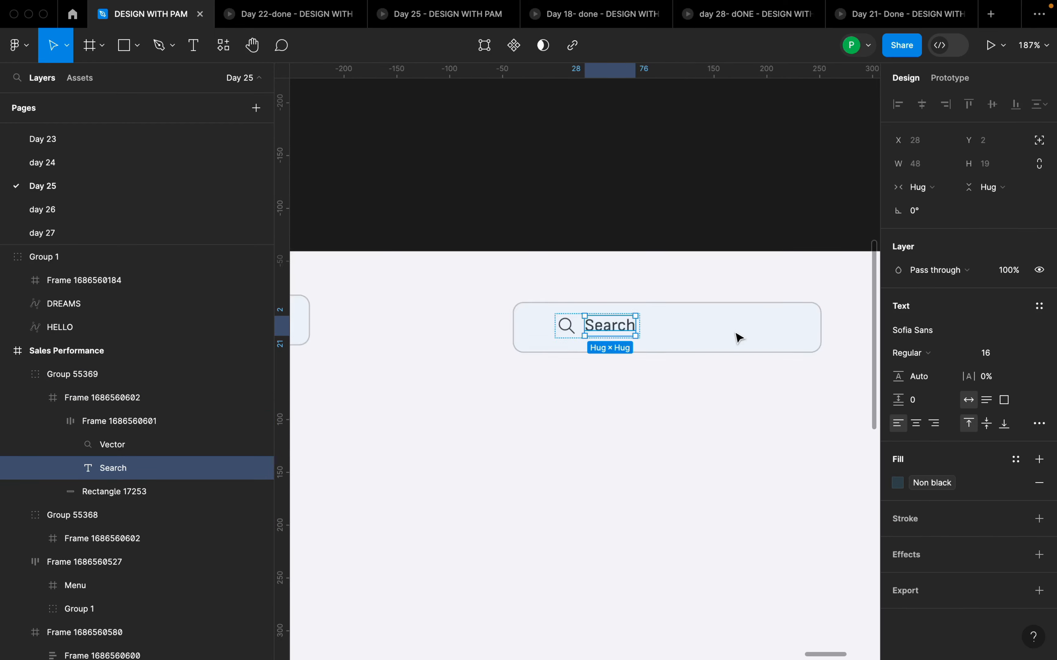
scroll(399, 352, "up", 5)
scroll(398, 352, "down", 5)
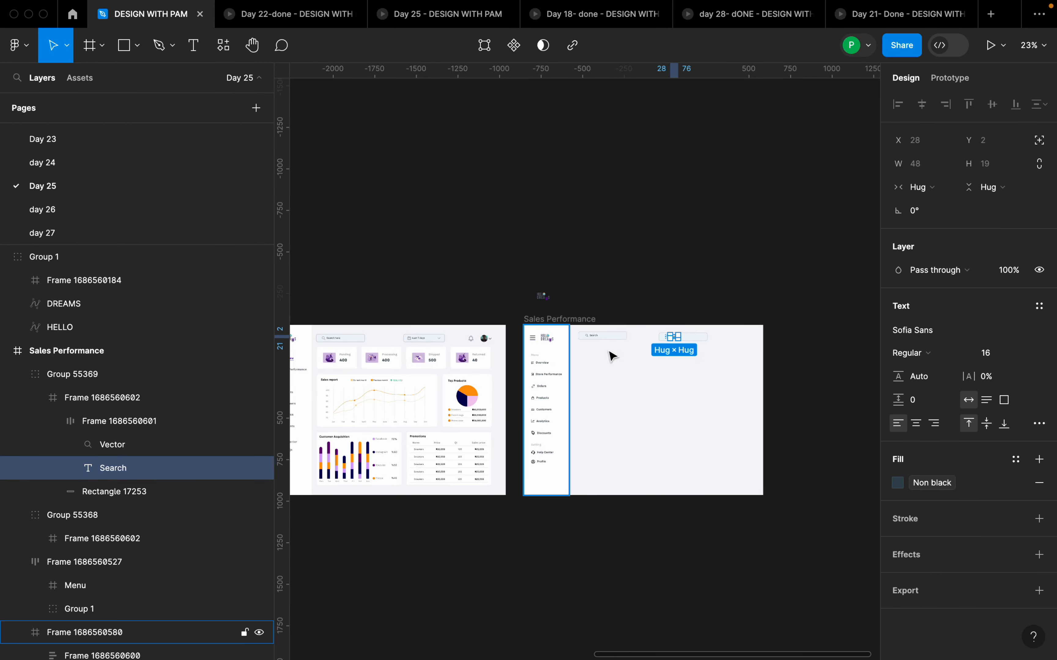
scroll(609, 354, "up", 10)
double_click(539, 346)
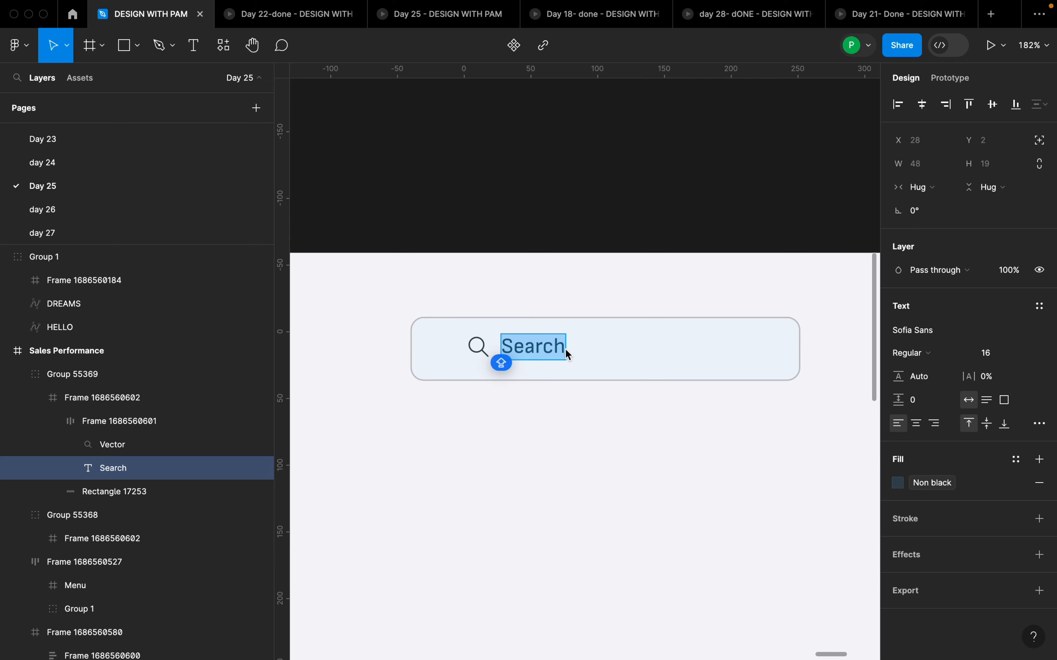
type("Last 7 days")
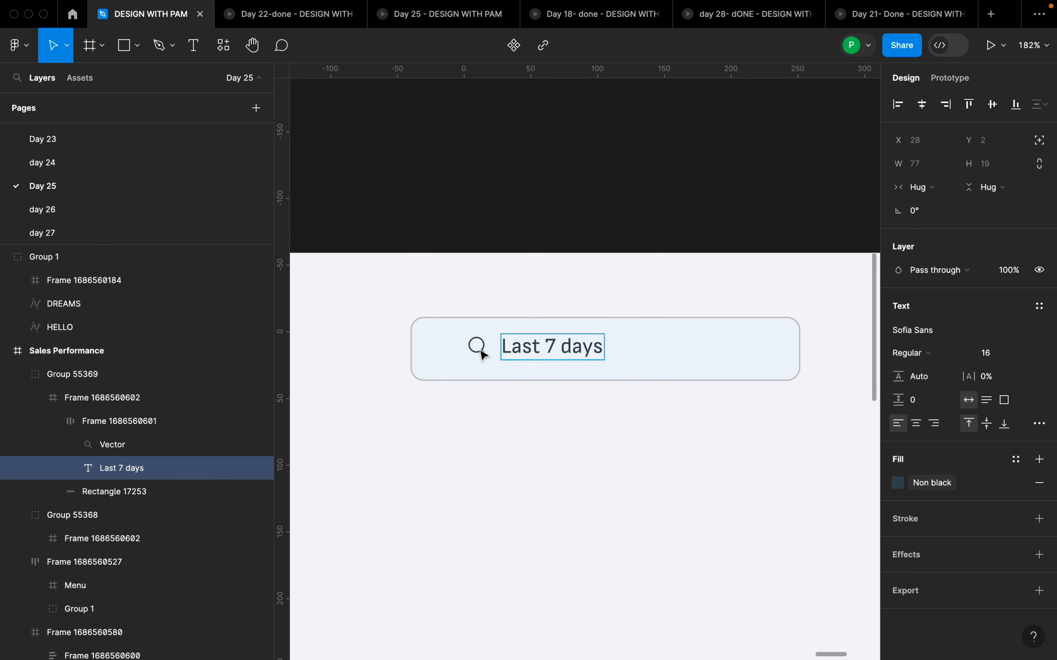
Step: Search the Iconify plugin for "calender" and import the Unicons Thin Line icon uit:calender into the Last 7 days label frame
left_click(479, 349)
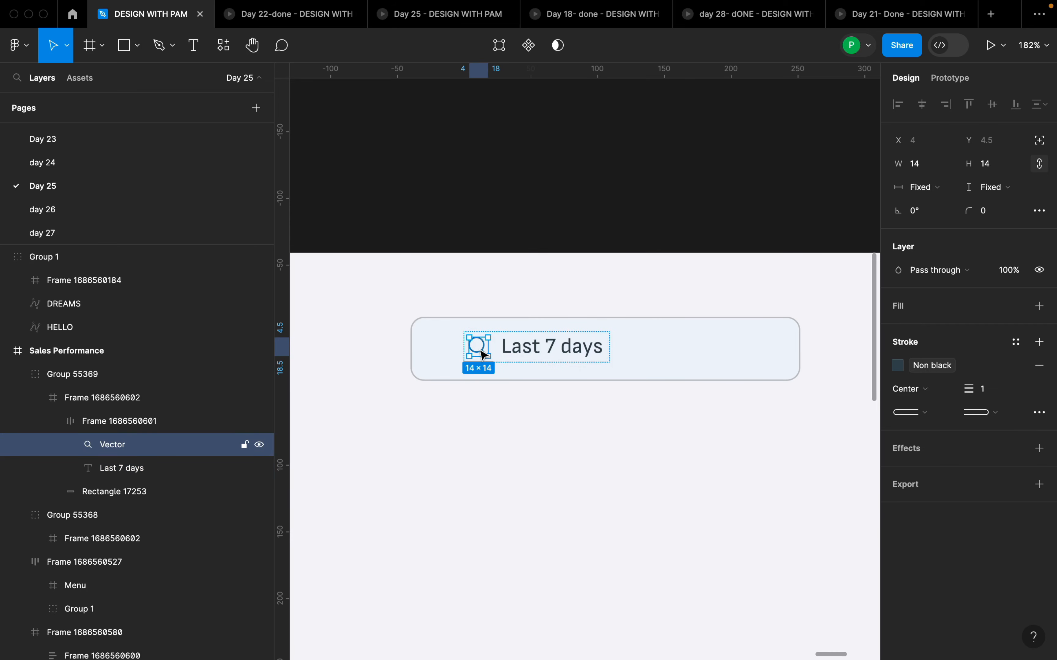
right_click(478, 350)
mouse_move(550, 528)
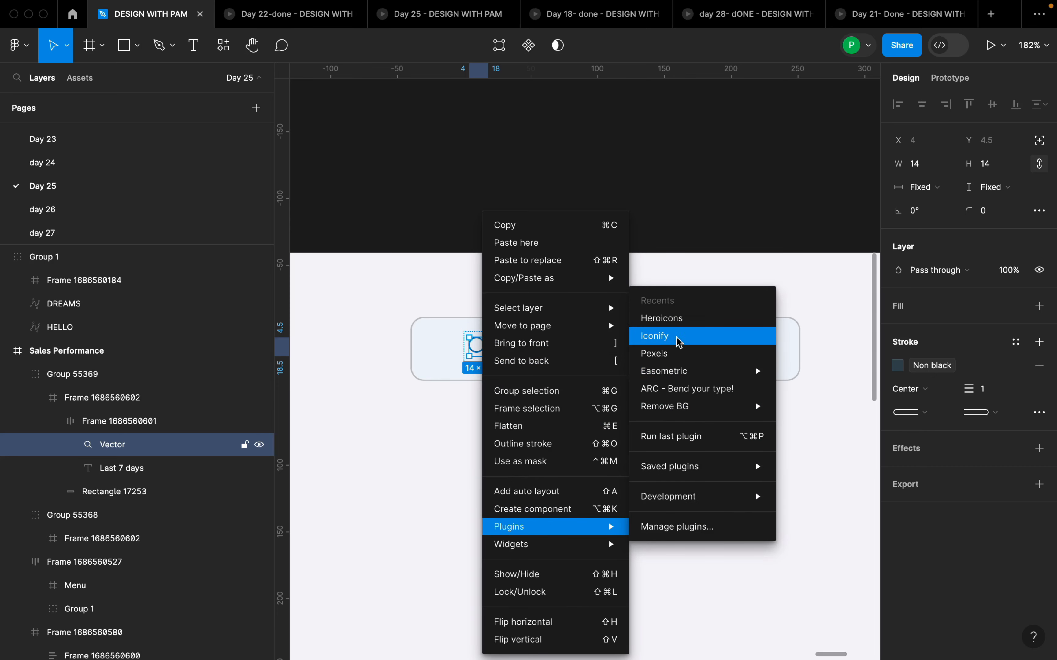
left_click(659, 336)
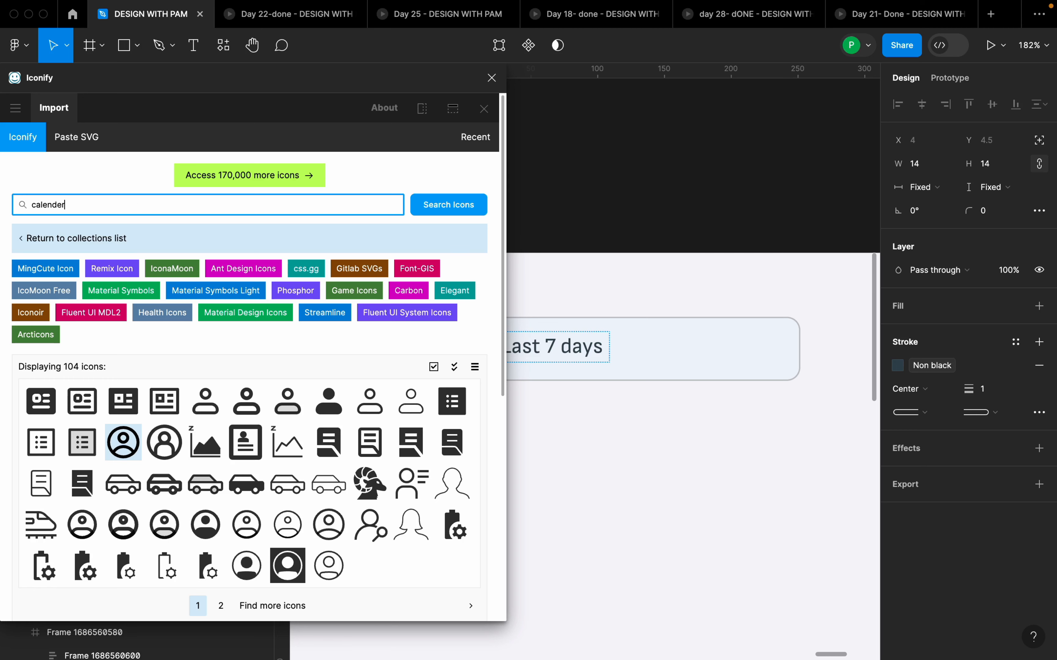
key("Return")
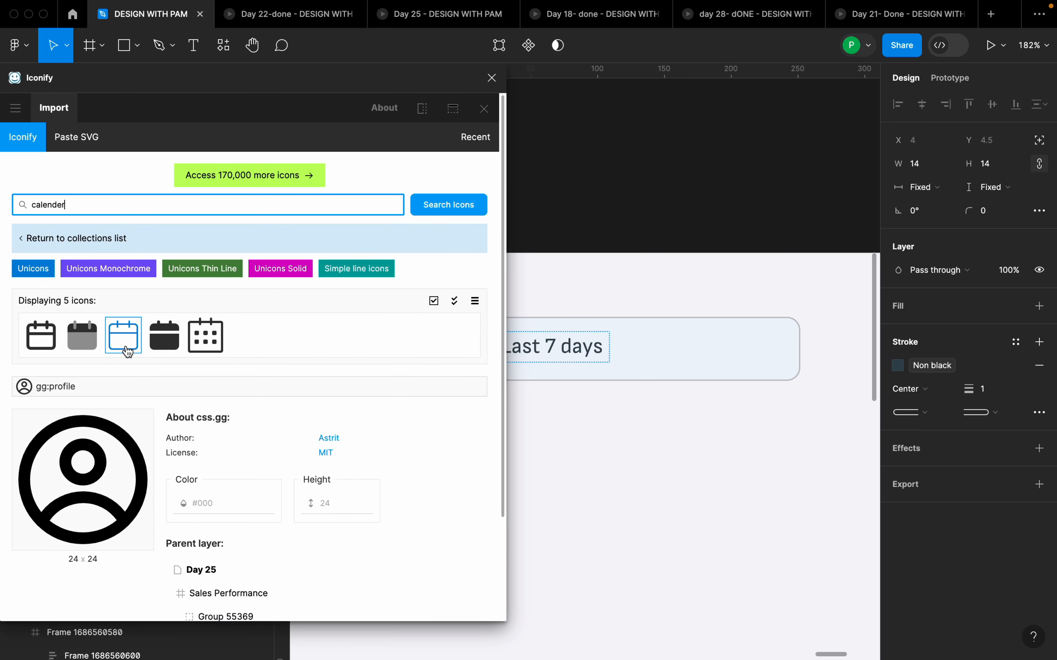
left_click(124, 335)
scroll(350, 437, "down", 3)
left_click(445, 540)
left_click(264, 598)
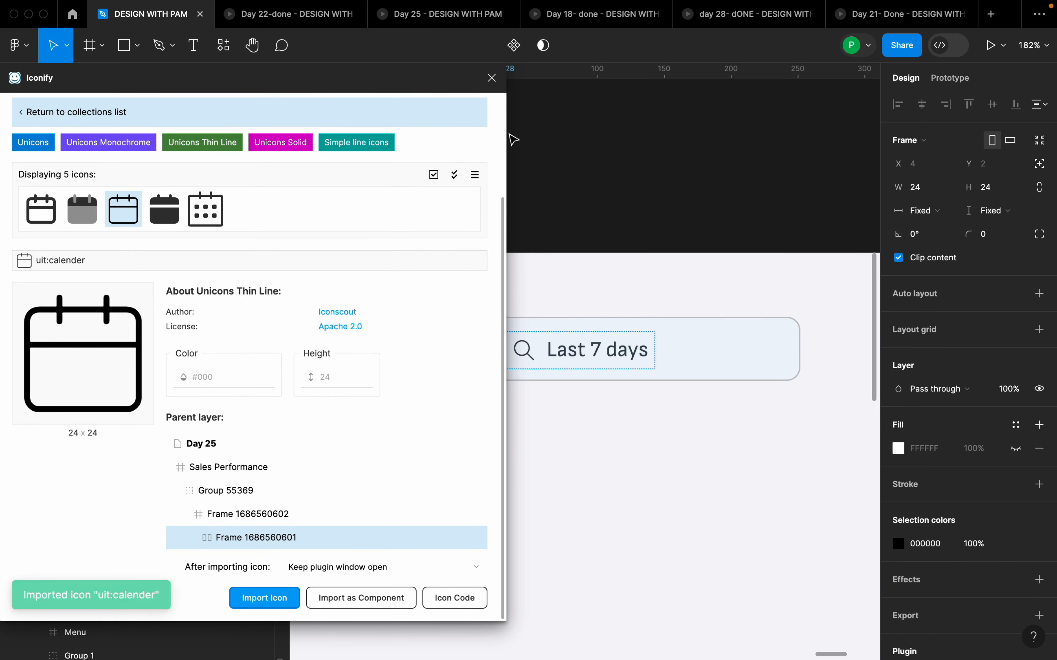
left_click(492, 78)
Step: Delete the magnifying glass icon from the Last 7 days bar
scroll(520, 360, "up", 2)
double_click(530, 357)
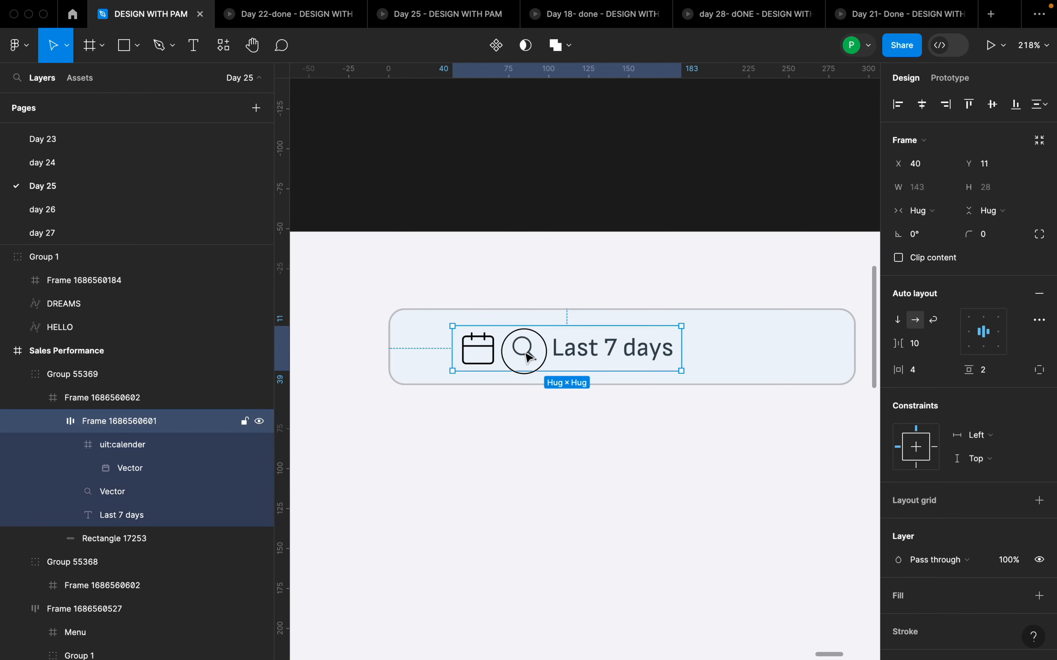
key("Delete")
Step: Resize the calendar icon in the Last 7 days bar to 18 wide with its proportions locked
double_click(492, 358)
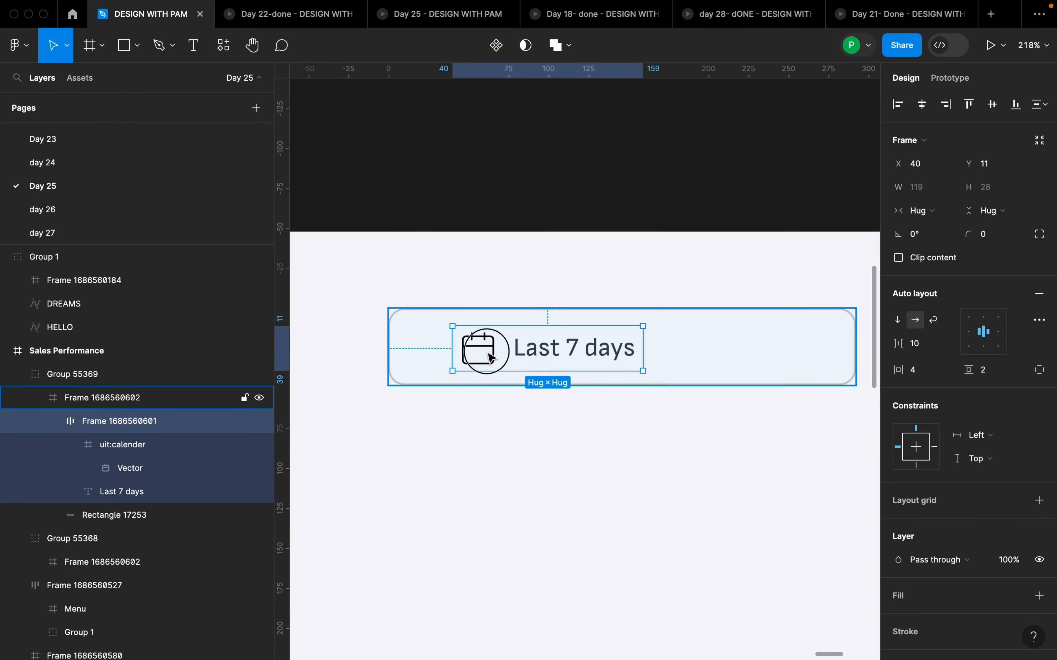
double_click(492, 358)
left_click(1040, 188)
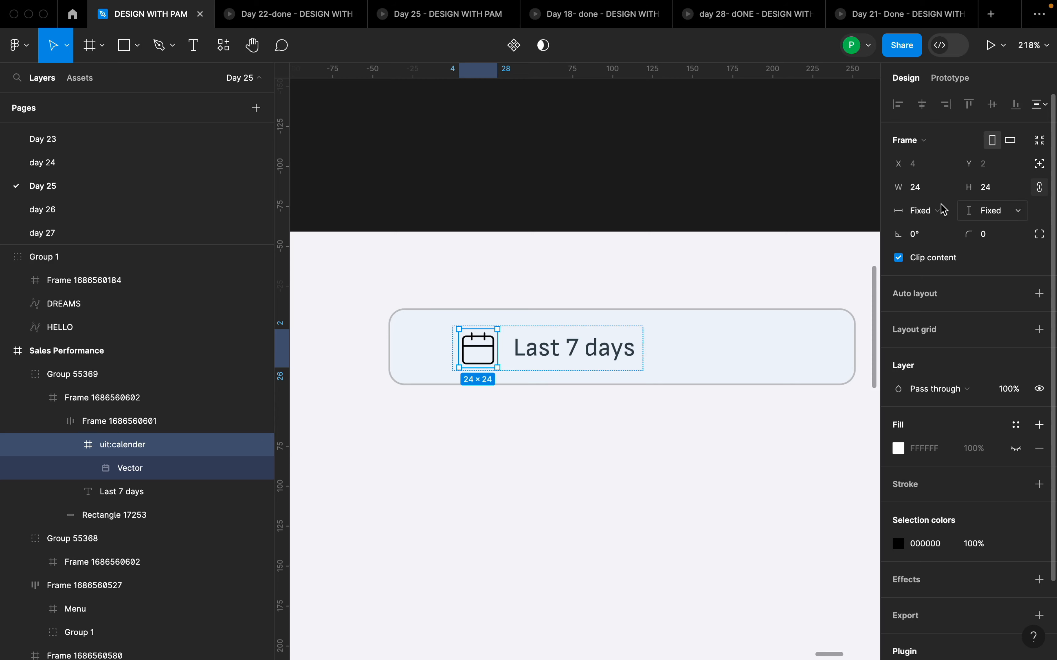
left_click(932, 192)
type("18")
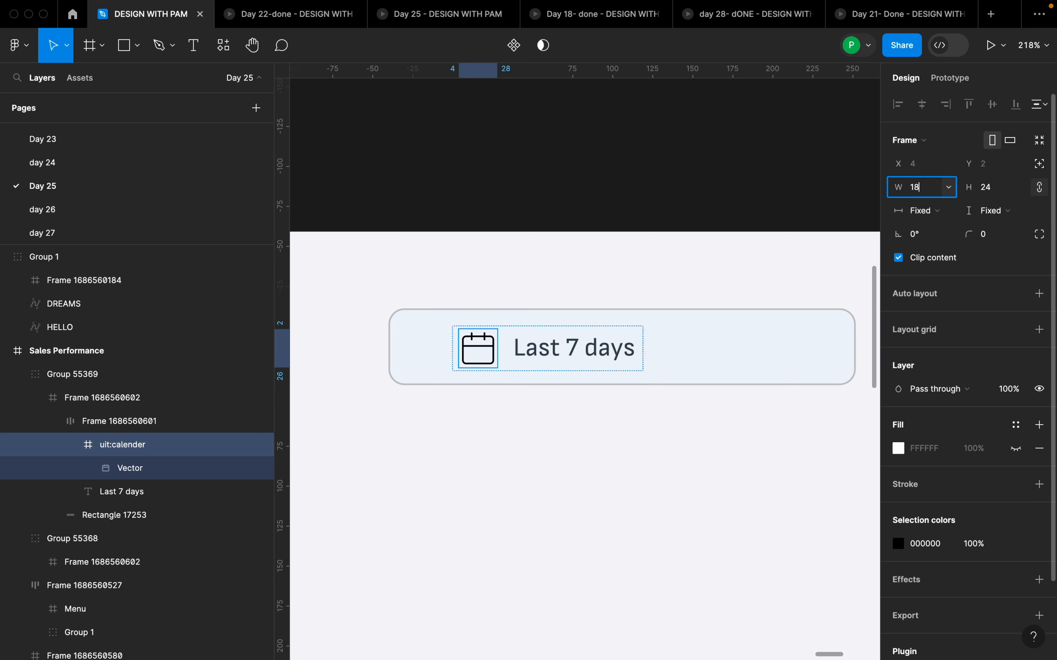
key("Return")
left_click(513, 356)
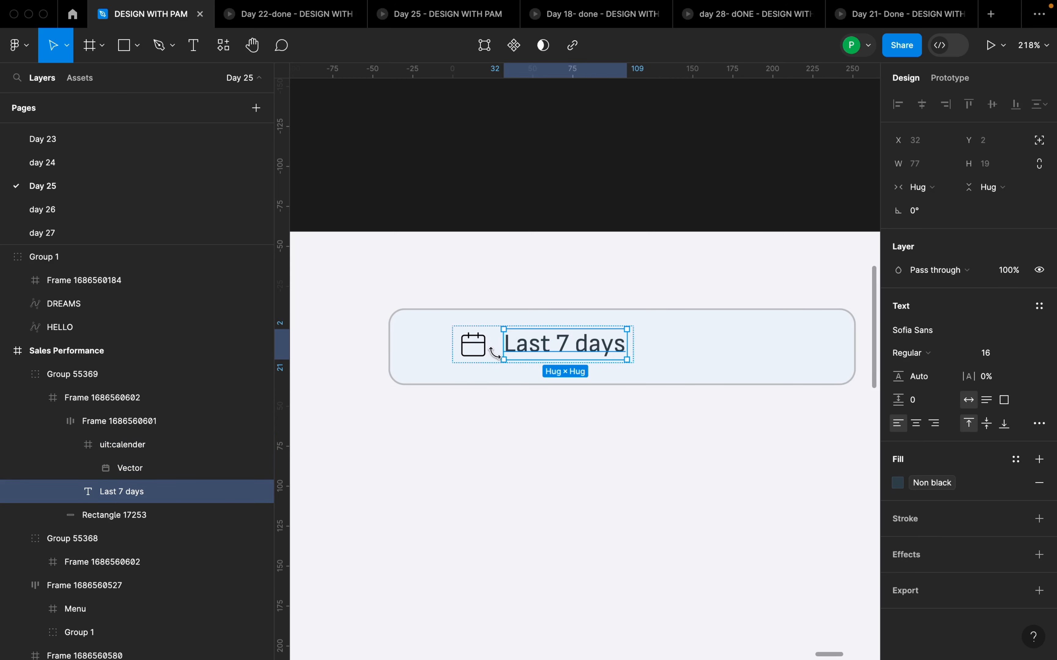
left_click(493, 351)
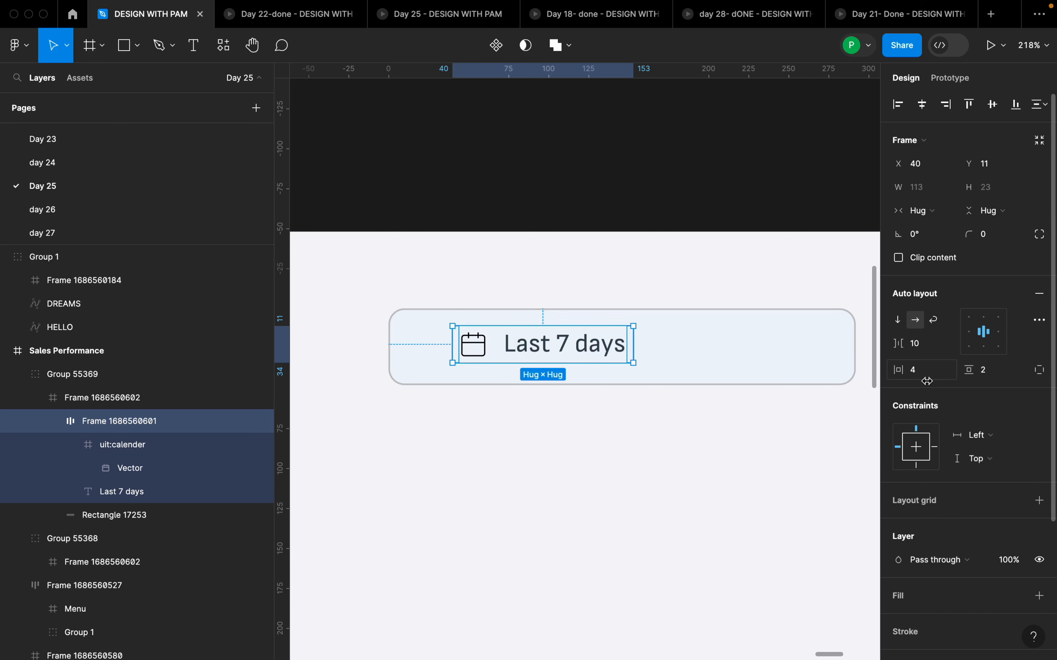
left_click(663, 362)
double_click(610, 352)
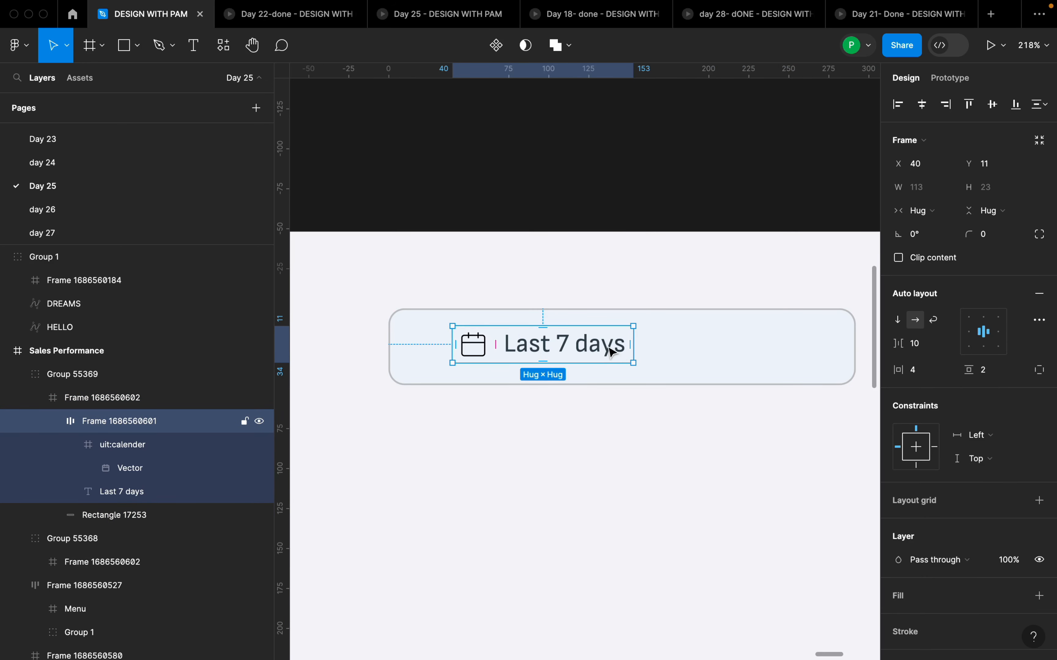
Step: Select the Last 7 days bar's frame and search the Iconify plugin for "drop down"
left_click(708, 352)
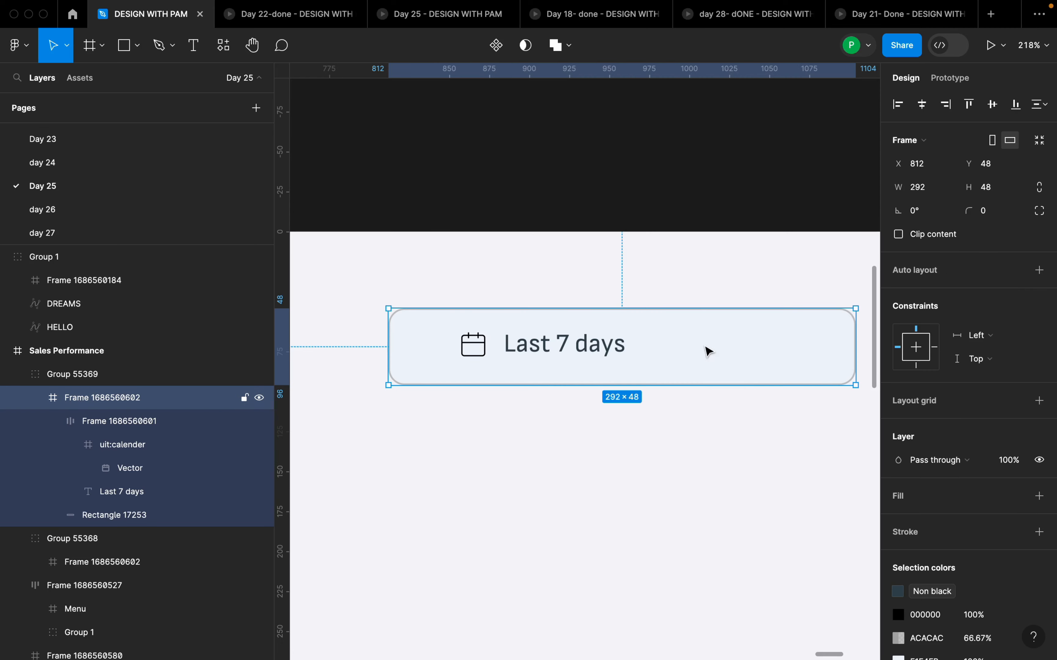
right_click(711, 346)
mouse_move(768, 527)
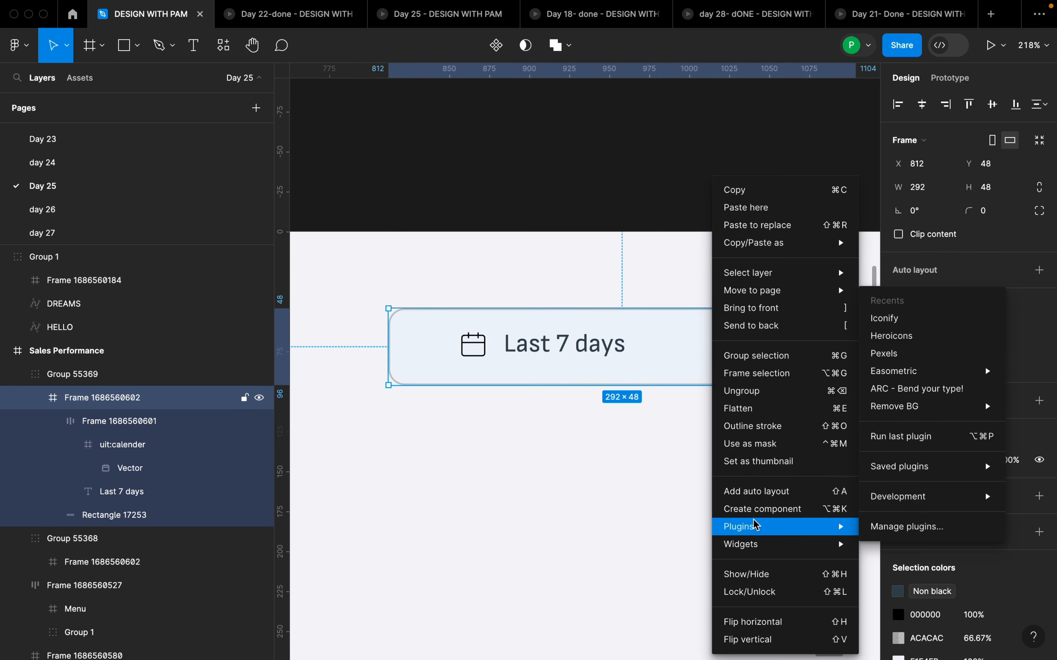
left_click(895, 326)
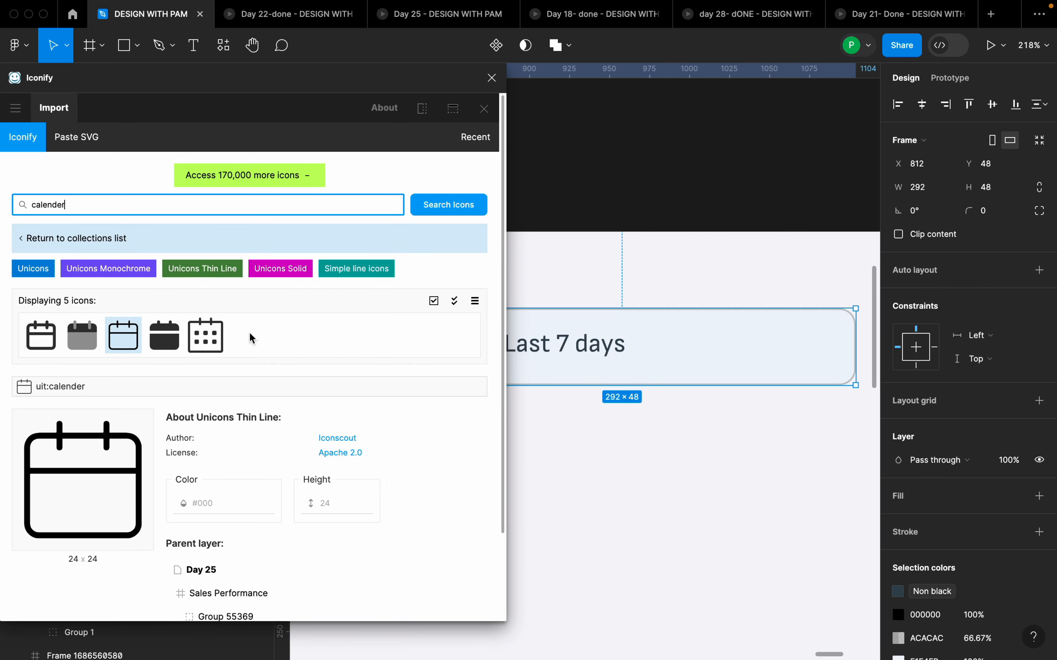
double_click(158, 211)
type("drop down")
key("Return")
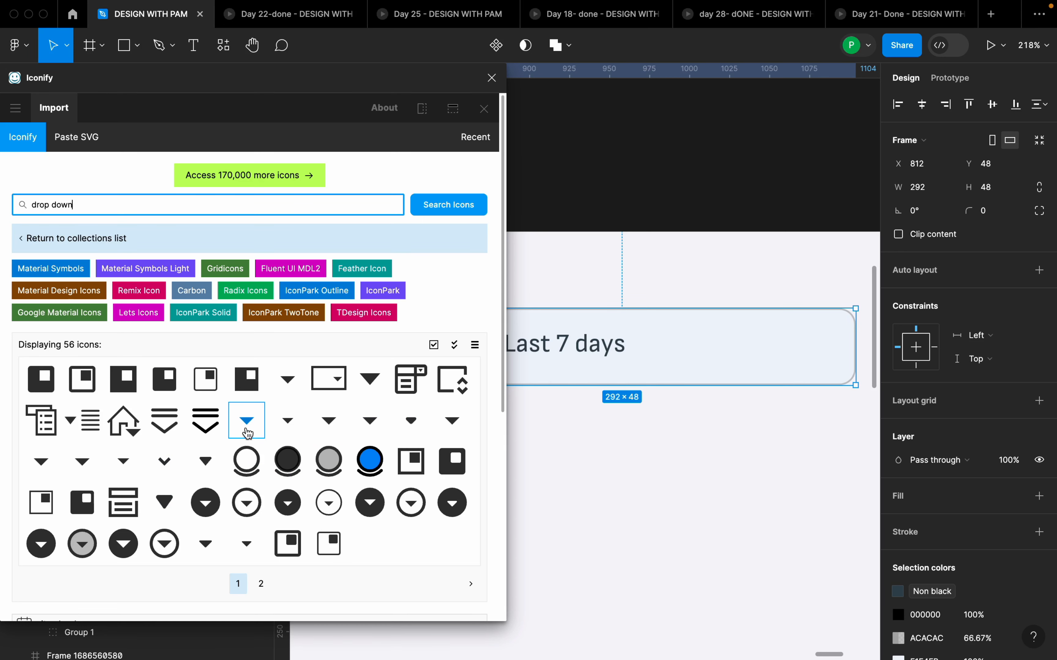
Step: Choose the Google Material icon ic:outline-arrow-drop-down and import it into the Last 7 days bar's frame
scroll(349, 501, "down", 1)
left_click(261, 561)
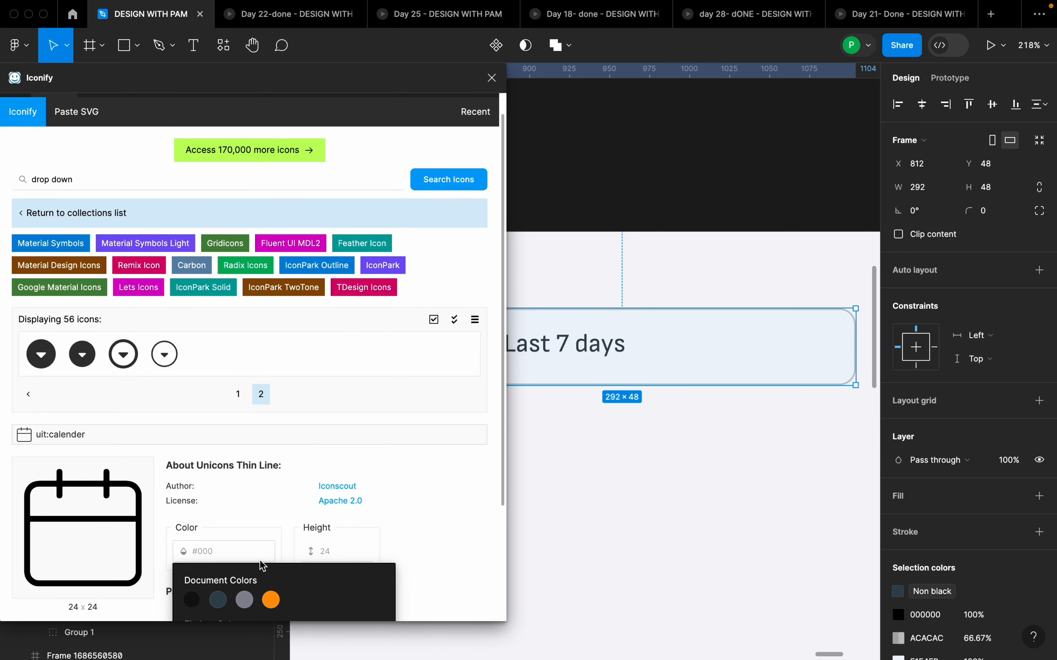
left_click(238, 395)
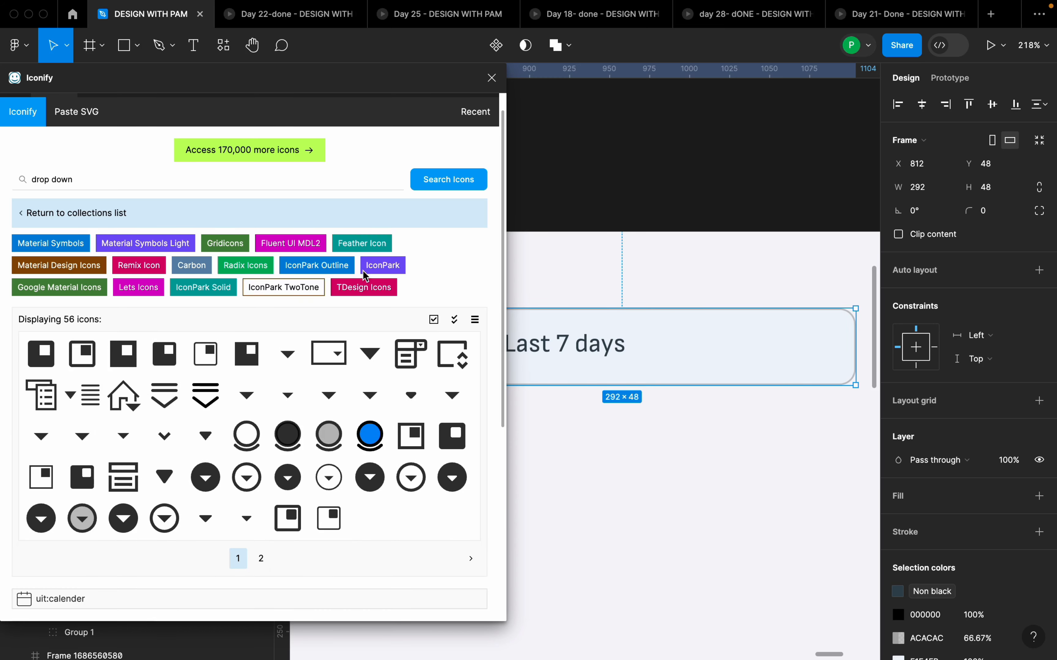
left_click(375, 396)
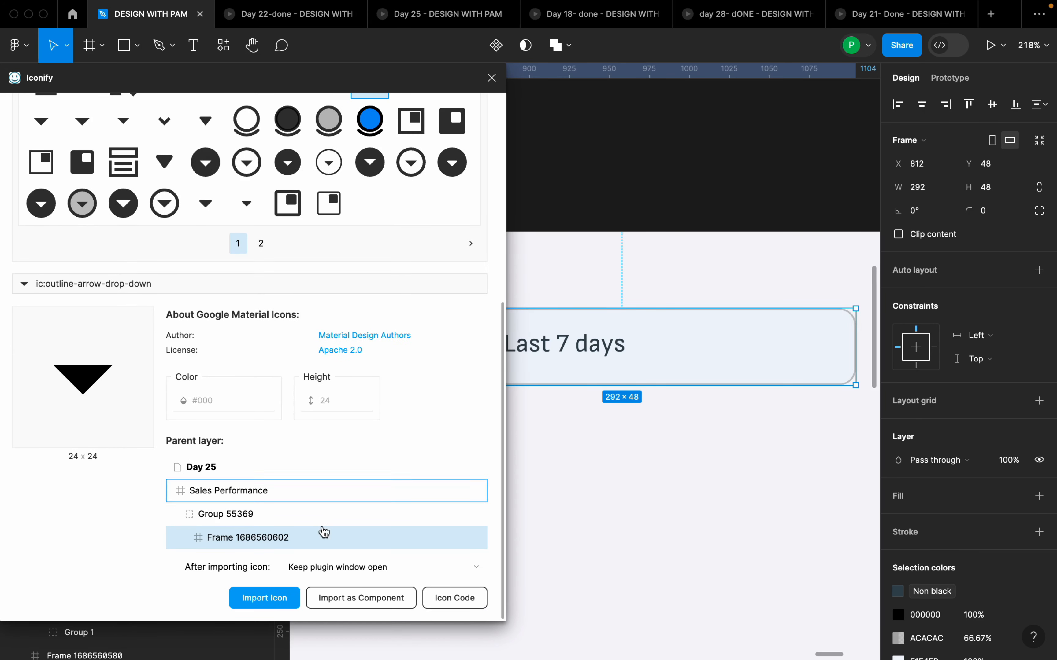
left_click(268, 597)
Step: Bring the drop-down arrow to the front and place it near the bar's right end at about X 244, Y 13, closing Iconify
scroll(698, 354, "down", 3)
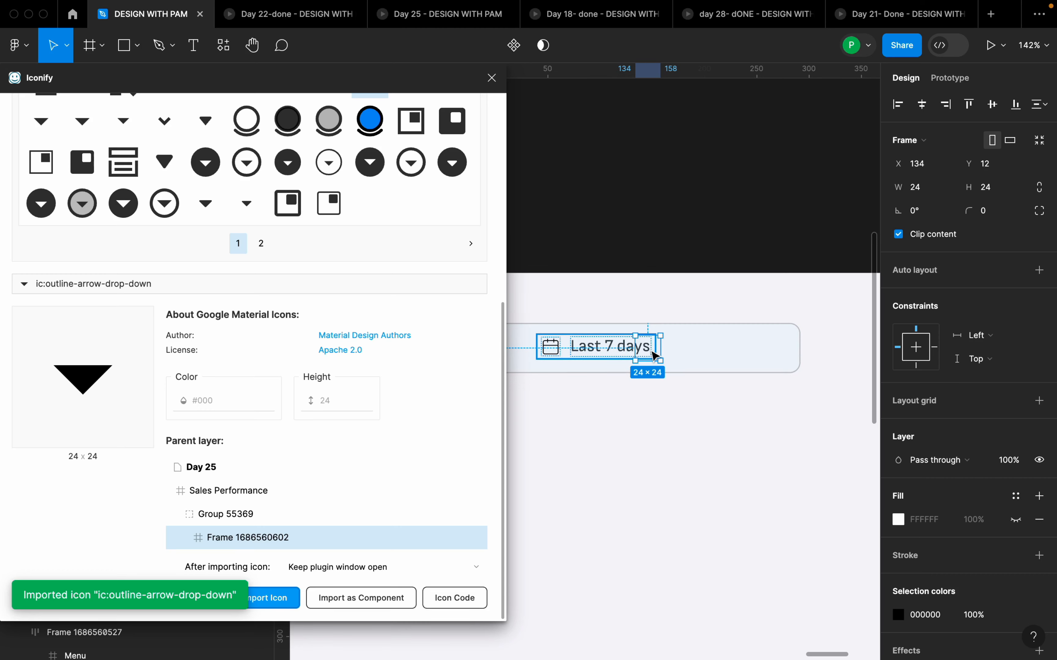
left_click_drag(653, 352, 763, 356)
right_click(764, 356)
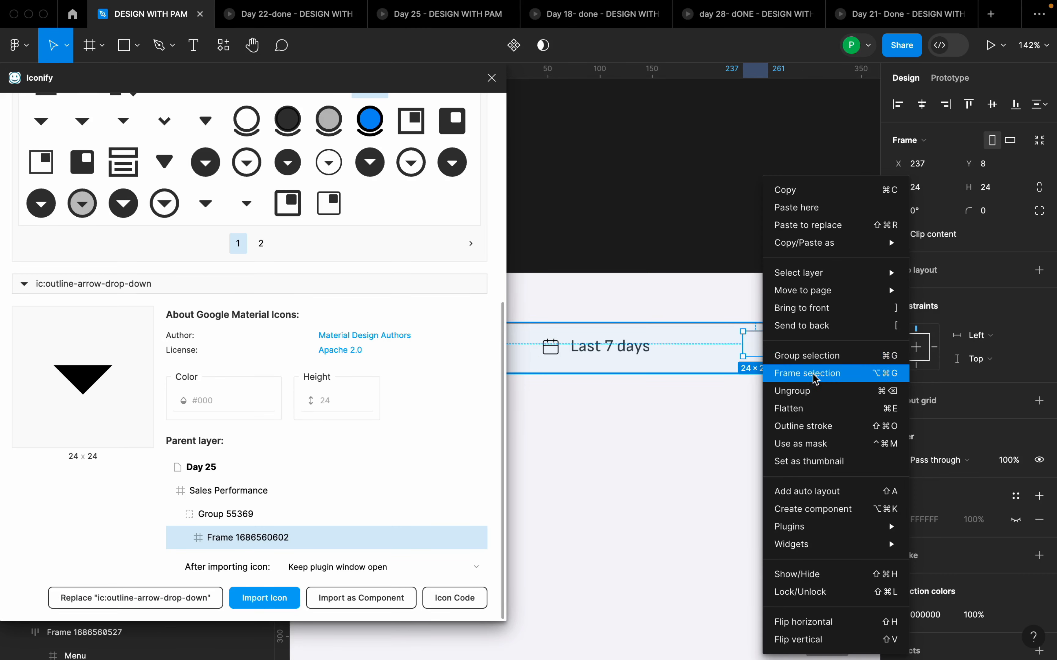
left_click(824, 309)
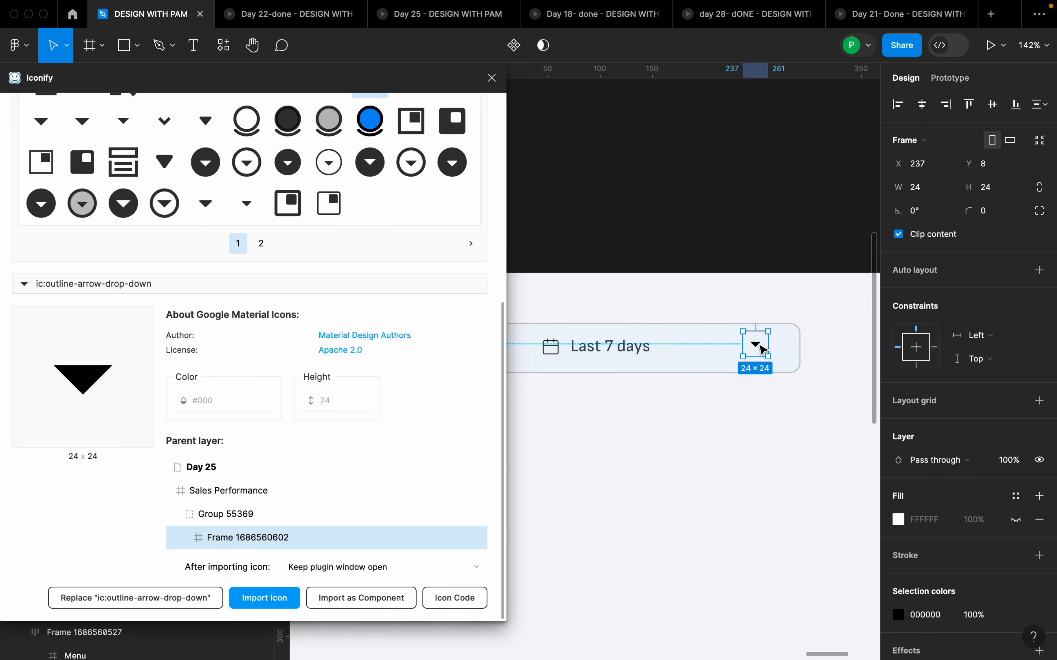
left_click_drag(760, 349, 762, 349)
left_click(491, 80)
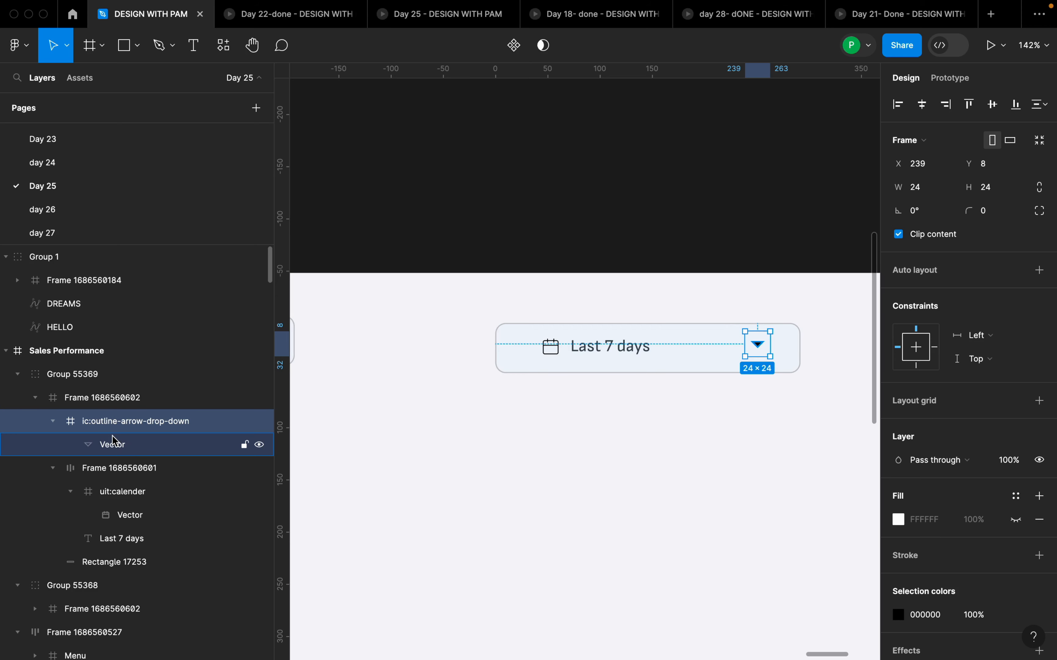
left_click_drag(759, 348, 765, 350)
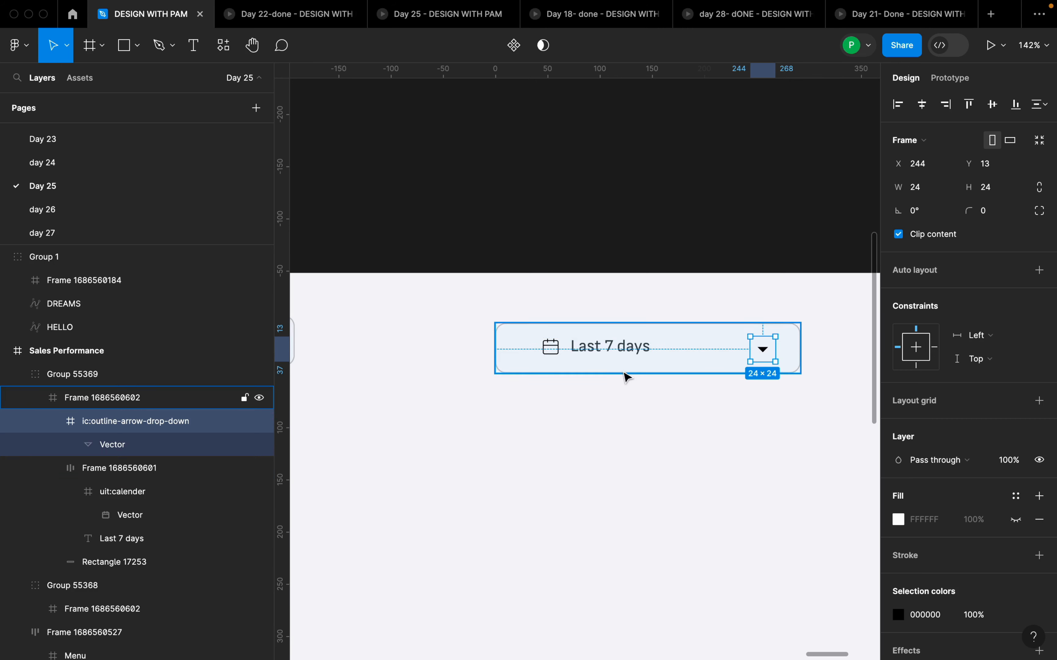
Step: Recolour the drop-down arrow icon with the Non black colour style
left_click(52, 422)
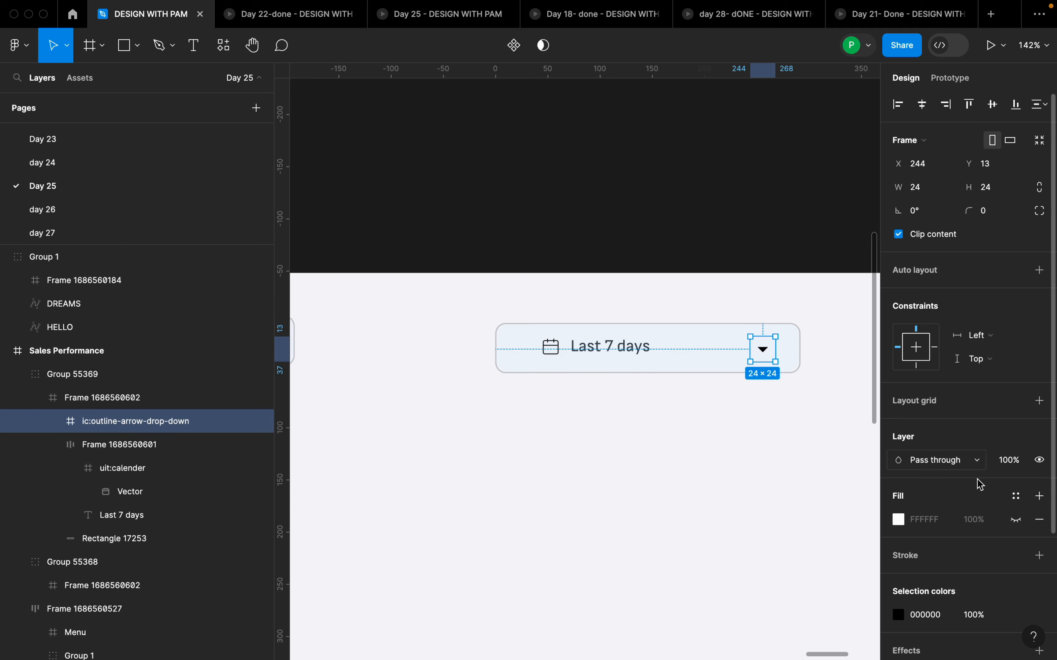
scroll(1007, 563, "down", 3)
left_click(1016, 484)
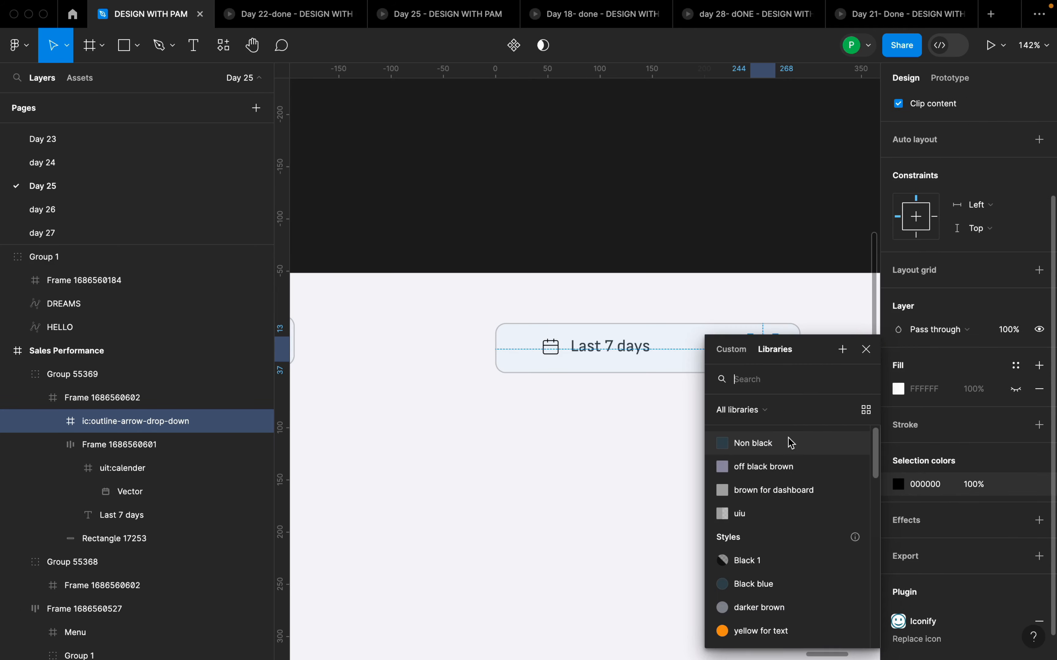
left_click(780, 443)
left_click(677, 453)
left_click(642, 355)
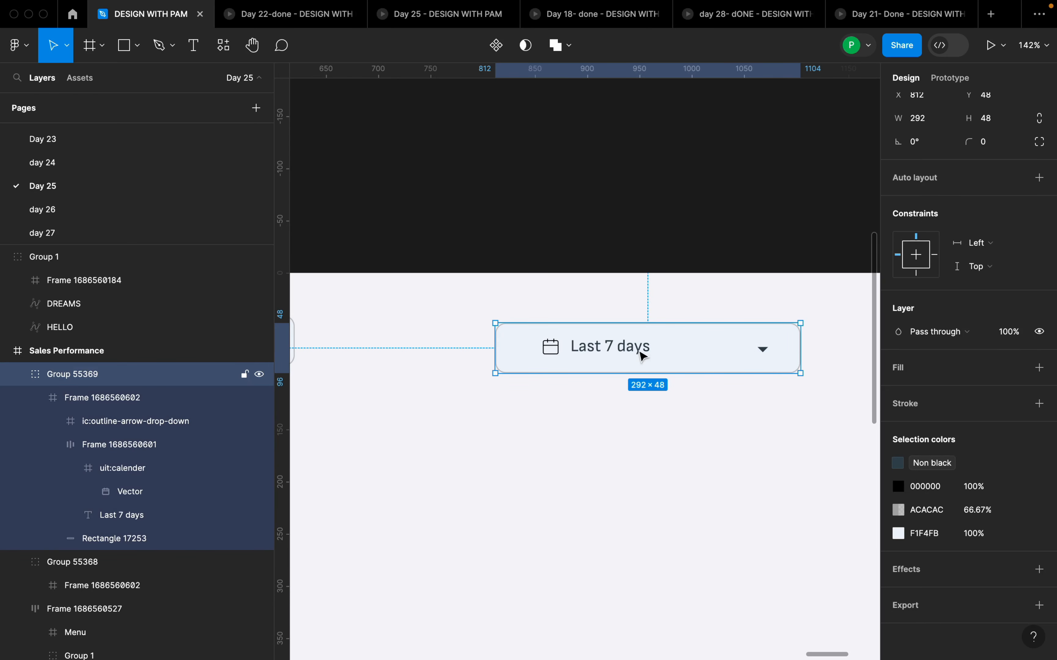
Step: Centre the drop-down arrow icon vertically within the Last 7 days bar
double_click(771, 357)
double_click(764, 354)
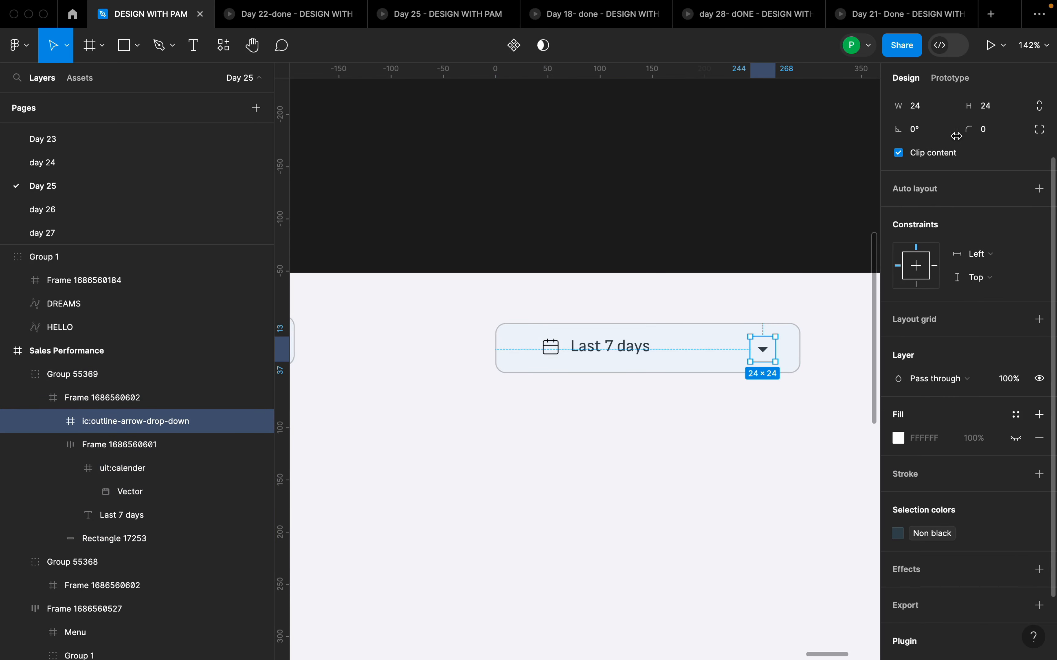
scroll(960, 138, "up", 3)
left_click(990, 110)
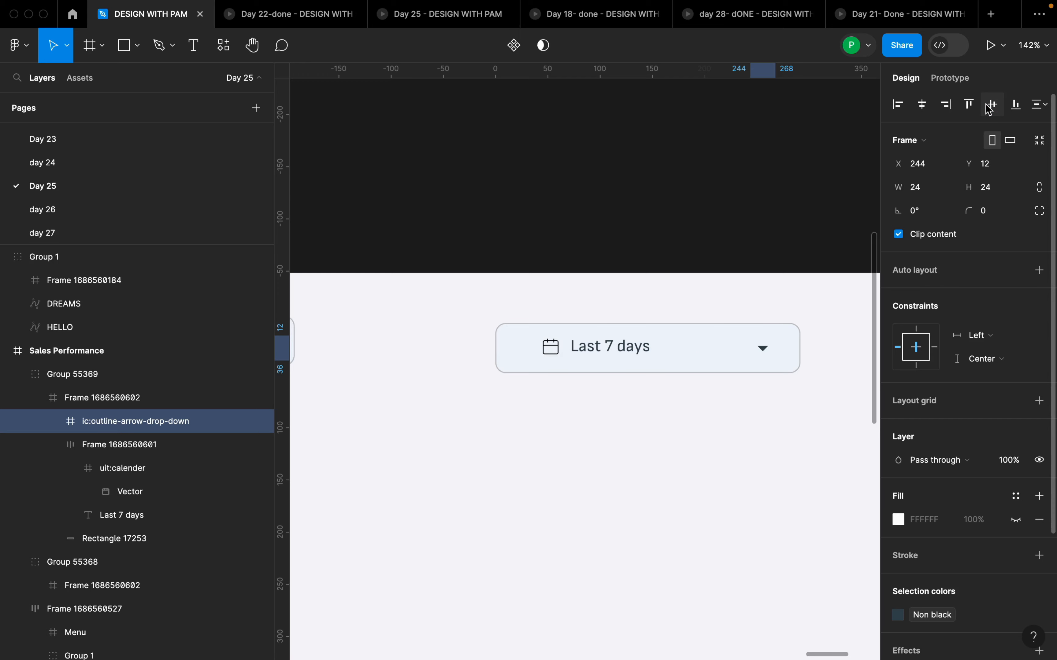
left_click(800, 266)
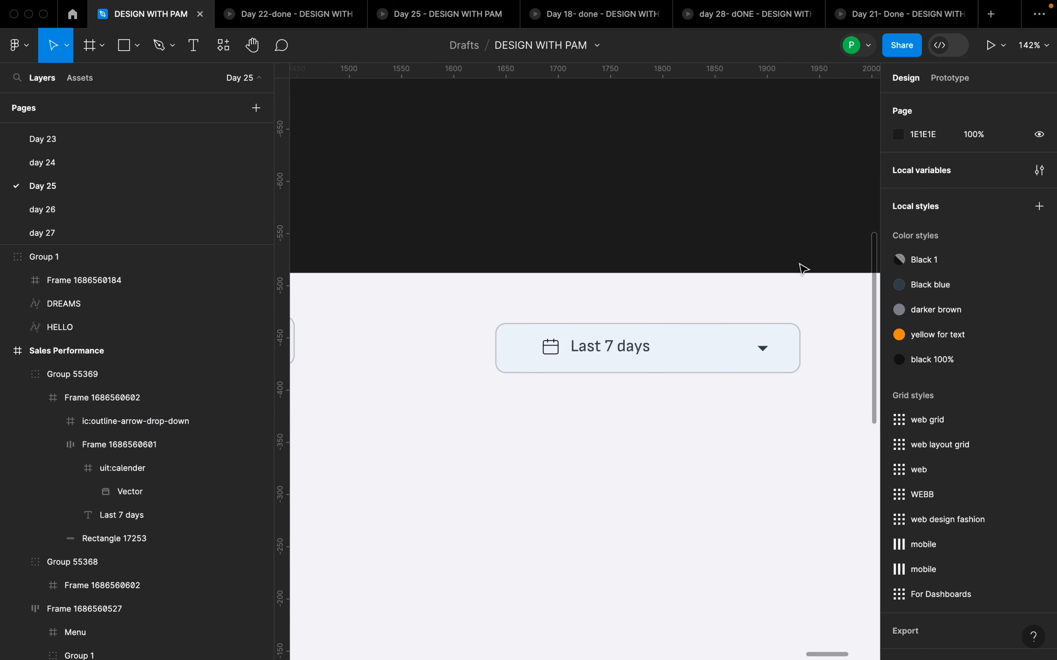
Step: Combine the search and Last 7 days bars in a horizontal auto layout and move it to about X 348, Y 72
scroll(800, 278, "down", 5)
left_click(782, 295)
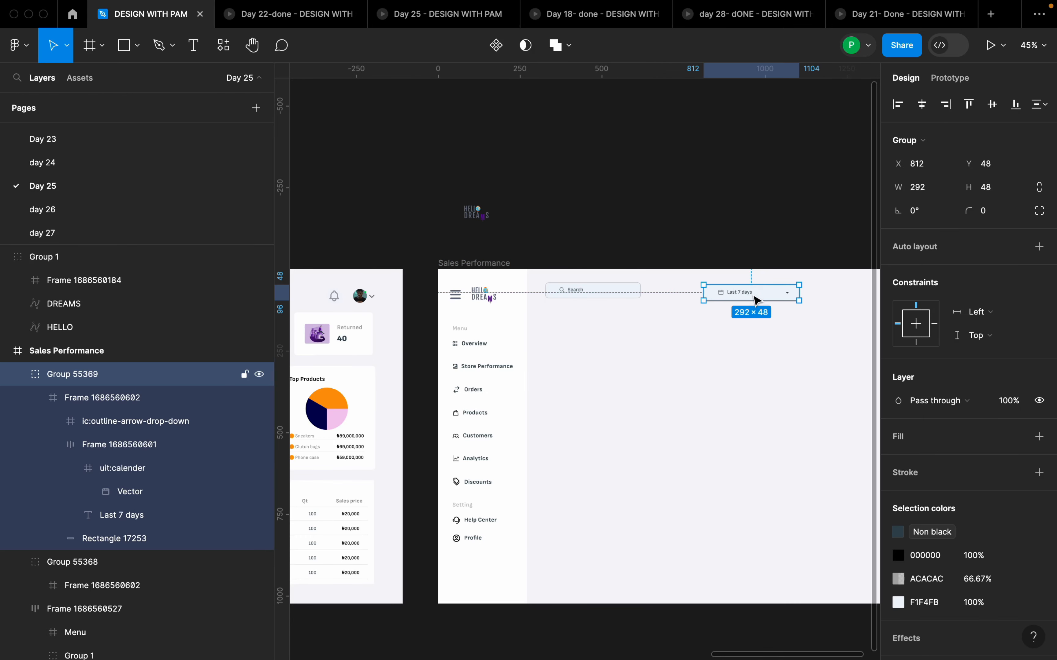
left_click(580, 299, "shift")
key("shift+a")
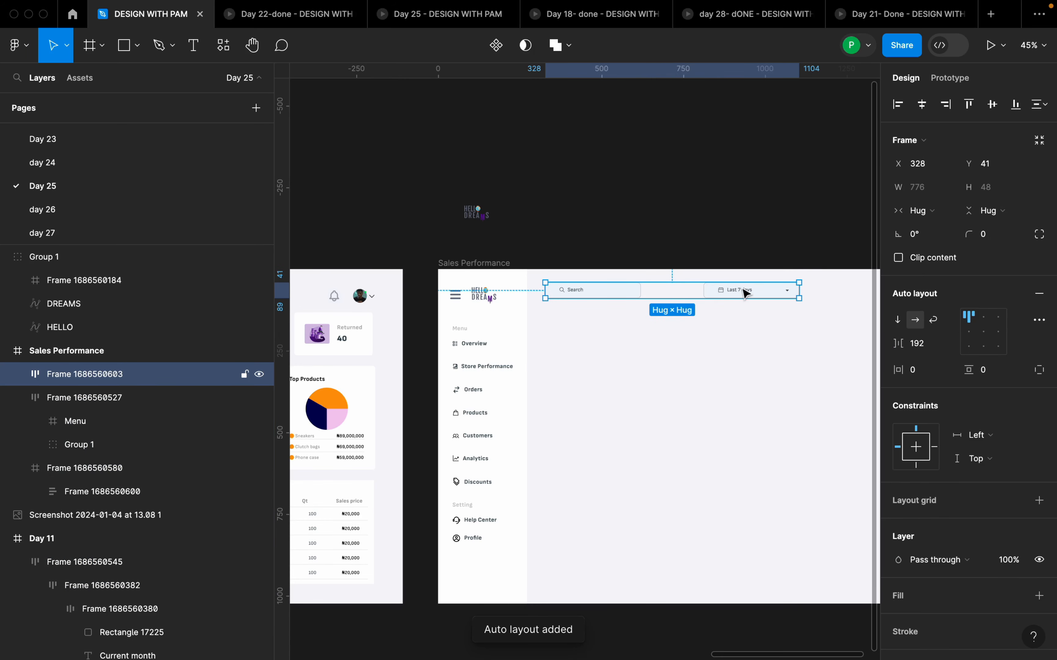
left_click_drag(746, 294, 753, 304)
Step: Set the header auto layout's gap between the search and Last 7 days bars to 268
left_click_drag(903, 342, 947, 343)
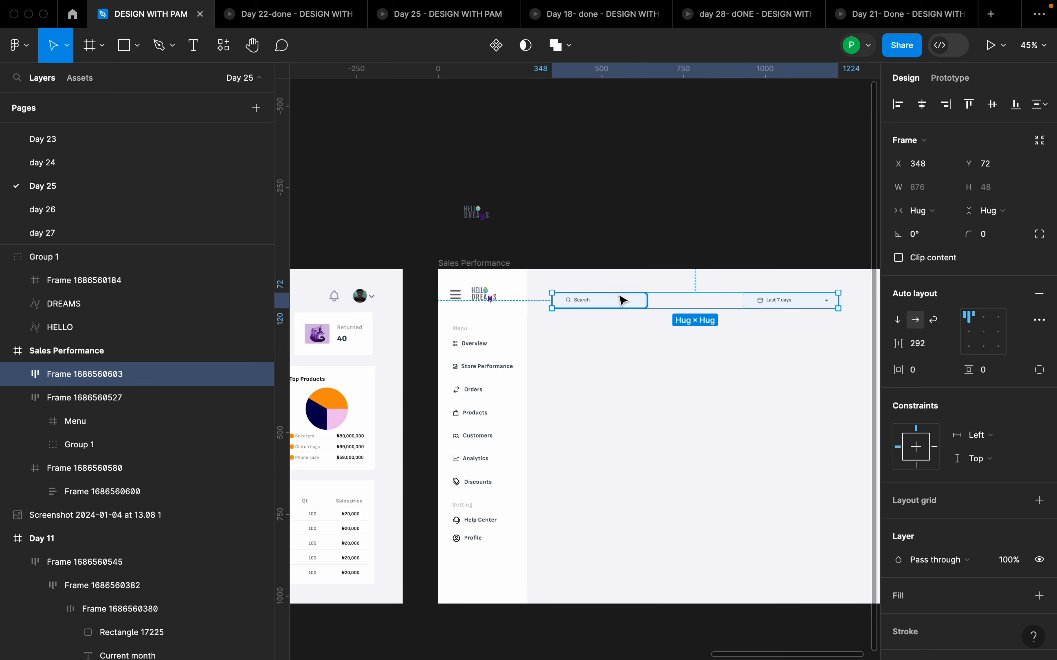
scroll(623, 300, "down", 5)
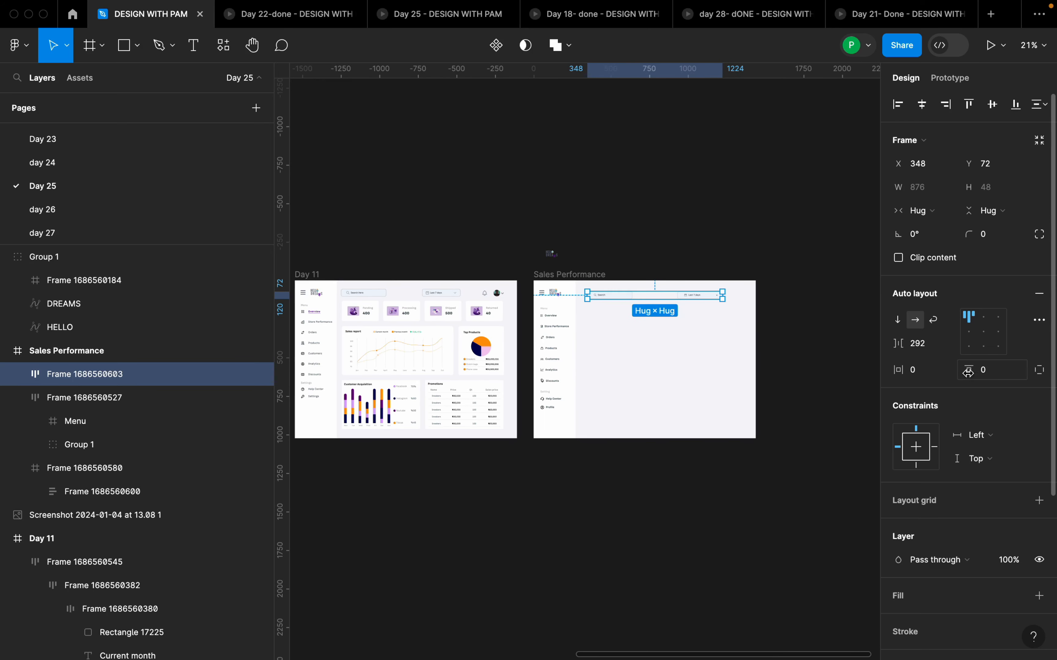
left_click_drag(907, 345, 871, 346)
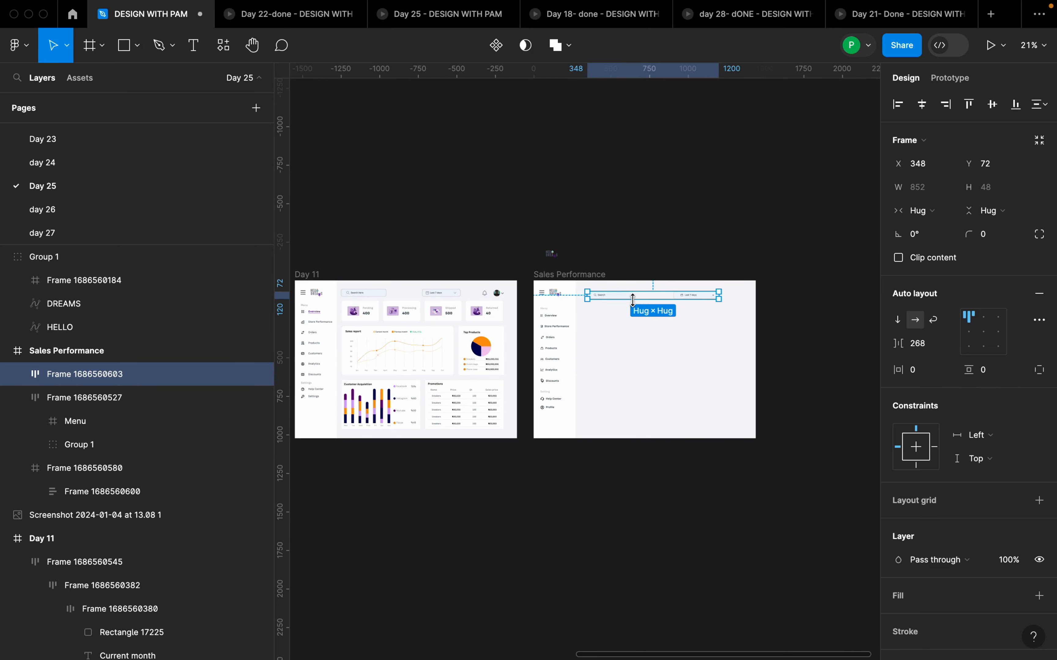
Step: Show the For Dashboards layout grid on the Sales Performance frame
left_click(608, 275)
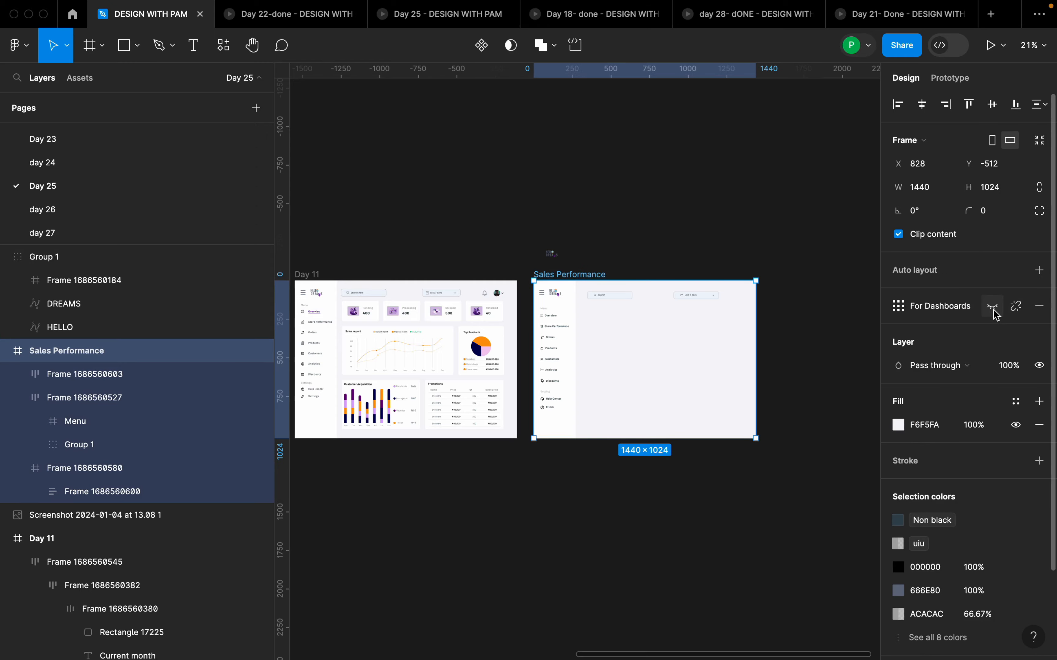
left_click(994, 308)
scroll(698, 279, "up", 5)
Step: Shift the header row of search and date bars left along the layout grid to X 304, keeping Y 72
left_click(724, 363)
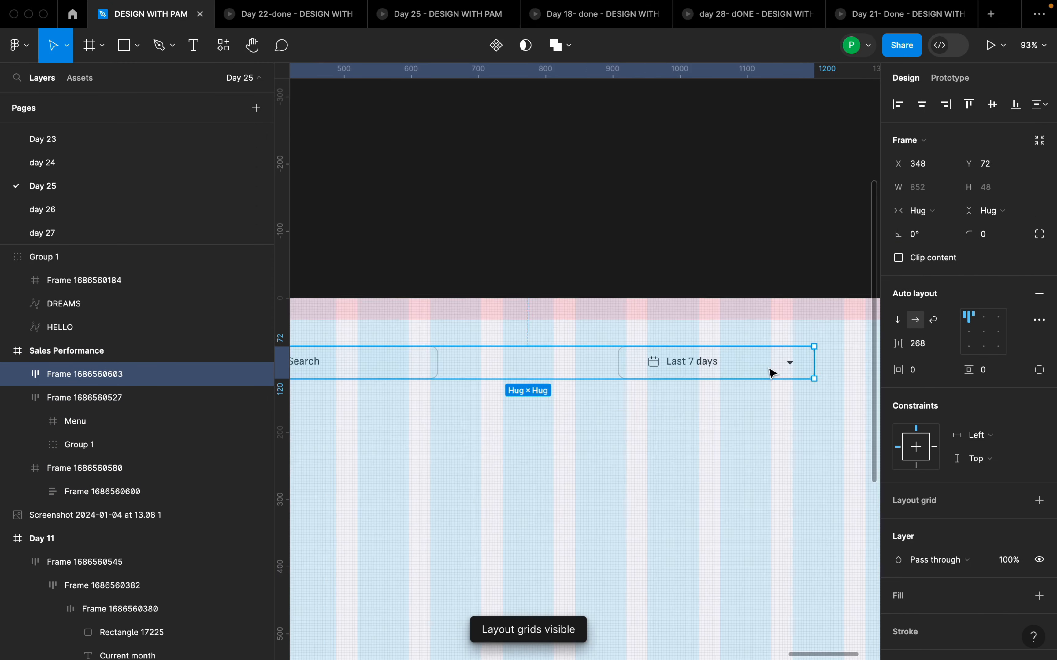
scroll(655, 358, "down", 8)
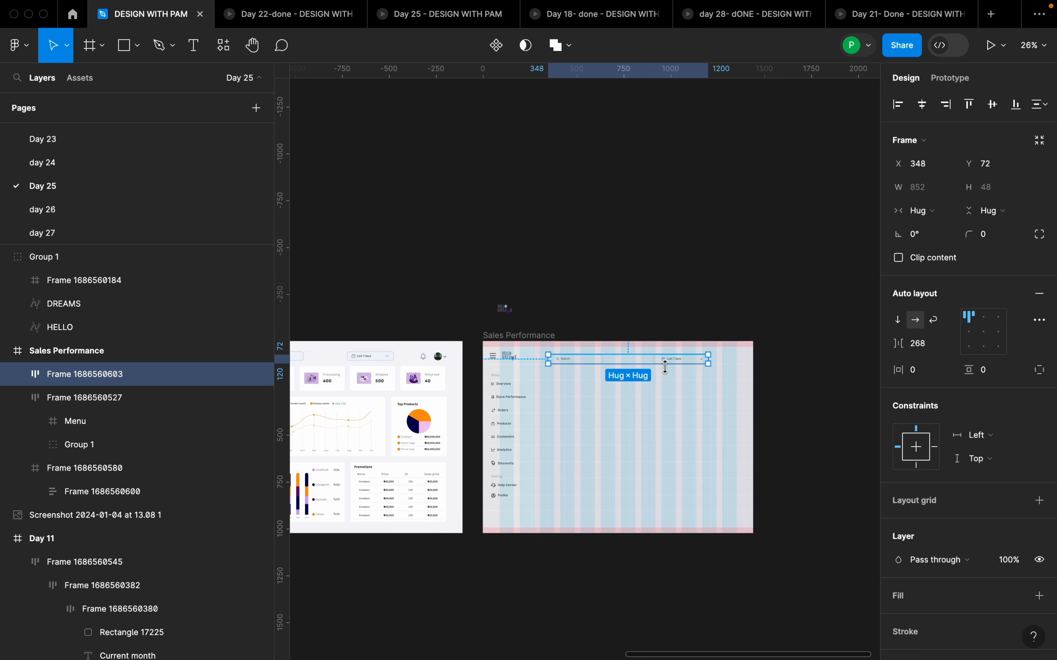
scroll(587, 372, "up", 3)
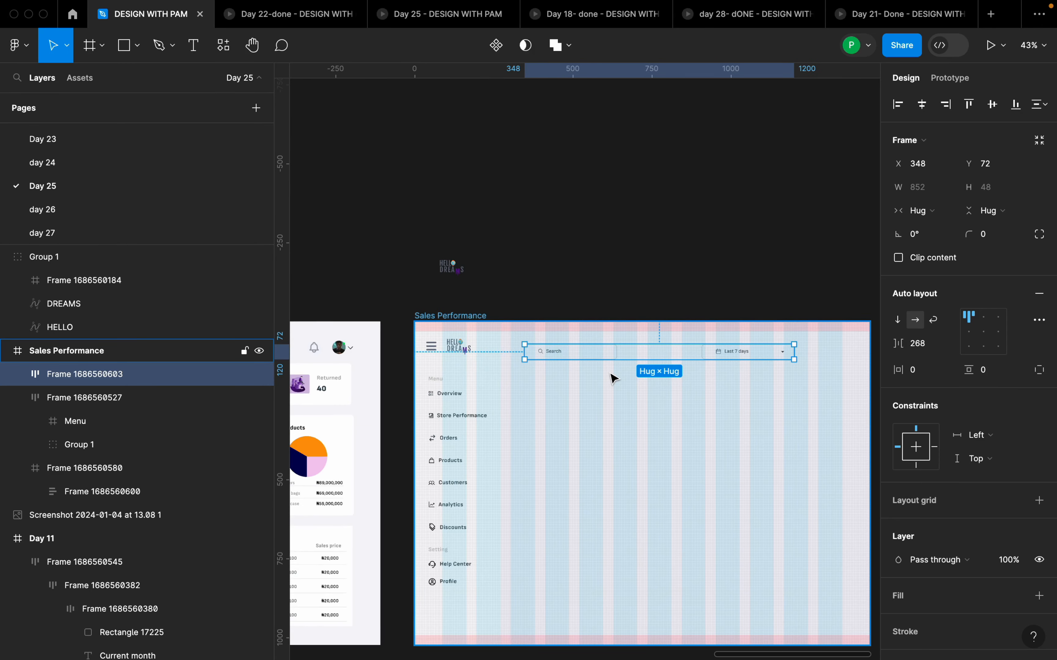
scroll(611, 376, "up", 2)
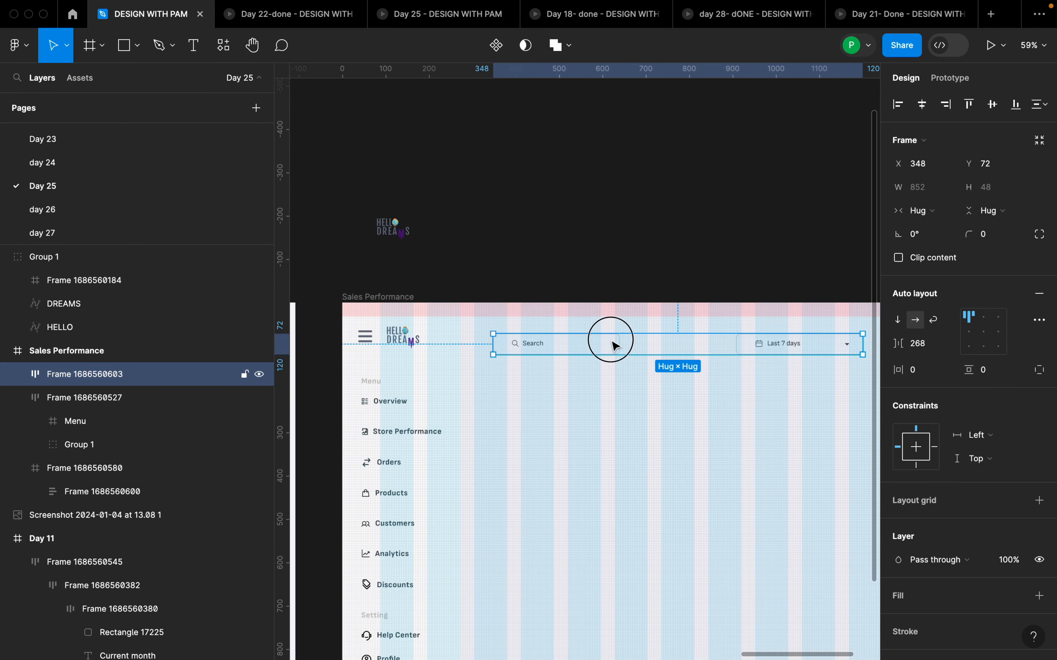
left_click_drag(613, 345, 596, 345)
scroll(568, 348, "down", 3)
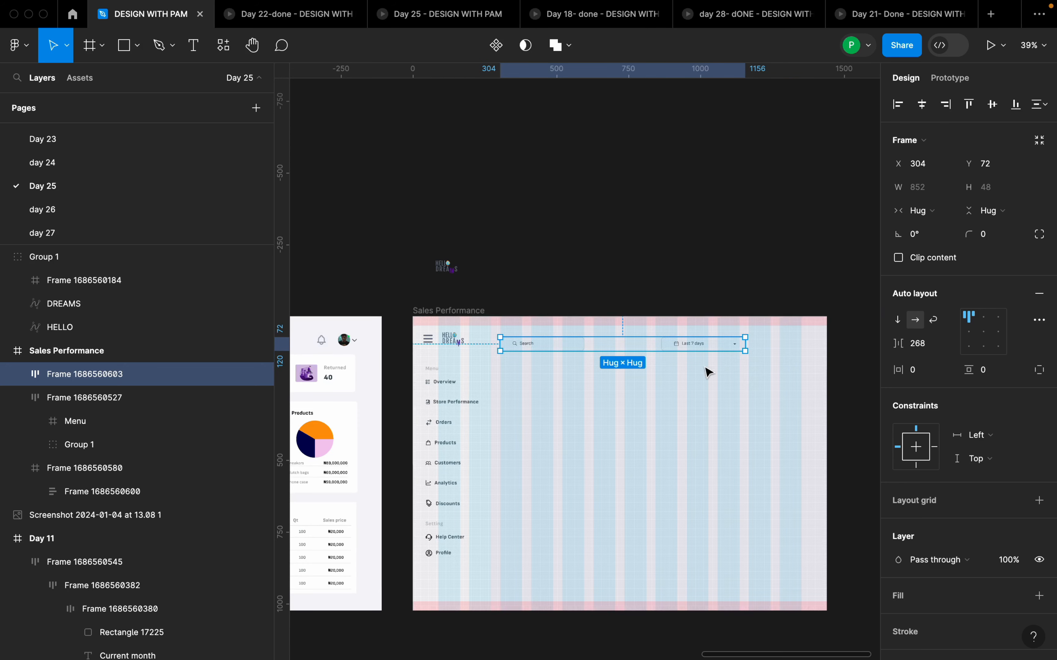
Step: Hide the layout grid on the Sales Performance frame
left_click(718, 378)
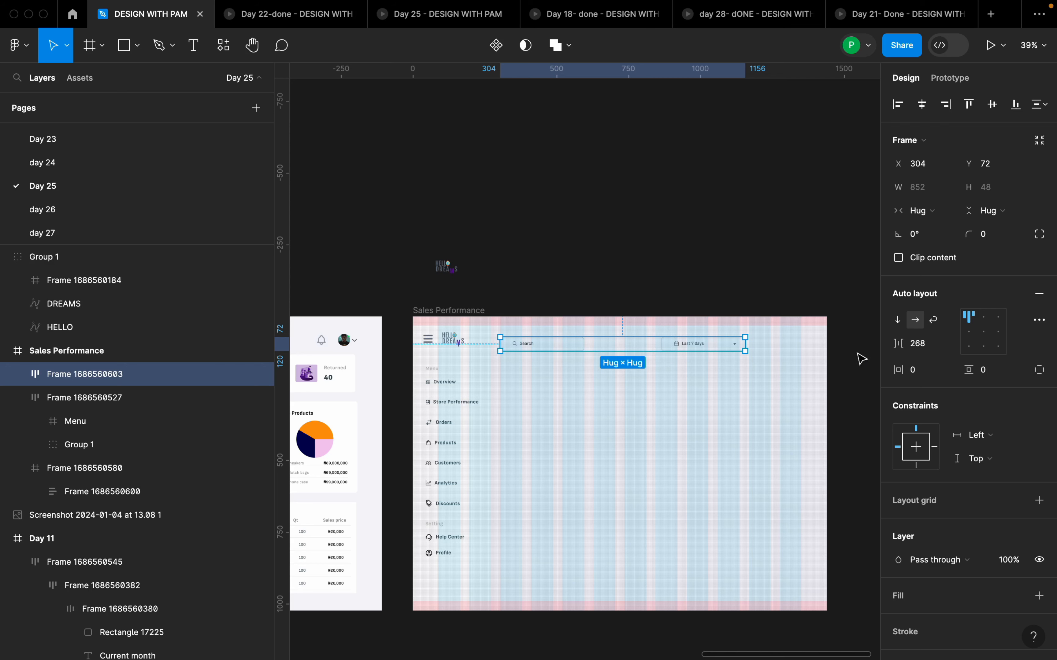
left_click(447, 309)
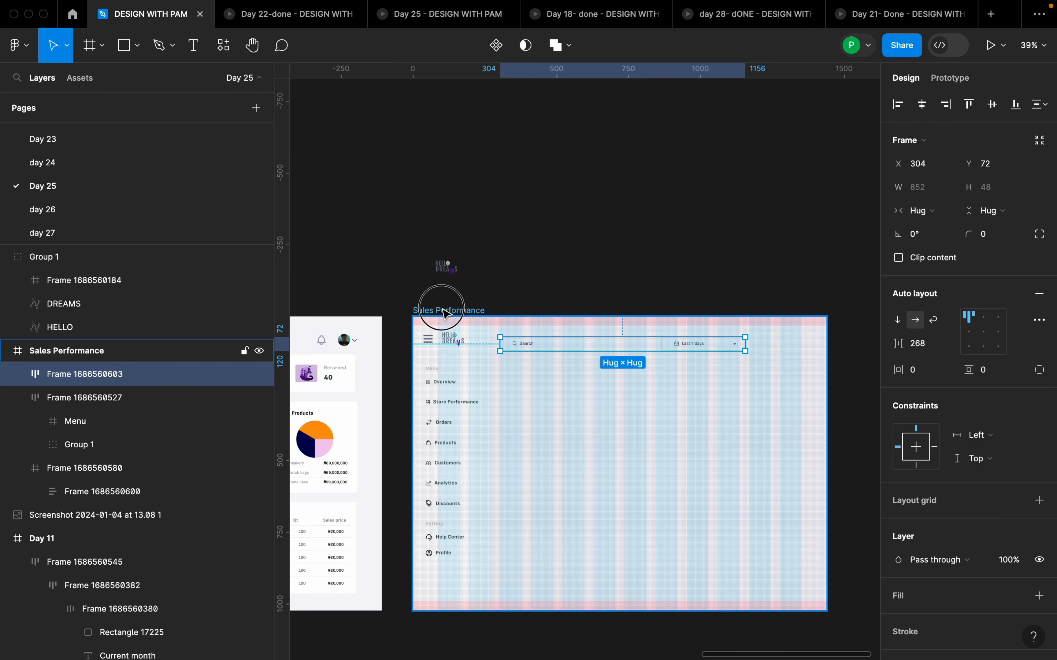
left_click(992, 311)
scroll(685, 389, "up", 3)
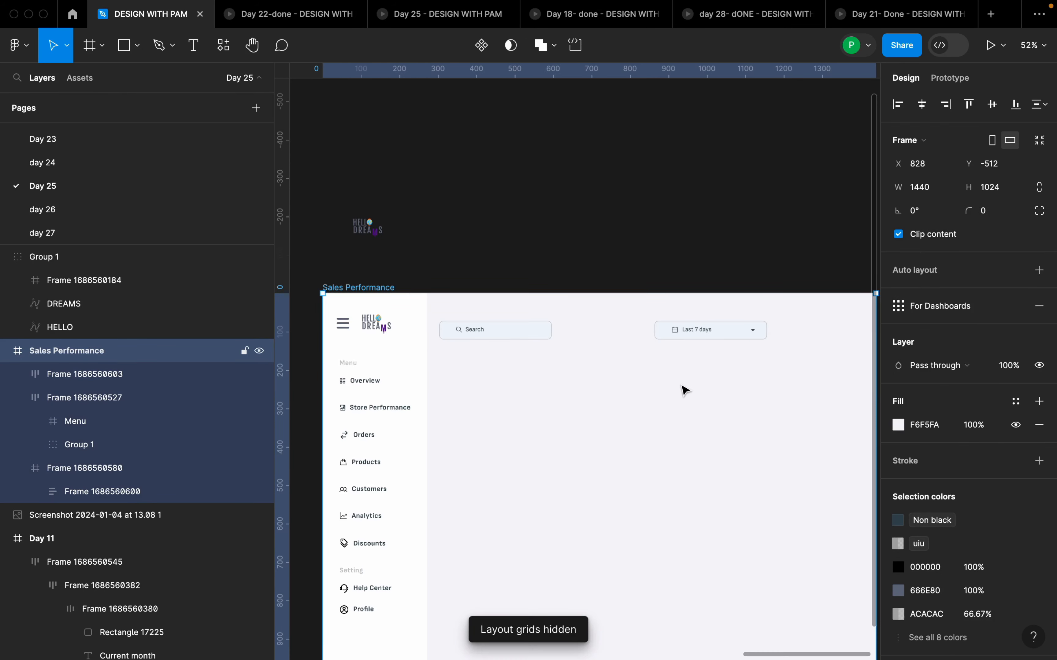
Step: Copy the notification bell and profile picture row from the Day 11 header into the Sales Performance frame at X 1208, Y 61
scroll(689, 389, "down", 6)
scroll(506, 360, "up", 5)
left_click(442, 371)
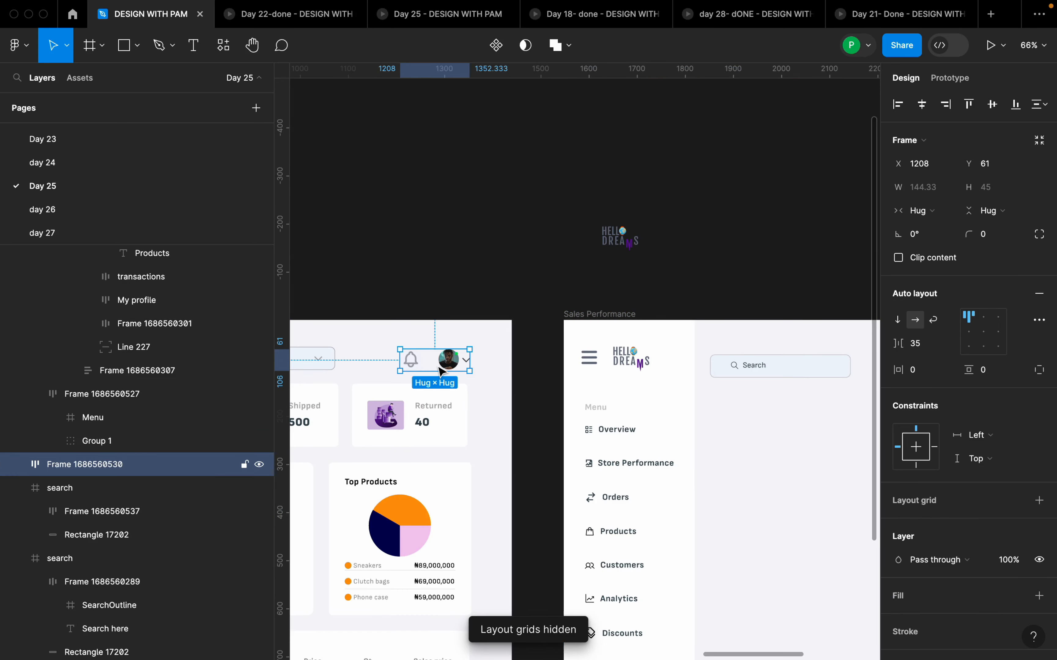
scroll(413, 369, "down", 5)
left_click(540, 339)
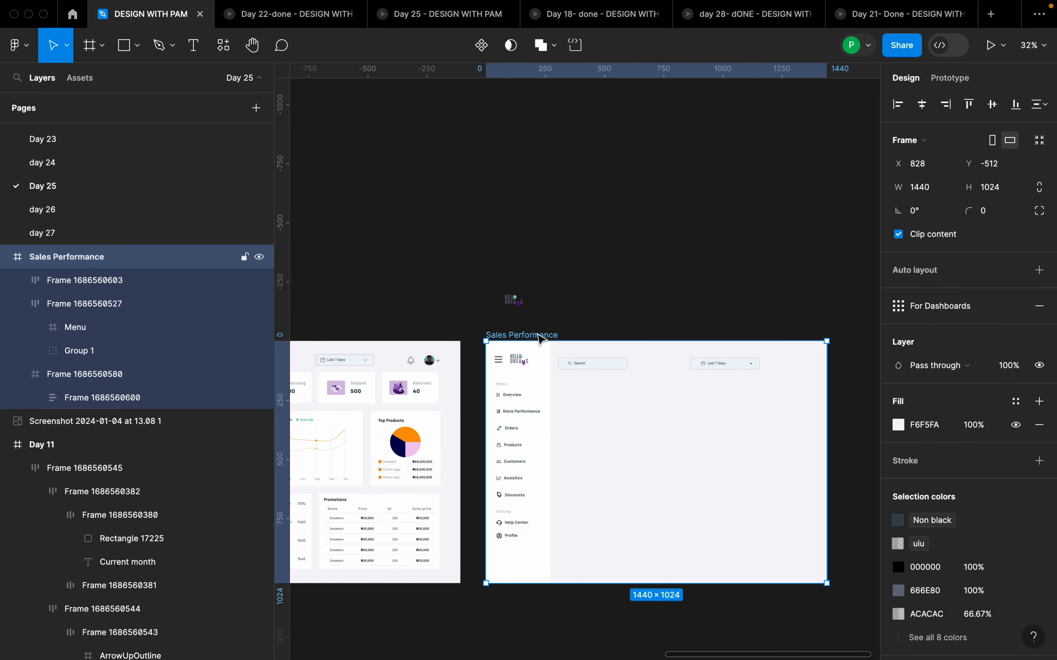
left_click(779, 363)
scroll(811, 377, "up", 4)
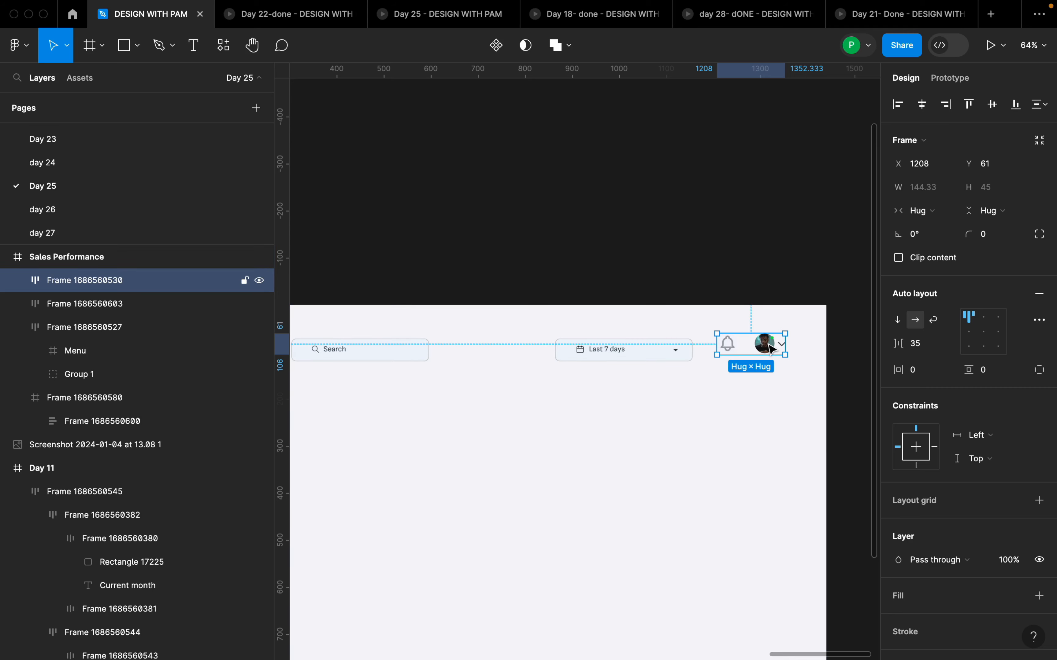
Step: Combine the bell and profile row with the search and date row in a horizontal auto layout, centre-aligned with a gap of 64
left_click(681, 355, "shift")
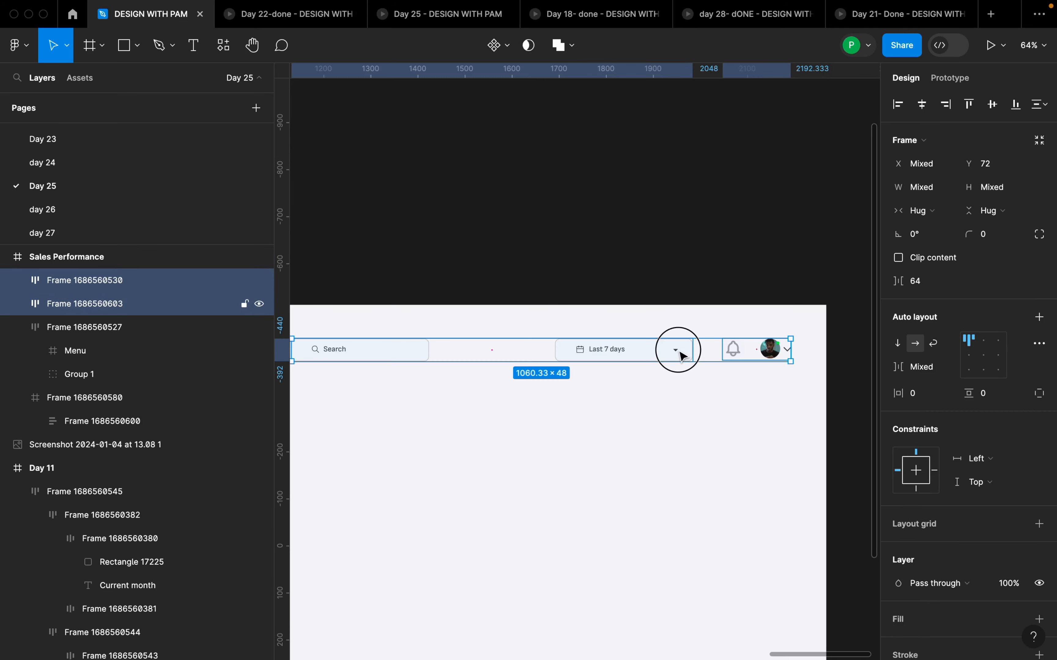
key("shift+a")
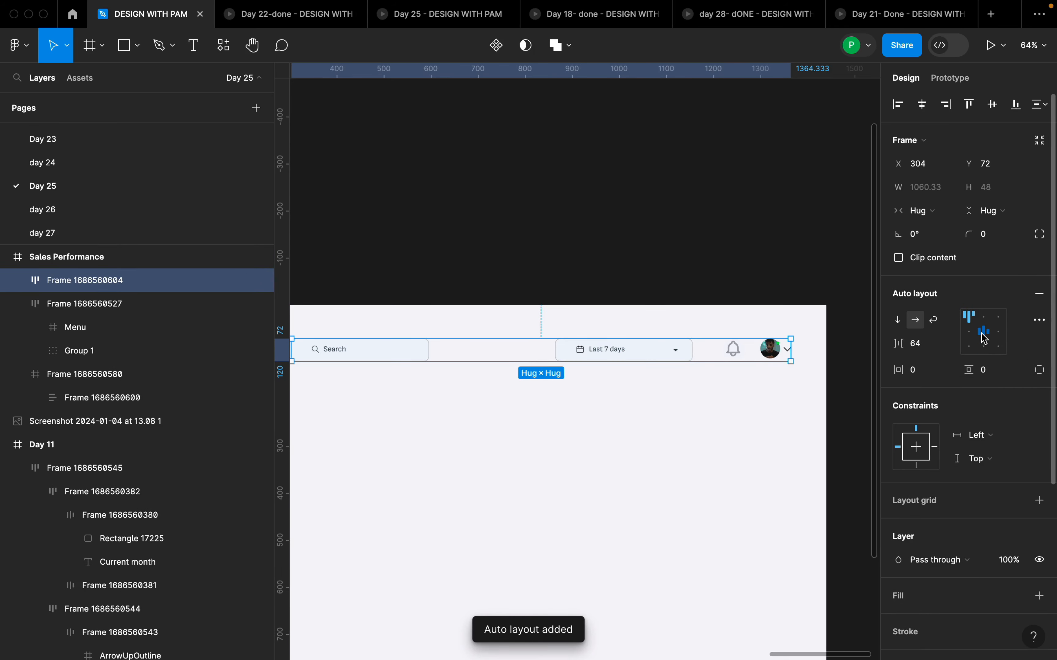
left_click(826, 276)
scroll(848, 313, "down", 3)
left_click(797, 332)
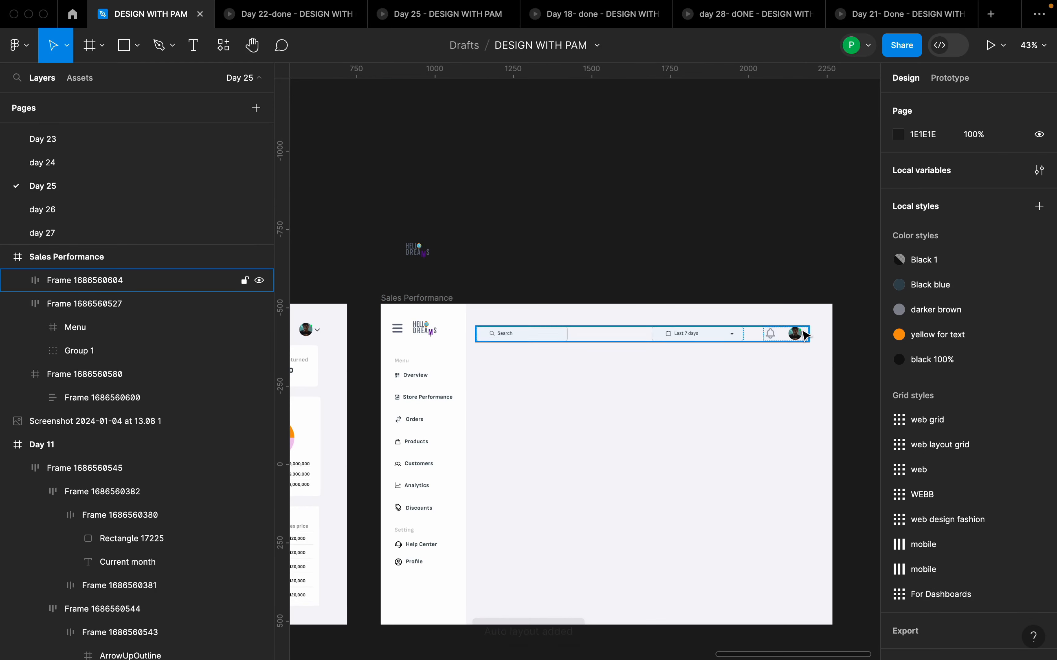
left_click(792, 378)
Step: Replace the chevron beside the profile picture with a copy of the solid drop-down arrow from the Last 7 days filter
scroll(806, 369, "up", 10)
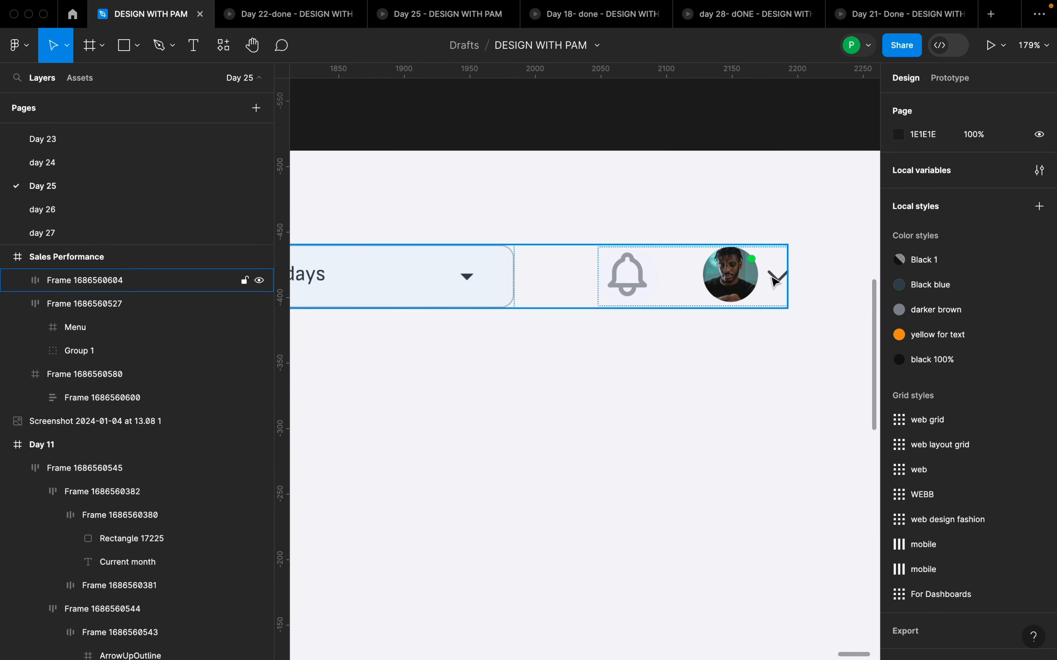
double_click(782, 280)
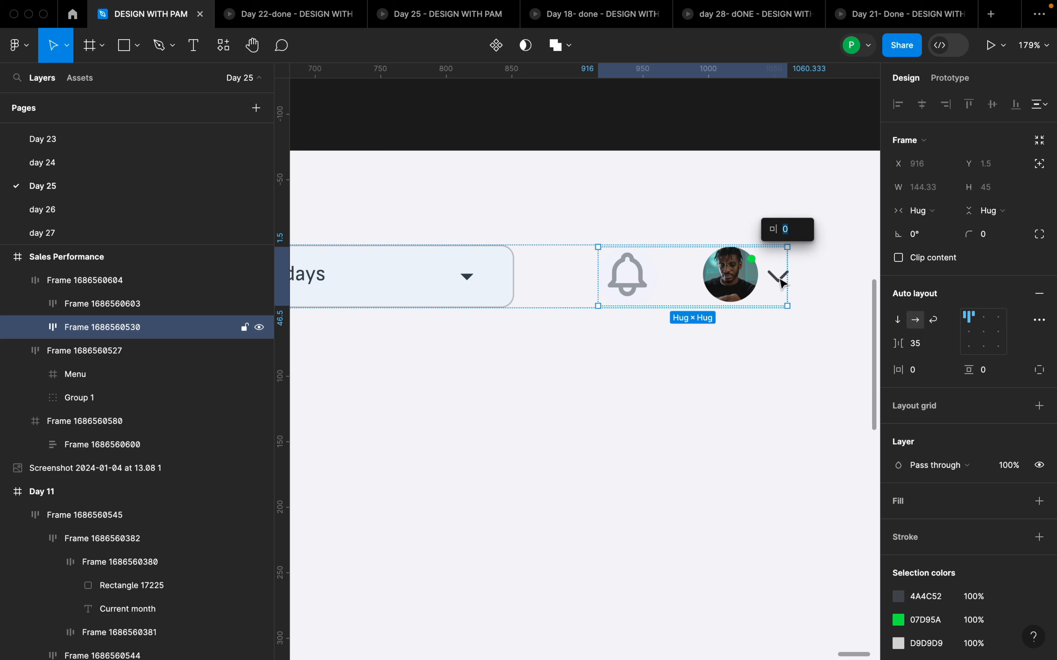
left_click(775, 281)
double_click(465, 279)
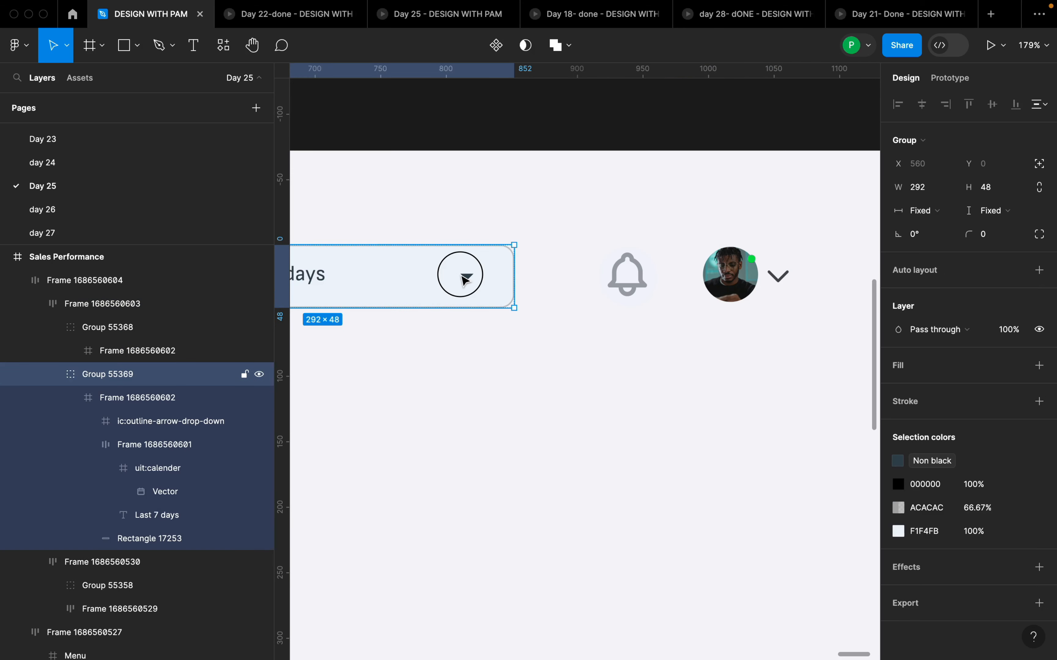
double_click(465, 279)
double_click(467, 280)
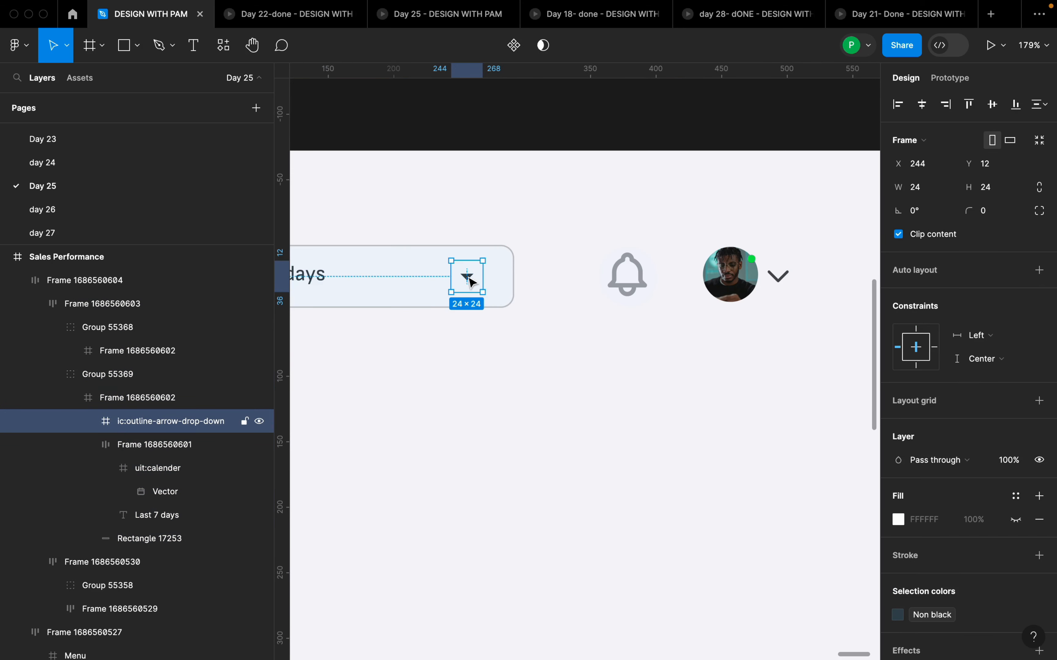
left_click(778, 282)
double_click(782, 279)
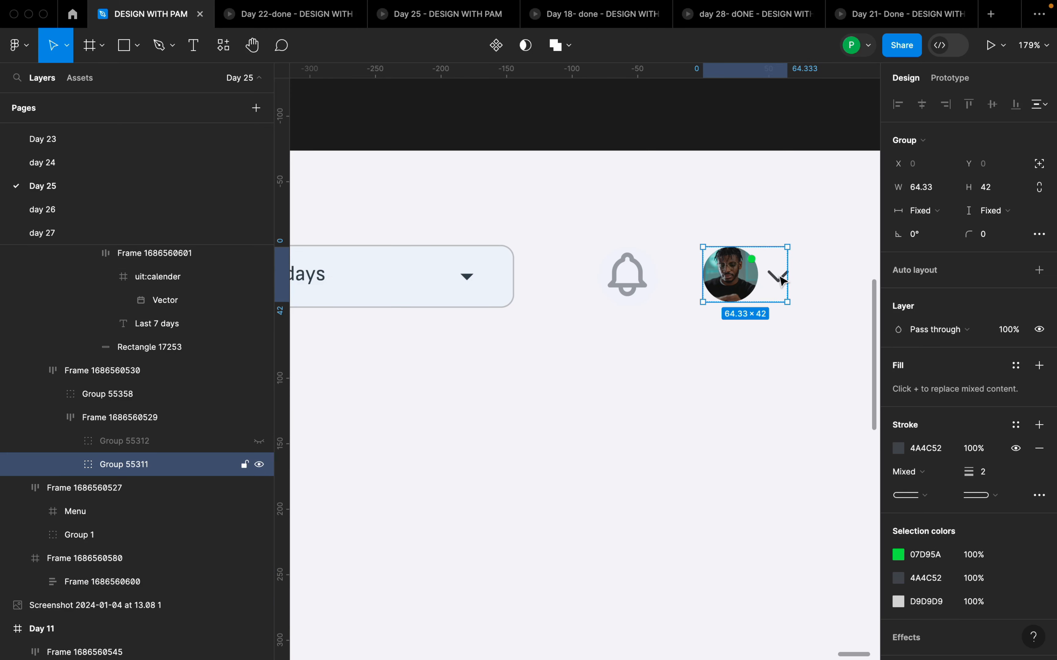
double_click(781, 281)
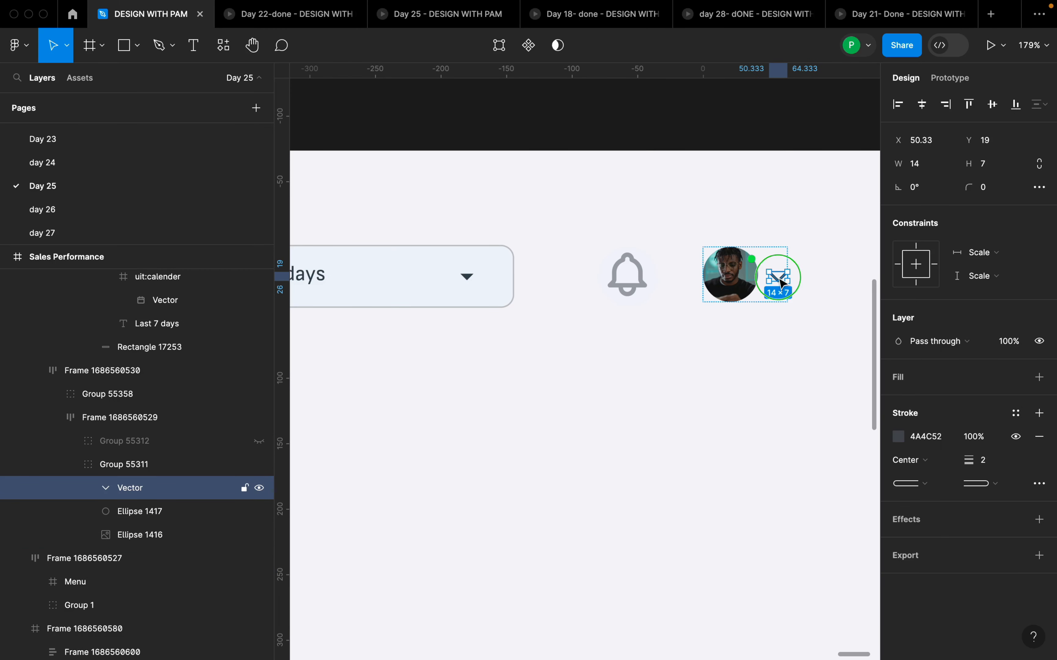
right_click(780, 282)
left_click(835, 261)
left_click(823, 277)
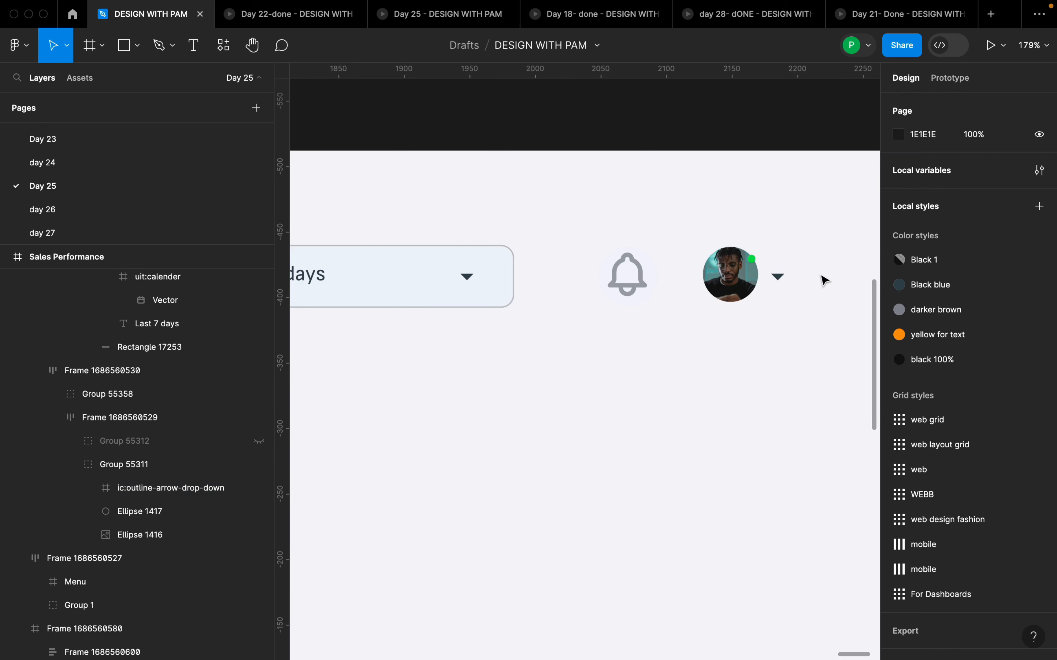
Step: Draw a white card frame about 316 × 144 below the search bar in the Sales Performance frame, at about X 304, Y 176
scroll(830, 305, "down", 2)
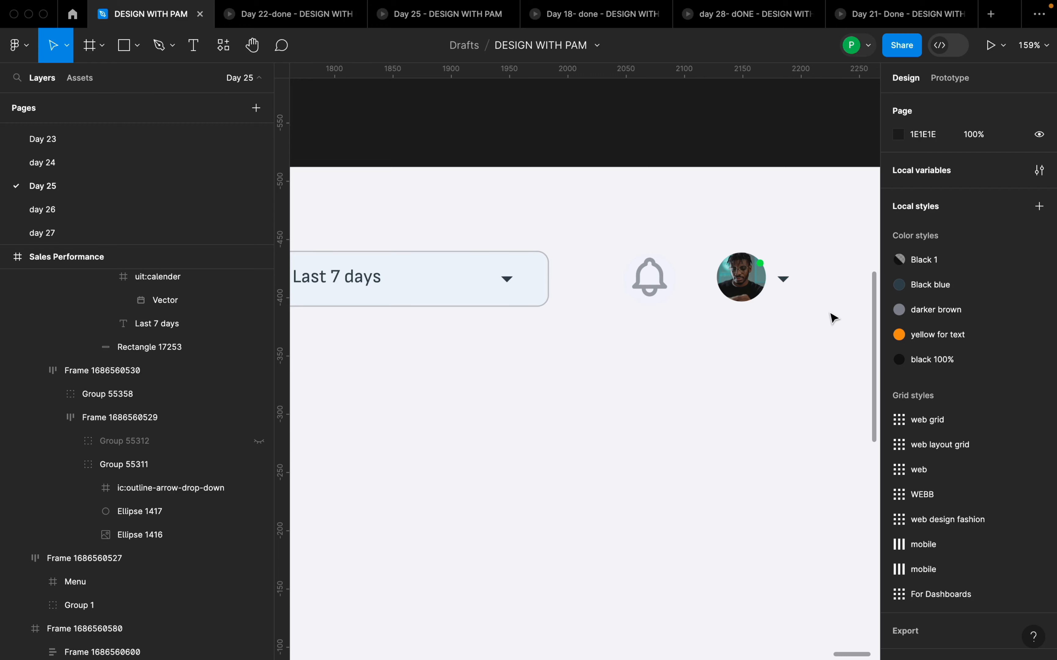
scroll(832, 318, "down", 10)
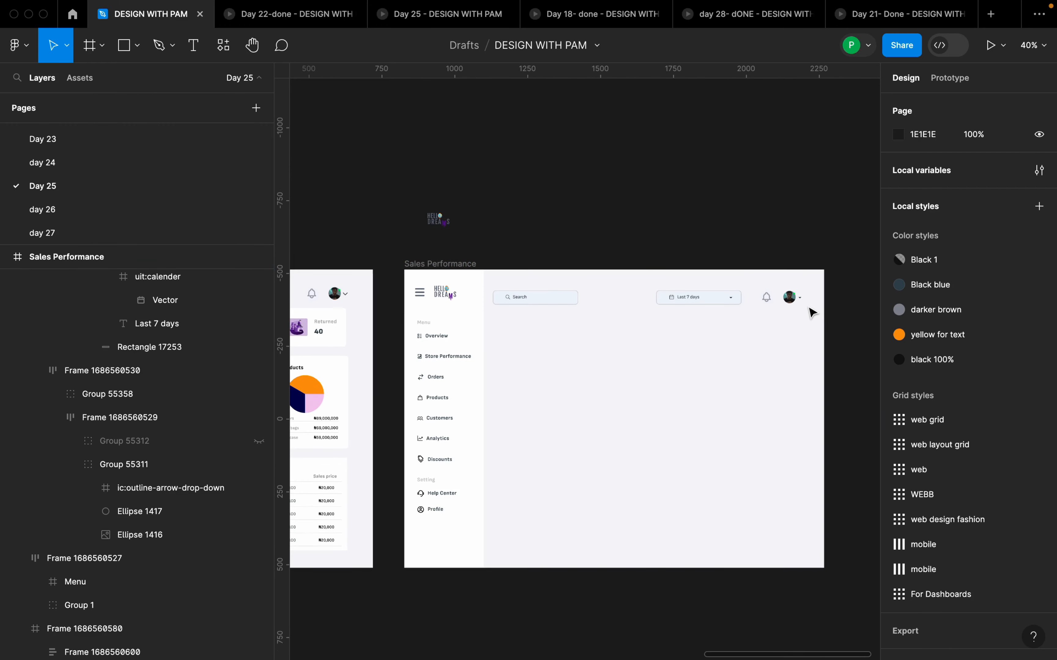
scroll(817, 323, "down", 1)
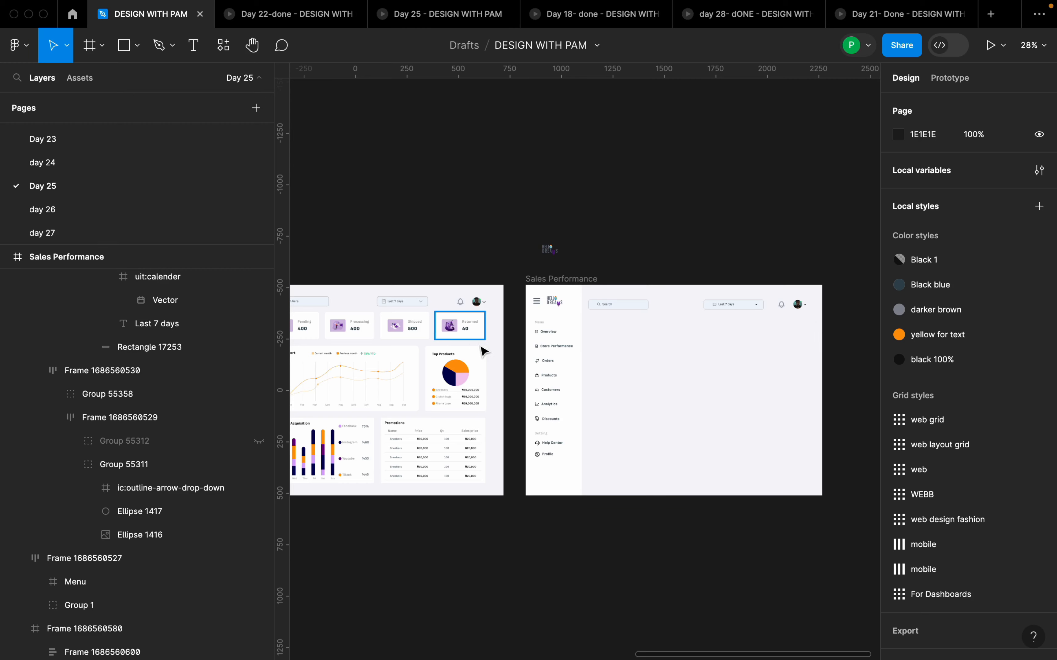
scroll(654, 344, "down", 1)
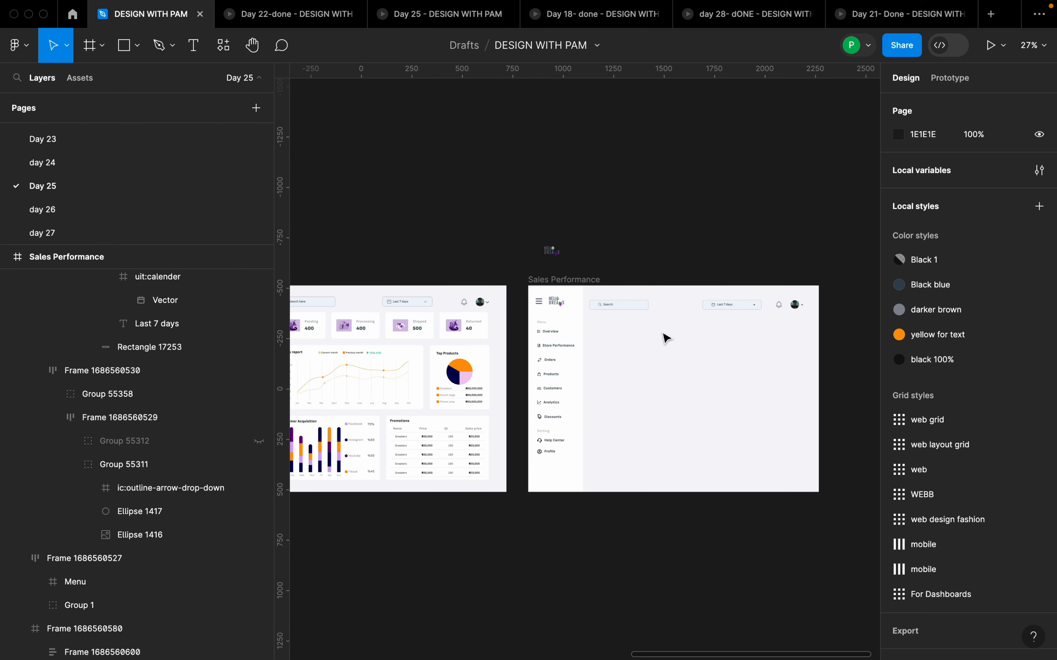
scroll(666, 338, "down", 1)
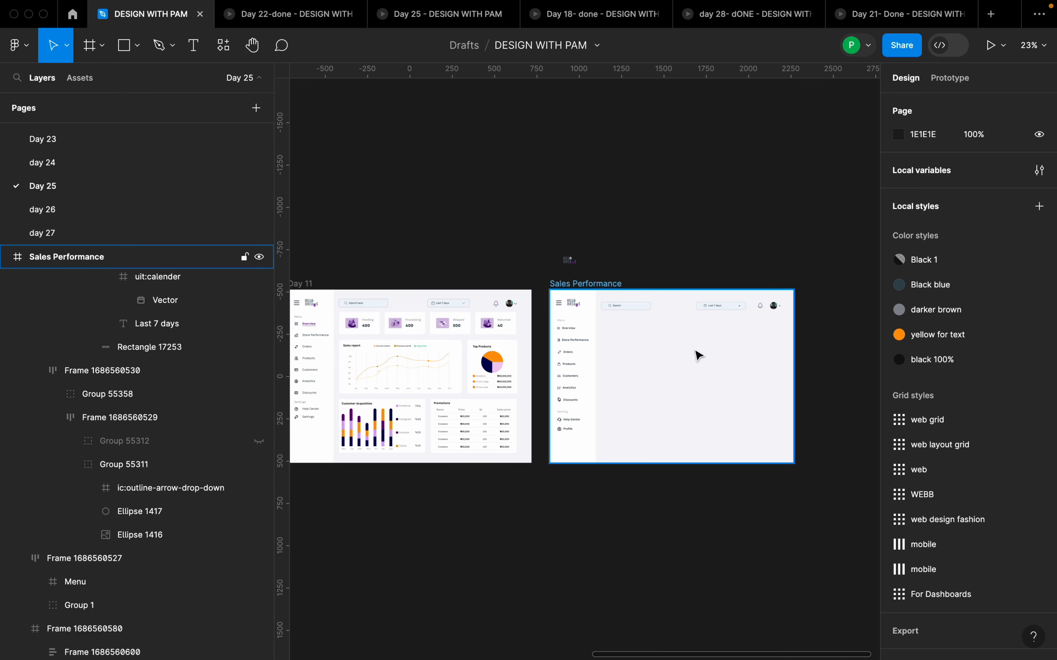
scroll(699, 354, "up", 2)
key("f")
mouse_move(556, 309)
left_mouse_down()
mouse_move(634, 348)
mouse_move(616, 328)
left_mouse_up()
left_click(1039, 495)
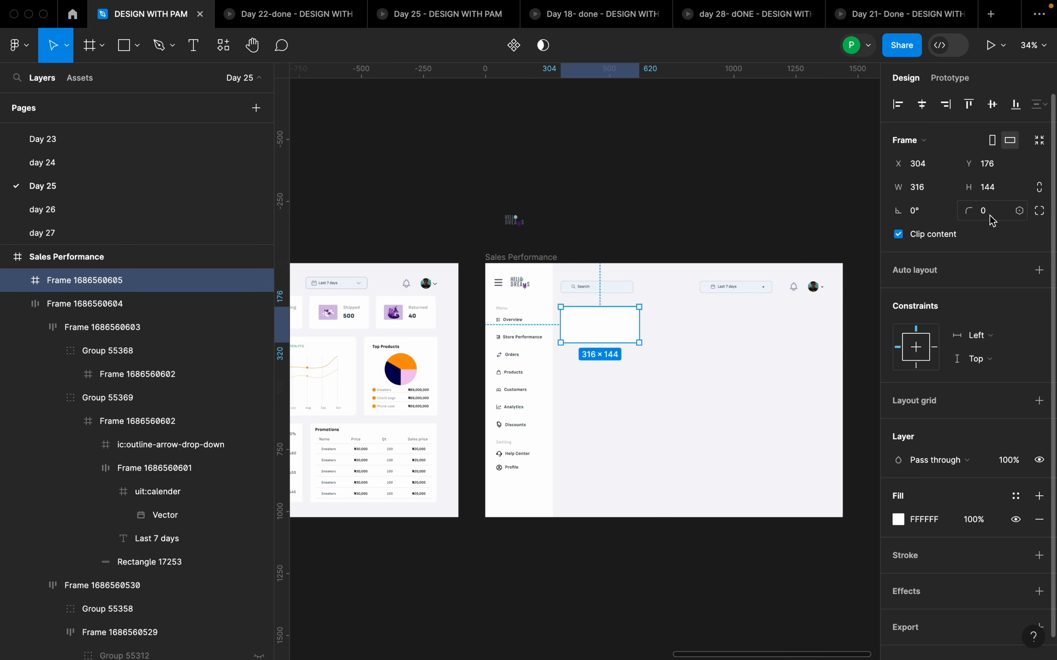
Step: Set the new card frame's X position to 240
left_click(932, 168)
type("240")
key("Return")
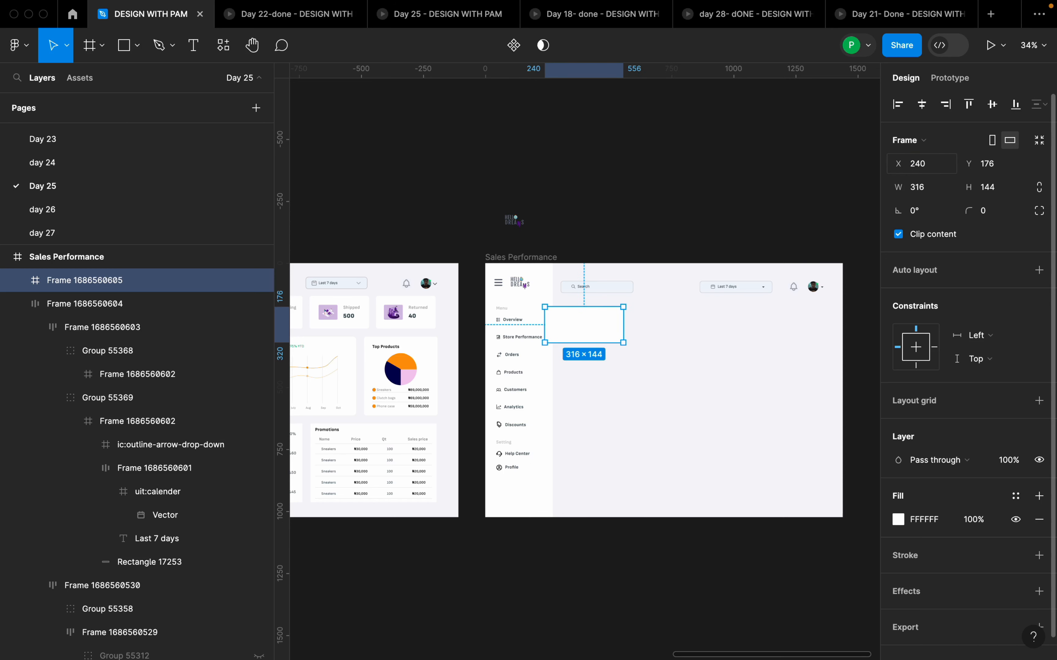
Step: Set the card frame's height to 132 and move it to X 320, Y 188
left_click(1015, 191)
key("Return")
scroll(634, 335, "down", 2)
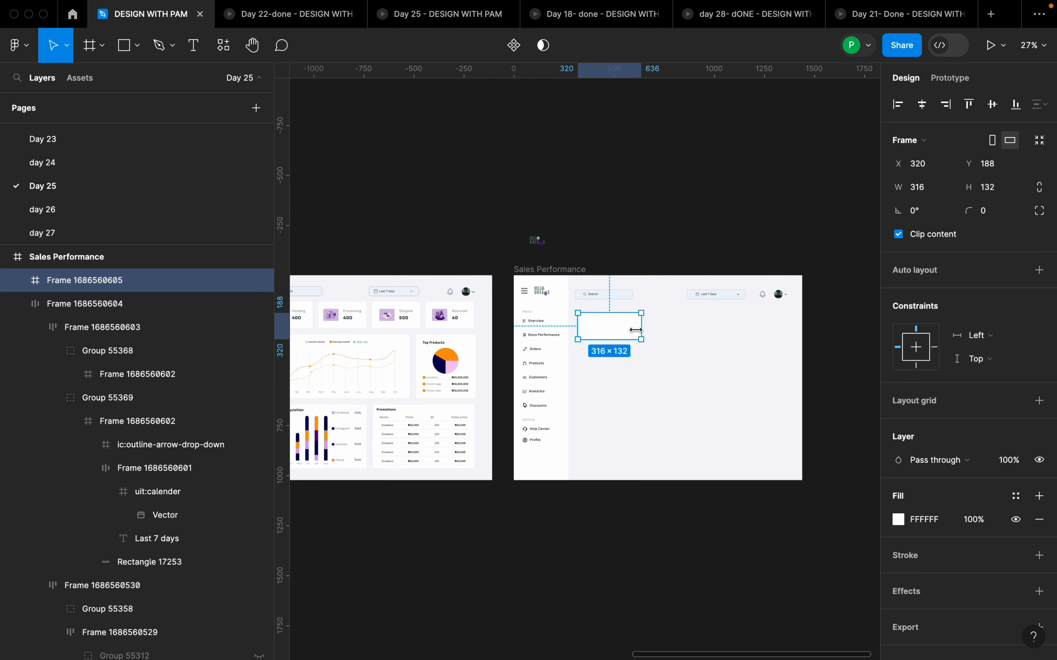
Step: Set the card frame's corner radius to 10
scroll(636, 331, "up", 2)
left_click(999, 217)
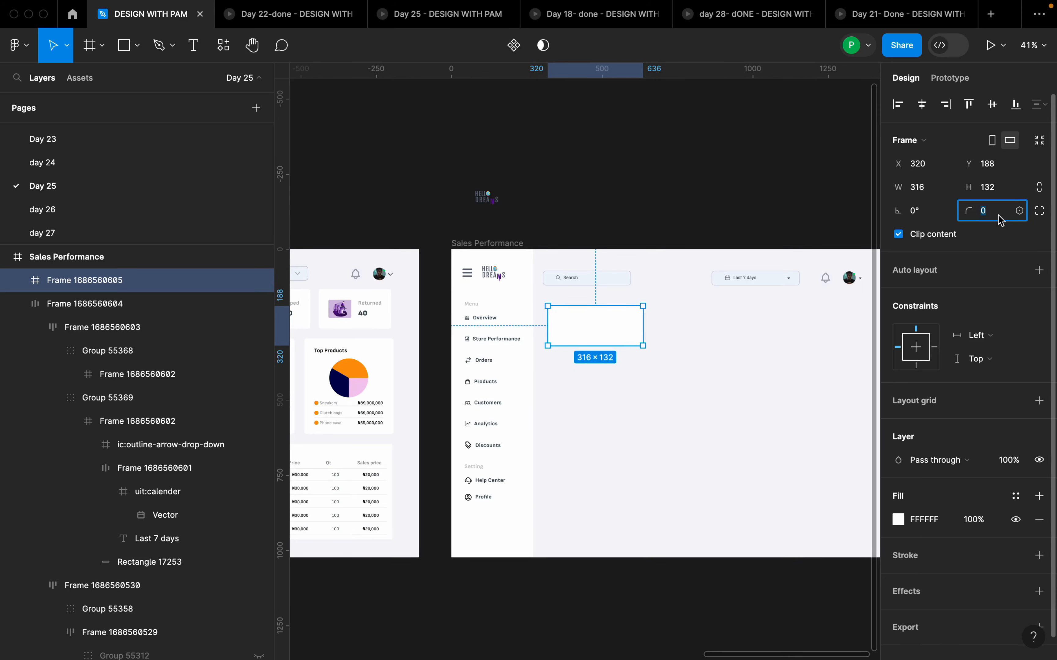
type("10")
key("Return")
scroll(807, 325, "up", 3)
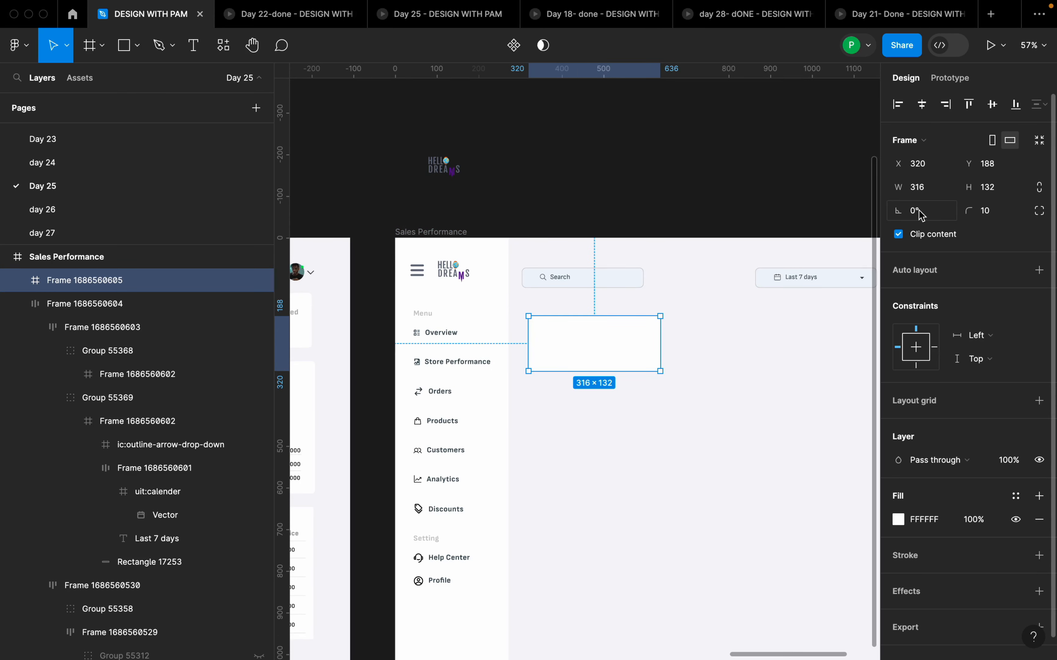
Step: Set the width of the white card frame below the search field to 240
left_click(930, 196)
type("240")
scroll(601, 408, "down", 2)
left_click(602, 408)
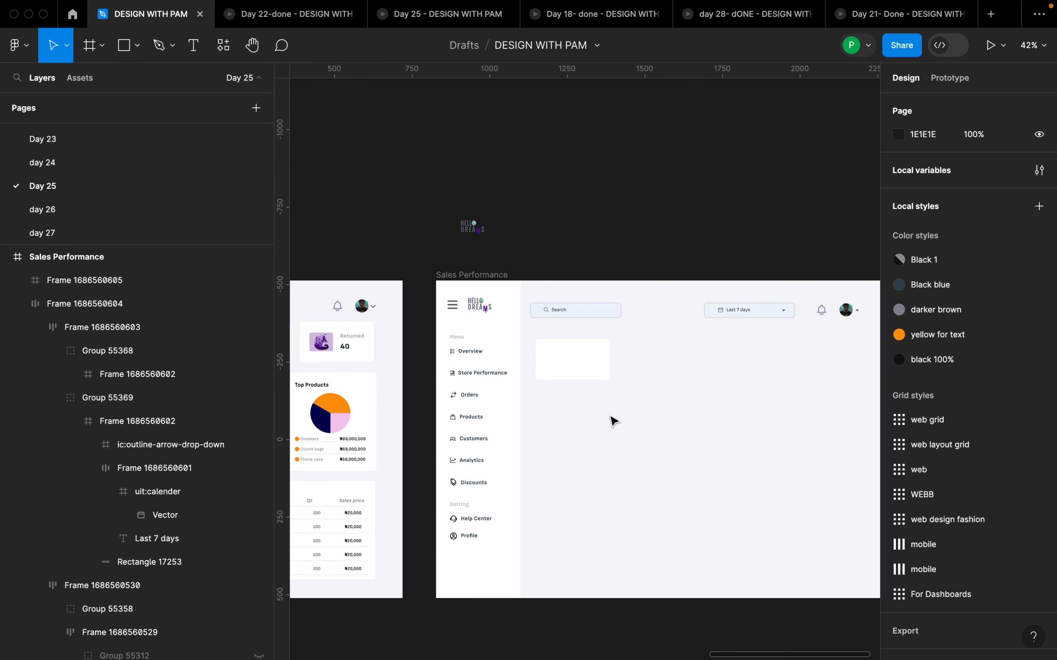
Step: Draw a rectangle about 77 × 61 near the upper-left corner inside the white card on the Sales Performance frame
scroll(707, 421, "left", 8)
scroll(428, 365, "up", 7)
scroll(416, 366, "down", 10)
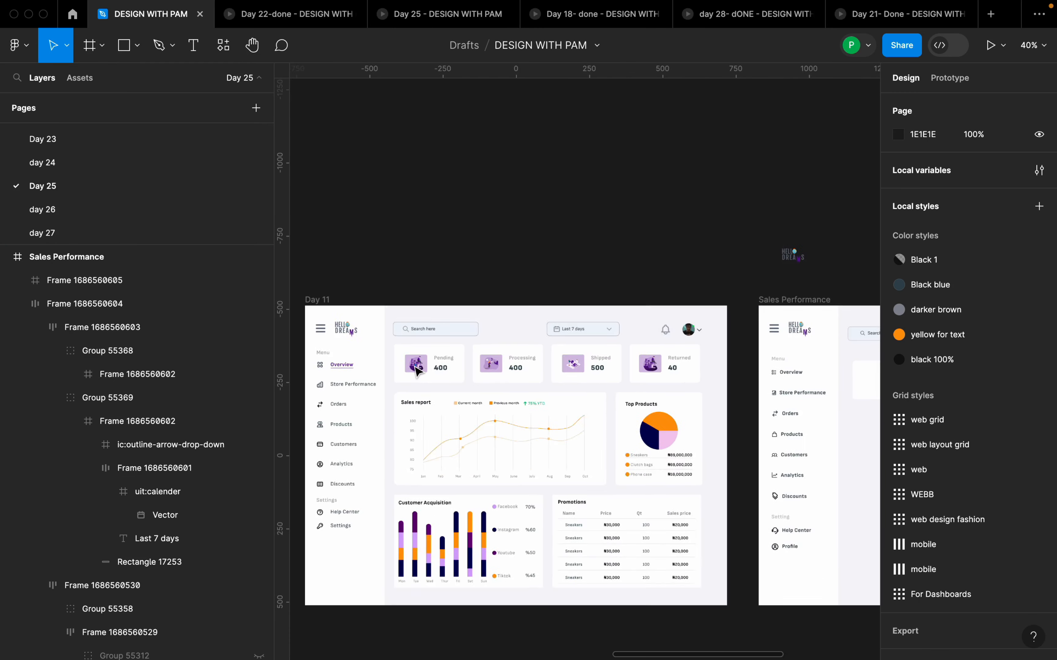
scroll(658, 386, "up", 5)
scroll(660, 385, "up", 5)
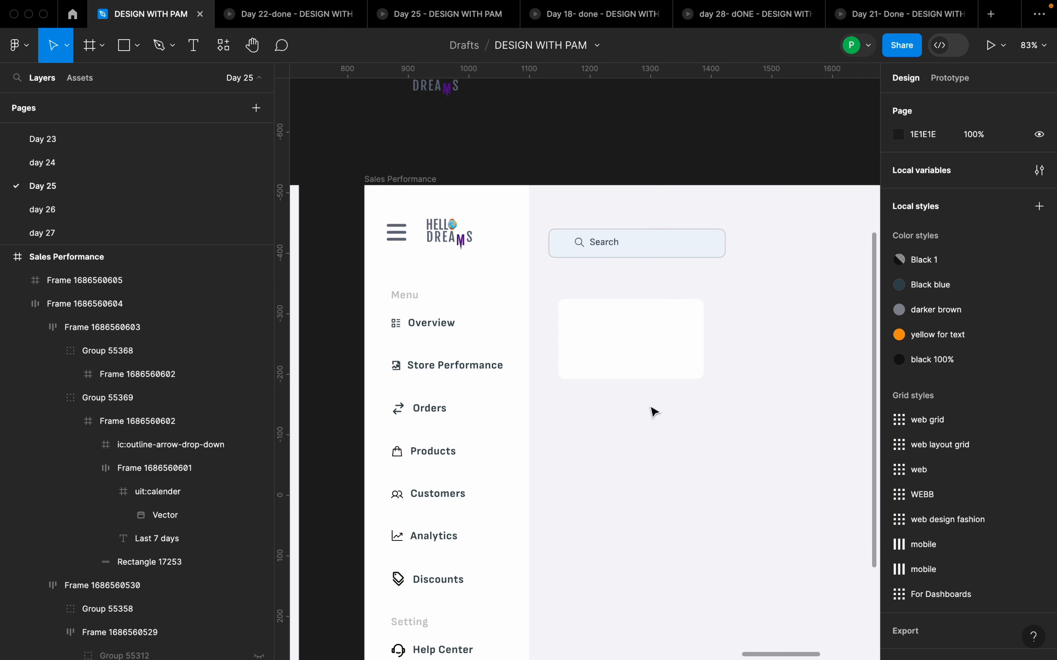
key("r")
left_click_drag(576, 315, 623, 355)
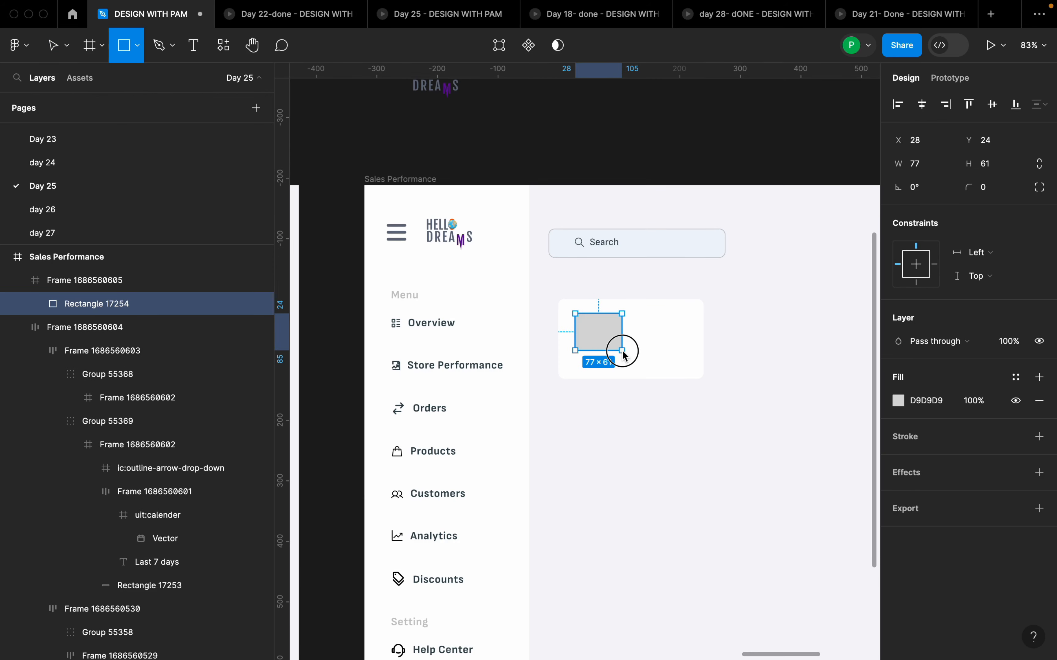
Step: Set the rectangle's width to 75, height to 60 and corner radius to 4
left_click(933, 168)
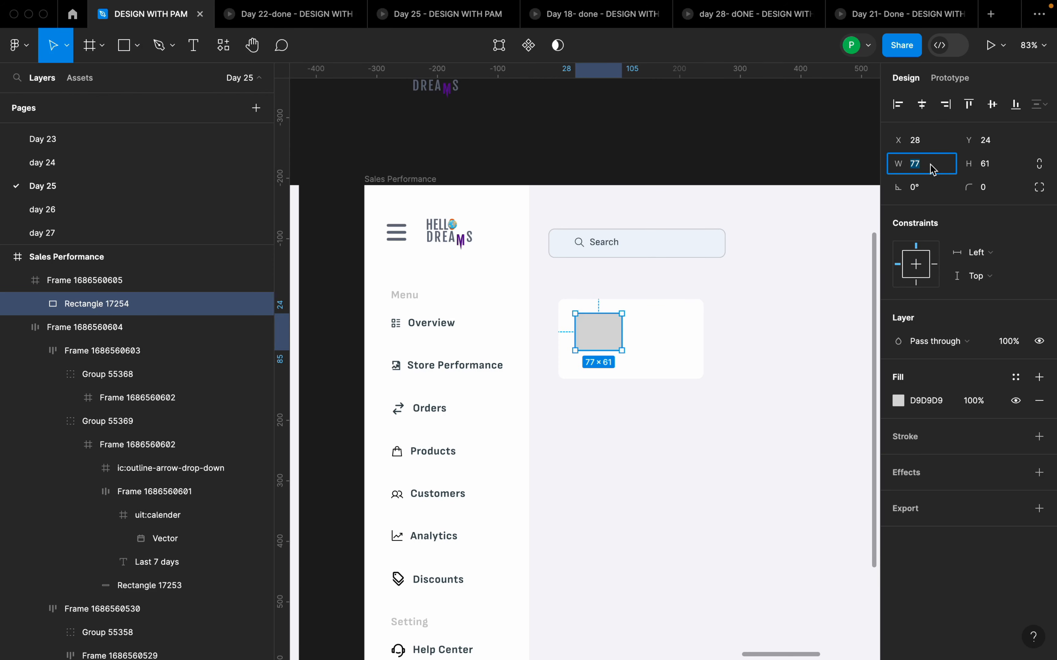
key("Return")
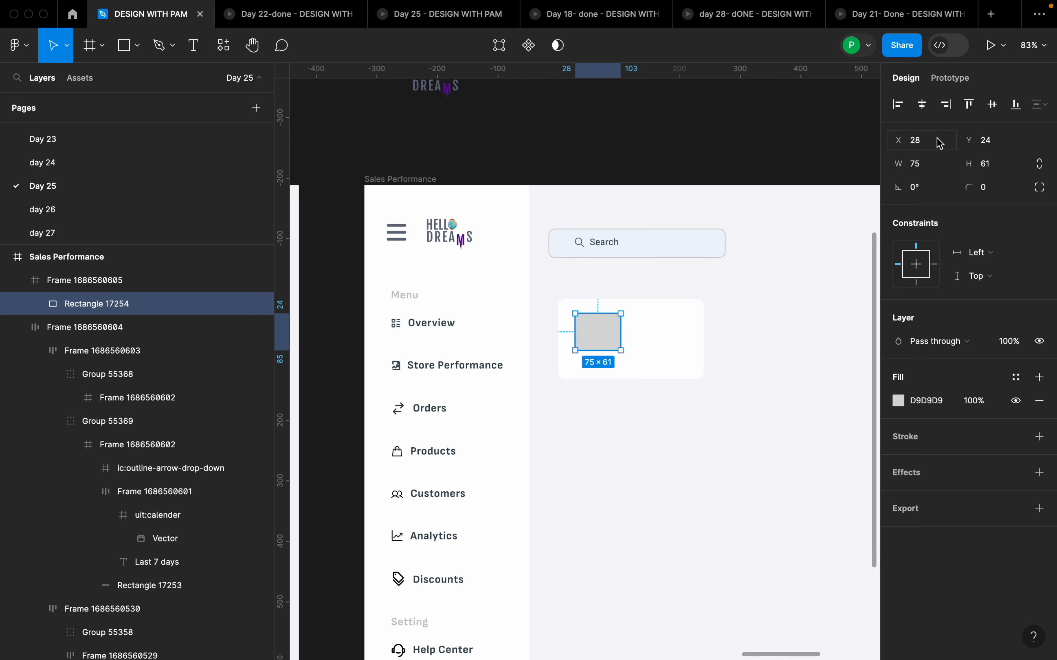
left_click(999, 160)
type("6")
left_click(998, 193)
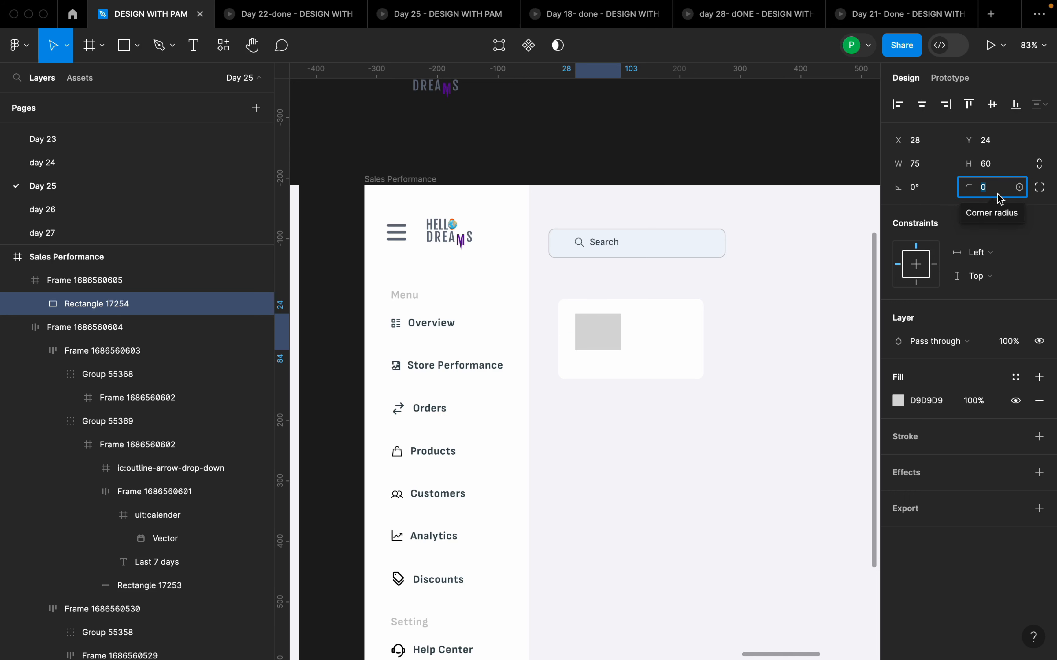
type("4")
key("Return")
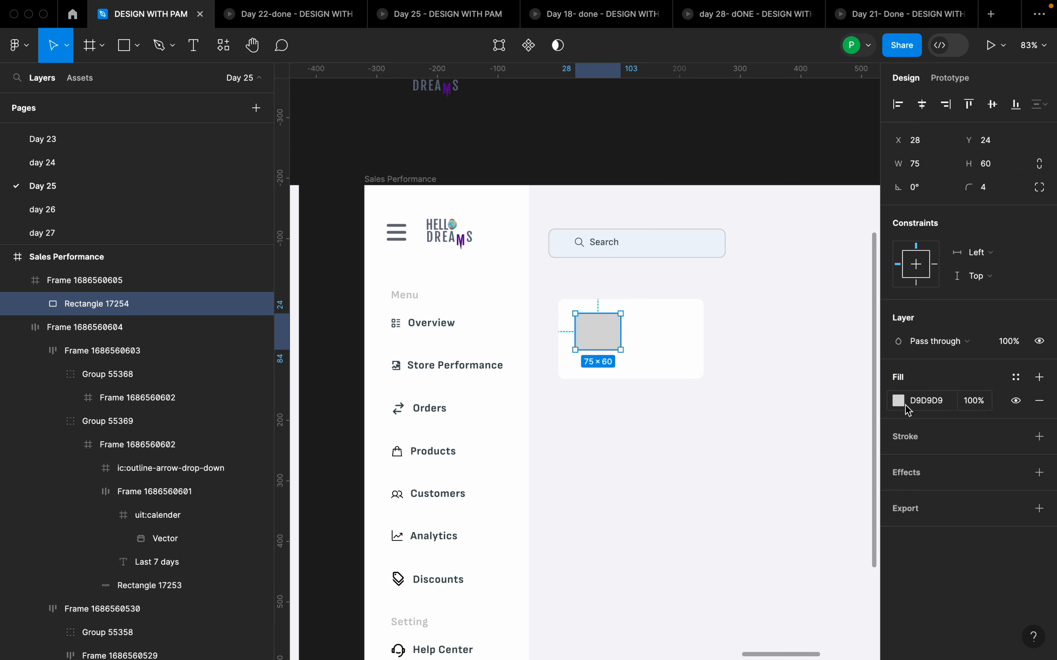
Step: Fill the rectangle with the purple document color 5A189A at 45% opacity
left_click(898, 402)
left_click(812, 581)
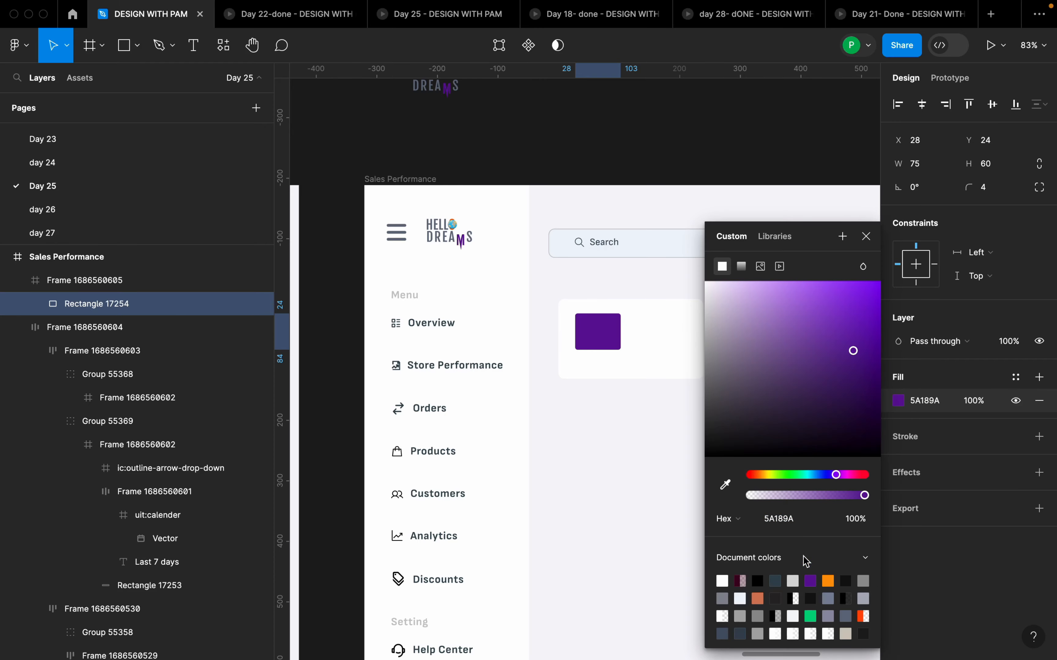
key("minus")
left_click_drag(856, 498, 806, 498)
left_click(720, 428)
Step: Add a bold "Pending" text label beside the purple rectangle in the card
scroll(720, 428, "down", 5)
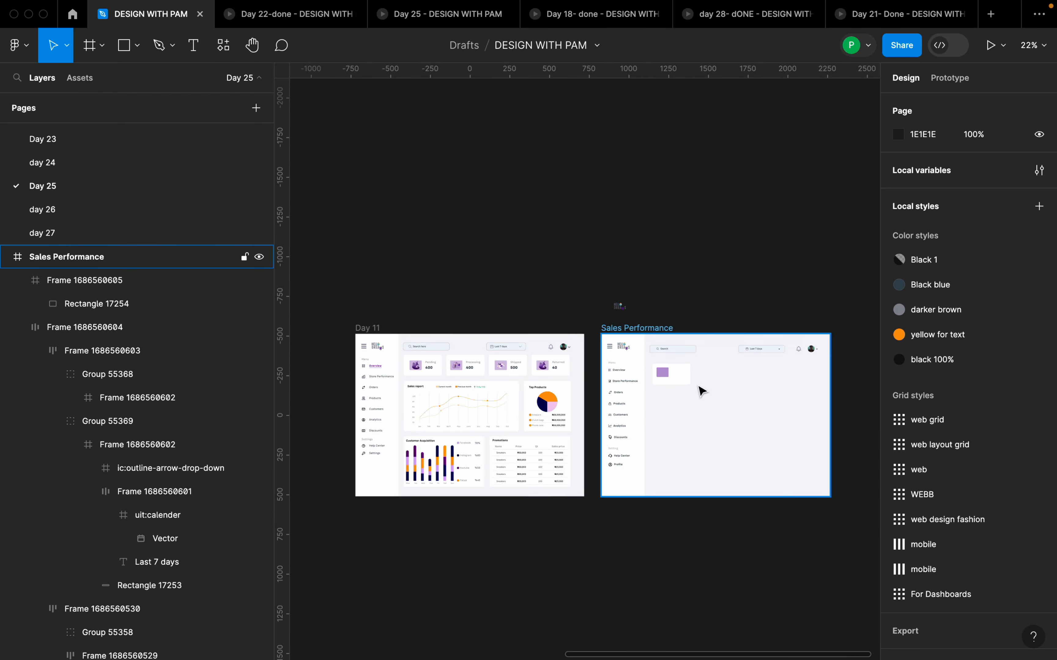
scroll(698, 407, "up", 3)
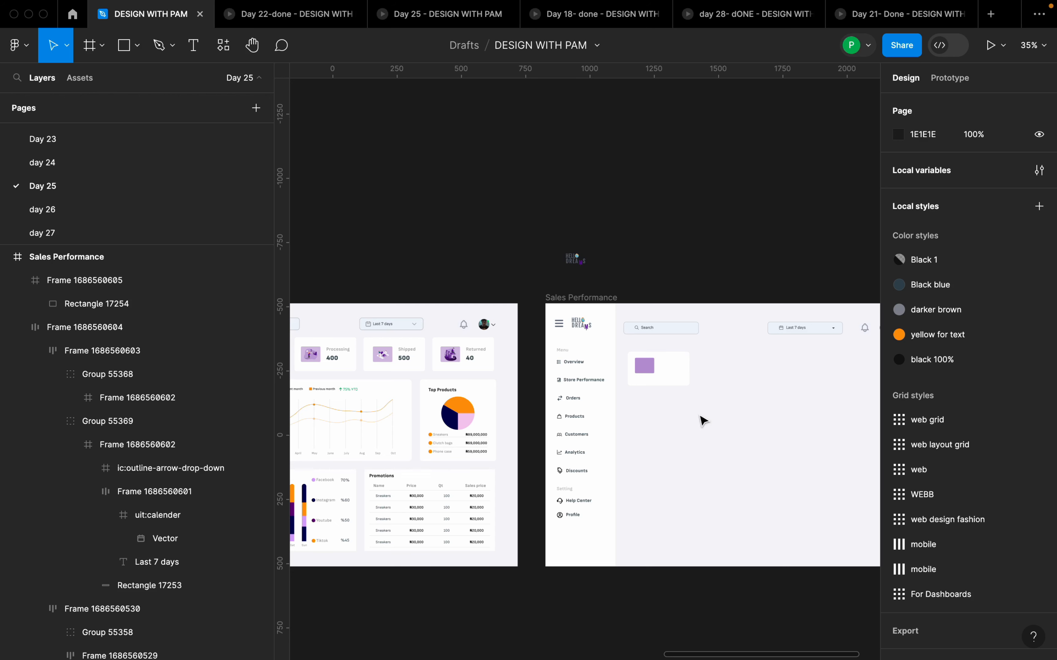
key("t")
scroll(690, 371, "up", 5)
left_click(569, 327)
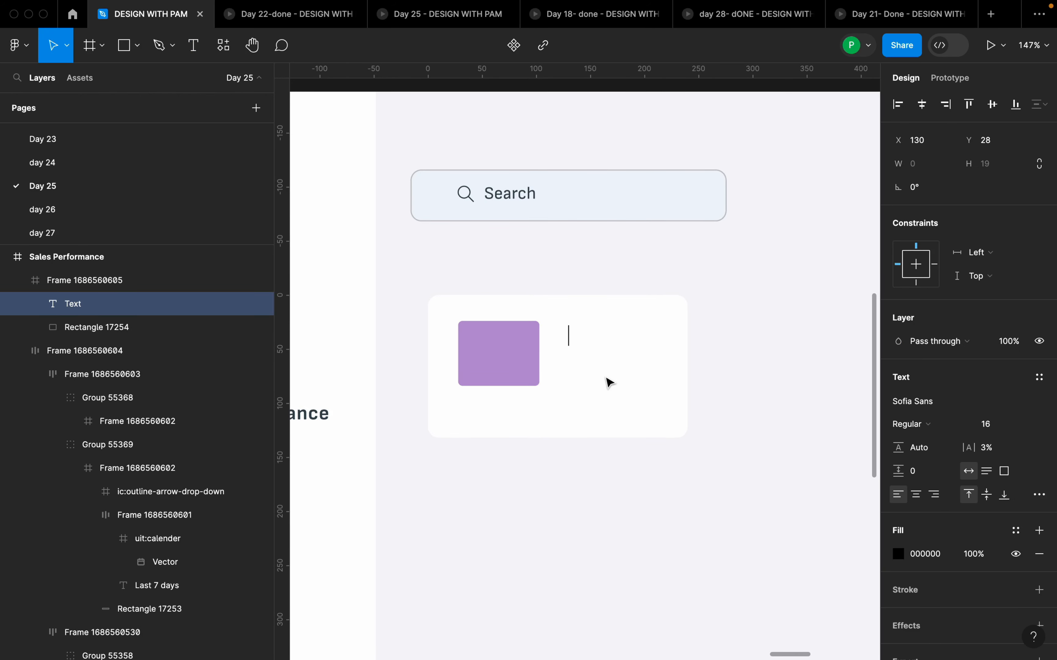
type("Pendi")
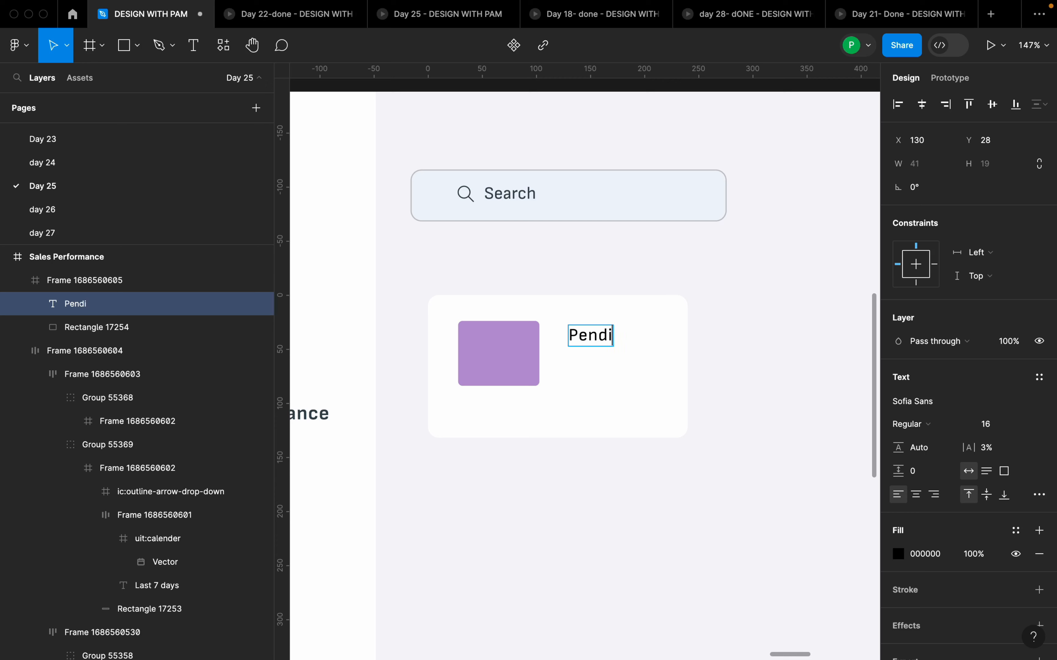
type("ng")
key("Escape")
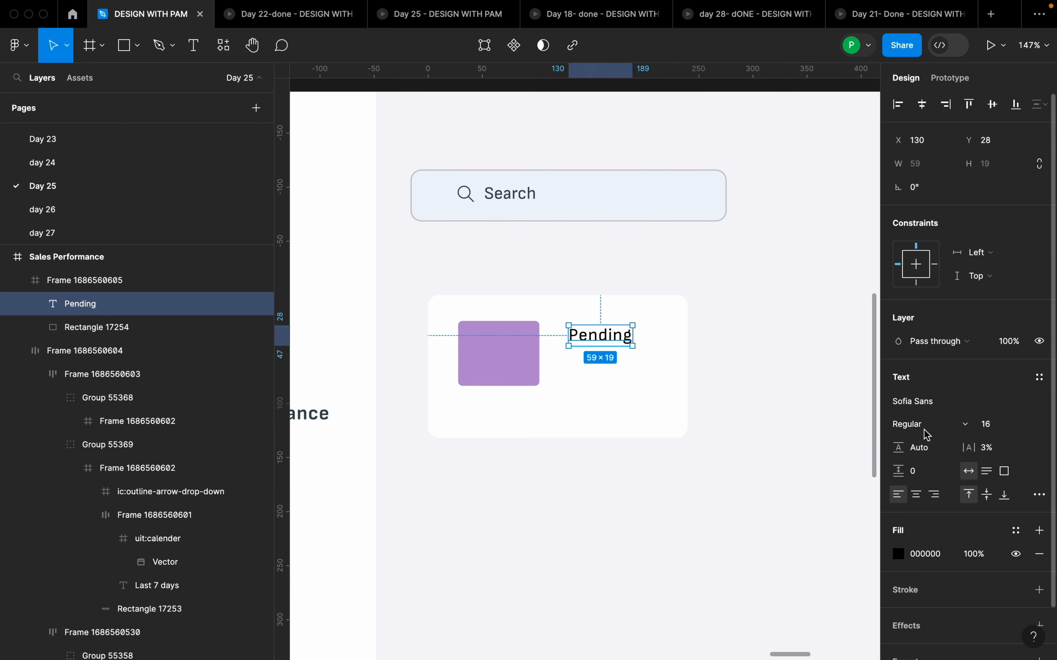
key("super+b")
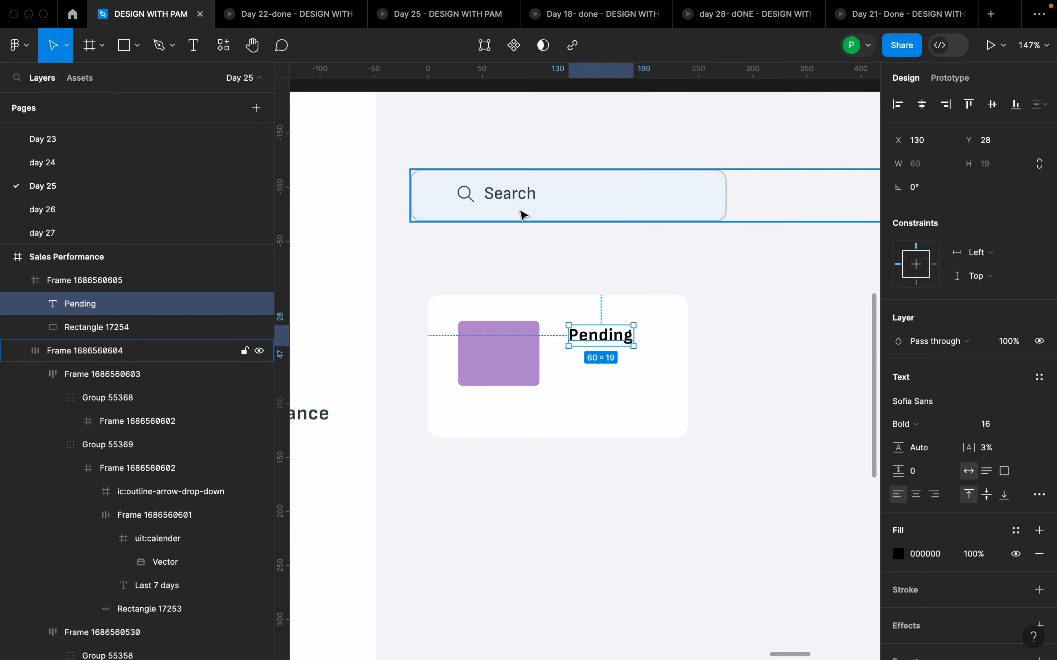
Step: Copy the gray ACACAC color from the search field and apply it as the "Pending" label's fill
left_click(731, 202)
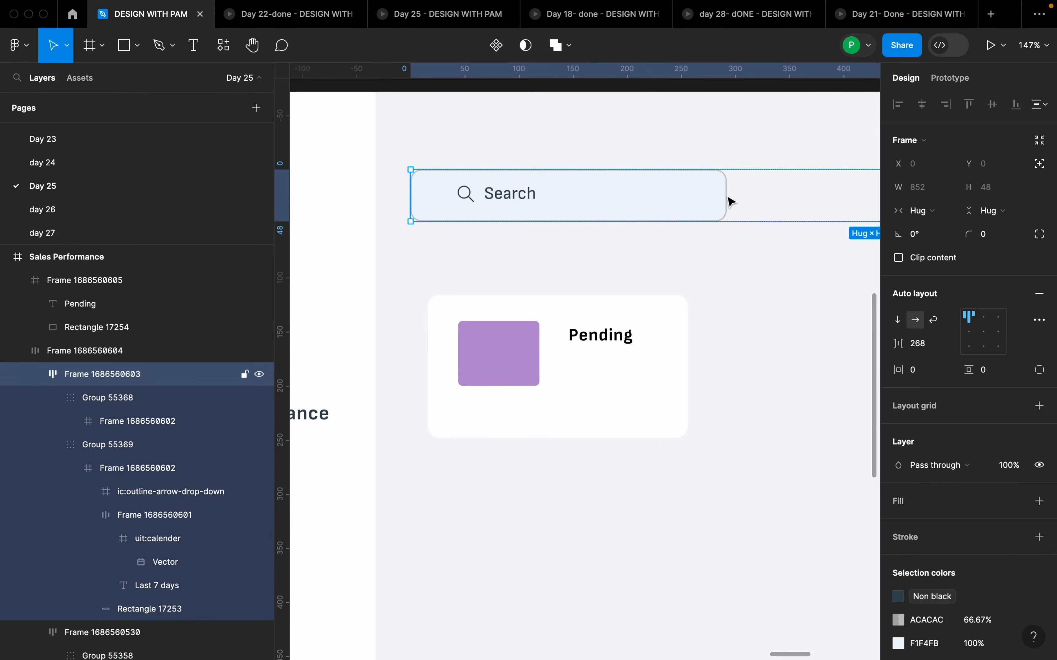
left_click(727, 196)
left_click(948, 490)
key("ctrl+c")
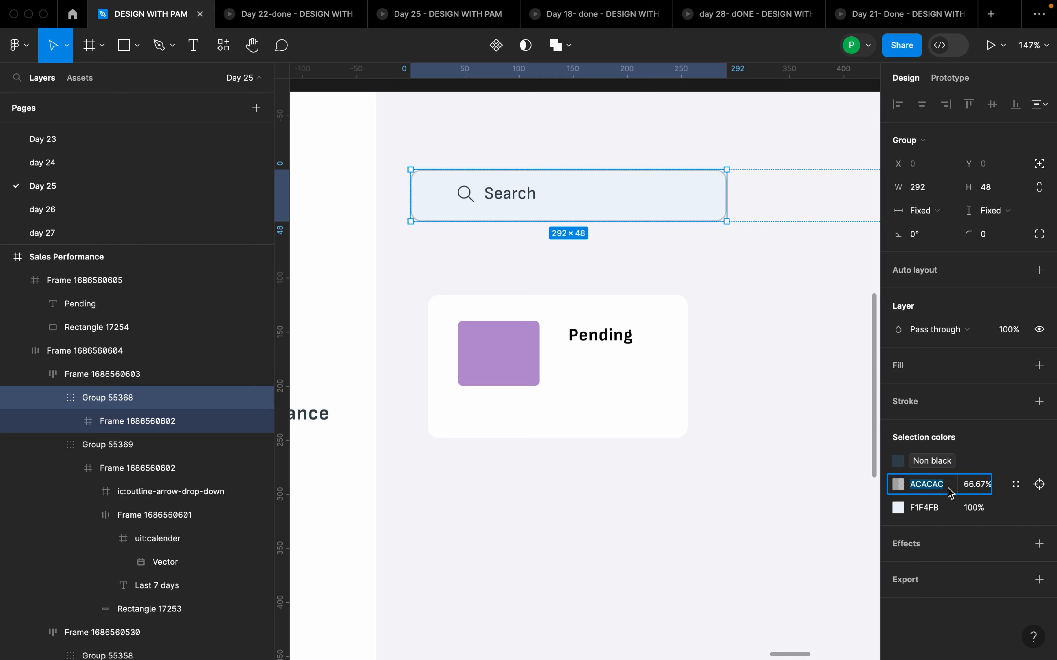
left_click(619, 335)
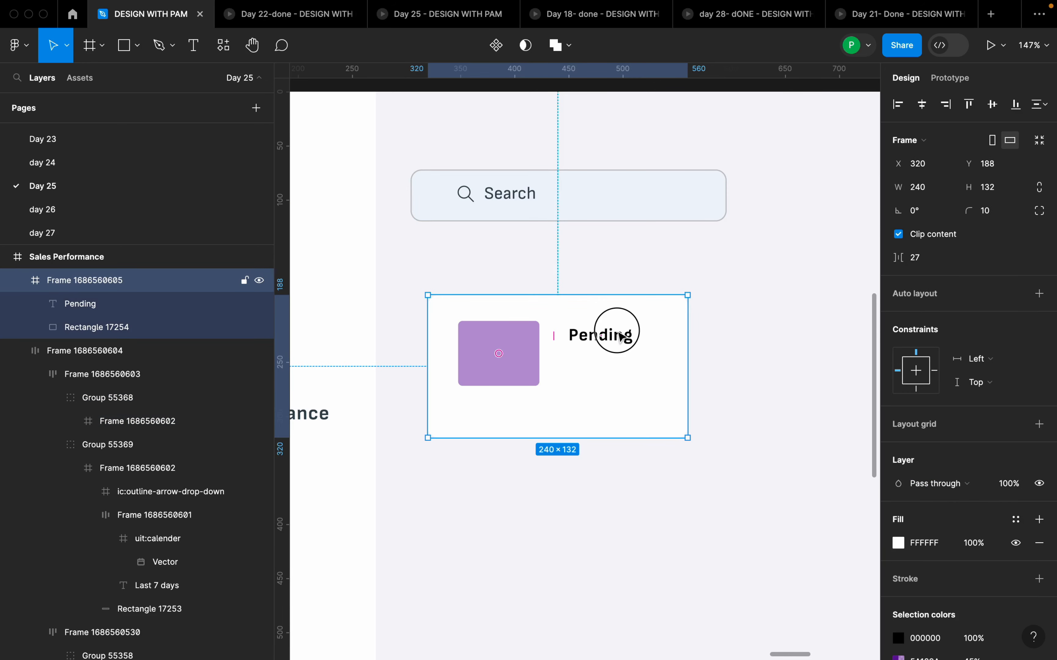
left_click(619, 335)
left_click(952, 561)
key("ctrl+v")
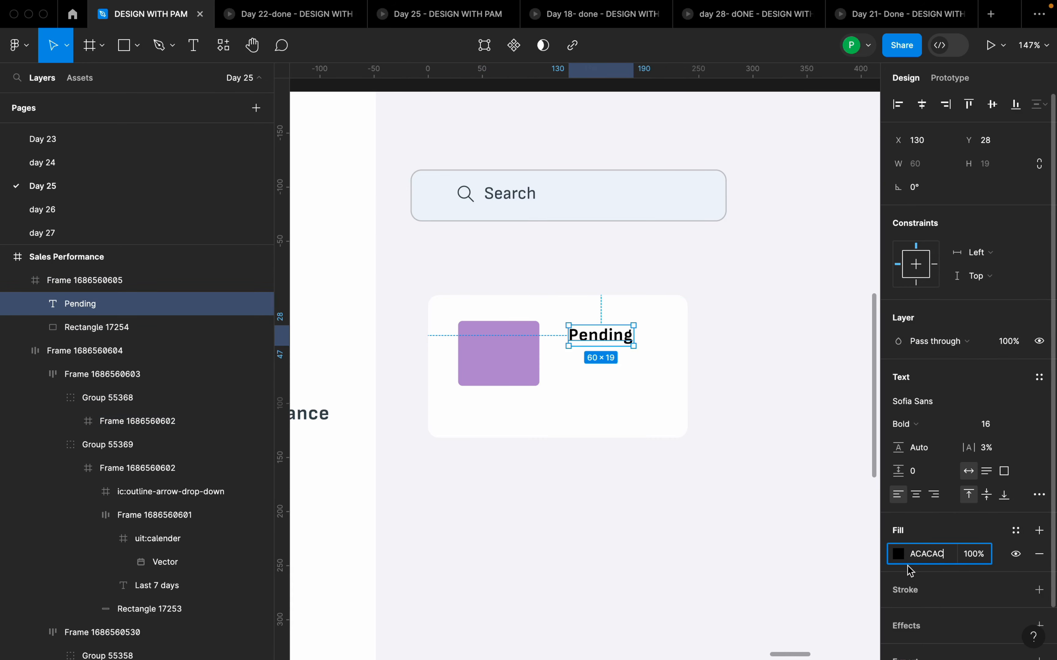
Step: Duplicate the "Pending" label directly below itself and change the copy's text to "400"
left_click_drag(609, 331, 606, 360)
double_click(606, 359)
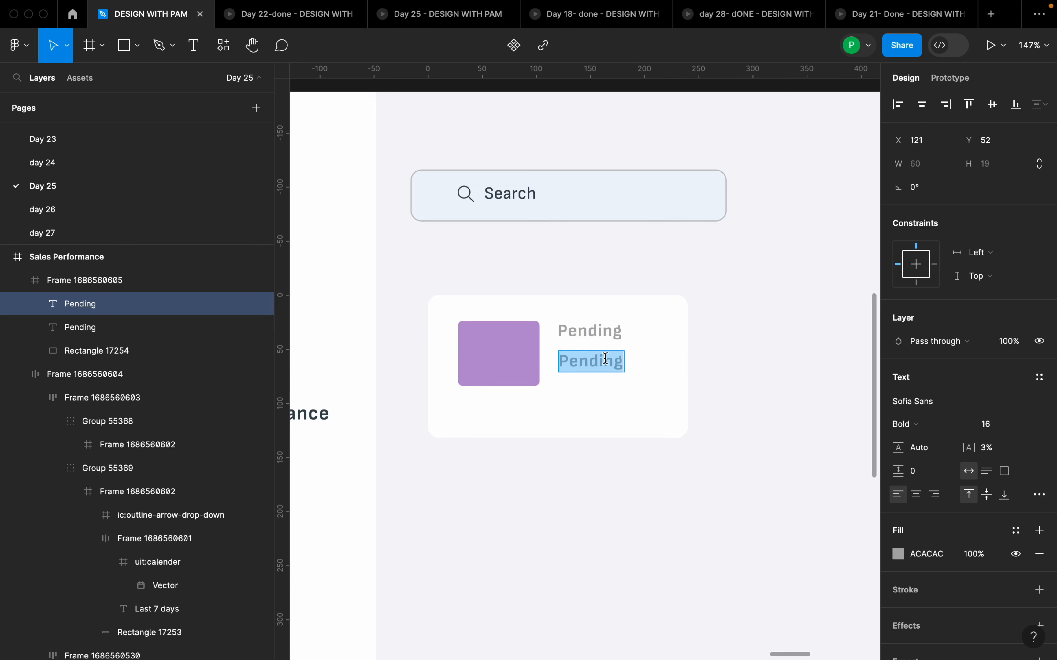
type("400")
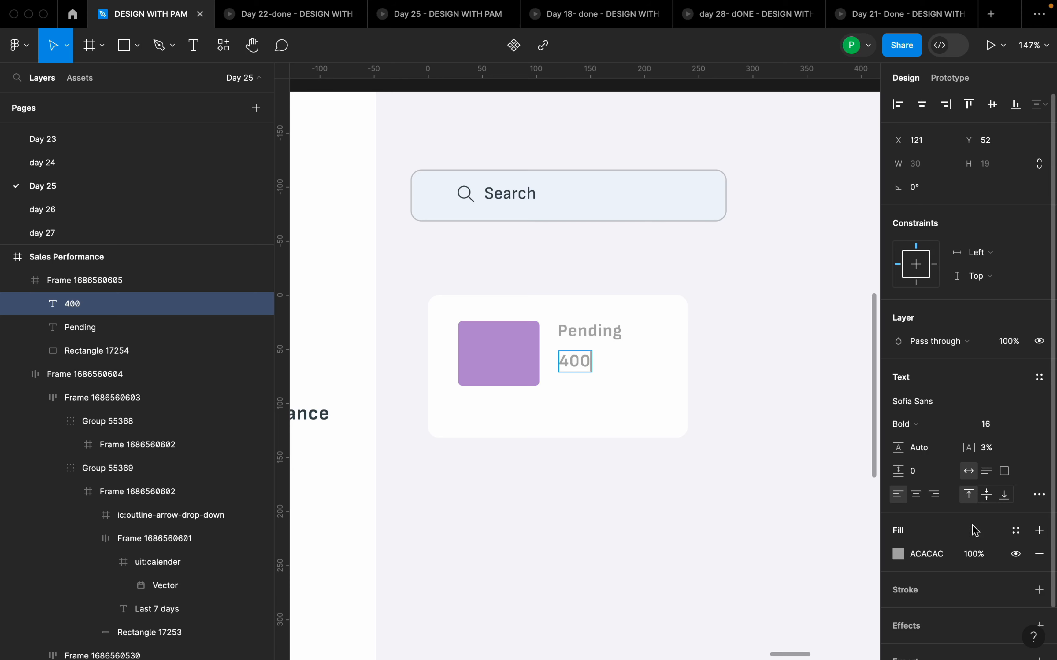
left_click(1016, 531)
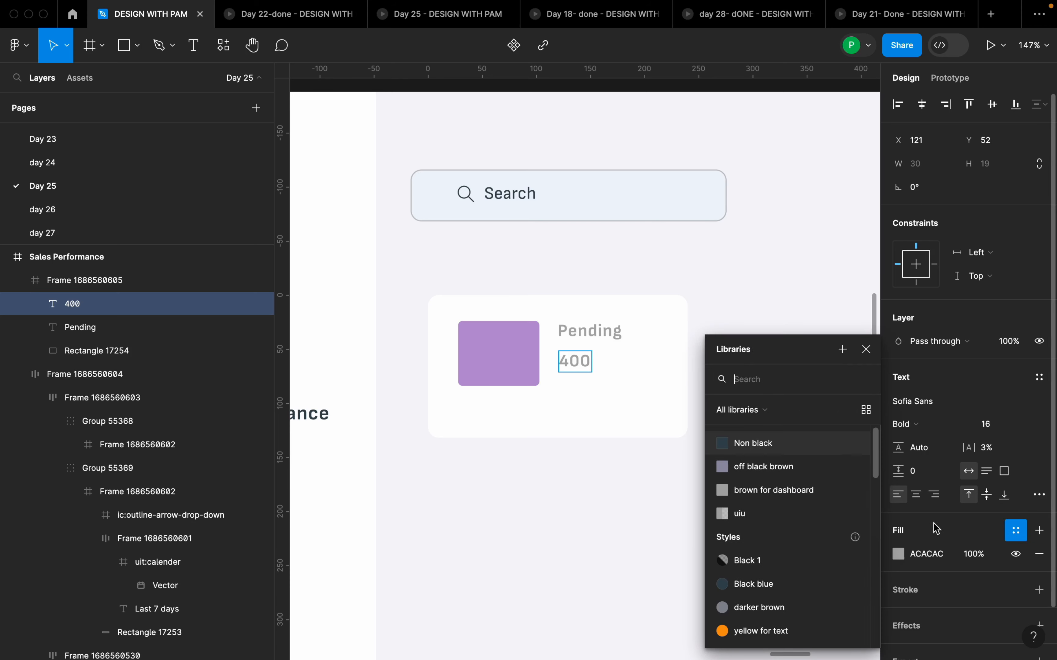
left_click(788, 443)
key("ctrl+z")
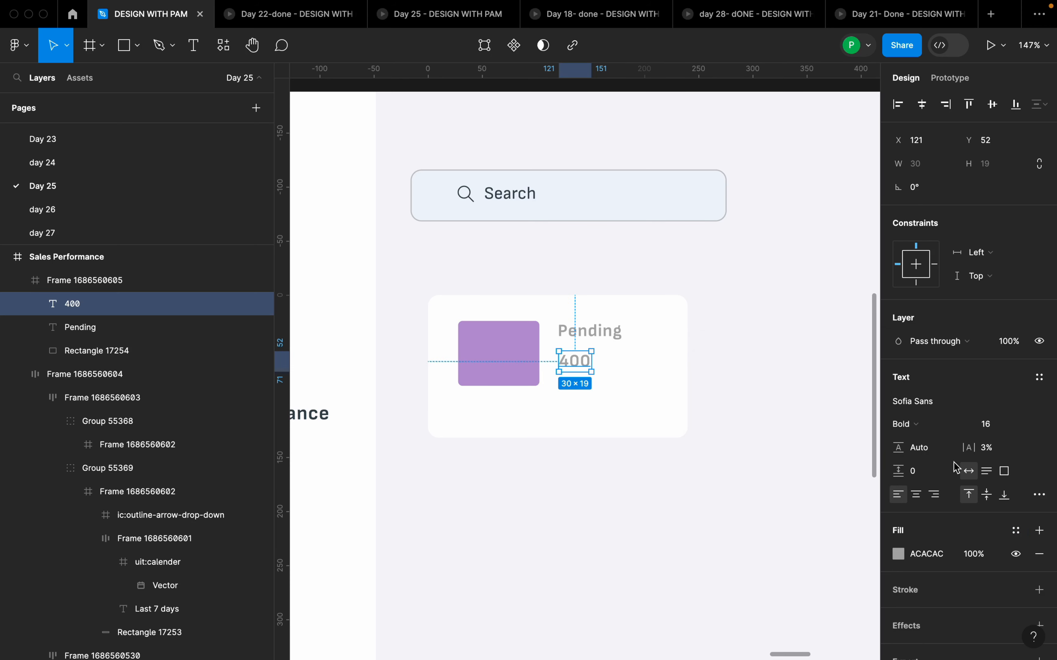
Step: Apply the Non black library color to the "400" text and set its font size to 20
left_click(1016, 531)
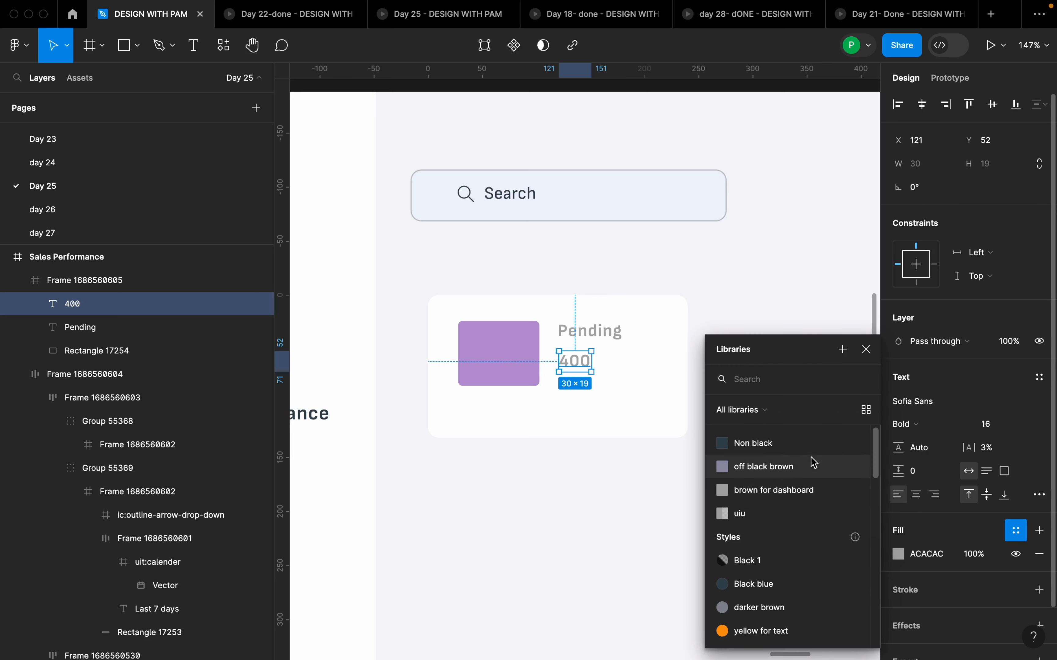
left_click(862, 444)
left_click(1029, 426)
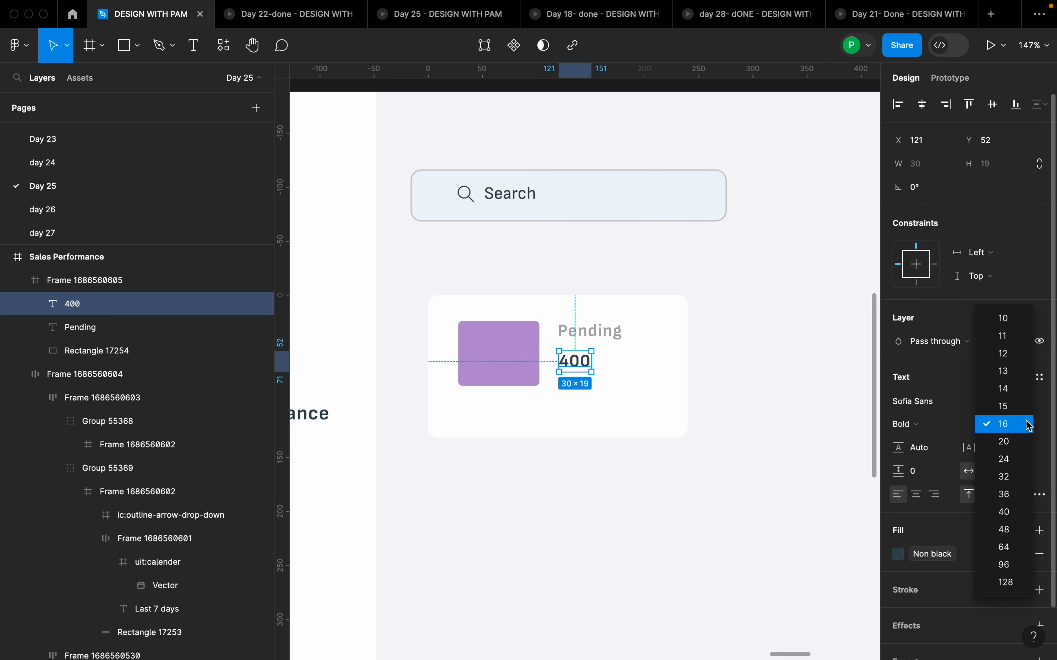
left_click(1004, 441)
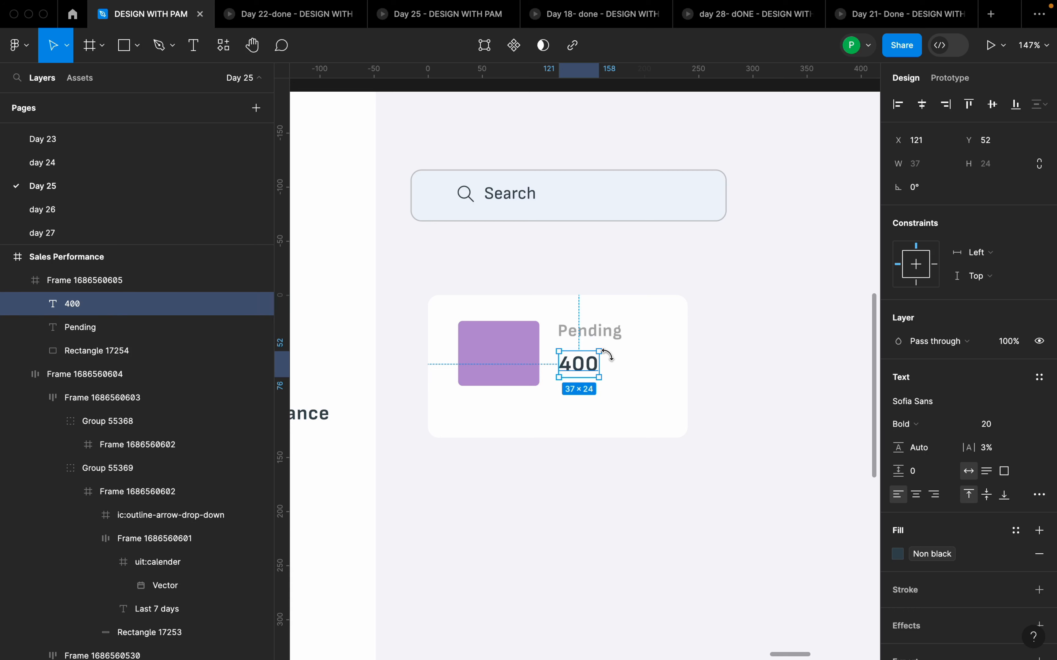
Step: Set the "Pending" label's font size to 18
left_click(602, 335)
left_click(603, 340)
key("alt")
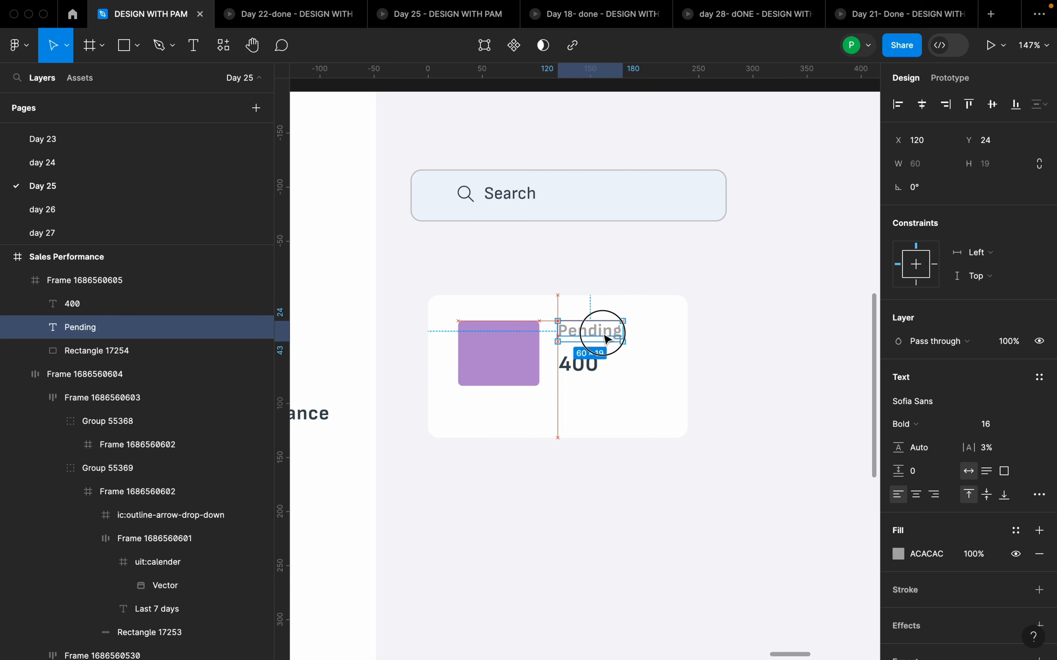
left_click(1026, 424)
left_click(1012, 431)
left_click(997, 432)
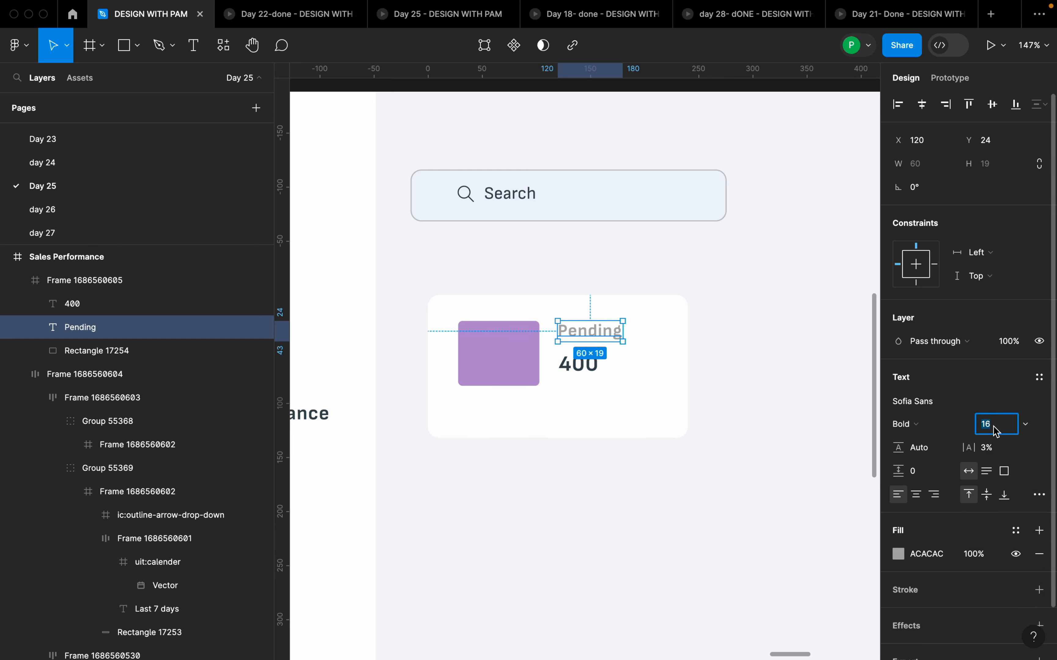
key("Return")
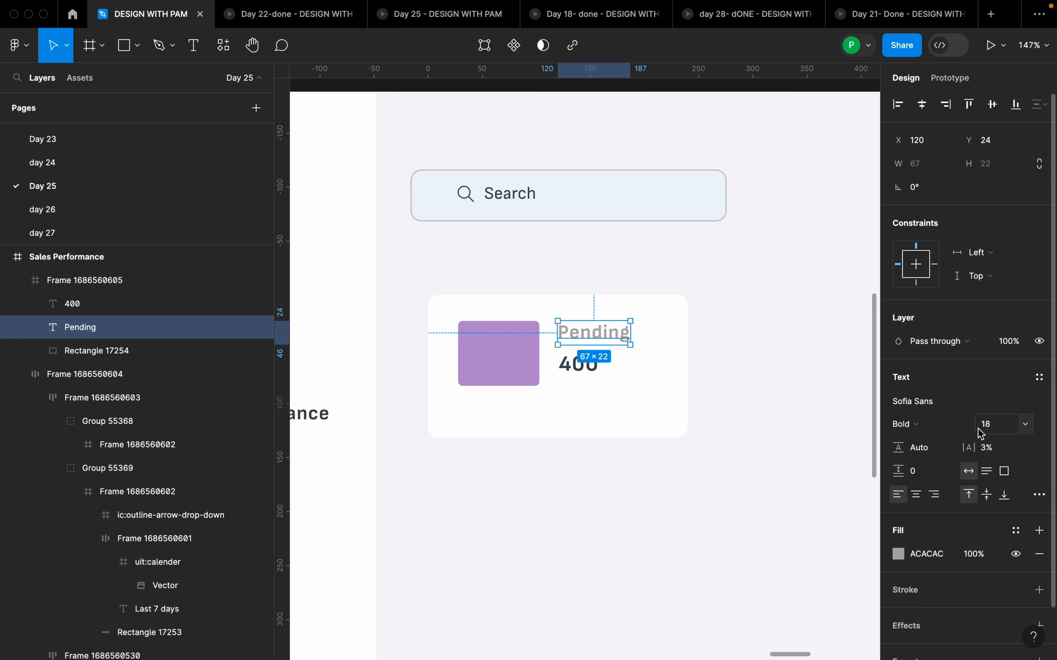
Step: Move the "400" text to X 124, Y 54 beneath the "Pending" label
left_click(596, 370)
scroll(636, 389, "down", 5)
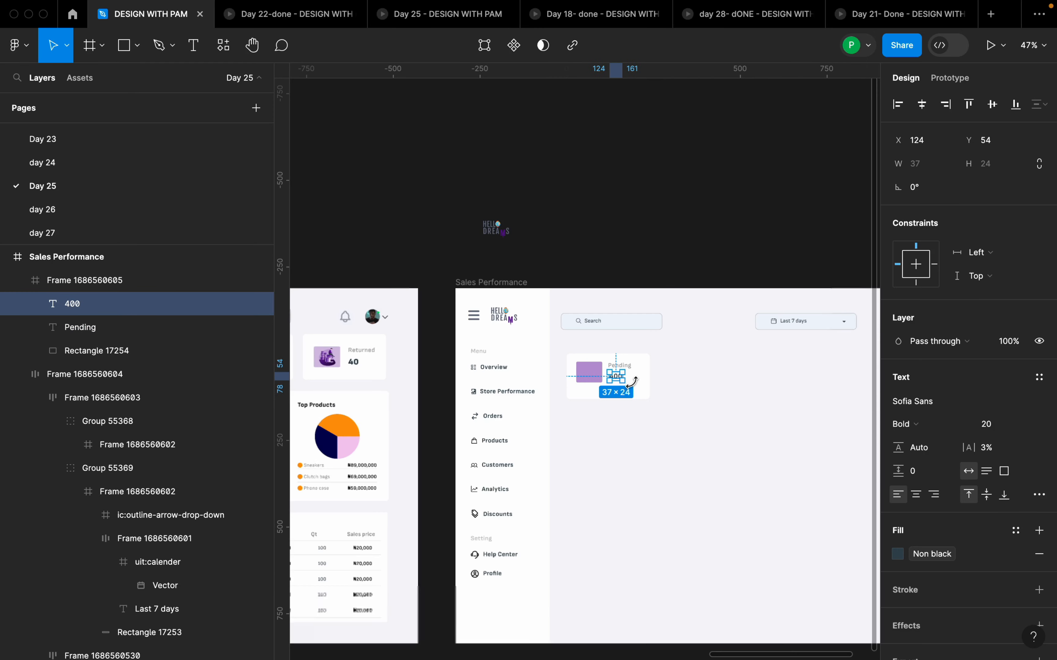
scroll(633, 384, "up", 6)
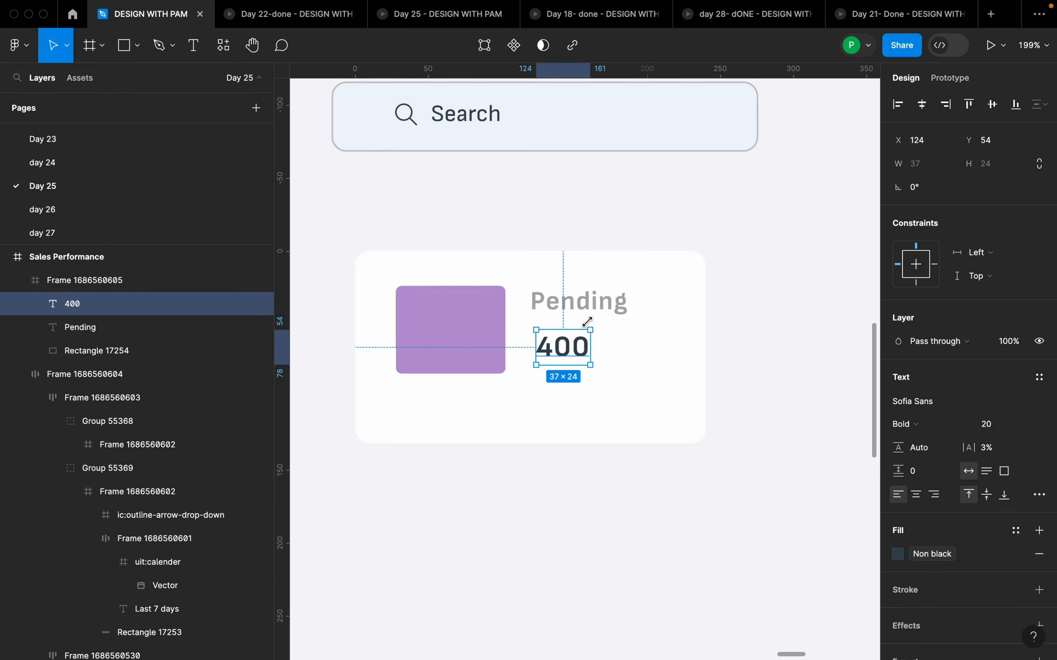
Step: Wrap "Pending" and "400" in a vertical auto layout, and combine it with the purple rectangle in a horizontal auto layout
left_click(592, 312, "shift")
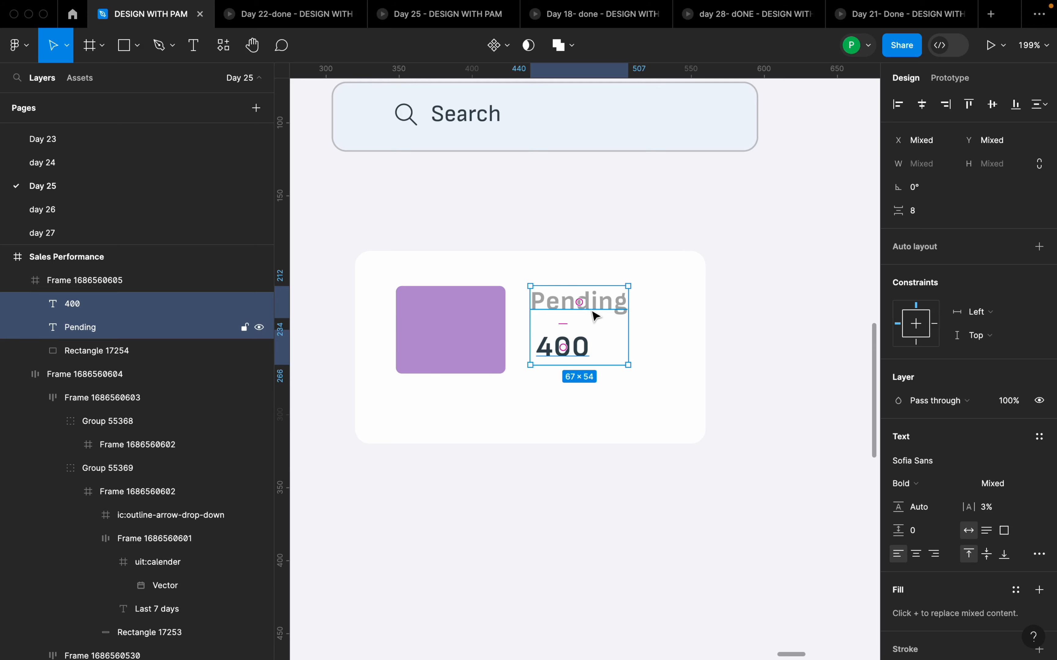
key("shift+a")
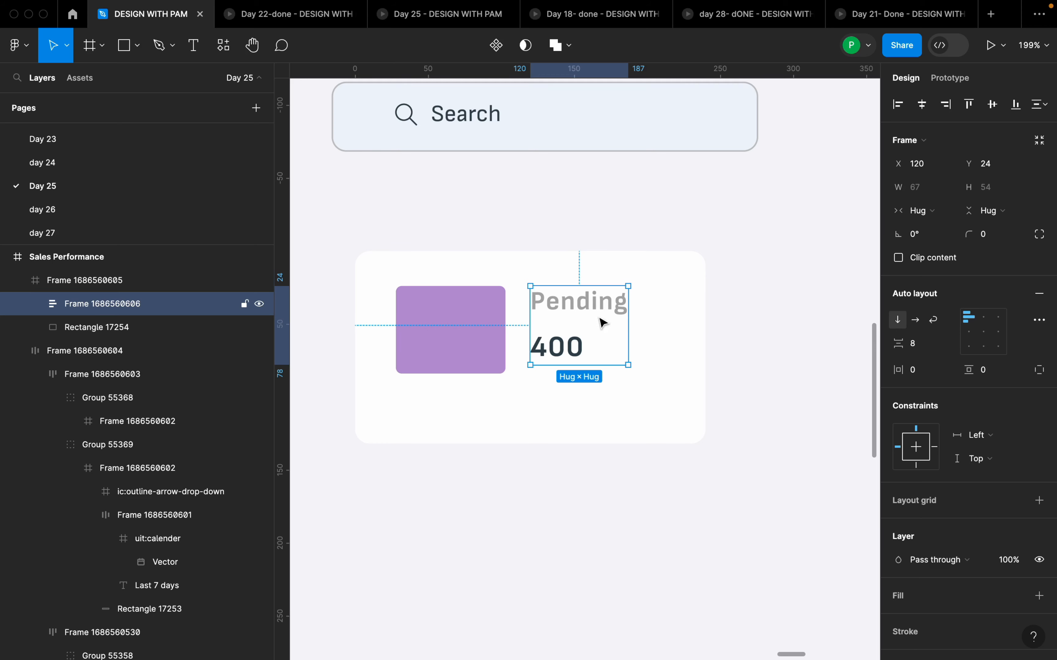
left_click(499, 319, "shift")
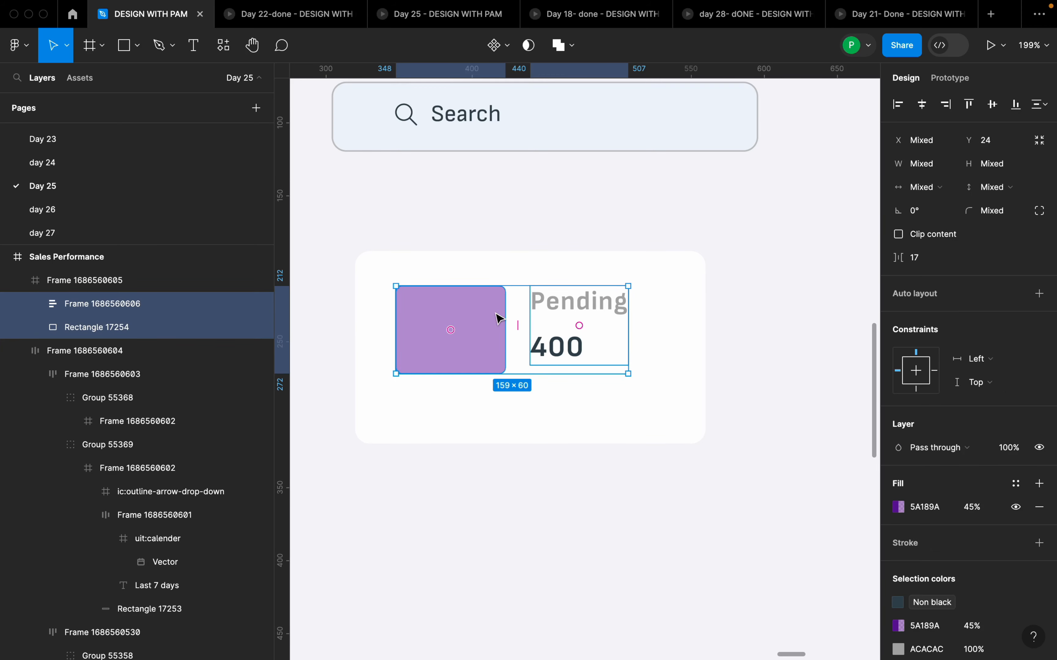
key("shift+a")
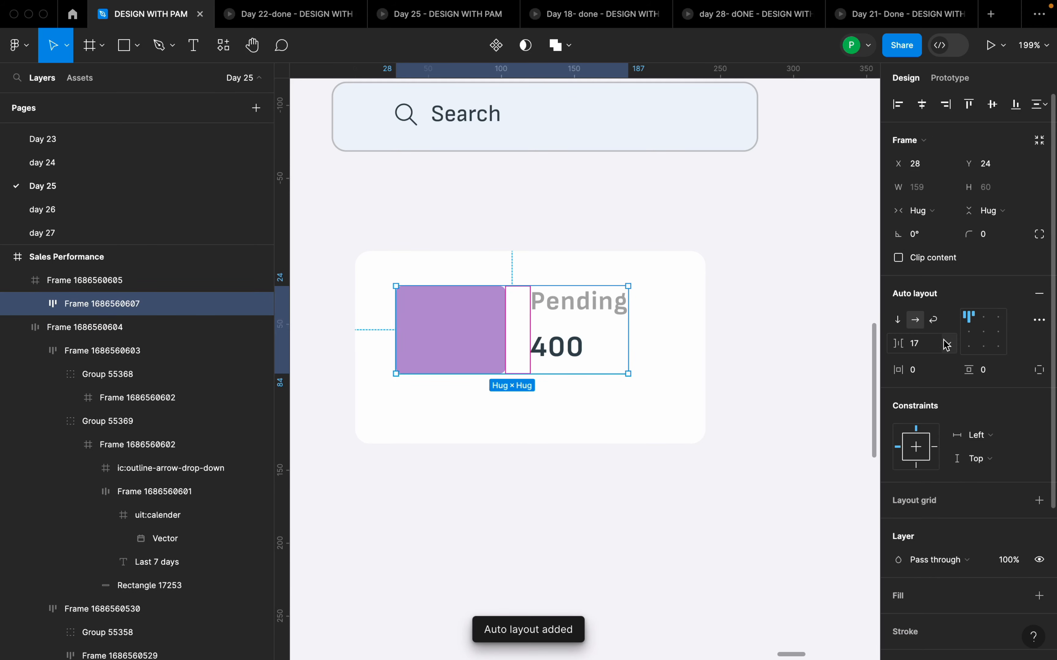
Step: Set the gap between the purple rectangle and the text stack to 18 and centre-align the items in their auto layout
left_click(928, 345)
double_click(928, 345)
type("18")
key("Return")
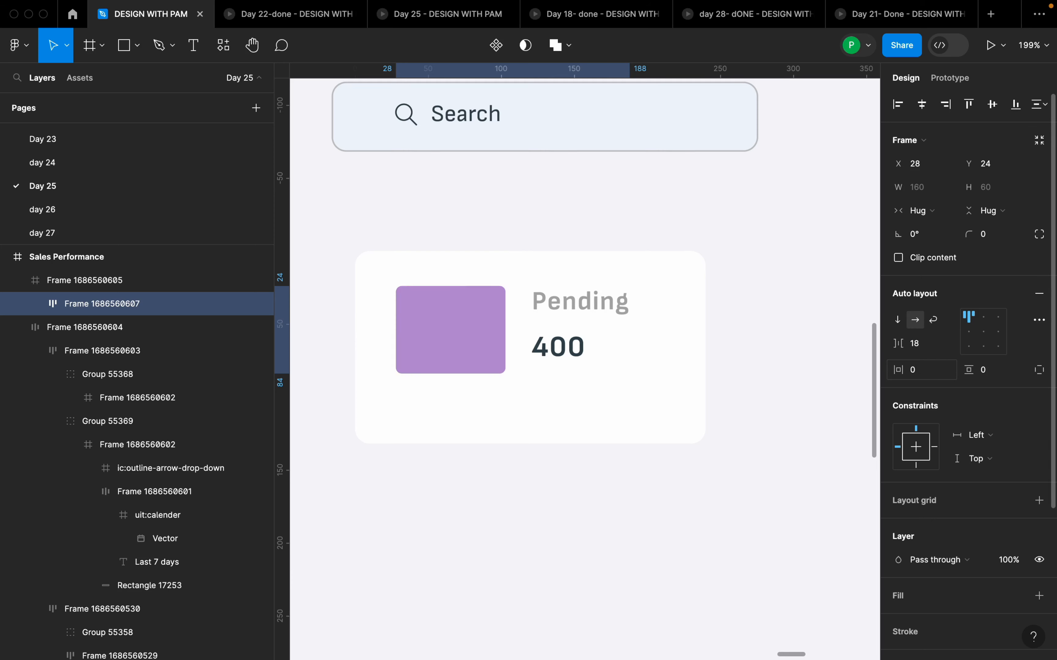
scroll(583, 348, "up", 3)
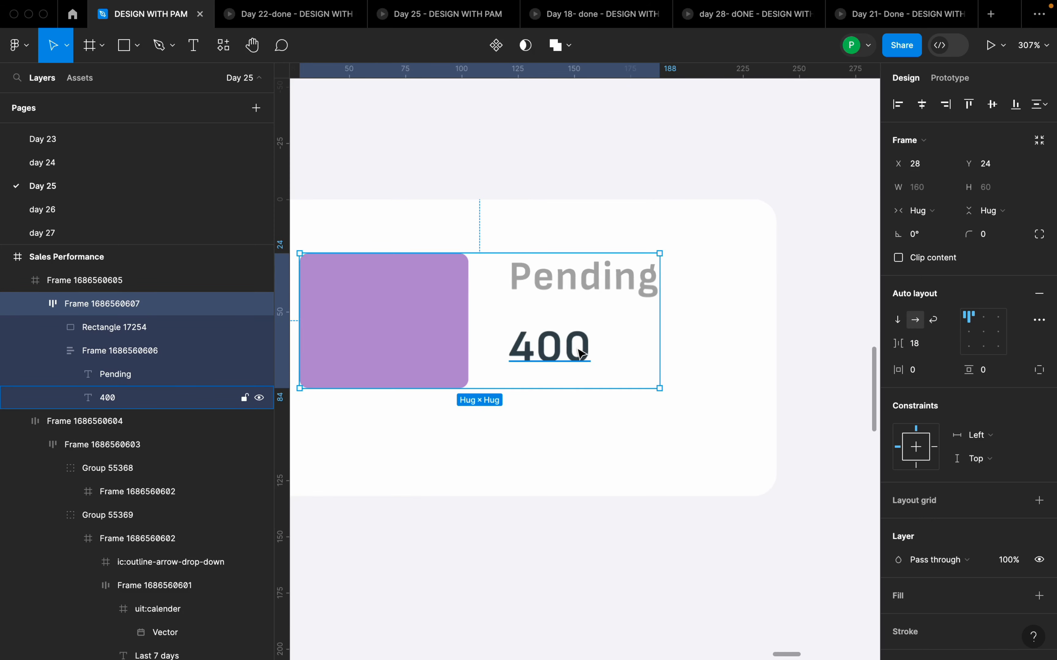
left_click(984, 334)
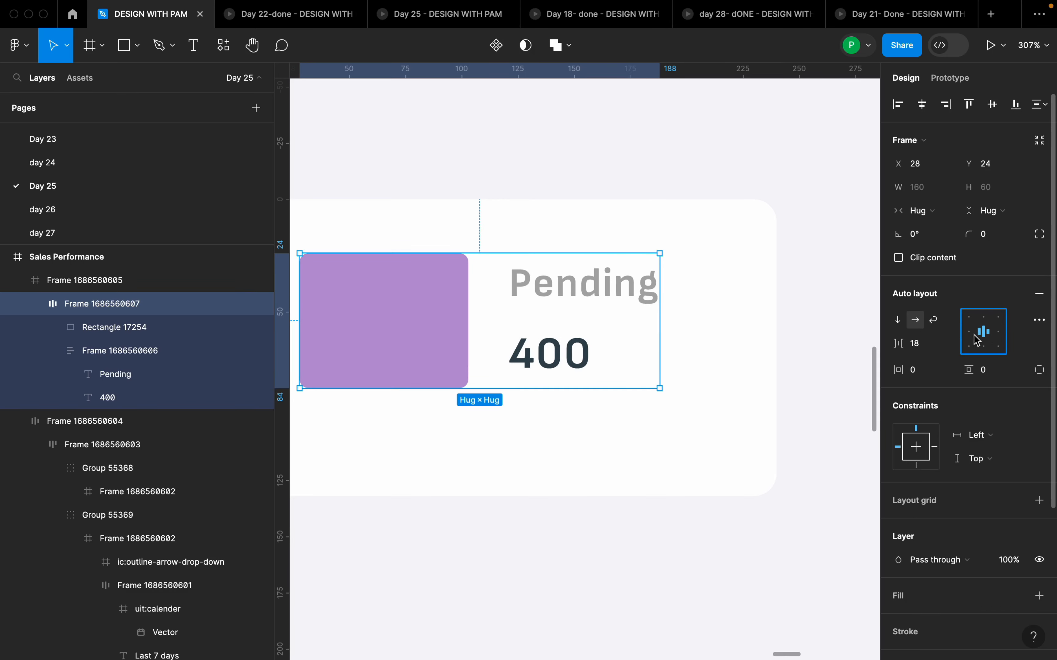
Step: Centre the auto layout of rectangle and text horizontally and vertically within the white Pending card
left_click(688, 349)
scroll(686, 351, "down", 5)
left_click(687, 353)
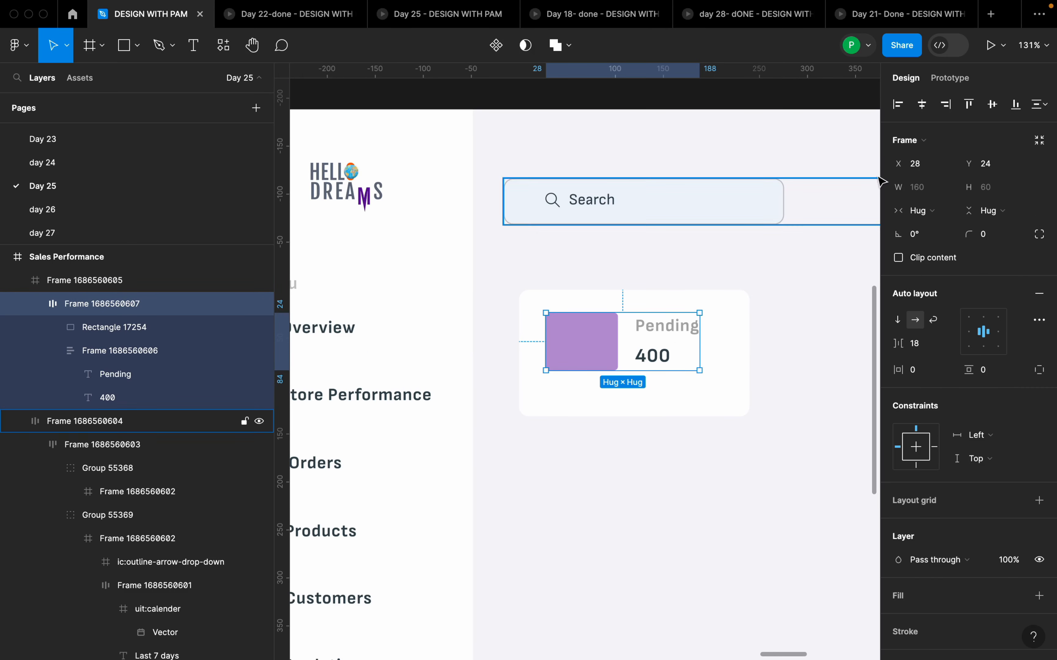
scroll(655, 392, "up", 2)
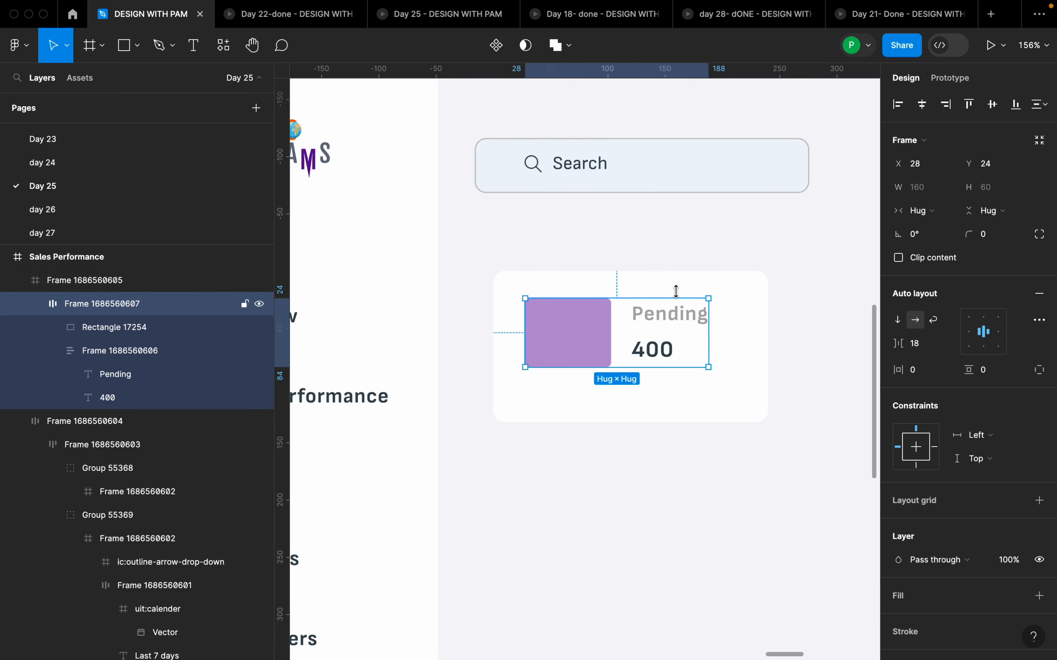
left_click(927, 106)
left_click(990, 111)
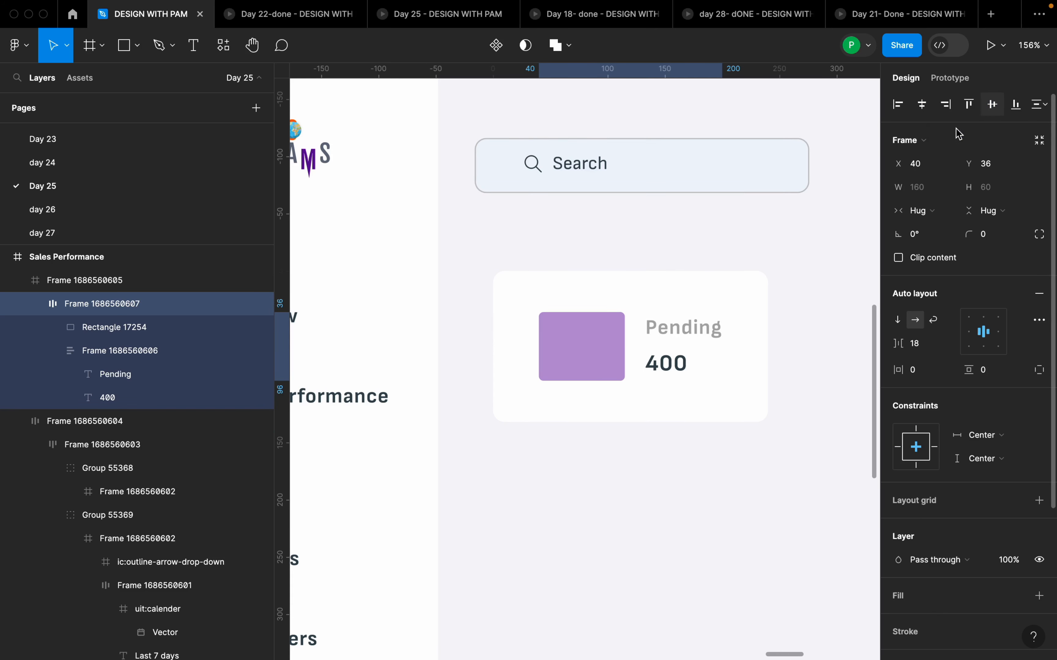
left_click(732, 267)
Step: Copy the logistics illustration from the Pending card in the Day 11 design
scroll(733, 266, "down", 10)
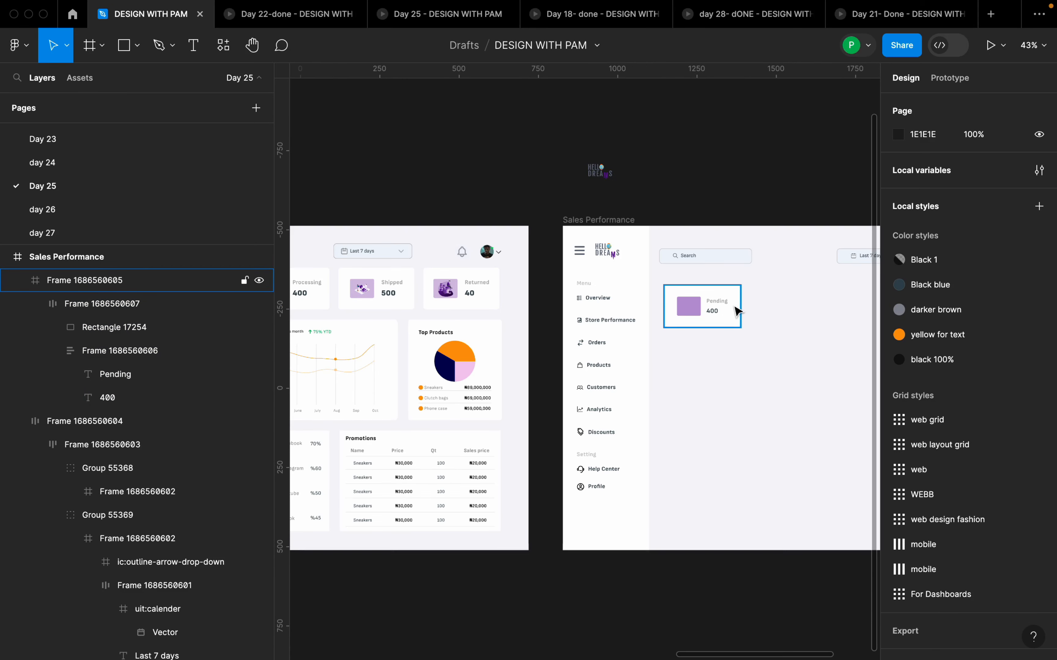
scroll(736, 319, "up", 4)
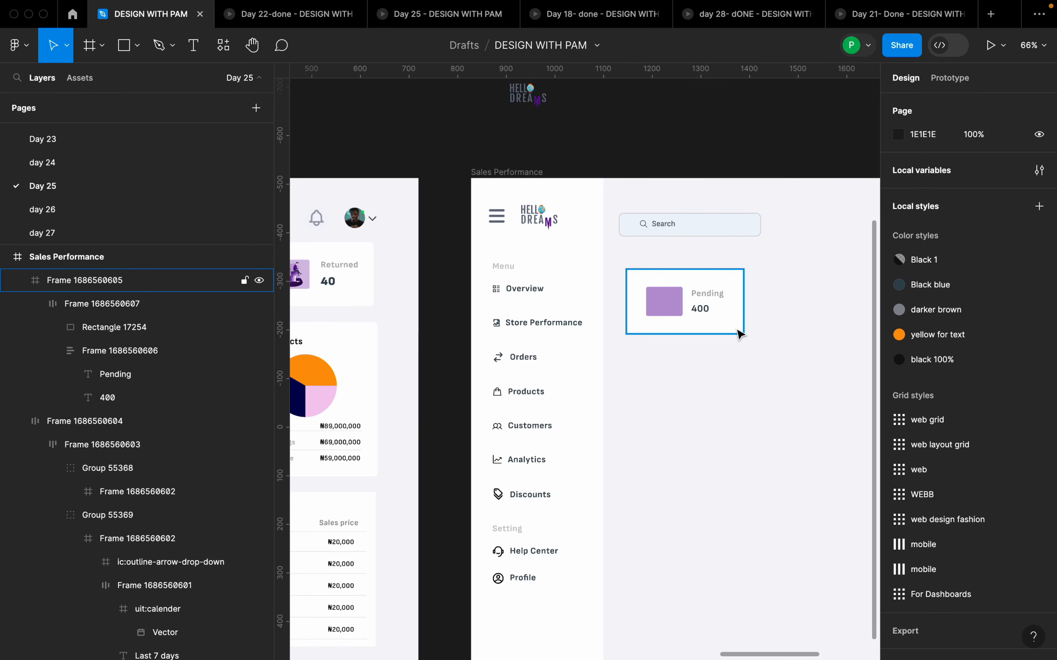
scroll(747, 345, "down", 7)
scroll(477, 319, "up", 10)
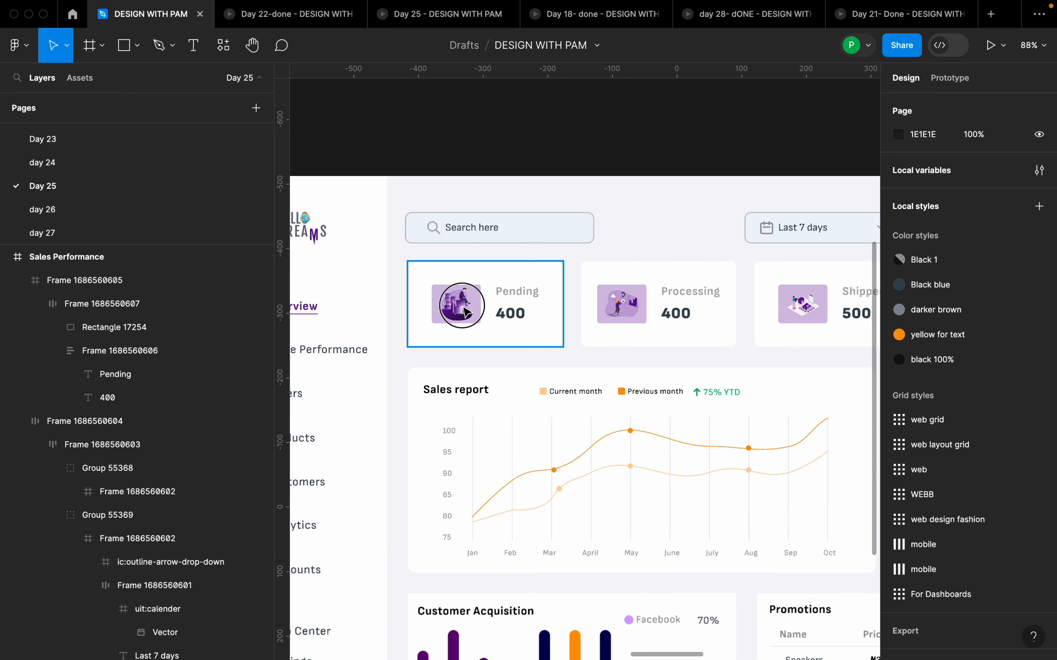
left_click(467, 312)
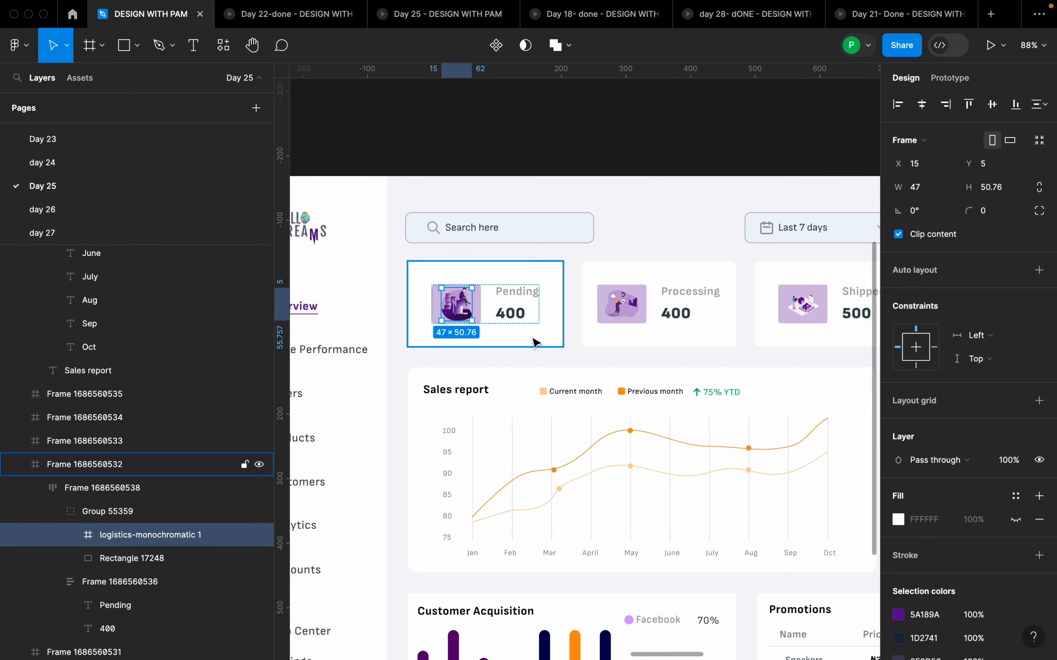
Step: Examine the manypixels.co gallery screenshot on the canvas, including its illustration styles and web address
scroll(538, 338, "down", 15)
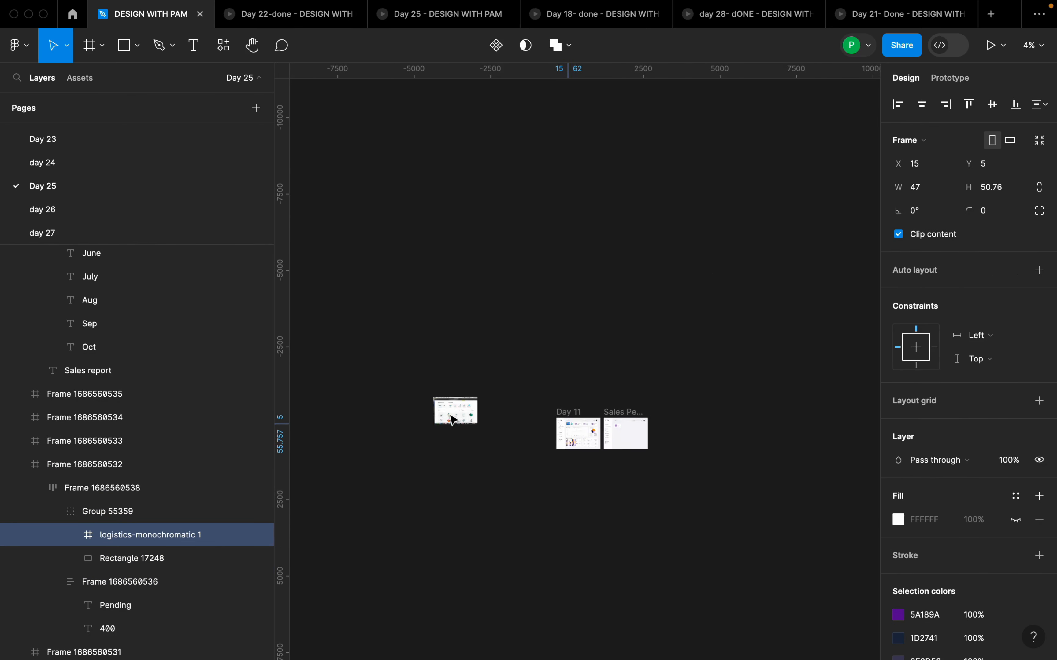
scroll(449, 415, "up", 15)
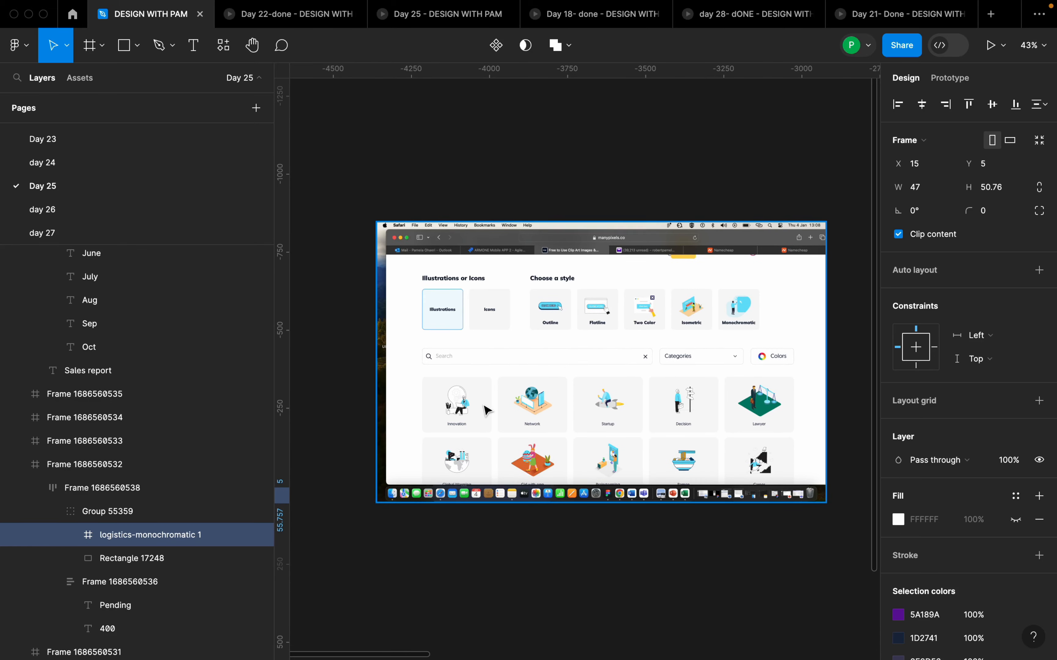
scroll(489, 384, "down", 5)
scroll(504, 356, "up", 2)
scroll(576, 264, "up", 2)
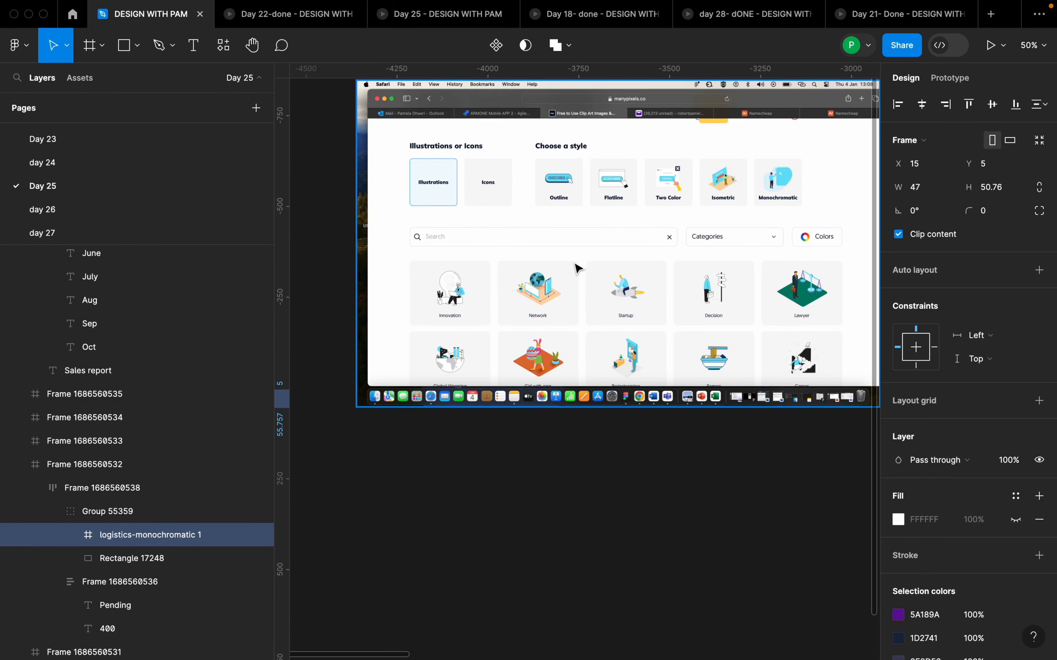
scroll(651, 132, "up", 6)
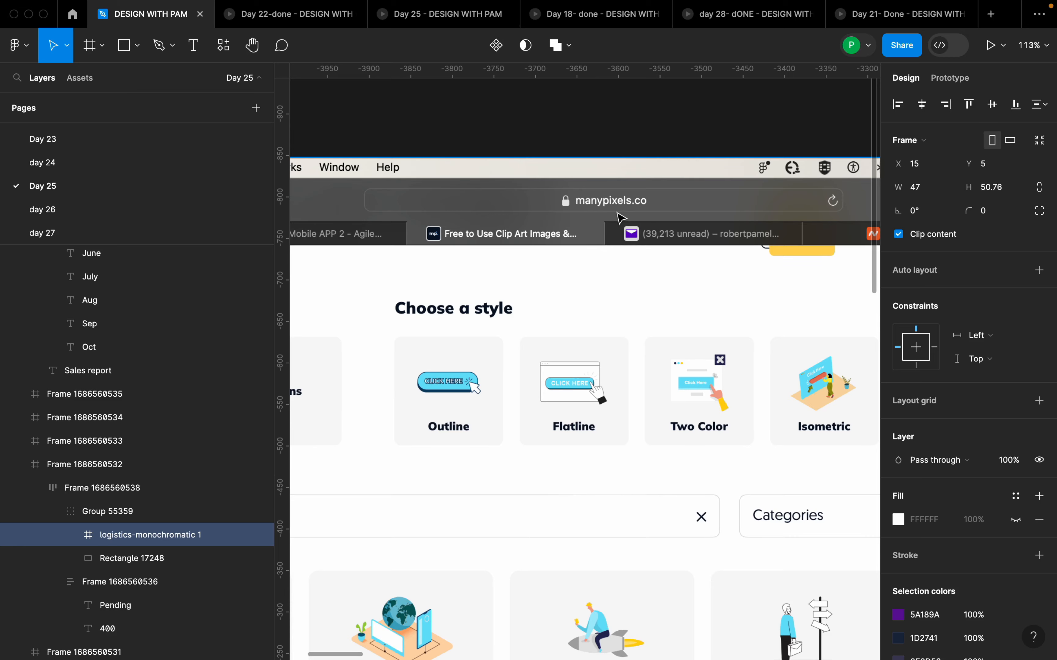
scroll(501, 232, "down", 15)
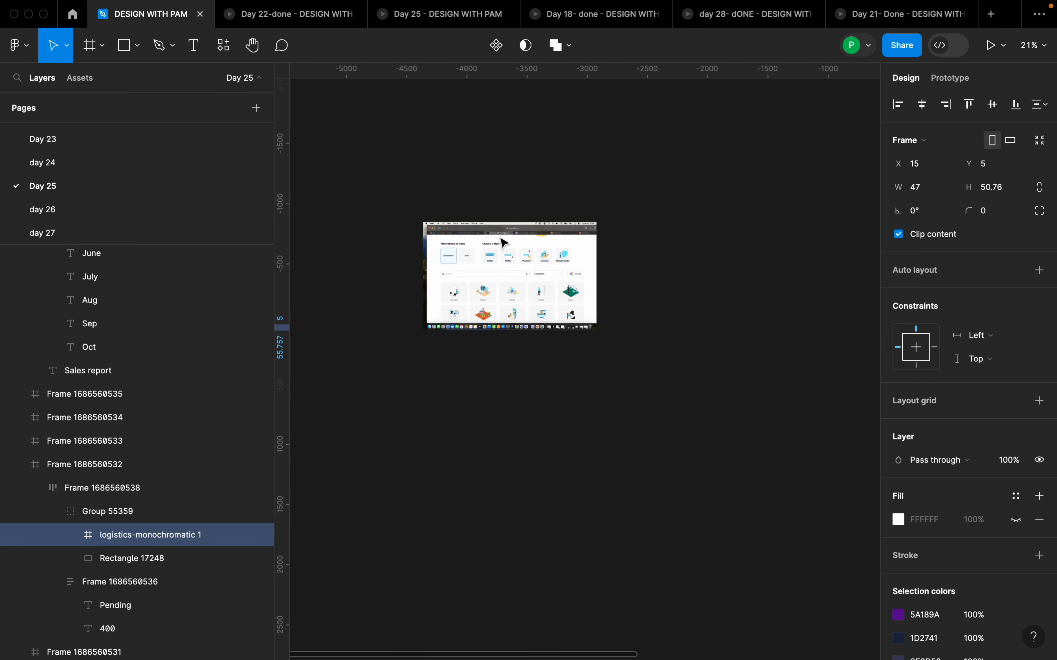
Step: Paste the logistics illustration into the Sales Performance screen's Pending card and place it over the purple rectangle
left_click(632, 325)
scroll(642, 279, "up", 15)
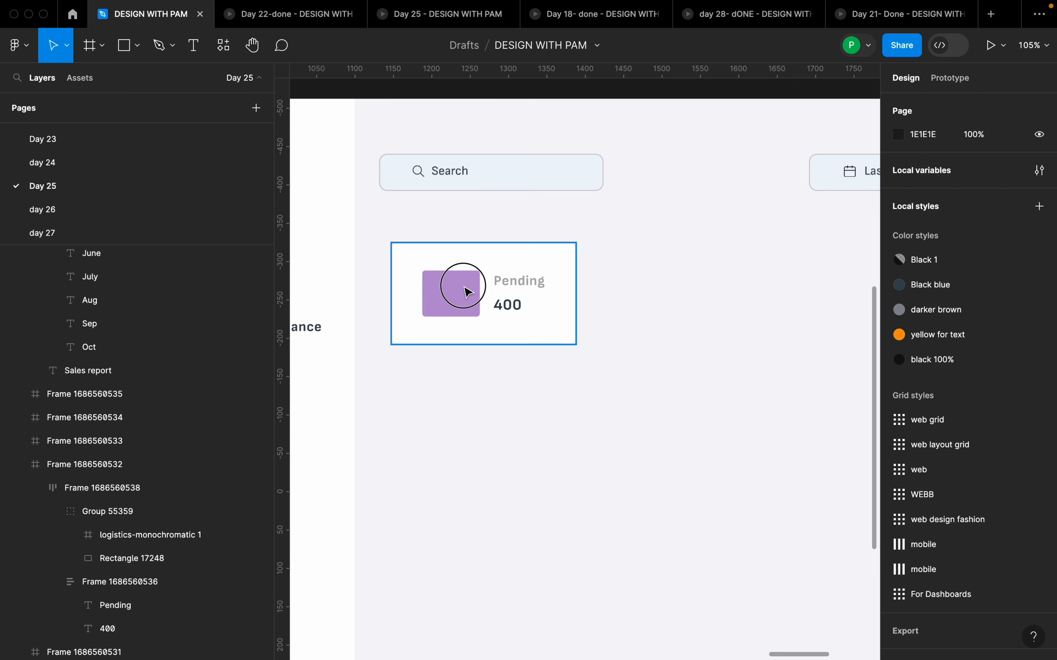
double_click(467, 291)
left_click(466, 291)
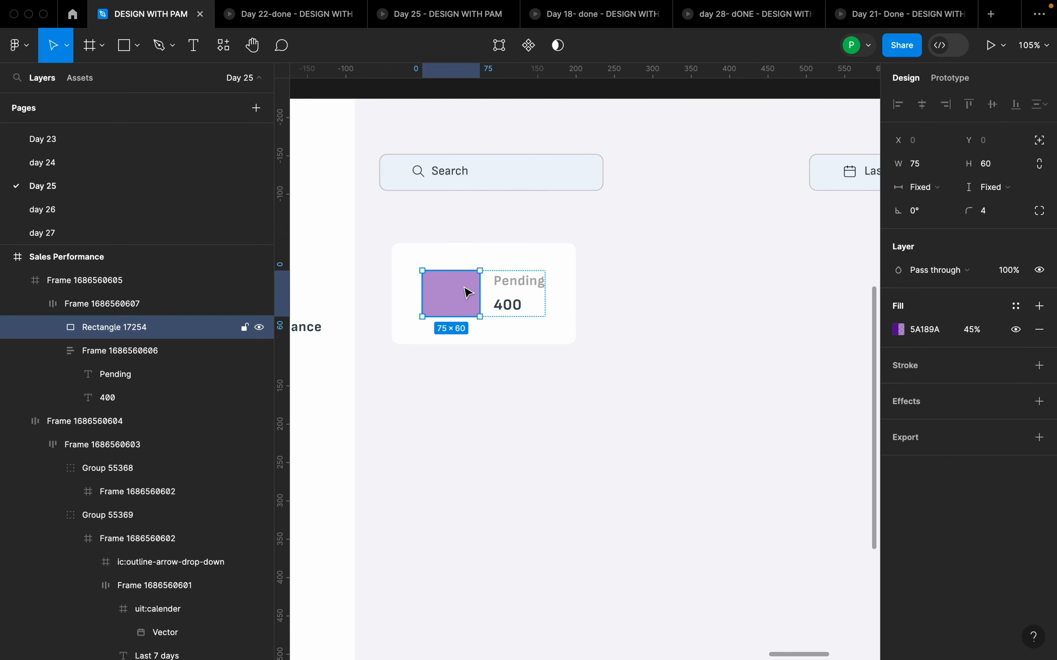
key("super+v")
key("super+z")
left_click(498, 263)
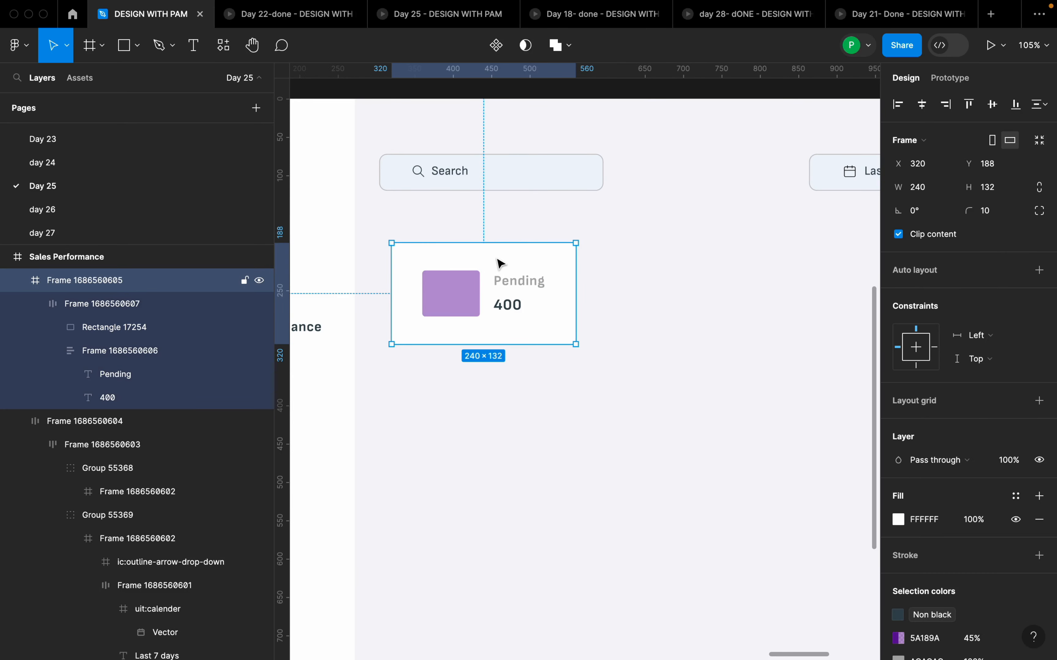
key("super+v")
left_click_drag(435, 272, 450, 301)
left_click(517, 264)
Step: Align the logistics illustration and the purple rectangle to each other's horizontal and vertical centres
double_click(453, 295)
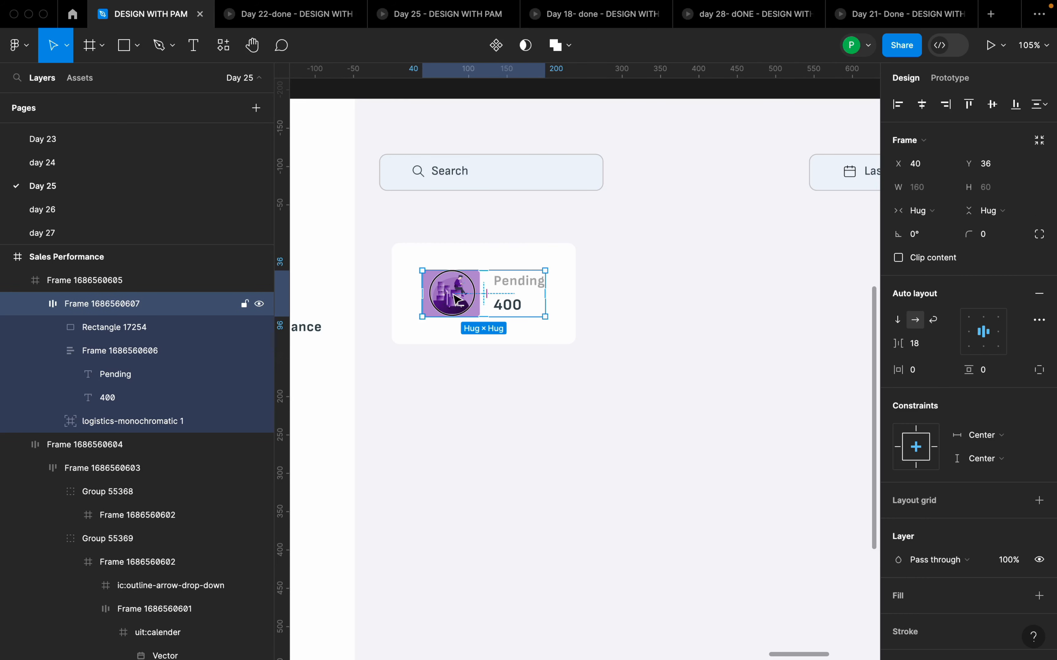
double_click(453, 294)
left_click(921, 103)
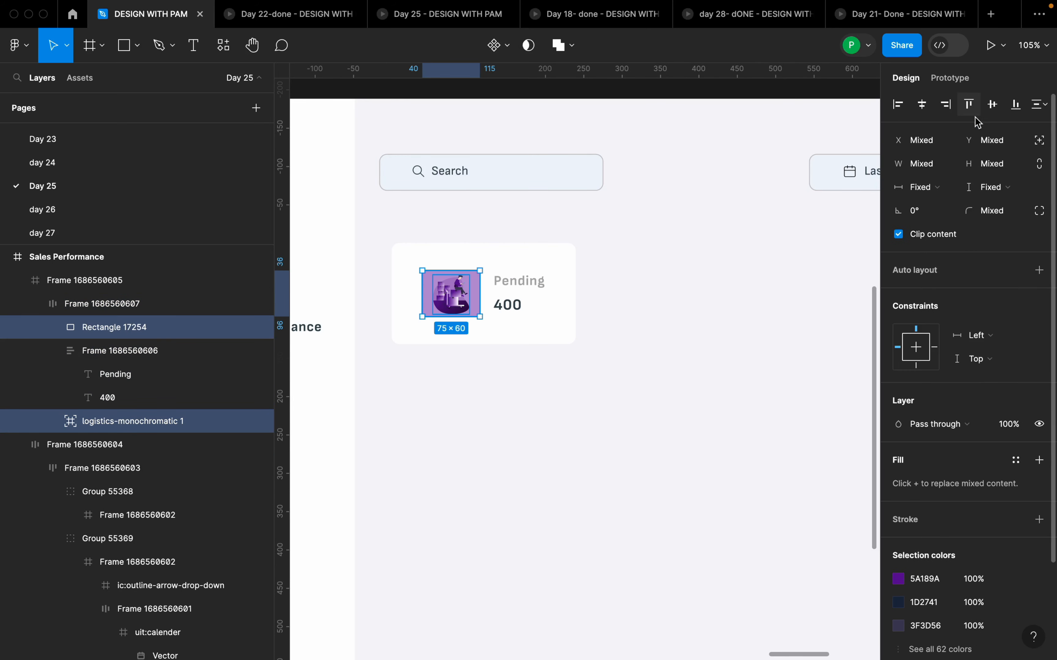
left_click(992, 106)
left_click(610, 260)
Step: Duplicate the Pending card twice beside the original and wrap the three cards in a horizontal auto layout
left_click(569, 263)
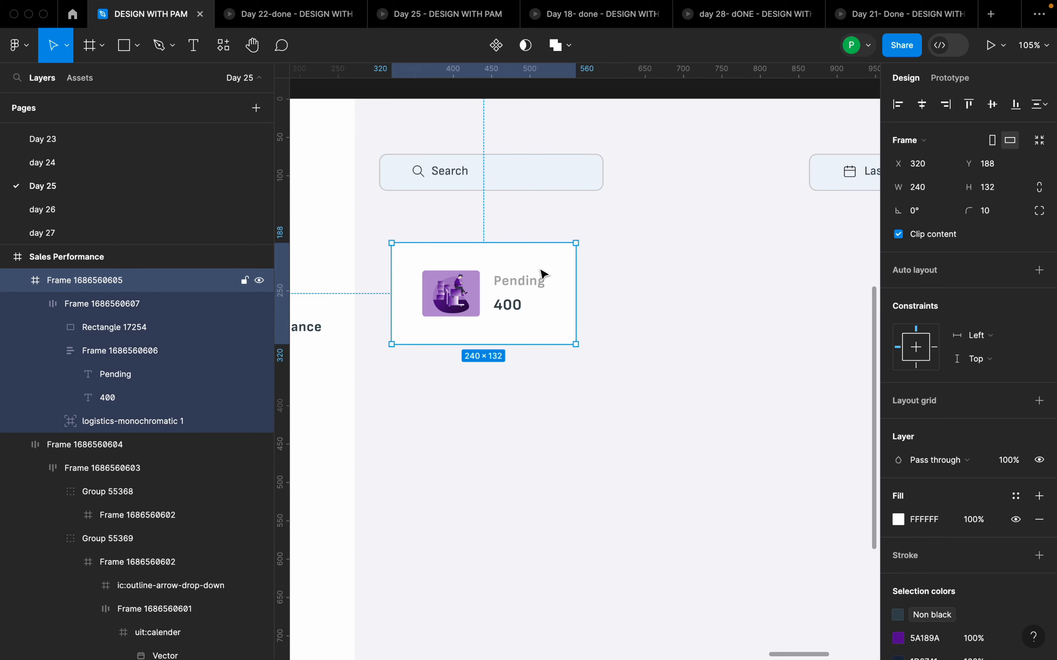
left_click_drag(541, 274, 823, 294)
scroll(628, 288, "down", 5)
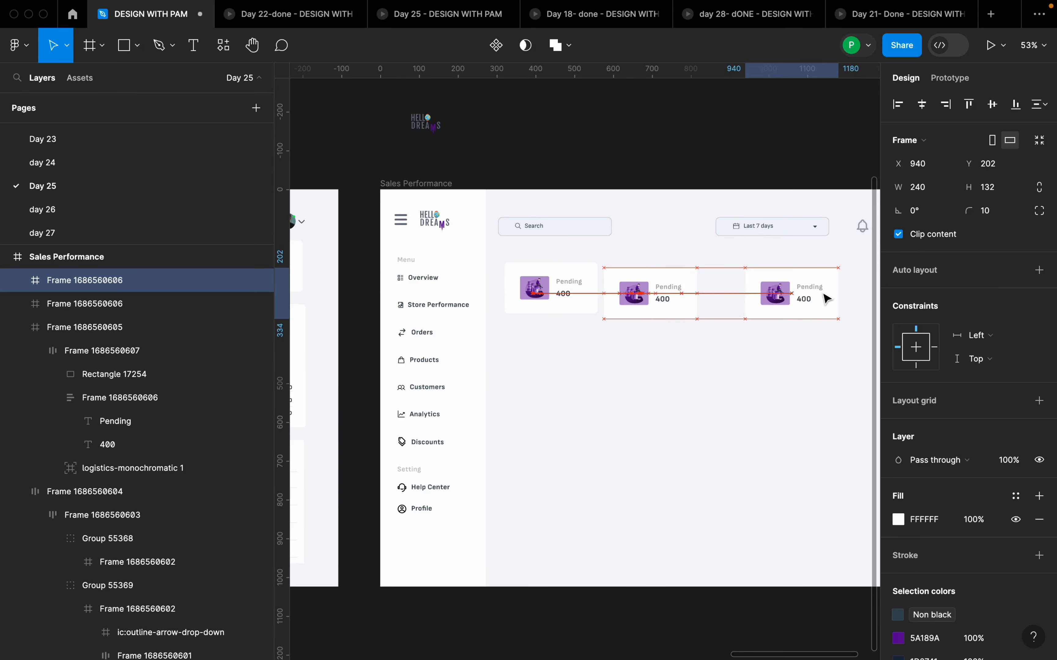
left_click(670, 286, "shift")
left_click(589, 287, "shift")
key("shift+a")
scroll(738, 311, "down", 3)
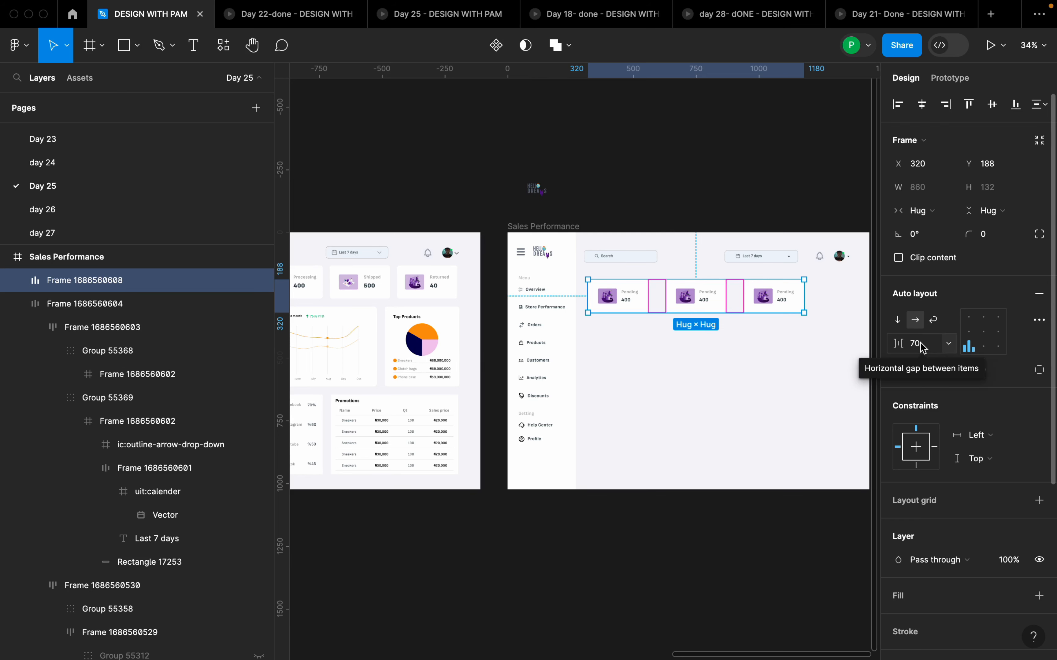
Step: Duplicate the third card to add a fourth to the row, and set the gap between the cards to 24
key("shift+2")
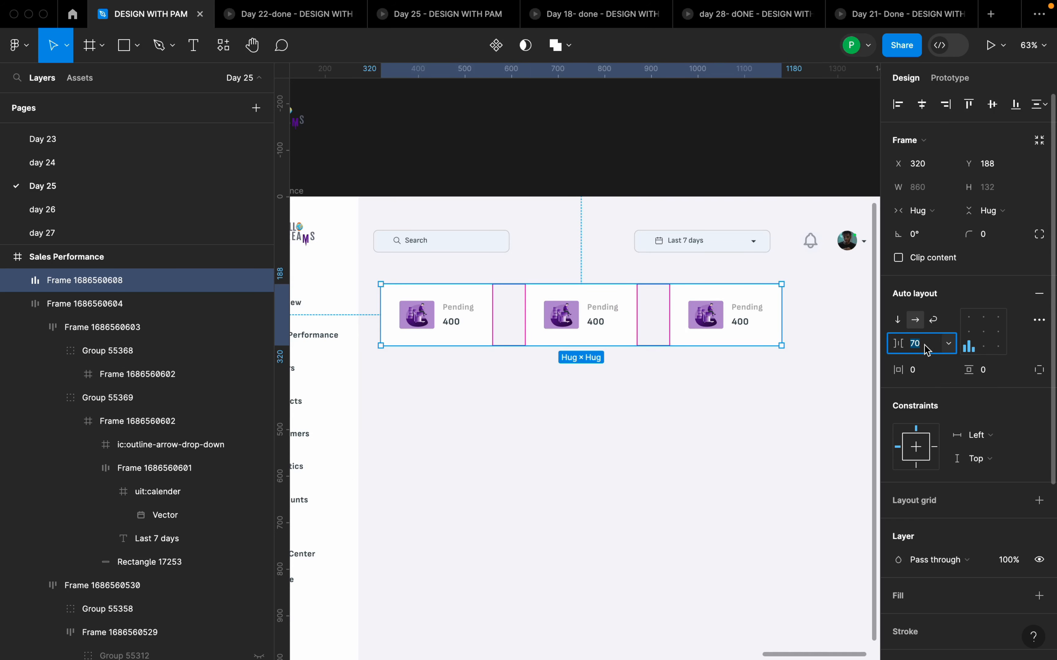
left_click(734, 319)
key("super+d")
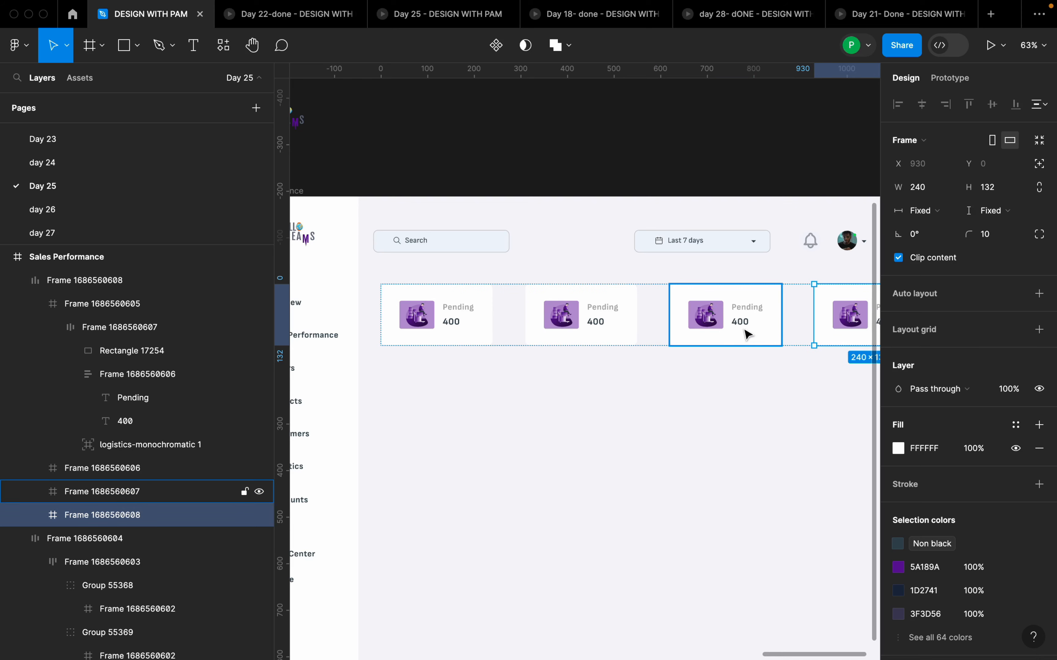
scroll(731, 342, "down", 3)
left_click(731, 341)
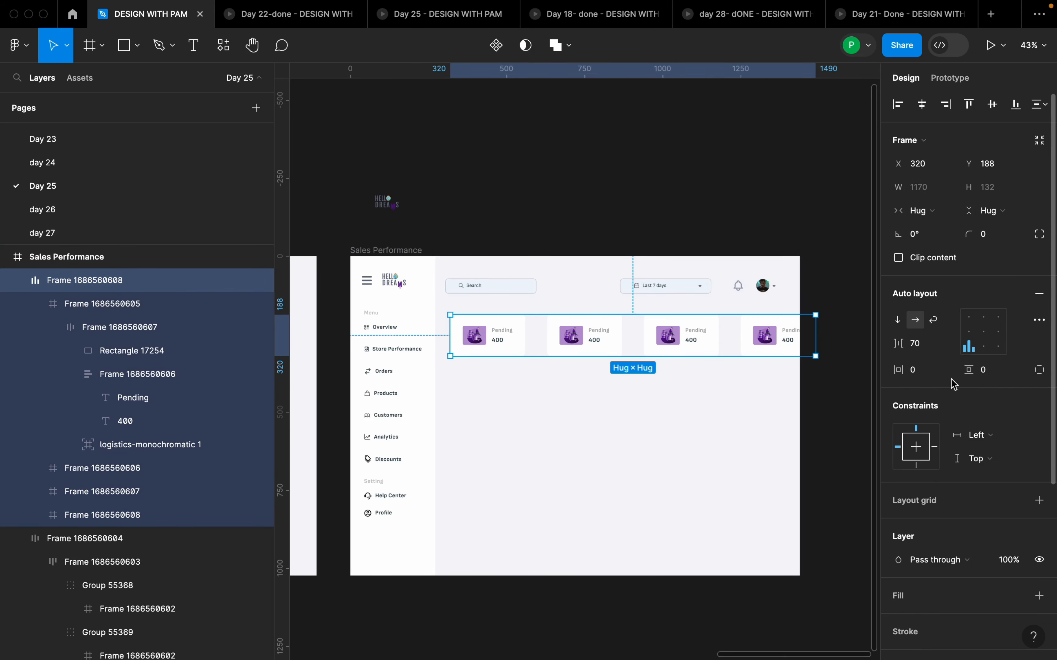
left_click(926, 347)
key("Return")
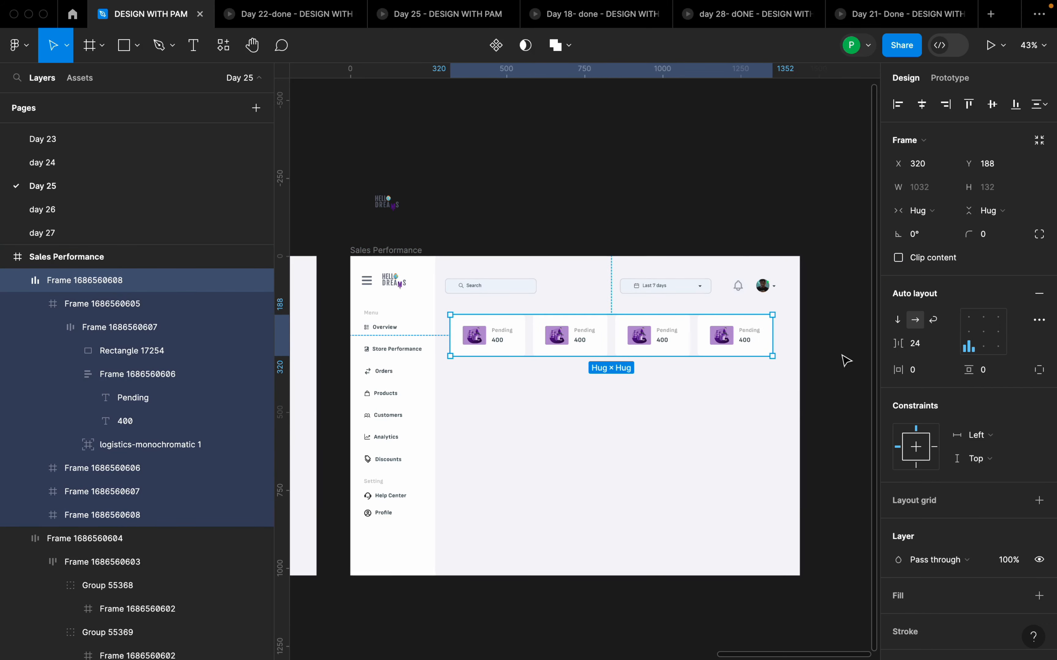
Step: Show the Sales Performance frame's layout grid and move the card row to X 304, Y 187 beneath the search bar
left_click(427, 252)
left_click(994, 306)
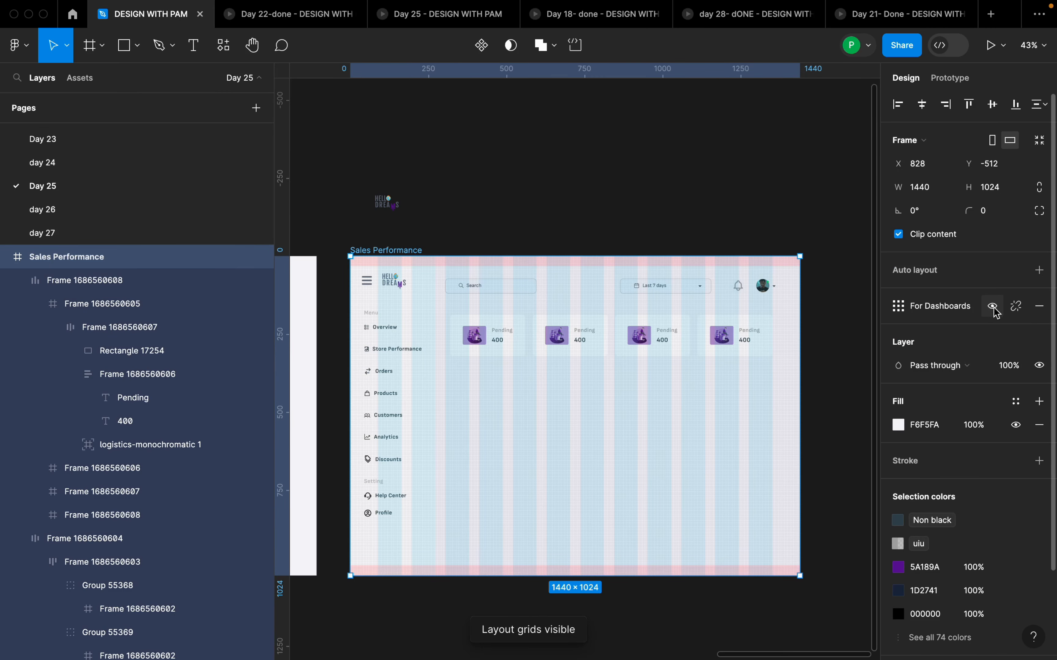
scroll(729, 361, "up", 3)
key("Escape")
left_click(585, 346)
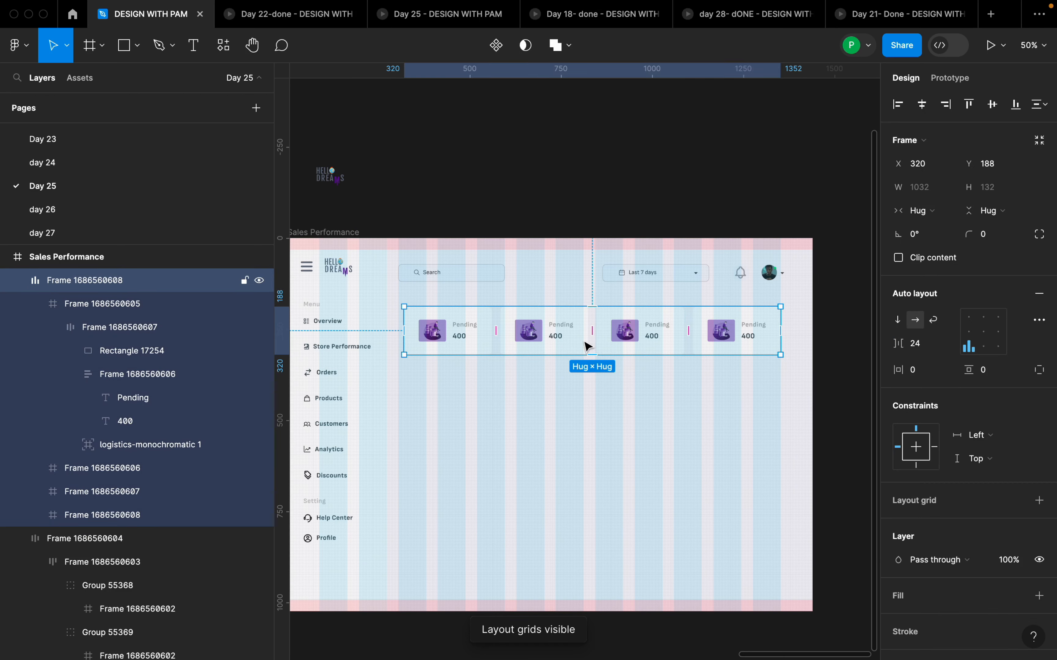
mouse_move(585, 347)
left_mouse_down()
mouse_move(573, 337)
mouse_move(580, 345)
left_mouse_up()
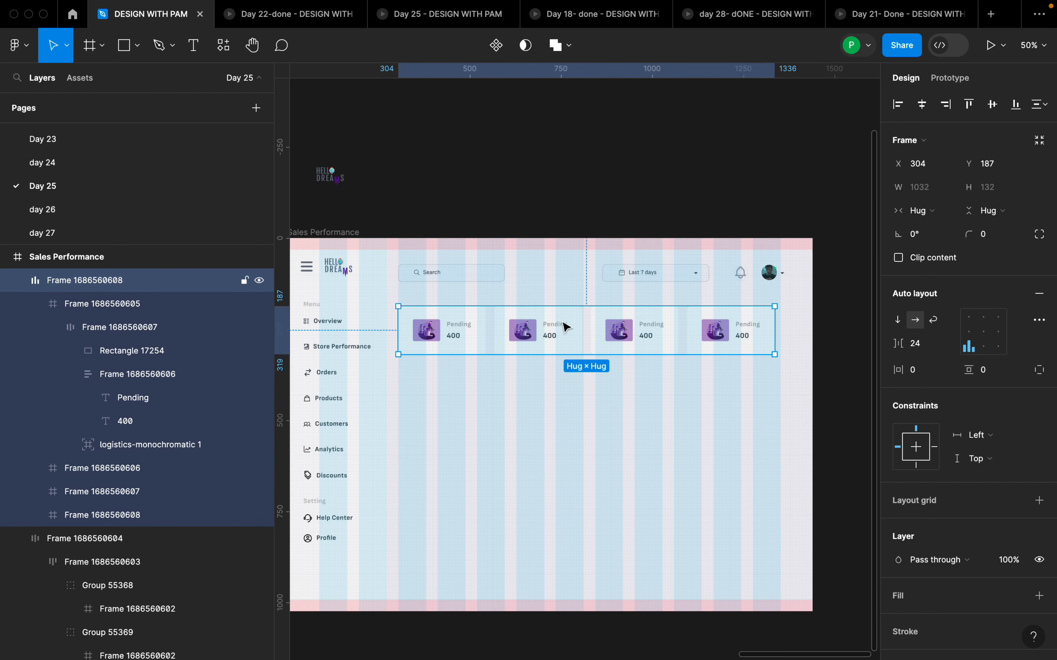
Step: Set the vertical spacing between the header row and the card row to 62, after trying 68
left_click(568, 283, "shift")
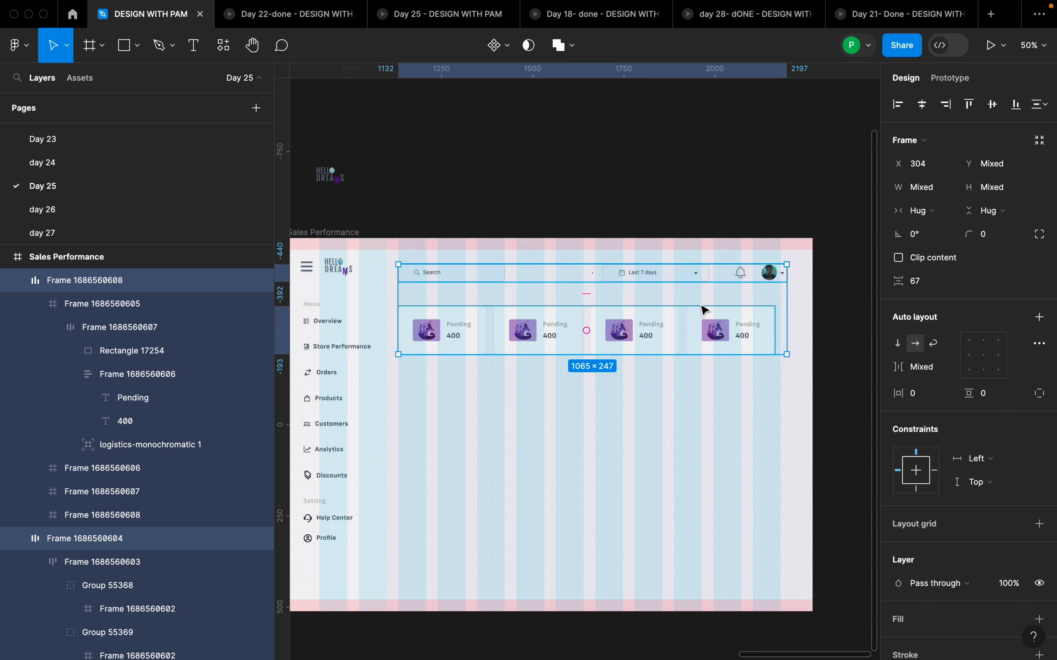
left_click(923, 287)
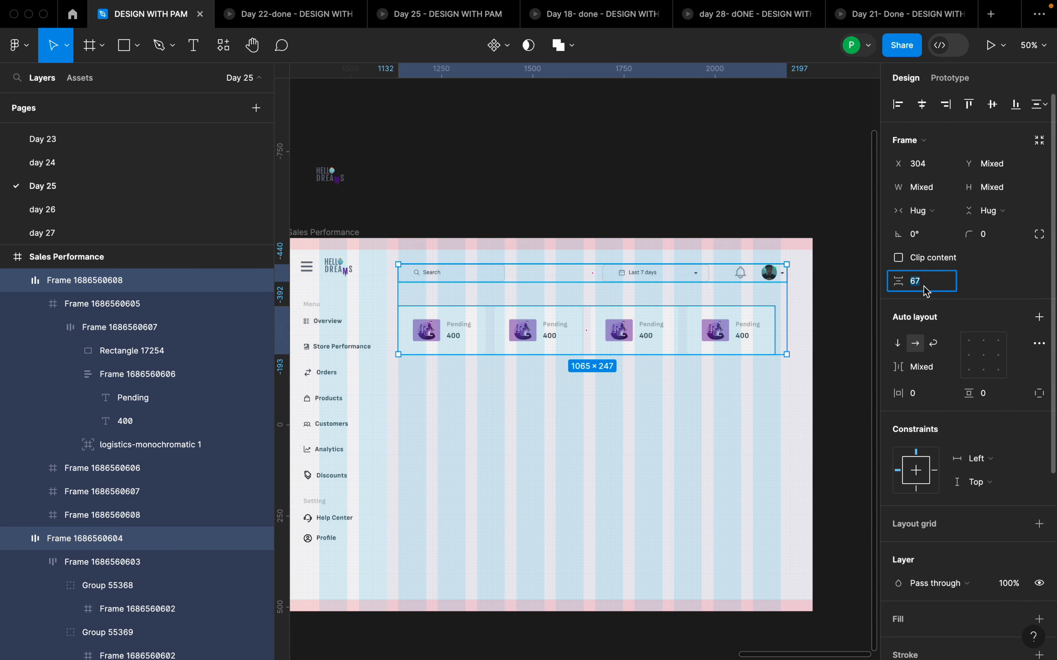
type("68")
key("Return")
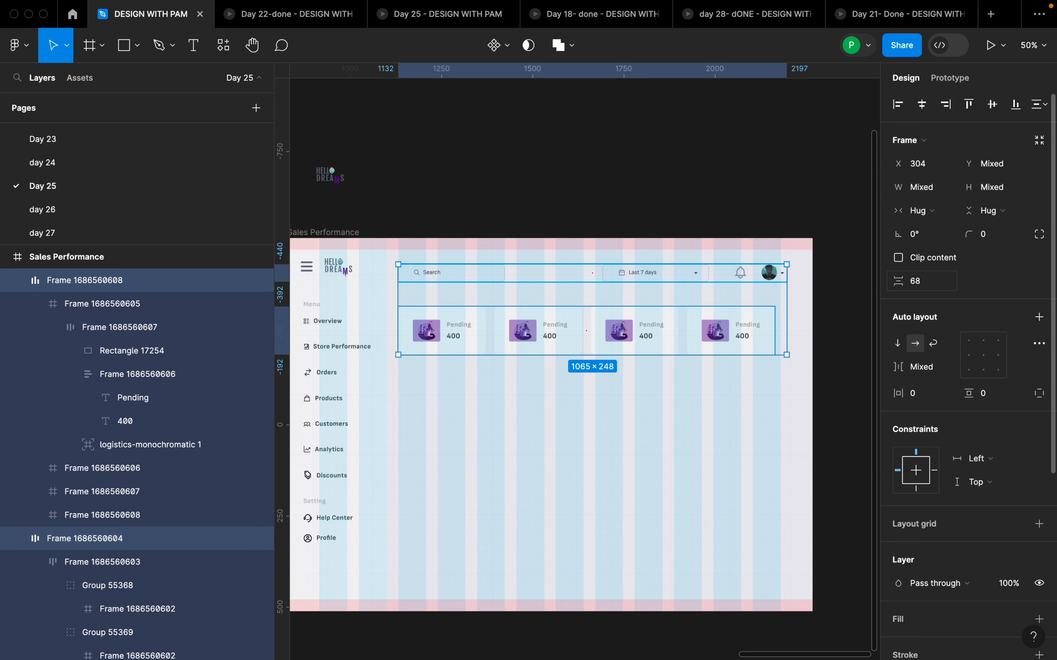
left_click(928, 289)
type("62")
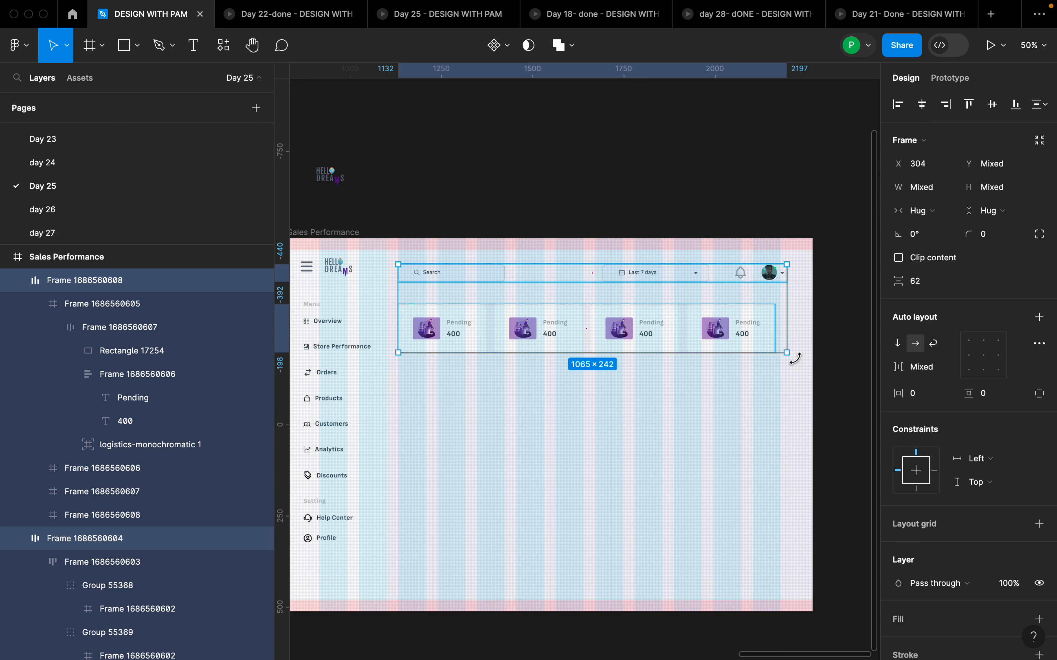
left_click(807, 371)
left_click(742, 346)
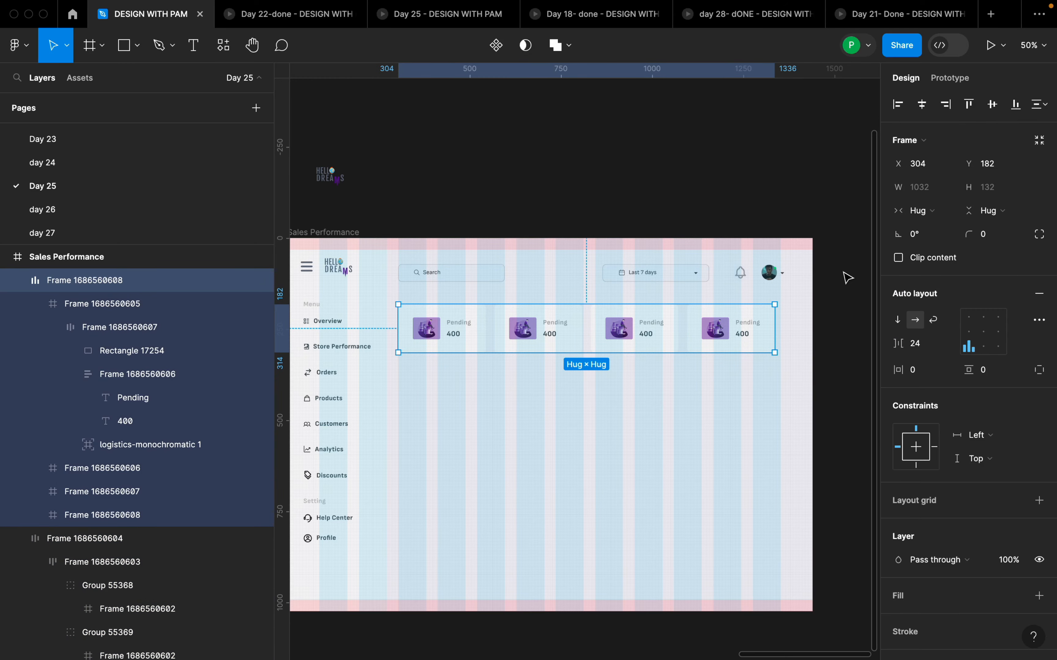
Step: Set the horizontal gap between the four statistic cards to 28 so the row fits the layout grid
scroll(825, 365, "down", 5, "ctrl")
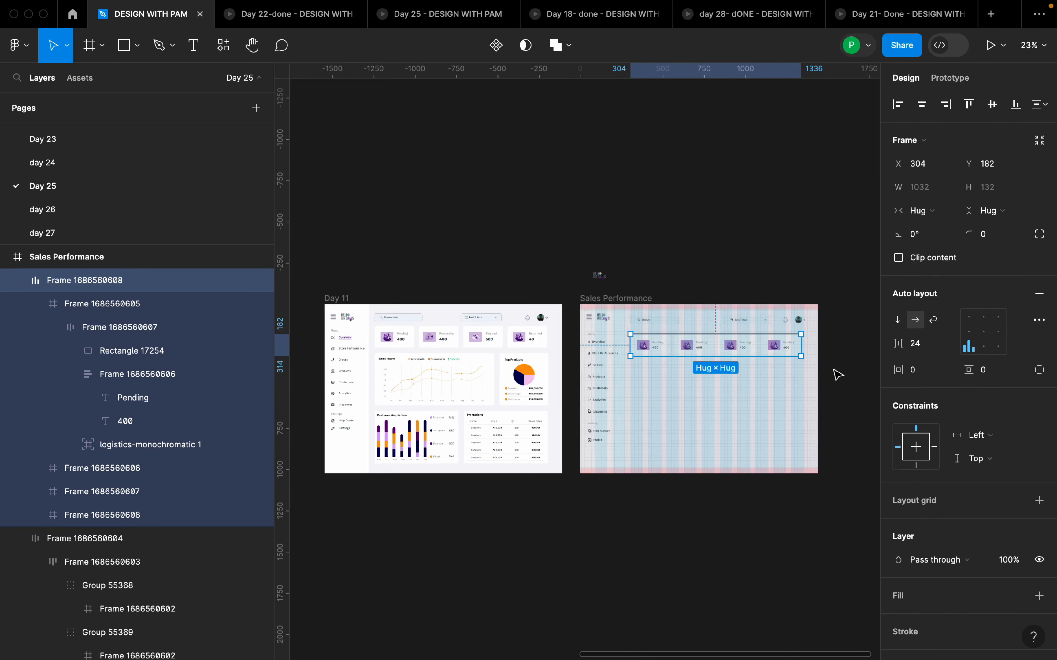
left_click(826, 383)
scroll(608, 373, "up", 10)
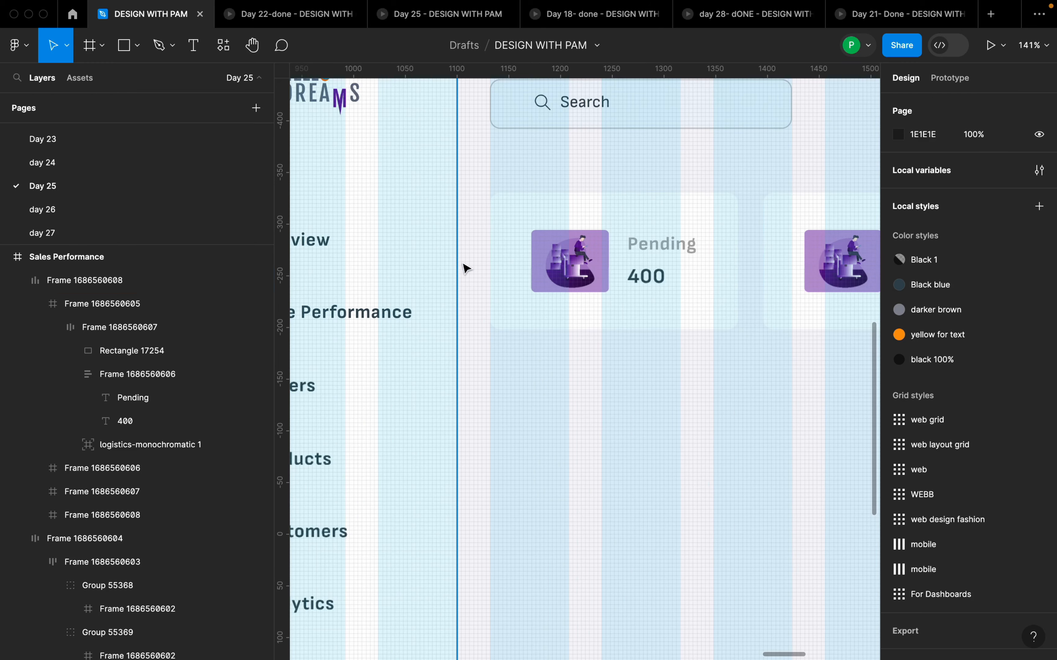
left_click(509, 257)
scroll(507, 256, "down", 5, "ctrl")
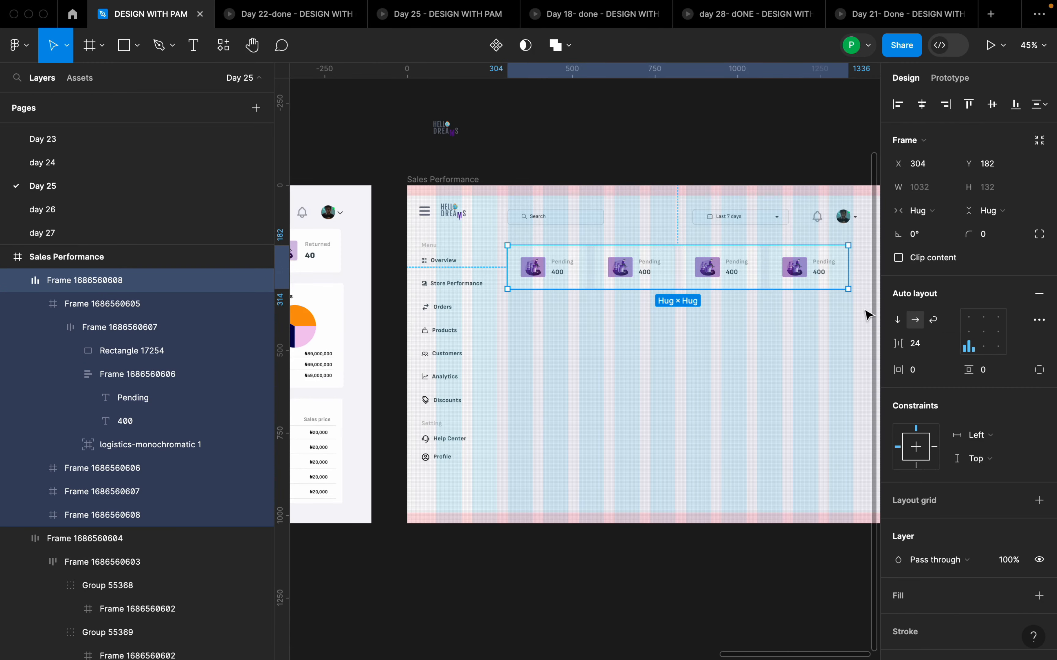
scroll(865, 295, "up", 5)
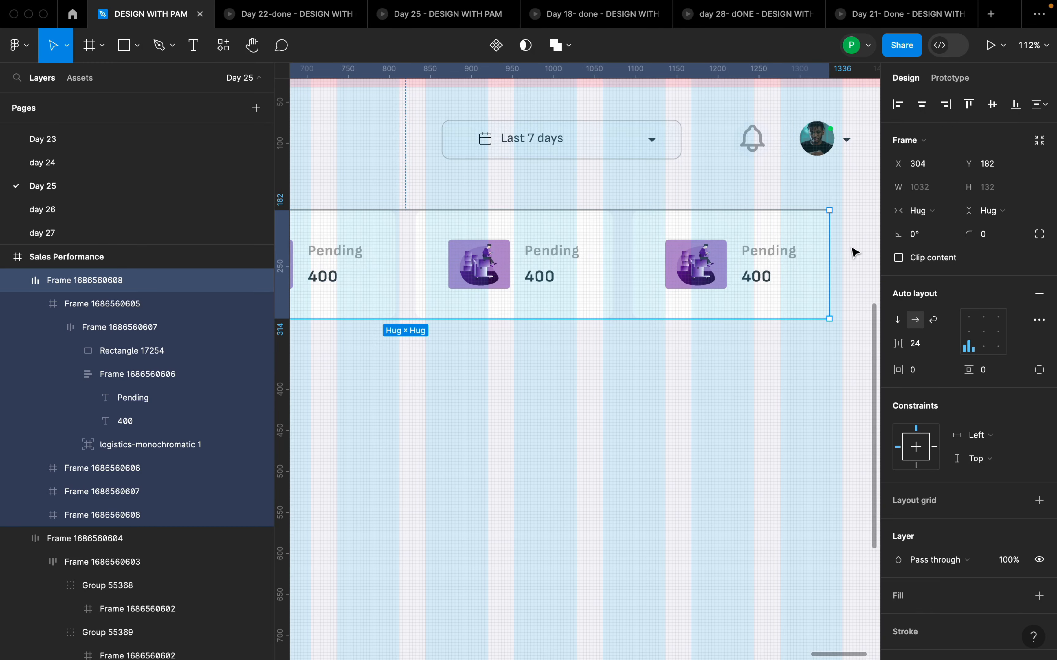
scroll(855, 253, "up", 5)
scroll(877, 389, "down", 4)
scroll(855, 371, "up", 3)
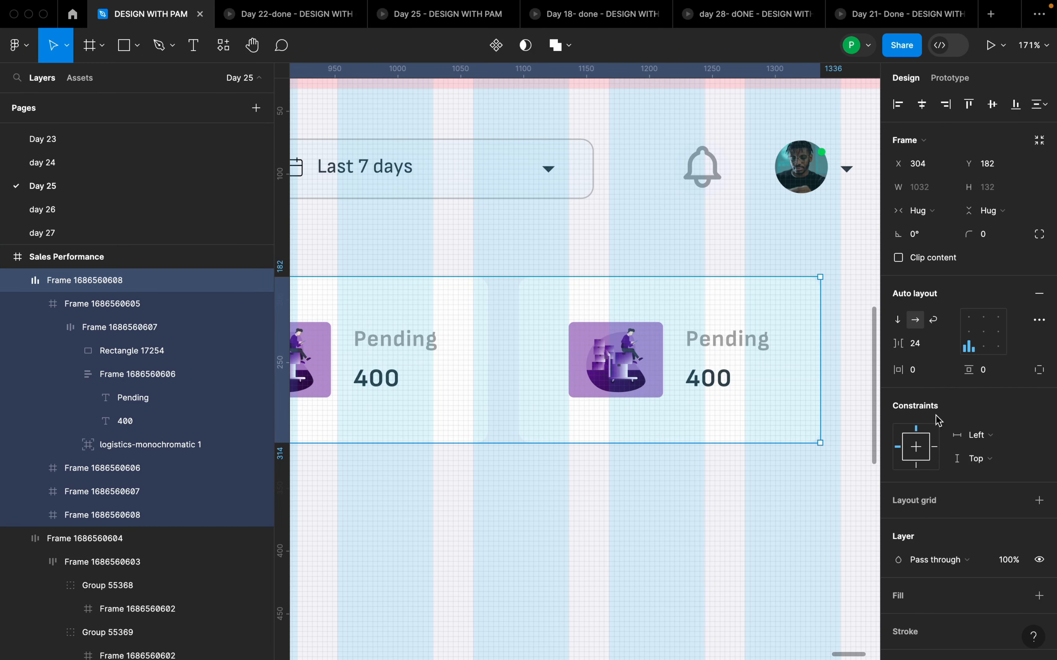
left_click(926, 345)
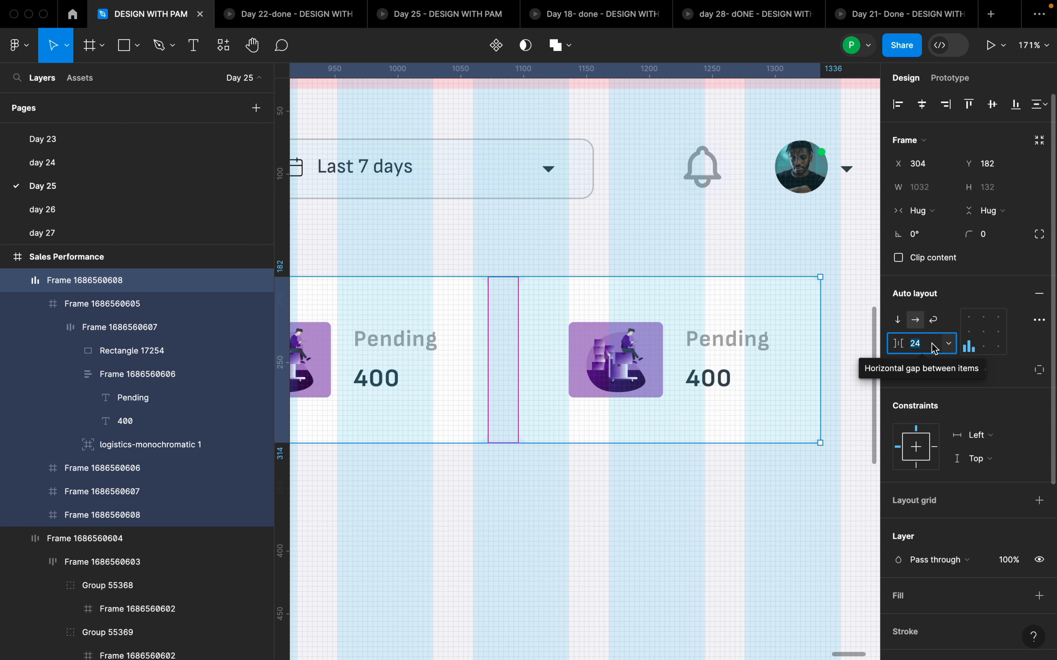
type("28")
key("Return")
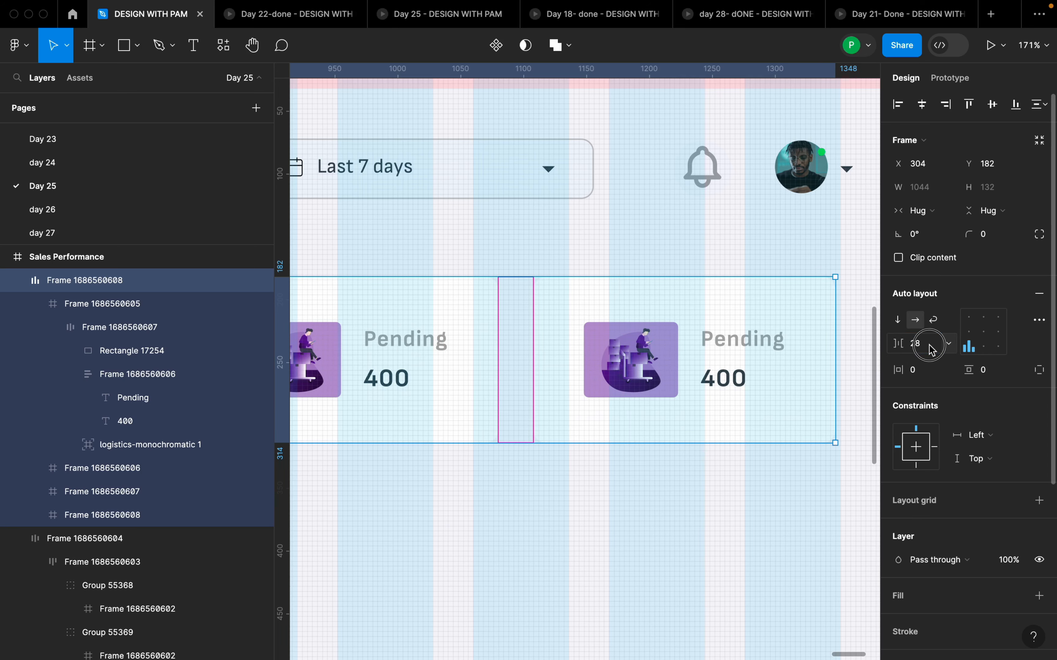
scroll(771, 382, "down", 5)
left_click(785, 469)
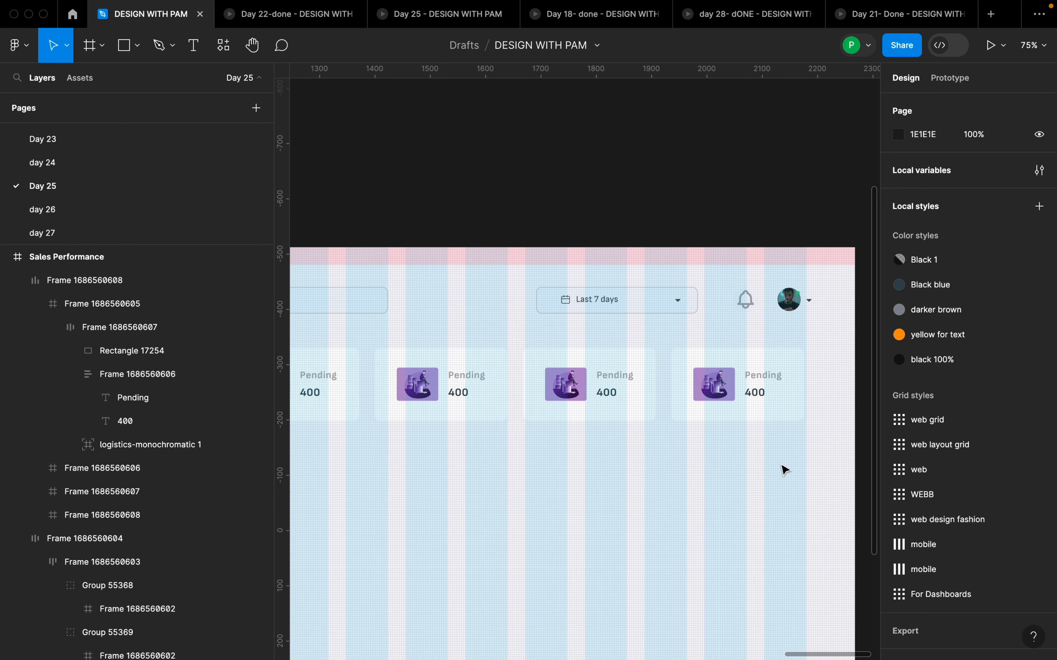
Step: Compare the card row and empty content area of the Sales Performance screen with the panel layout of Day 11
scroll(784, 470, "down", 5)
scroll(750, 486, "up", 5)
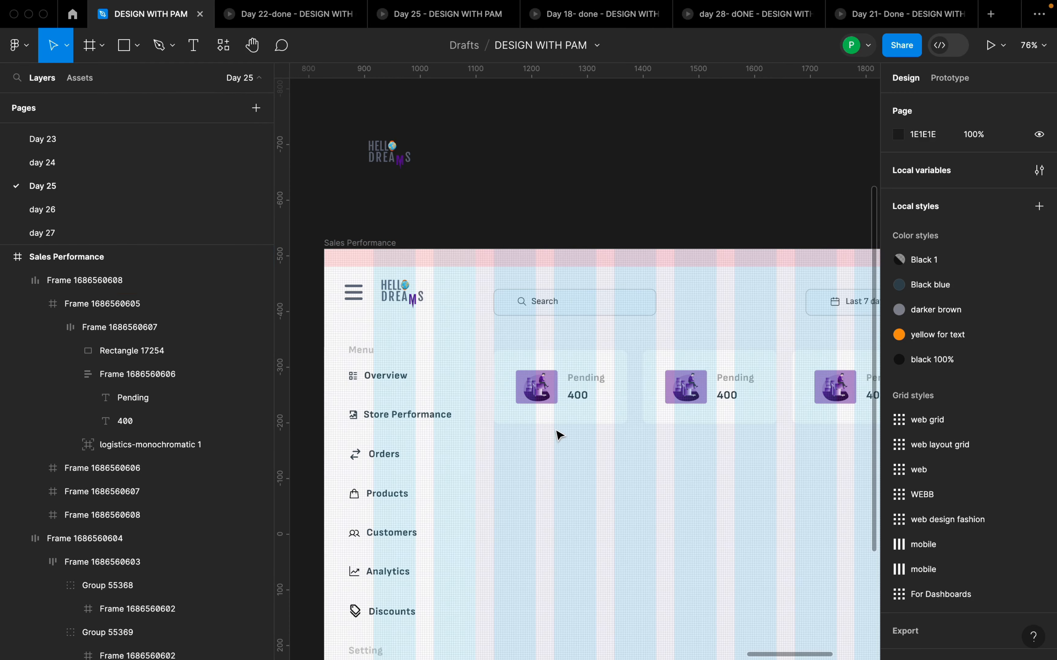
left_click(566, 417)
scroll(663, 460, "down", 5)
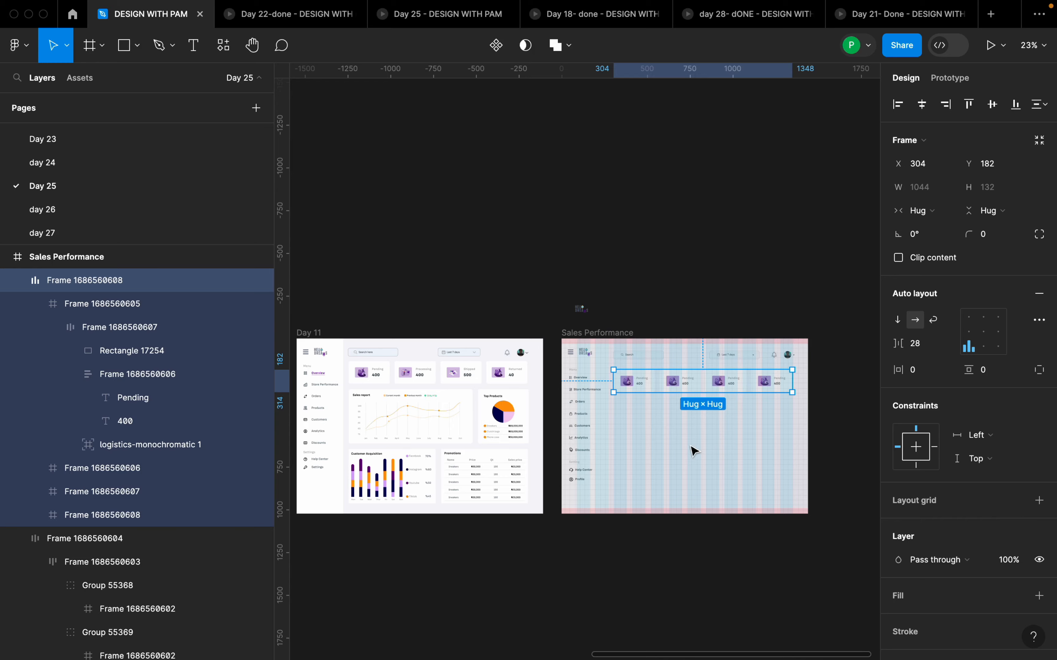
scroll(377, 420, "up", 5)
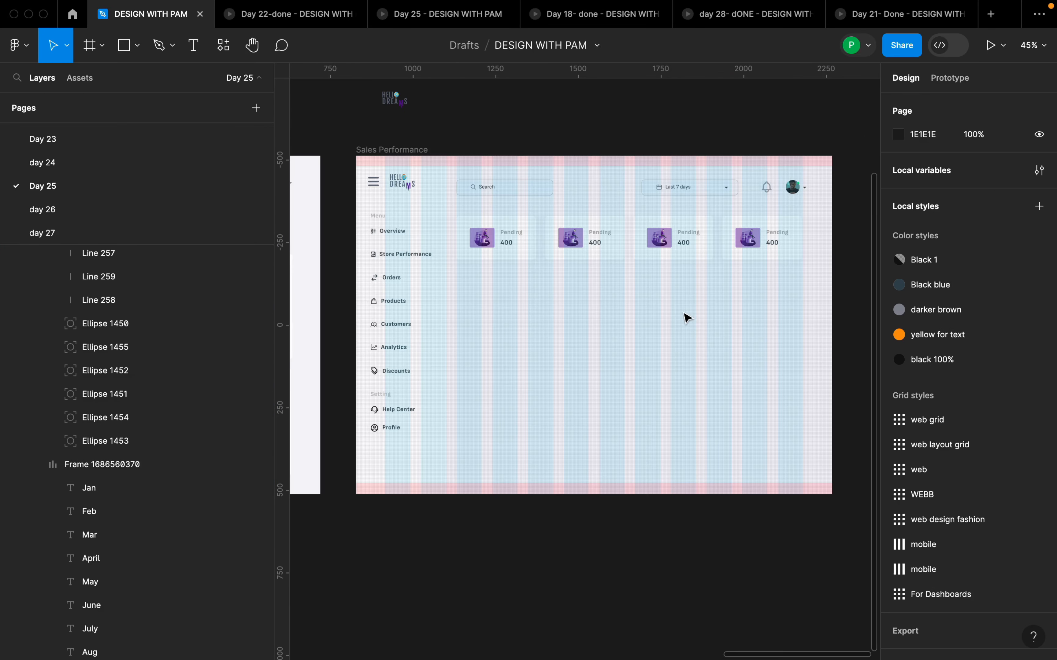
scroll(686, 315, "down", 5)
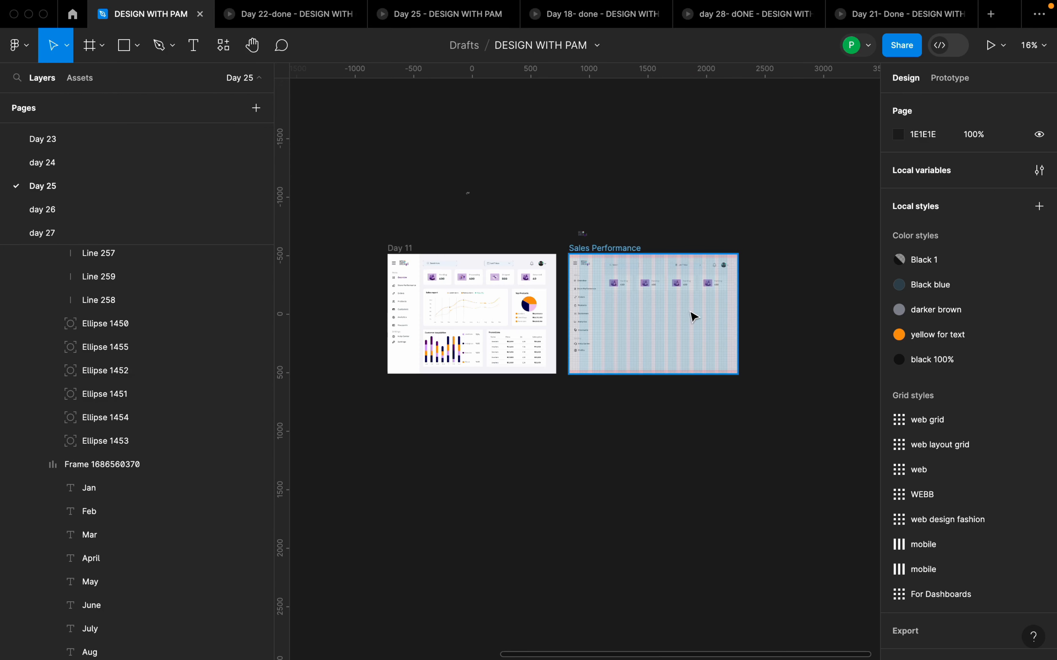
scroll(698, 323, "up", 1)
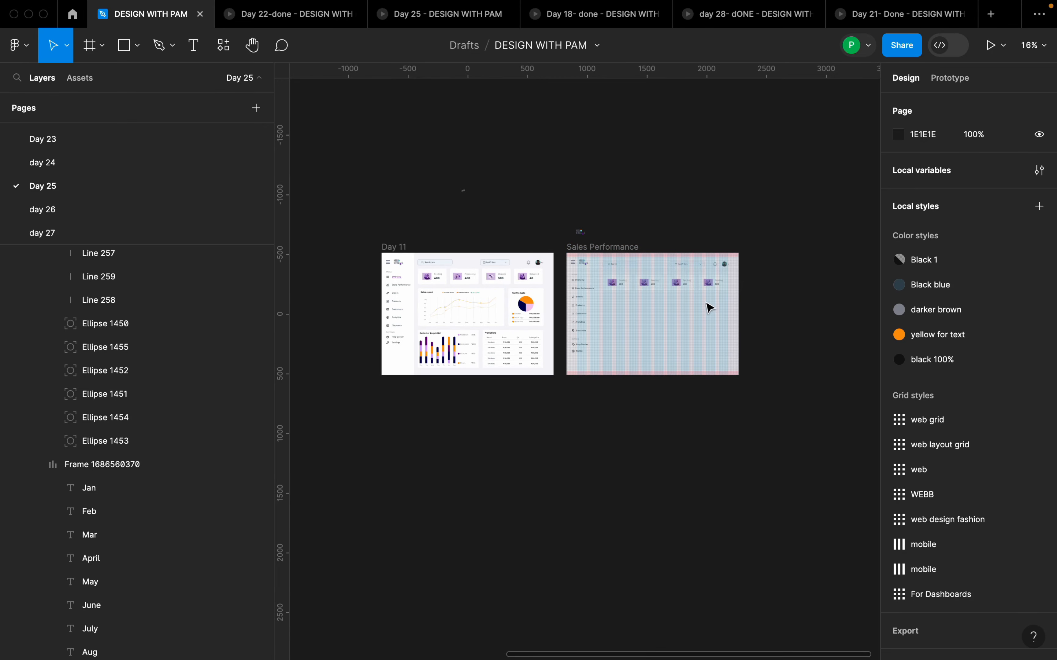
scroll(711, 308, "up", 5)
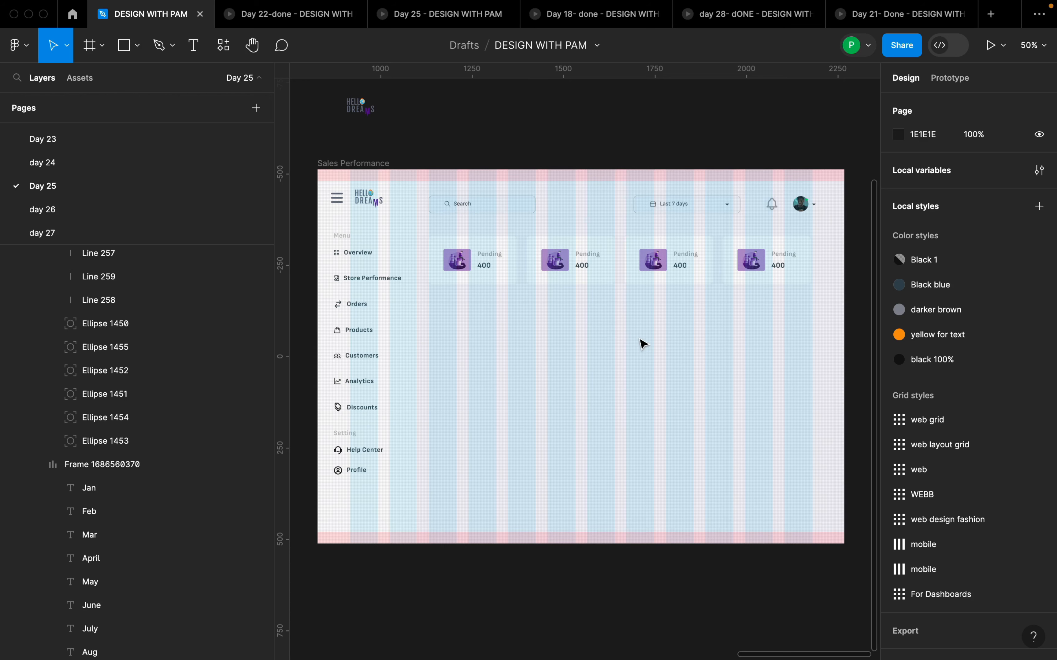
Step: Draw a frame beneath the card row, starting at X 304, and size it to 724 × 318
key("f")
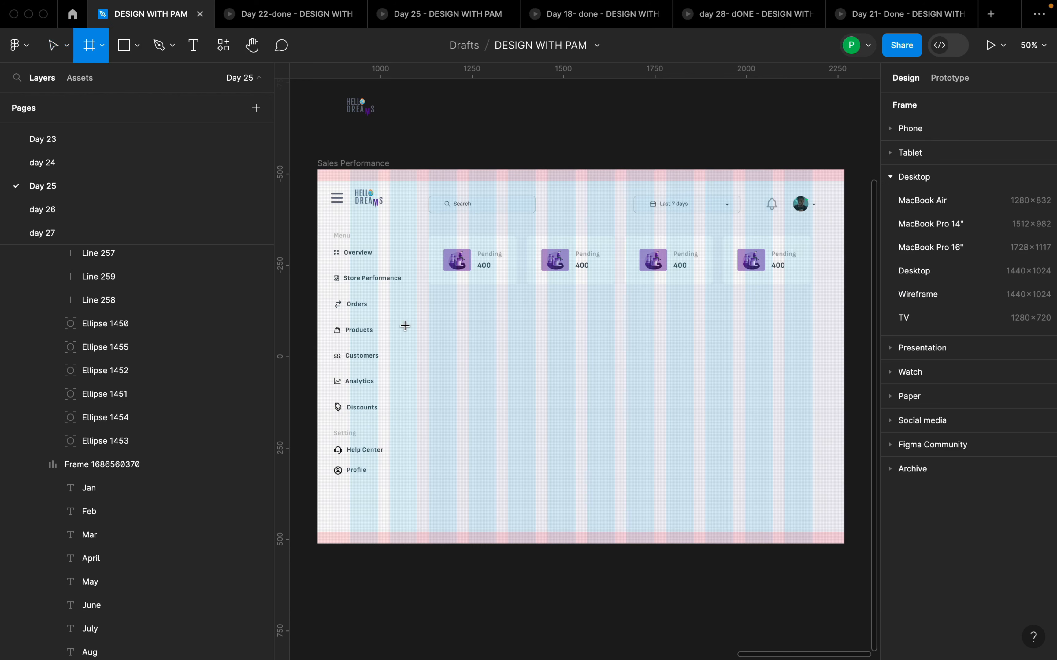
left_click_drag(433, 322, 655, 393)
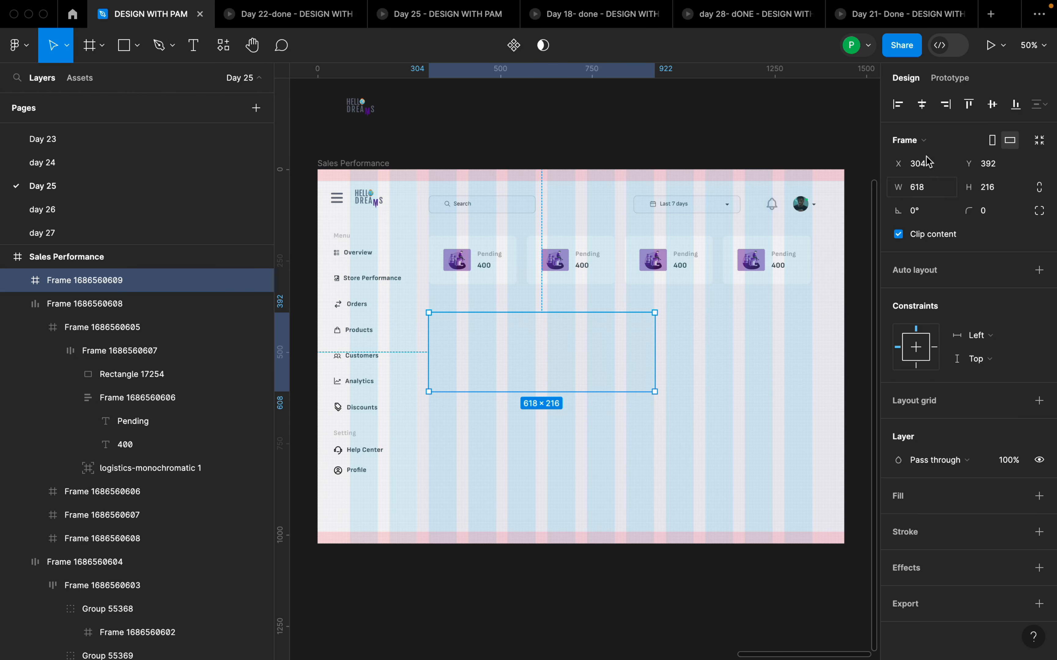
left_click_drag(910, 188, 997, 189)
left_click(997, 190)
type("318")
key("shift+Tab")
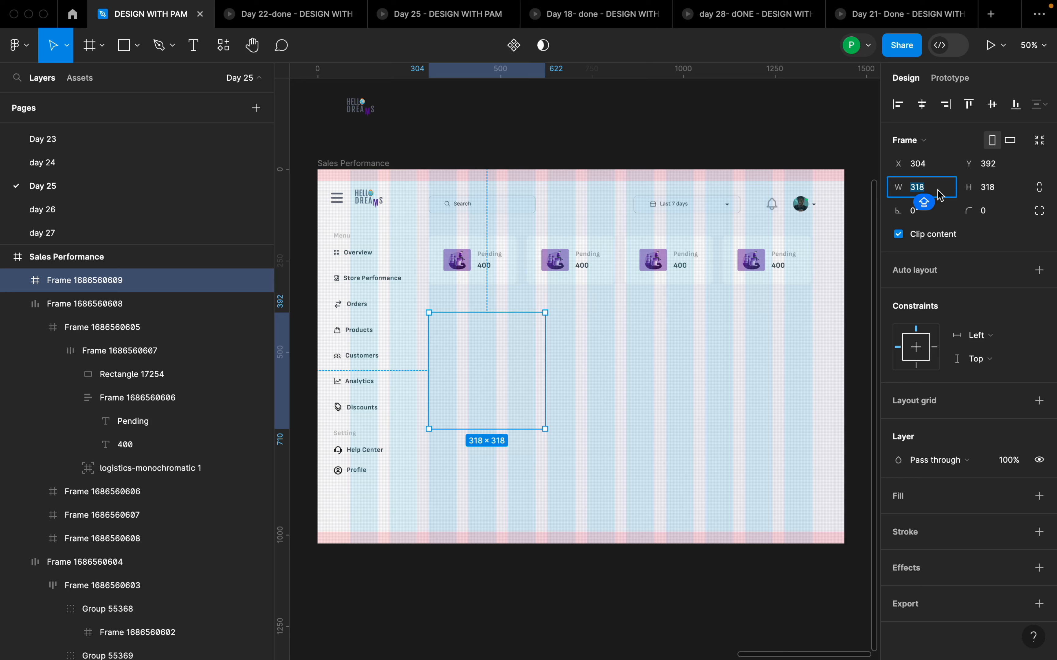
type("724")
key("Return")
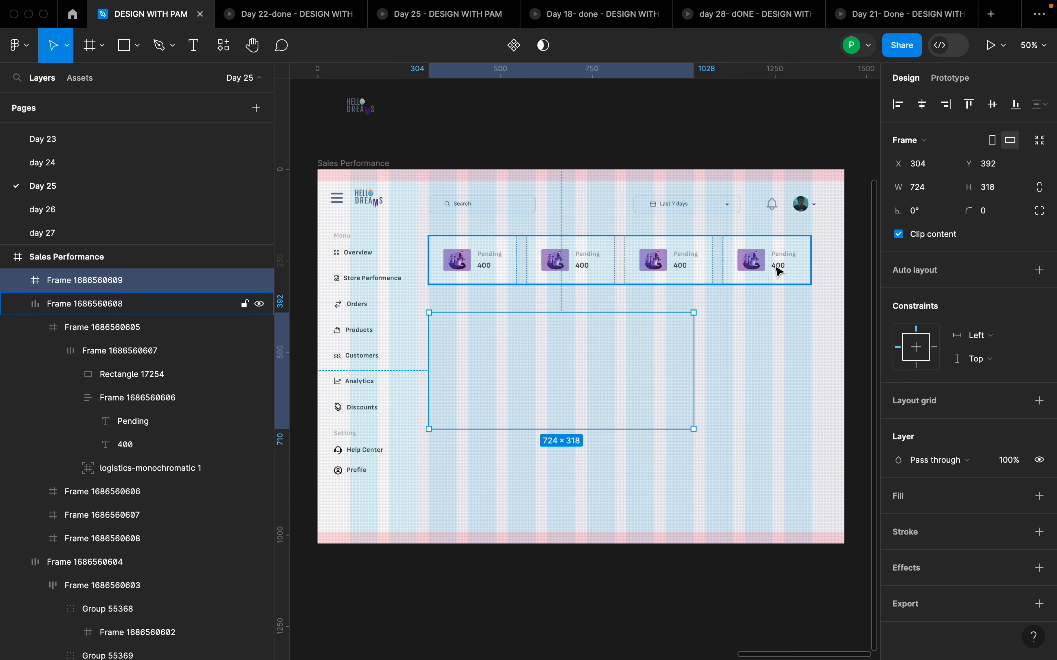
Step: Fill the new panel with FFFFFF and duplicate it below at X 300, Y 717, shrunk to about 584 × 223
left_click_drag(625, 328, 609, 477)
left_click(1039, 496)
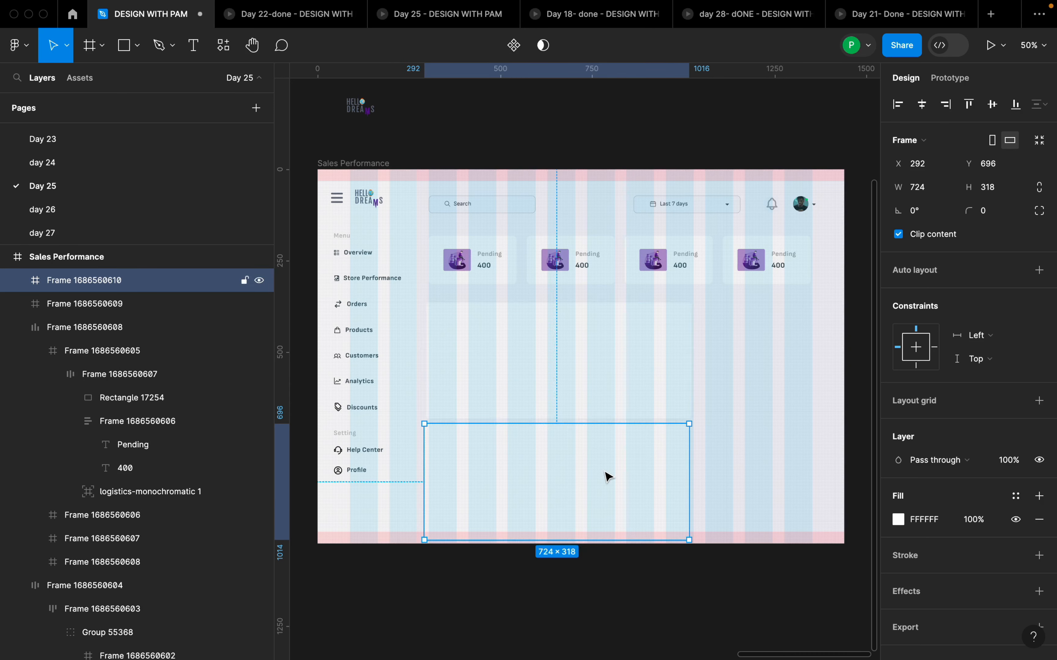
left_click_drag(599, 541, 609, 505)
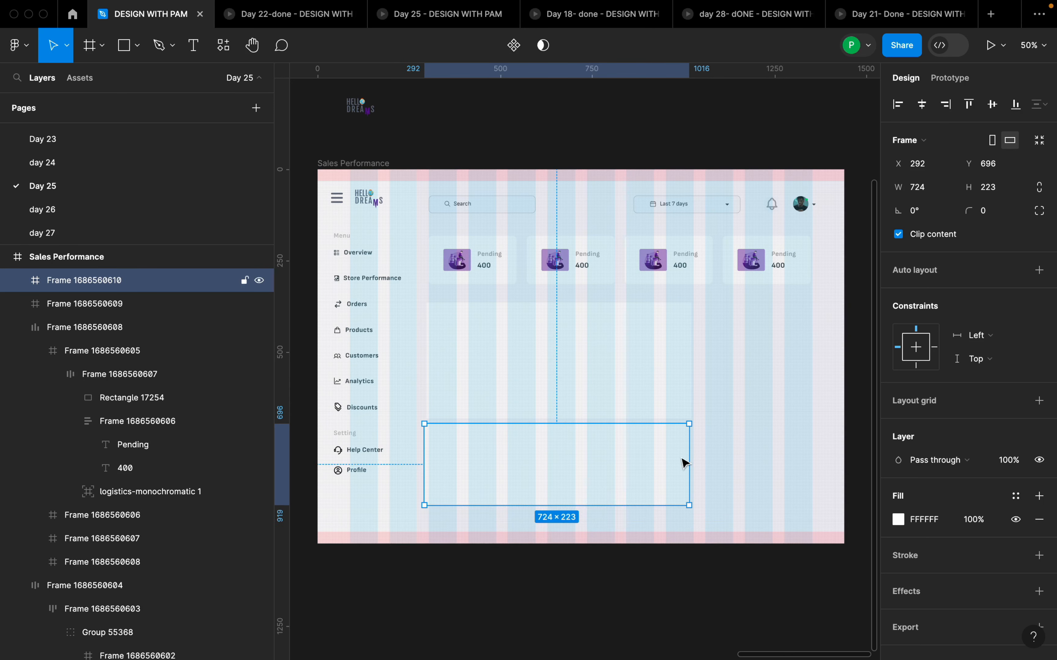
left_click_drag(689, 459, 639, 449)
left_click(568, 459)
left_click_drag(568, 459, 571, 466)
scroll(578, 455, "down", 2)
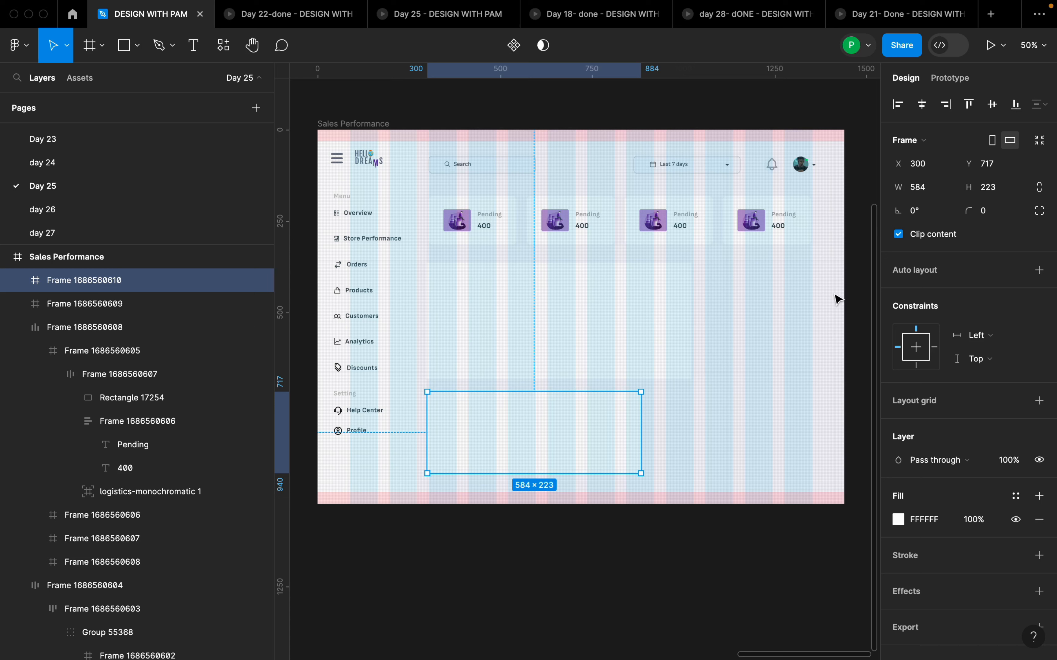
Step: Set the lower panel's width to 508 and its height to 318
left_click(931, 192)
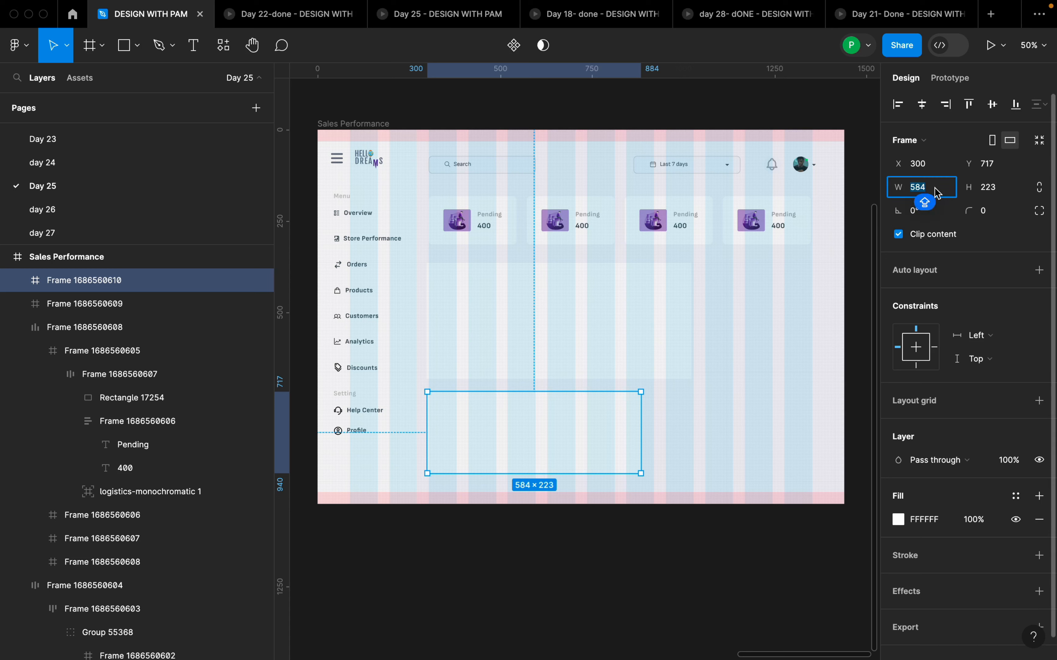
type("5")
key("Return")
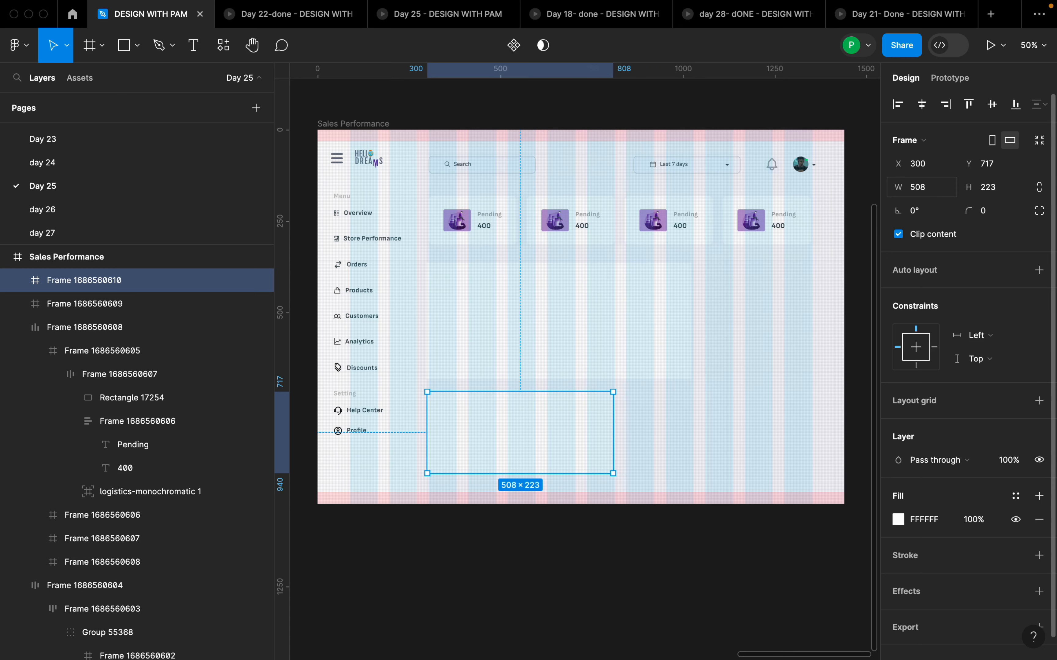
left_click(999, 190)
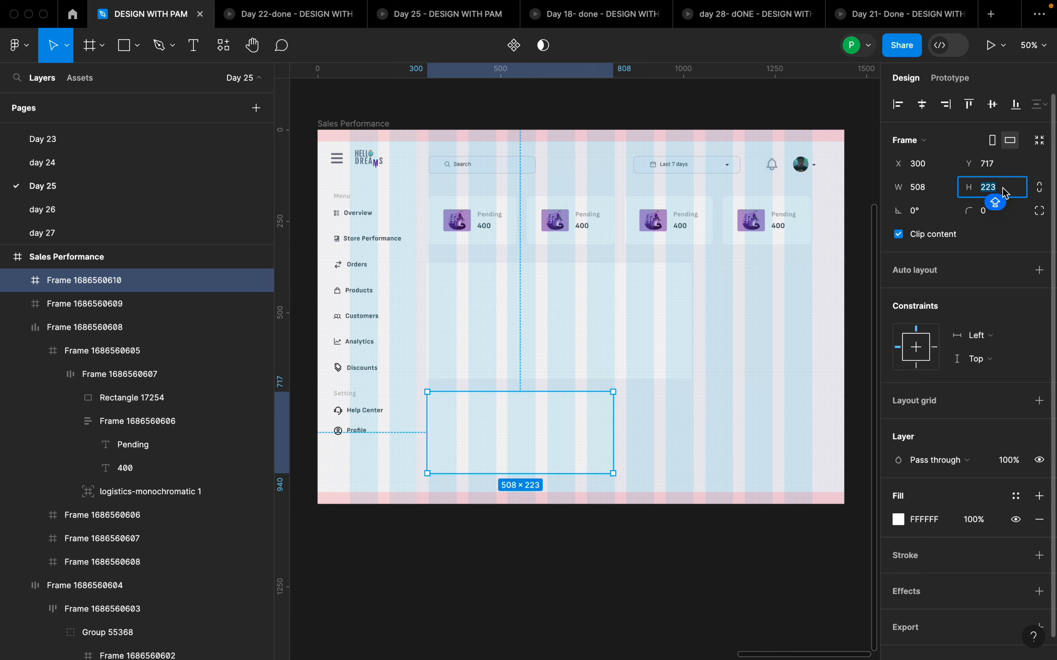
type("318")
key("Return")
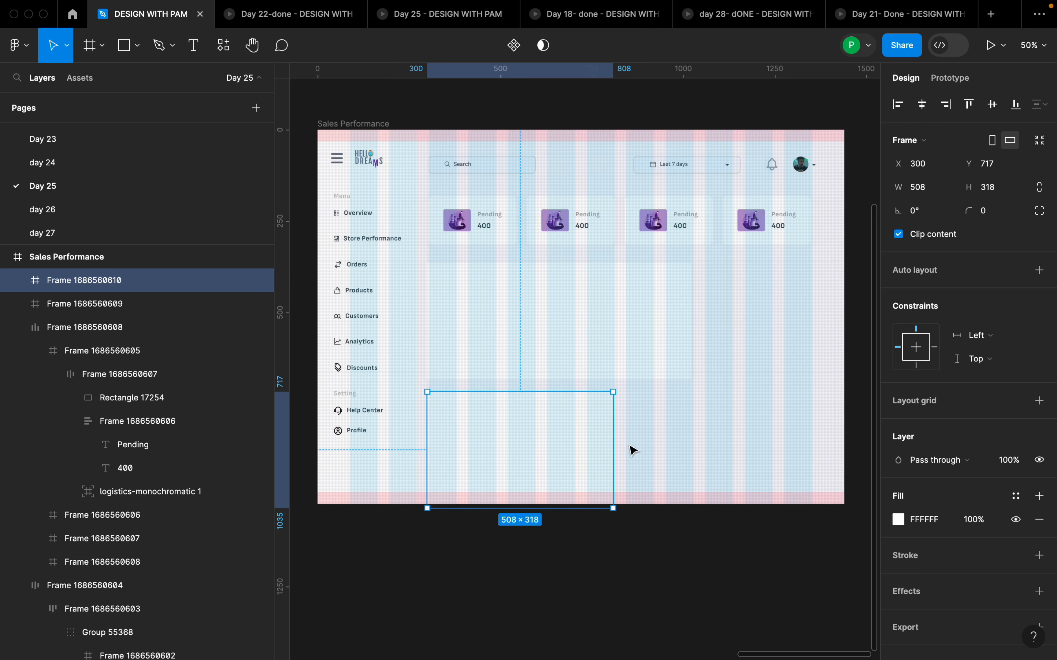
Step: Set the vertical spacing between the card row and the 724-wide panel to 28
left_click(592, 302)
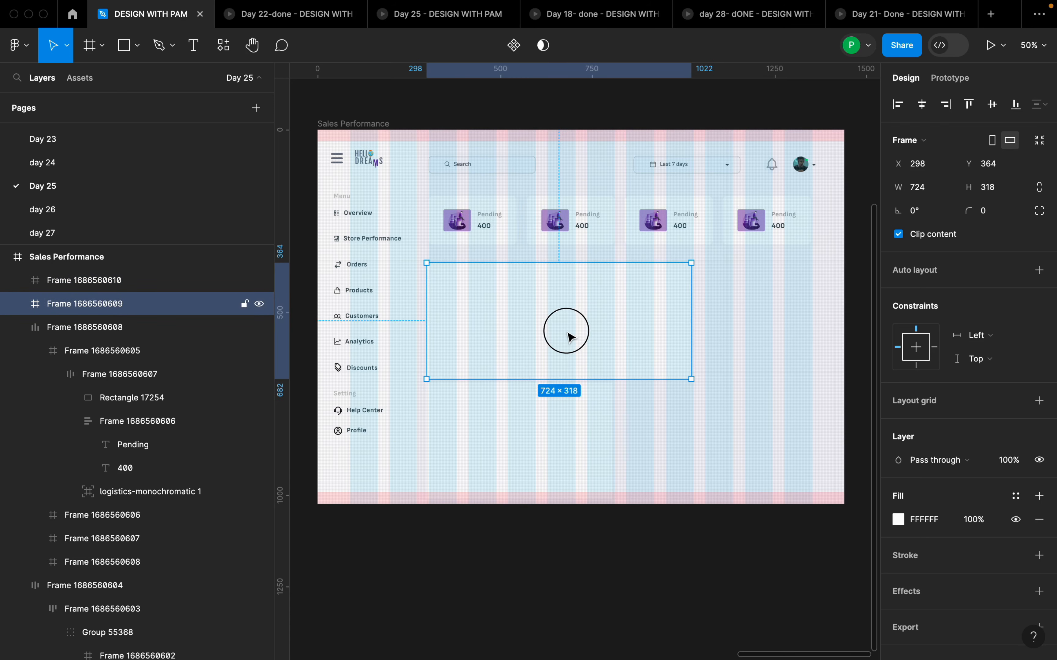
left_click(608, 237, "shift")
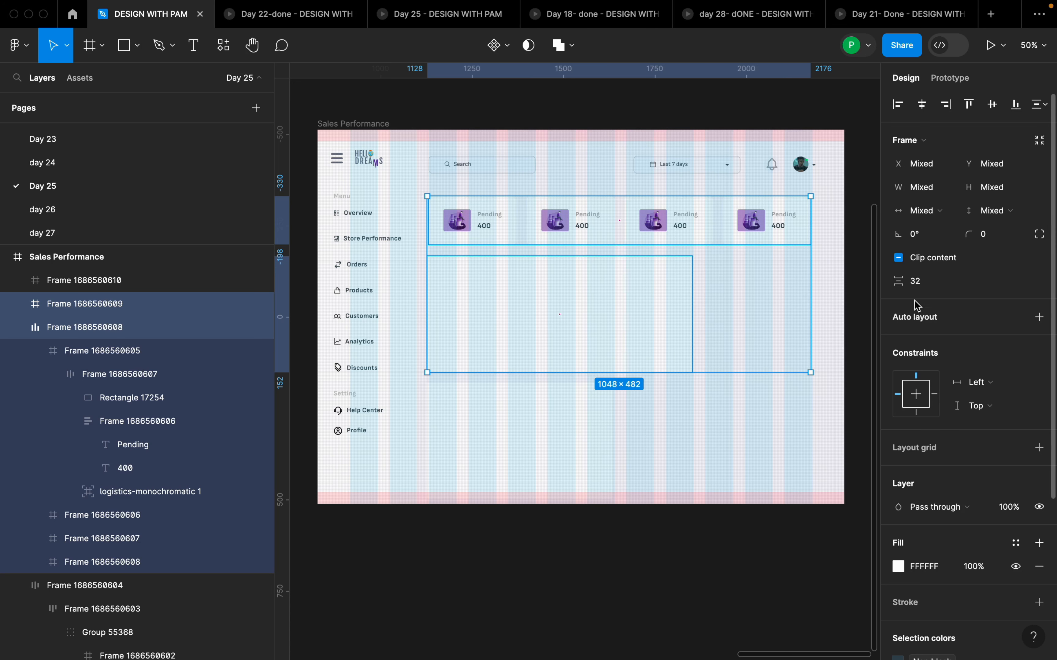
left_click(921, 282)
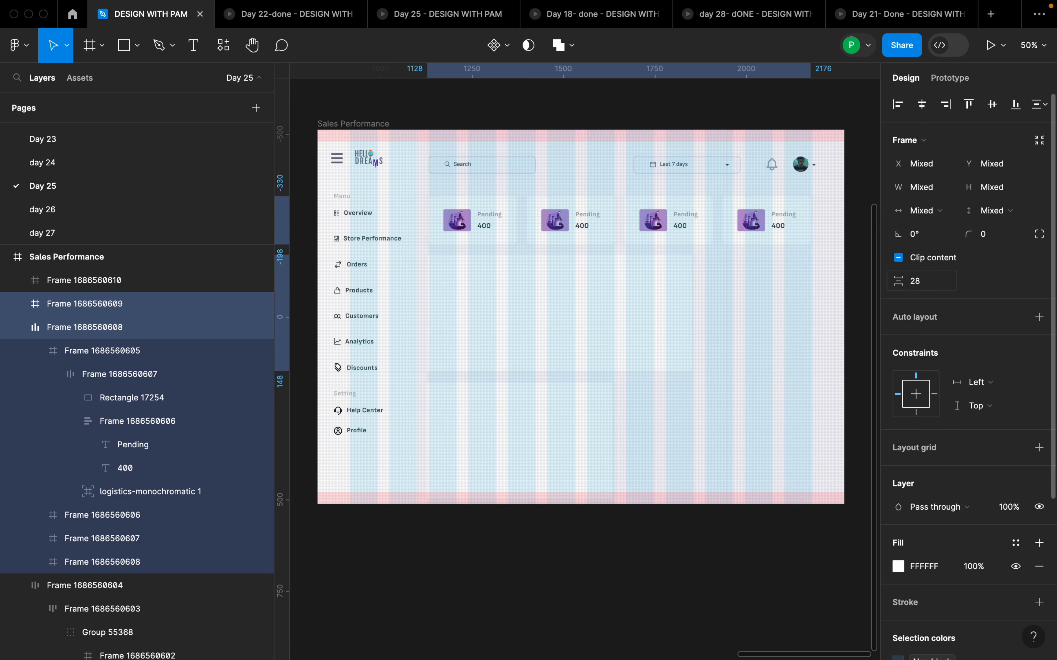
Step: Set the vertical spacing between the upper and lower panels to 28
left_click(656, 448)
left_click(568, 366, "shift")
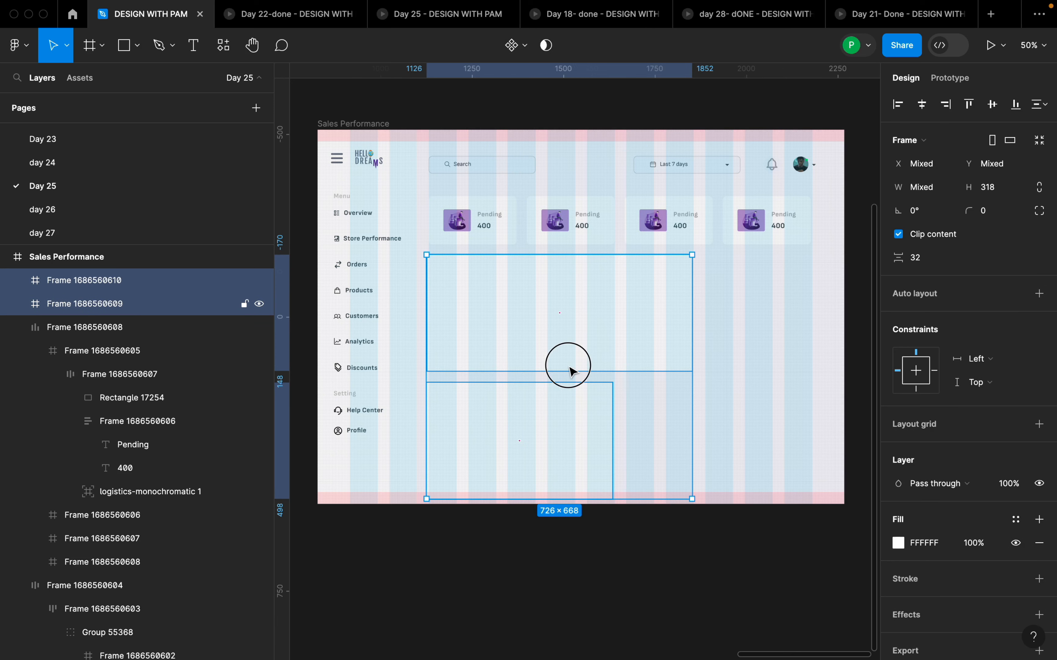
left_click(925, 262)
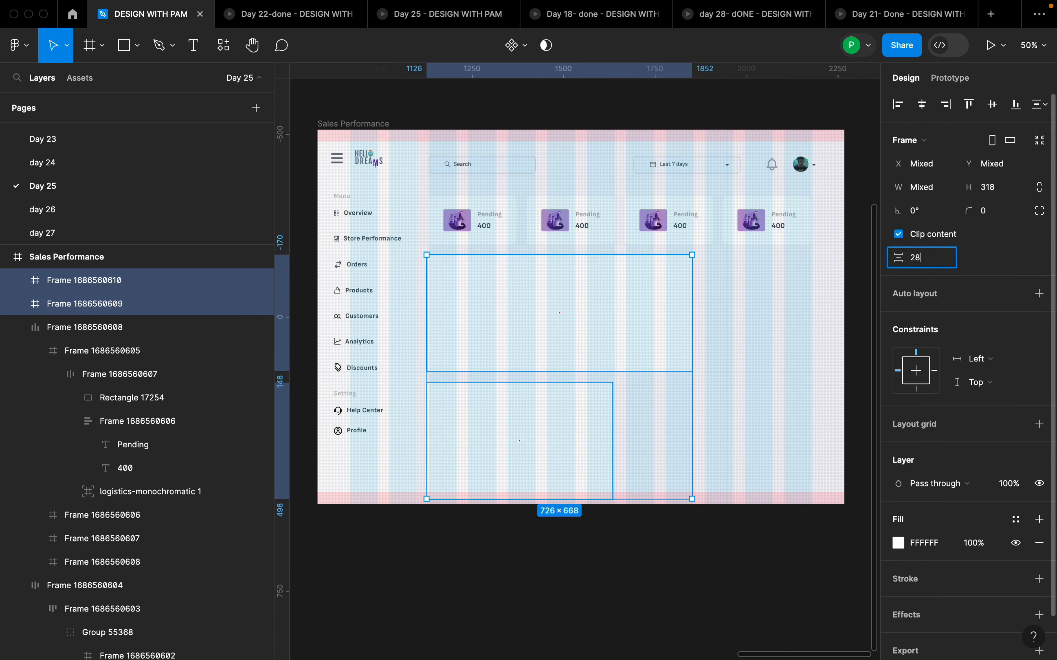
key("Return")
key("Return")
key("Escape")
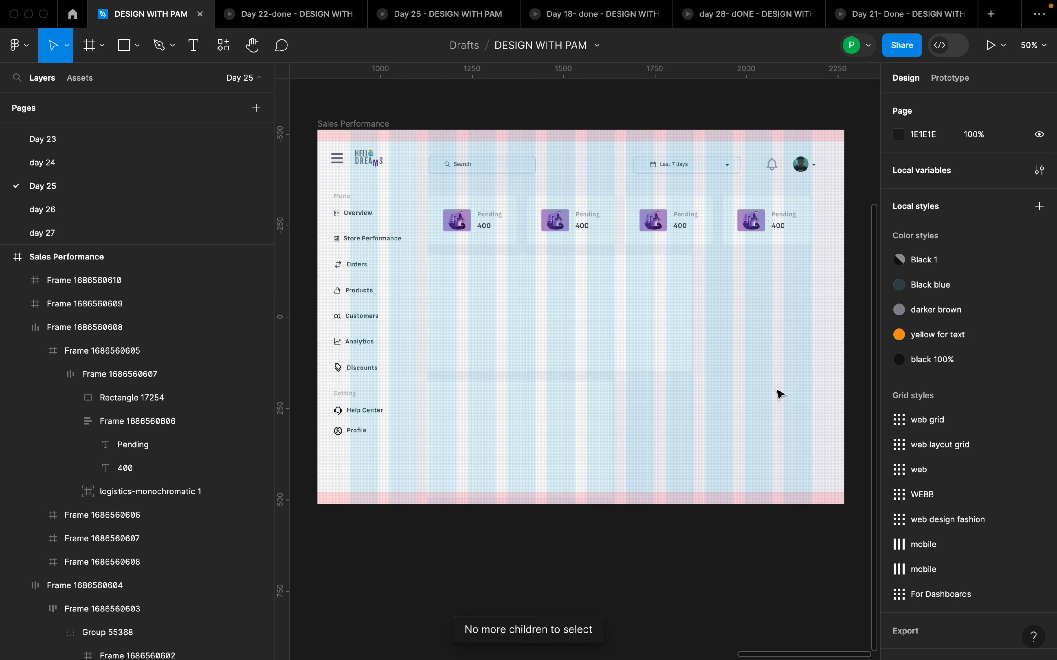
Step: Move the lower panel slightly up, closer to the bottom edge of the upper panel
left_click(596, 445)
left_click_drag(581, 452, 577, 442)
left_click(609, 349)
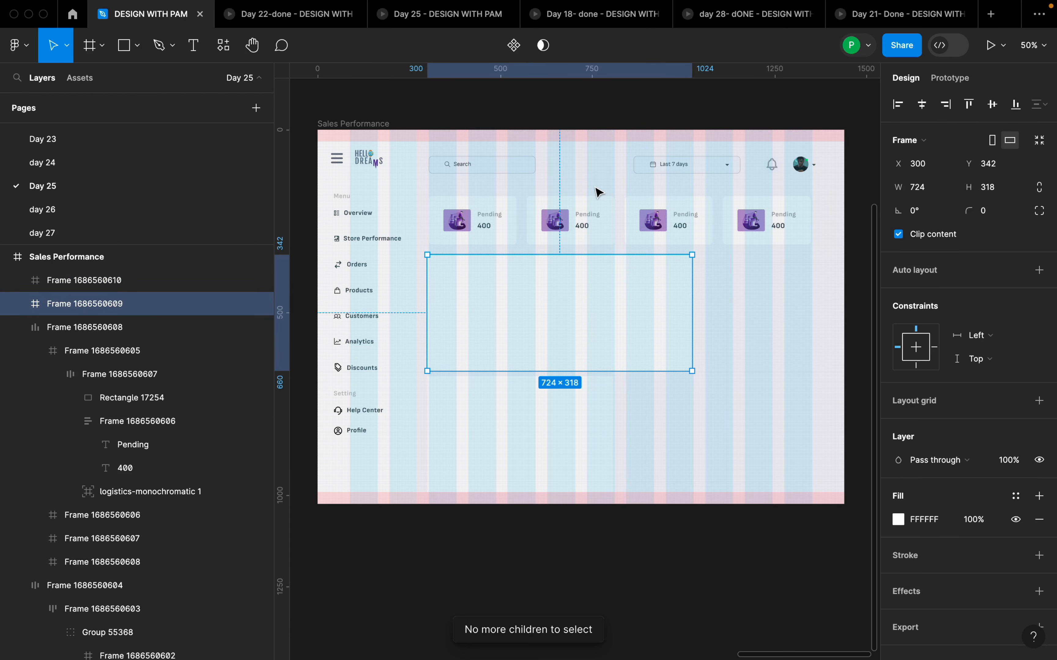
Step: Reduce the vertical spacing between the header row and the statistic card row
left_click(605, 222)
left_click(622, 182, "shift")
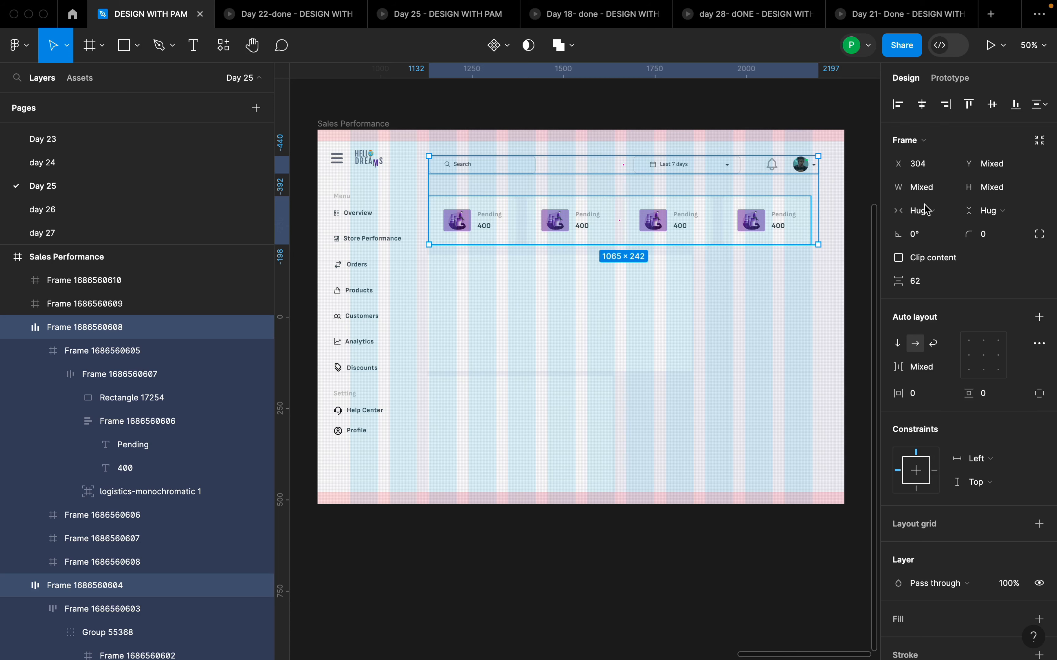
left_click(921, 282, "shift")
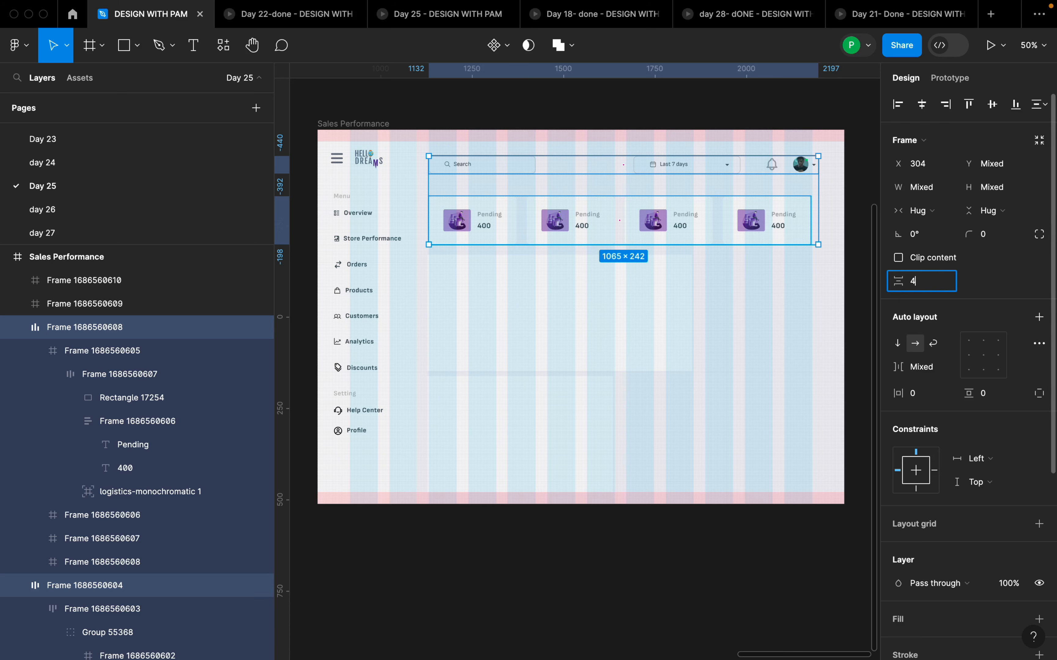
key("Return")
left_click(747, 318)
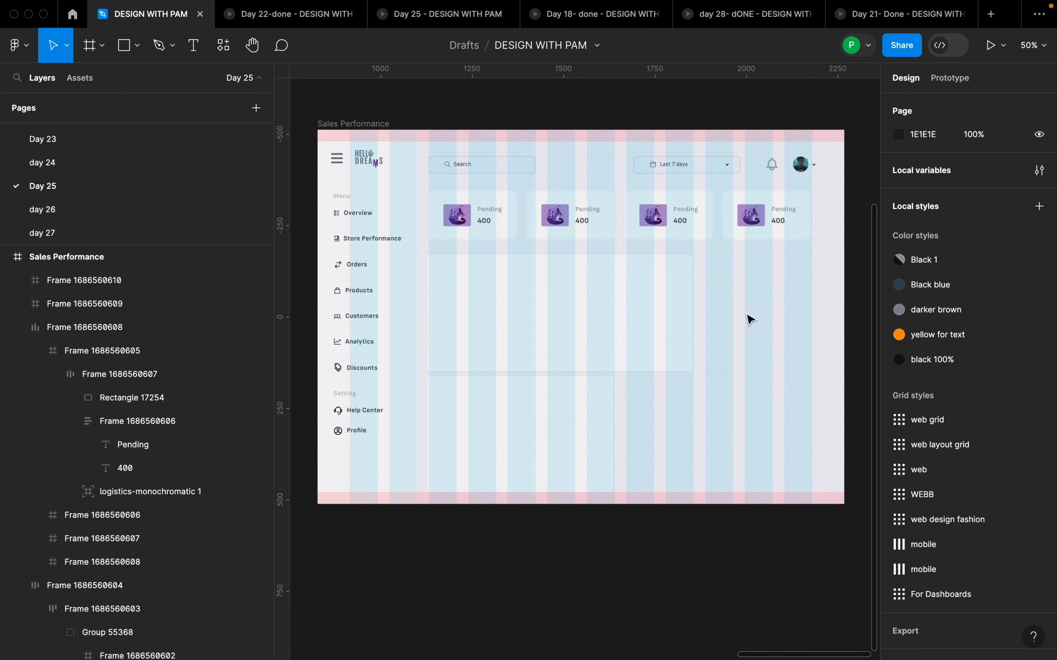
Step: Set the vertical spacing between the statistic card row and the 724-wide panel to 32
left_click(590, 325)
left_click(573, 220, "shift")
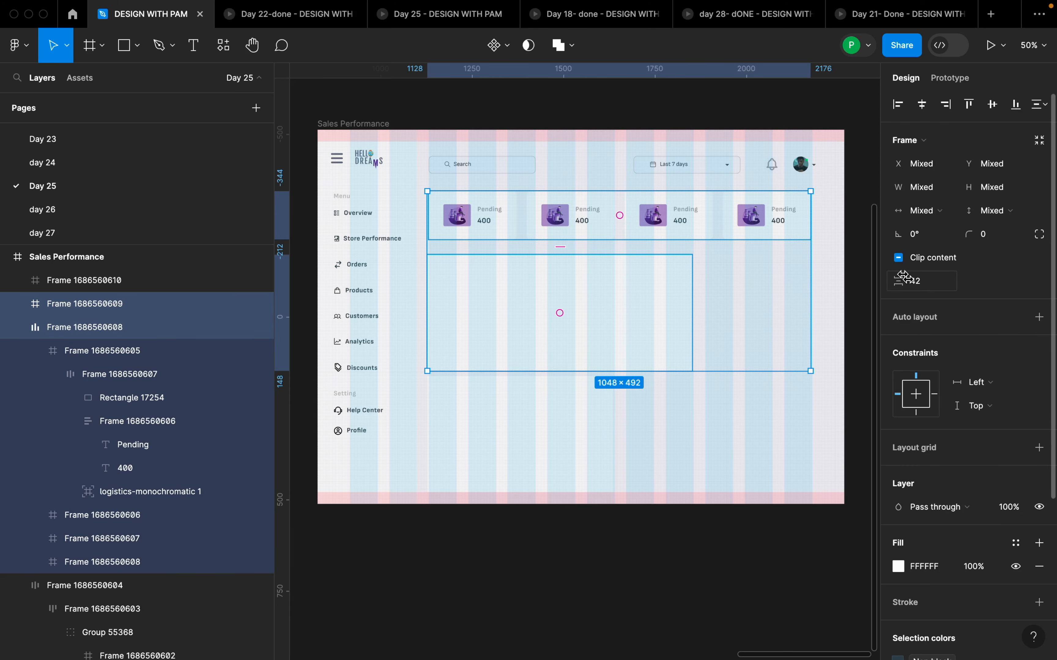
left_click(923, 287, "shift")
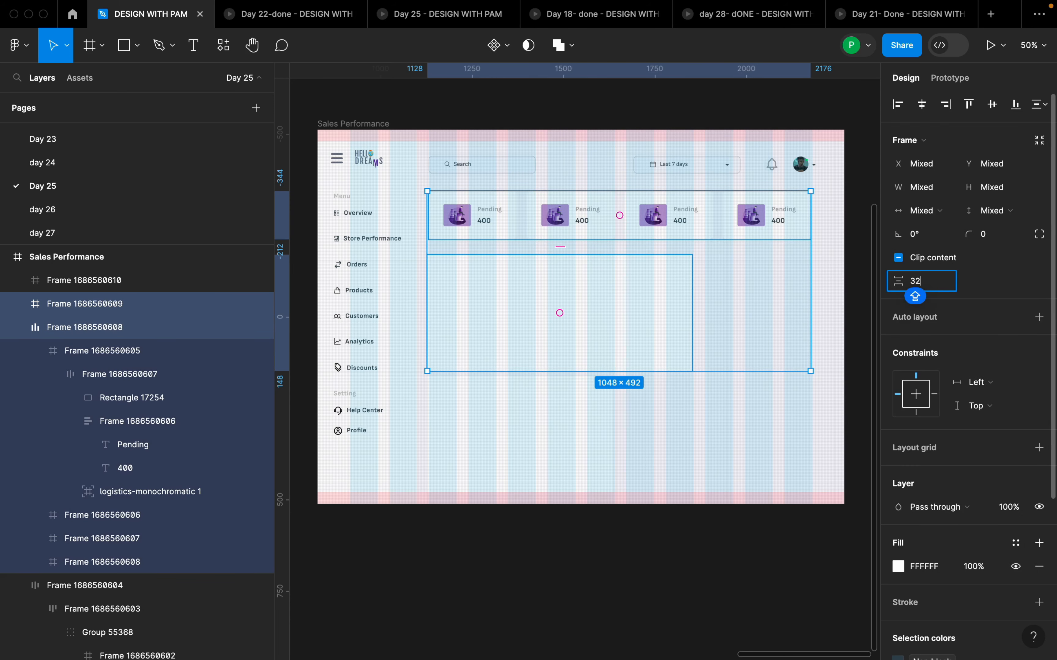
left_click(700, 436)
Step: Set the vertical spacing between the 724-wide panel and the panel below it to 28
left_click(584, 409)
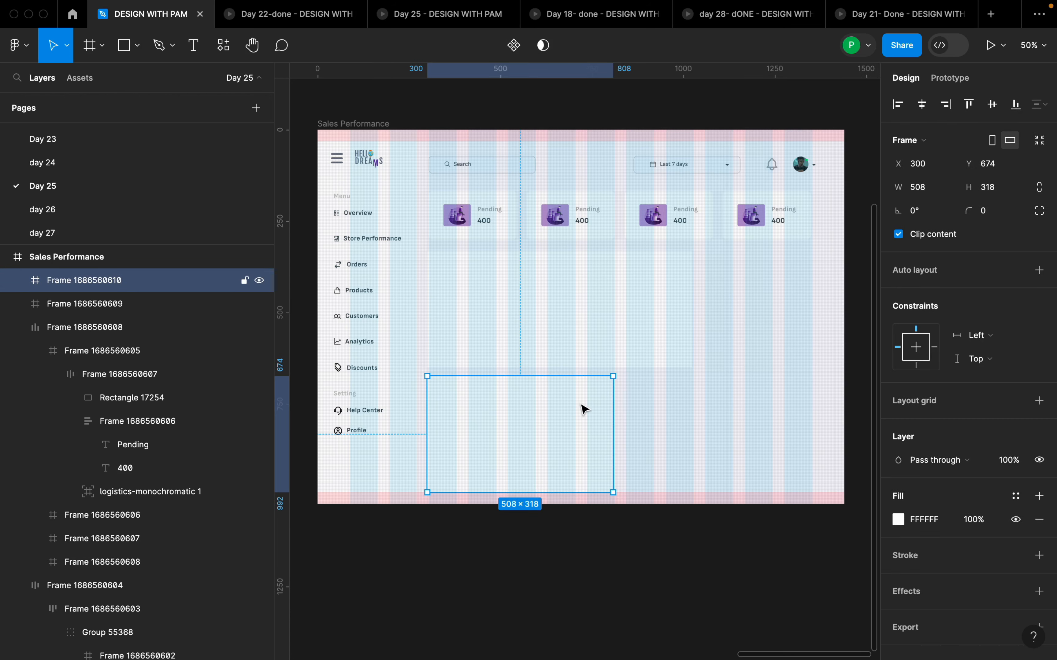
left_click(597, 361, "shift")
left_click(933, 262, "shift")
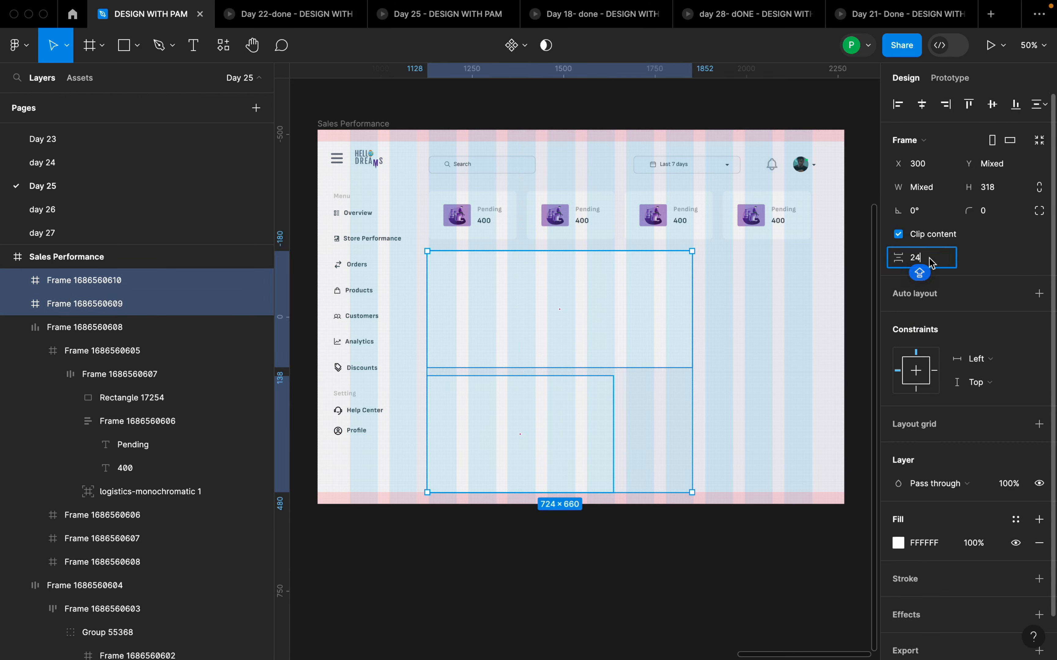
type("32")
key("Return")
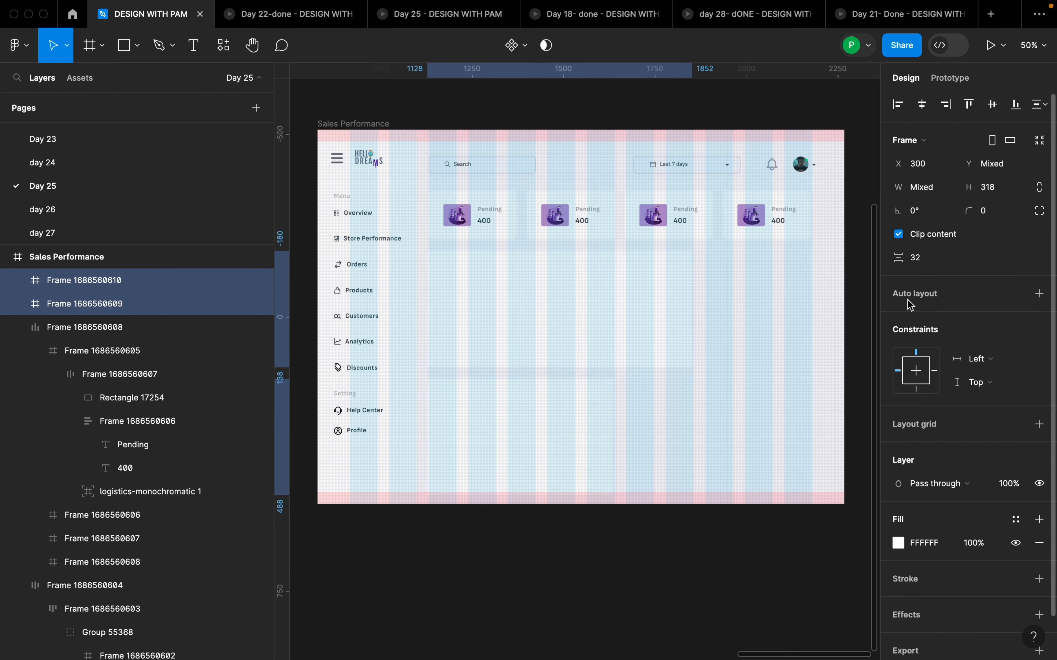
left_click(933, 267, "shift")
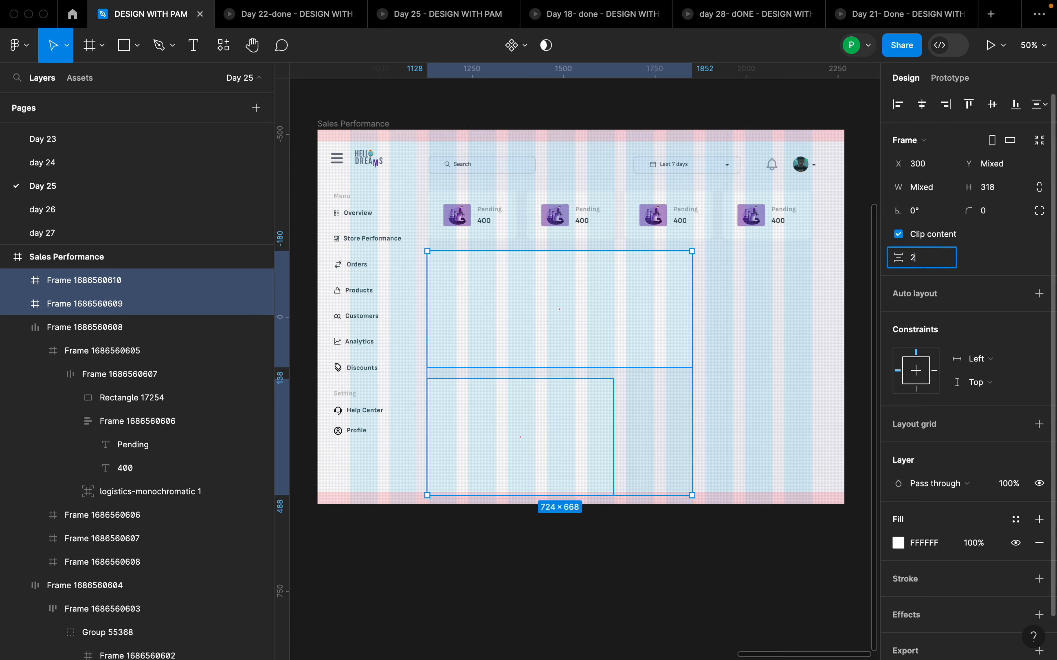
left_click(719, 425)
Step: Duplicate the lower 508 × 318 panel into the empty space to its right, at about X 844, Y 682
left_click(583, 427)
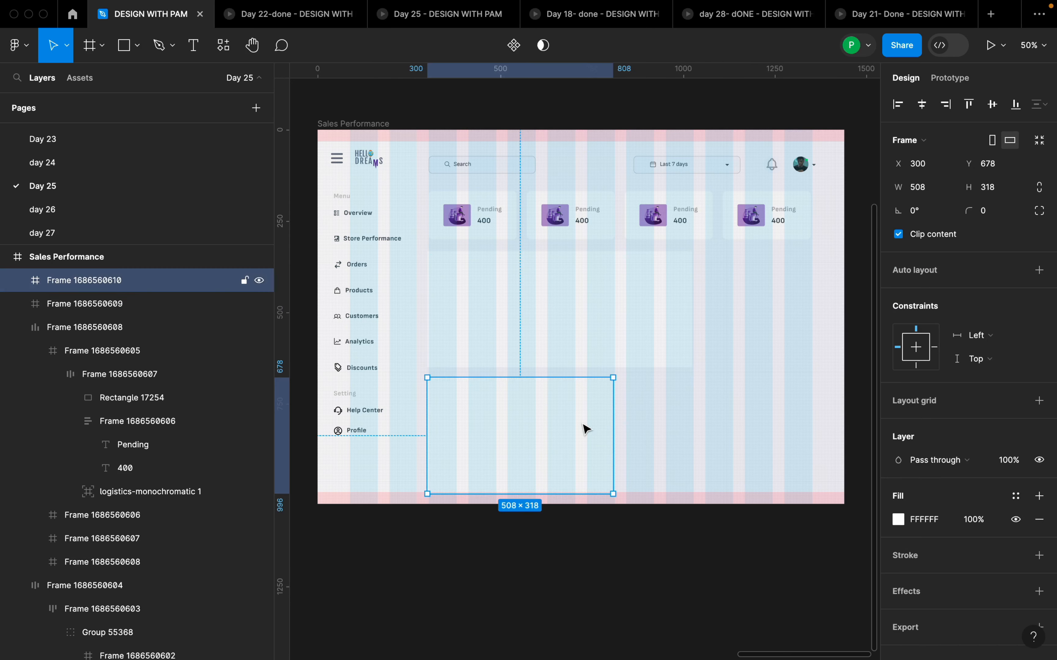
left_click_drag(570, 422, 768, 423)
left_click(561, 448)
left_click(714, 436)
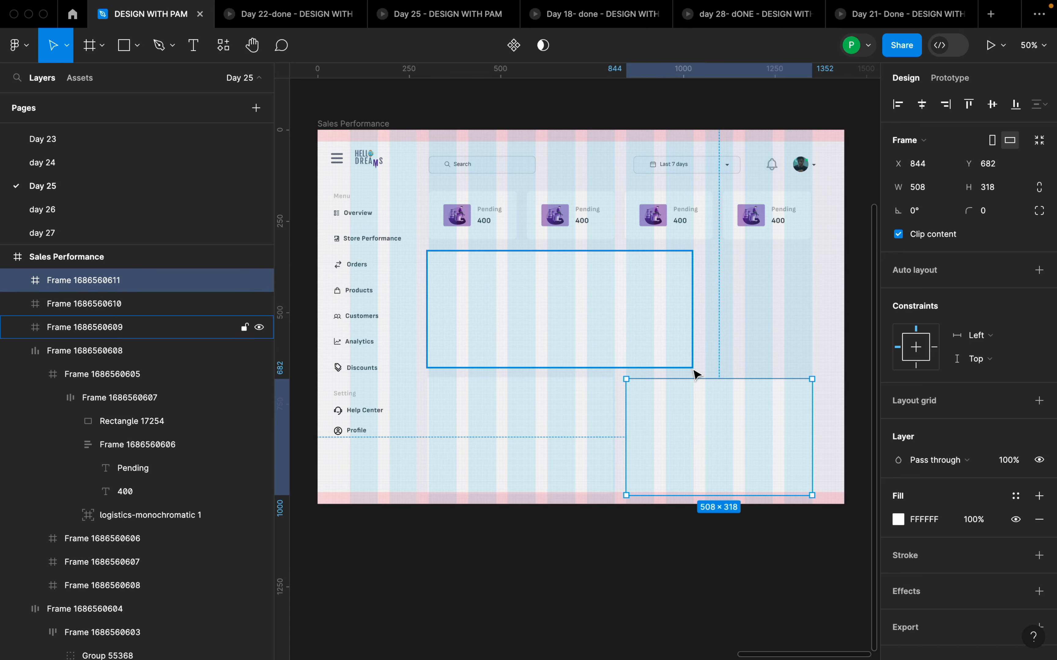
left_click(694, 370)
left_click(733, 417)
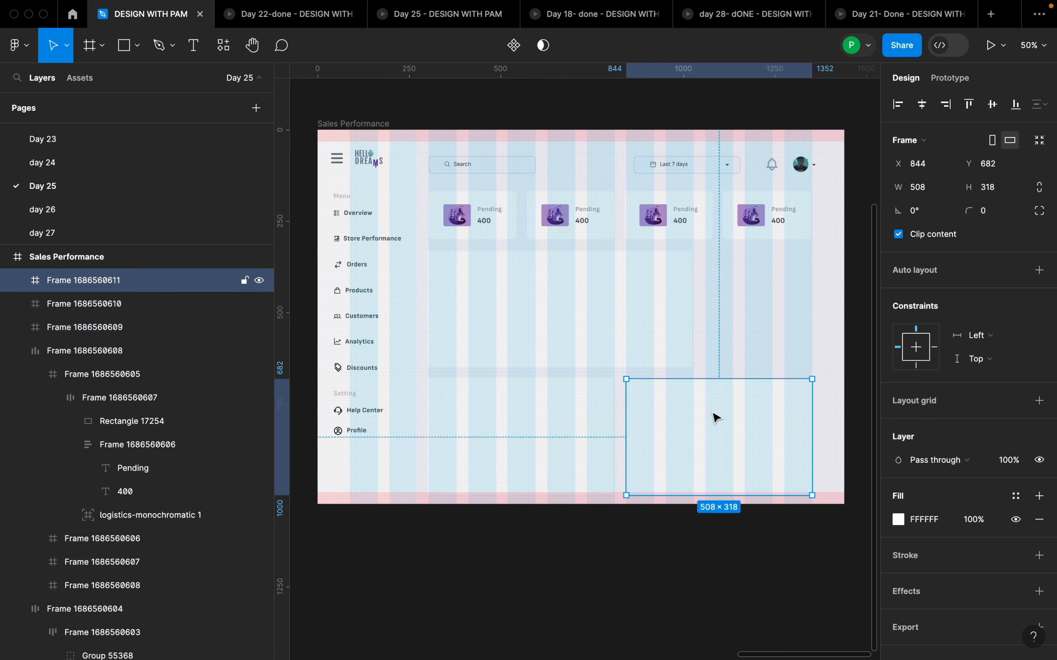
Step: Duplicate the lower-right panel into the gap beside the 724-wide panel, sized 296 × 318 at about X 1059, Y 332
left_click_drag(716, 418, 737, 307)
left_click(932, 188)
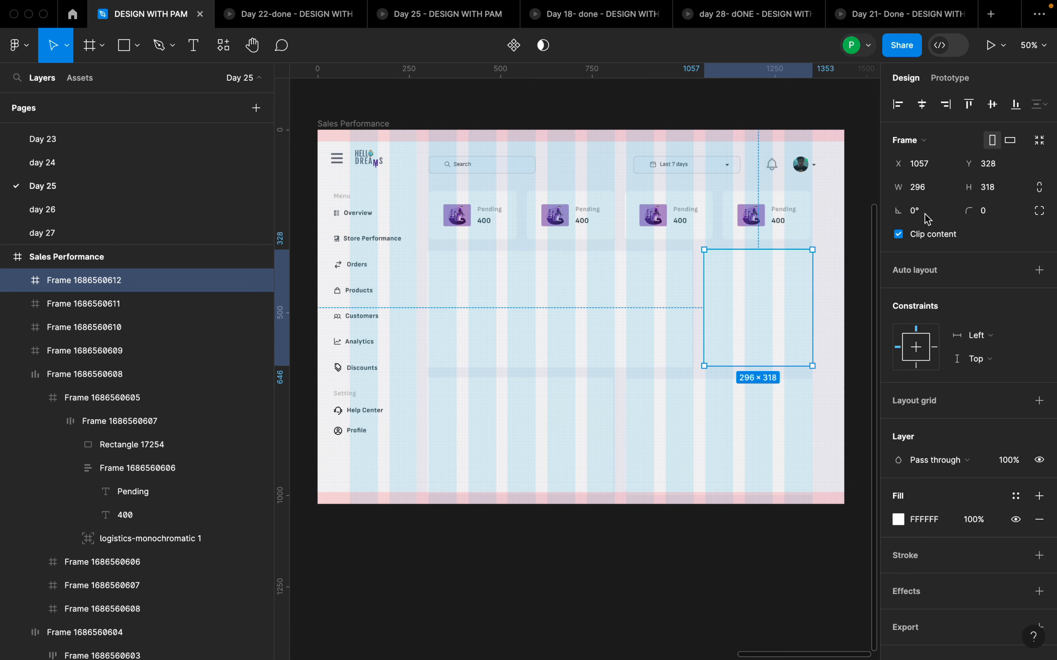
scroll(787, 306, "up", 5)
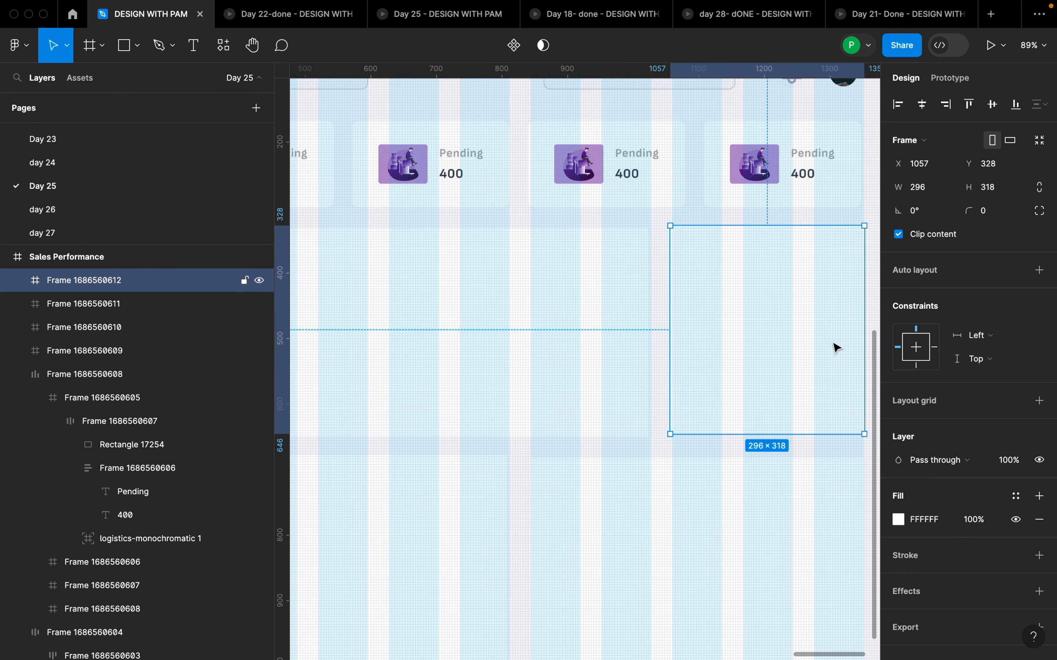
left_click_drag(839, 336, 749, 361)
left_click_drag(611, 335, 613, 341)
Step: Narrow the upper-right panel to a width of 293 so its right edge meets the grid column edge
scroll(818, 327, "up", 5)
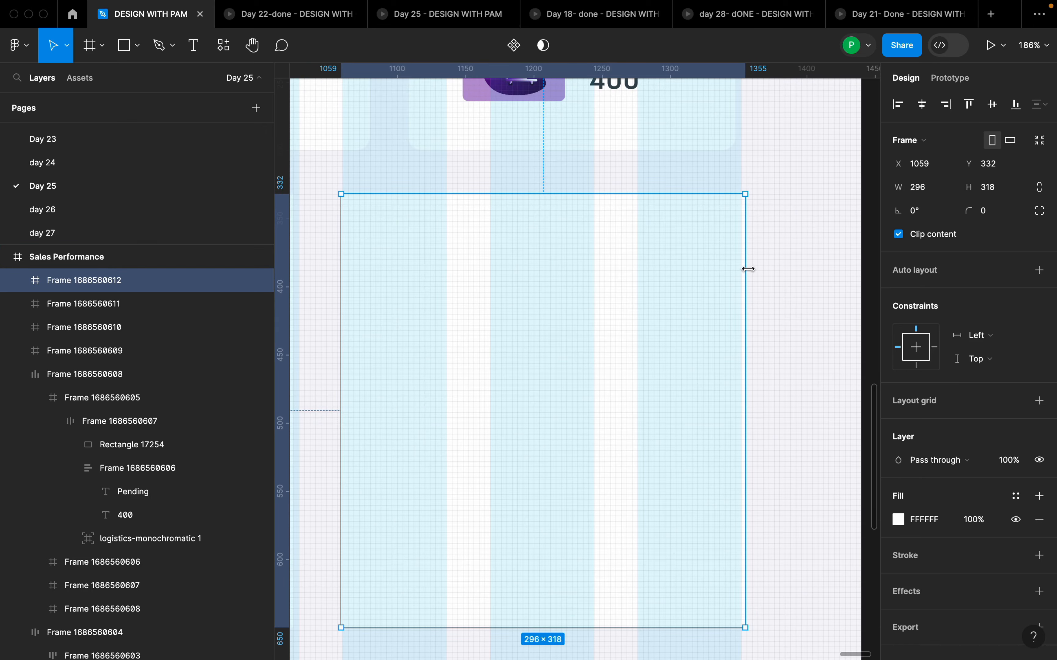
left_click_drag(745, 267, 741, 266)
scroll(788, 330, "down", 8)
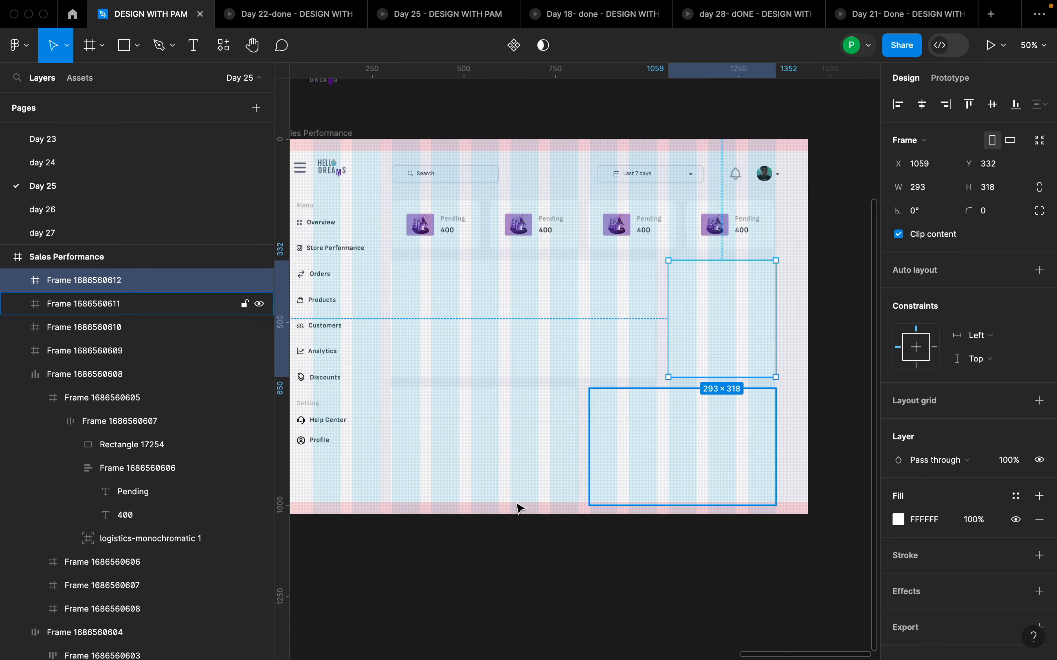
Step: Try to align the lower-left panel with the left edge of its grid column
scroll(434, 502, "up", 5)
scroll(438, 373, "down", 4)
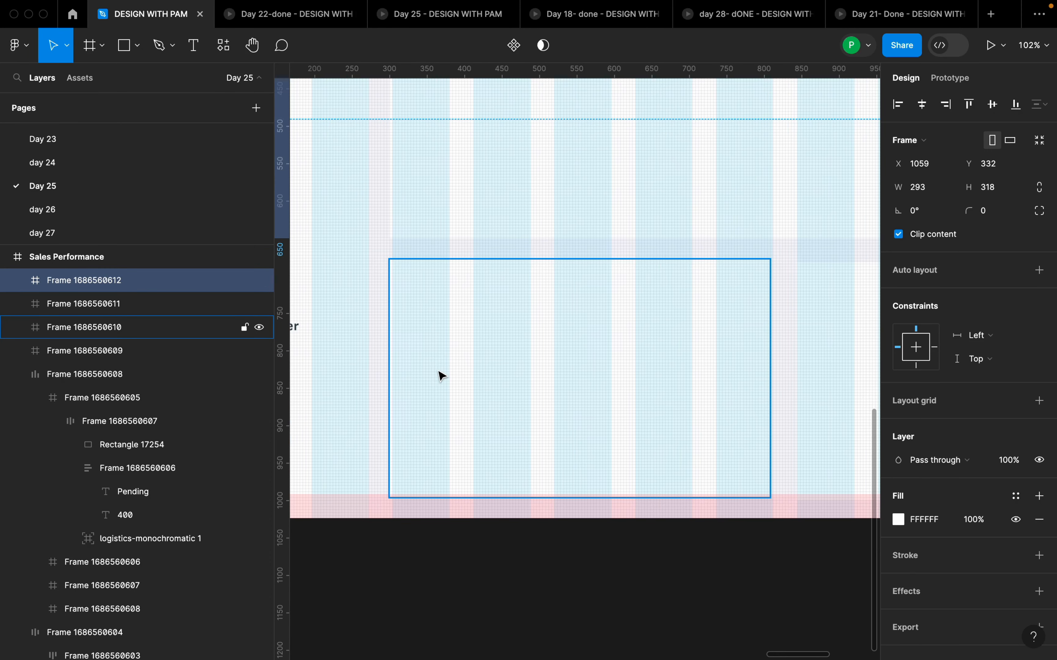
left_click(437, 343)
left_click_drag(438, 341, 435, 340)
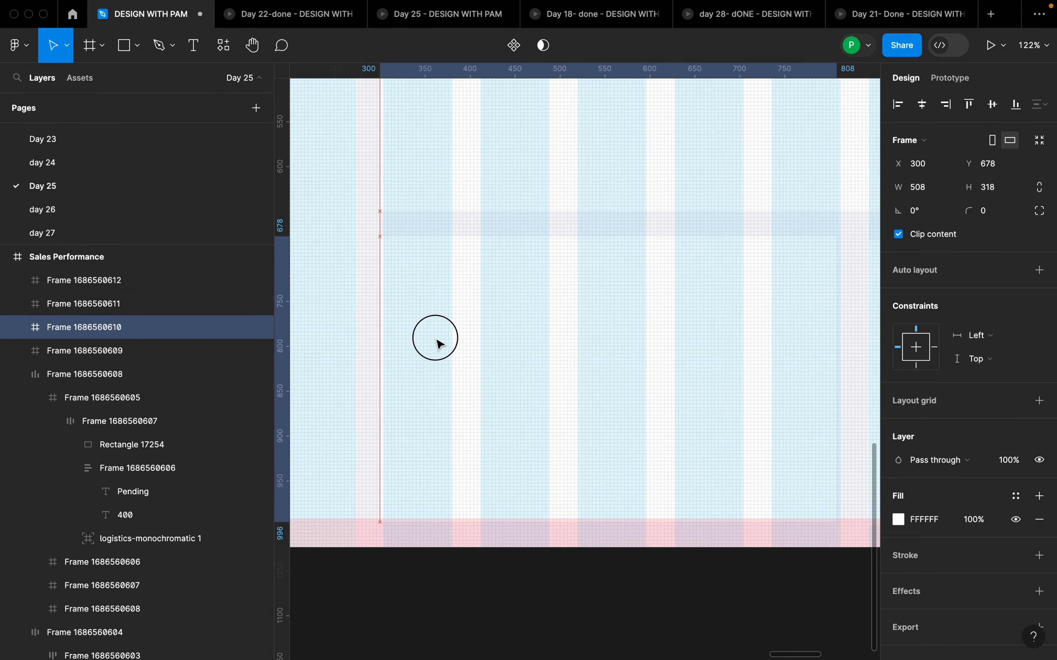
Step: Move the 724-wide panel to X 304, in line with the left edge of its grid column
scroll(443, 367, "up", 5)
left_click(466, 375)
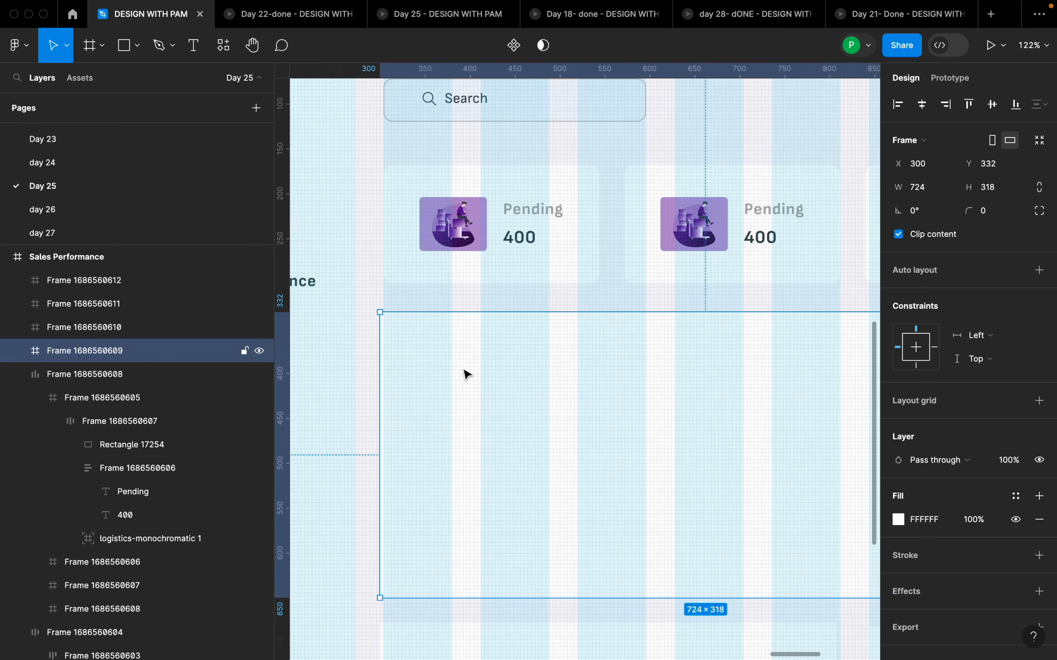
left_click_drag(451, 388, 451, 388)
scroll(451, 387, "down", 10)
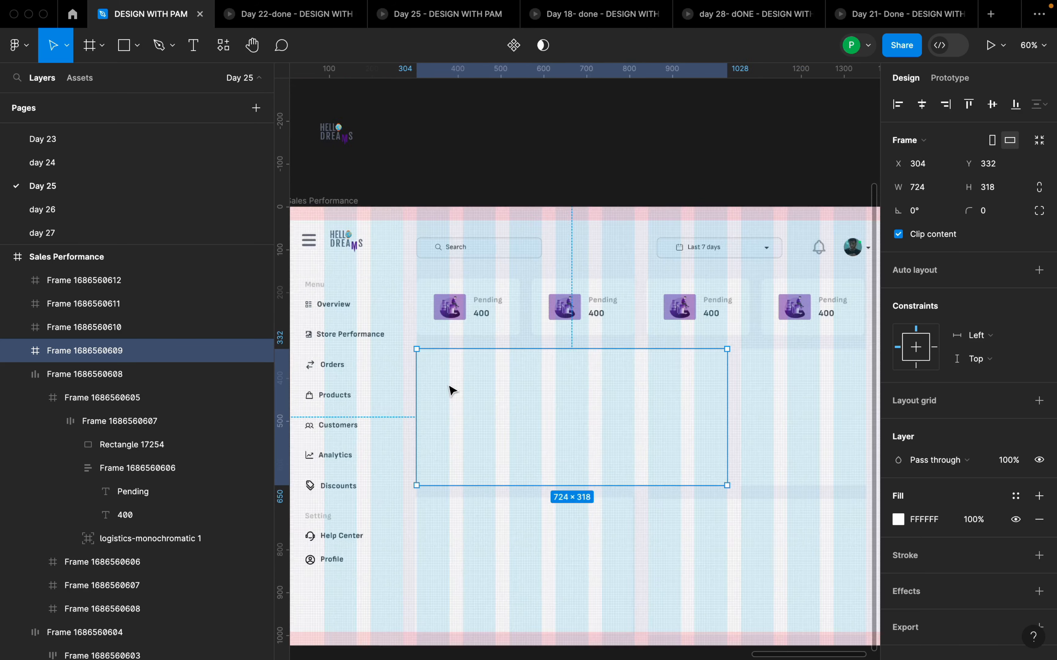
Step: Hide the layout grids over the Sales Performance frame
left_click(622, 424)
left_click_drag(511, 349, 555, 407)
left_click(459, 192)
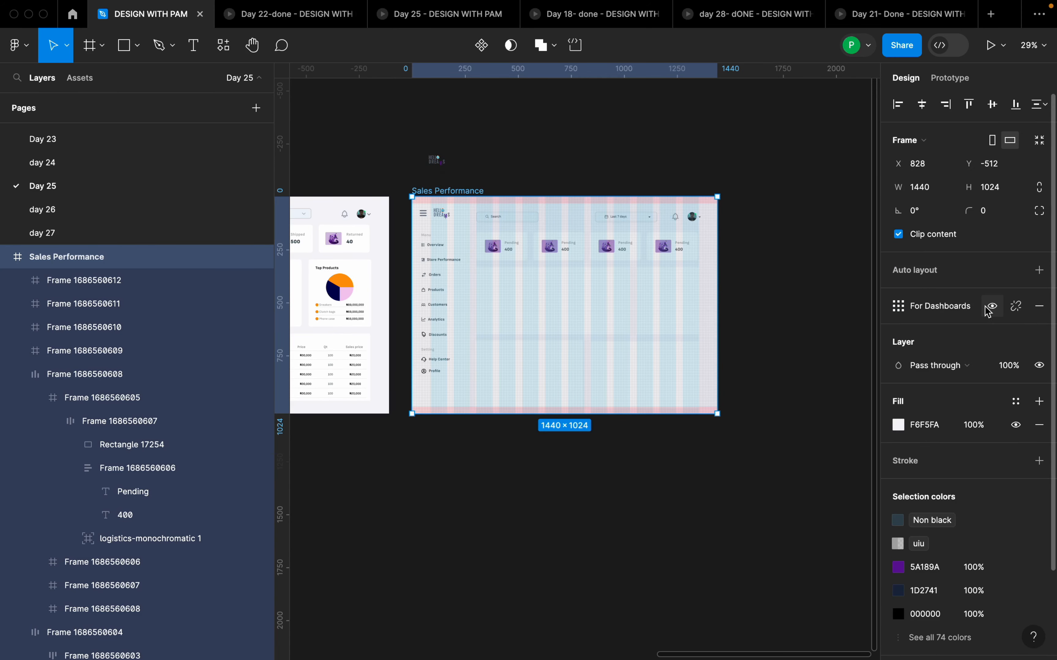
key("shift+g")
key("Escape")
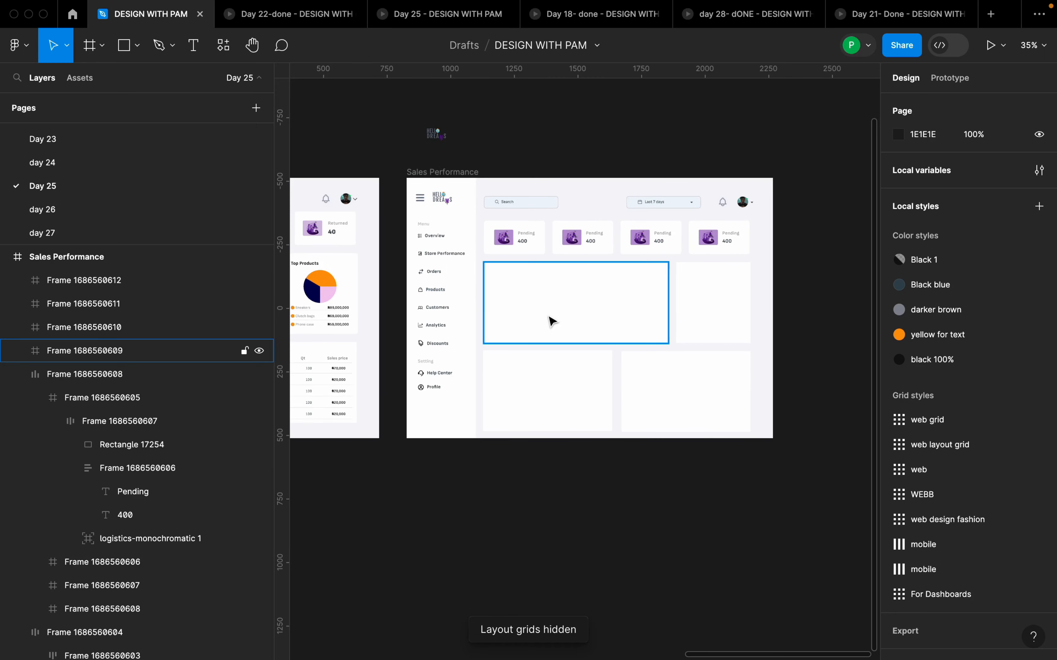
Step: Following the Day 11 design, add the text "Sales Report" inside the 724-wide panel
scroll(551, 320, "down", 5)
scroll(551, 322, "up", 4)
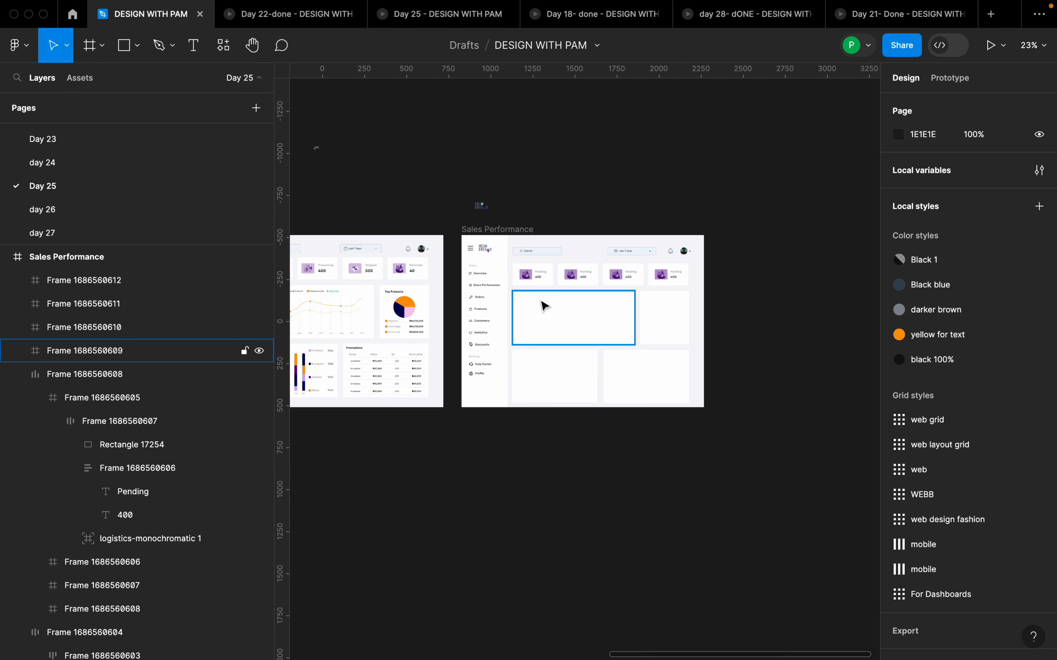
scroll(585, 330, "down", 5)
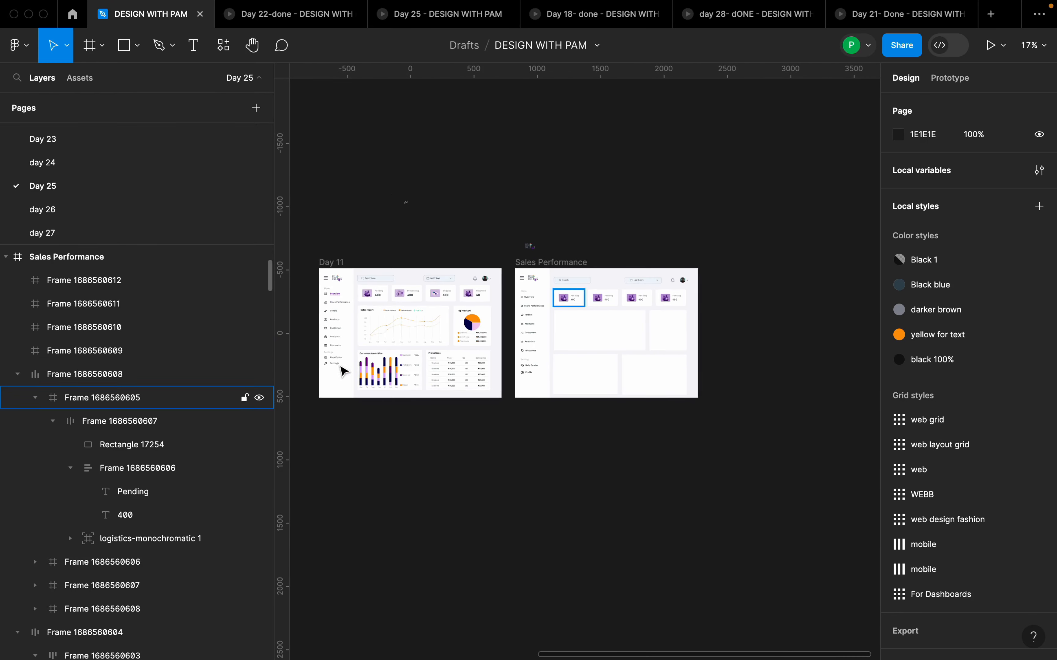
scroll(396, 337, "up", 6)
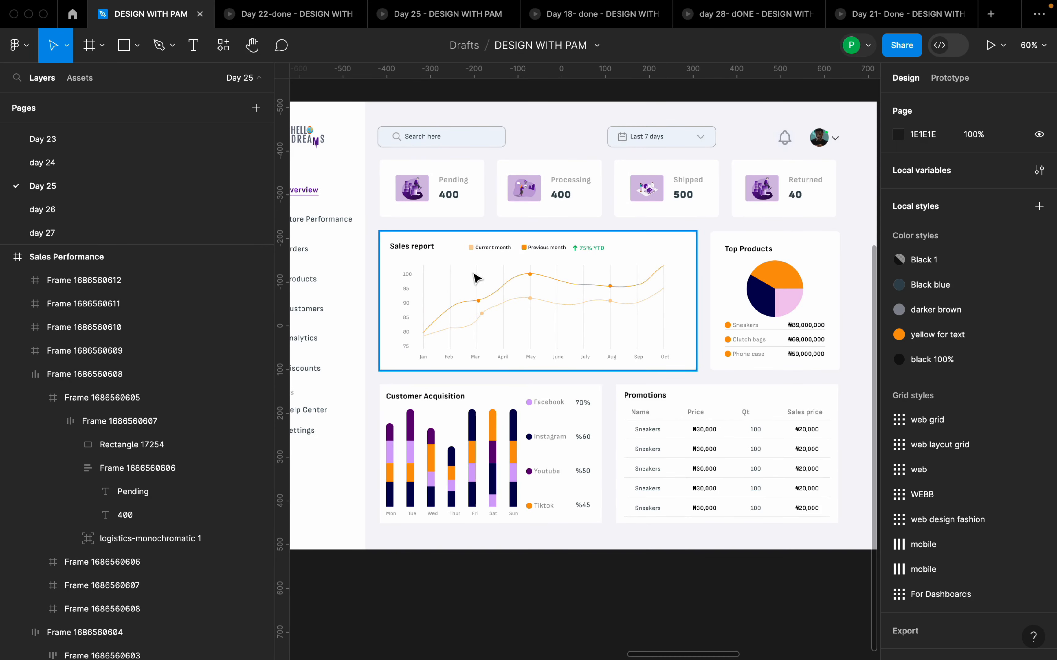
scroll(557, 278, "down", 5)
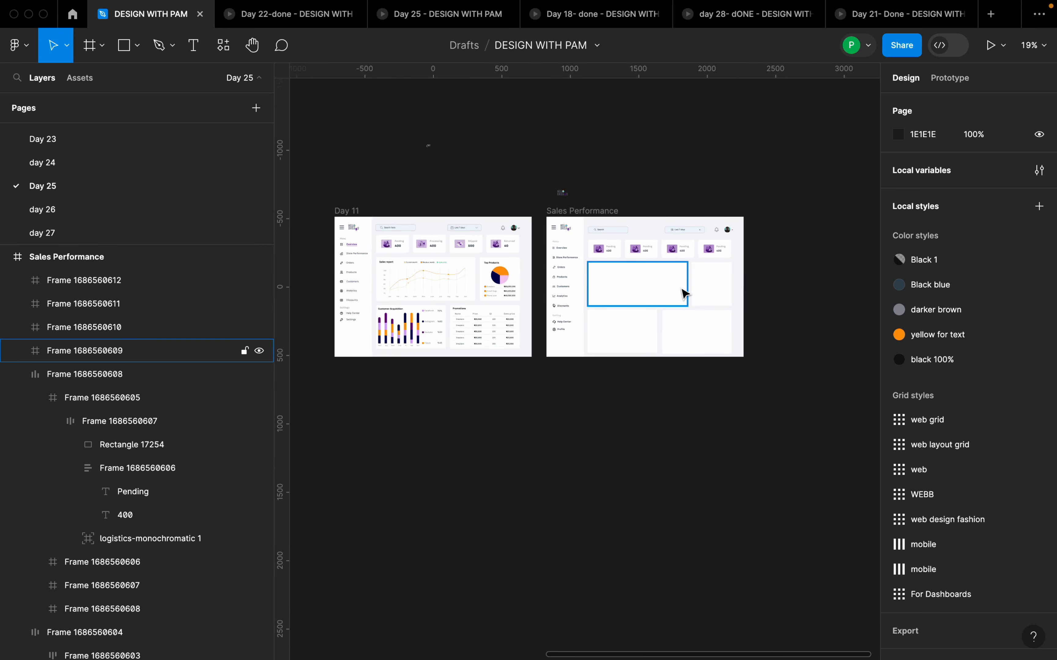
scroll(684, 293, "up", 6)
key("t")
left_click(484, 297)
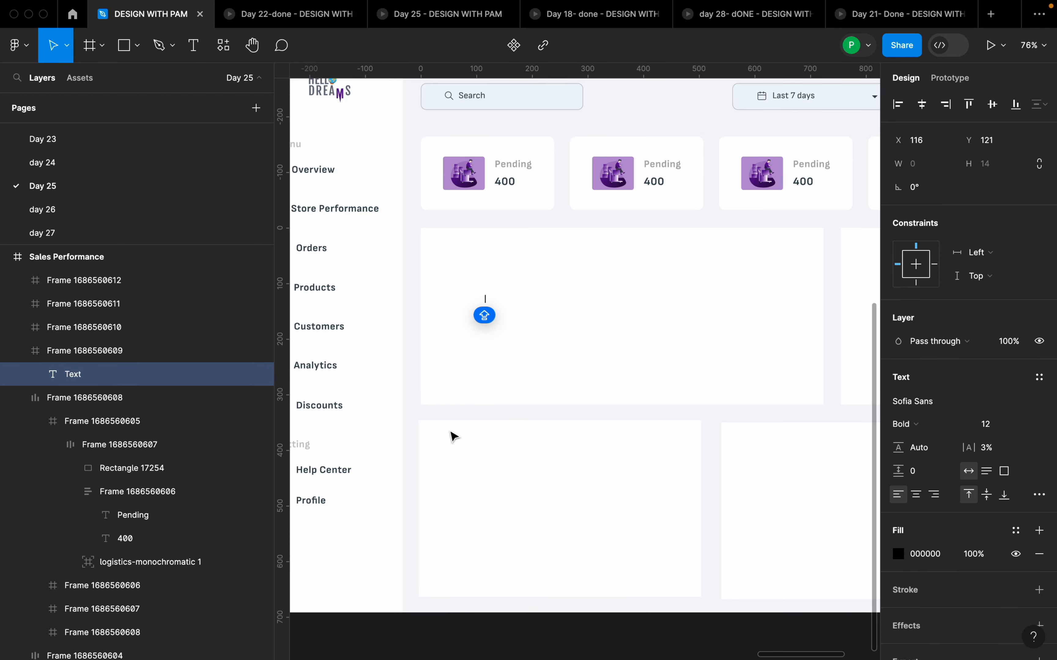
type("Sa")
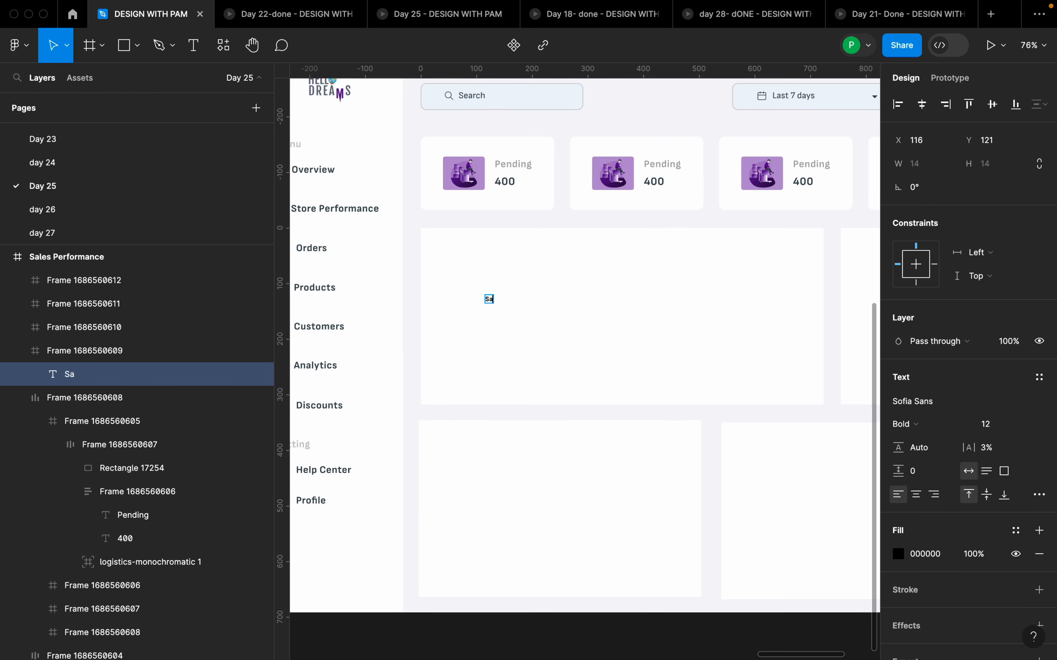
type("les Report")
key("Escape")
Step: Move the Sales Report title to X 42, Y 29 in its panel and set its font size to 18
left_click_drag(498, 299, 477, 253)
left_click(1003, 430)
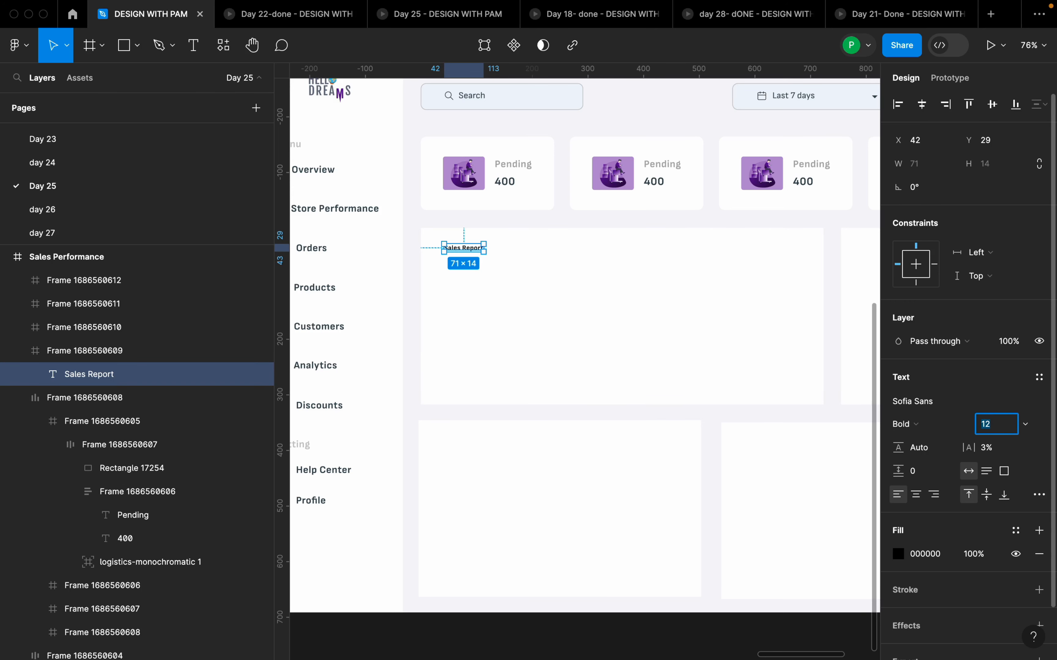
key("Return")
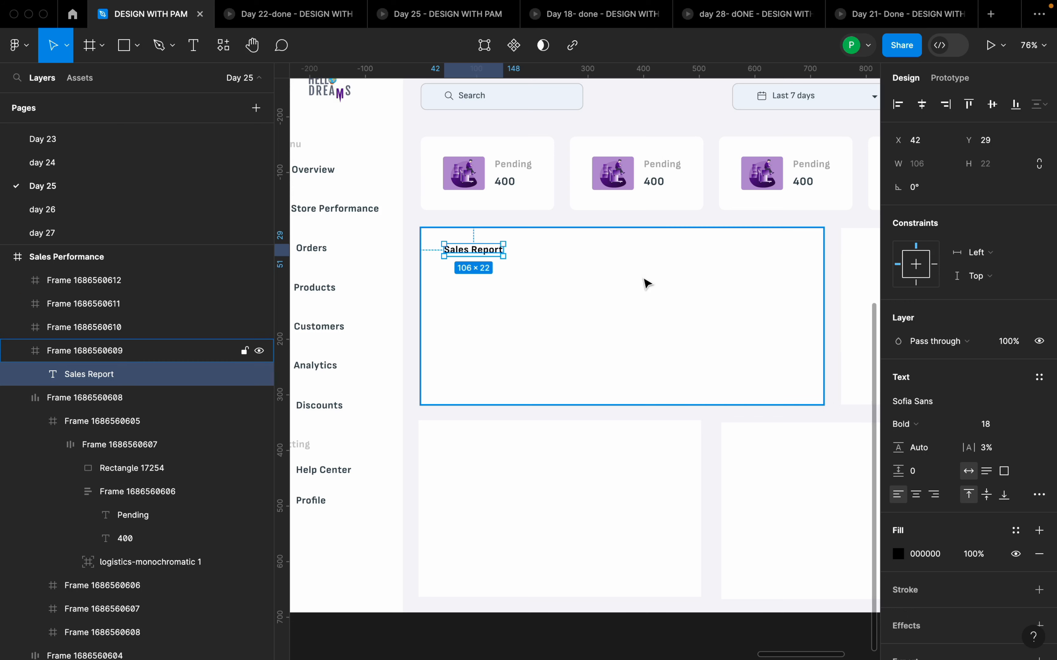
Step: Duplicate the Sales Report title to its right at X 257 and change the copy's text to "Current month"
left_click_drag(484, 258, 604, 251)
double_click(603, 251)
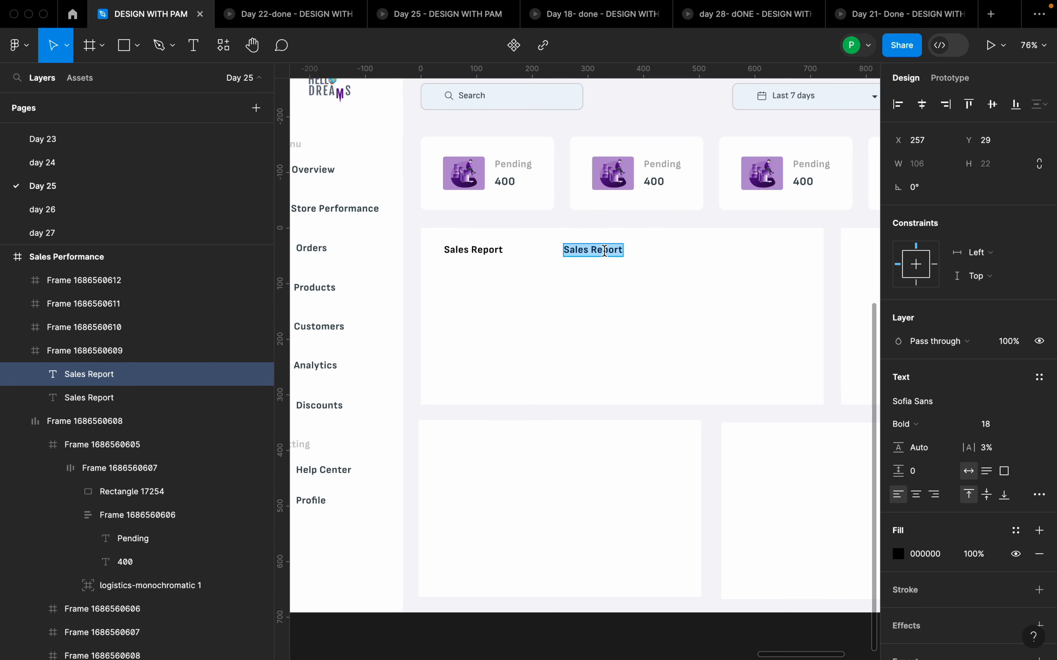
type("Current mo")
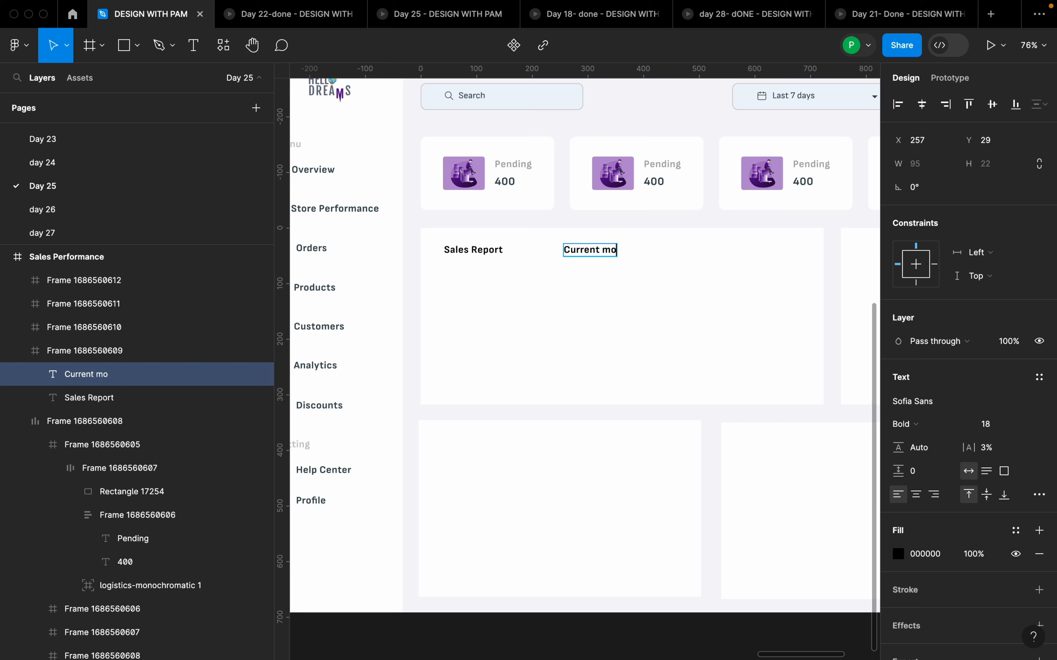
type("nth")
key("Escape")
Step: Set the Current month label to font size 12 and Regular weight
left_click(1026, 424)
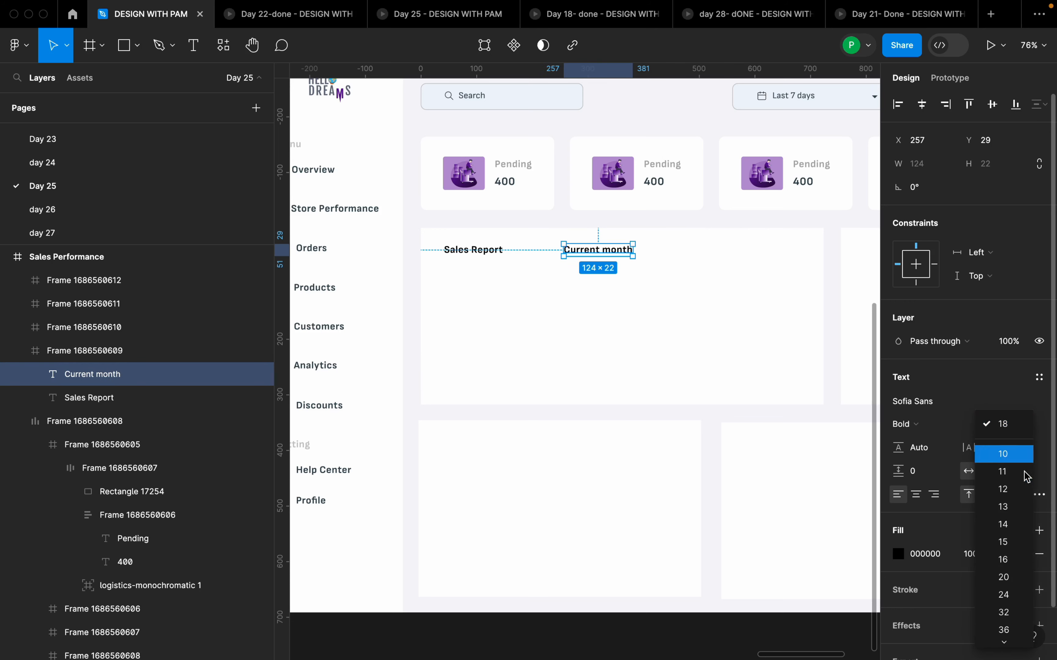
left_click(1017, 489)
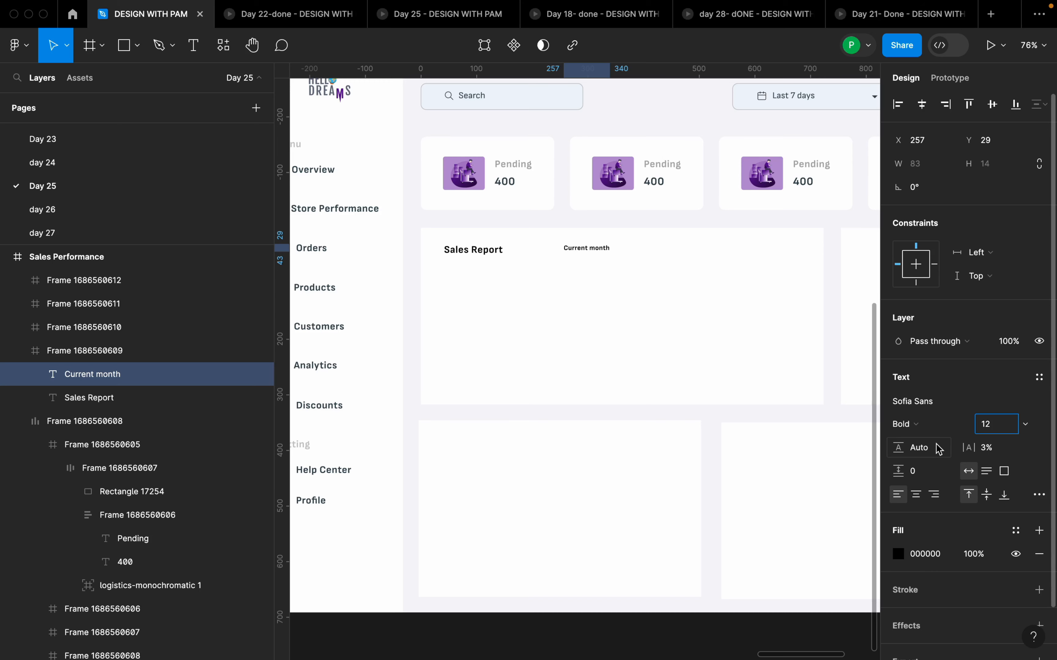
left_click(938, 426)
left_click(950, 370)
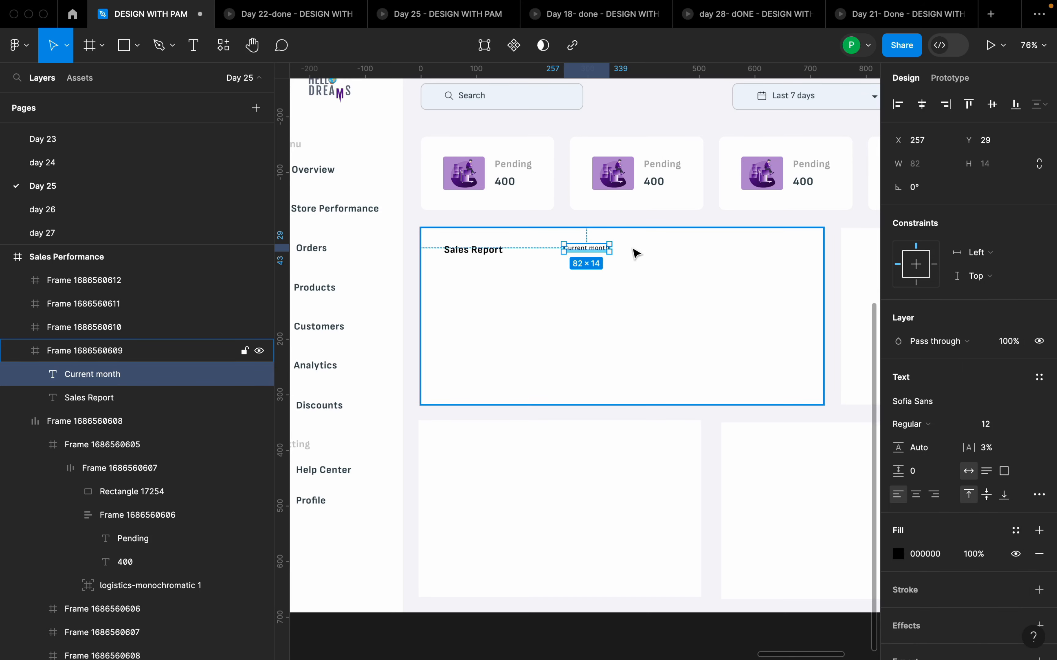
scroll(602, 254, "up", 5)
left_click_drag(556, 260, 682, 254)
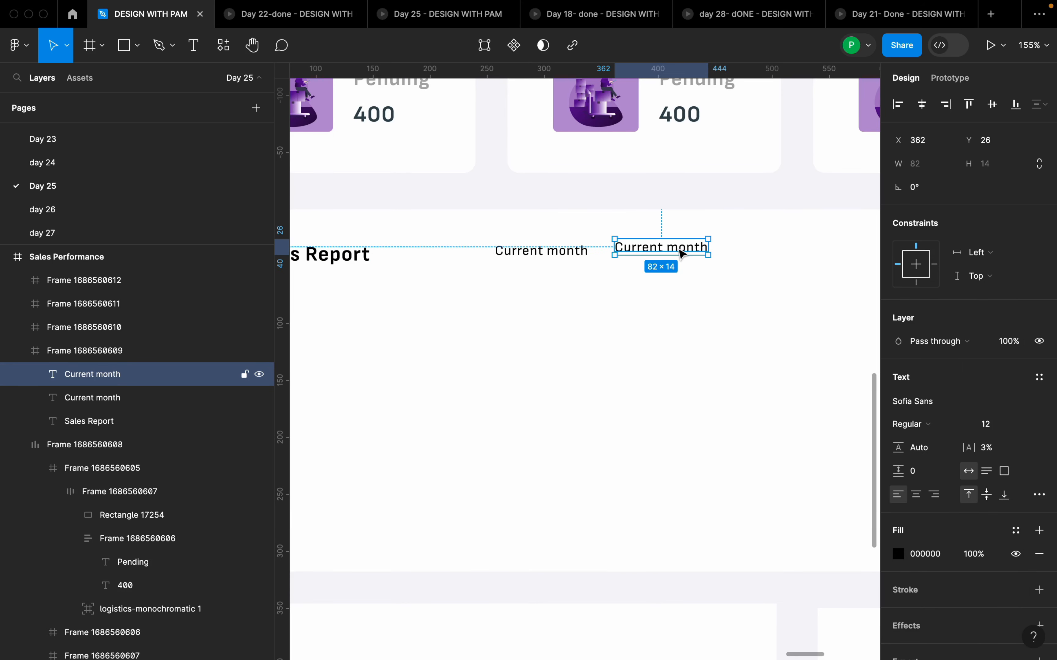
key("BackSpace")
Step: Draw a rectangle about 12 by 11 beside the Current month label and fill it with the orange document colour FF9D2B
key("r")
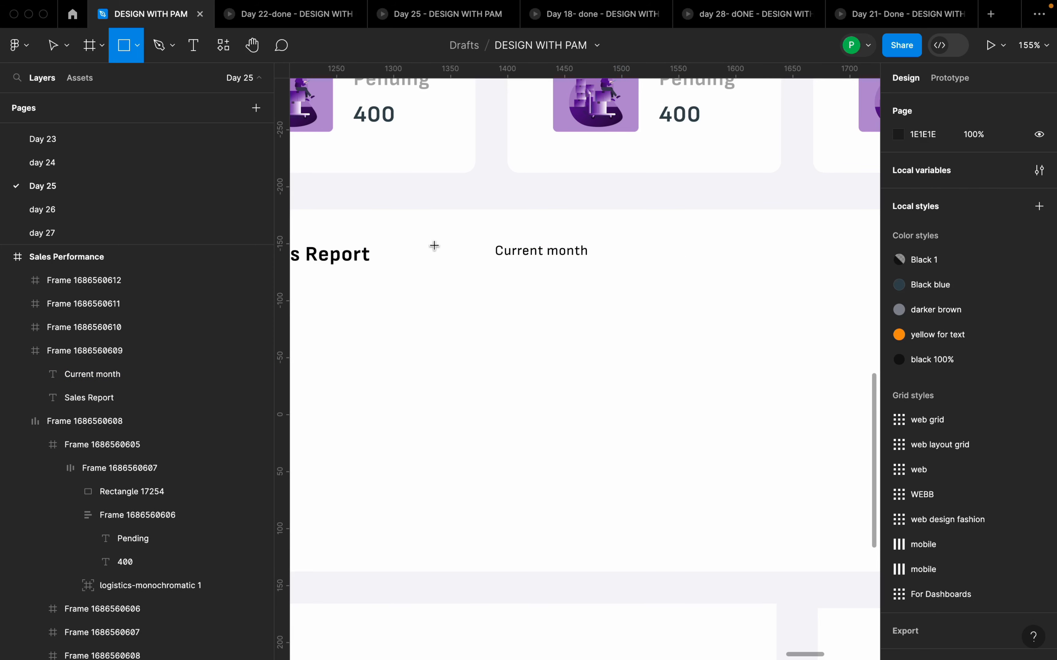
mouse_move(476, 246)
left_mouse_down()
mouse_move(495, 264)
mouse_move(482, 249)
left_mouse_up()
left_click(898, 400)
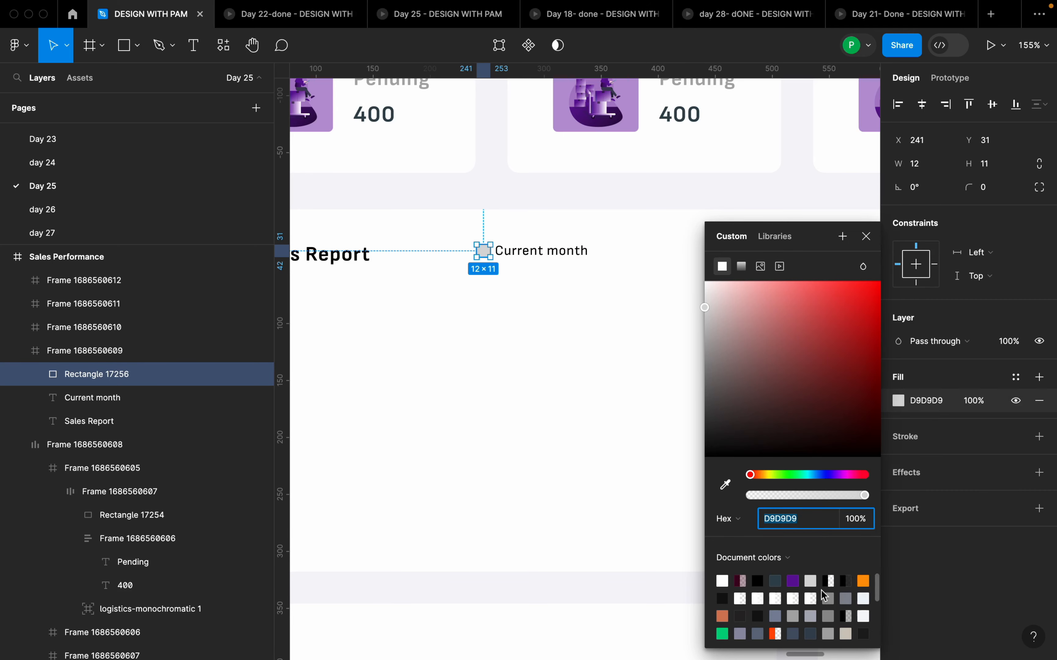
left_click(863, 581)
Step: Combine the orange swatch and Current month label into an auto layout with a spacing of 8
left_click(525, 251)
left_click(486, 256, "shift")
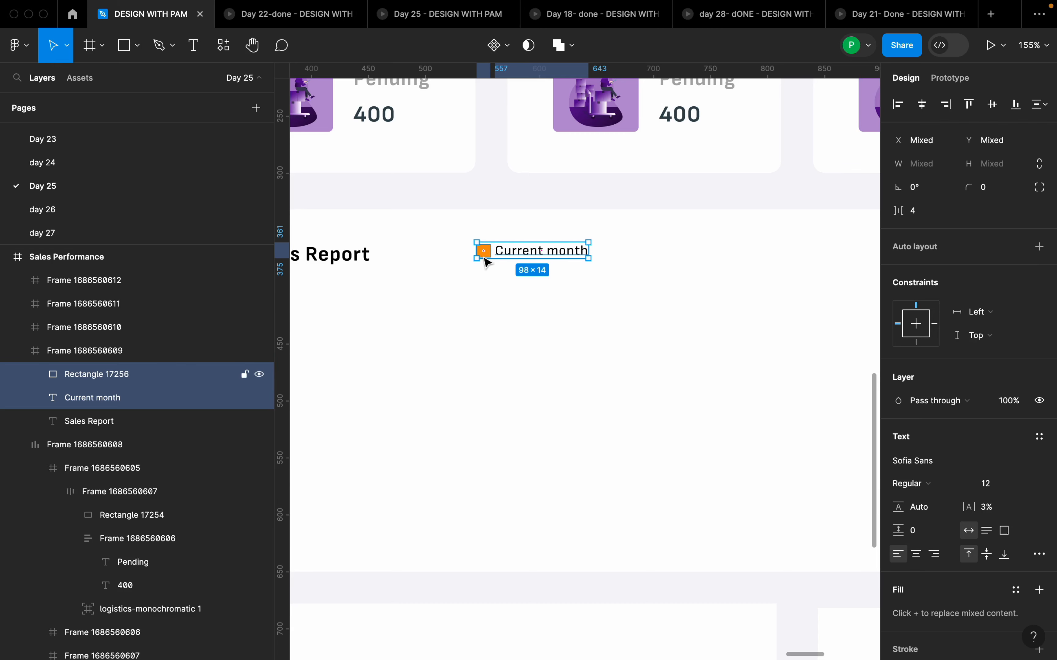
key("shift+a")
left_click(923, 350)
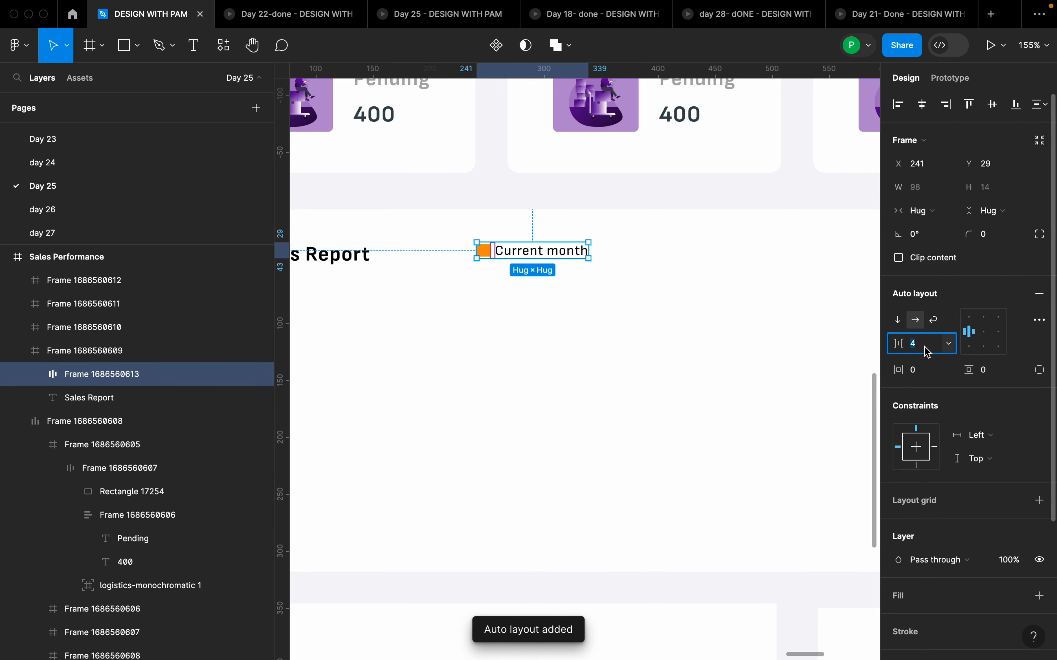
type("8")
key("Return")
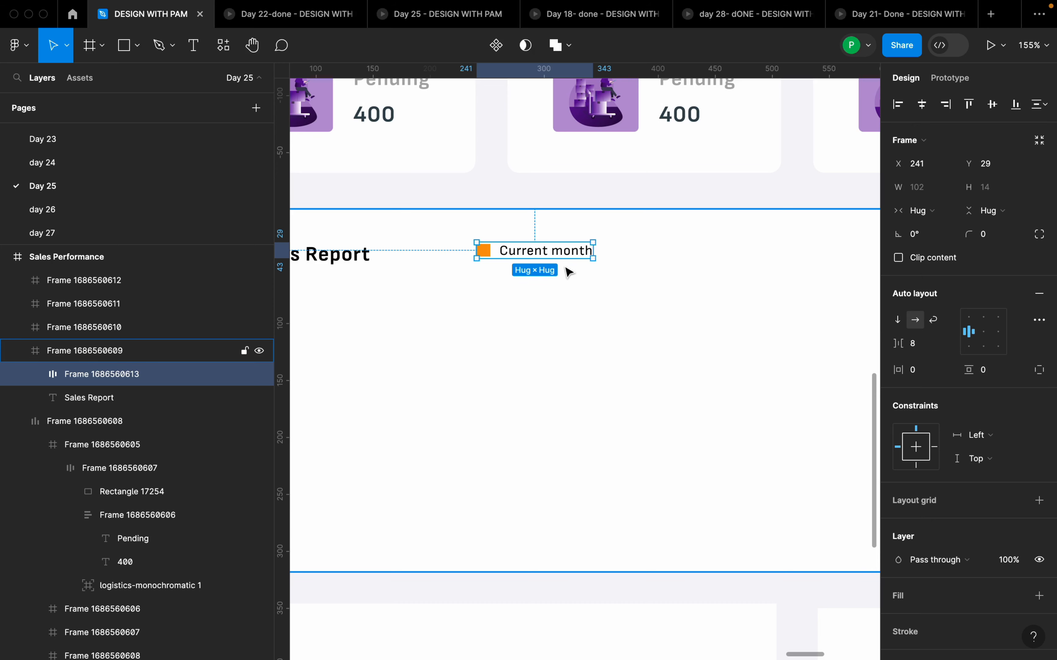
Step: Duplicate the Current month legend item to X 362, Y 29 and change the copy's text to "Previous month"
left_click_drag(557, 254, 699, 260)
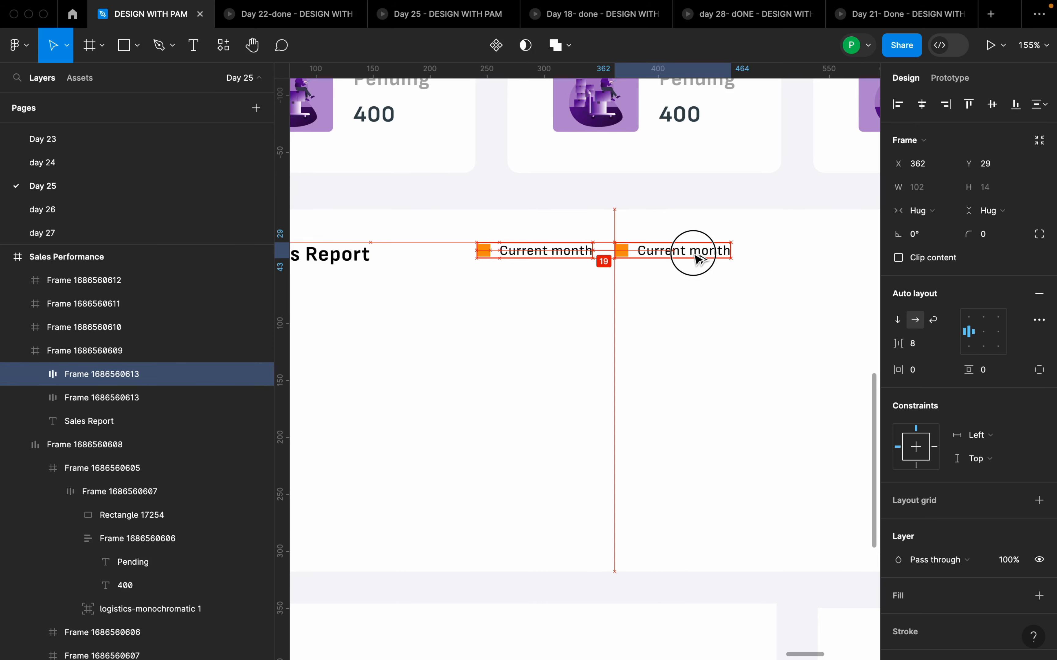
double_click(684, 251)
double_click(684, 251)
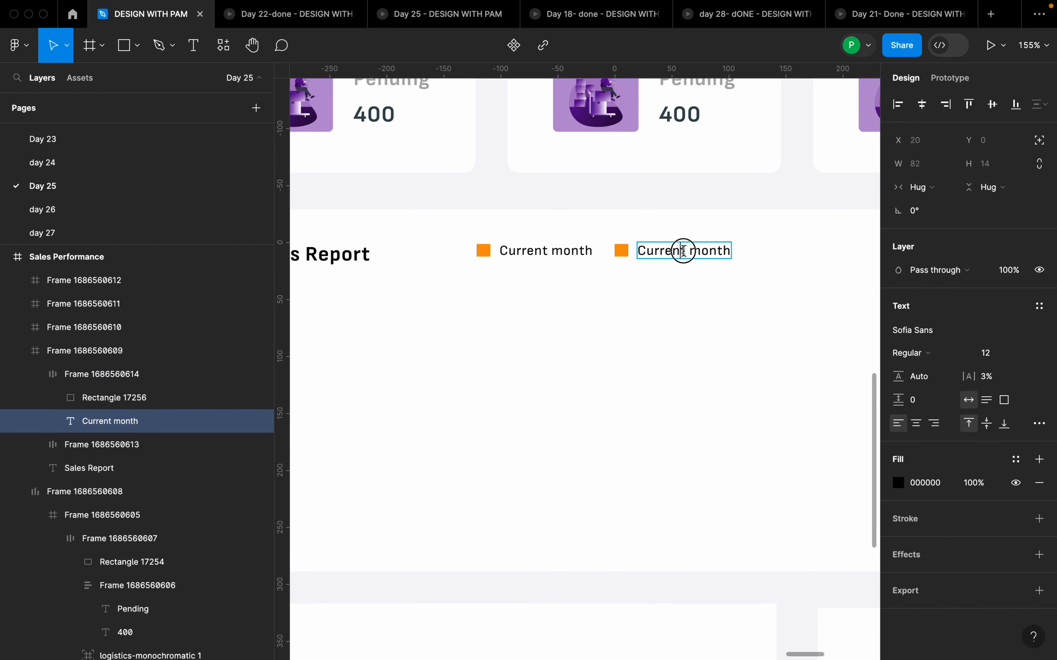
double_click(658, 253)
type("Pre")
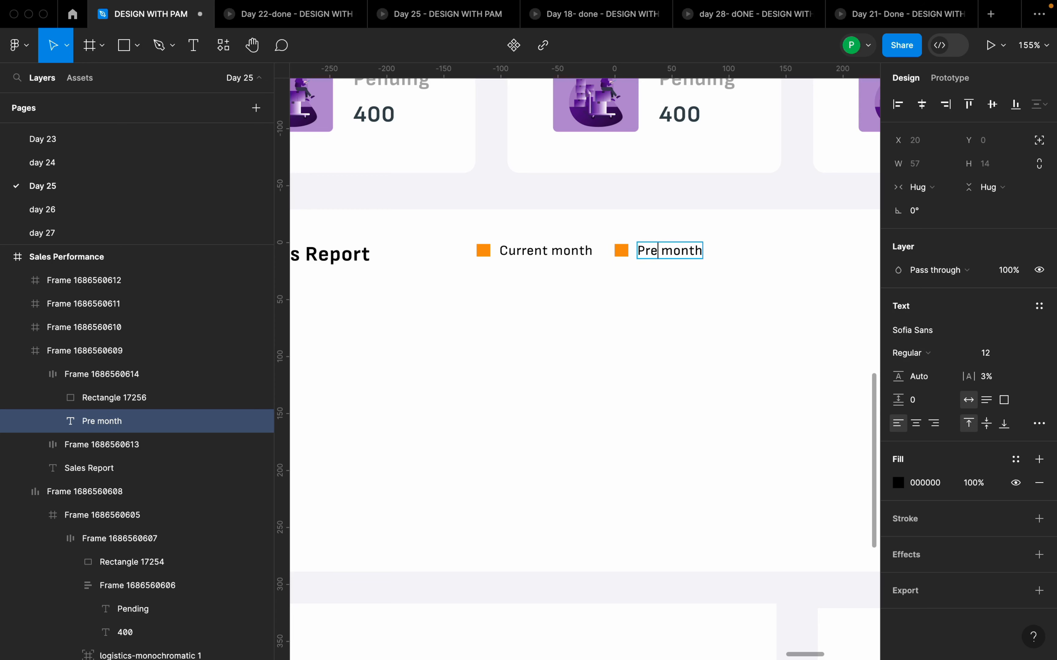
type("vious")
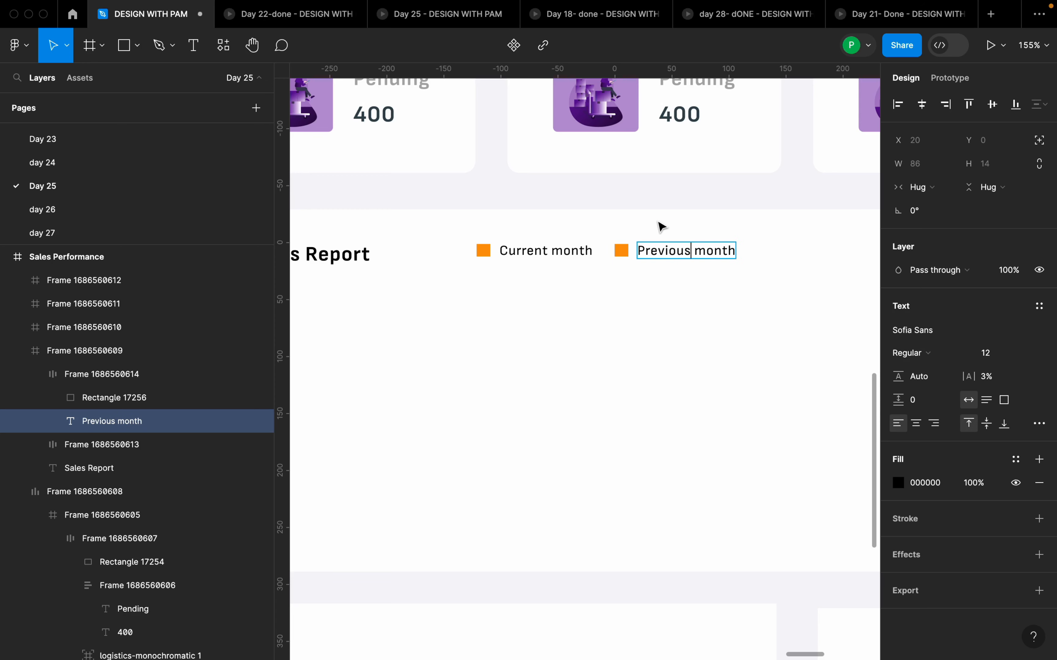
Step: Lower the fill opacity of the Previous month swatch to 57%
scroll(771, 295, "down", 10)
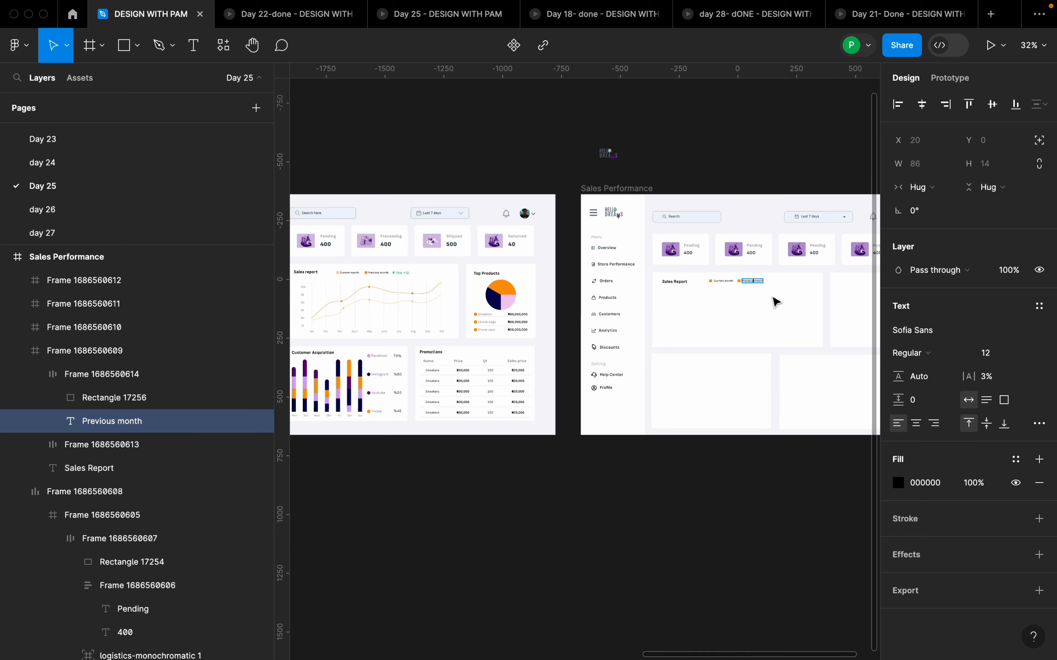
scroll(776, 302, "up", 10)
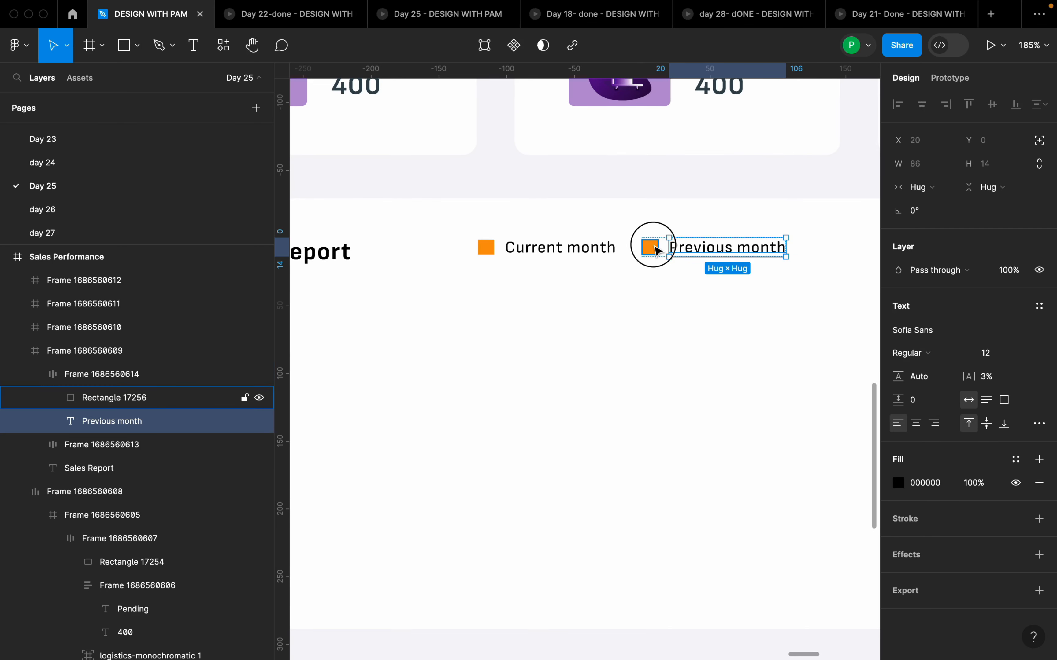
left_click(651, 247)
left_click(898, 330)
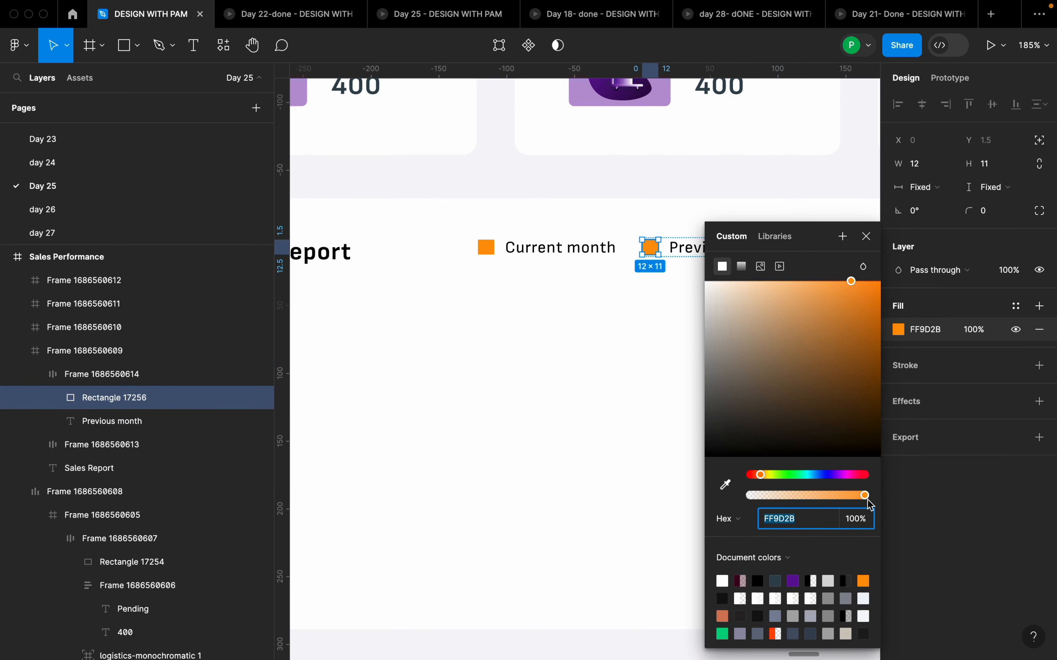
left_click_drag(869, 505, 814, 495)
left_click(670, 387)
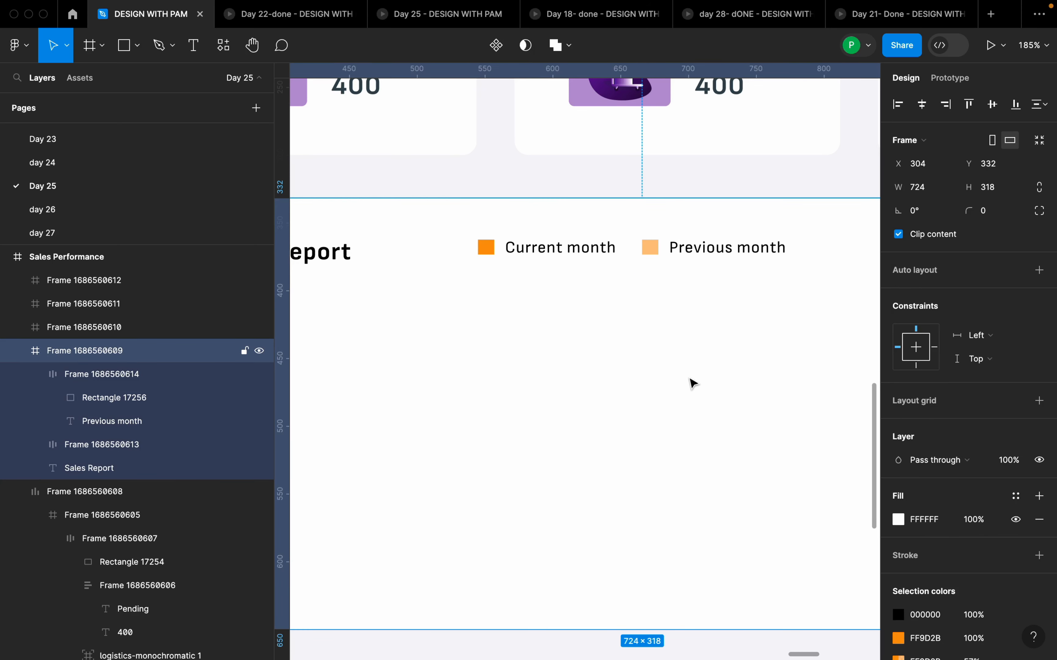
Step: Check the fills of both legend swatches and compare the Sales Report panel with the reference dashboard
scroll(694, 384, "down", 5)
double_click(555, 290)
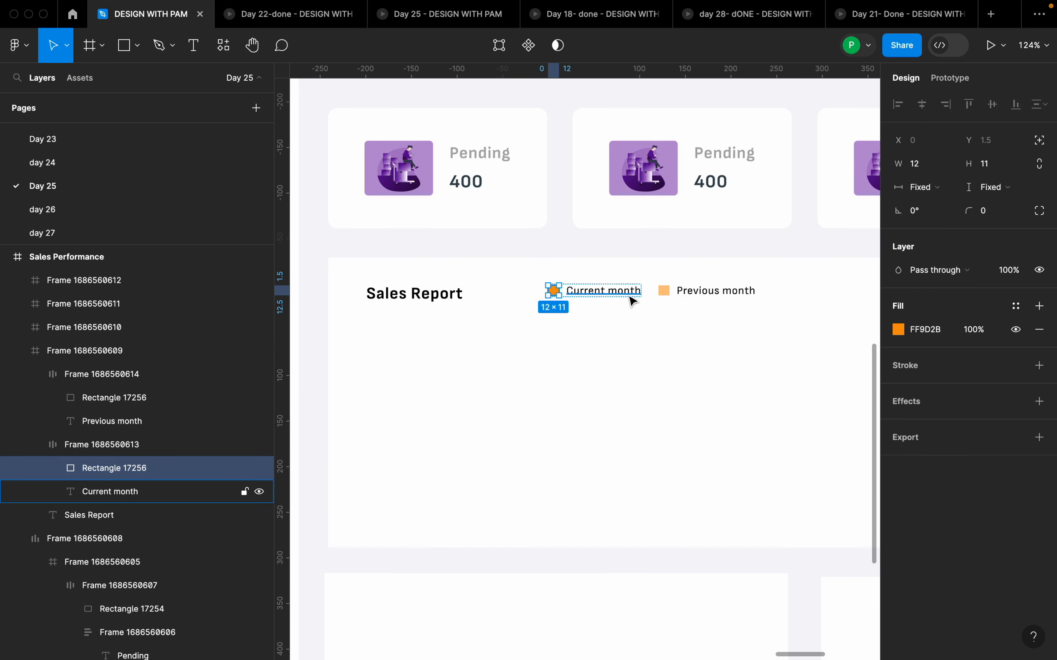
left_click(632, 300)
left_click(662, 290)
left_click(663, 291)
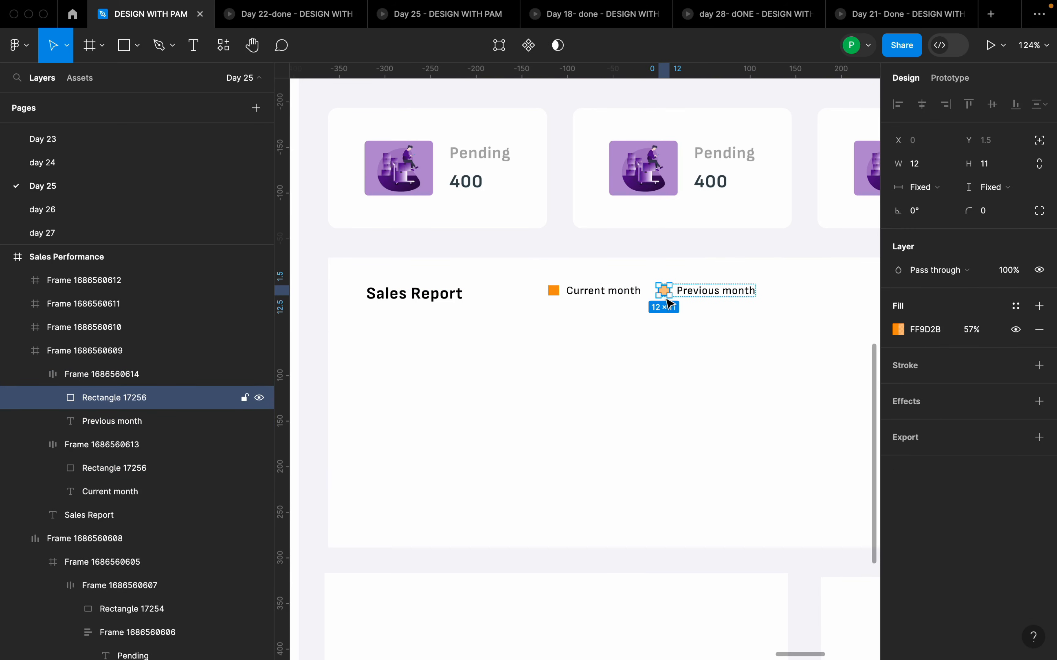
scroll(695, 332, "down", 8)
scroll(702, 342, "down", 5)
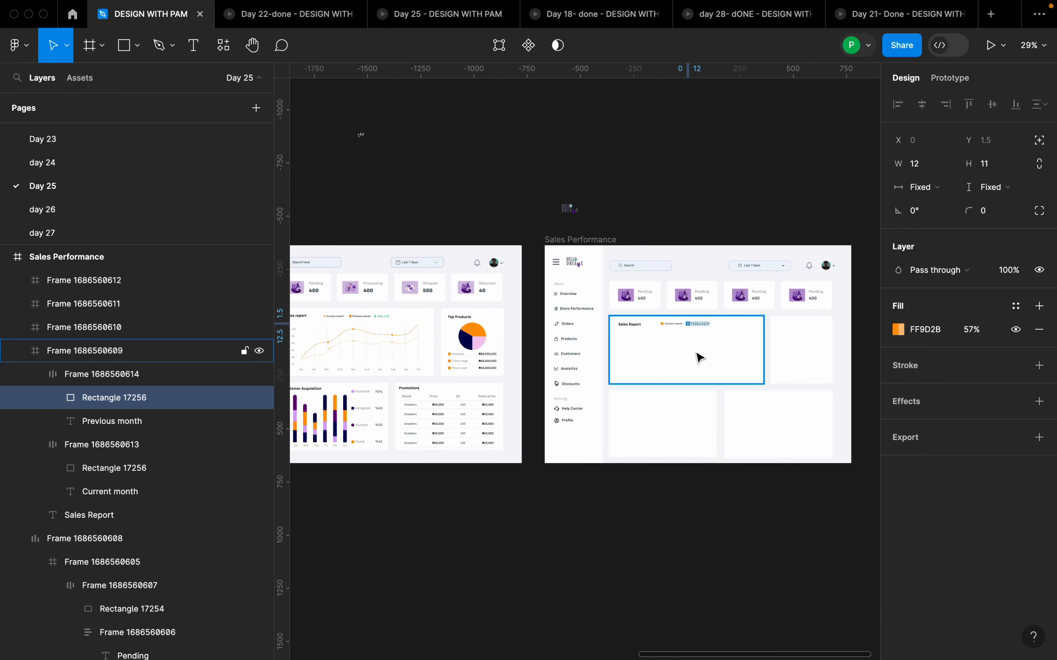
scroll(694, 355, "up", 8)
Step: Draw a vertical line about 226 long at X 68, Y 68 in the Sales Report panel and apply the "uiu" colour to its stroke
left_click(643, 348)
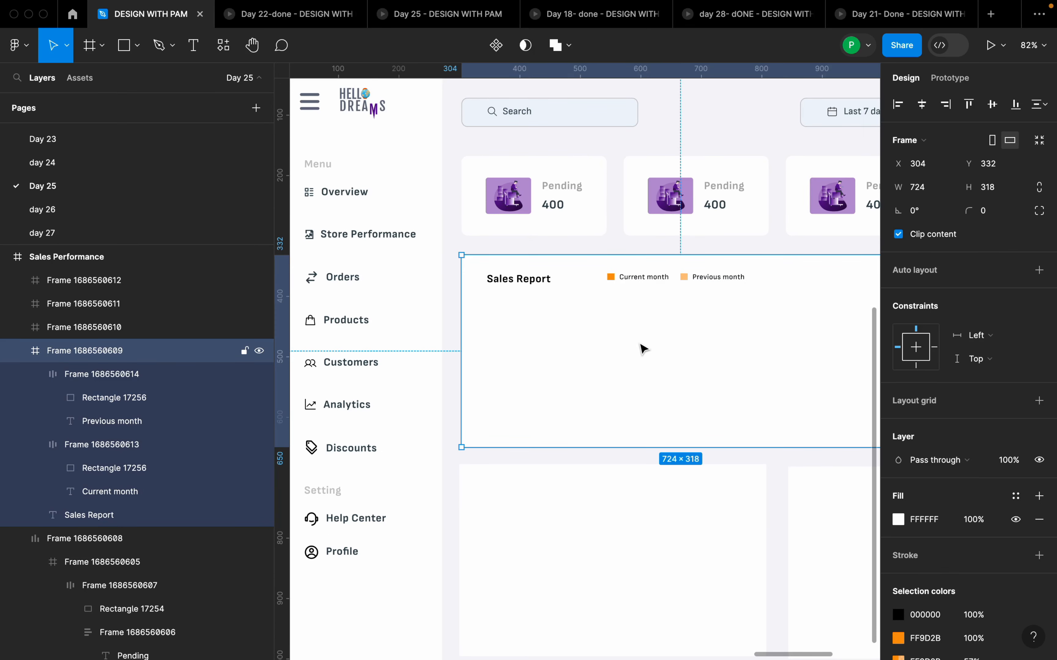
key("l")
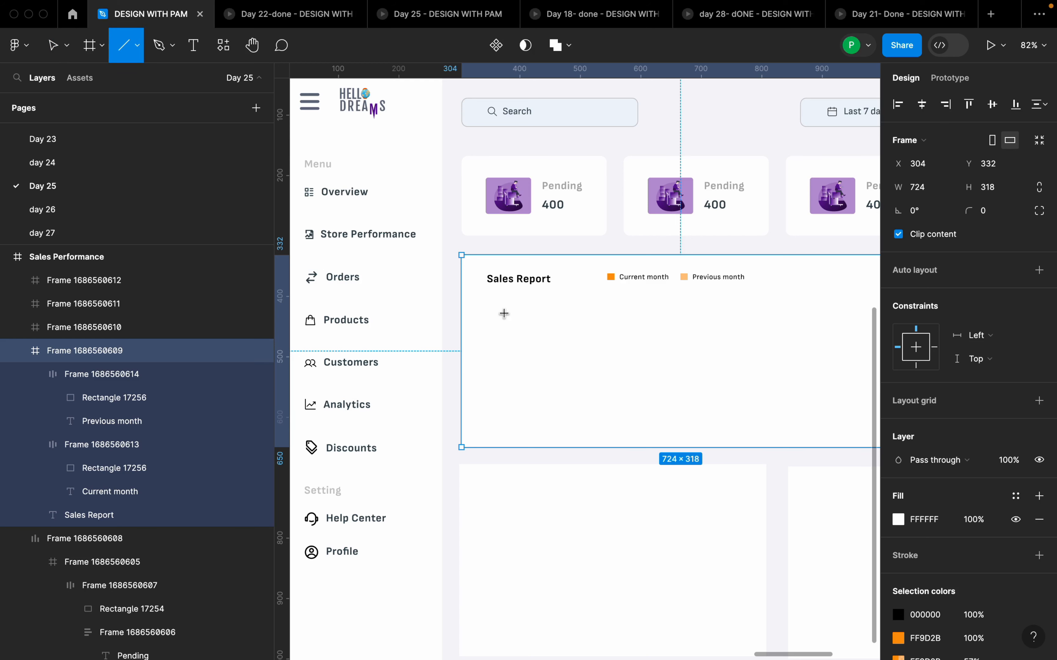
left_click_drag(503, 297, 518, 437)
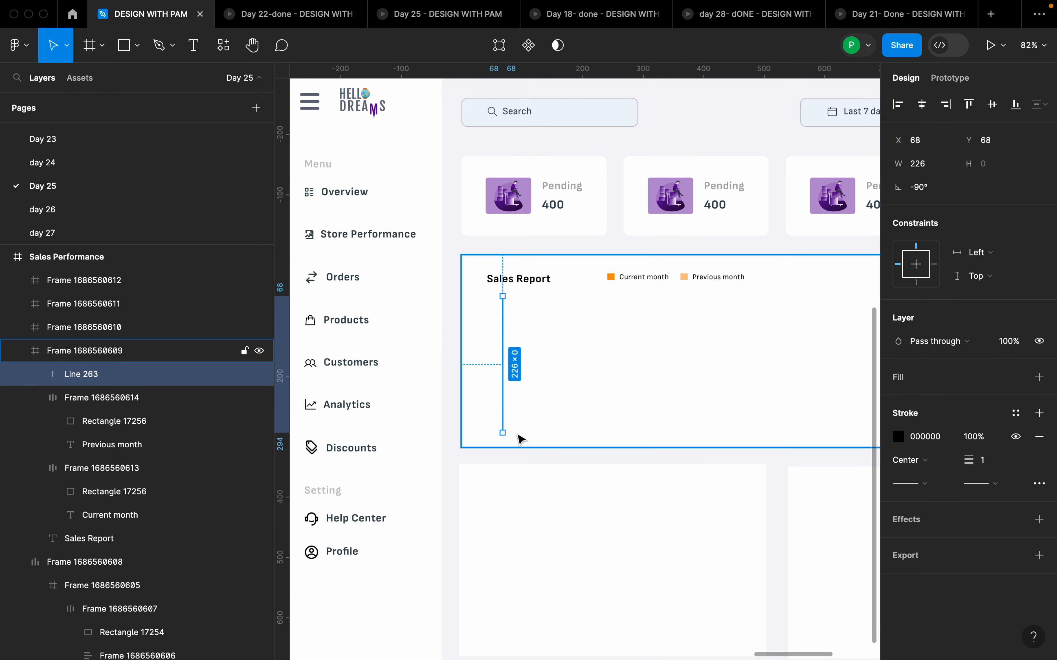
left_click(1017, 414)
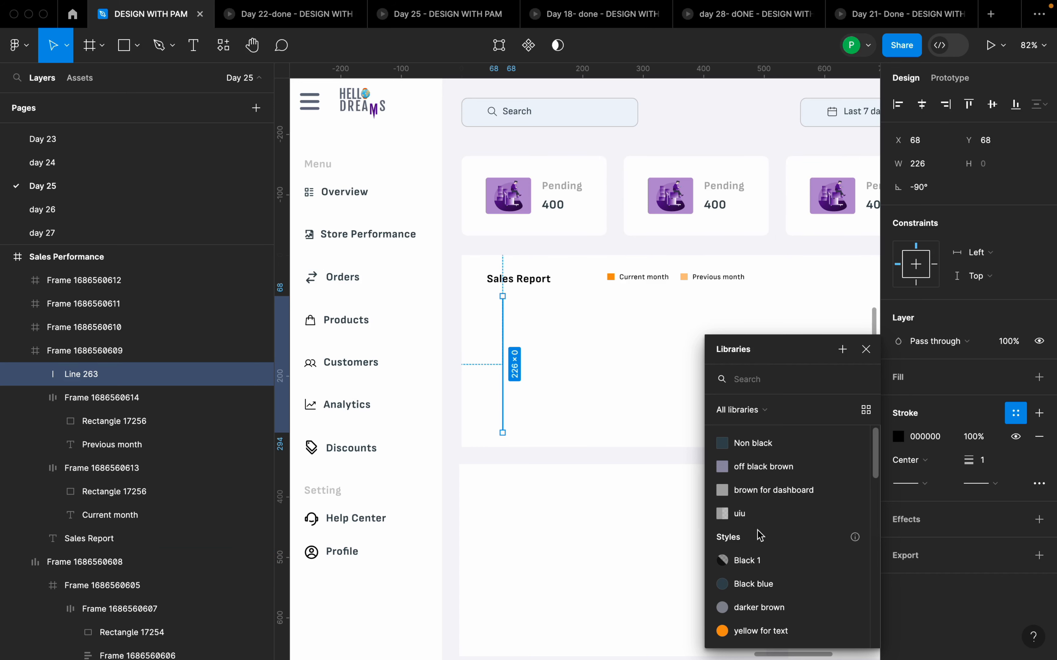
left_click(760, 518)
left_click(544, 350)
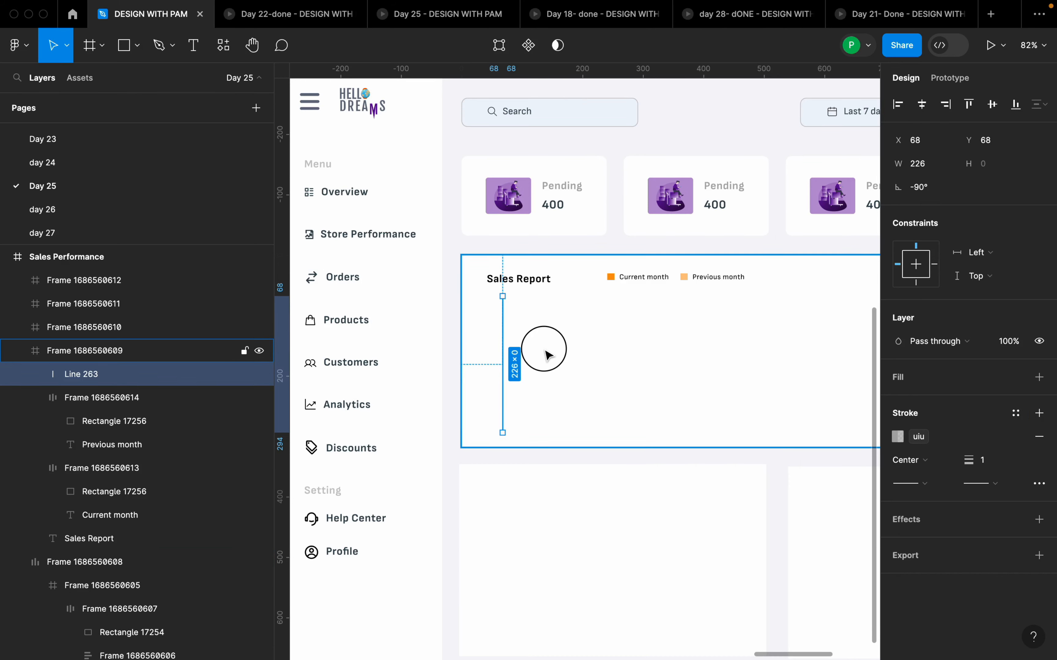
Step: Detach the shared colour from the vertical line's stroke and lower the stroke opacity to 57%
left_click(503, 358)
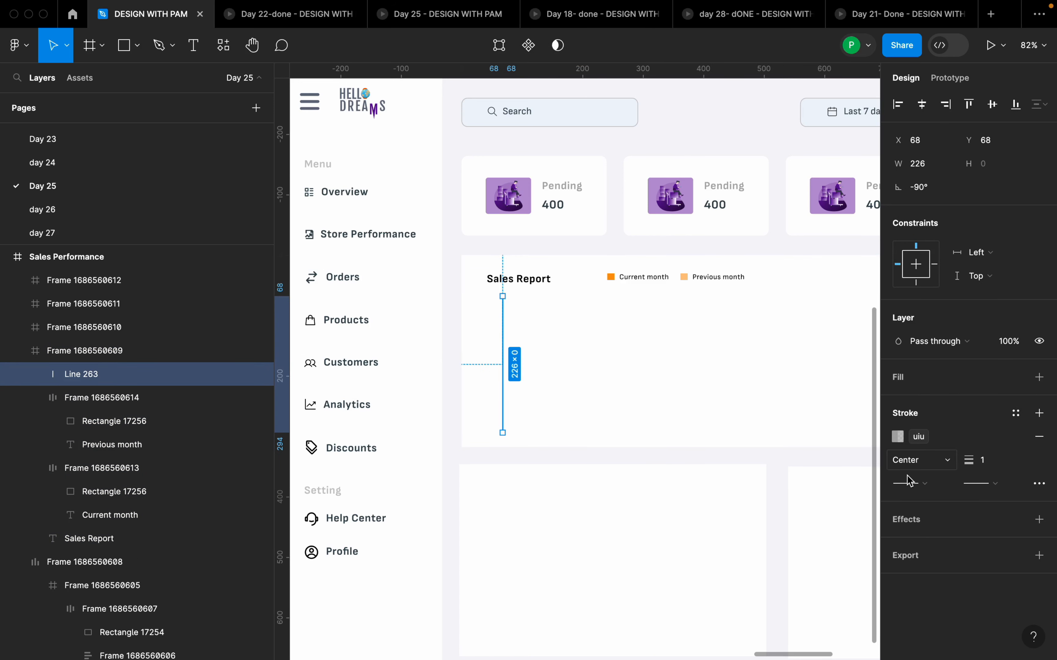
left_click(1015, 437)
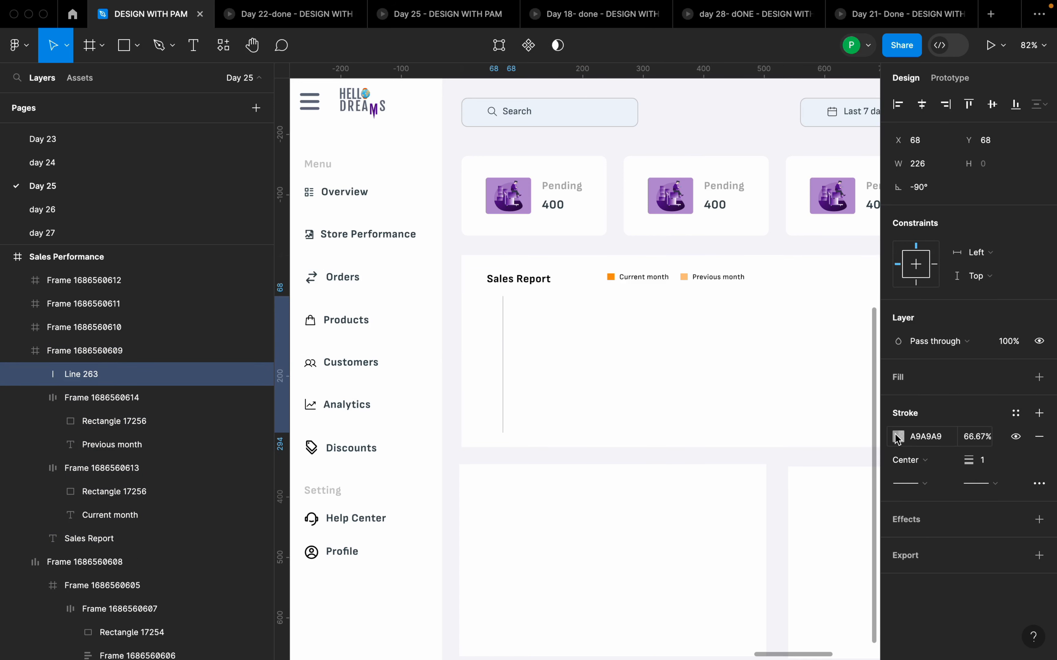
left_click(898, 438)
left_click_drag(828, 499, 818, 500)
left_click(866, 237)
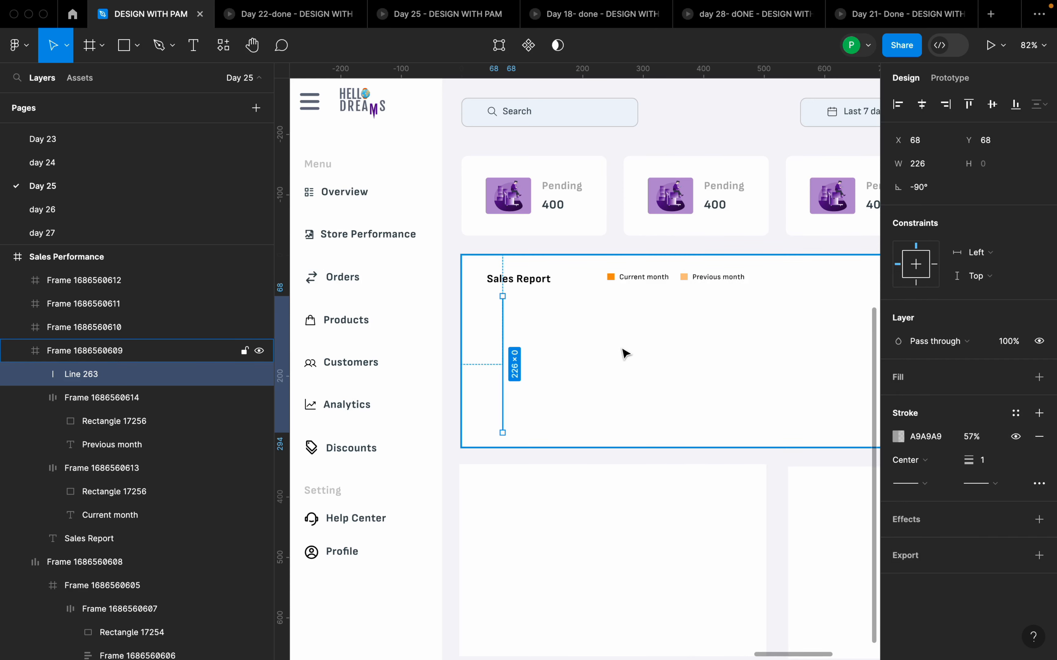
left_click(625, 354)
Step: Duplicate the vertical line twice to its right, placing the last copy at X 127, Y 71
left_click(505, 370)
left_click(507, 373)
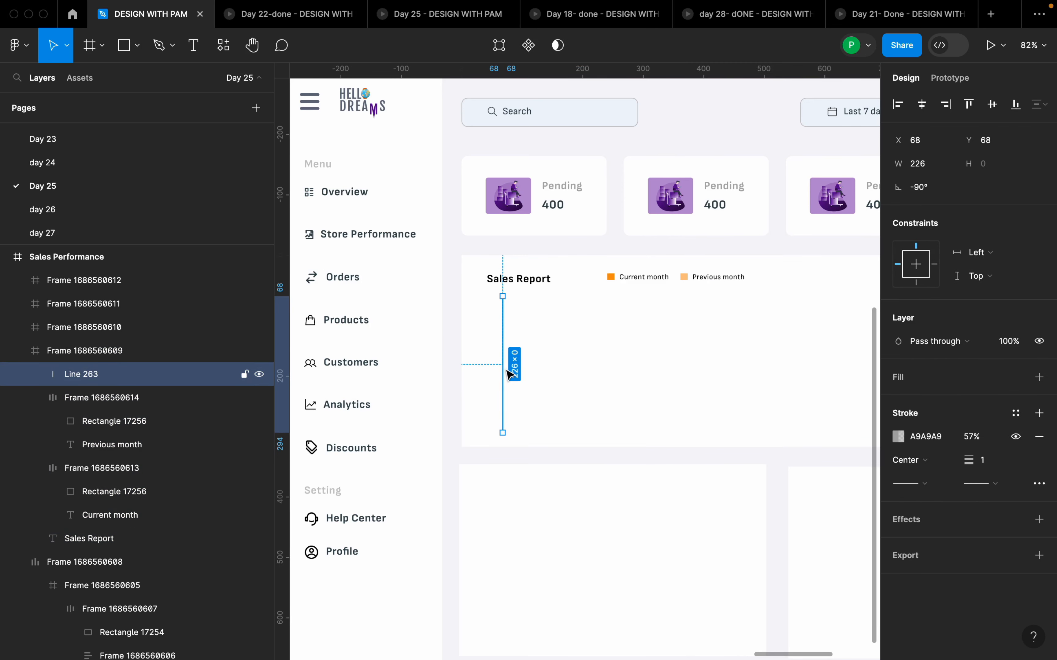
scroll(509, 374, "up", 5)
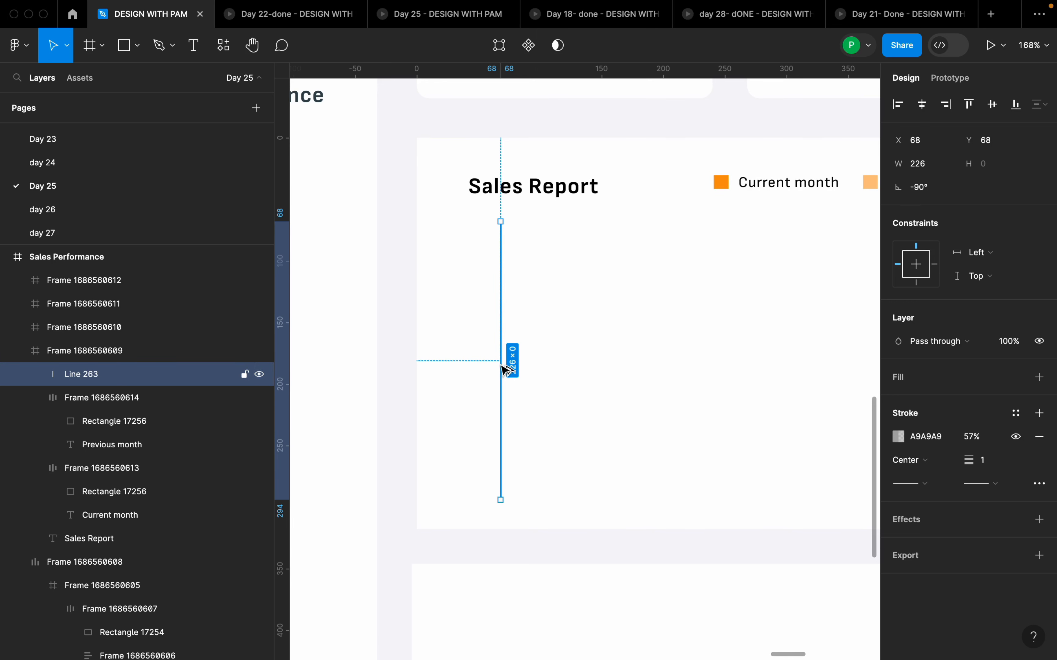
scroll(505, 371, "up", 8)
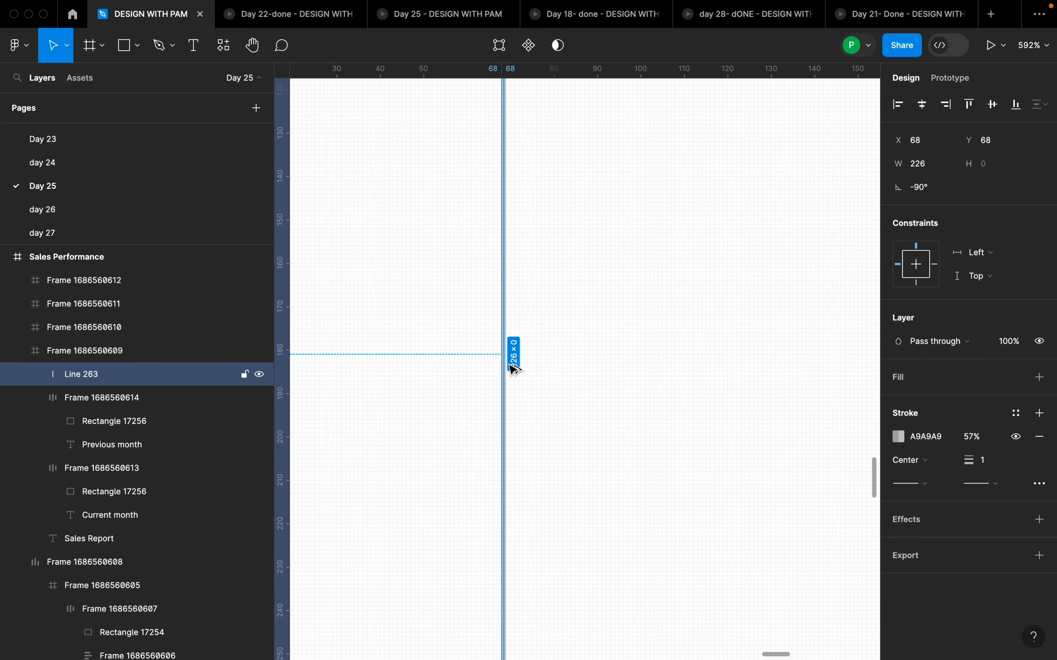
left_click_drag(509, 367, 646, 376)
scroll(608, 378, "down", 8)
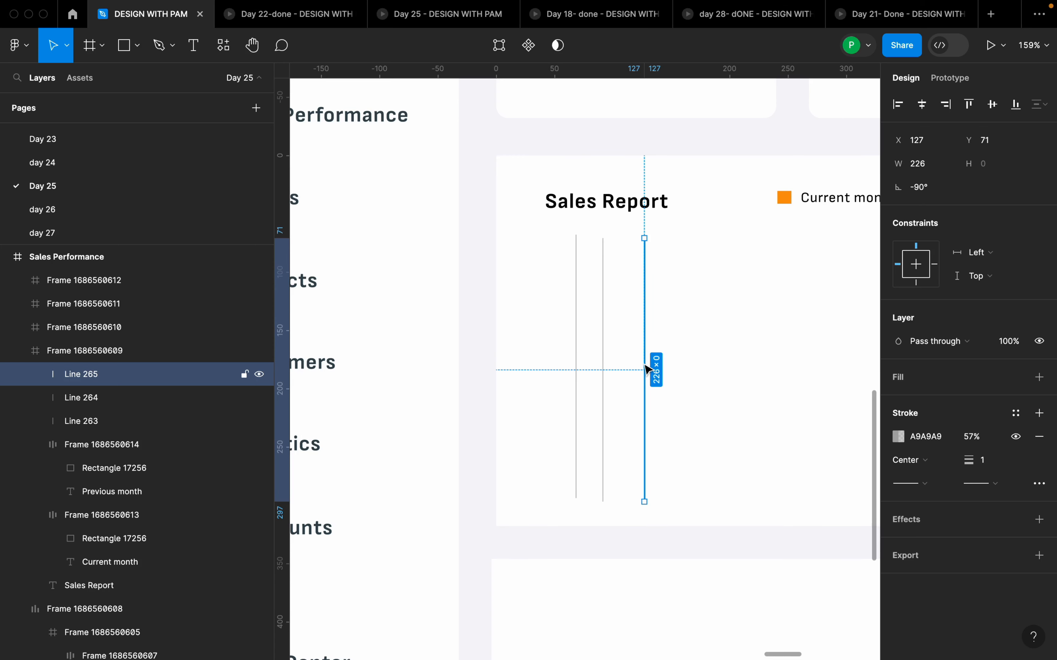
Step: Combine the three vertical lines into one horizontal auto layout
left_click(603, 370, "shift")
left_click(577, 369, "shift")
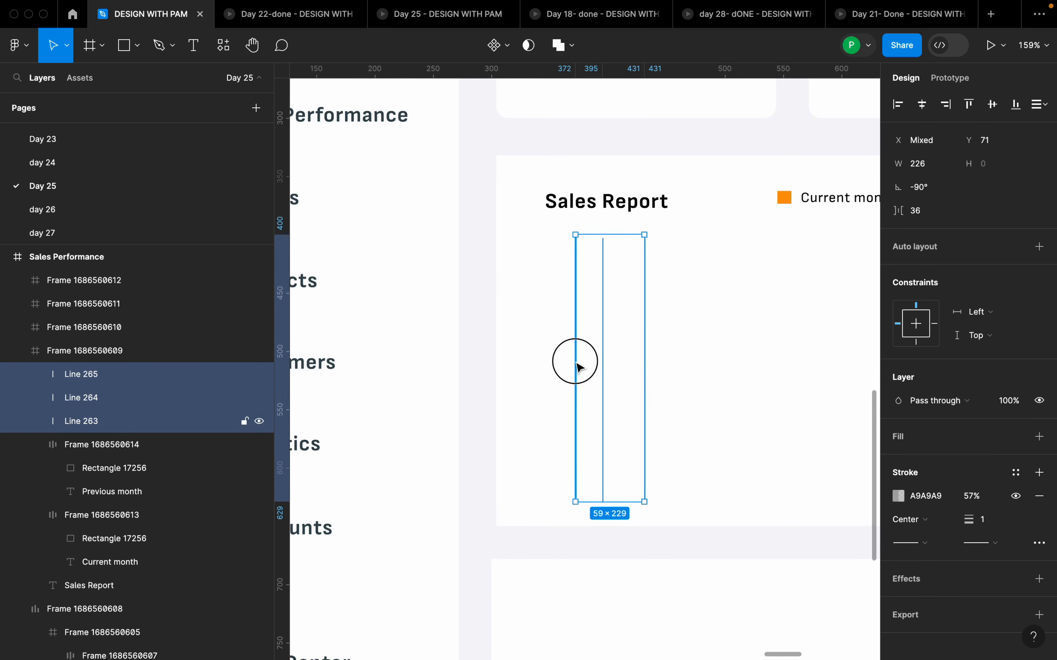
key("shift+a")
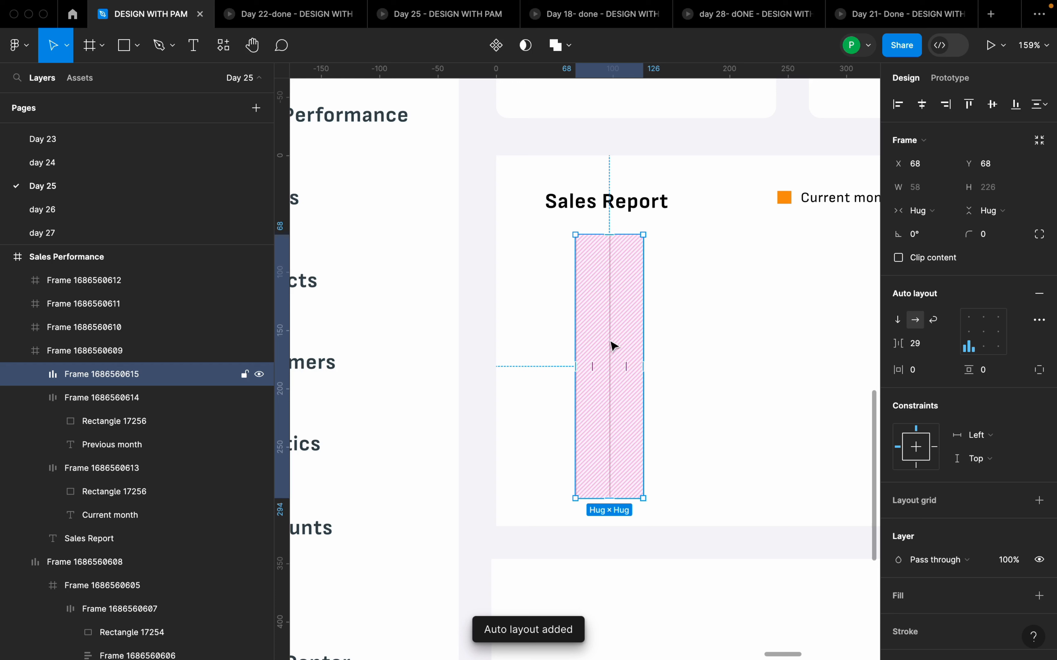
left_click(613, 346)
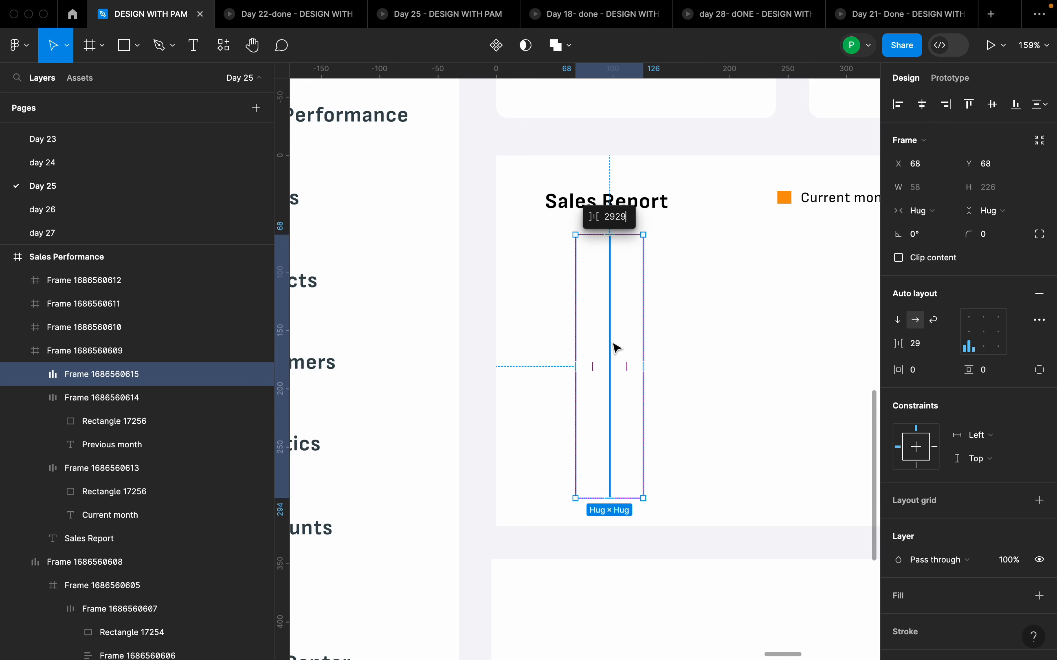
key("Return")
key("ctrl+z")
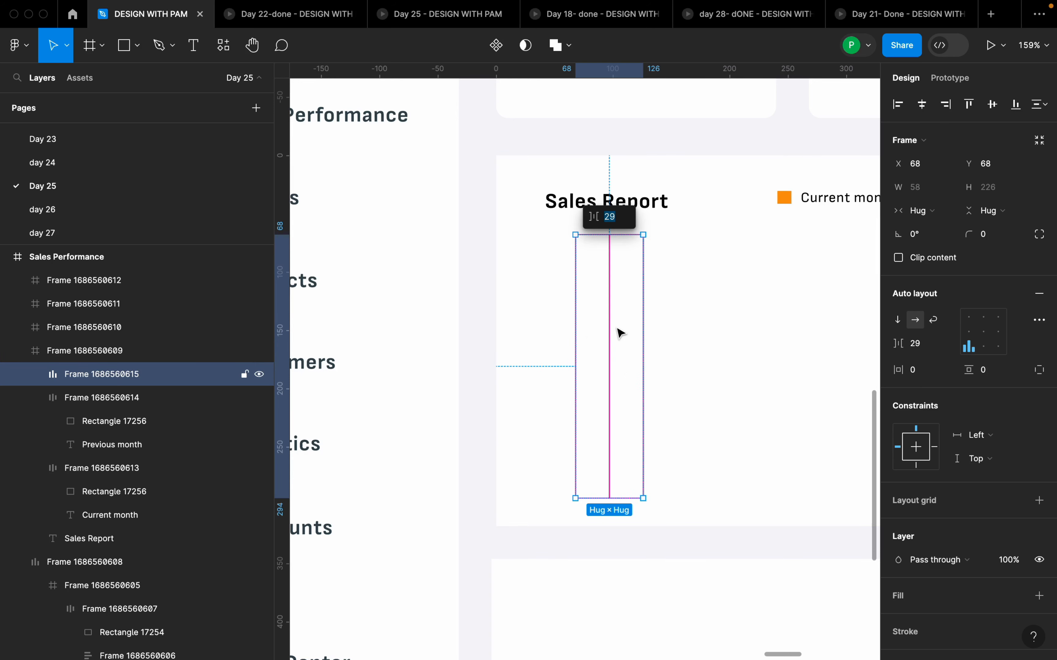
left_click(667, 314)
left_click(647, 322)
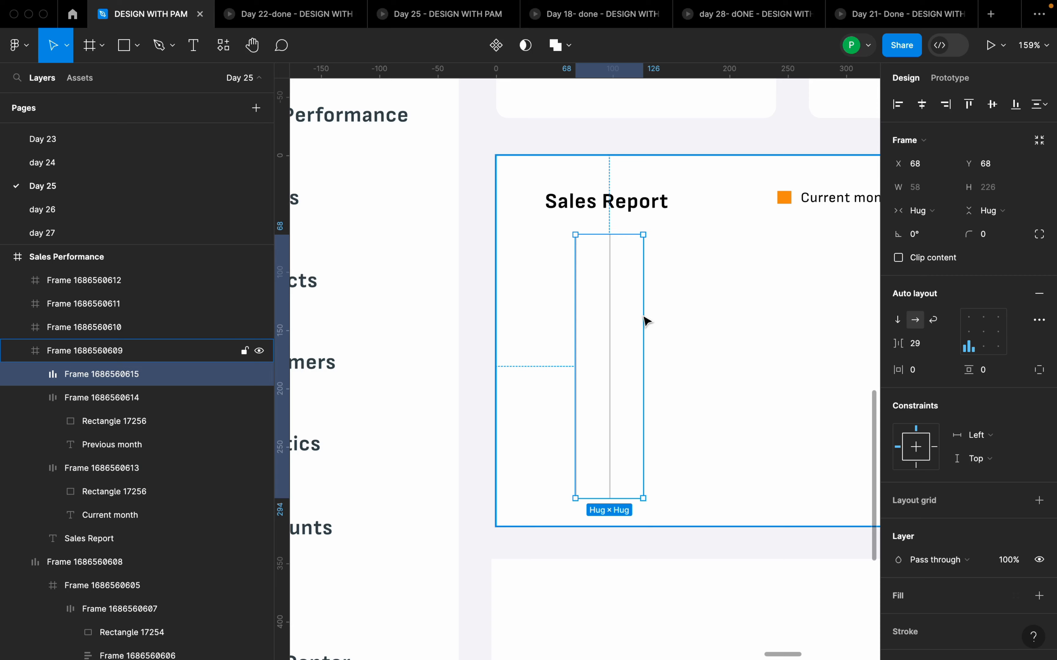
left_click(613, 323)
left_click(667, 311)
Step: Duplicate the last vertical line in the Sales Report auto layout seven times to make ten evenly spaced grid lines
scroll(667, 311, "up", 5)
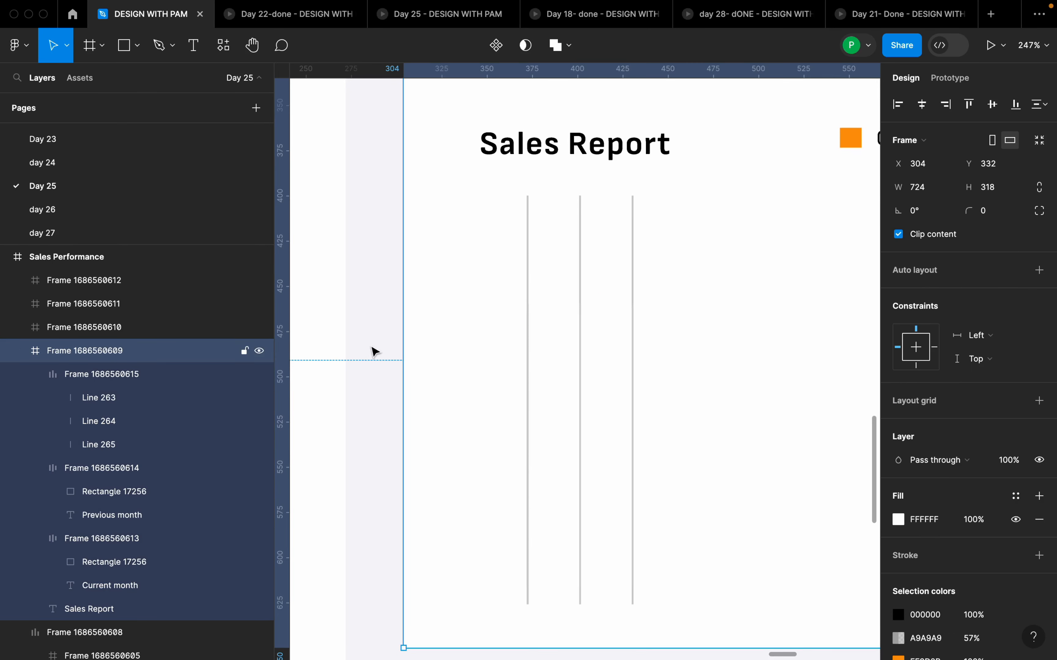
left_click(155, 444)
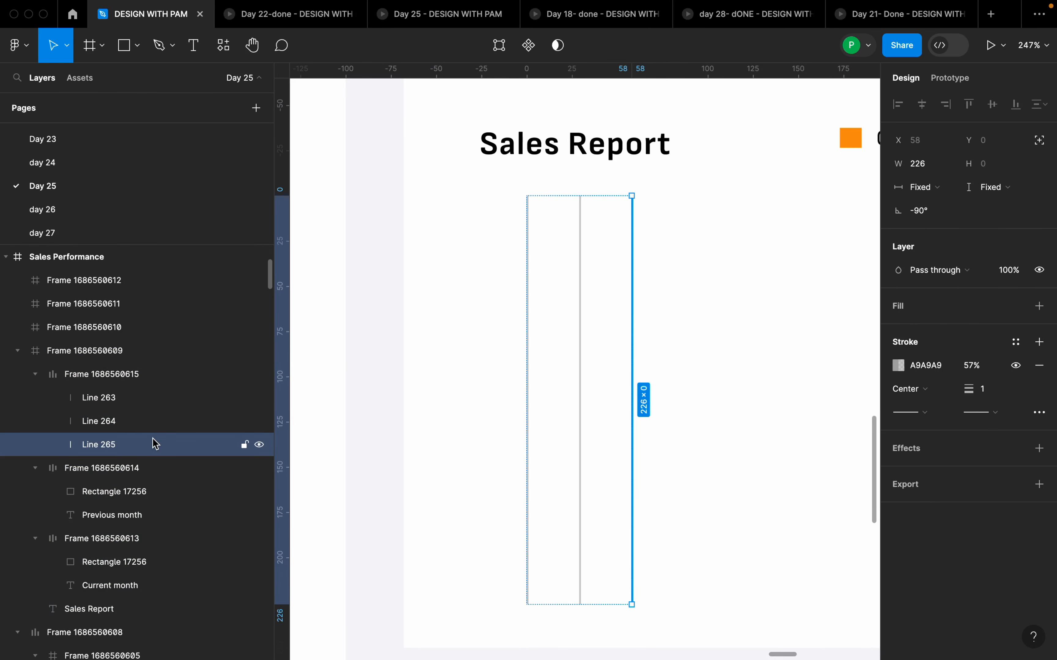
key("ctrl+d")
key("ctrl+d")
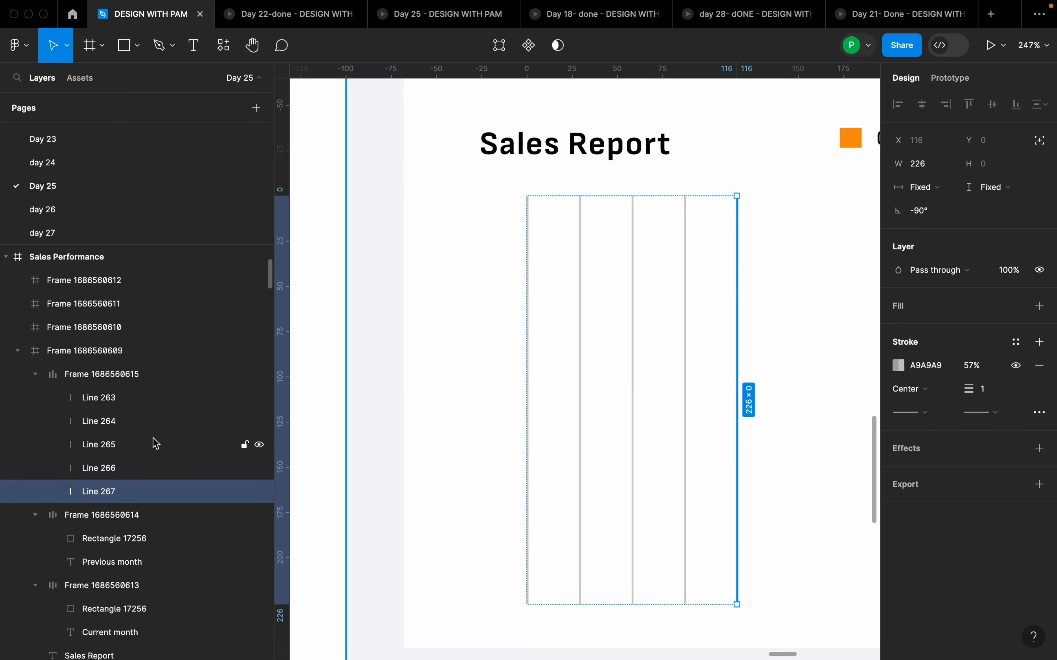
key("ctrl+d")
key("ctrl+d")
key("ctrl+d")
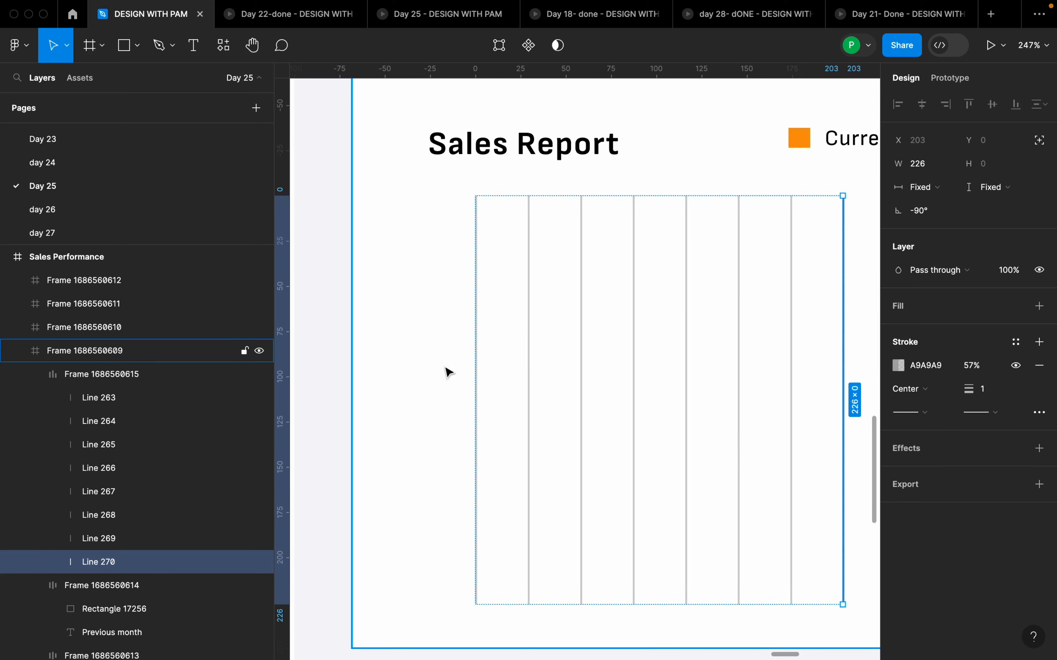
scroll(448, 372, "down", 5)
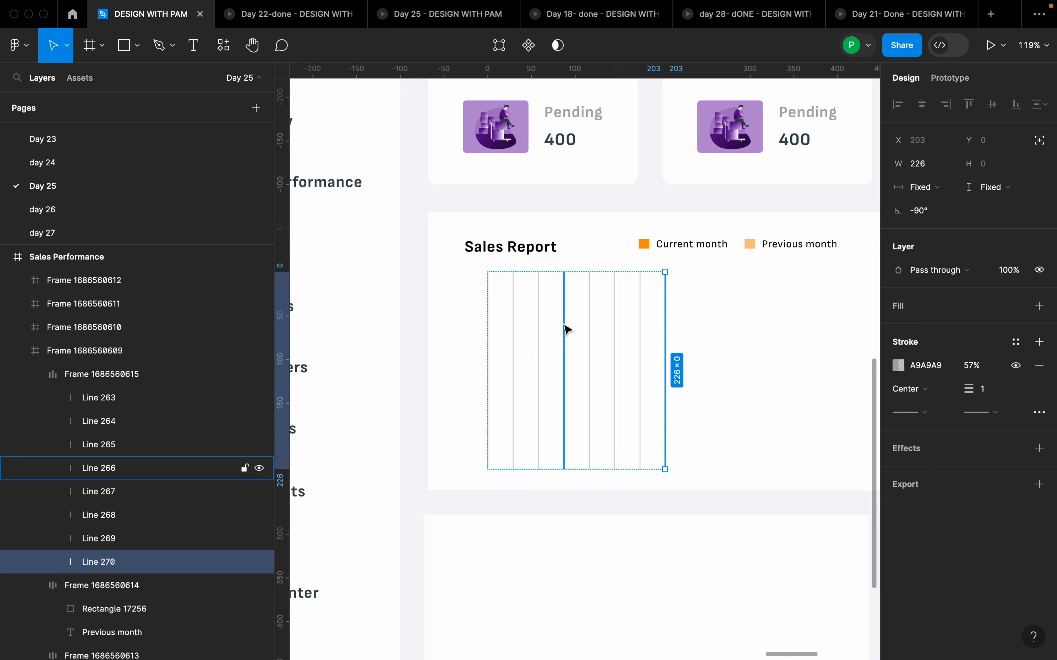
key("ctrl+d")
key("ctrl+d")
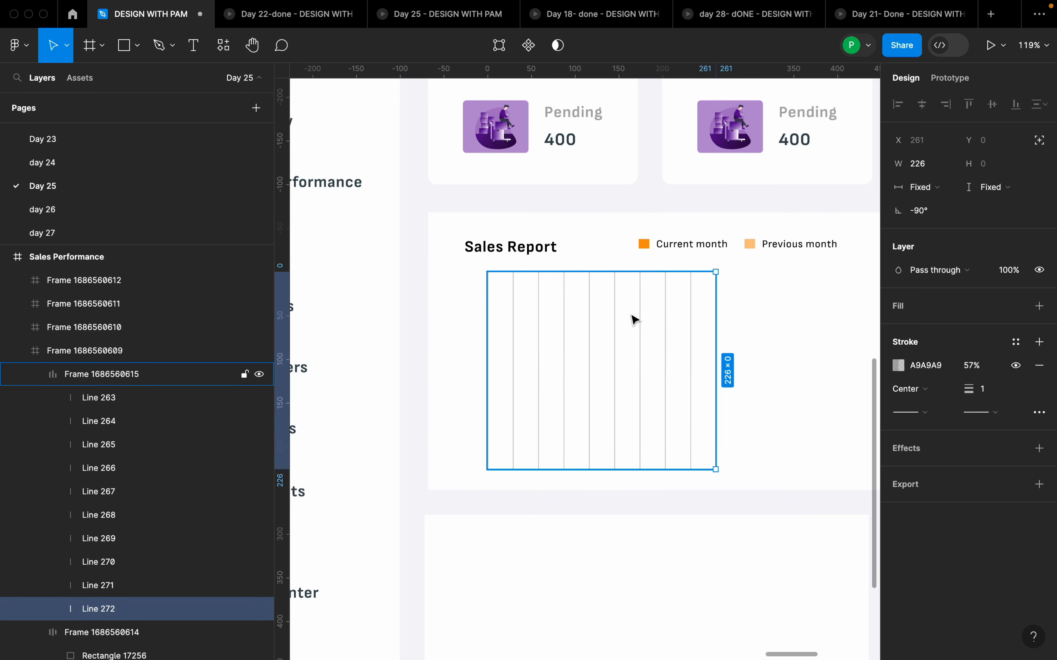
Step: Set the horizontal gap between the vertical grid lines in the Sales Report auto layout to 62
left_click(656, 354)
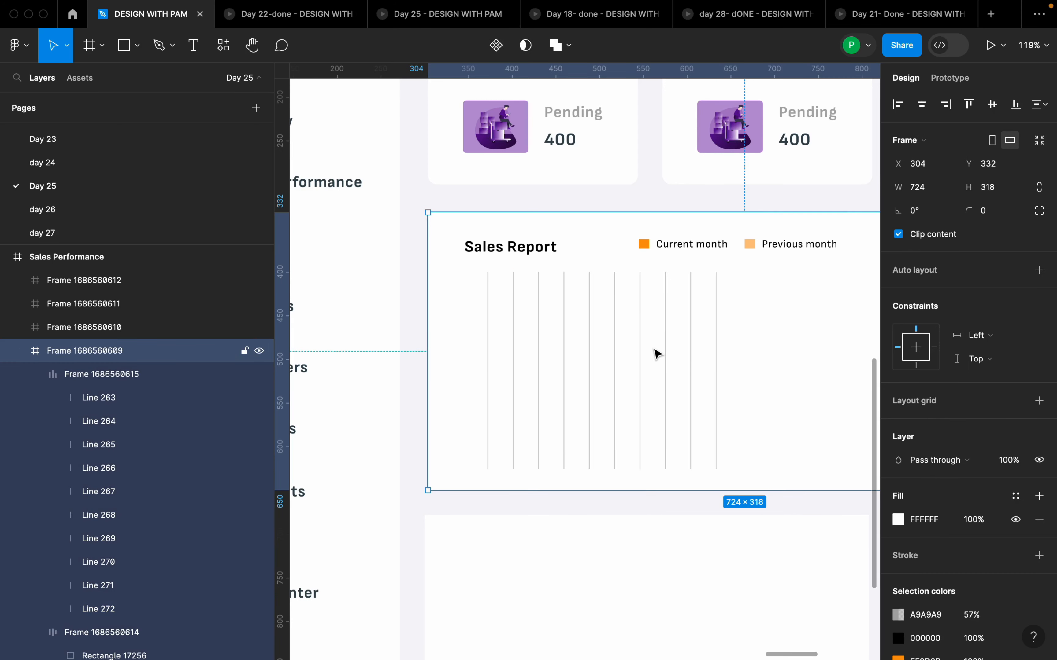
double_click(656, 354)
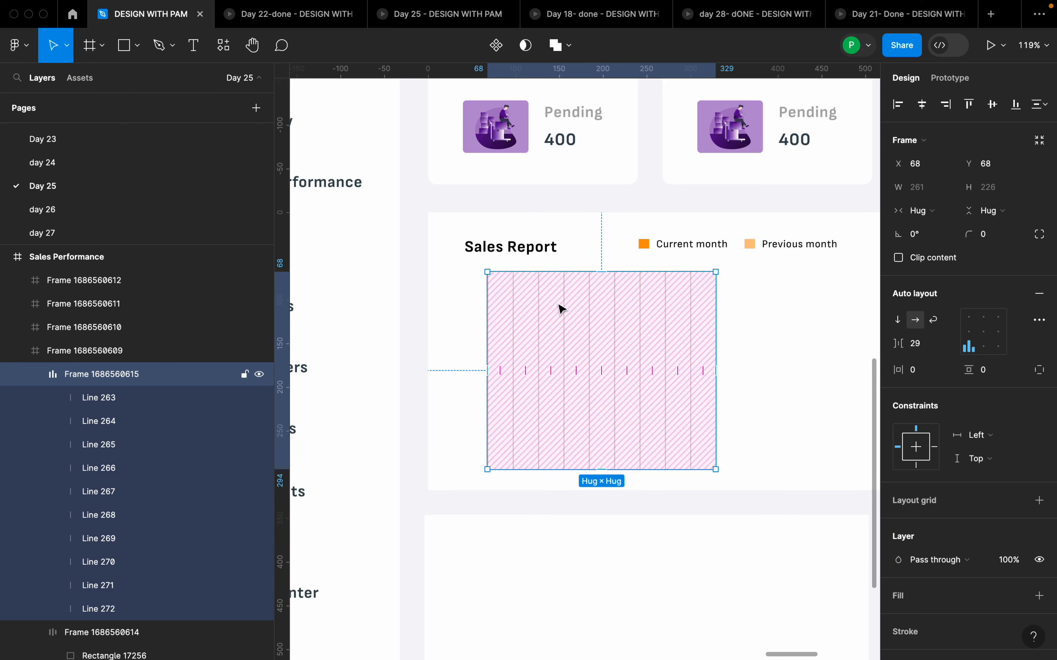
left_click(924, 347)
type("6")
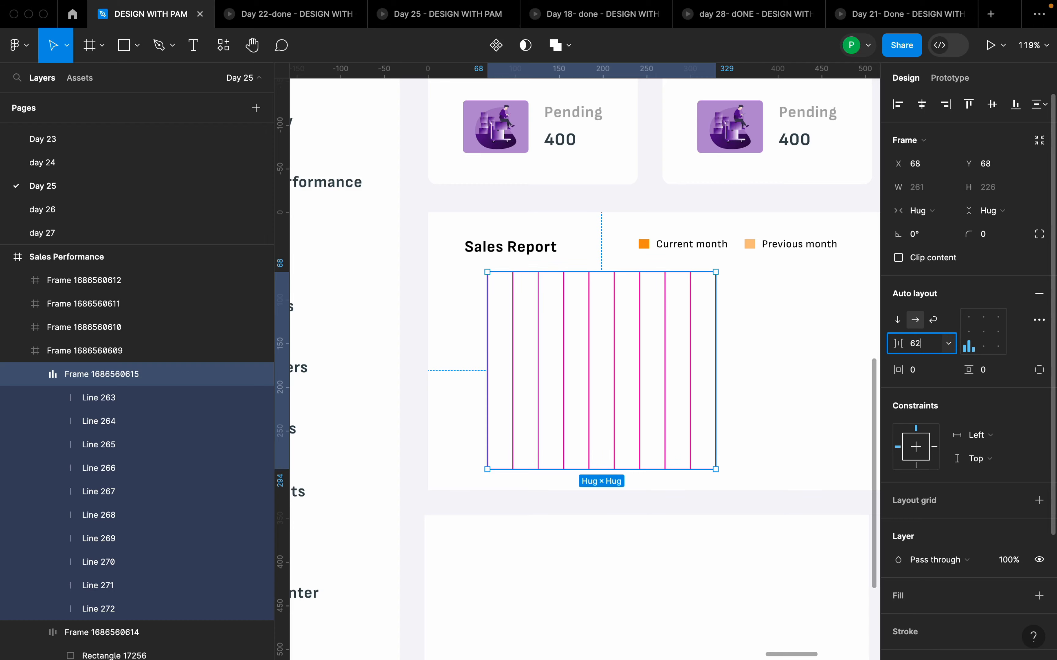
key("Return")
scroll(436, 314, "down", 5)
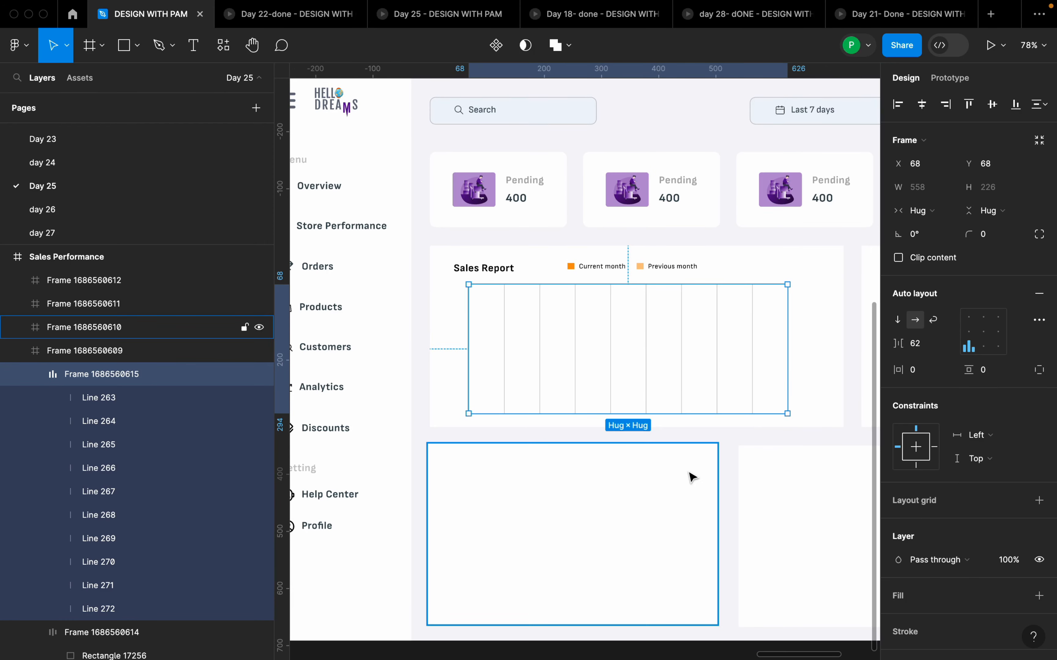
left_click(681, 468)
Step: Add a text label "100" beside the top of the first grid line and a copy reading "95" below it at X 31, Y 106
scroll(439, 318, "up", 5)
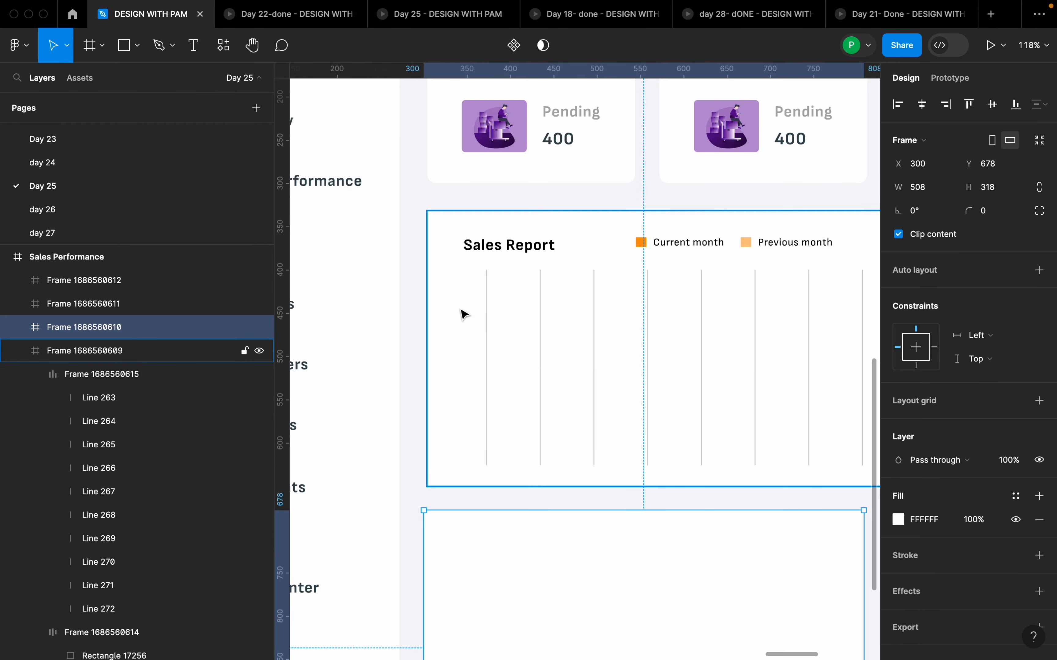
key("t")
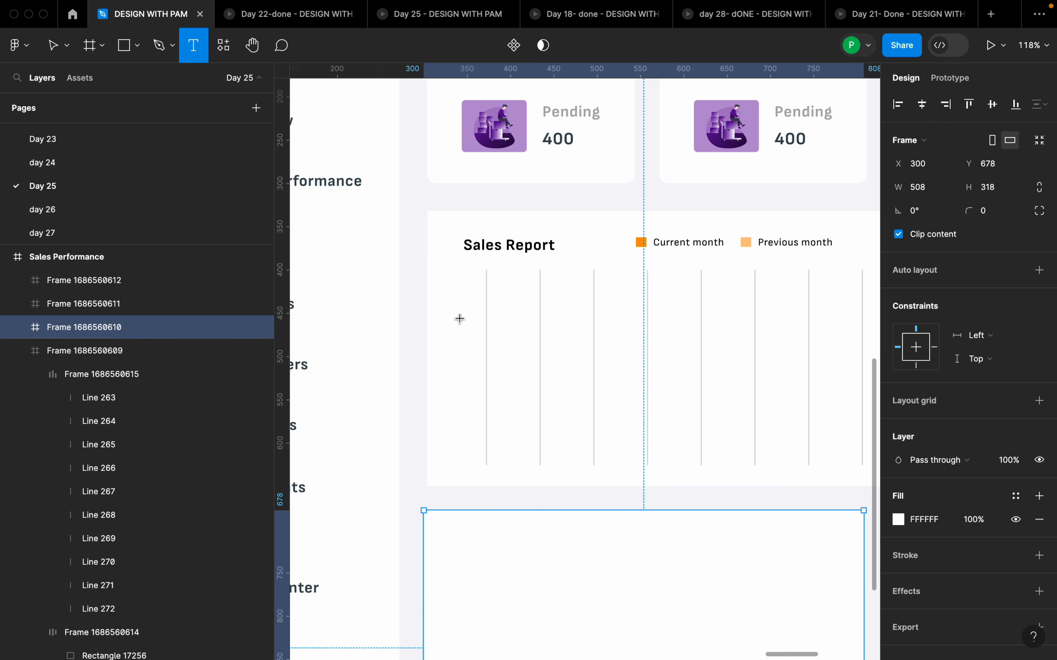
left_click(458, 321)
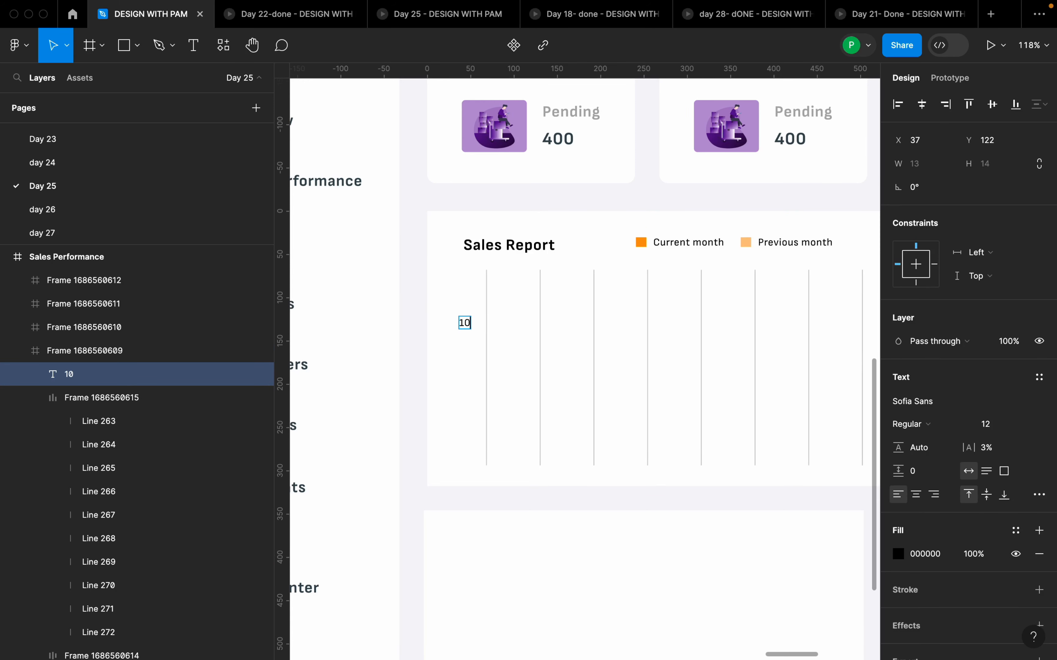
key("Escape")
mouse_move(467, 323)
left_mouse_down()
mouse_move(468, 279)
mouse_move(463, 310)
left_mouse_up()
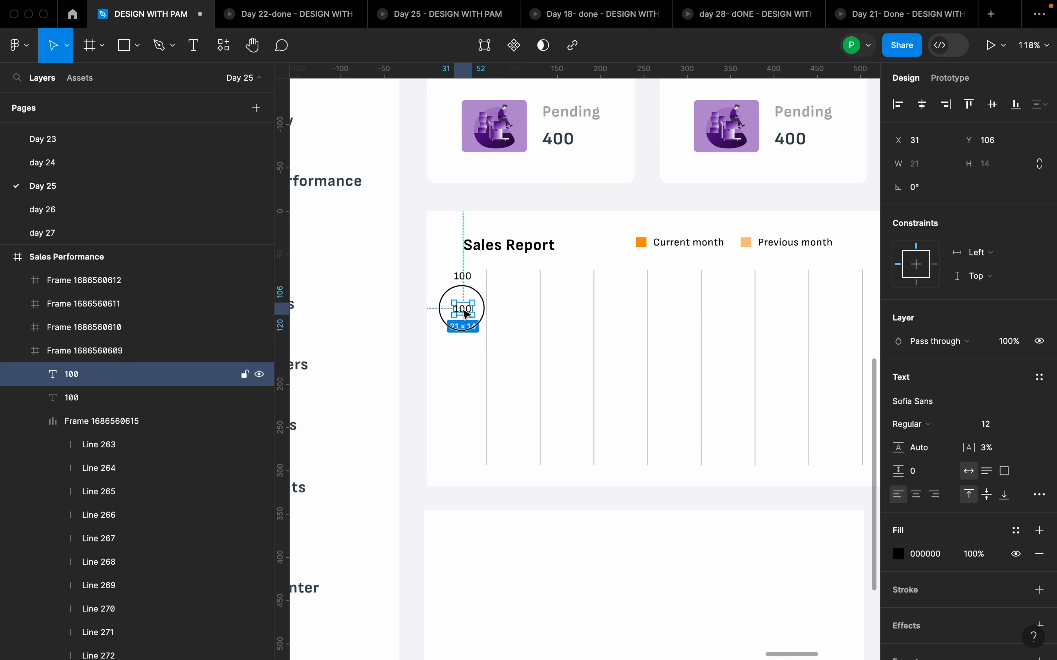
double_click(464, 310)
type("95")
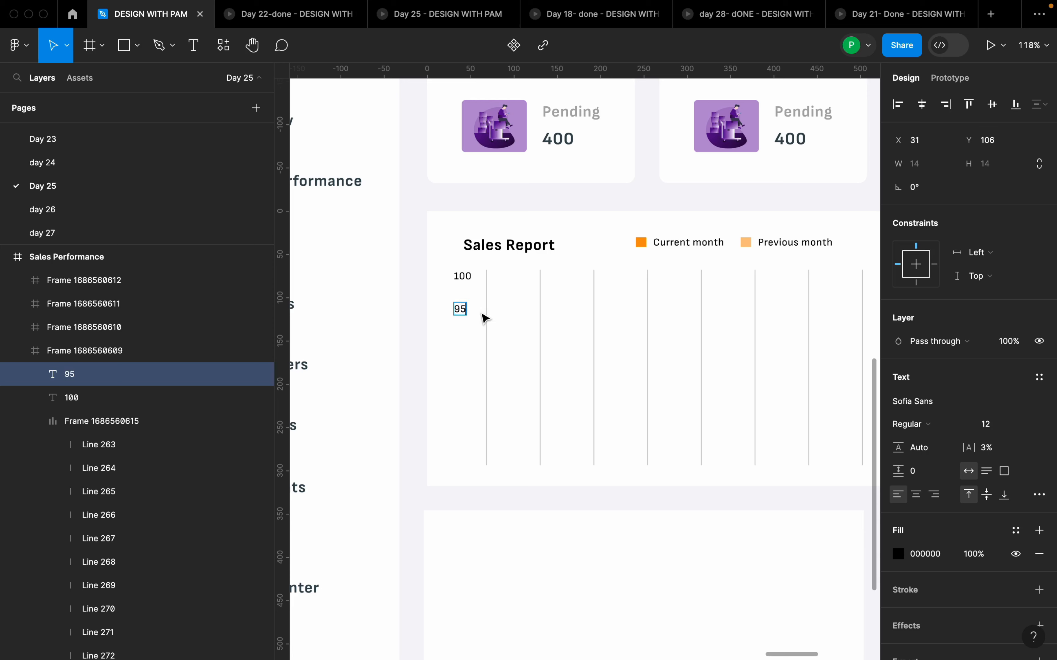
key("Escape")
Step: Apply the "Non black" colour to the fill of the 100 and 95 axis labels
left_click(464, 276, "shift")
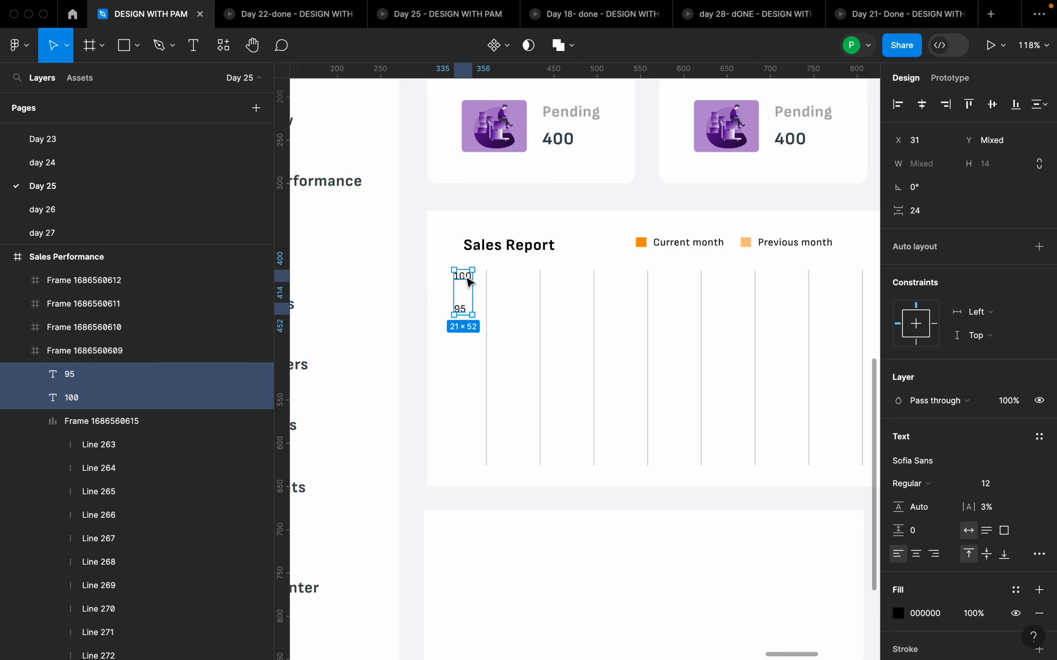
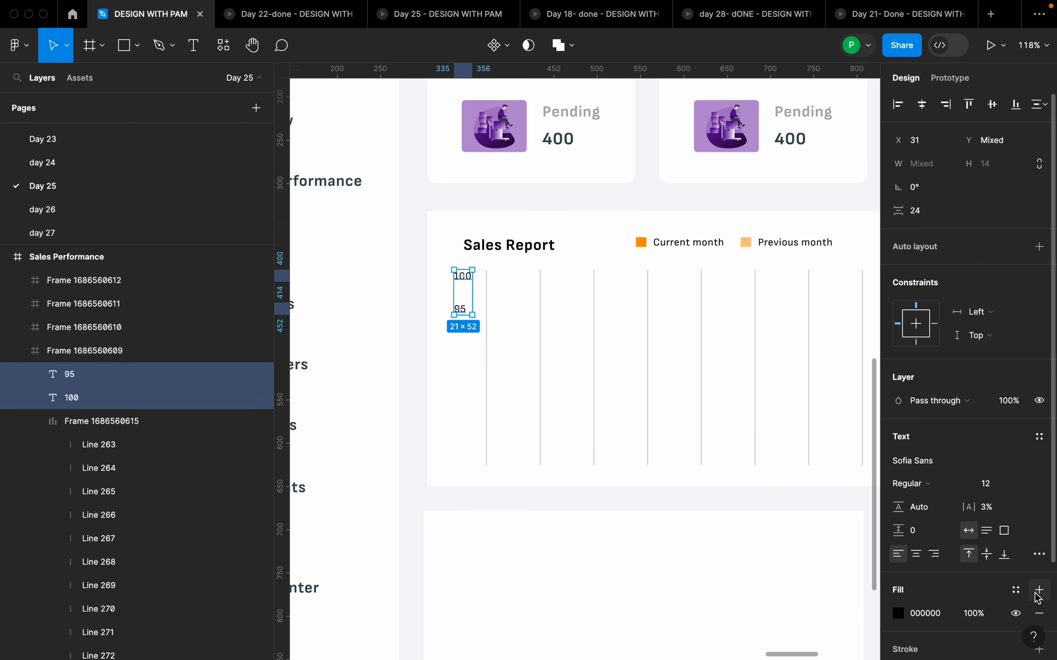
left_click(1016, 590)
left_click(760, 448)
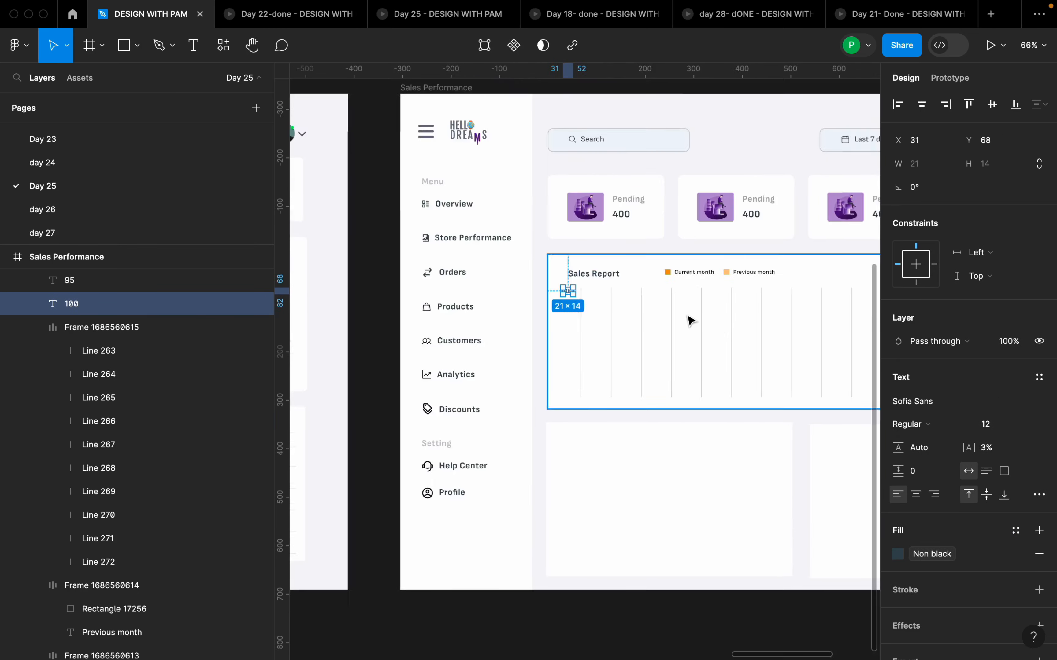
Step: Apply the "uiu" colour to the fill of the 100 and 95 axis labels
scroll(687, 316, "up", 5)
left_click(474, 307, "shift")
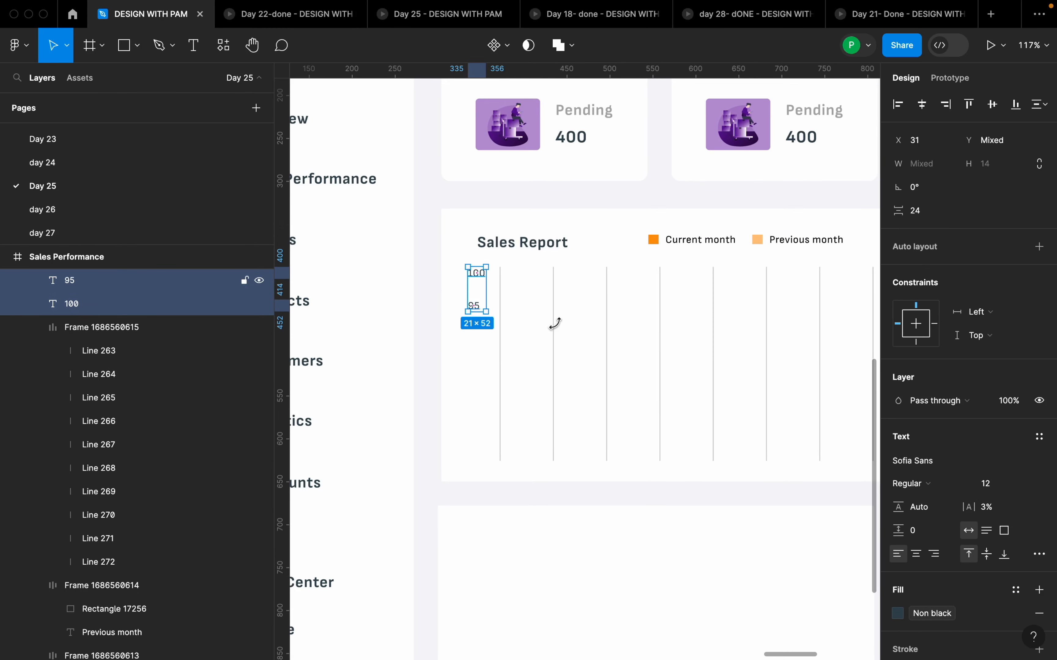
scroll(1013, 590, "down", 3)
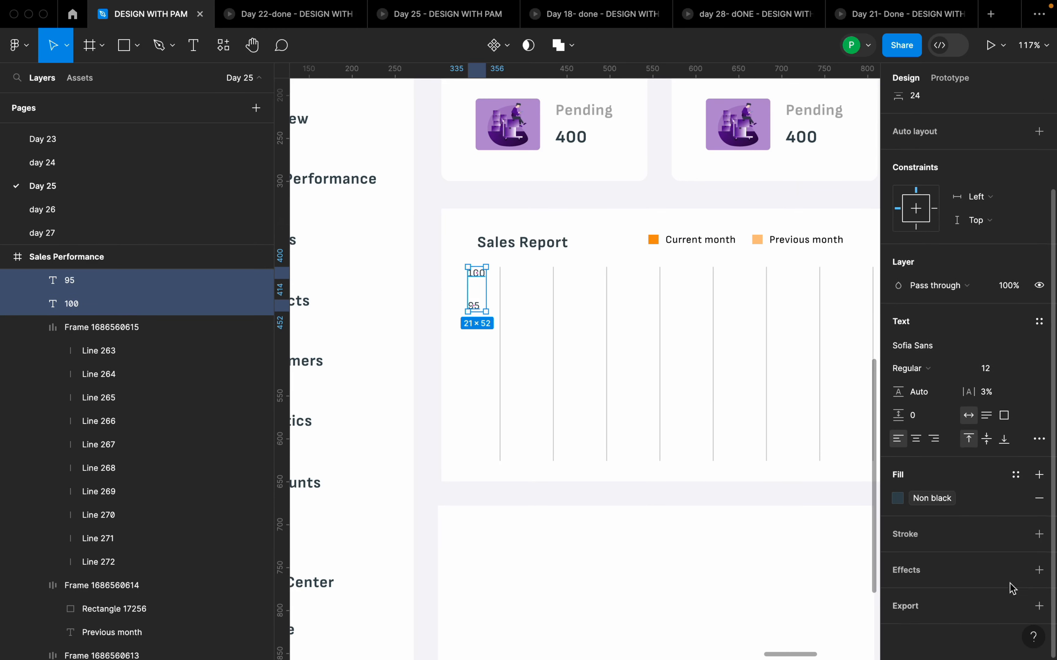
left_click(1016, 475)
left_click(773, 516)
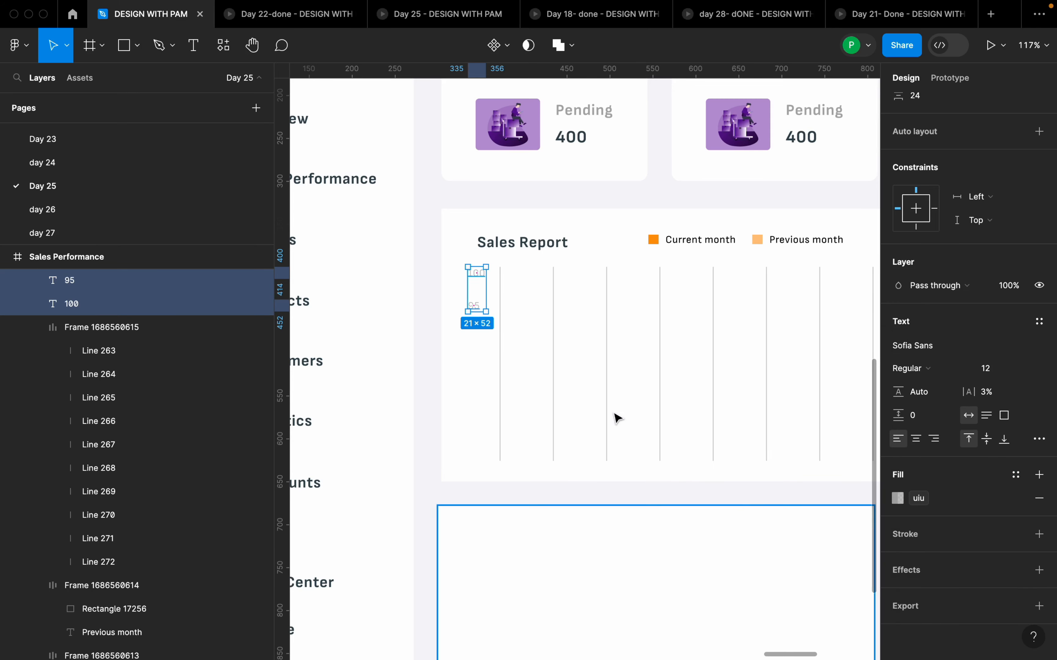
Step: Detach the shared colour from the 100 and 95 axis labels and raise their A9A9A9 fill opacity to 100%
left_click(509, 358)
left_click(473, 305)
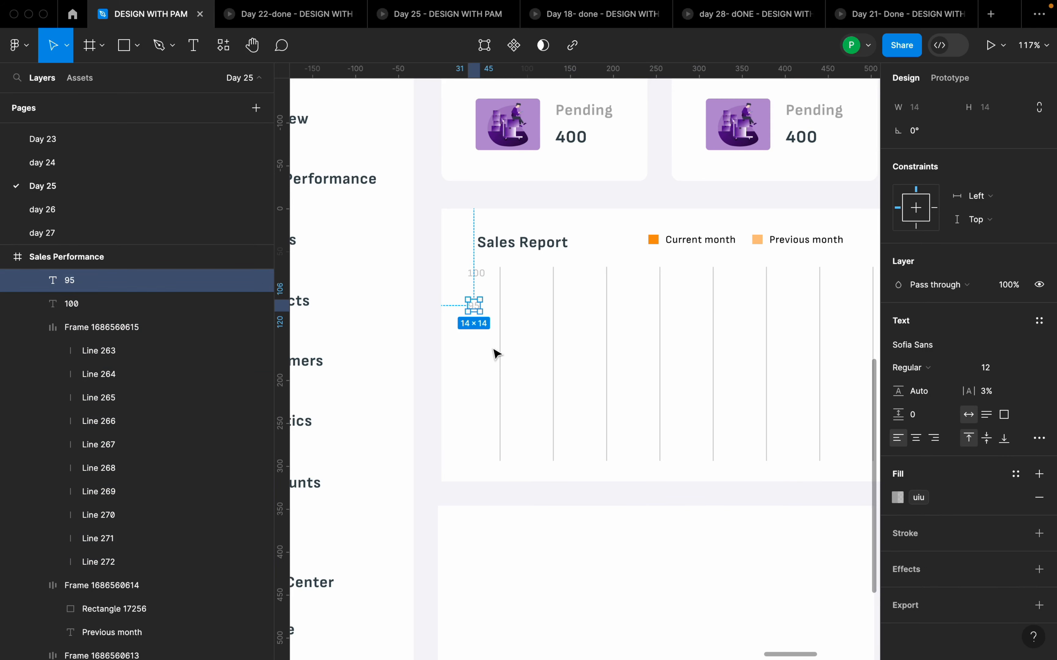
left_click(477, 274, "shift")
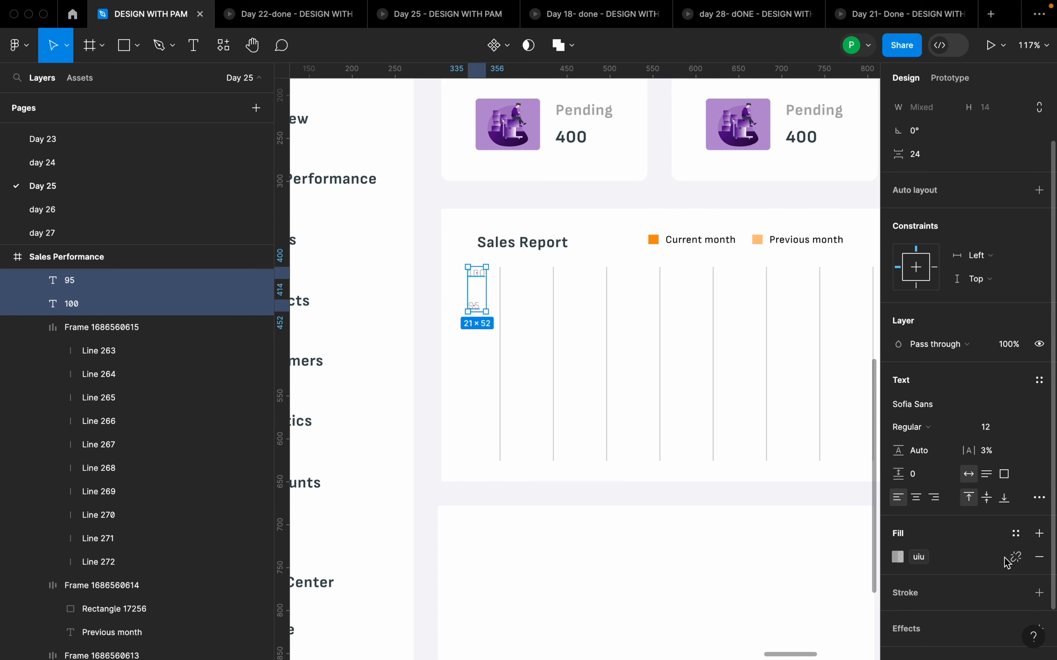
left_click(1012, 560)
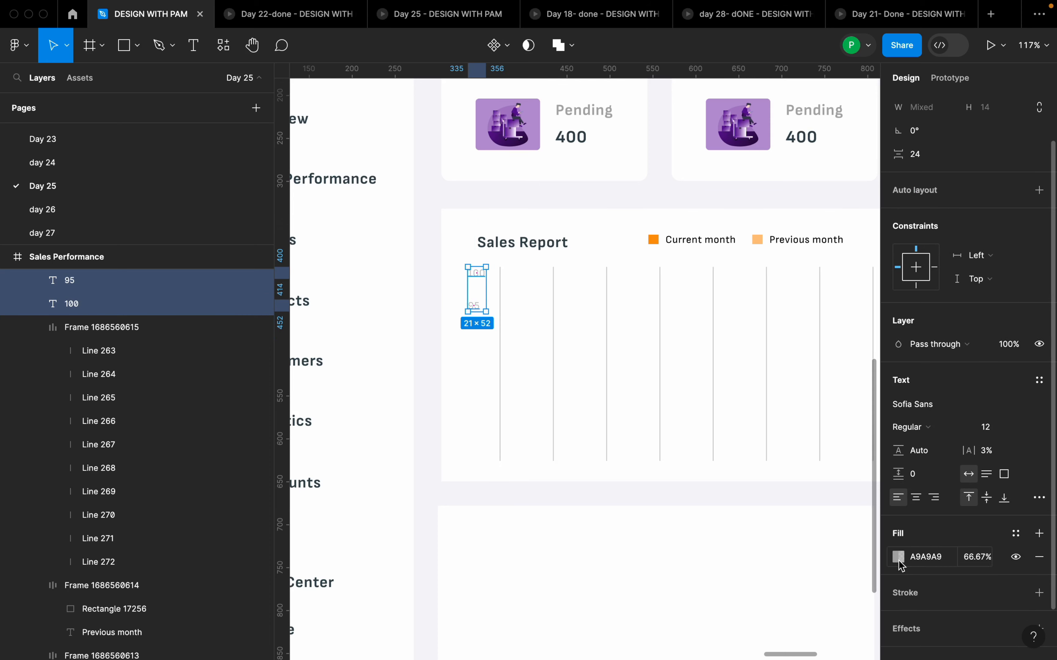
left_click(899, 558)
left_click_drag(828, 498, 892, 495)
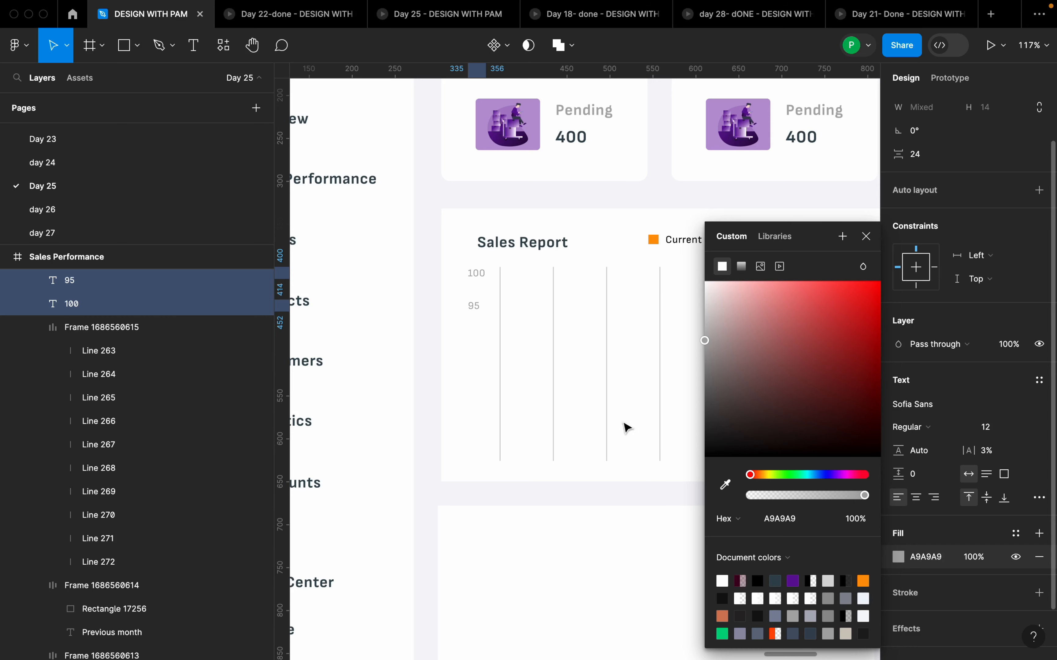
Step: Combine the 100 and 95 axis labels into one vertical auto layout
left_click(484, 377)
scroll(494, 340, "up", 5)
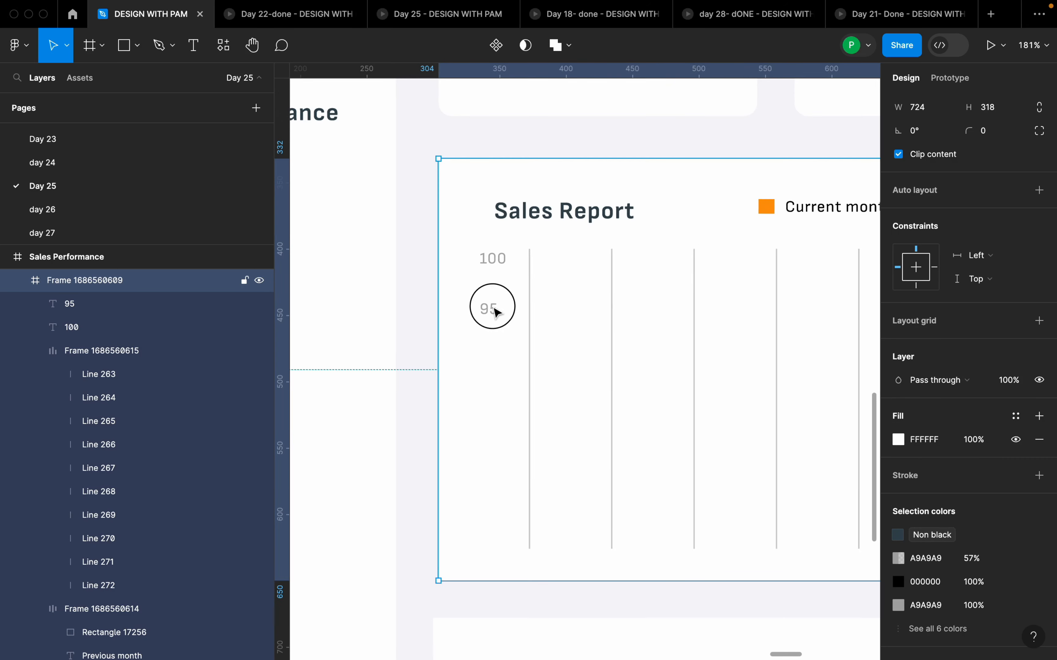
double_click(495, 312)
left_click(497, 272, "shift")
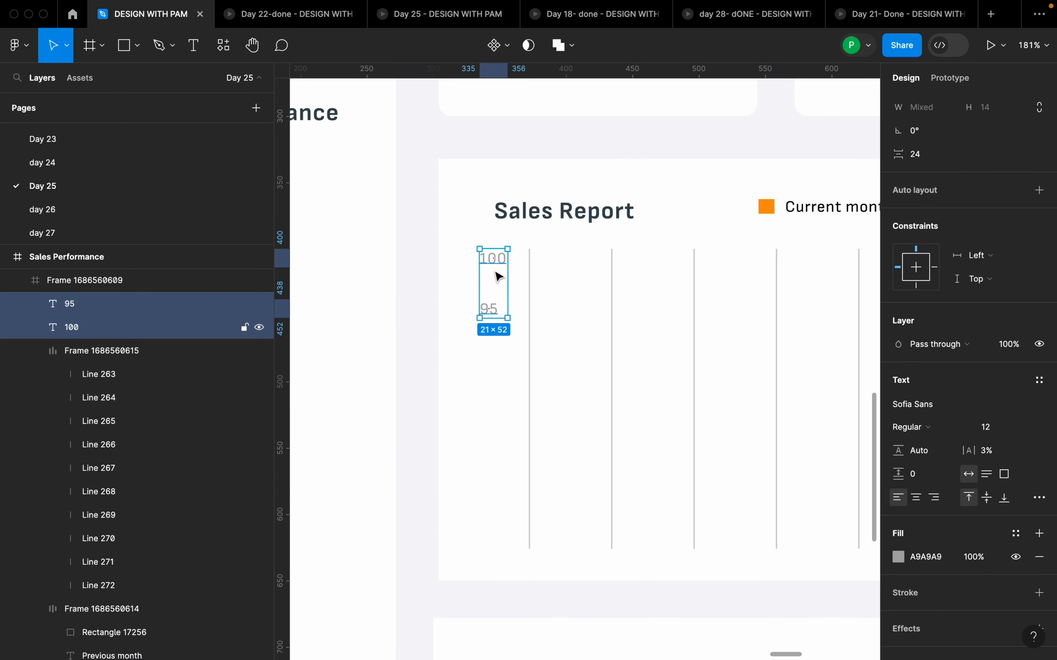
key("shift+a")
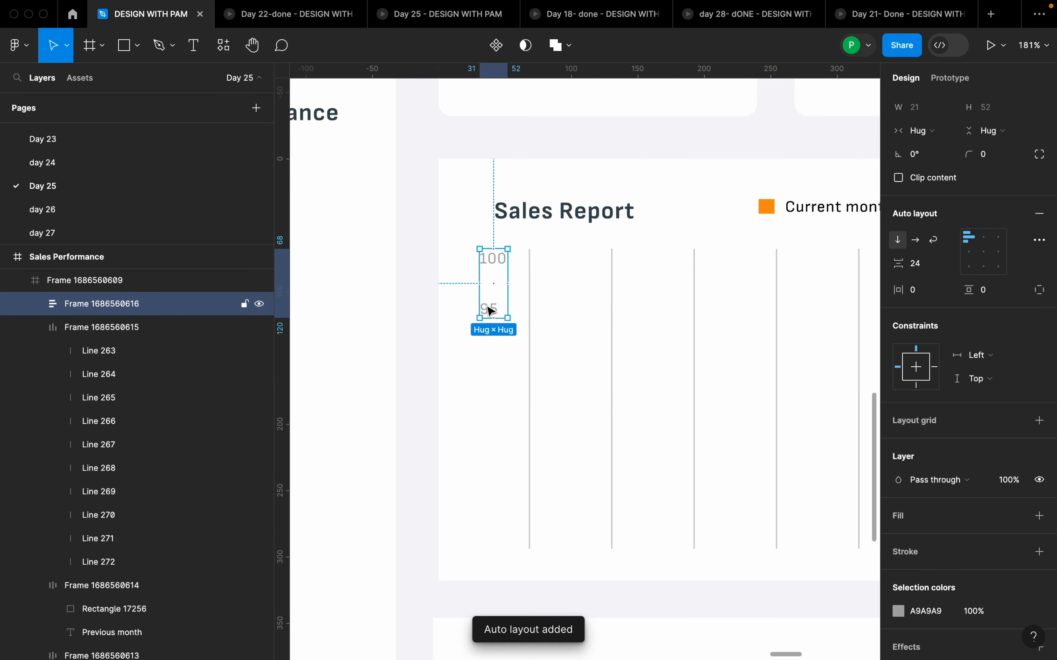
Step: Duplicate the 95 label four times inside the vertical axis auto layout
double_click(489, 311)
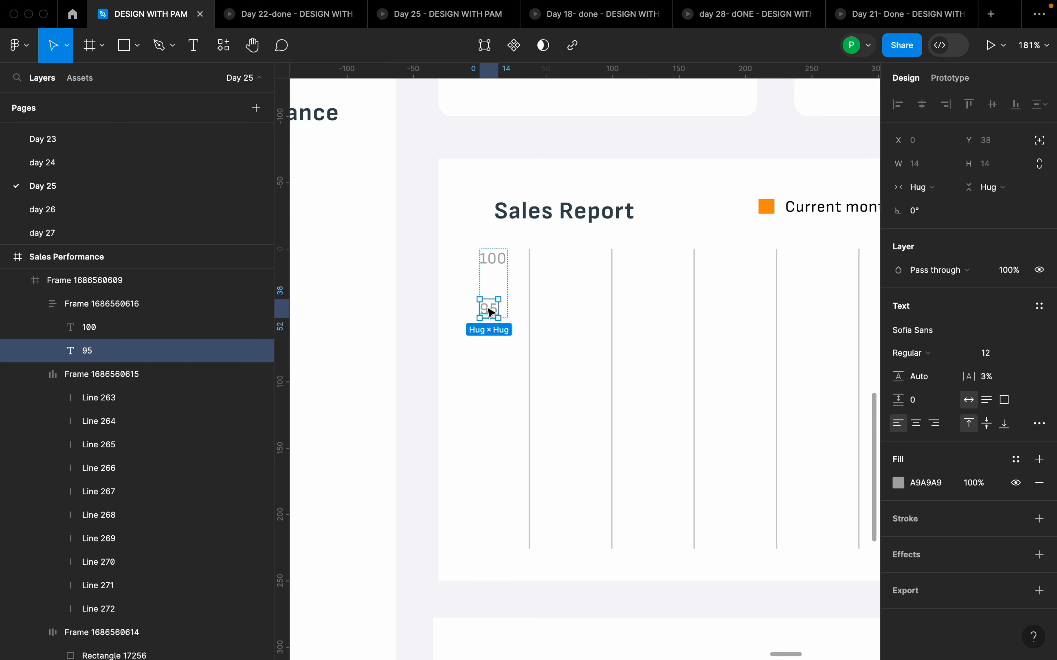
key("super+d")
key("super+d")
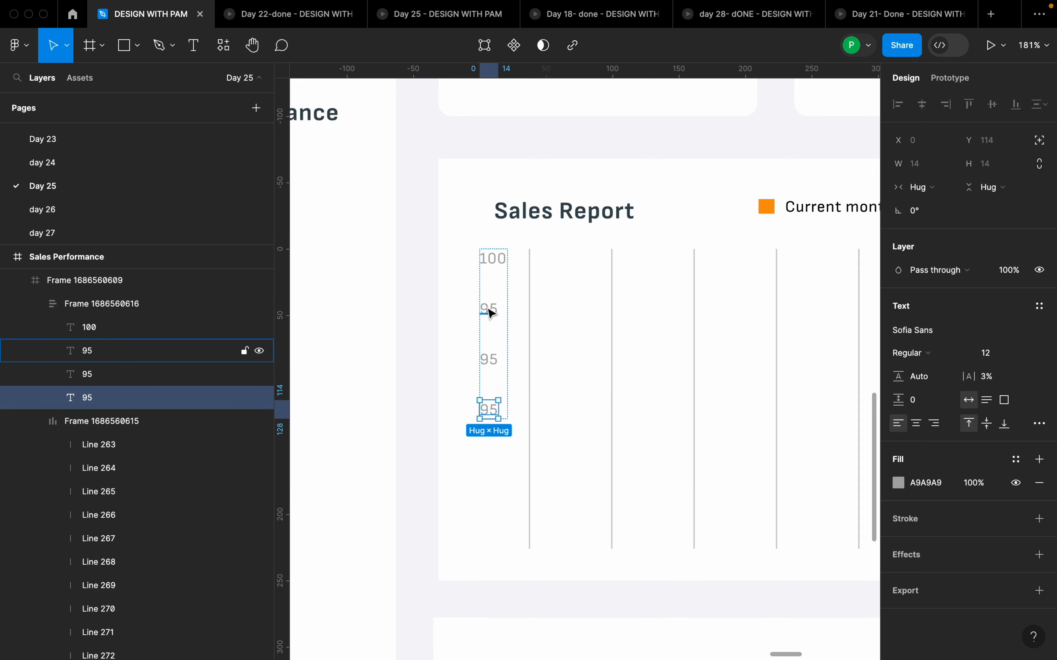
key("super+d")
key("super+d")
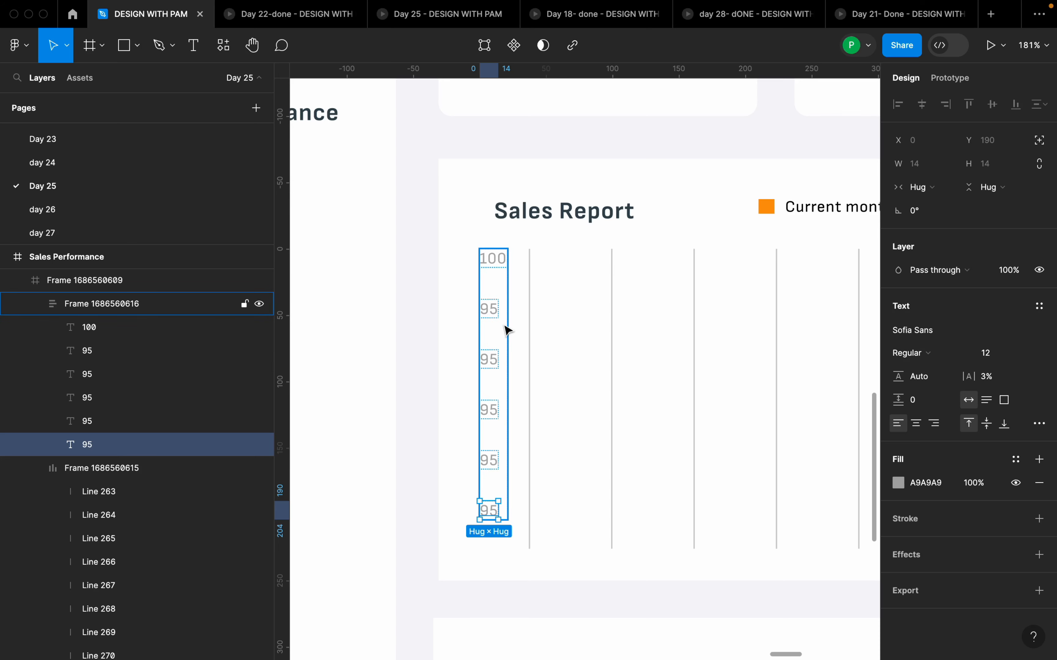
Step: Set the vertical gap between the axis labels to 18 and compare the column with the reference Sales Report chart
left_click(502, 337)
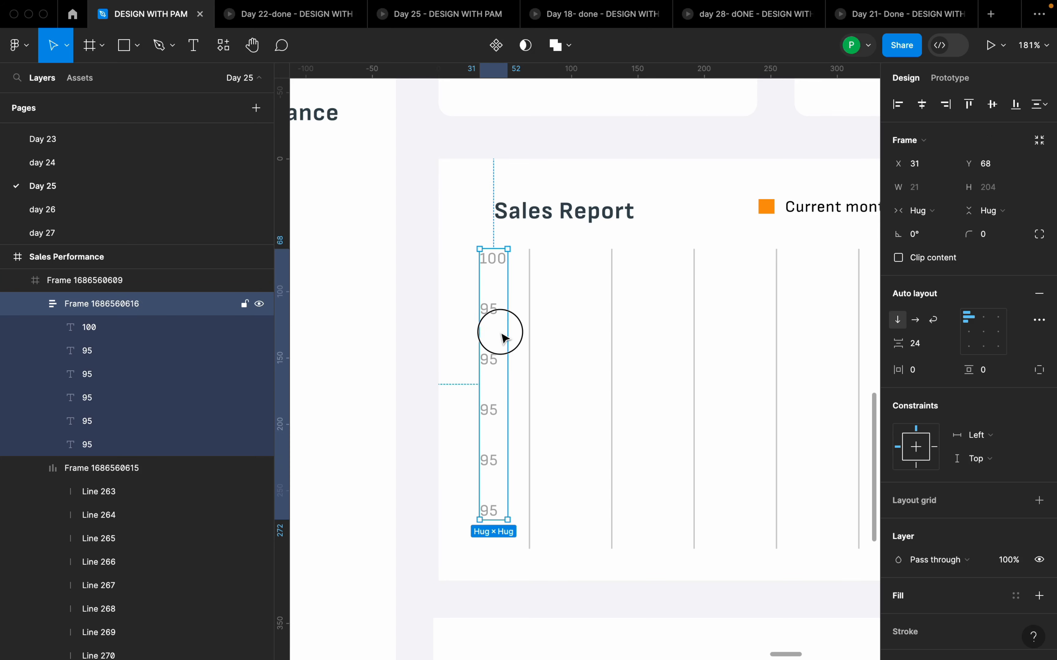
left_click(928, 352)
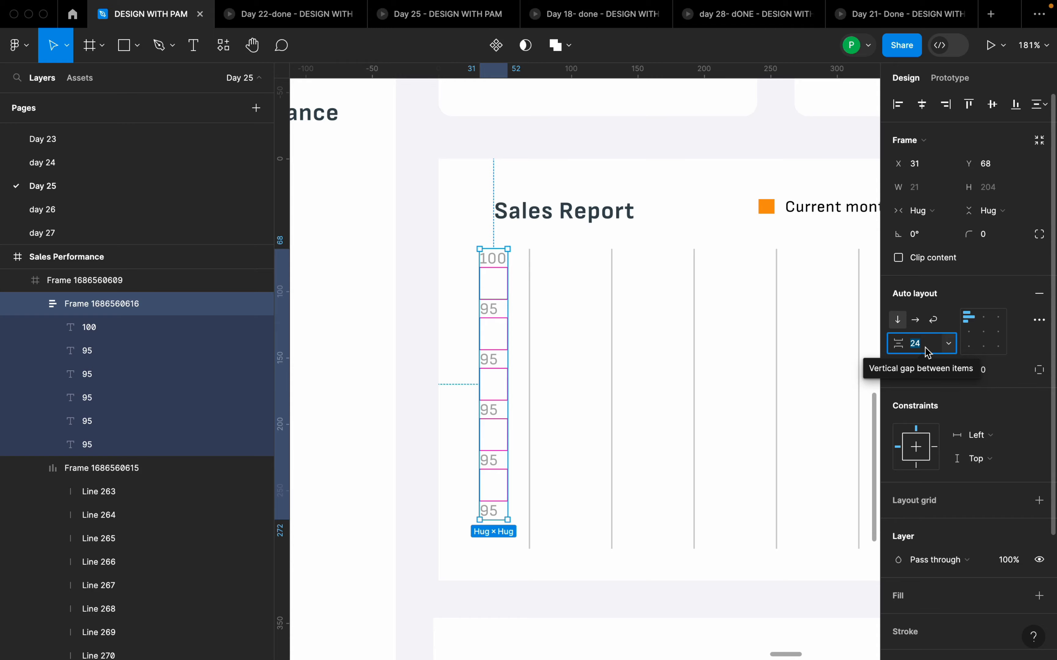
type("18")
key("Return")
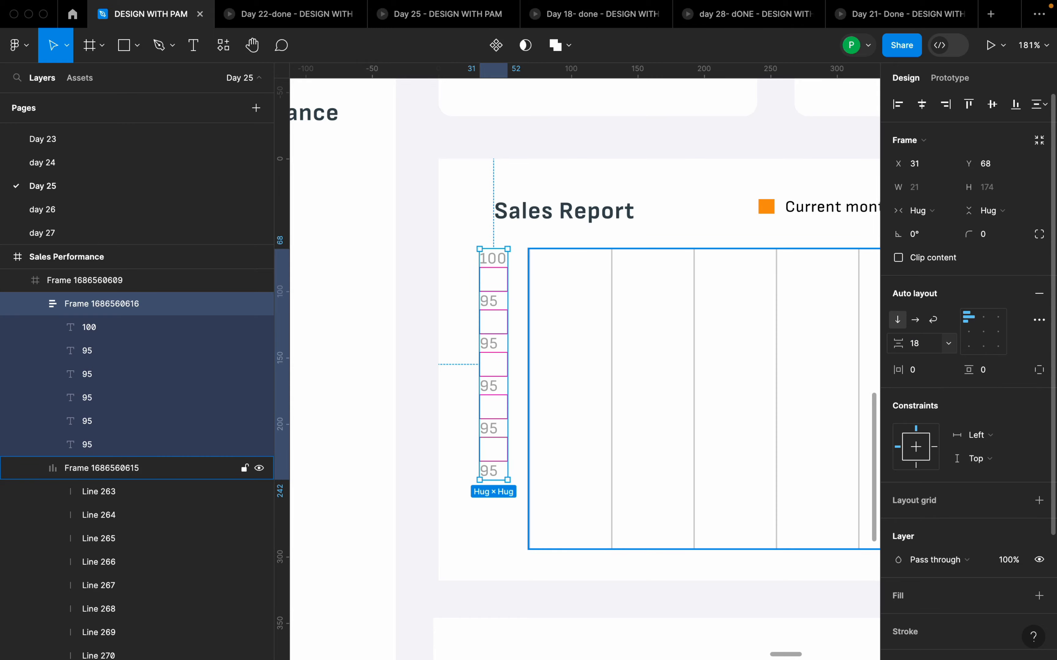
scroll(803, 343, "down", 5)
scroll(799, 345, "down", 3)
scroll(436, 363, "up", 10)
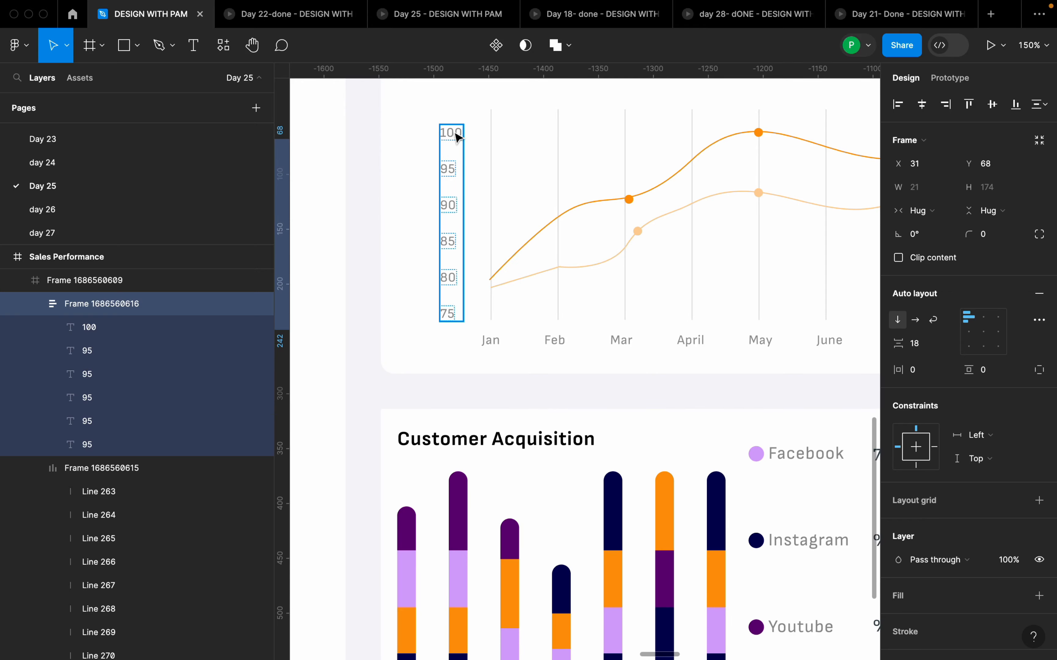
Step: Move the vertical axis label column to X 42, Y 82, lined up with the left edge of the Sales Report title
scroll(413, 318, "down", 8)
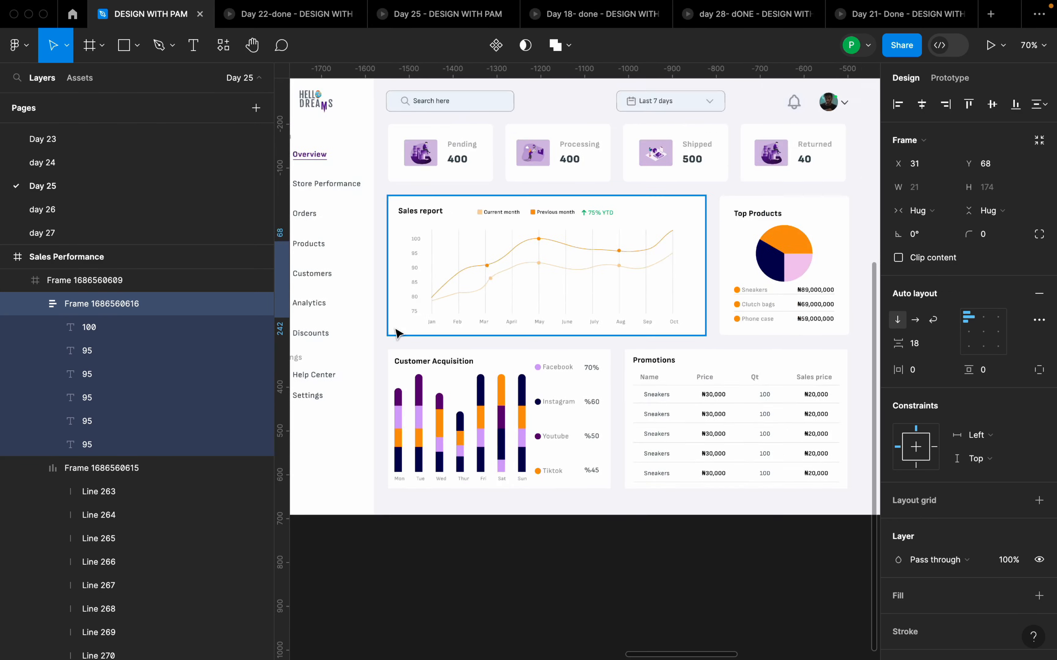
scroll(808, 325, "up", 10)
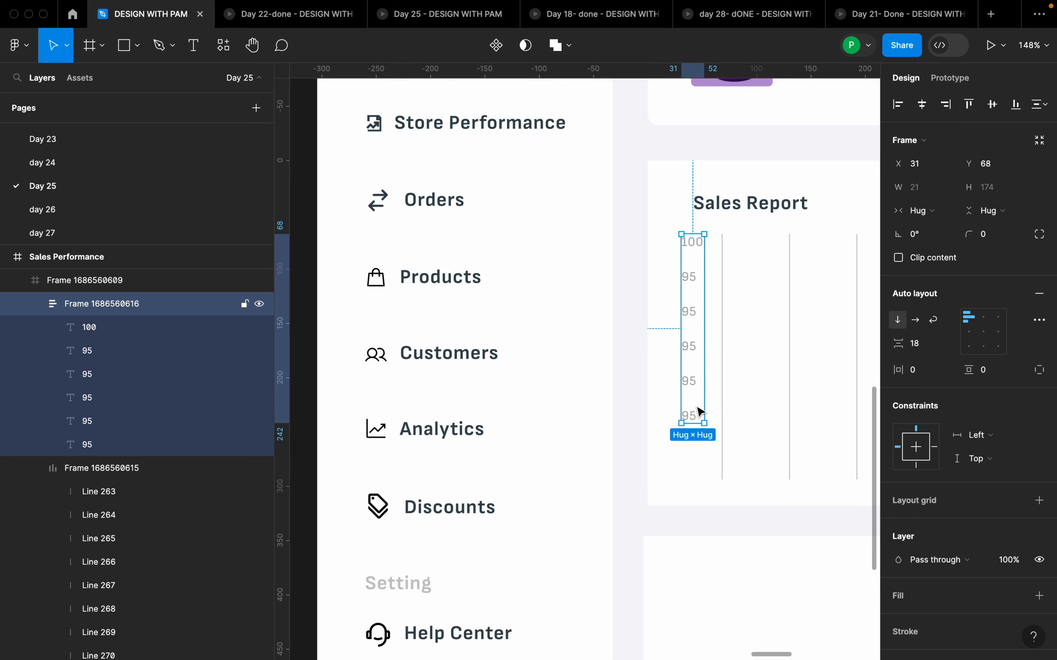
scroll(700, 407, "down", 5)
left_click(736, 387)
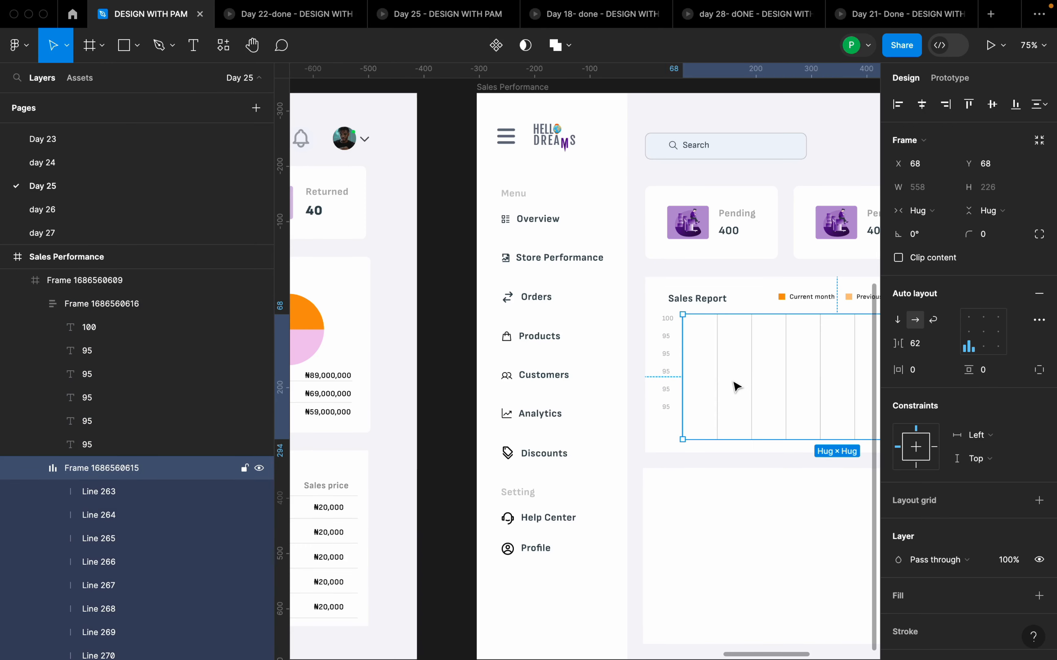
scroll(736, 387, "up", 5)
left_click(588, 267)
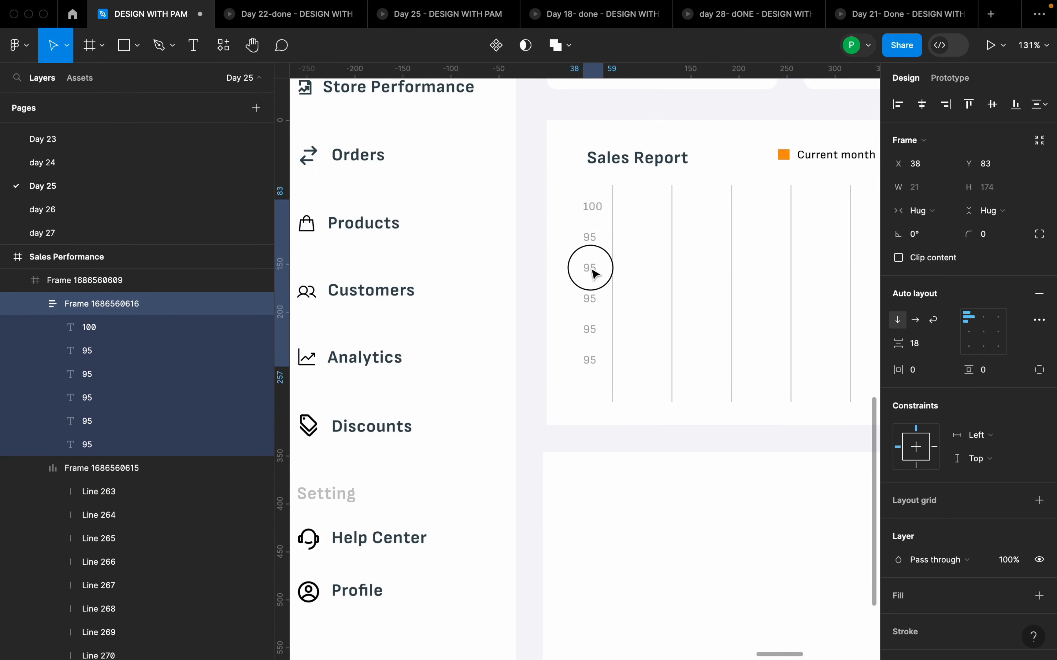
scroll(595, 274, "down", 5)
left_click(725, 370)
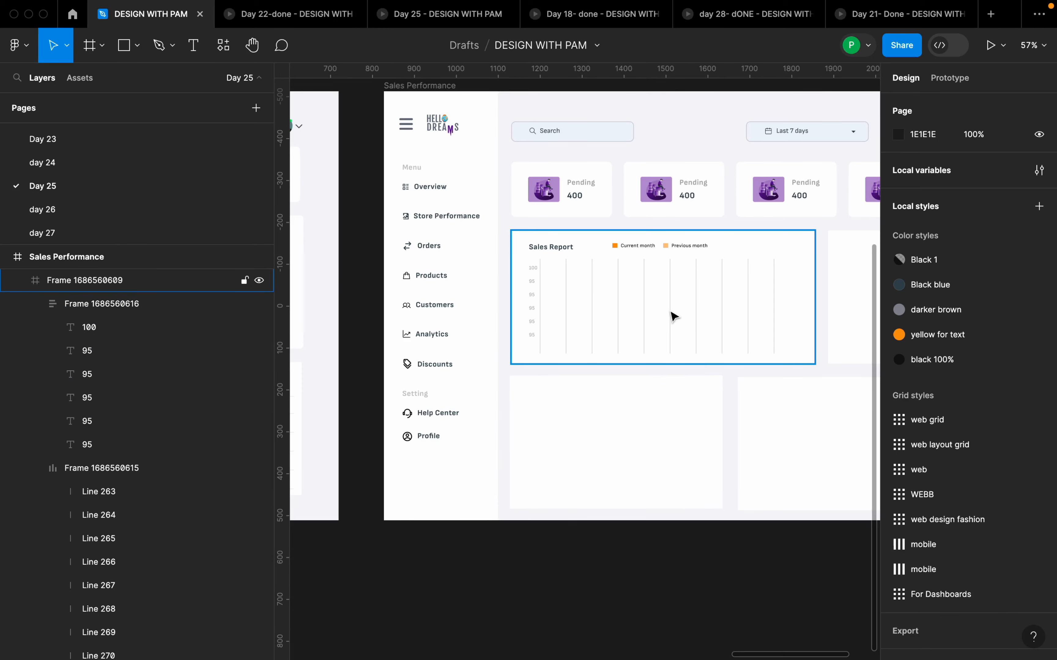
left_click(704, 291)
scroll(704, 292, "up", 3)
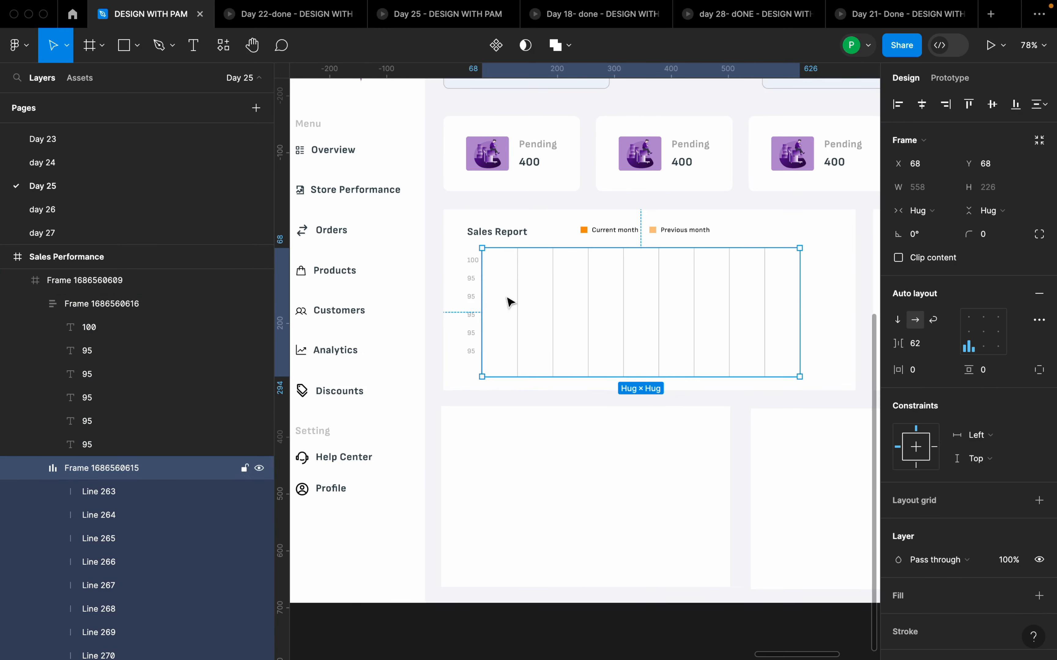
Step: Set the vertical gap between the axis labels to 20
left_click(476, 294)
scroll(463, 305, "up", 3)
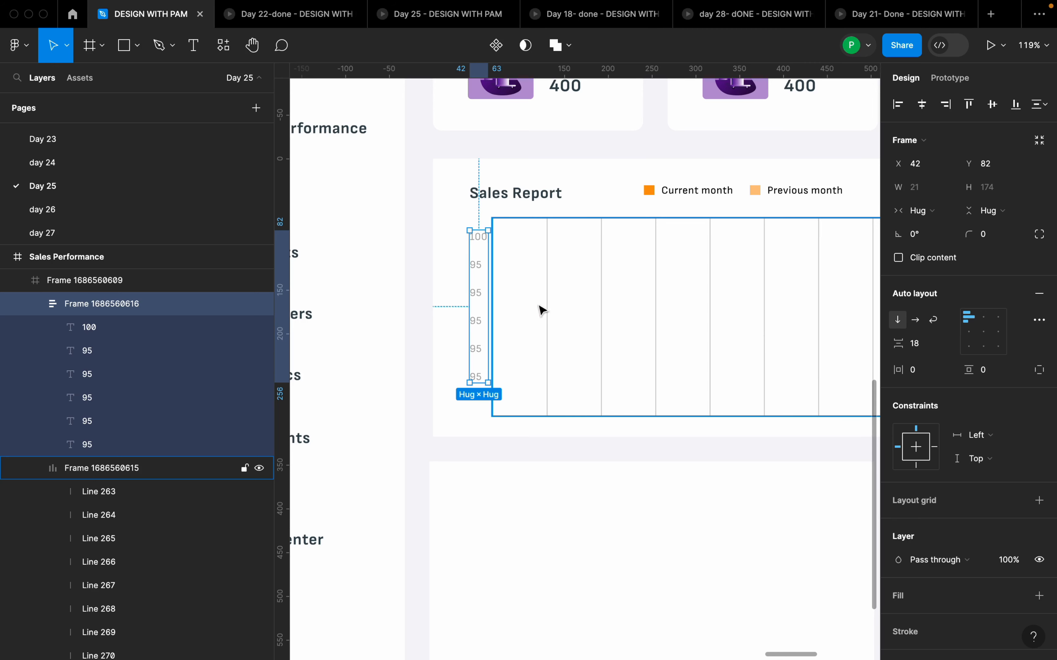
left_click(936, 347)
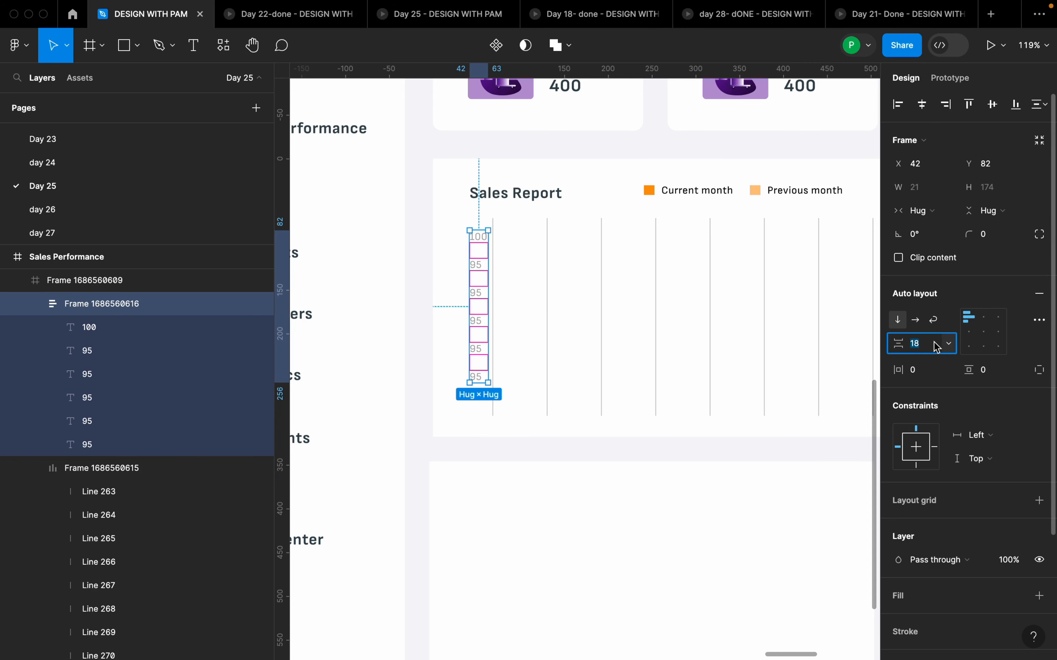
type("20")
left_click(634, 302)
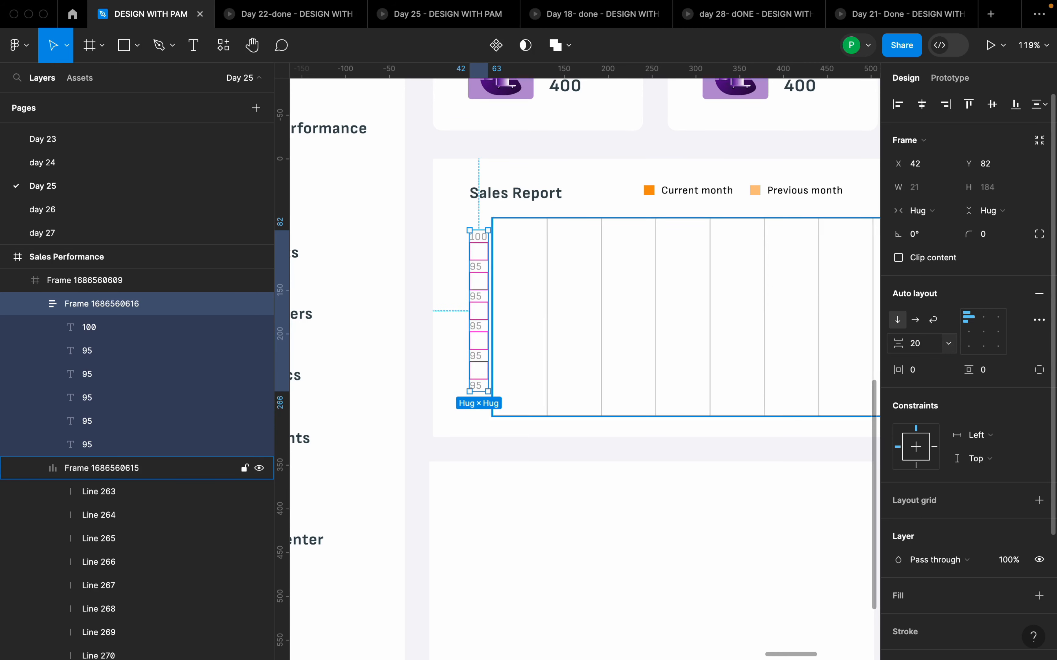
Step: Set the length of all ten vertical grid lines in the Sales Report chart to 192
scroll(638, 304, "down", 3)
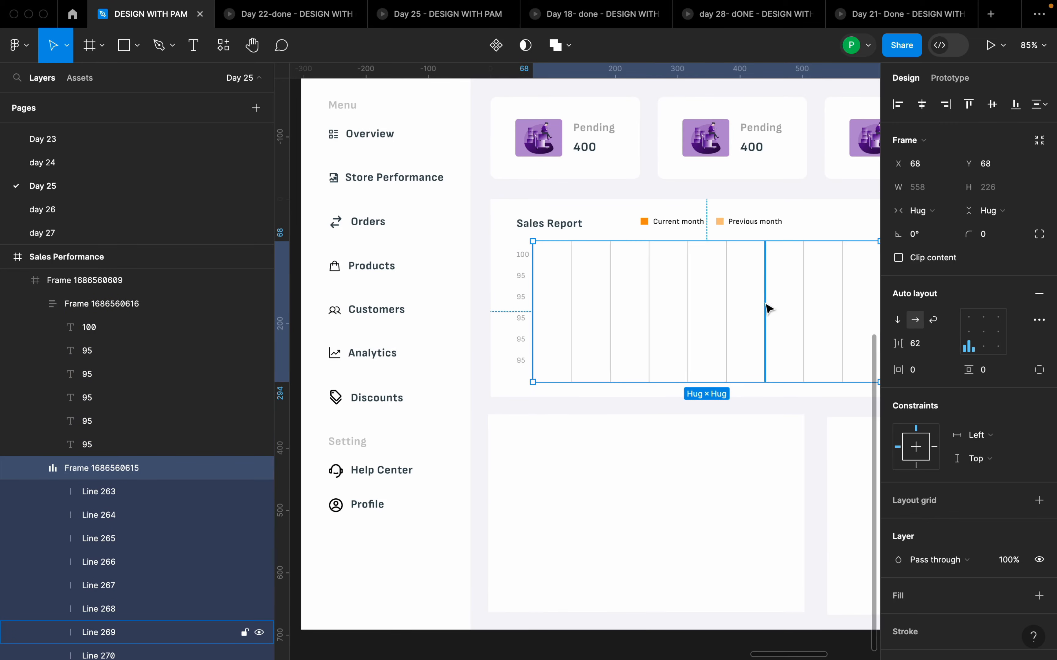
scroll(751, 312, "down", 5)
scroll(782, 314, "up", 5)
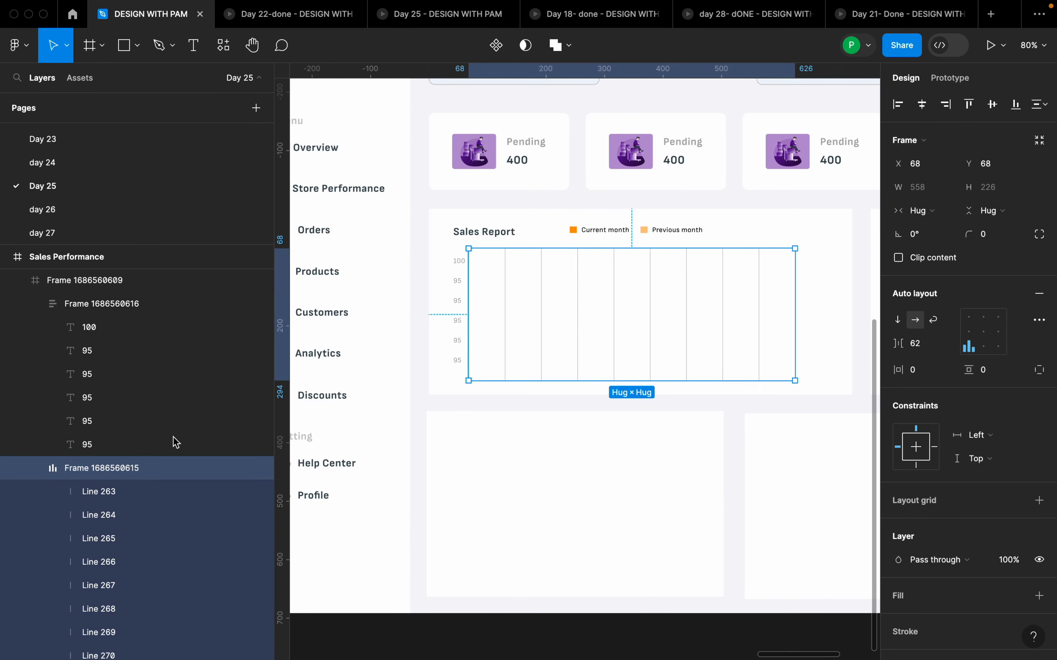
left_click(87, 494)
left_click(100, 517, "shift")
left_click(105, 539)
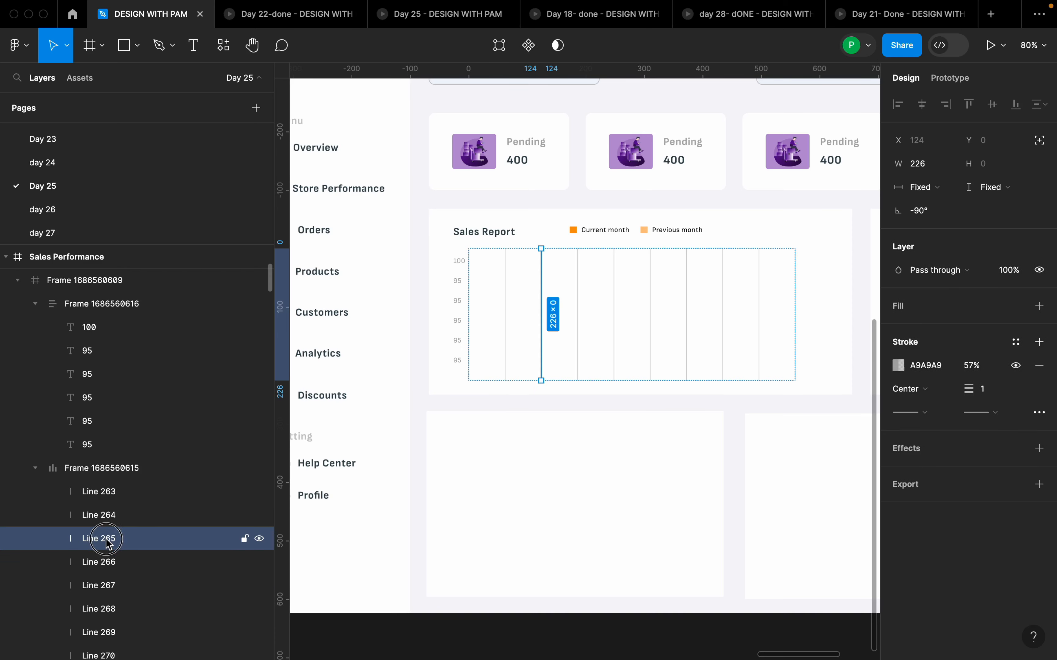
left_click(110, 565, "shift")
left_click(127, 493, "shift")
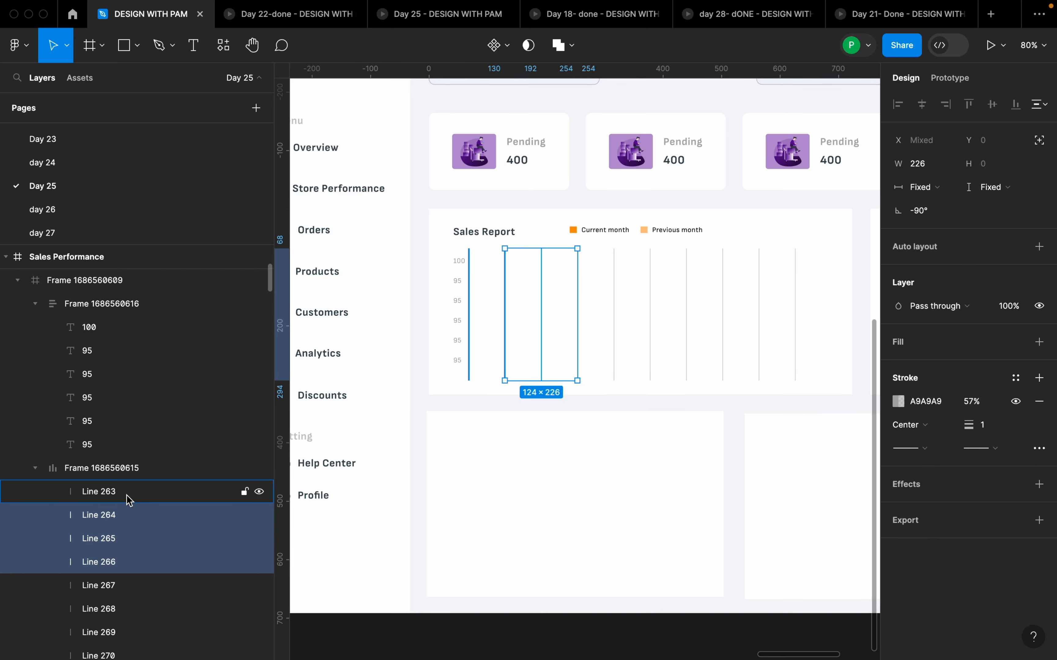
scroll(135, 498, "down", 6)
scroll(156, 374, "up", 3)
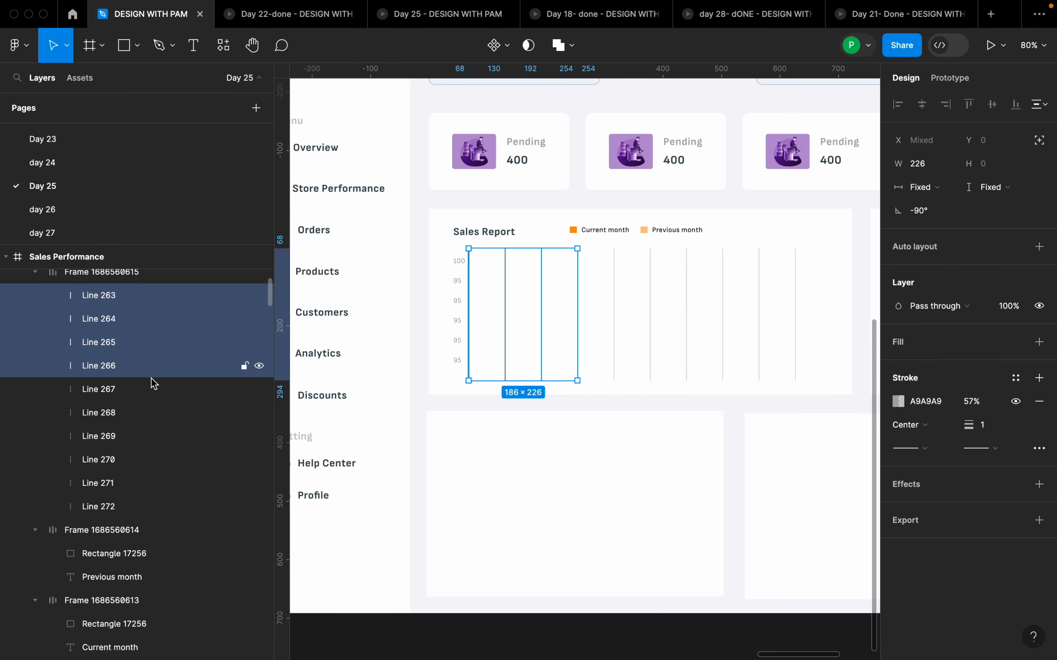
left_click(107, 390, "shift")
left_click(109, 414, "shift")
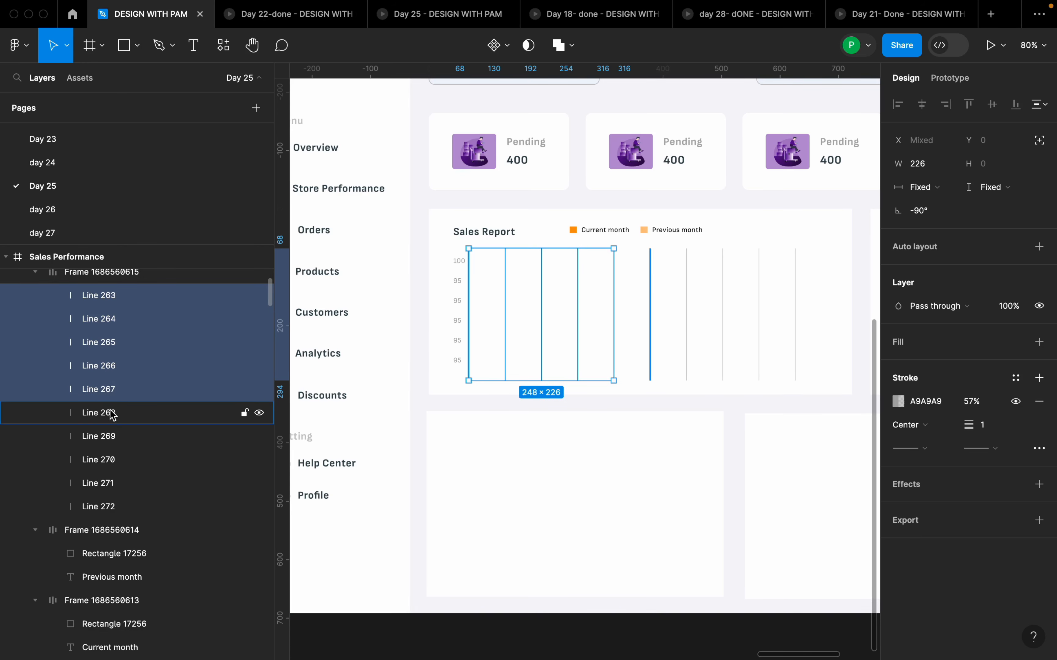
left_click(112, 436, "shift")
left_click(114, 460, "shift")
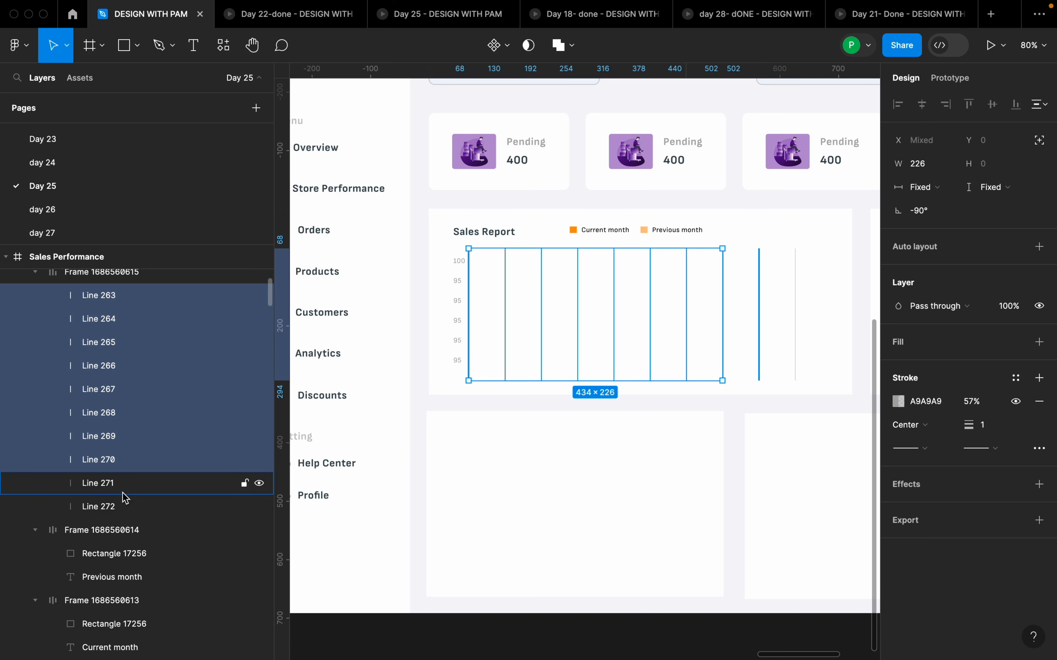
left_click(122, 489, "shift")
left_click(115, 507, "shift")
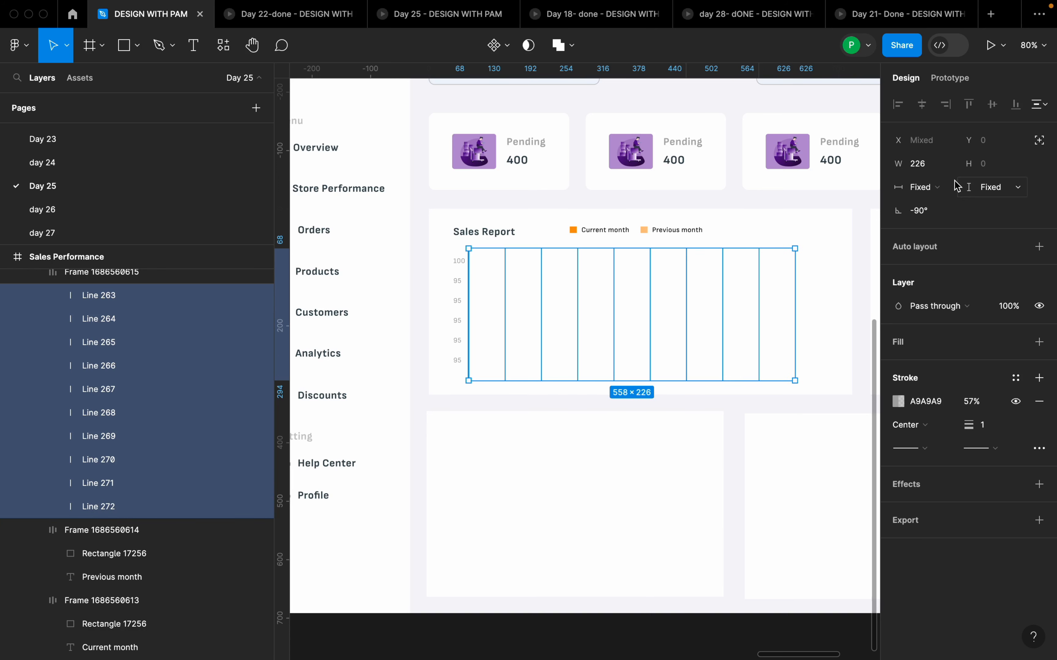
left_click(929, 168)
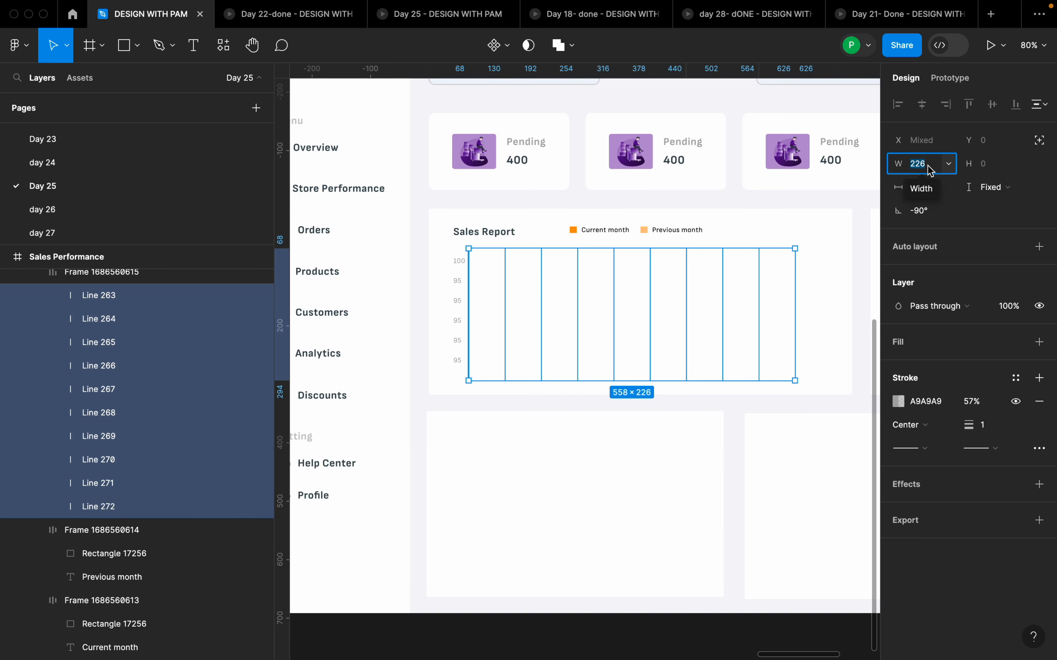
type("226")
key("Return")
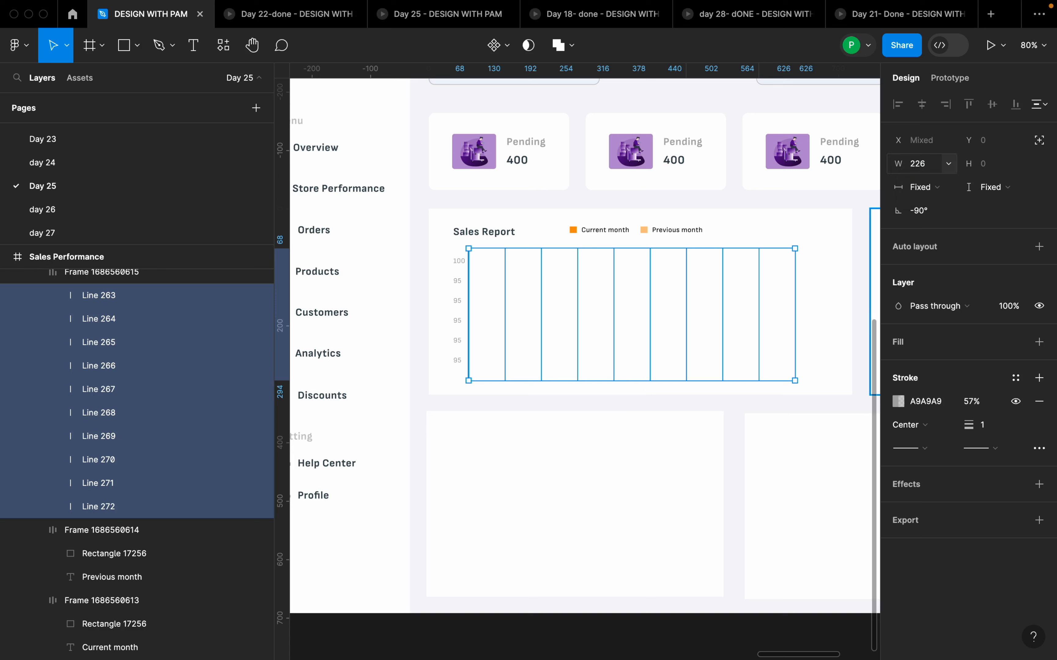
left_click(948, 165)
left_click(927, 167)
left_click(932, 166)
type("192")
key("Return")
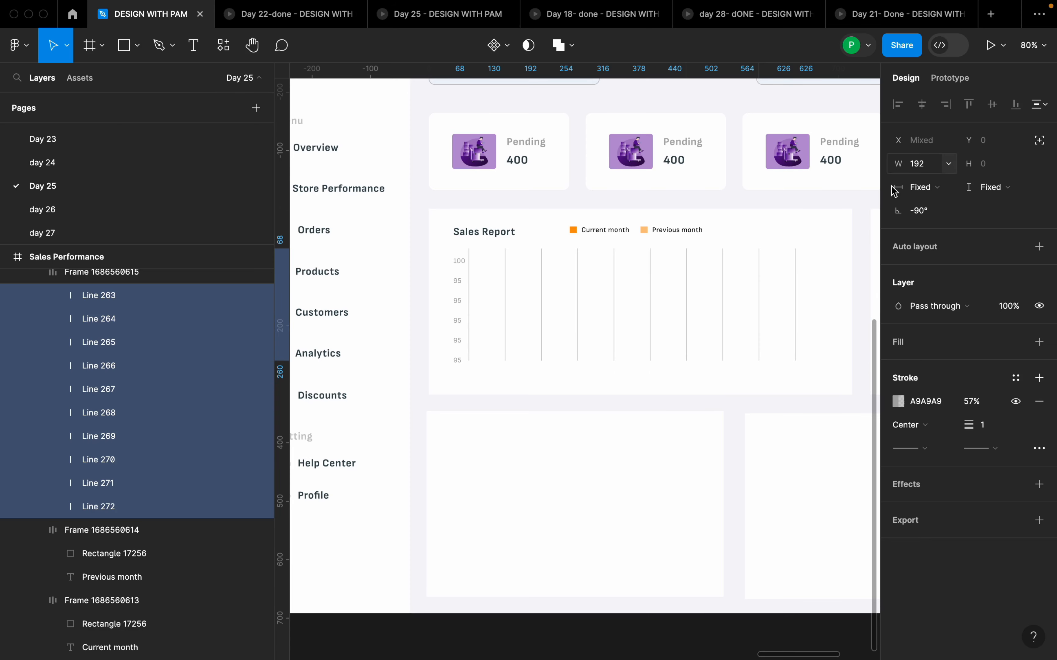
Step: Move the grid line frame down to Y 74 and slightly farther from the axis labels
scroll(629, 322, "up", 5)
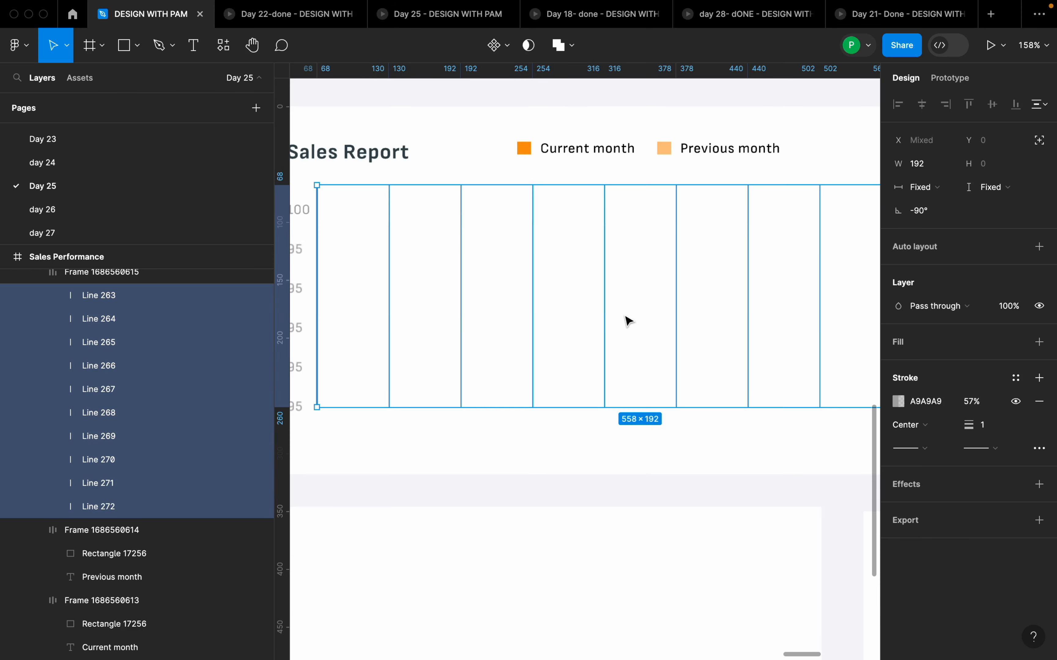
scroll(659, 299, "down", 3)
left_click(659, 300)
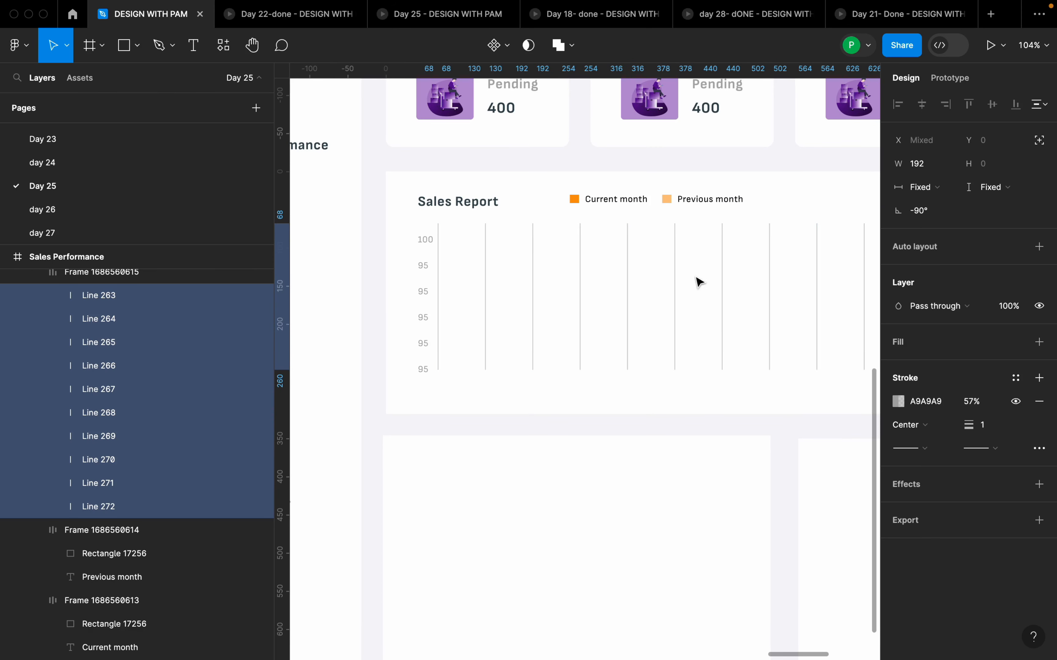
key("Escape")
left_click(697, 314)
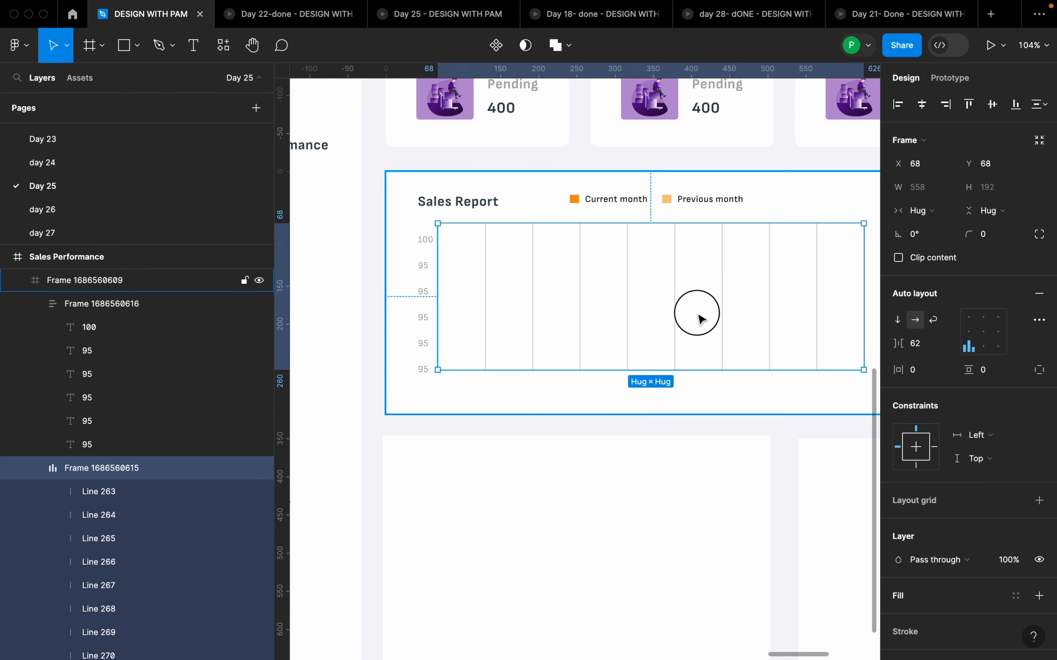
mouse_move(698, 314)
left_mouse_down()
mouse_move(685, 292)
mouse_move(697, 302)
left_mouse_up()
Step: Combine the axis label column and the grid lines into a horizontal auto layout with a gap of 14
left_click(431, 267, "shift")
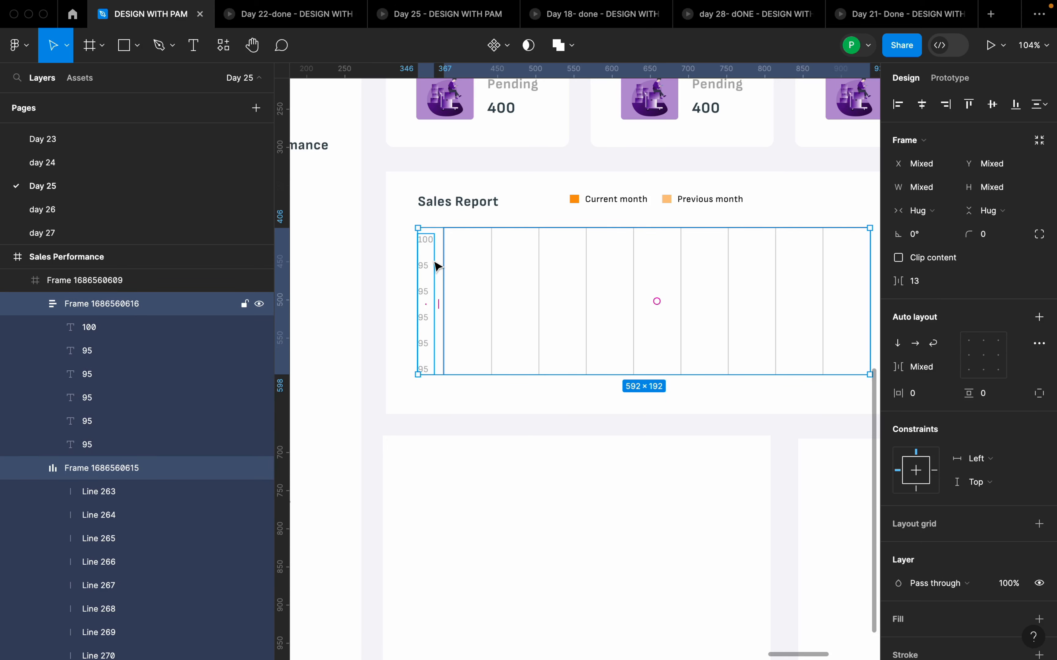
key("shift+a")
left_click(925, 349)
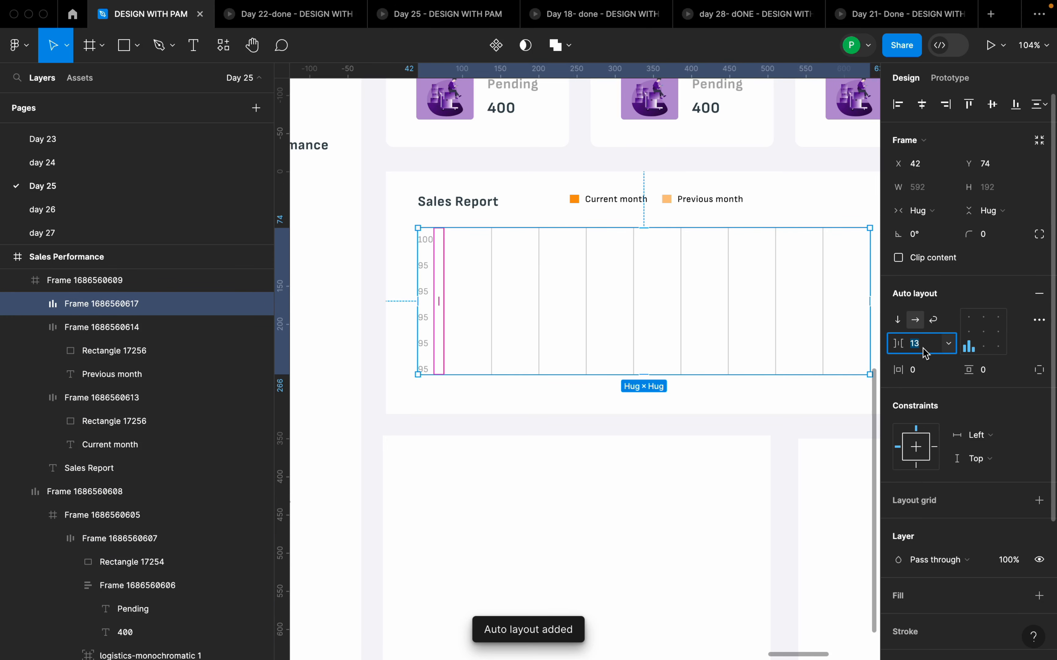
type("14")
key("Return")
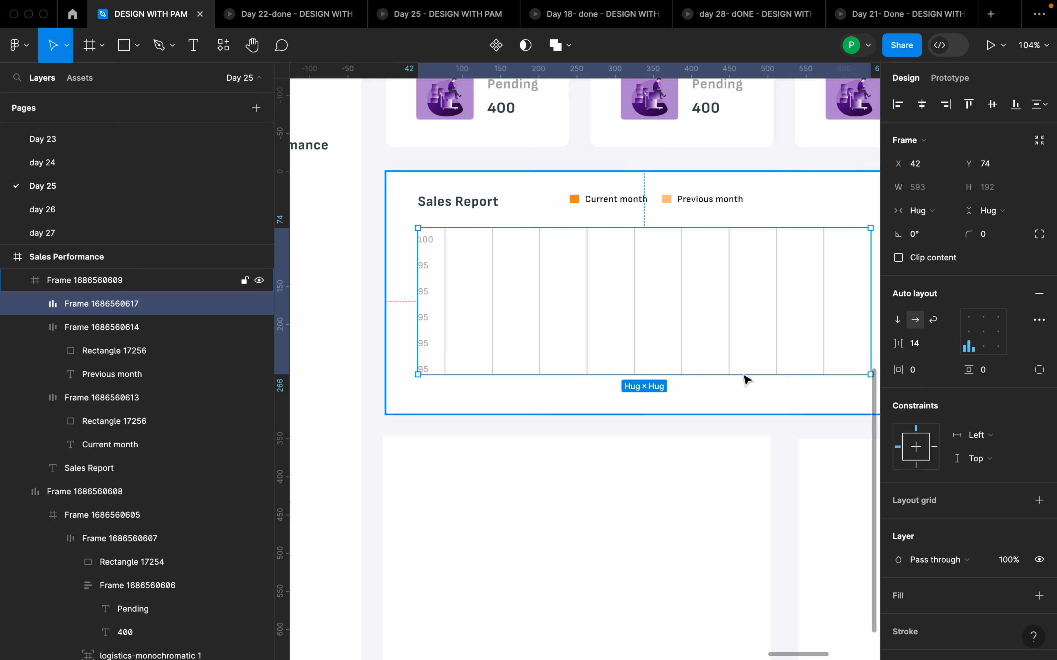
Step: Add a "Jan" text label beneath the first grid line at about X 74, Y 289
left_click(538, 400)
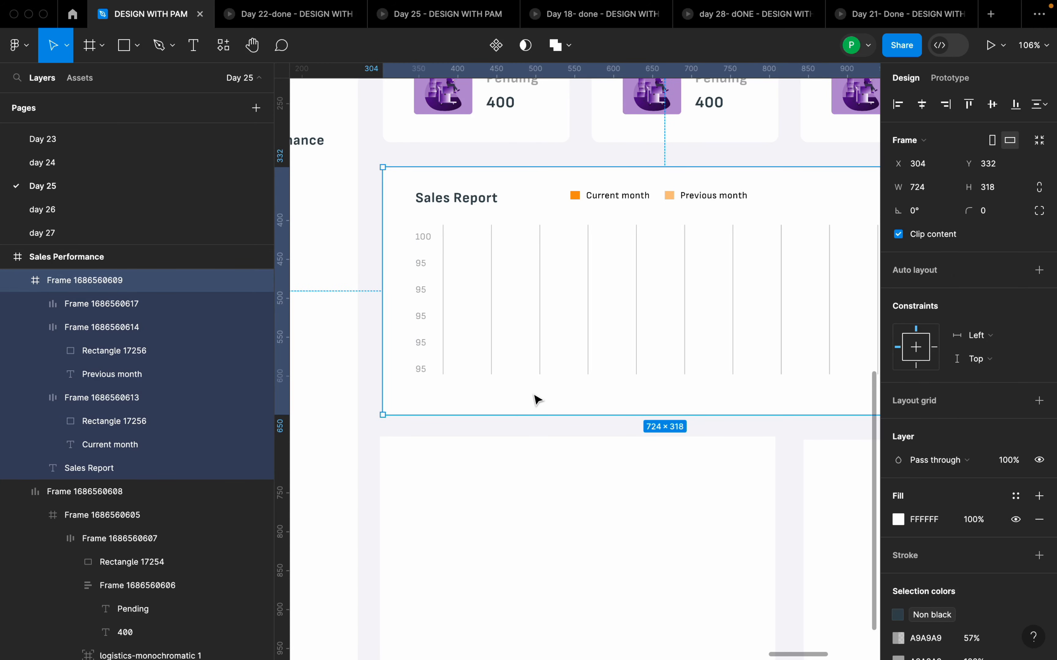
key("t")
left_click(447, 397)
type("Jan")
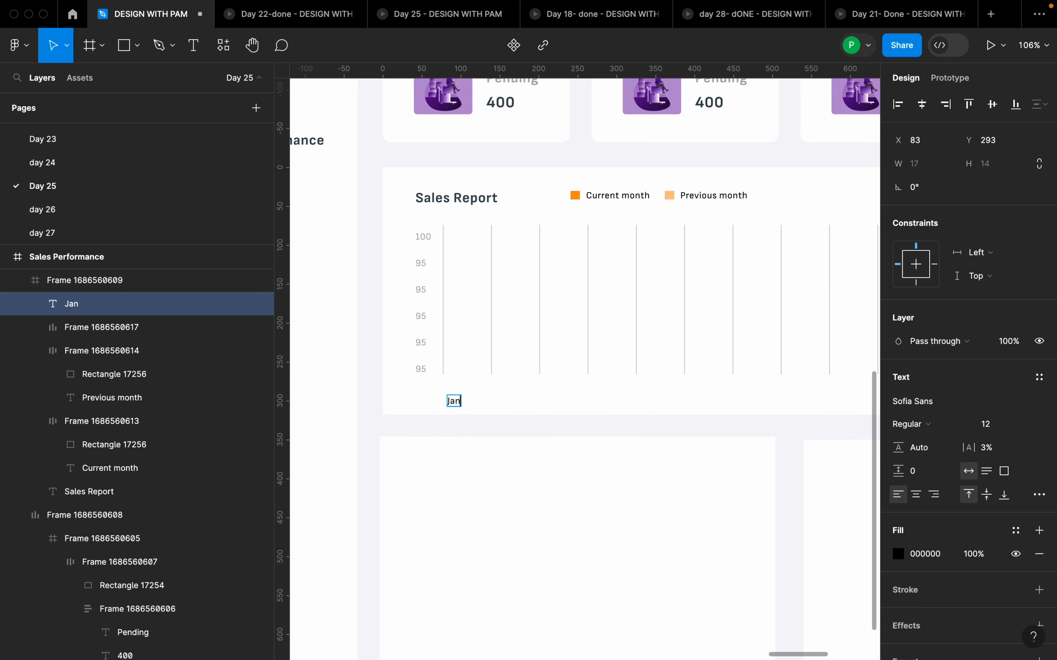
key("Escape")
scroll(454, 401, "up", 5)
left_click_drag(462, 407, 452, 403)
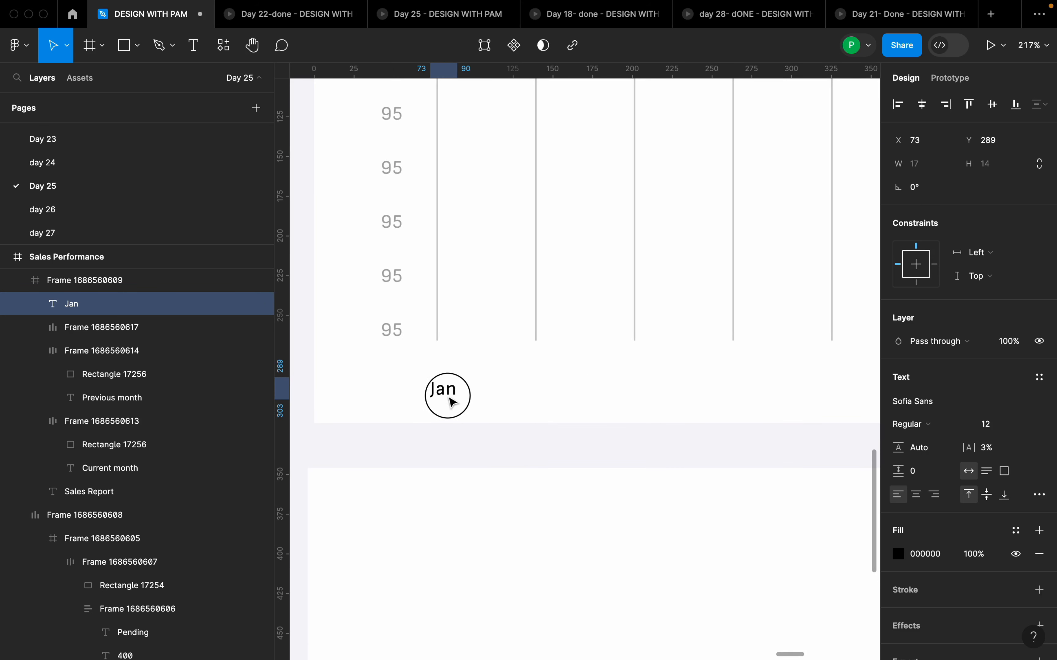
Step: Apply the uiu library colour to the Jan label, detach it, and raise the A9A9A9 fill opacity to 100%
left_click(1017, 531)
left_click(798, 515)
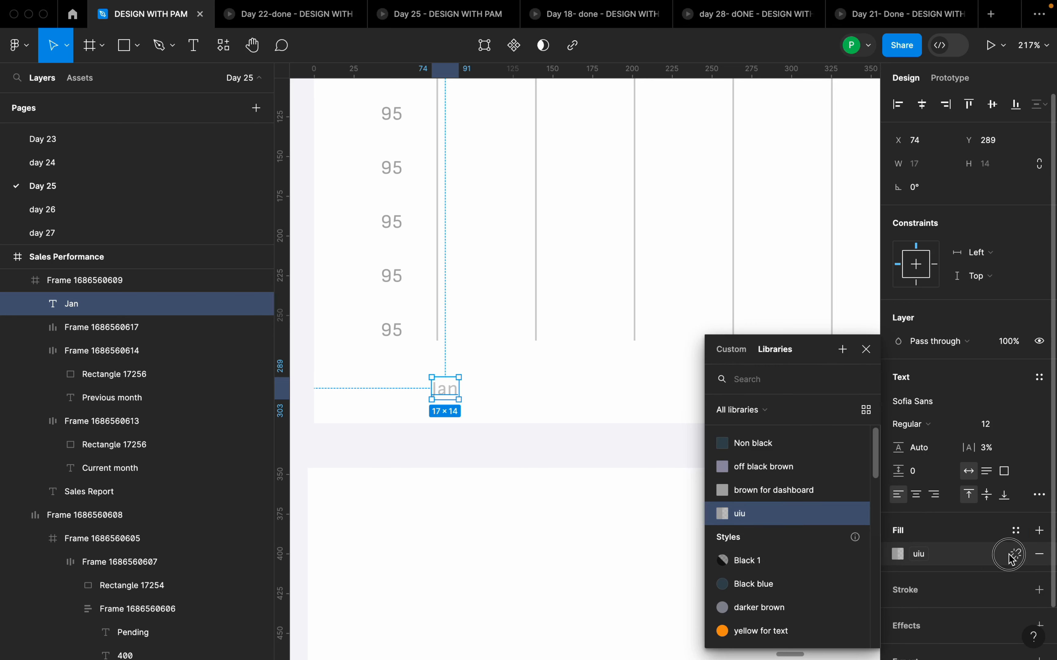
left_click(1013, 559)
left_click(899, 554)
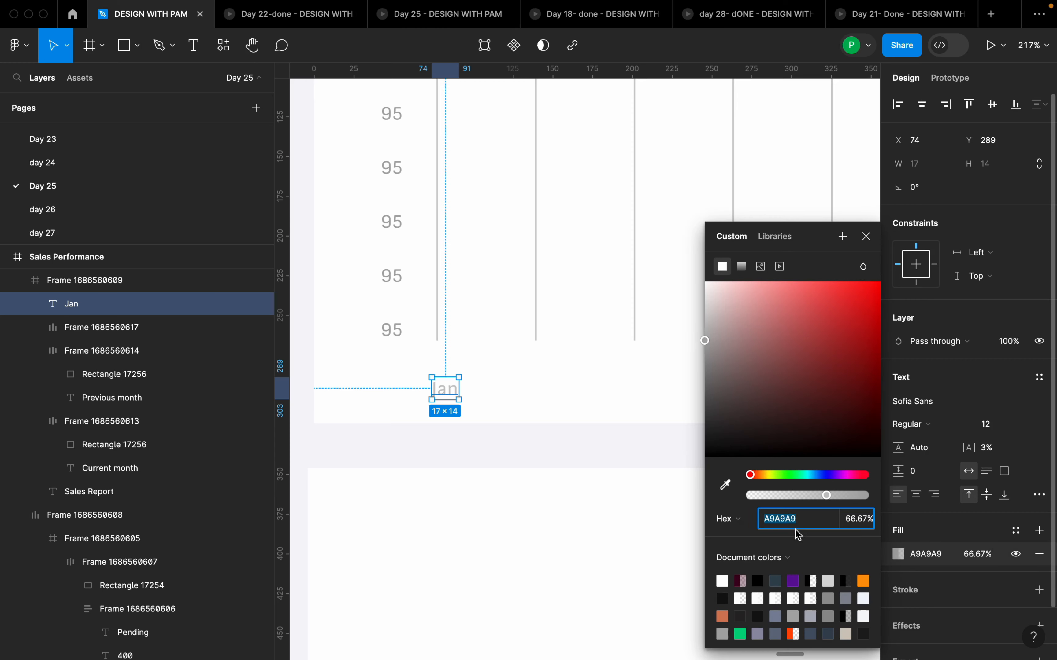
left_click_drag(830, 497, 892, 505)
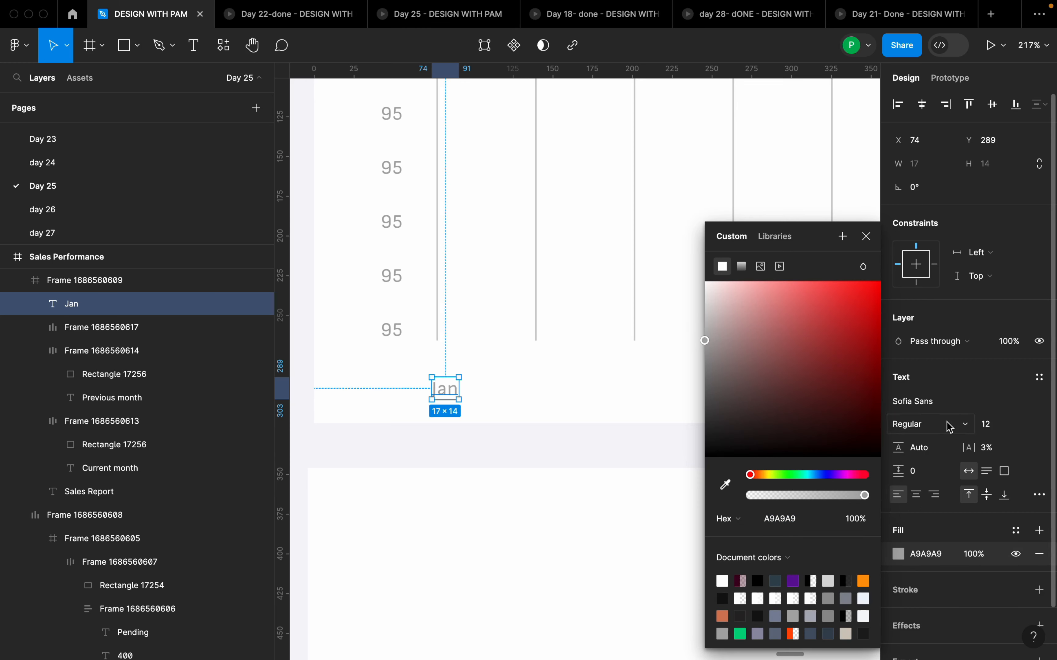
left_click(867, 237)
Step: Duplicate the Jan label toward the second grid line and combine both copies into a horizontal auto layout
left_click_drag(448, 391, 534, 395)
double_click(538, 389)
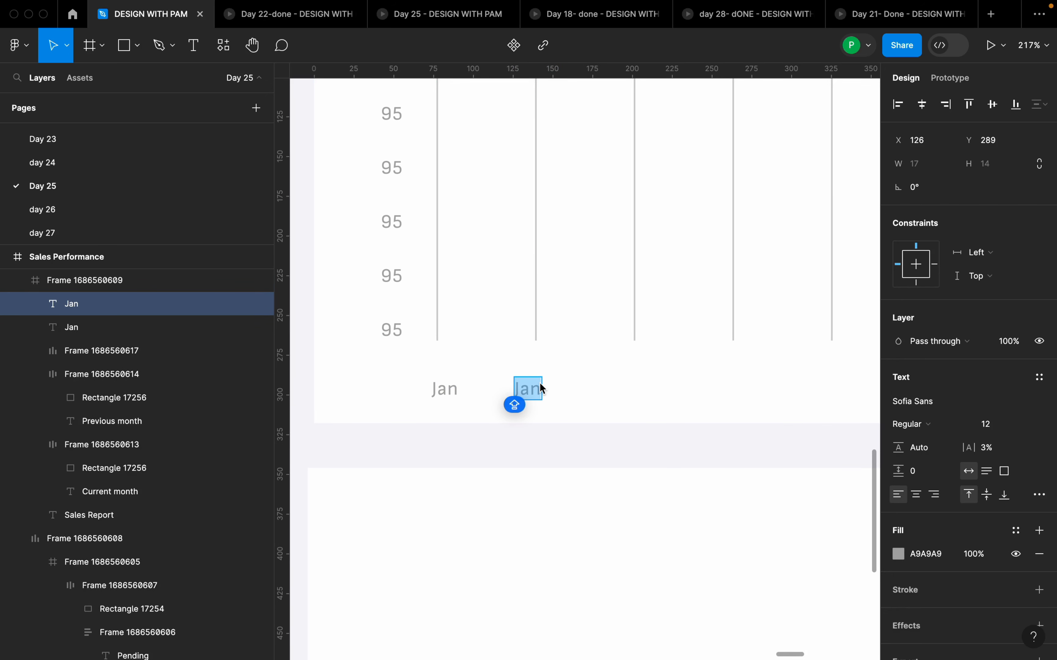
key("Escape")
left_click(432, 387, "shift")
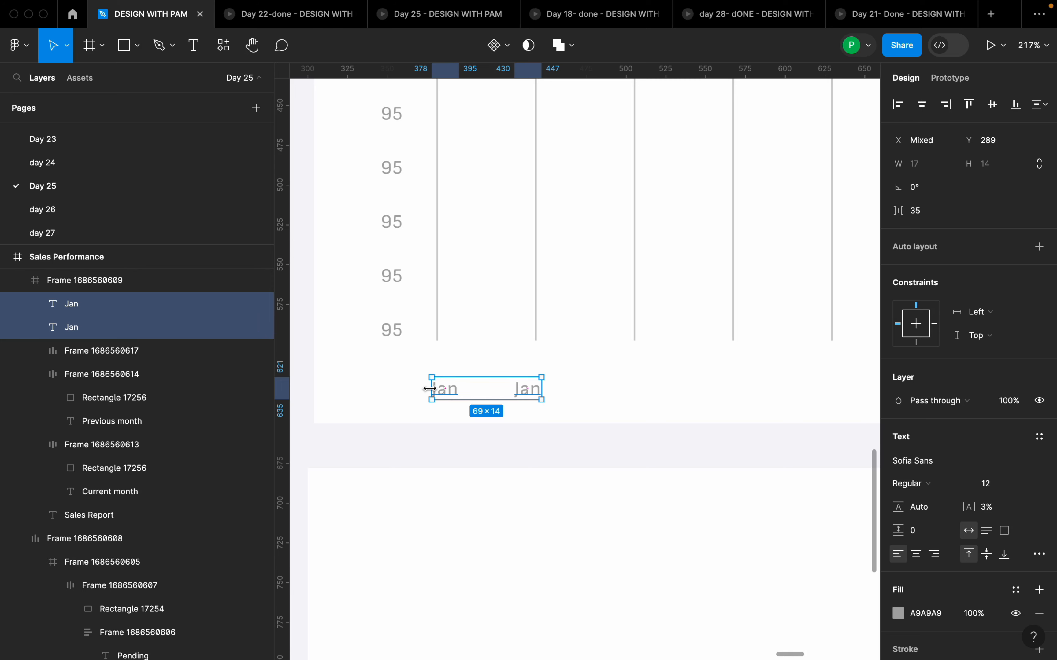
key("shift+a")
left_click(526, 399)
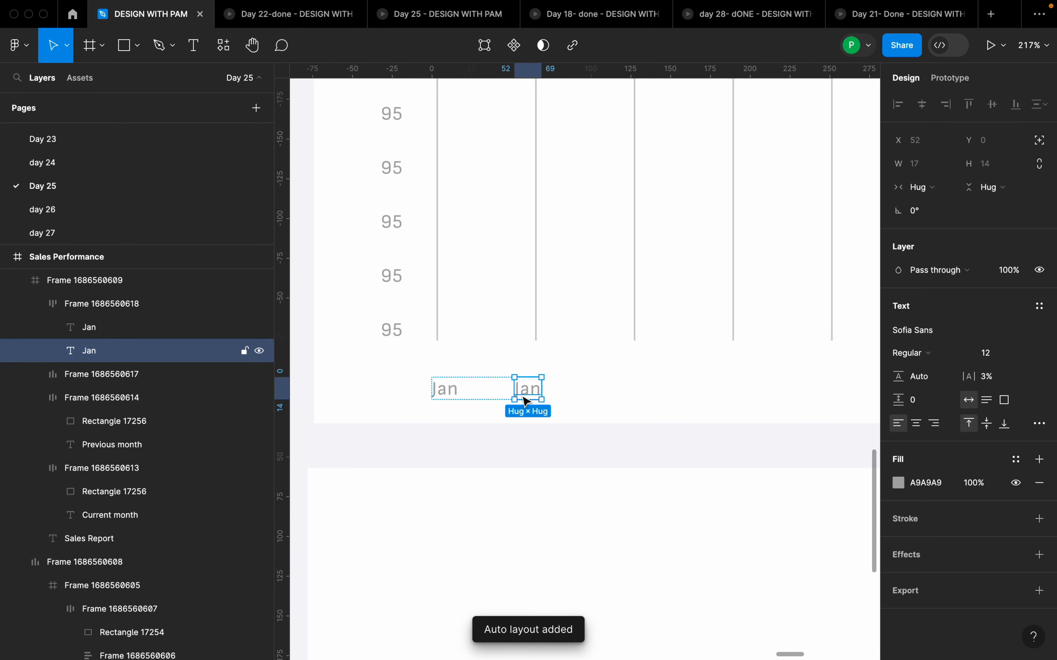
Step: Duplicate the Jan label along its auto layout row until the row holds nine month labels
key("super+d")
key("super+d")
key("super+d")
key("super+d")
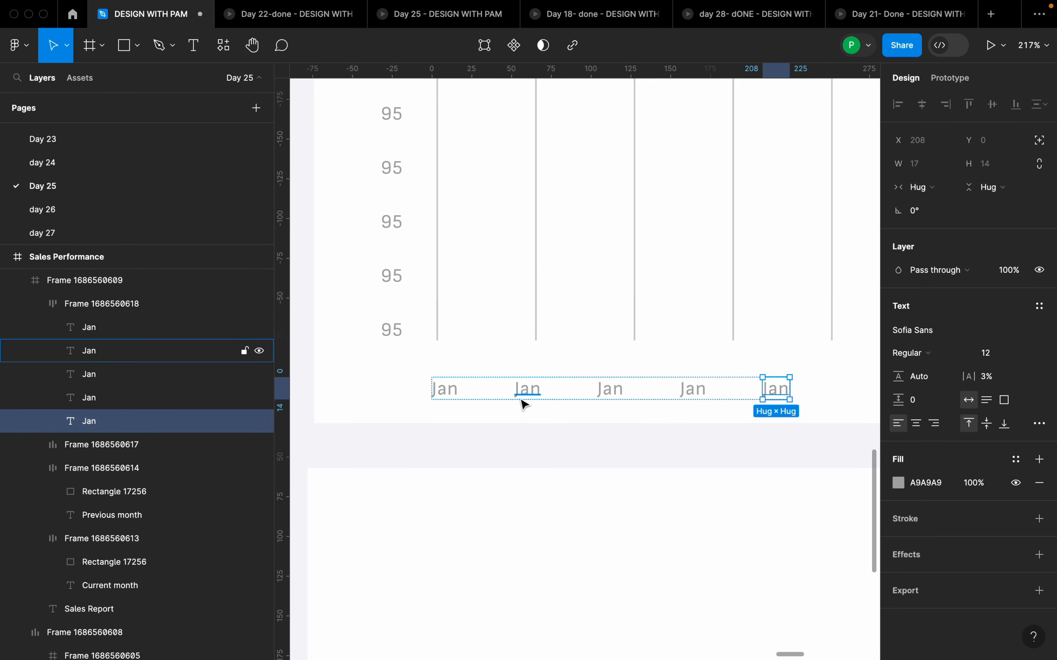
scroll(523, 407, "down", 5)
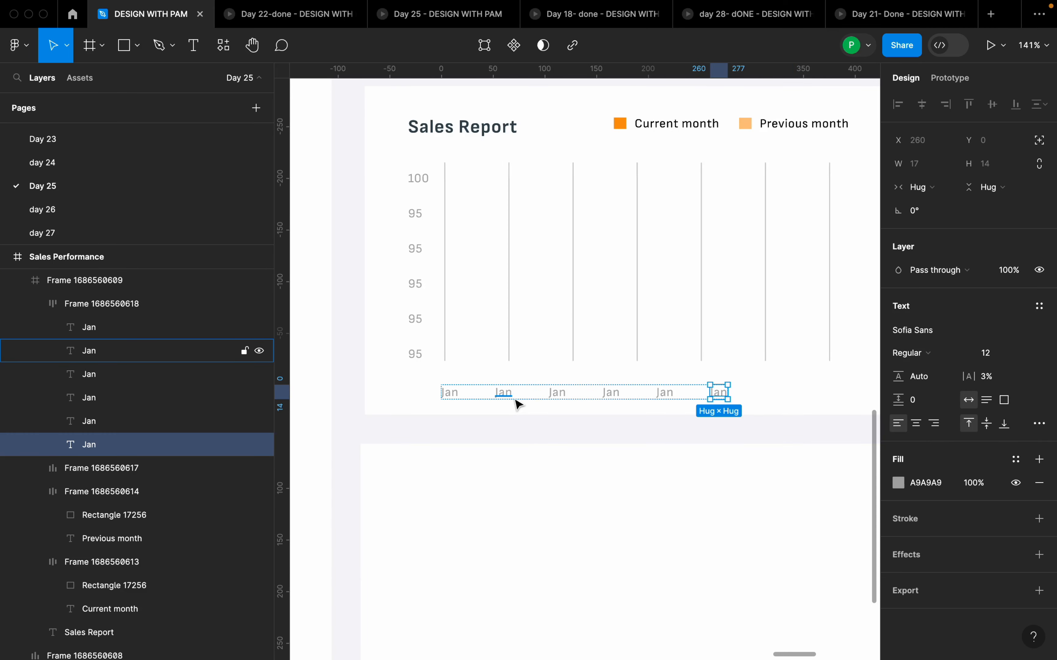
key("super+d")
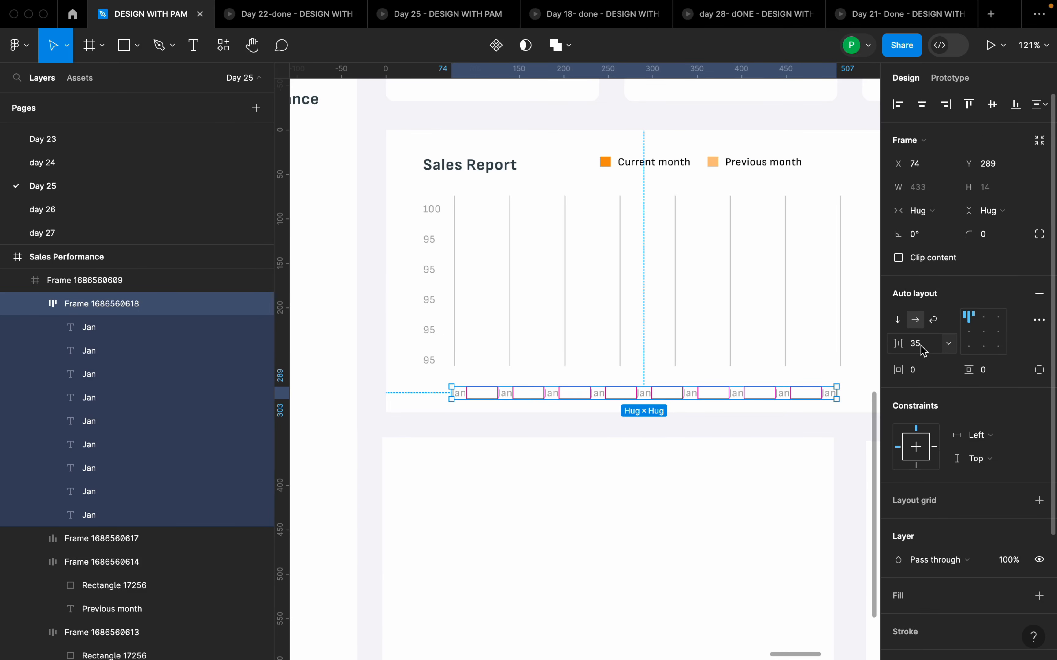
Step: Set the month label row's gap to 38 and delete its last Jan label
left_click(925, 352)
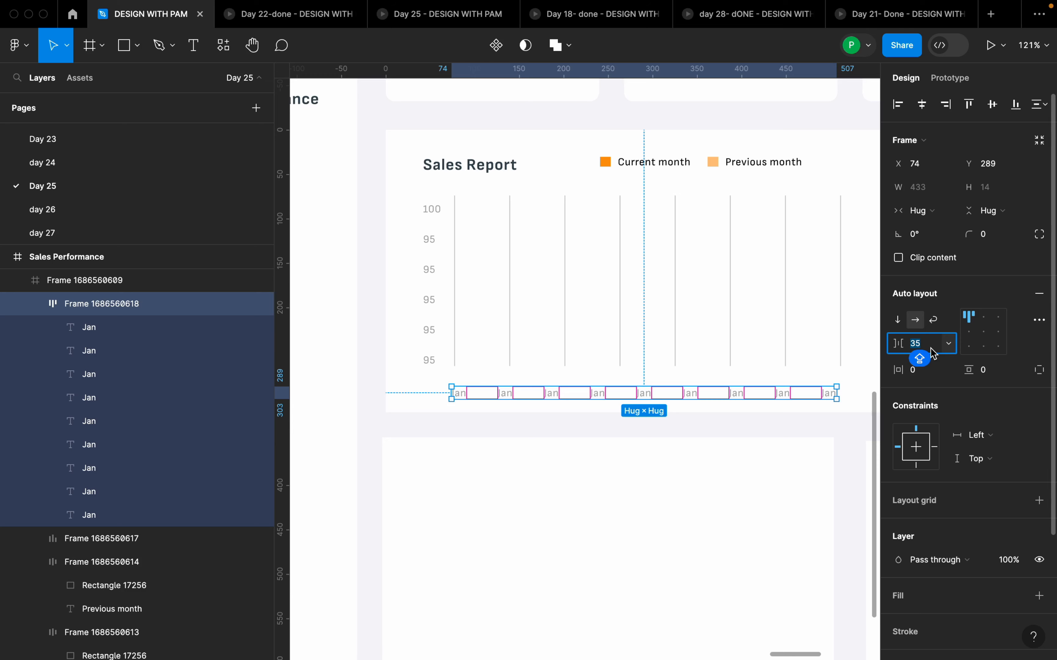
type("38")
key("Return")
double_click(844, 383)
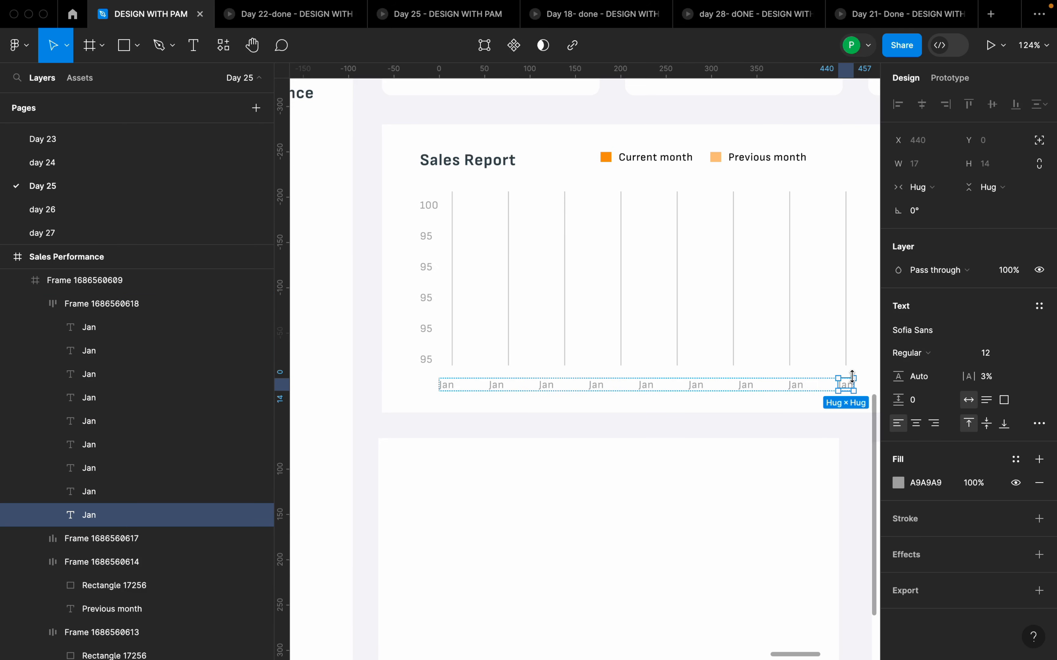
key("Delete")
Step: Set the month label row's gap to 40 and duplicate its last Jan label twice
double_click(780, 379)
left_click(927, 345)
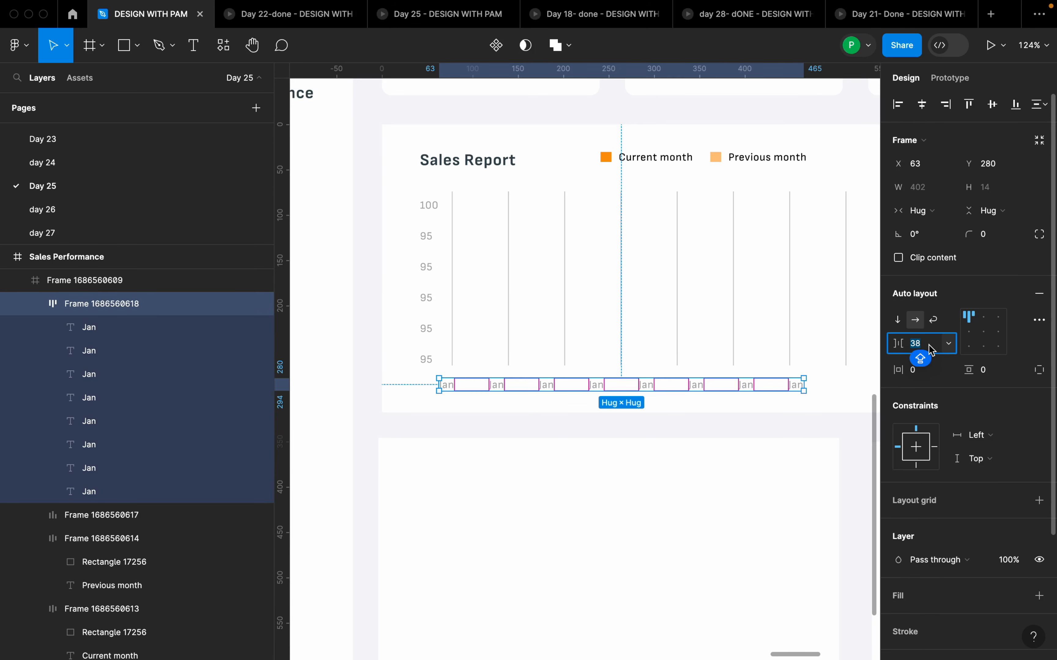
key("Return")
key("shift+0")
left_click(690, 375)
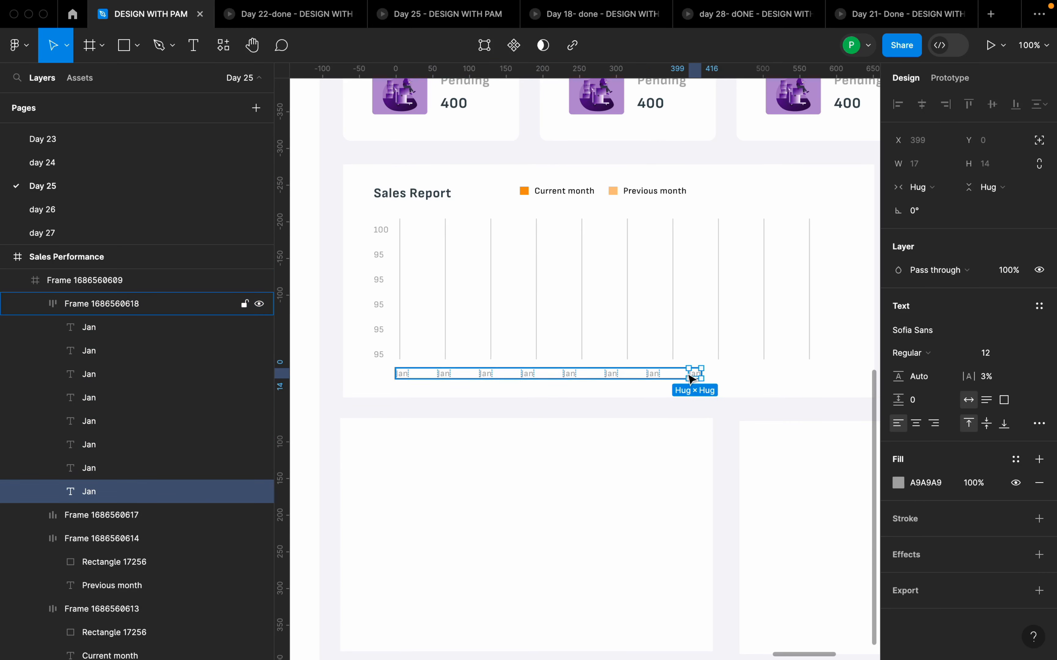
key("super+d")
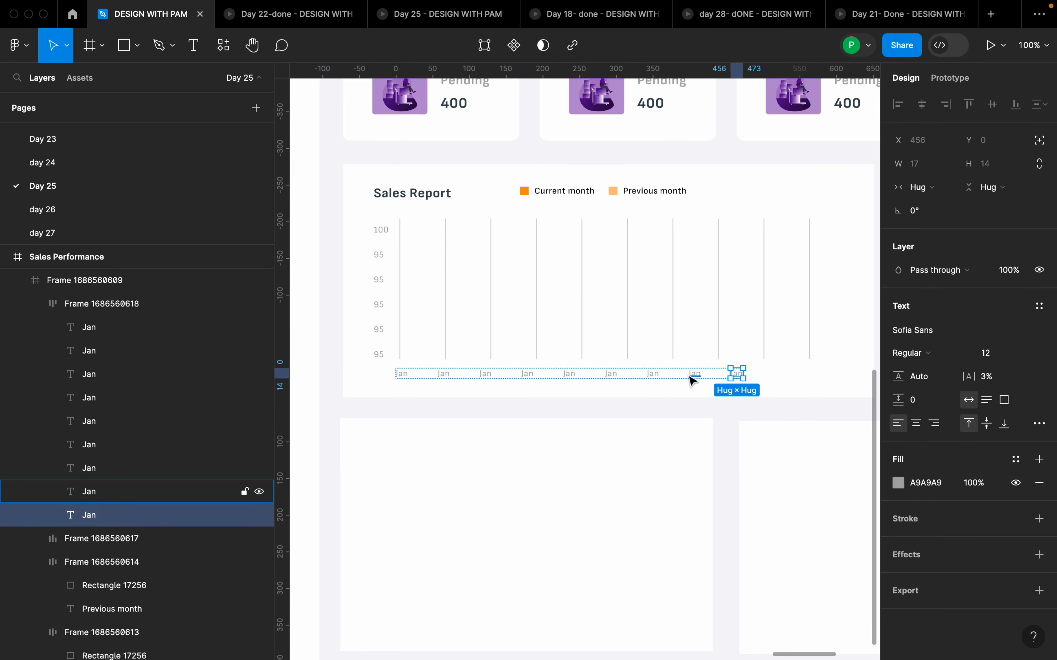
key("super+d")
left_click(759, 380)
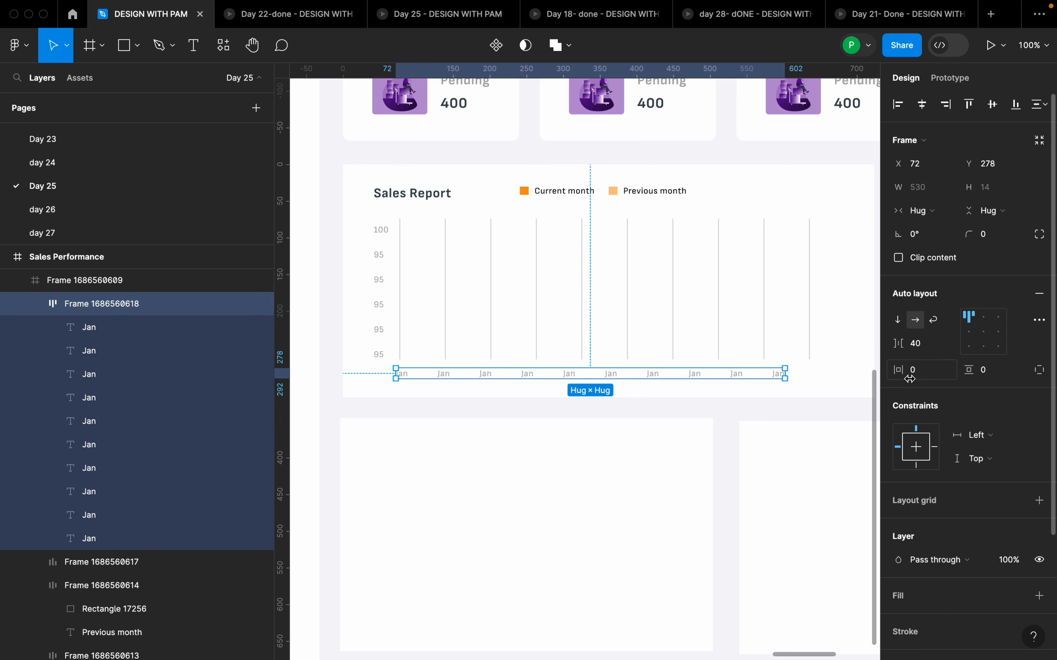
Step: Set the horizontal gap between the chart's vertical grid lines to 60
left_click(686, 310)
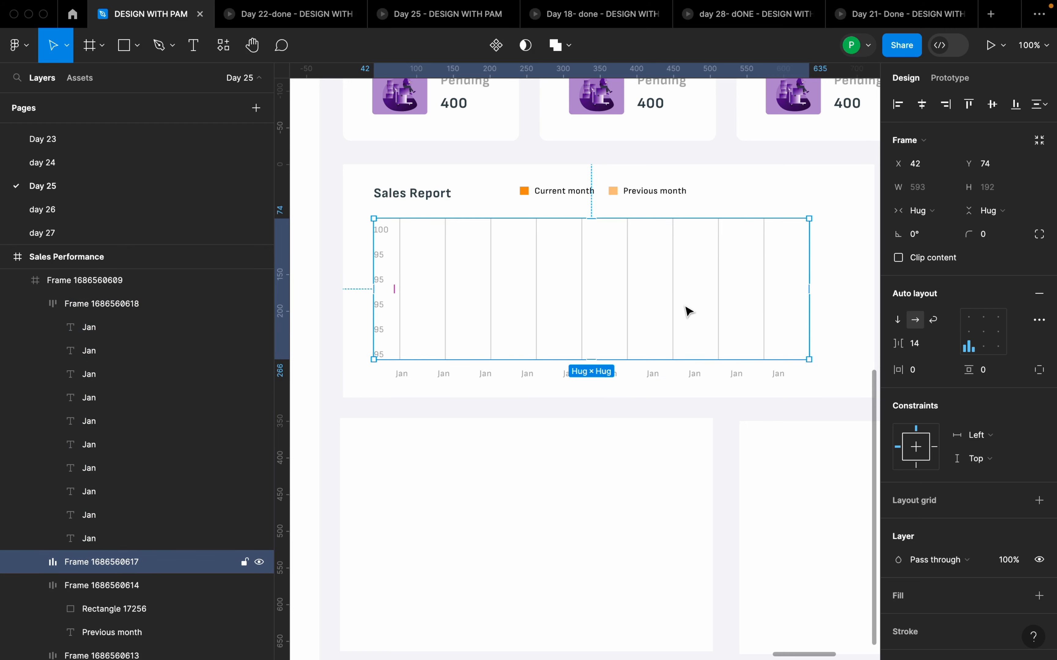
double_click(675, 289)
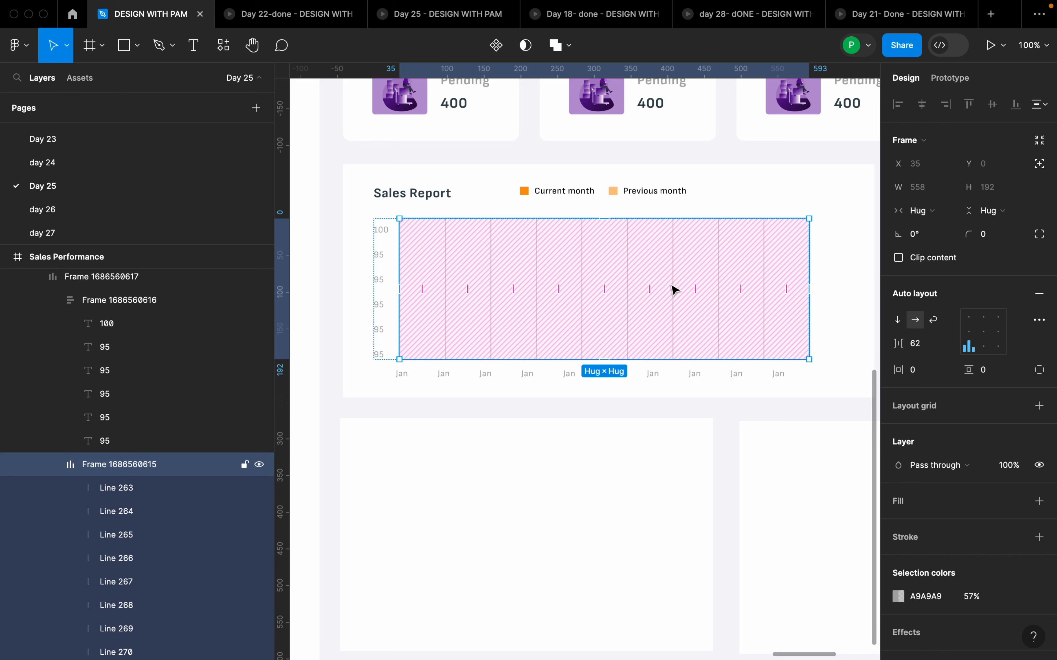
left_click(922, 345)
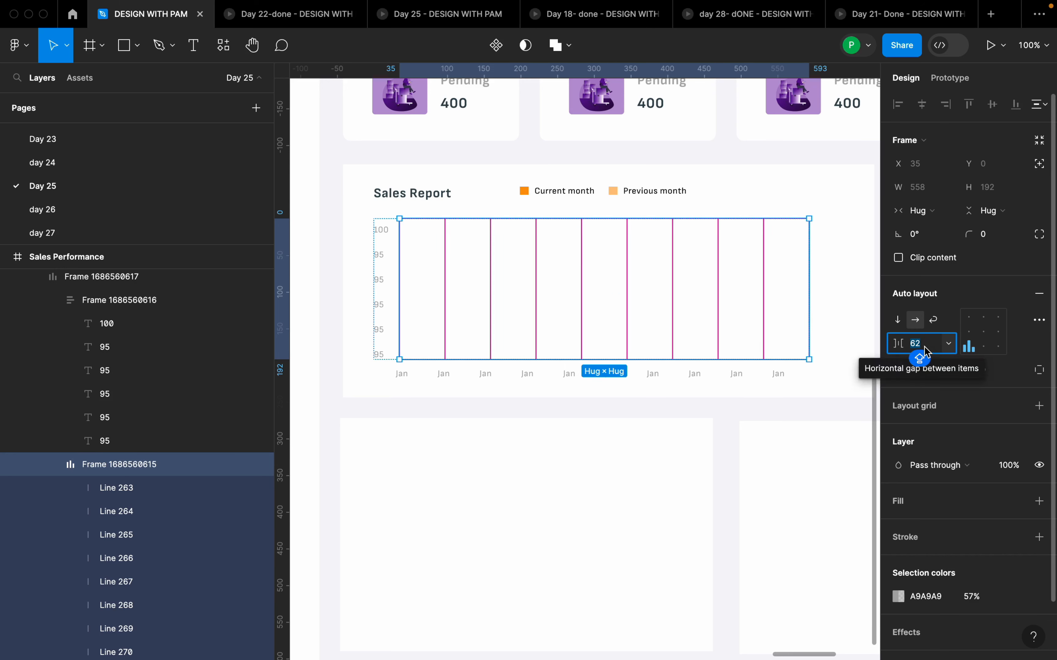
Step: Set the gap between the Jan labels beneath the chart to 44
left_click(486, 374)
scroll(461, 389, "up", 5)
left_click(488, 365)
left_click(926, 345)
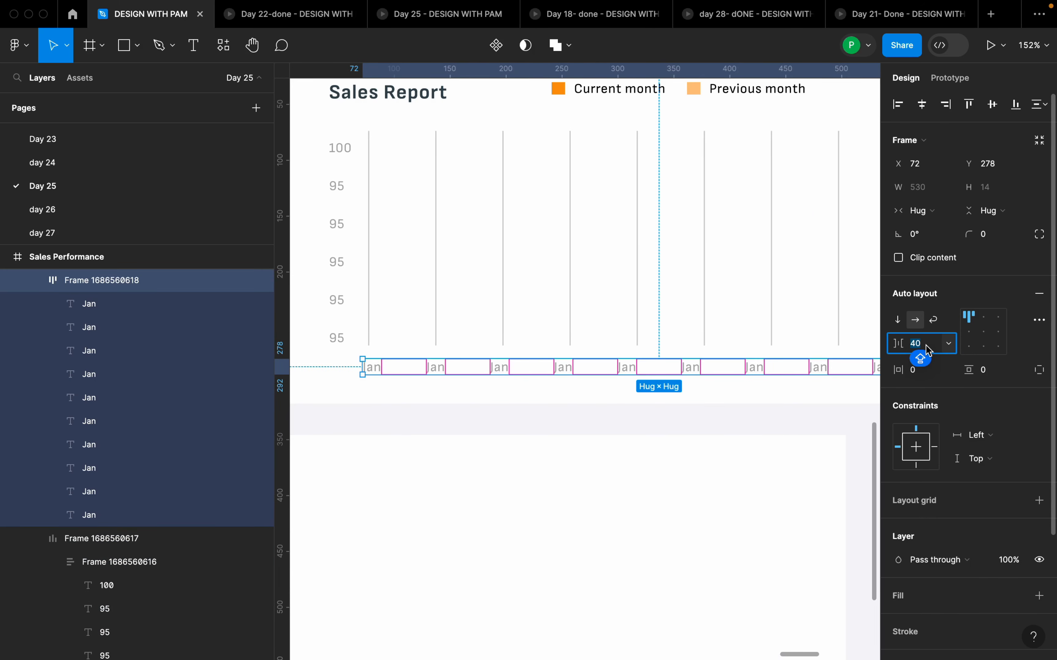
type("44")
key("Return")
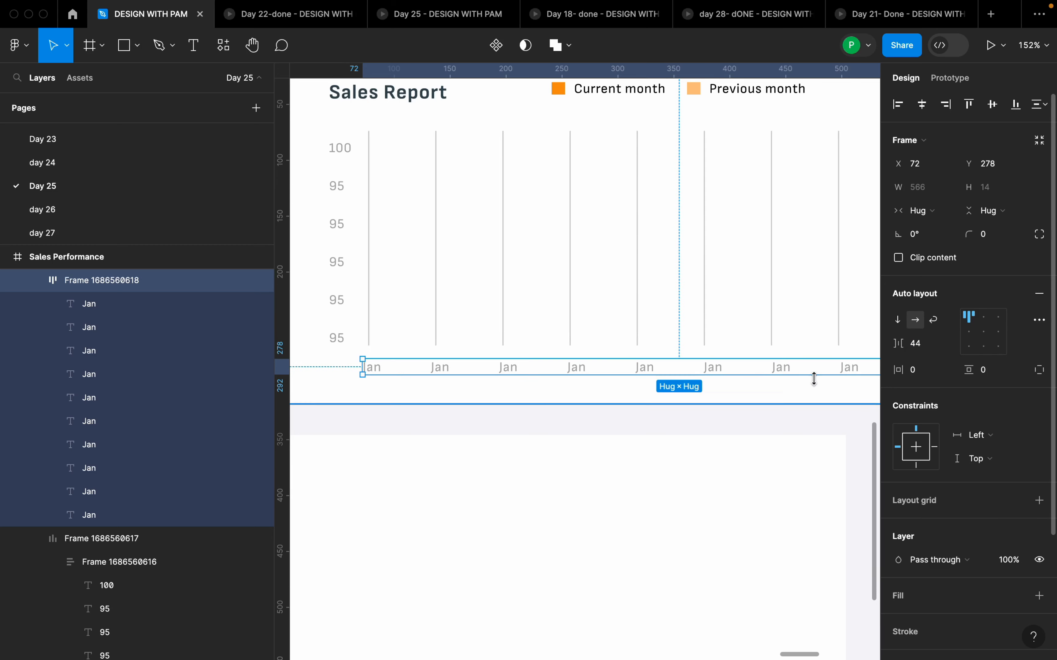
Step: Set the gap of the month label row to 42
scroll(711, 367, "down", 5)
left_click(926, 352)
type("4")
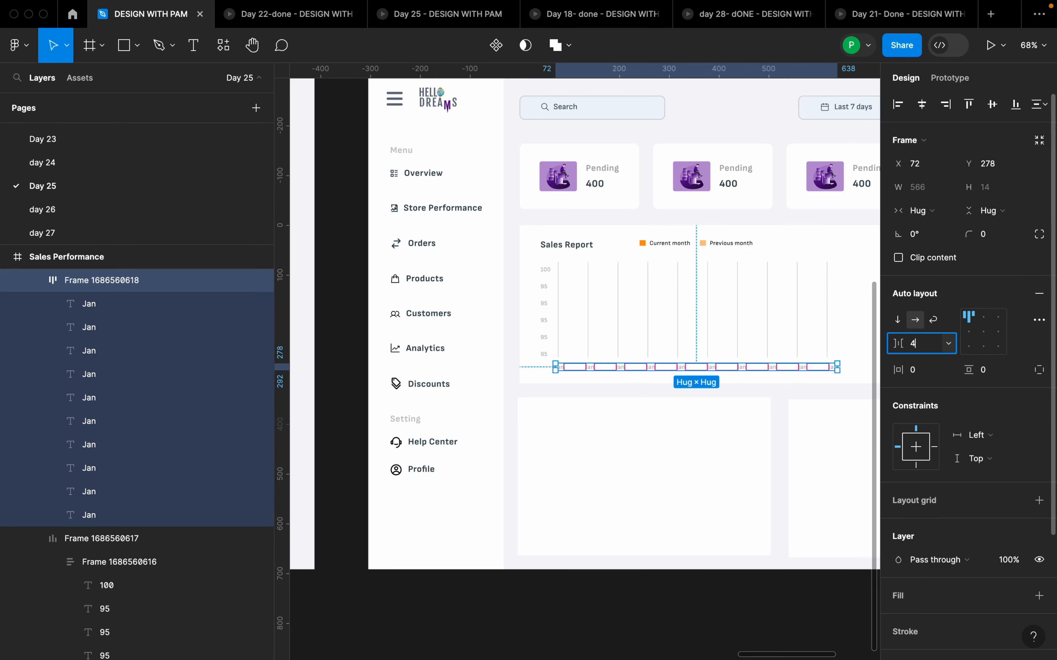
type("1")
key("Return")
type("42")
key("Return")
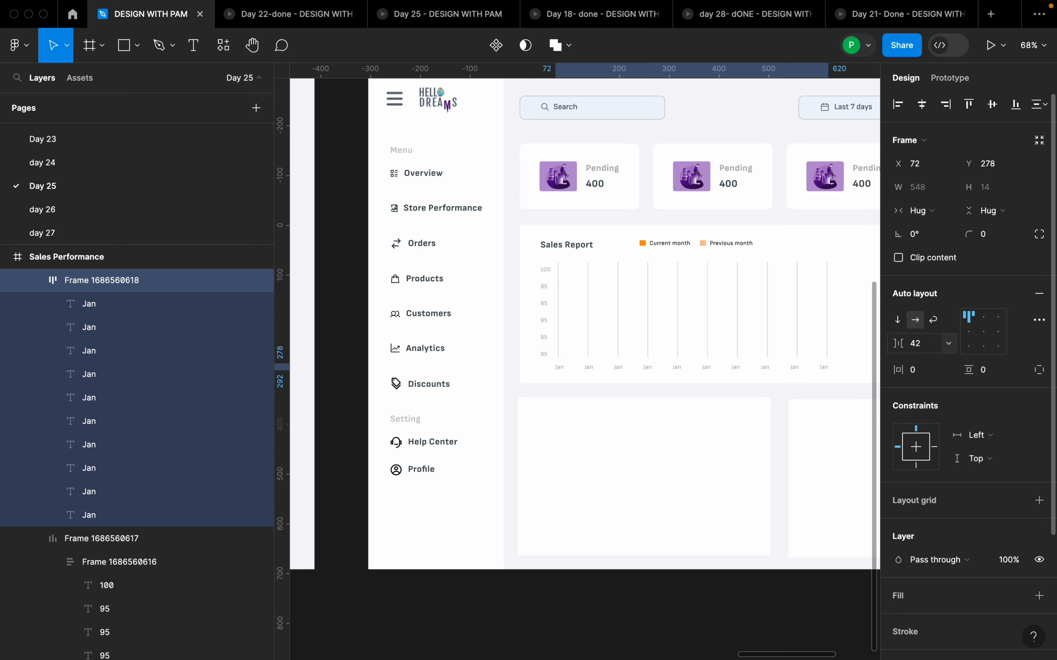
scroll(849, 367, "up", 4)
left_click(848, 362)
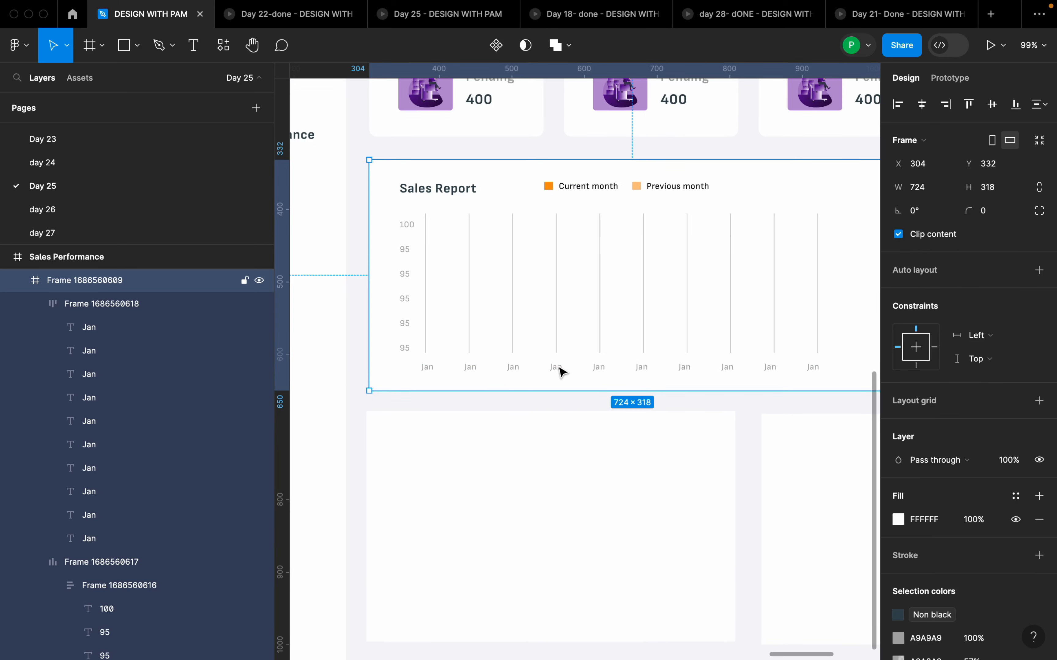
scroll(561, 371, "down", 6)
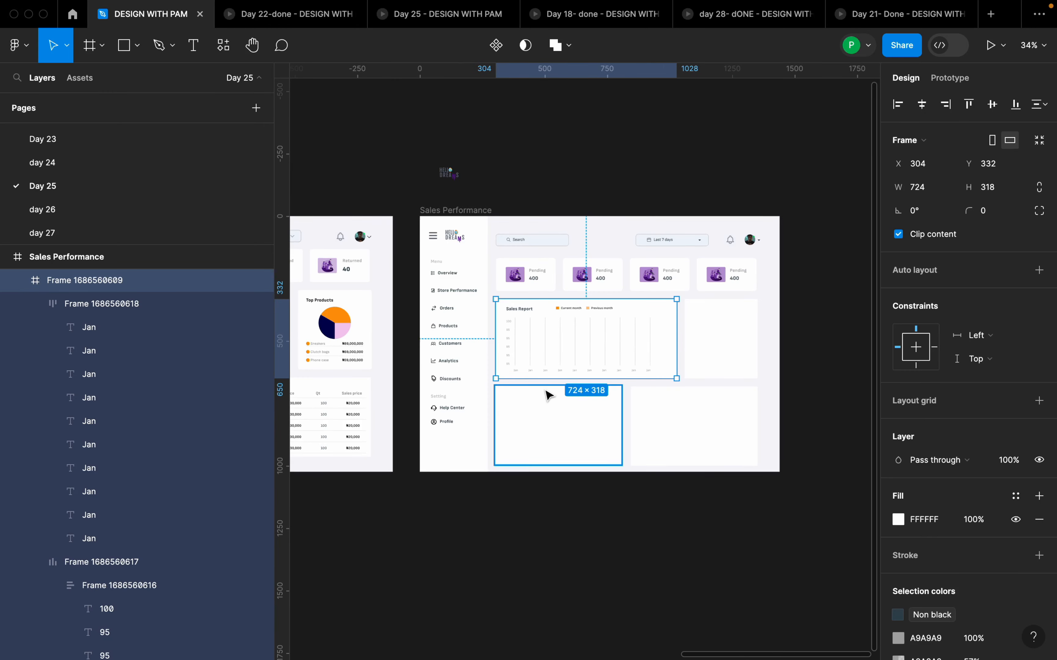
scroll(547, 399, "down", 3)
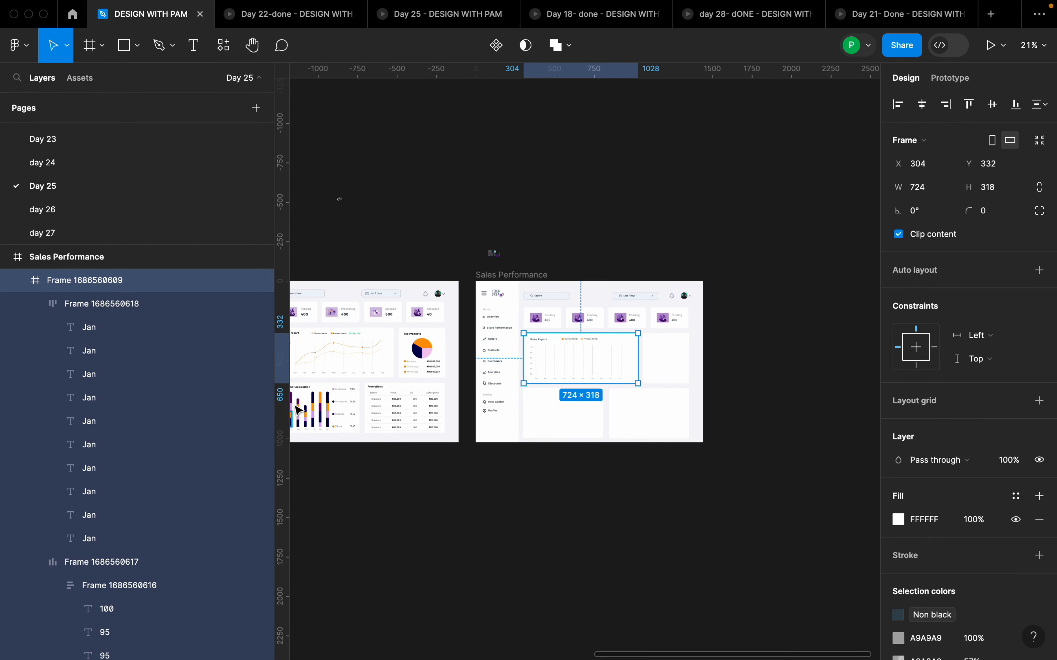
scroll(297, 411, "up", 7)
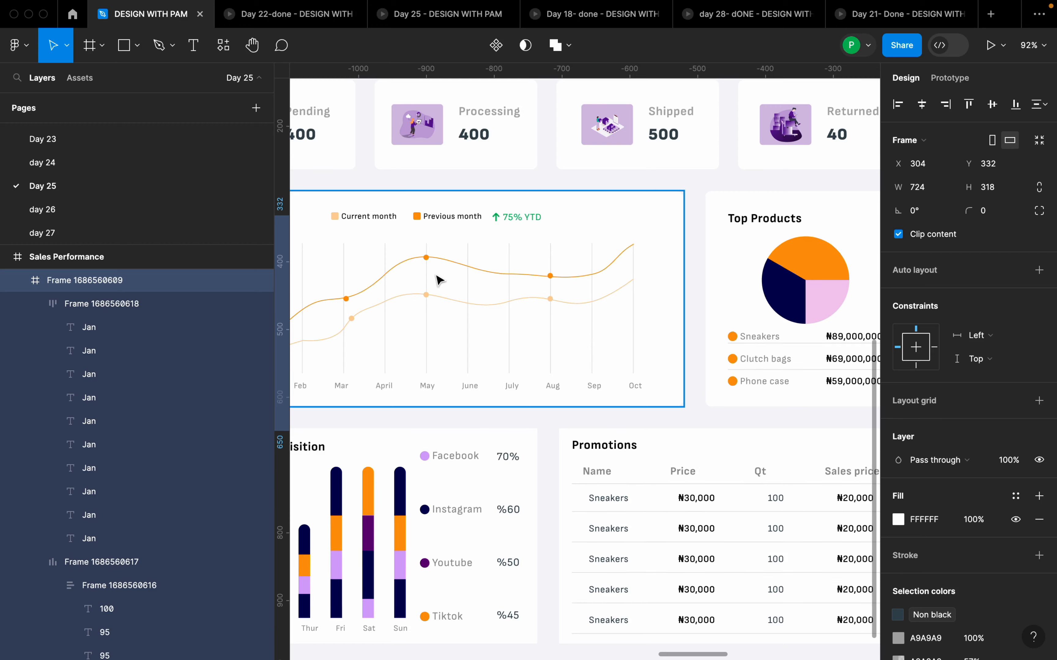
key("shift+2")
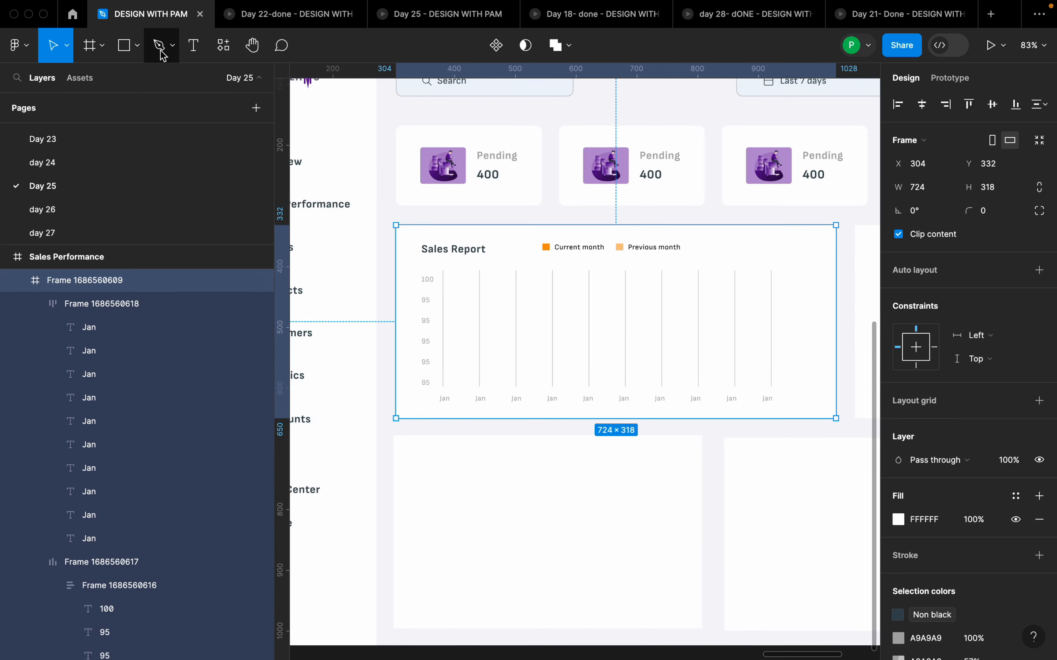
left_click(170, 52)
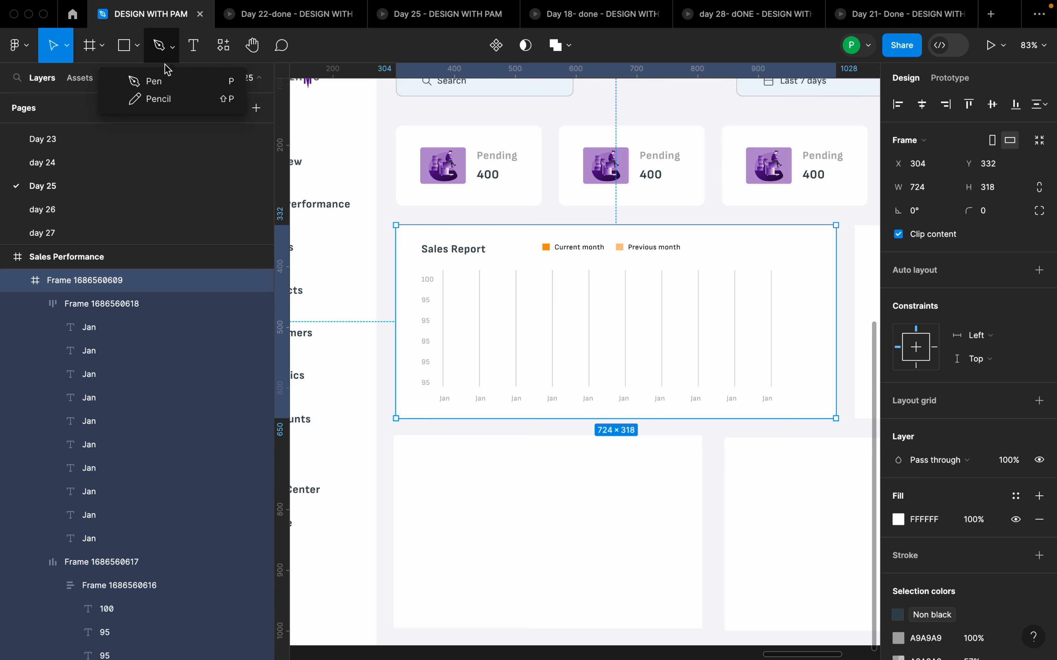
left_click(158, 82)
left_click(450, 349)
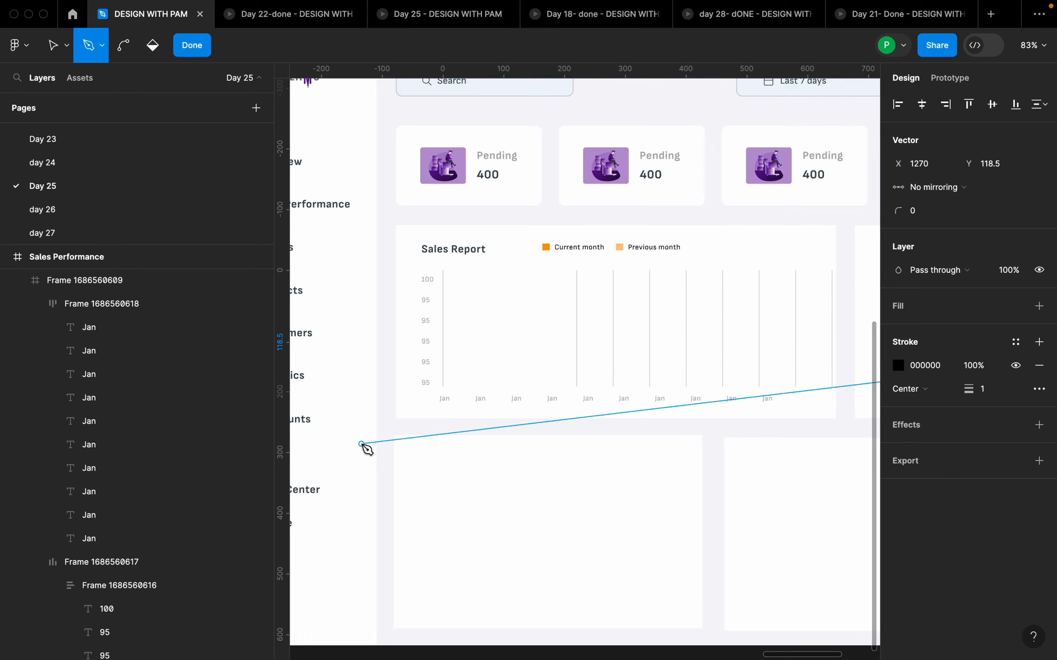
scroll(352, 396, "down", 5)
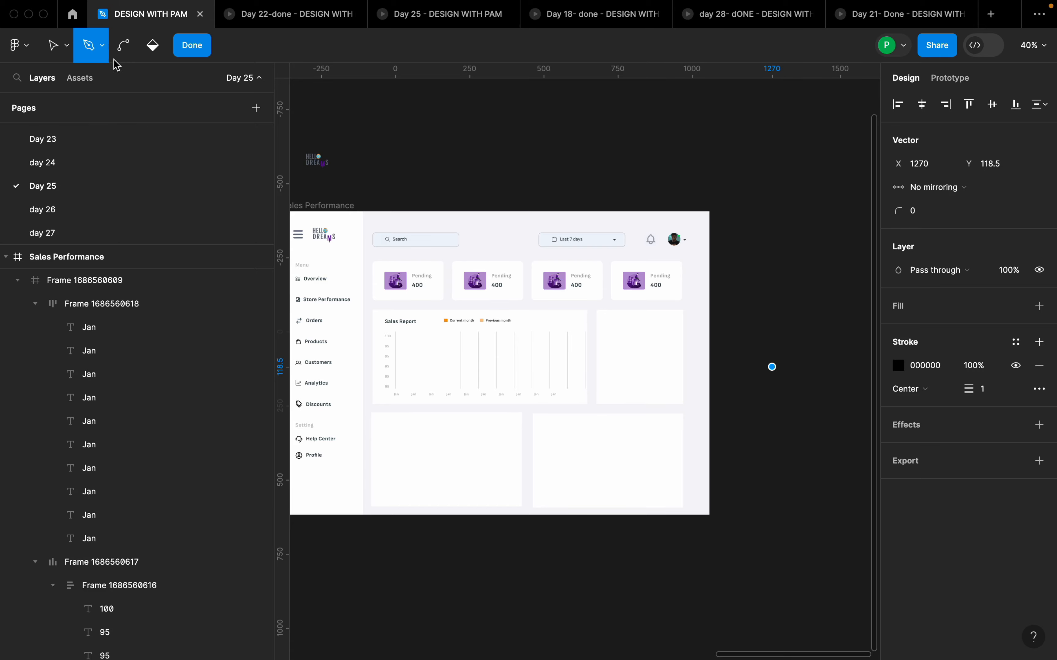
key("Escape")
key("Escape")
Step: Ungroup the auto layout holding the value labels and grid lines, and ungroup the grid lines themselves
scroll(538, 300, "up", 5)
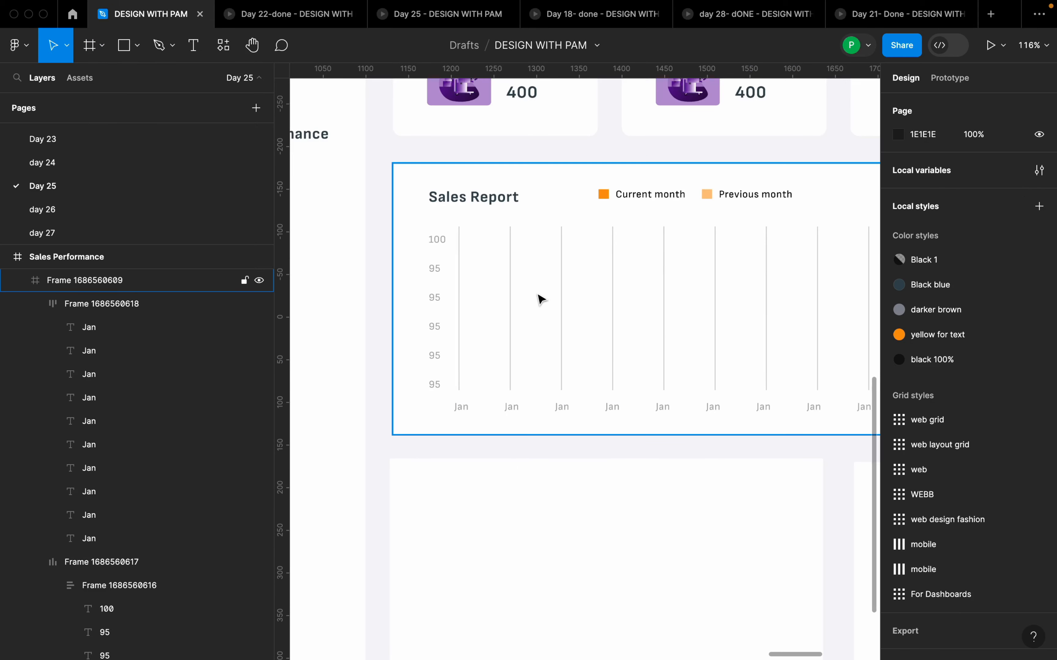
left_click(538, 288)
left_click(523, 296)
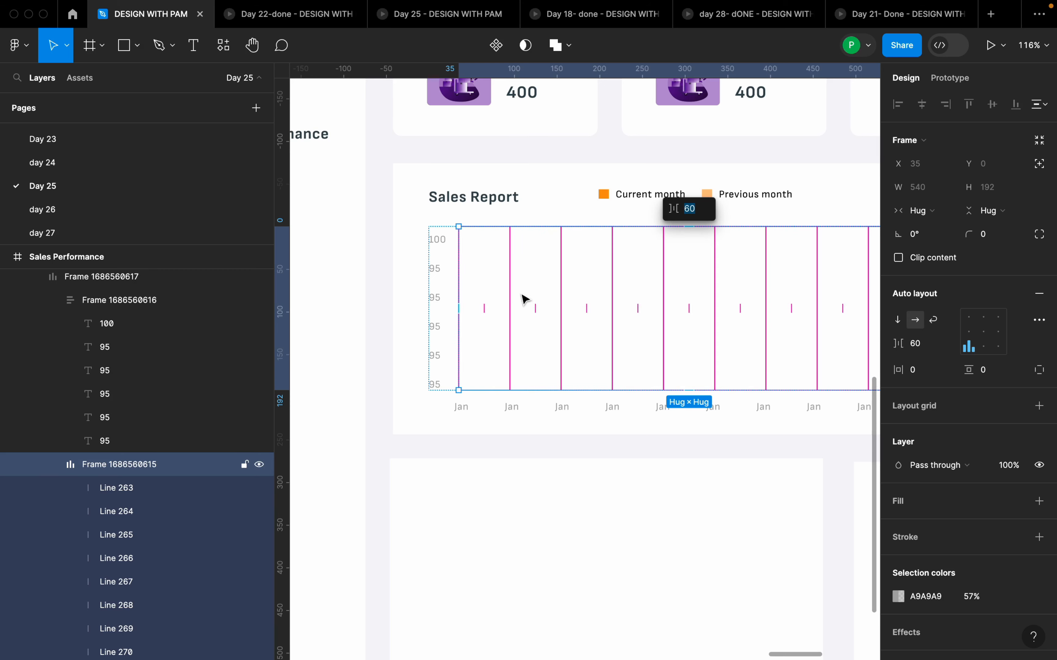
scroll(524, 299, "down", 3)
left_click(426, 340)
left_click(464, 318)
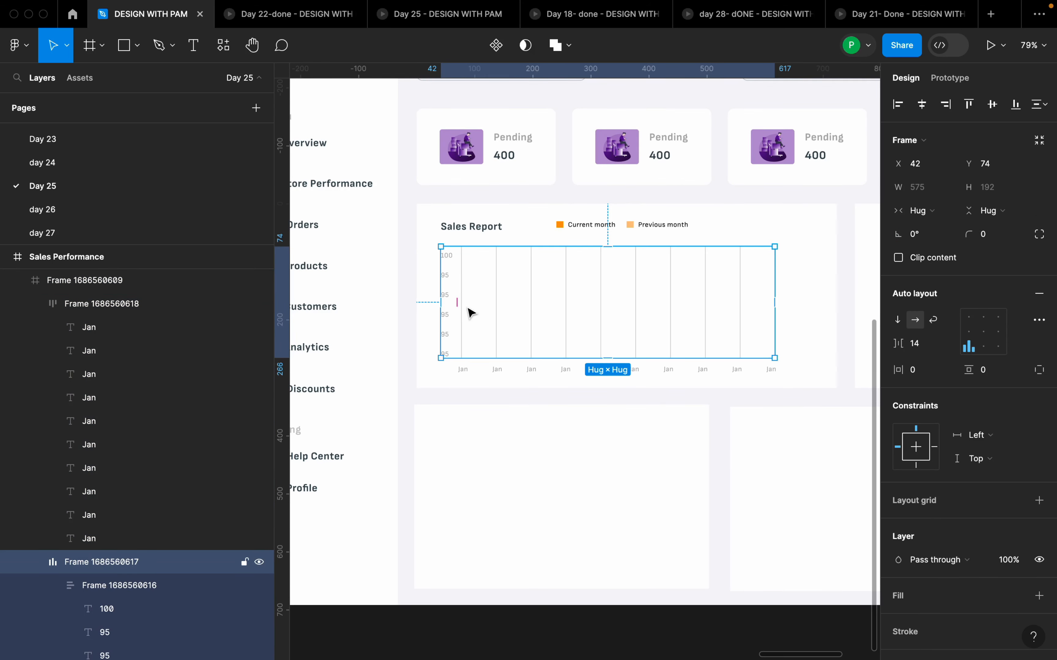
right_click(469, 309)
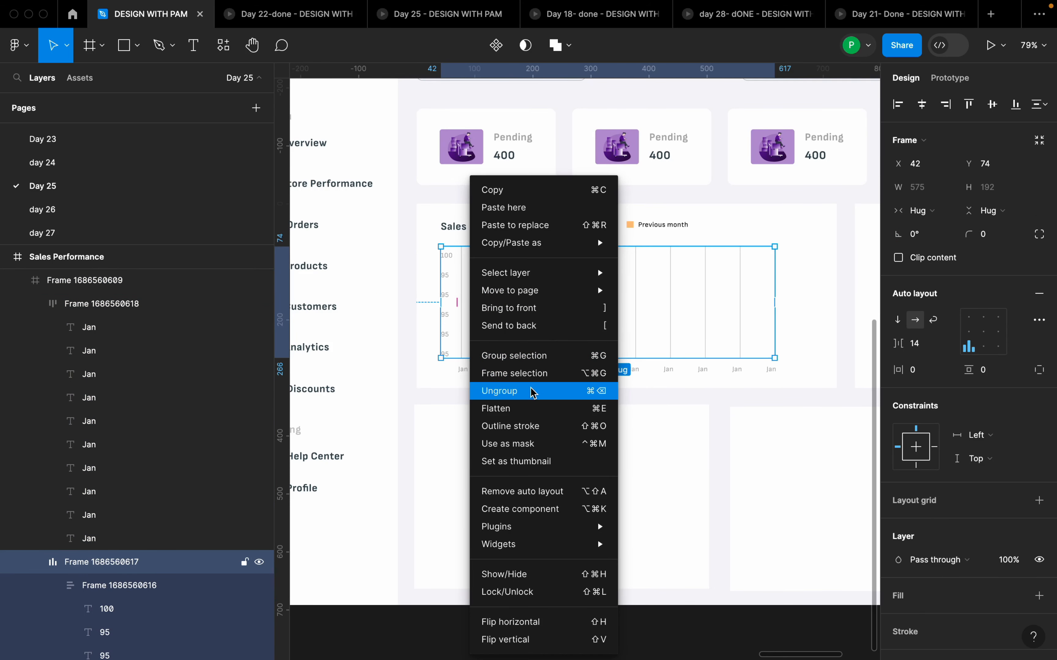
left_click(541, 390)
left_click(547, 326)
right_click(548, 323)
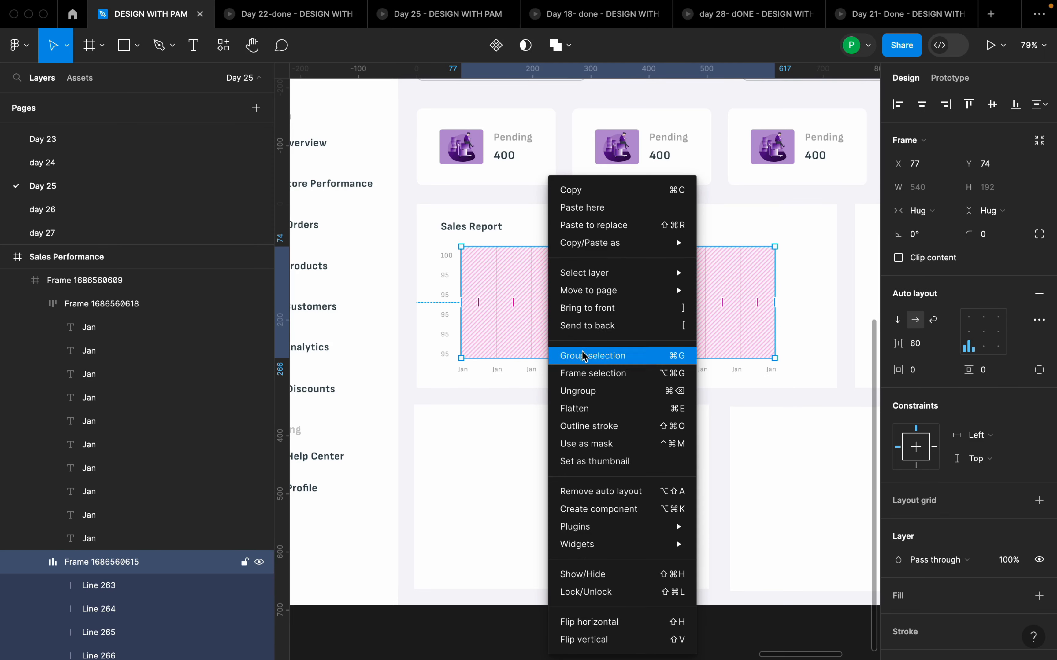
left_click(580, 392)
scroll(551, 321, "up", 3)
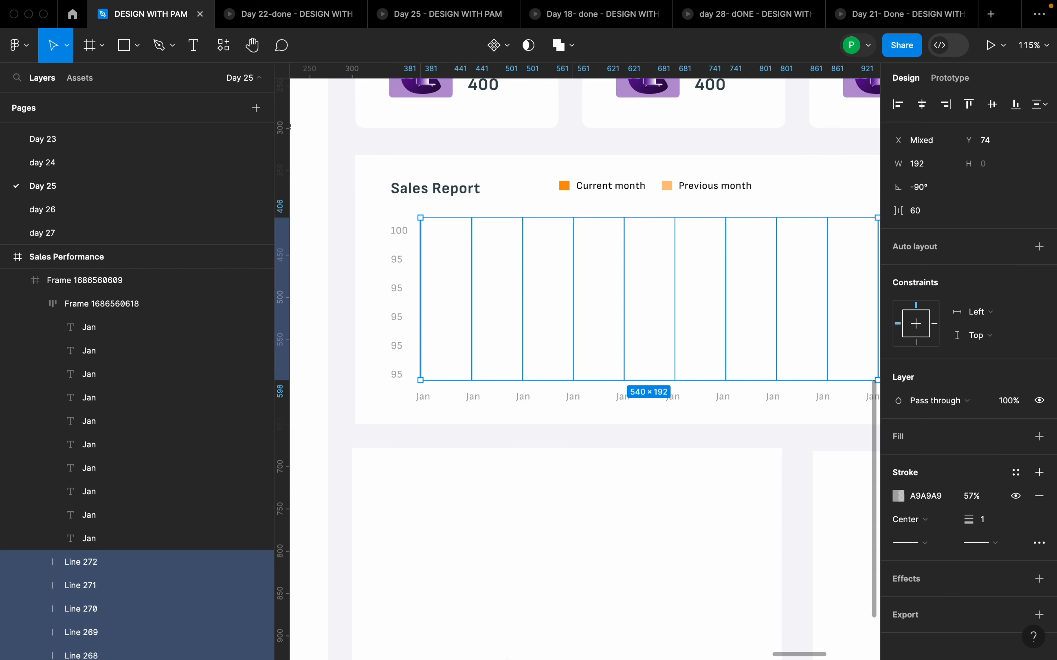
Step: Draw a six-point rising and falling line across the Sales Report grid with the Pen tool, about 480 × 114 in size
left_click(607, 540)
key("l")
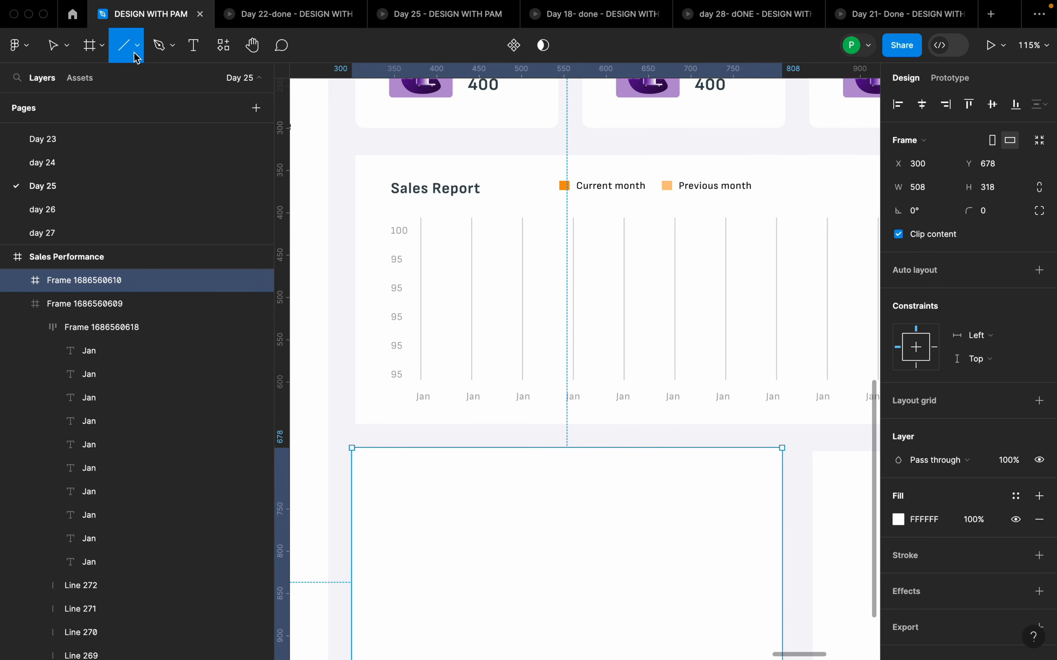
left_click(171, 45)
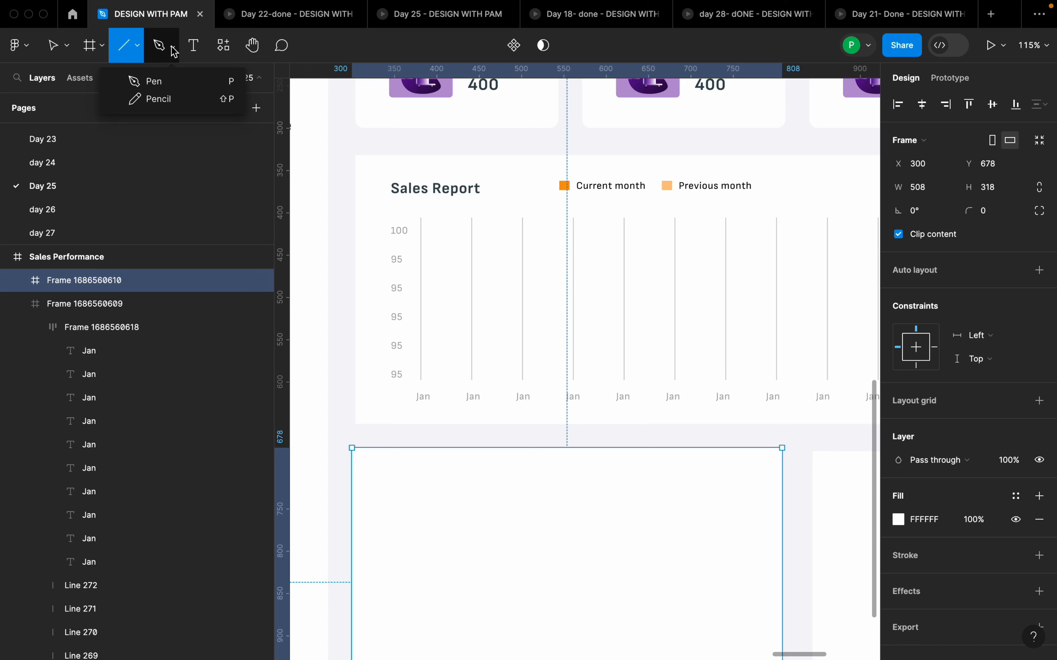
left_click(162, 85)
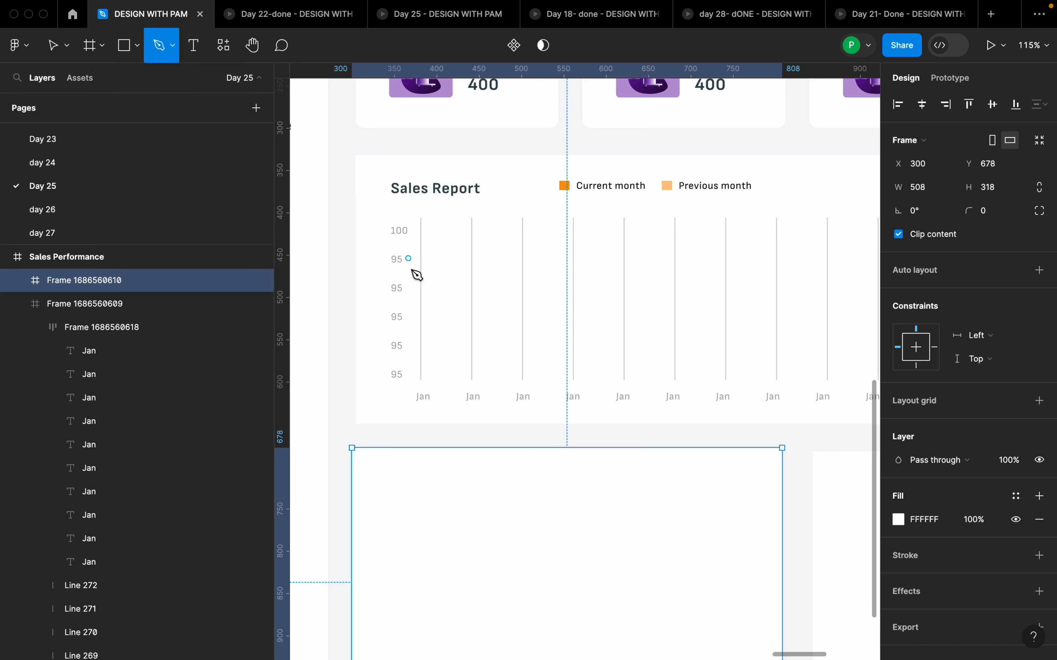
left_click(421, 327)
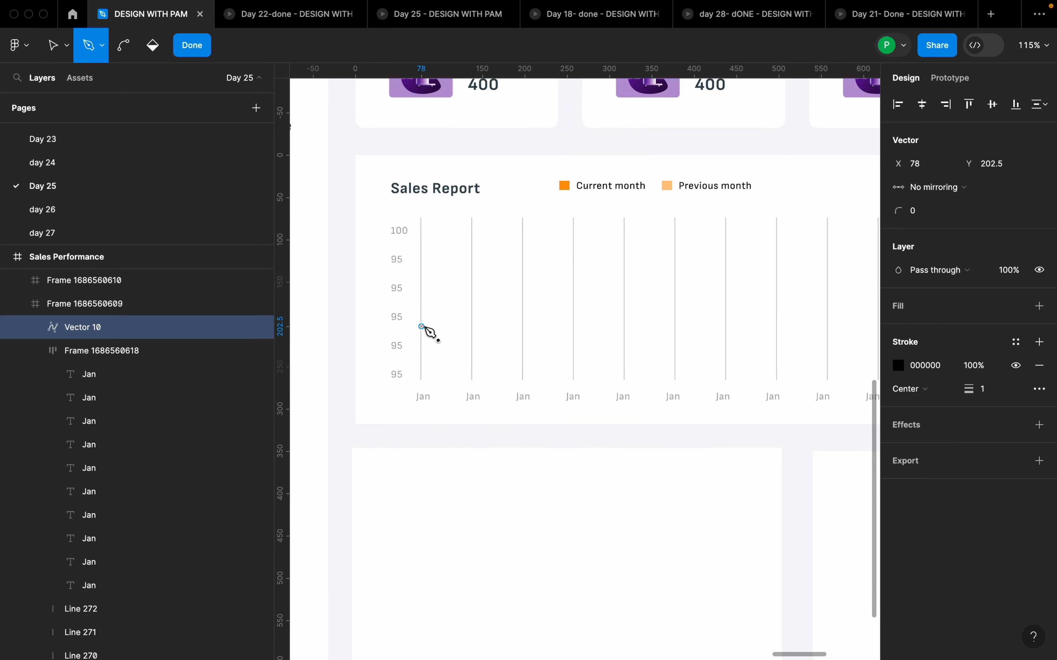
left_click(473, 280)
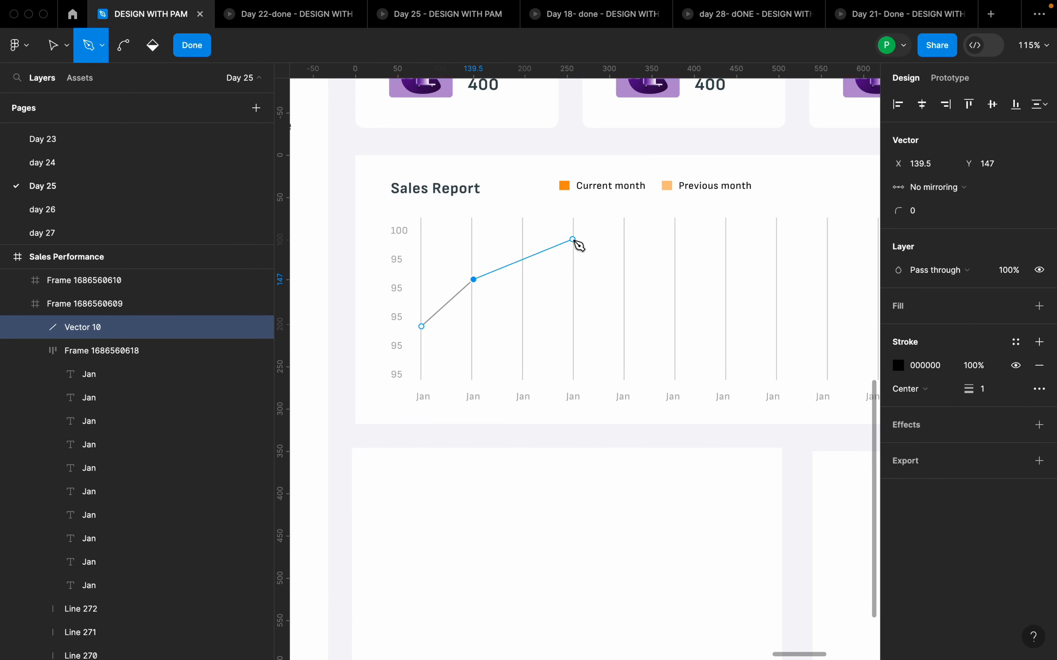
left_click(572, 239)
left_click(625, 230)
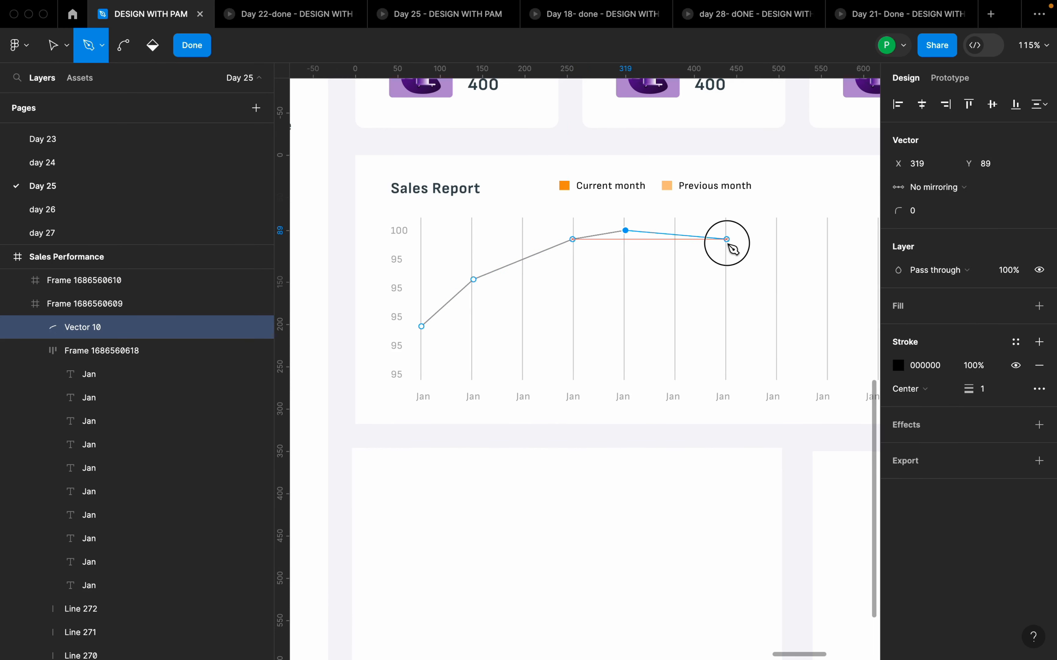
left_click(727, 240)
left_click(827, 257)
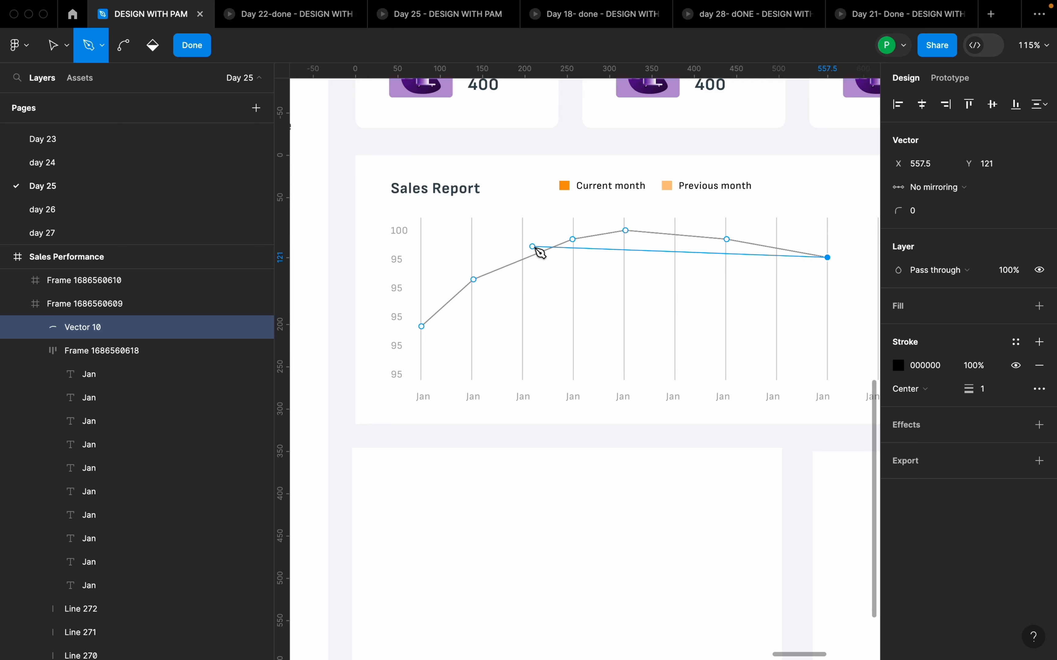
key("super")
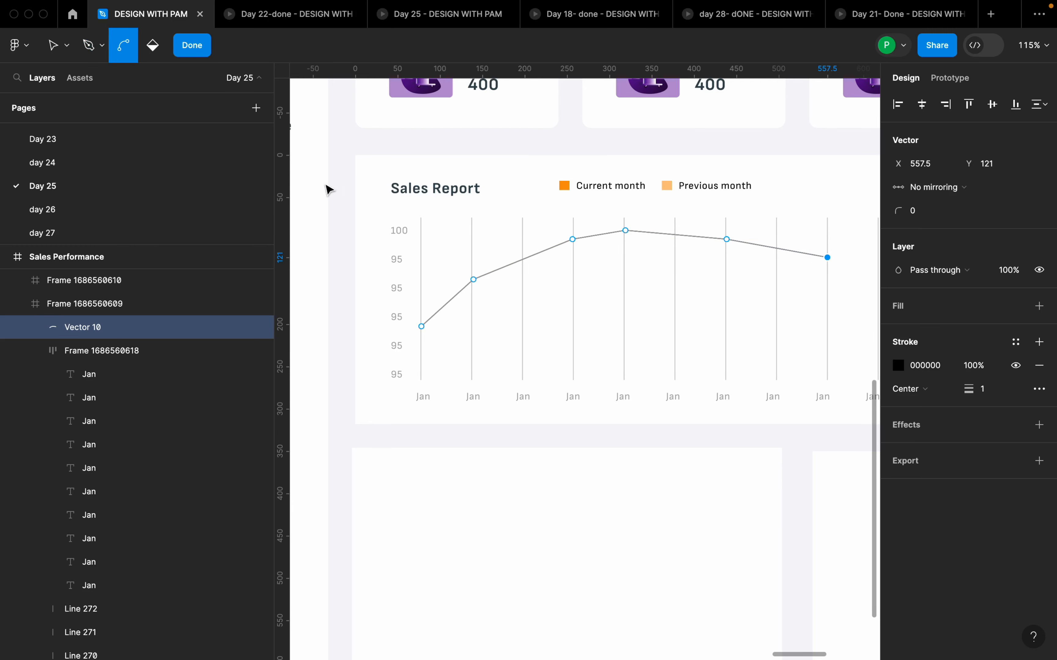
scroll(451, 300, "up", 6)
left_click(192, 45)
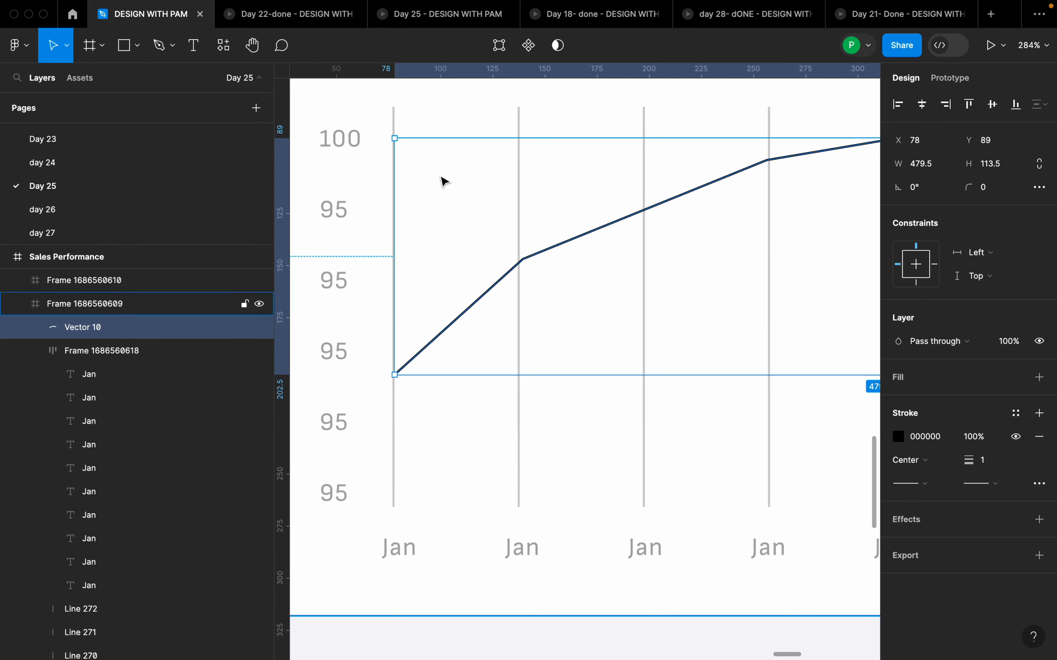
Step: Bend the second point of the trend line into a smooth curve
double_click(526, 268)
scroll(529, 267, "up", 4)
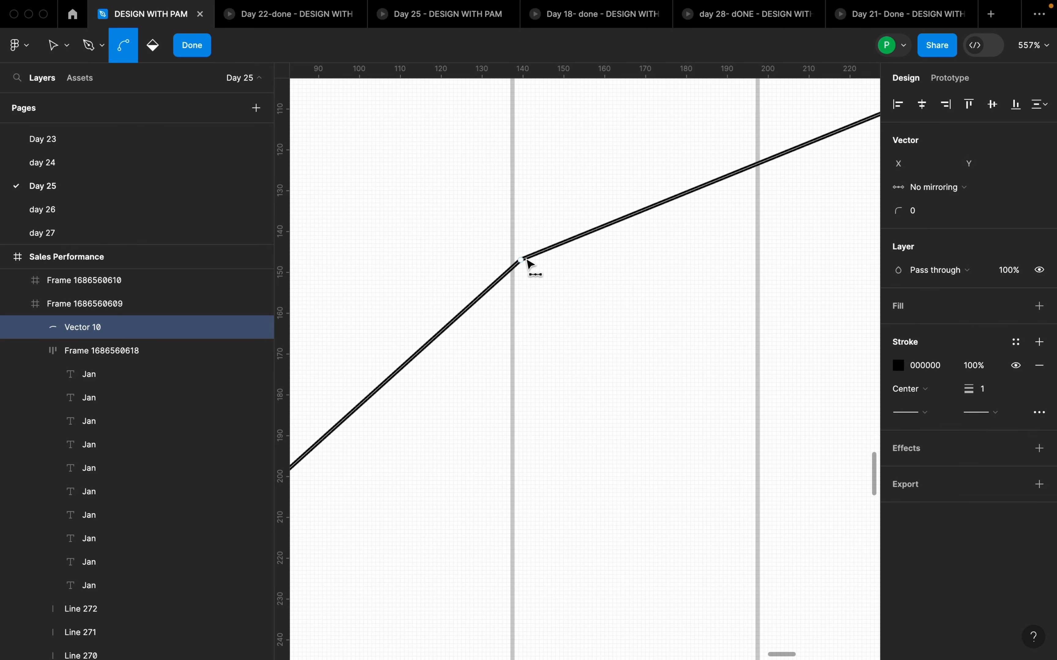
key("v")
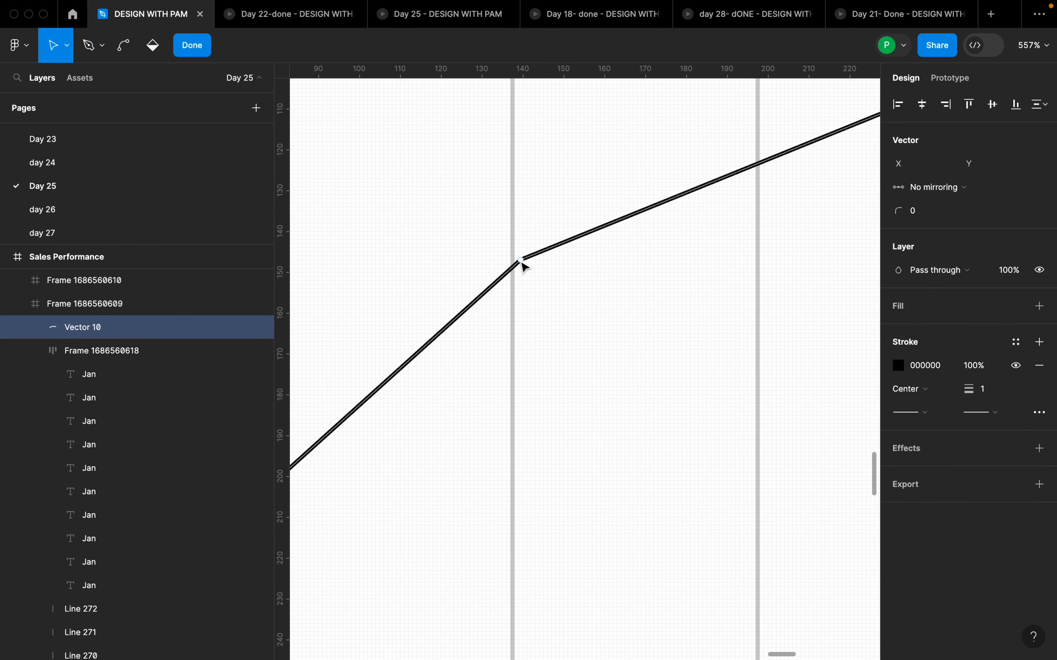
key("super")
left_click(521, 261)
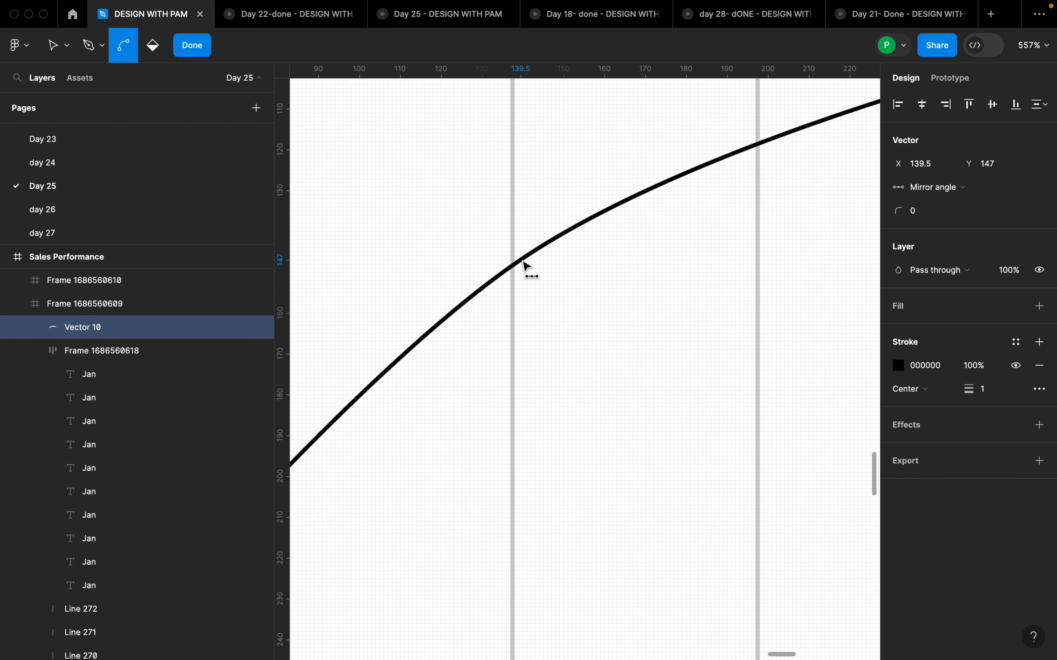
scroll(531, 273, "down", 10)
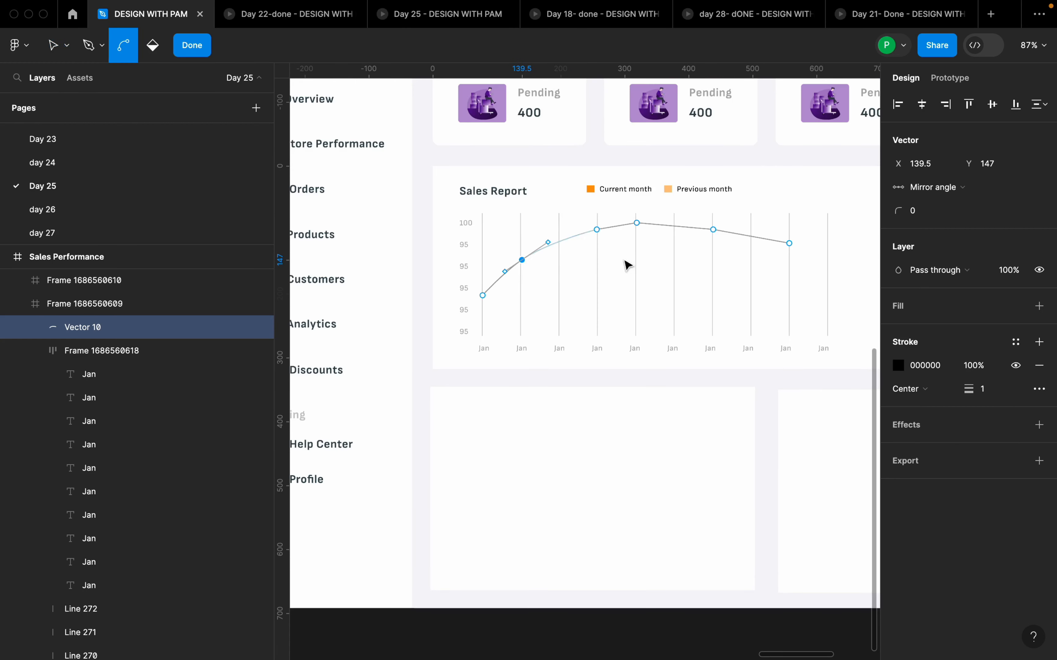
Step: Smooth the trend line's peak point and the point following it, and finish editing the path
scroll(625, 264, "up", 3)
scroll(725, 238, "up", 5)
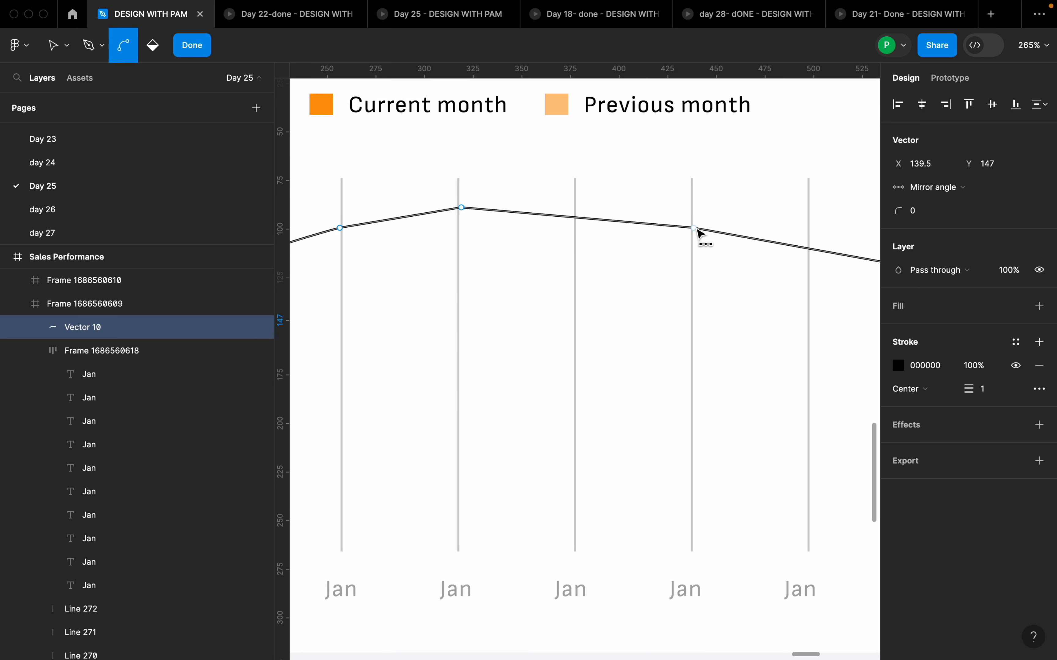
left_click(696, 229, "super")
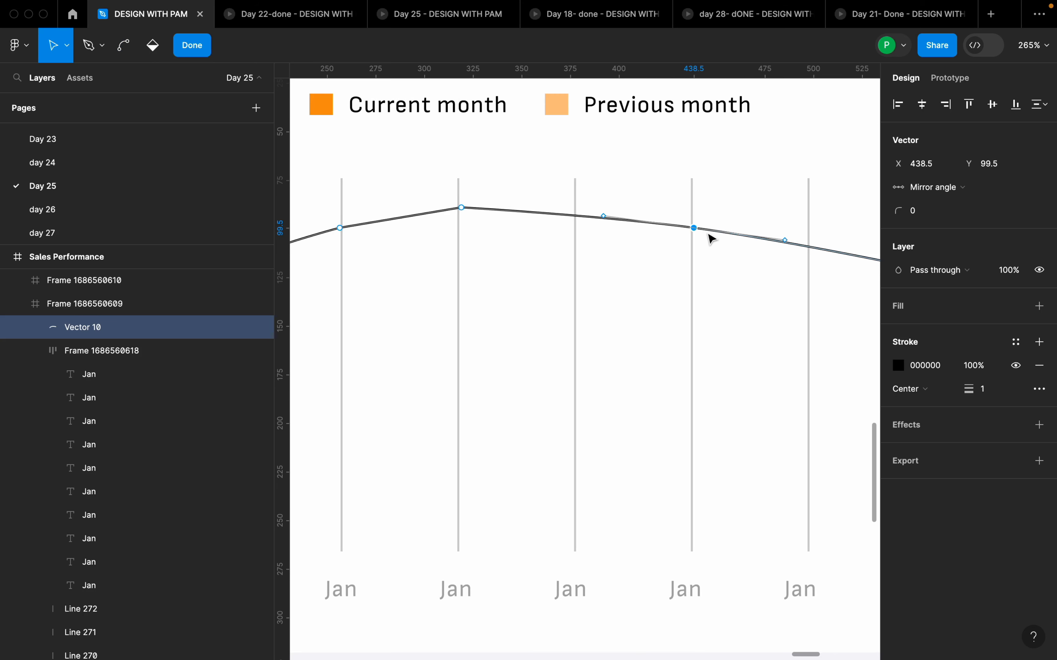
key("super")
left_click(461, 208, "super")
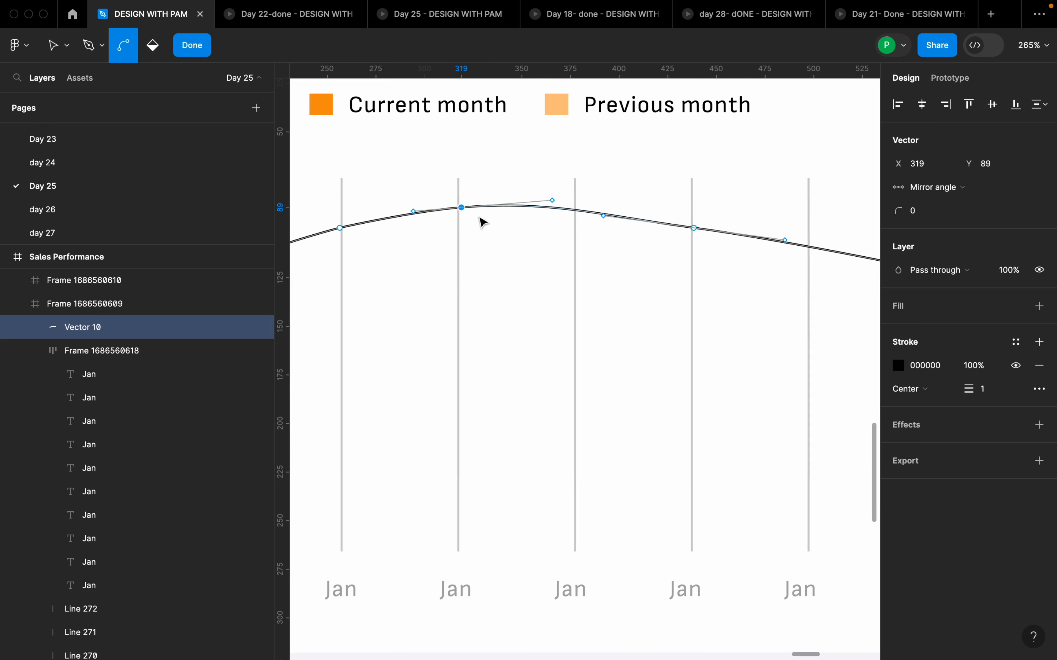
scroll(481, 222, "down", 5)
left_click(693, 245)
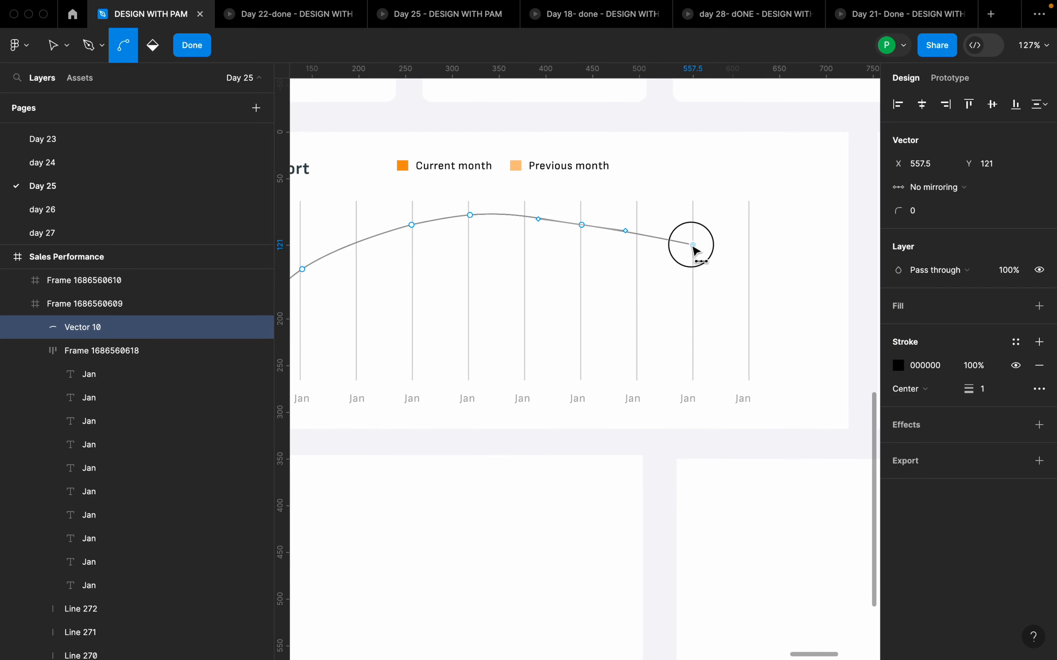
scroll(725, 231, "down", 5)
key("Escape")
left_click(759, 240)
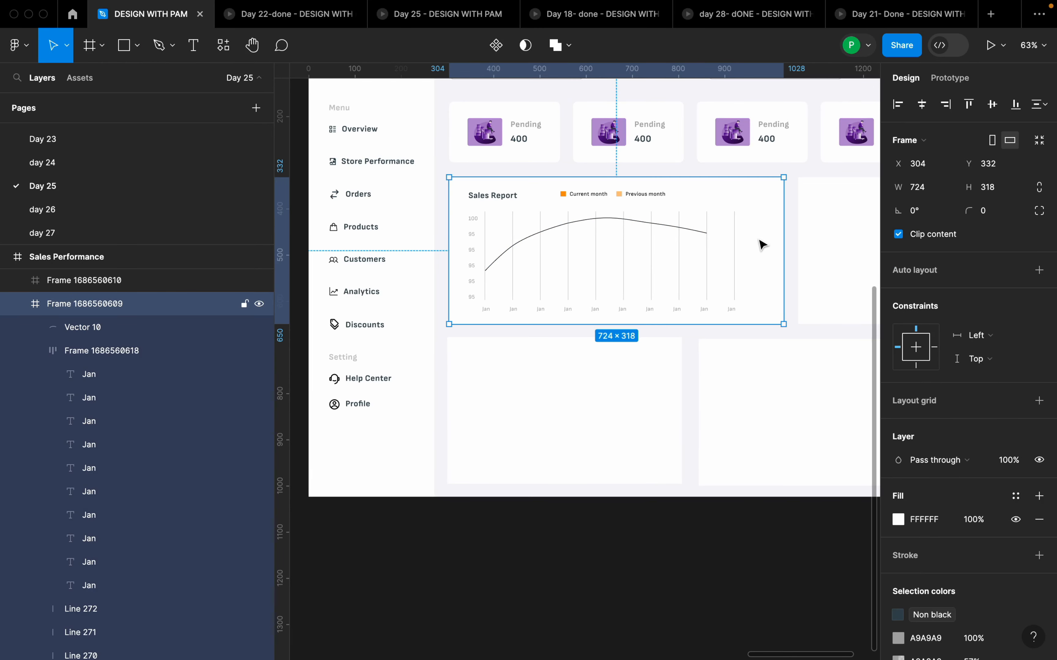
Step: Apply the "yellow for text" colour style to the curved trend line's stroke
scroll(765, 246, "down", 5)
scroll(765, 248, "up", 1)
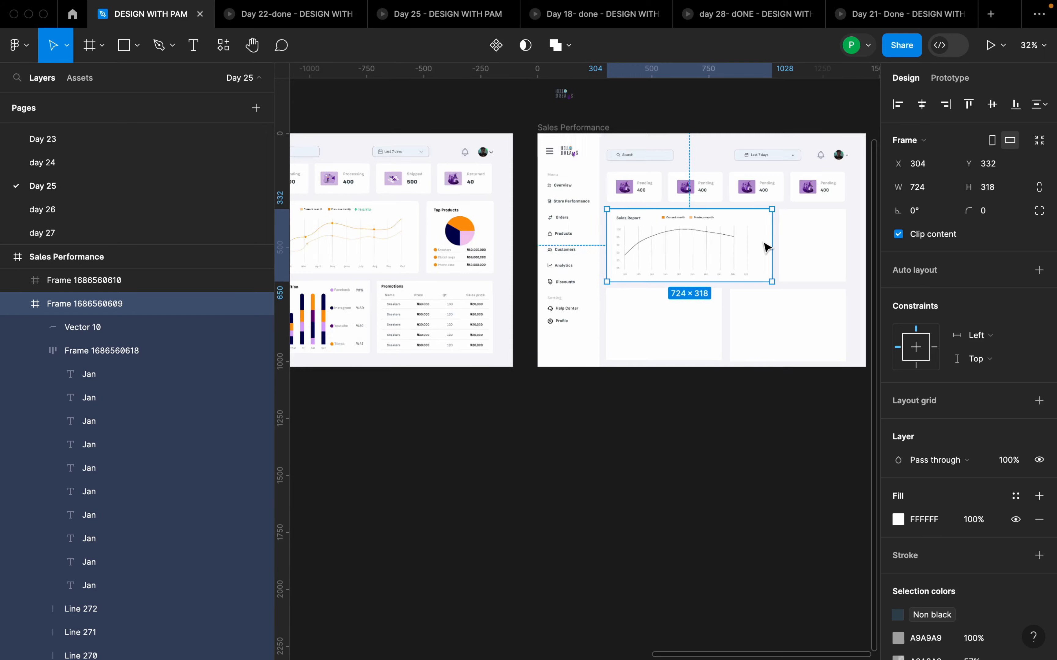
scroll(765, 248, "up", 6)
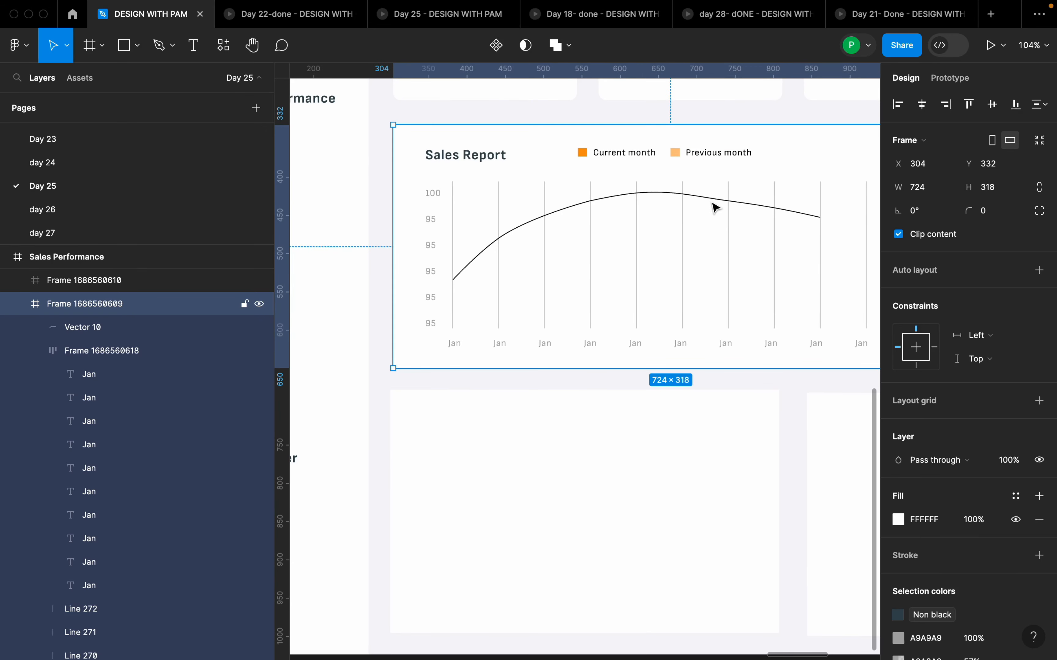
left_click(714, 198)
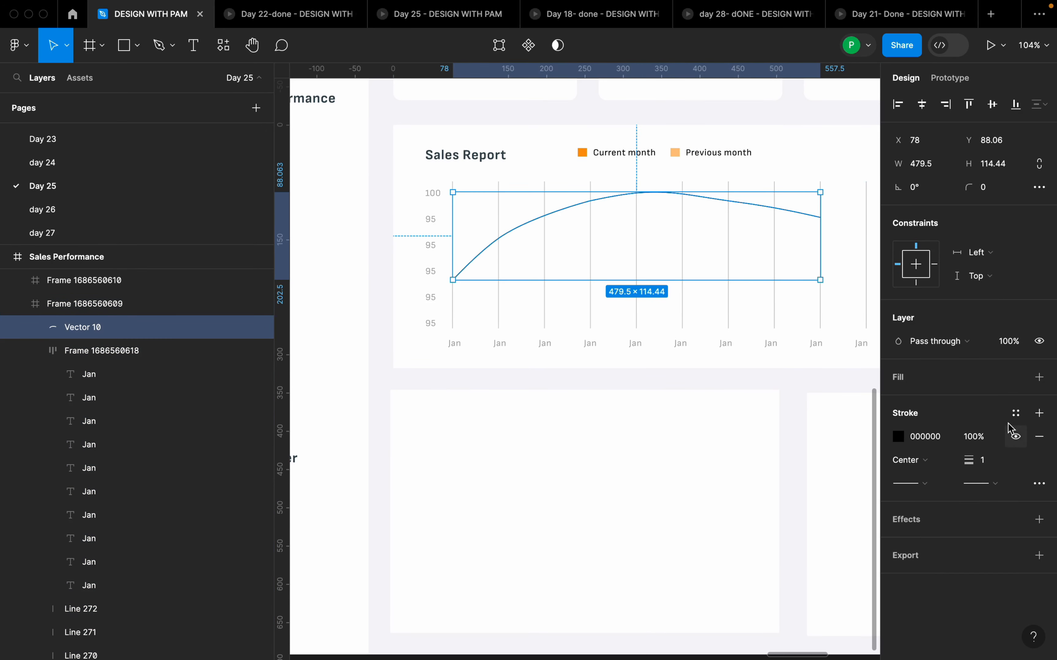
left_click(1016, 413)
left_click(762, 632)
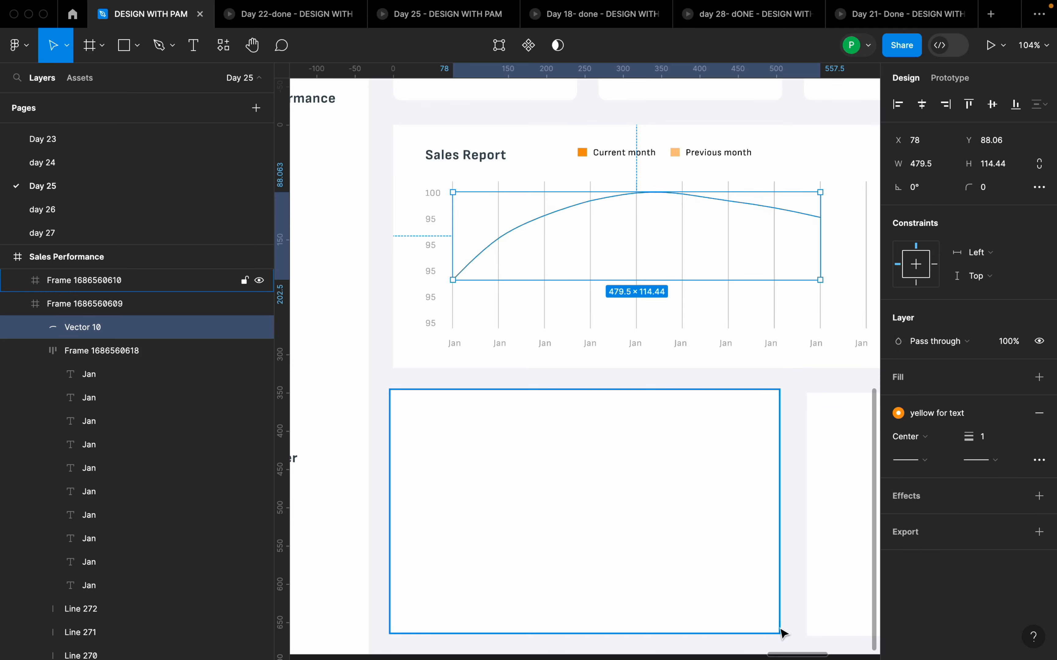
left_click(842, 256)
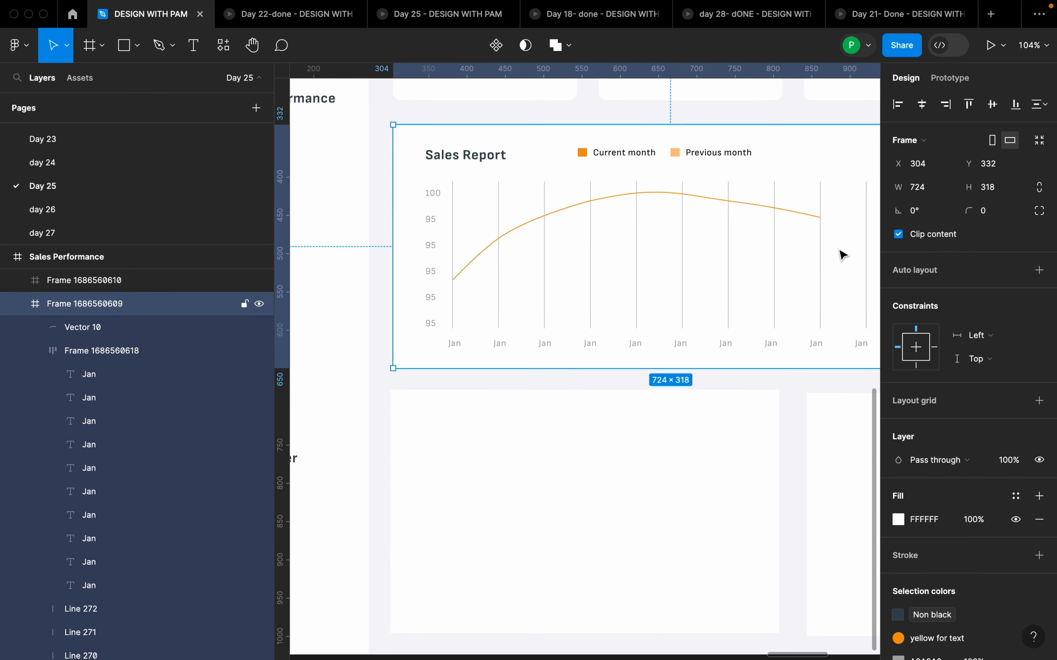
Step: Draw a second, eight-point zigzag line below the orange curve with the Pen tool, from about X 79, Y 242 to X 617, Y 228
double_click(786, 217)
scroll(576, 249, "up", 2)
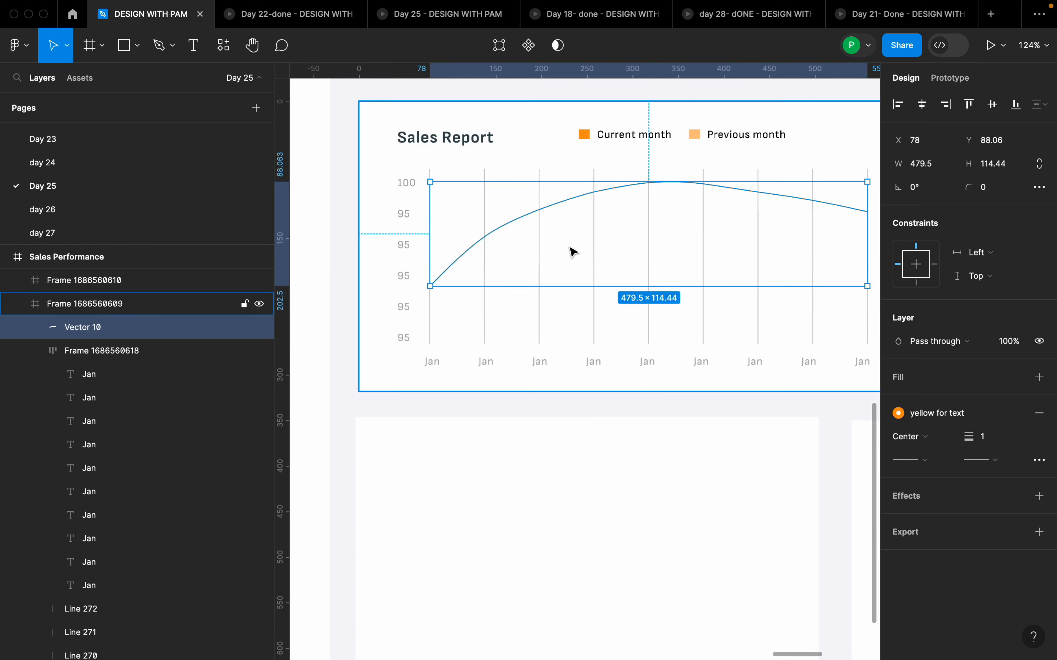
left_click(172, 45)
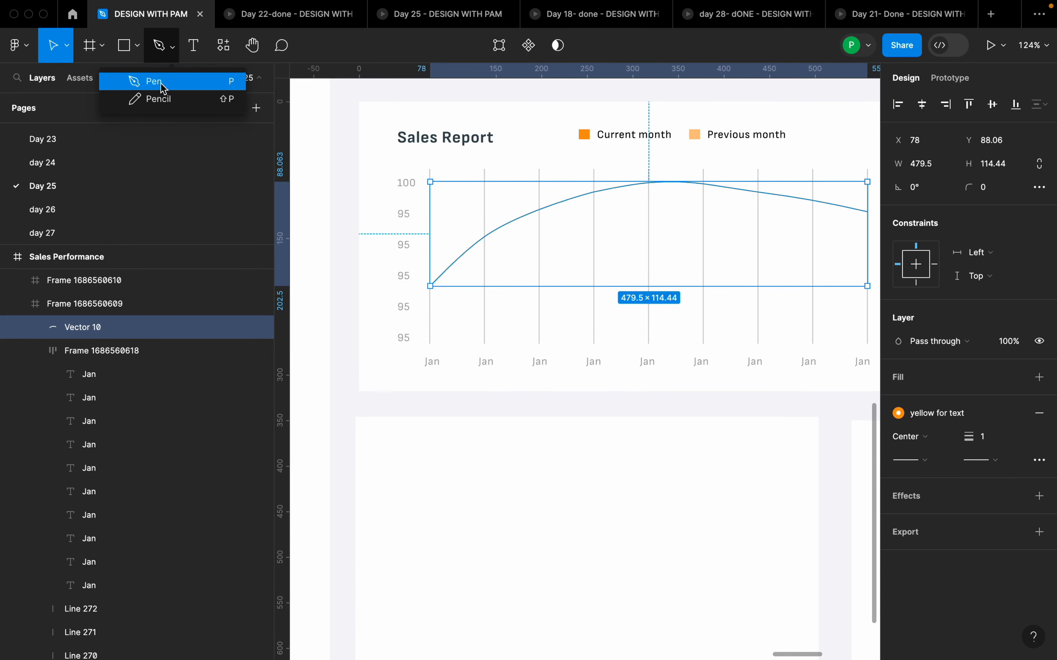
left_click(157, 78)
left_click(432, 323)
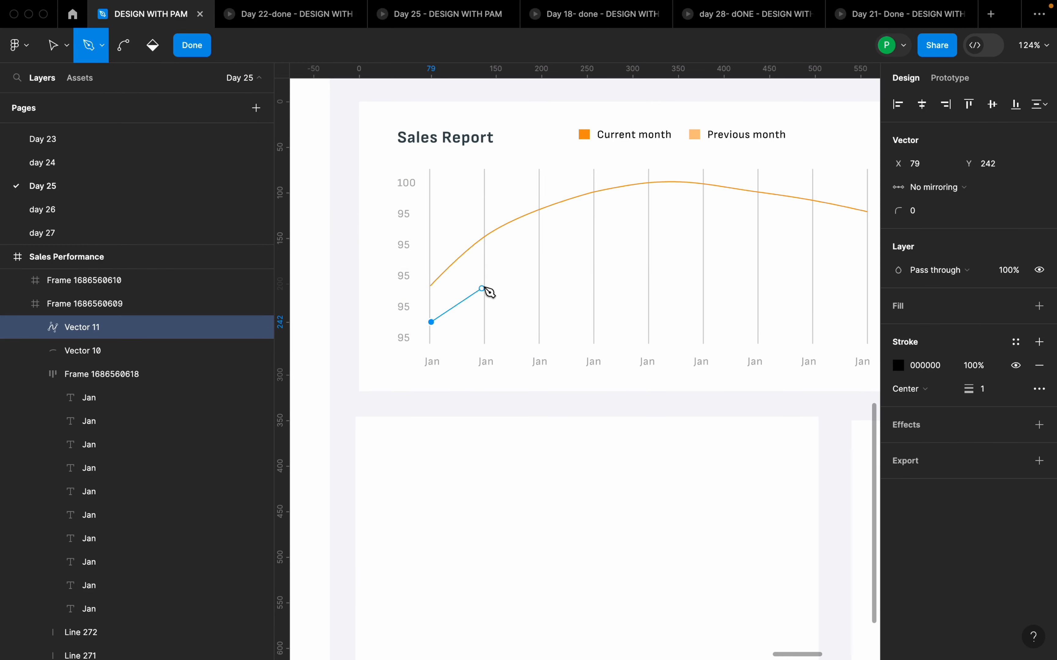
left_click(485, 270)
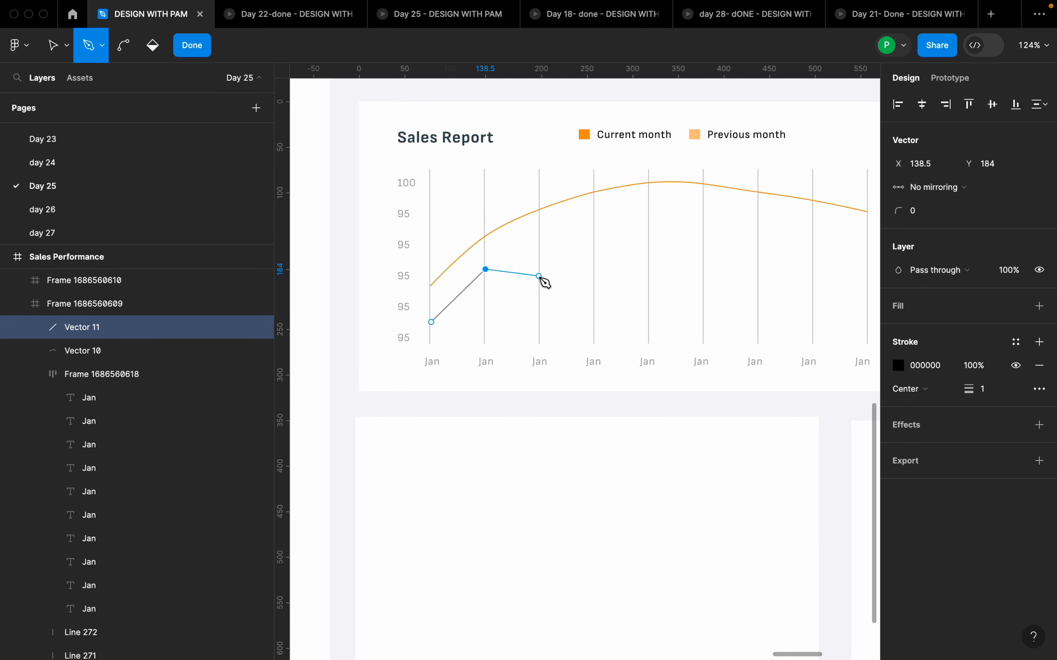
left_click(539, 282)
left_click(595, 309)
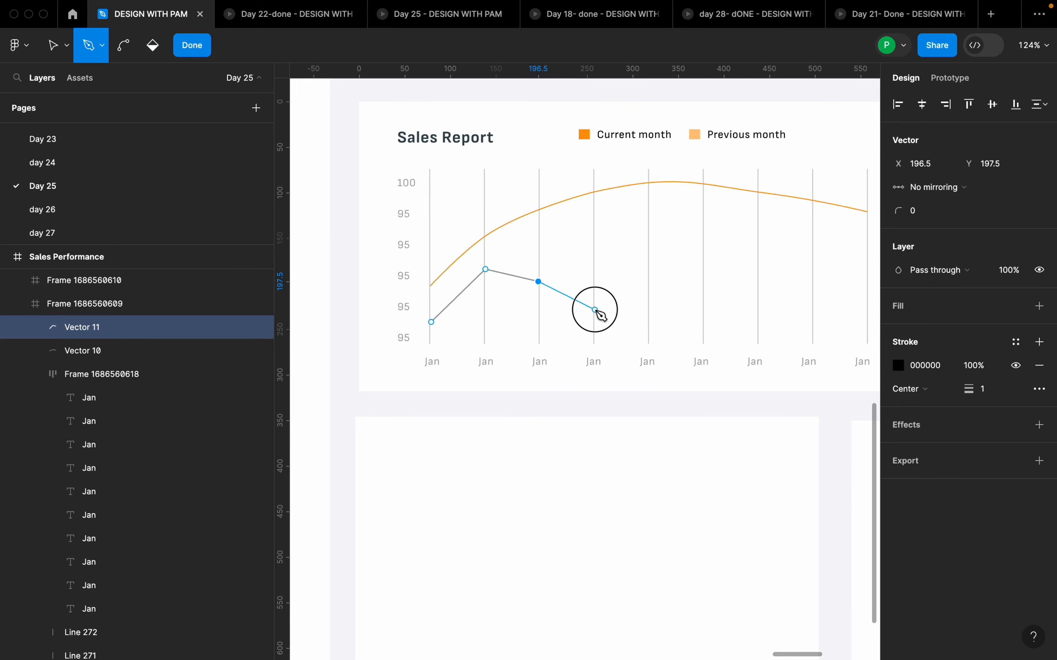
left_click(649, 238)
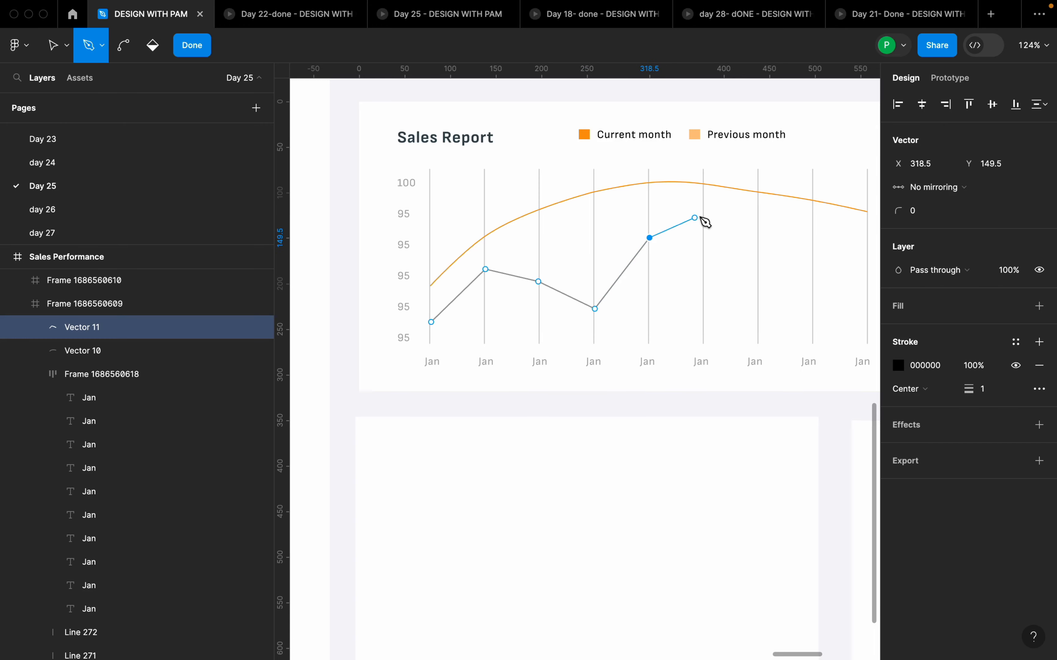
left_click(704, 211)
left_click(814, 272)
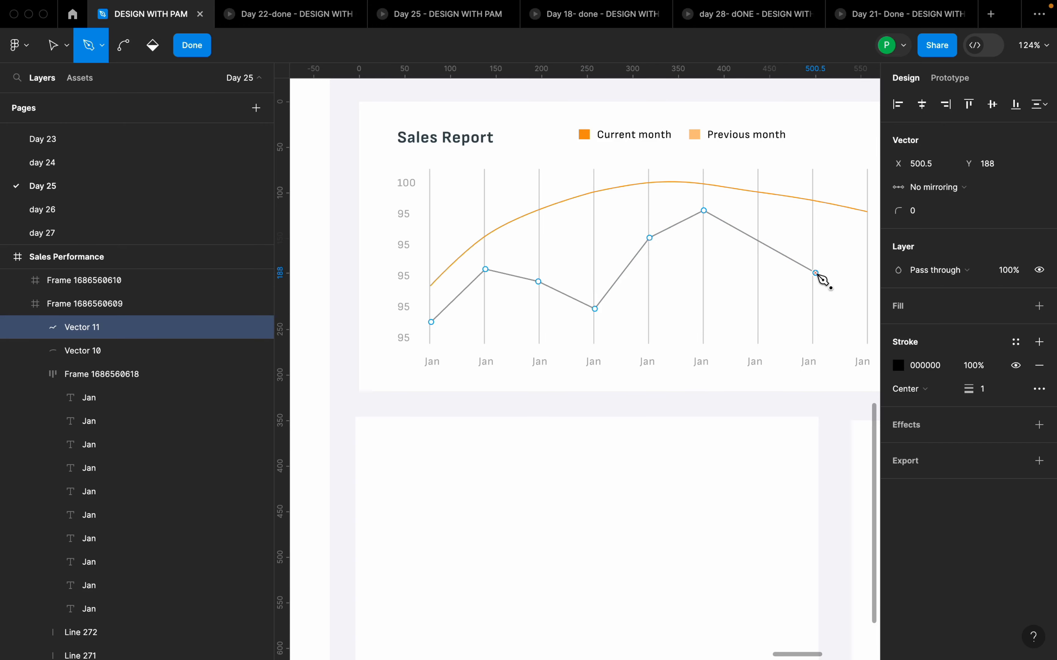
scroll(817, 277, "down", 3)
scroll(755, 279, "down", 3)
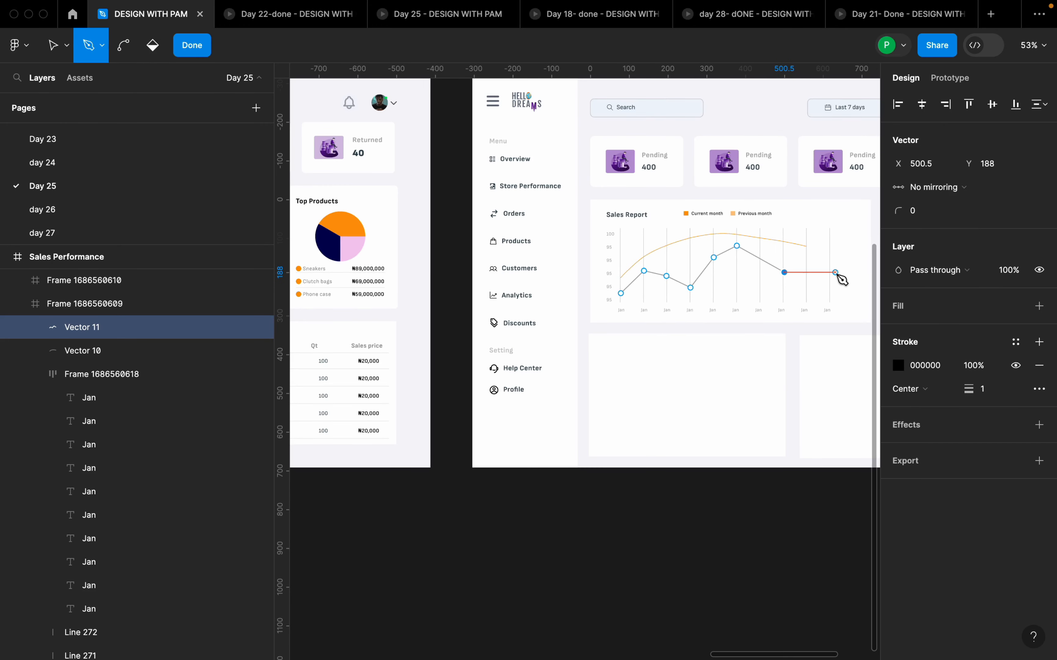
left_click(830, 287)
scroll(827, 262, "up", 4)
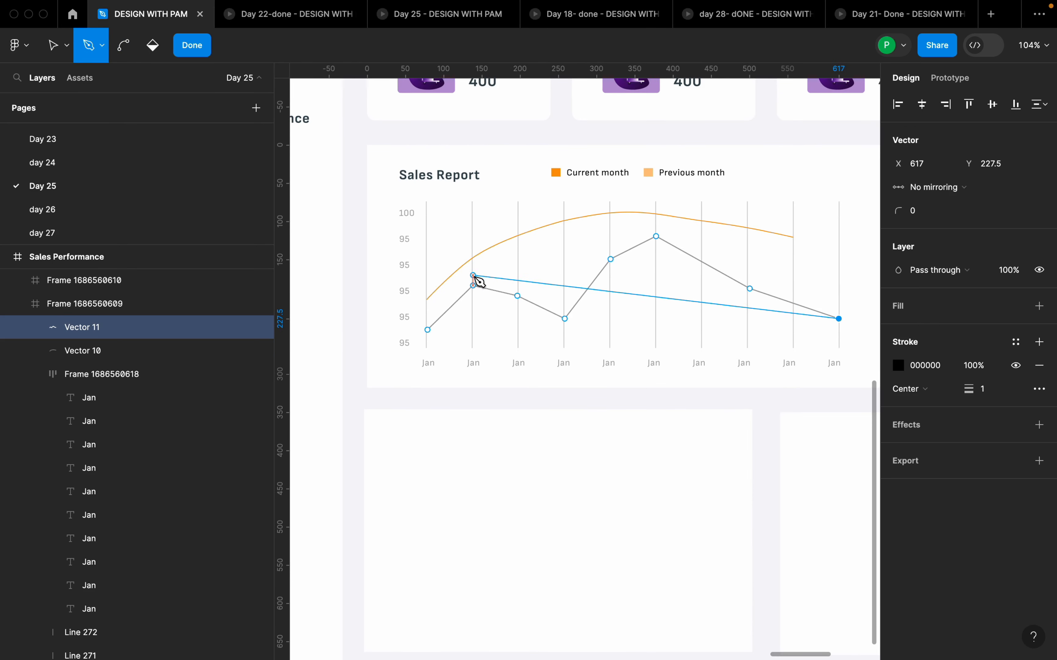
left_click(192, 45)
left_click(683, 313)
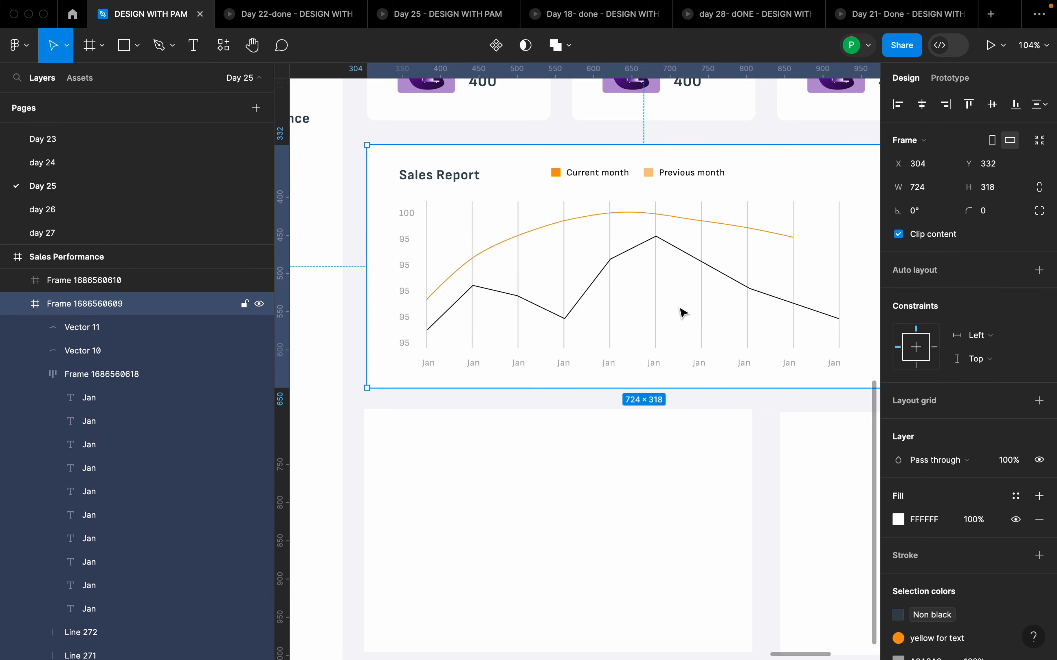
Step: Bend the second point of the black zigzag line into a smooth curve
scroll(425, 313, "up", 5)
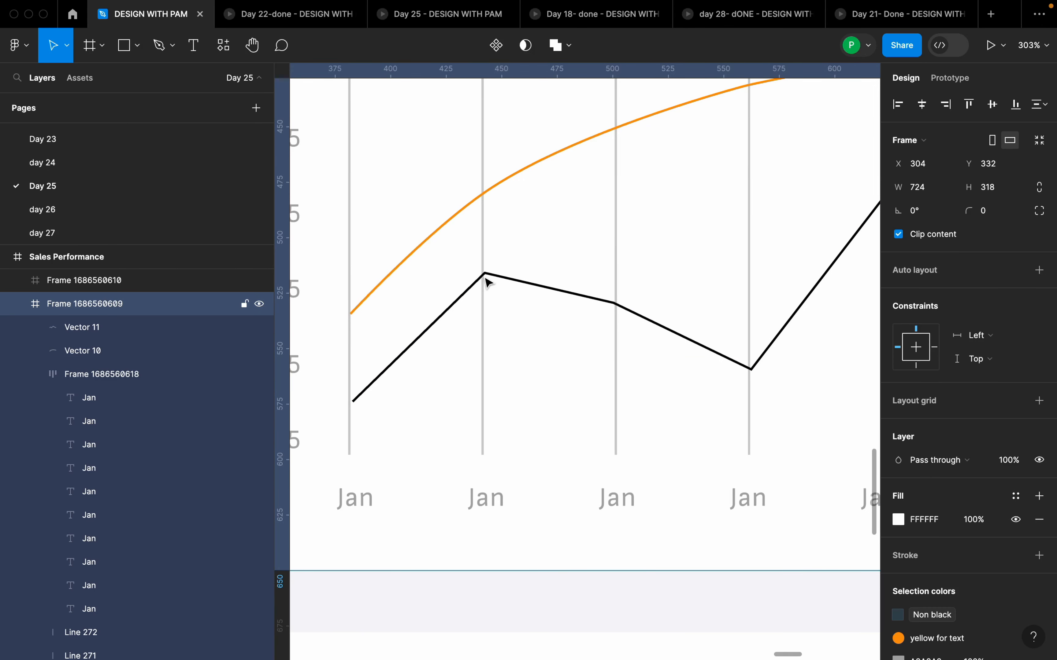
scroll(490, 280, "up", 3)
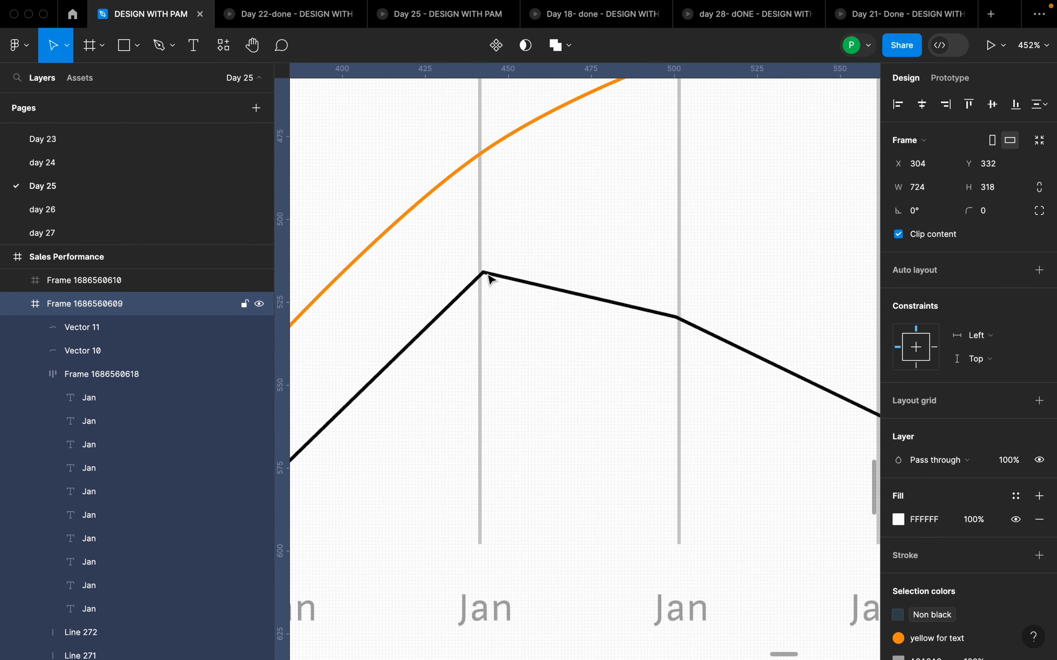
left_click(489, 280)
double_click(490, 280)
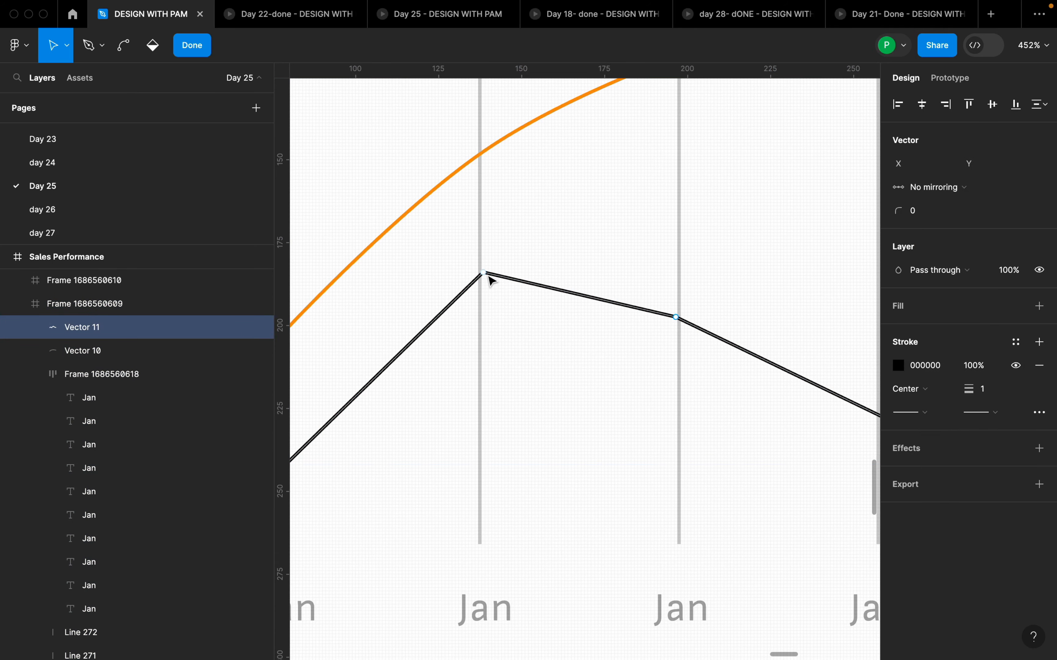
scroll(490, 280, "up", 4)
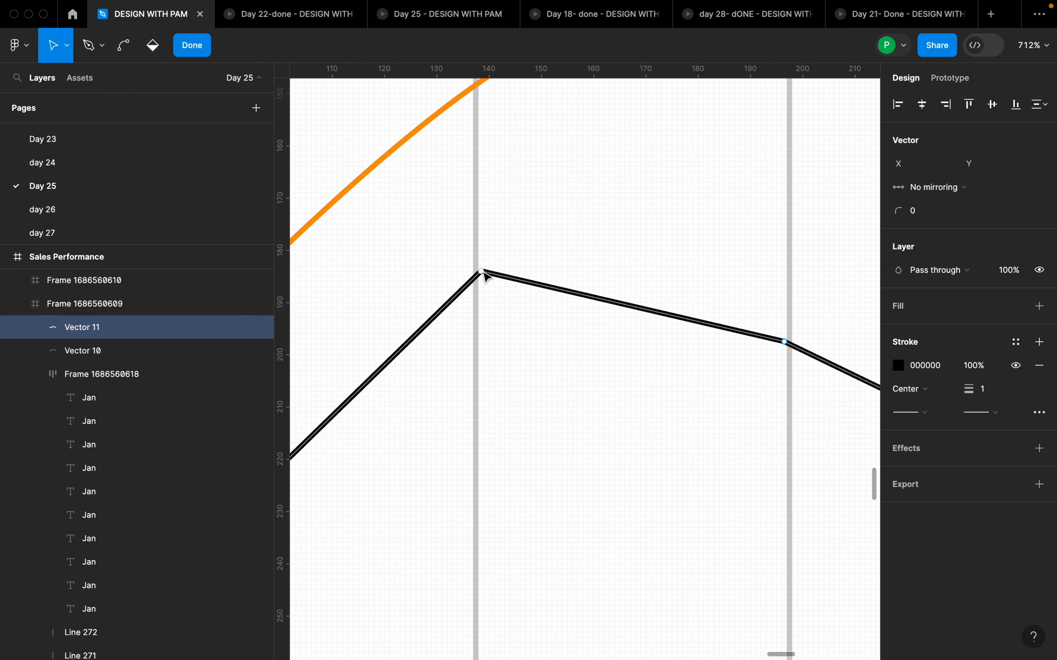
key("super")
left_click(484, 276)
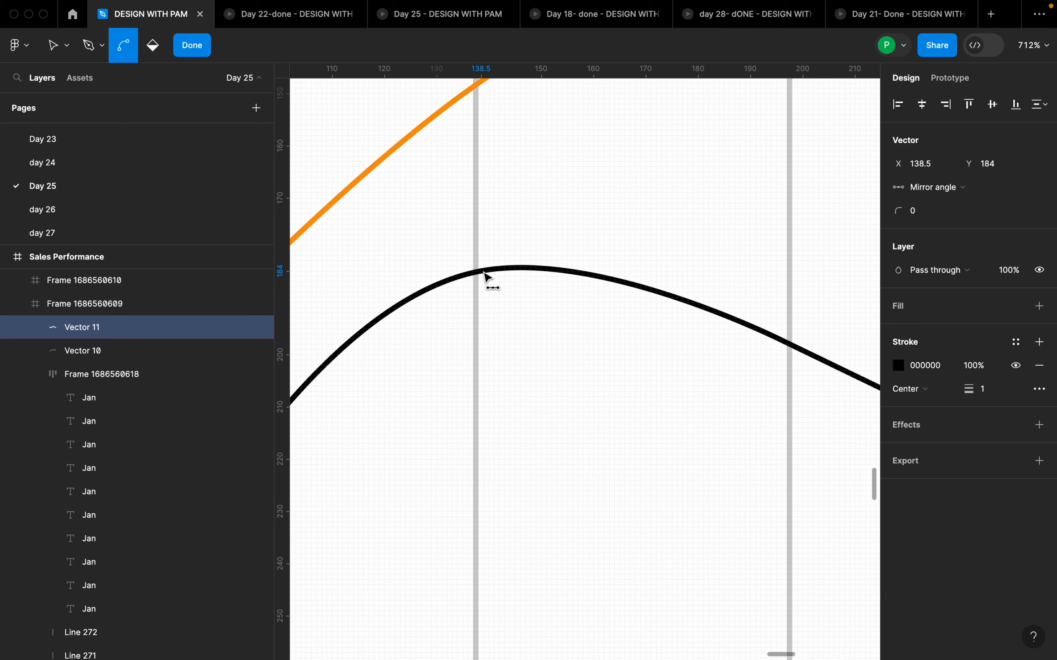
Step: Smooth the black line's low fourth point, its fifth point and its peak sixth point into curves
scroll(484, 277, "down", 10)
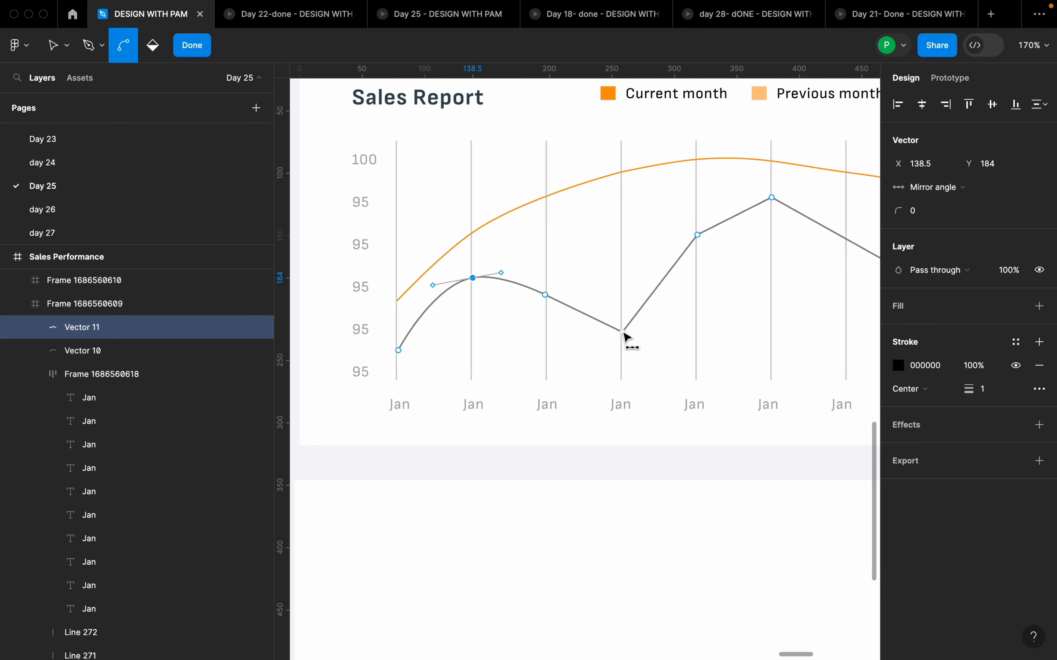
scroll(625, 334, "up", 8)
left_click(623, 333)
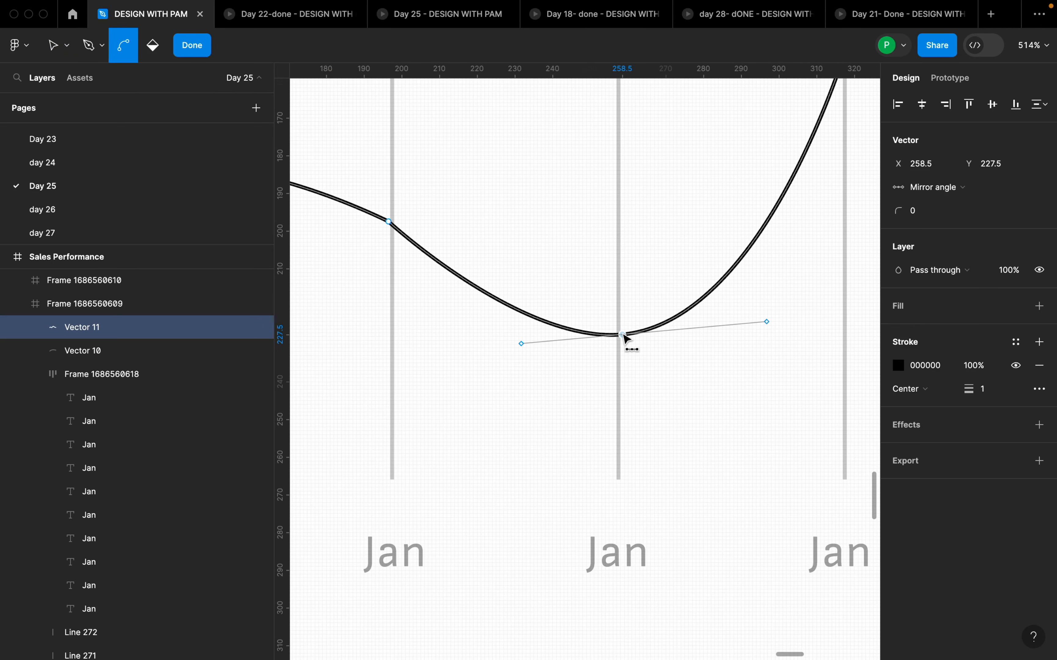
scroll(624, 336, "down", 6)
left_click(680, 245)
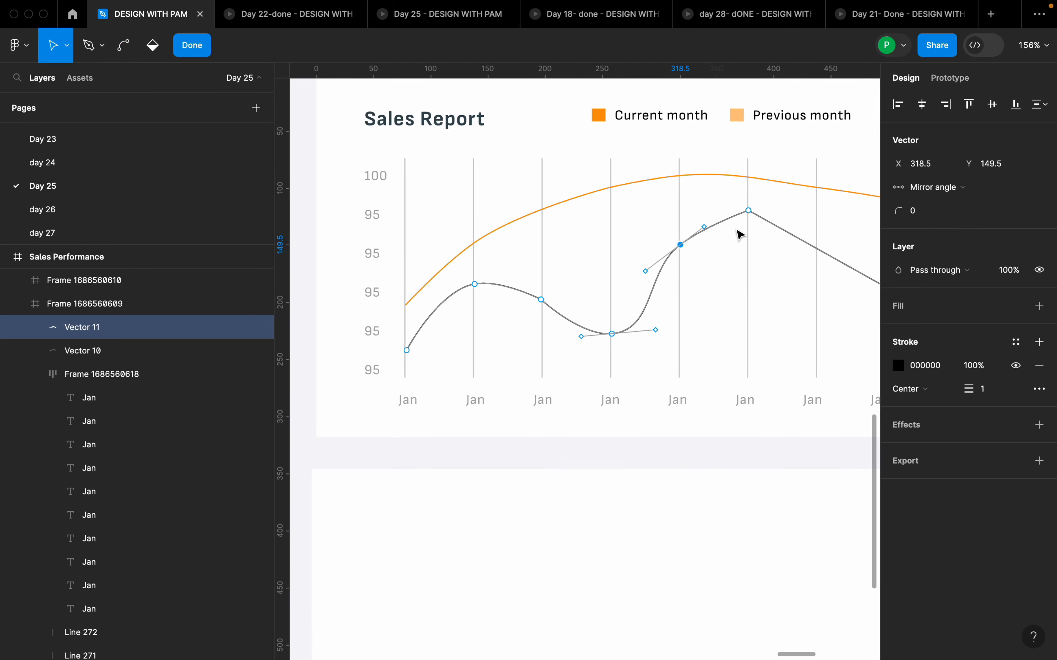
left_click(748, 210, "super")
Step: Smooth the last two points of the black trend line and leave the Bend tool
scroll(712, 246, "down", 4)
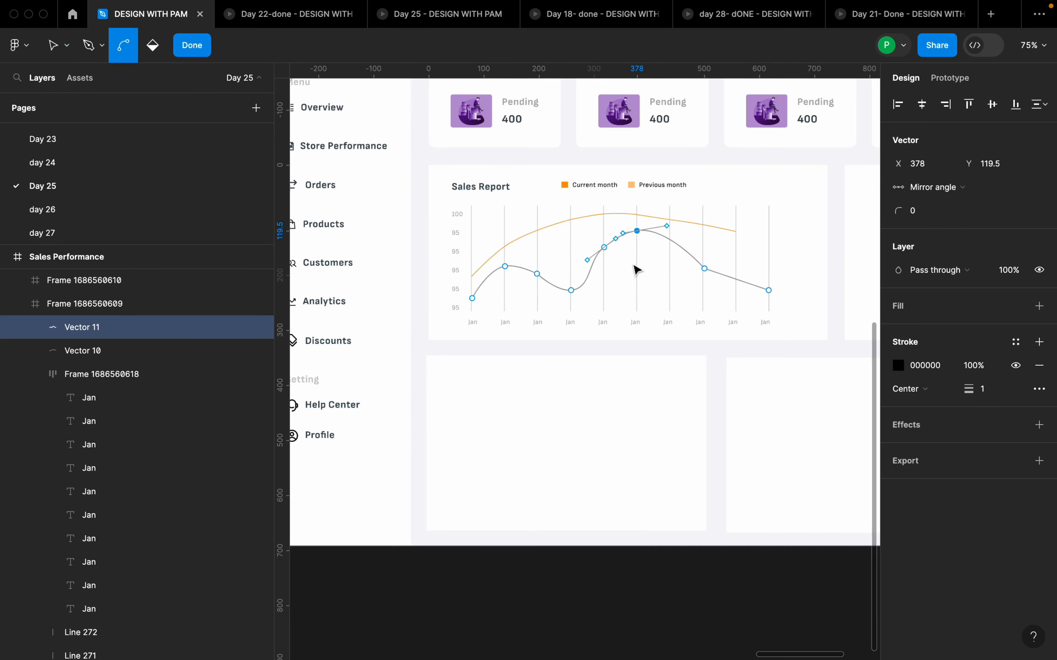
left_click(705, 268)
left_click(768, 290)
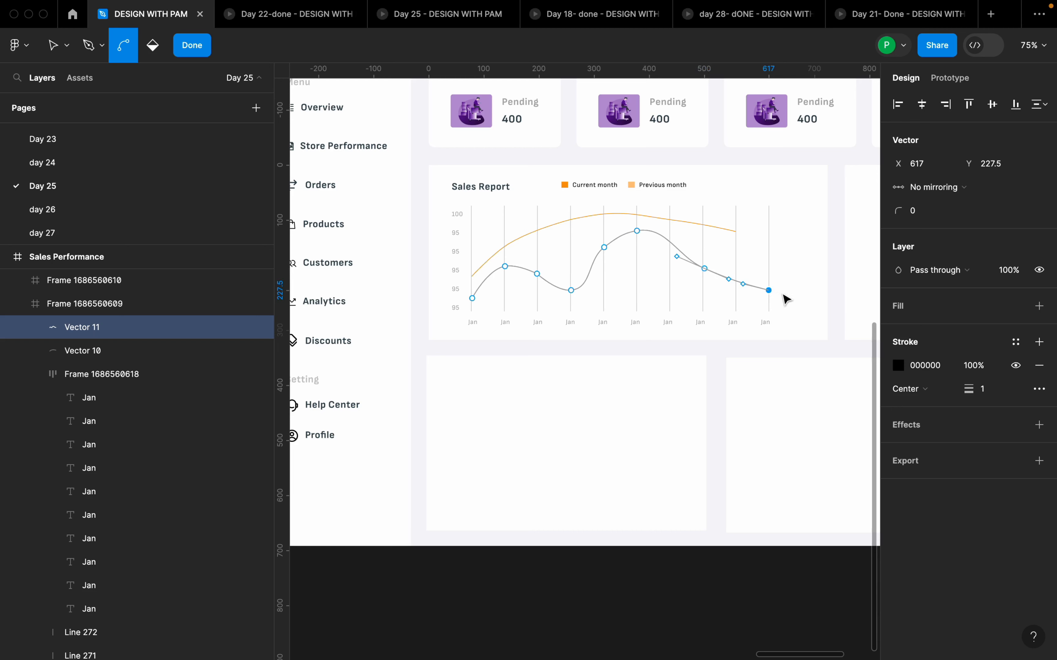
key("v")
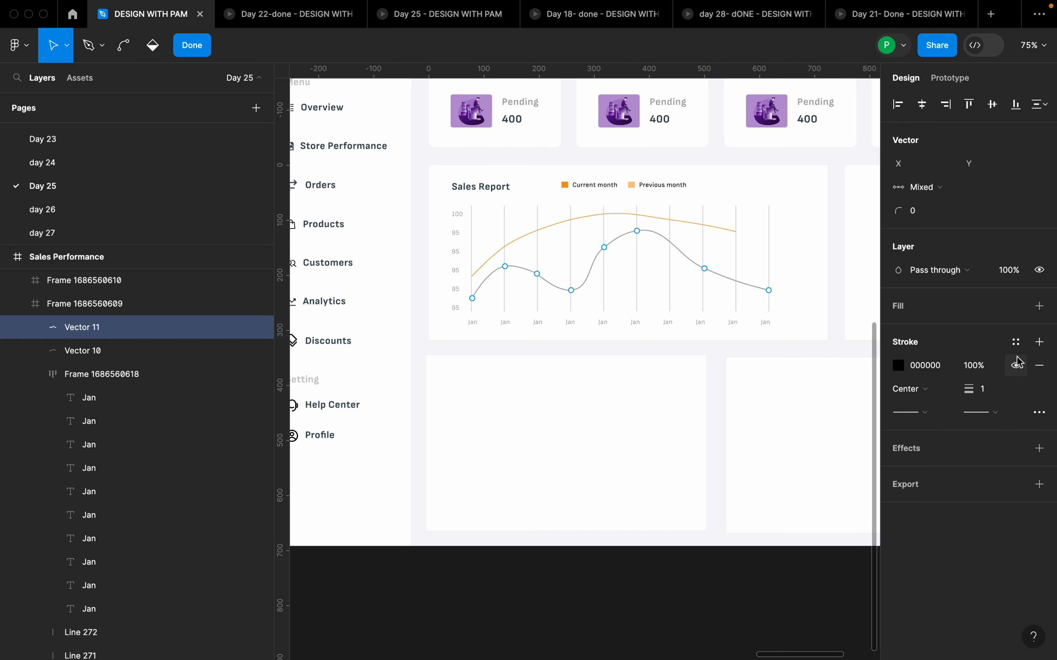
Step: Apply the "yellow for text" colour style to the lower trend line's stroke
left_click(1016, 341)
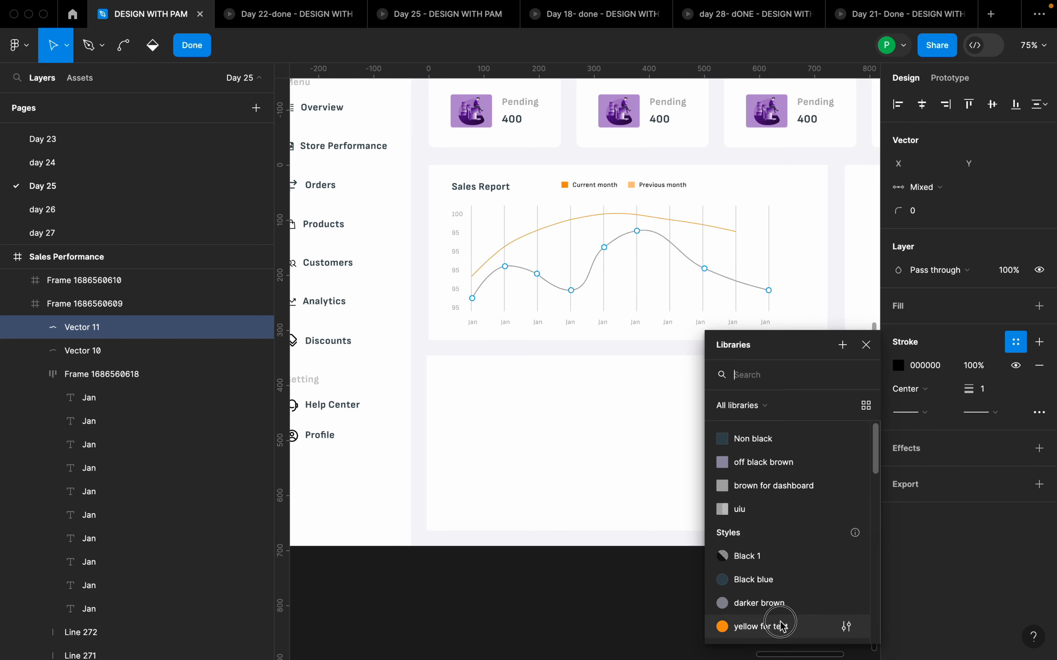
left_click(784, 625)
scroll(746, 363, "up", 4)
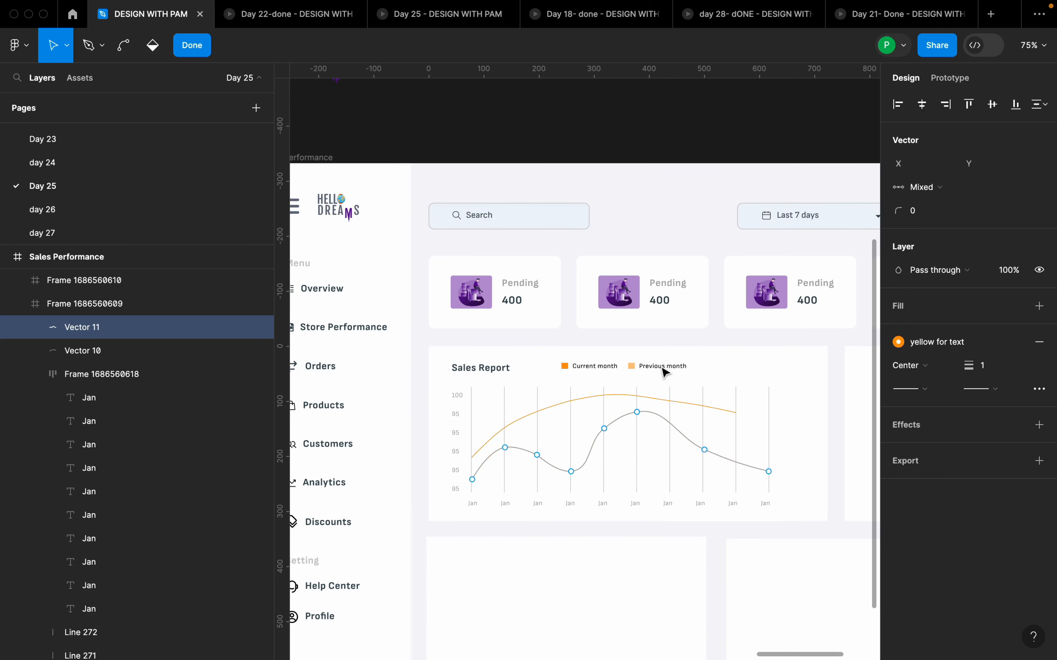
scroll(615, 367, "down", 3)
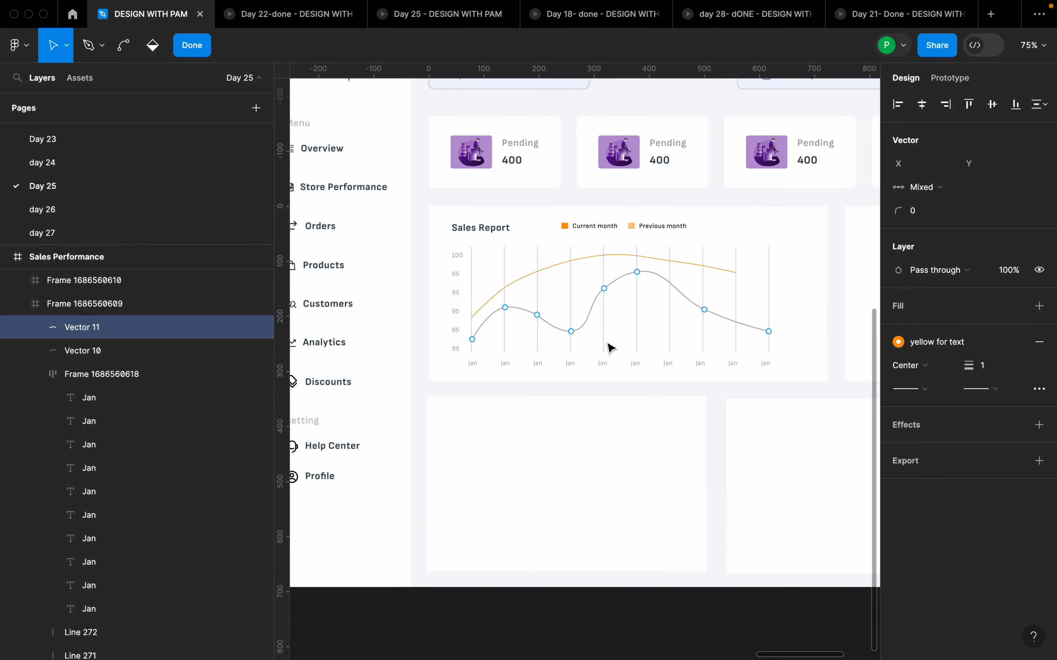
scroll(668, 255, "up", 2)
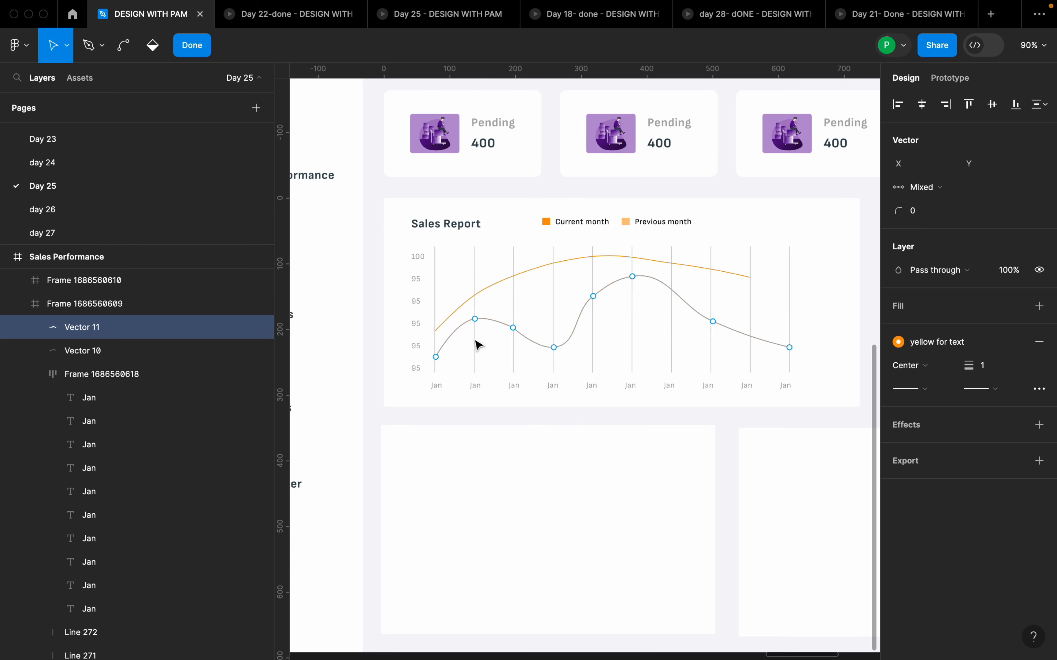
Step: Detach the colour style from the lower trend line's stroke, reduce its opacity to 43%, and finish editing the path
left_click(1016, 343)
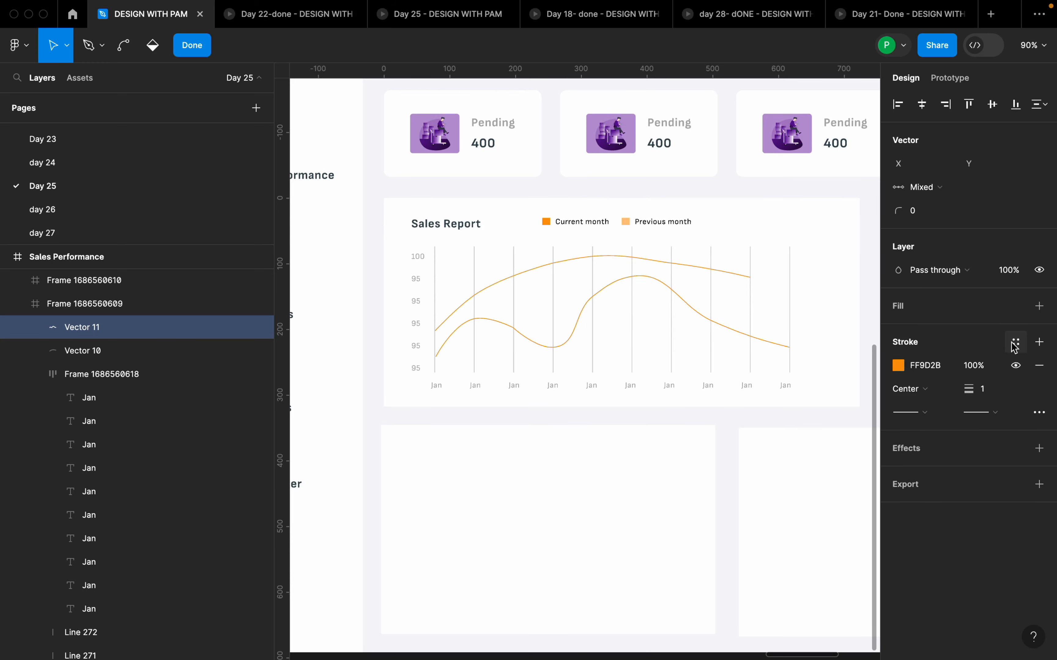
left_click(900, 367)
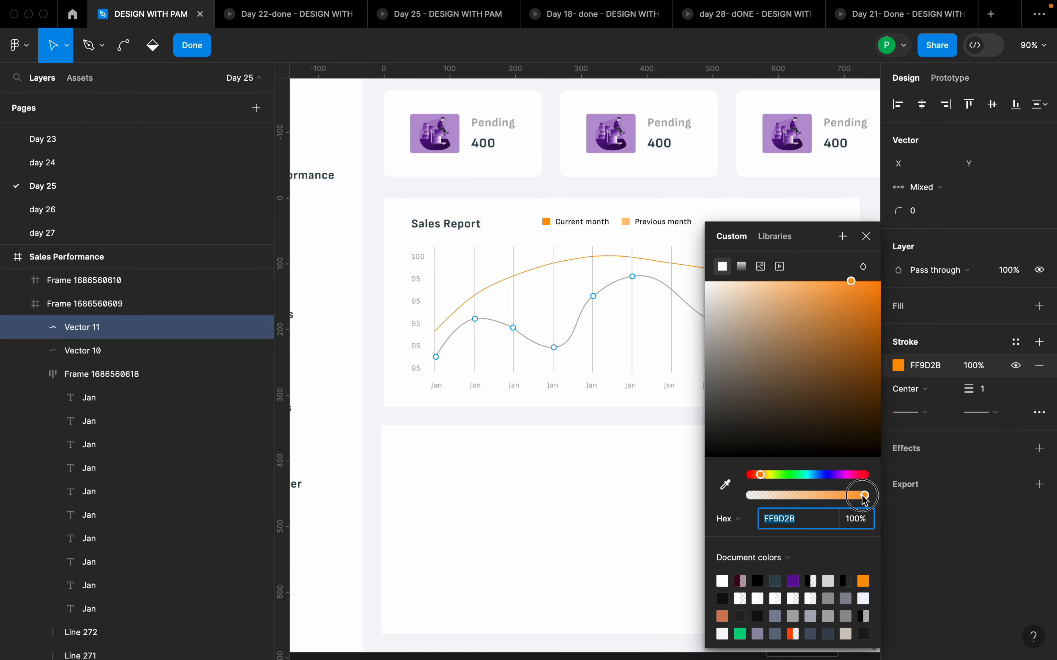
left_click_drag(864, 498, 800, 502)
key("super")
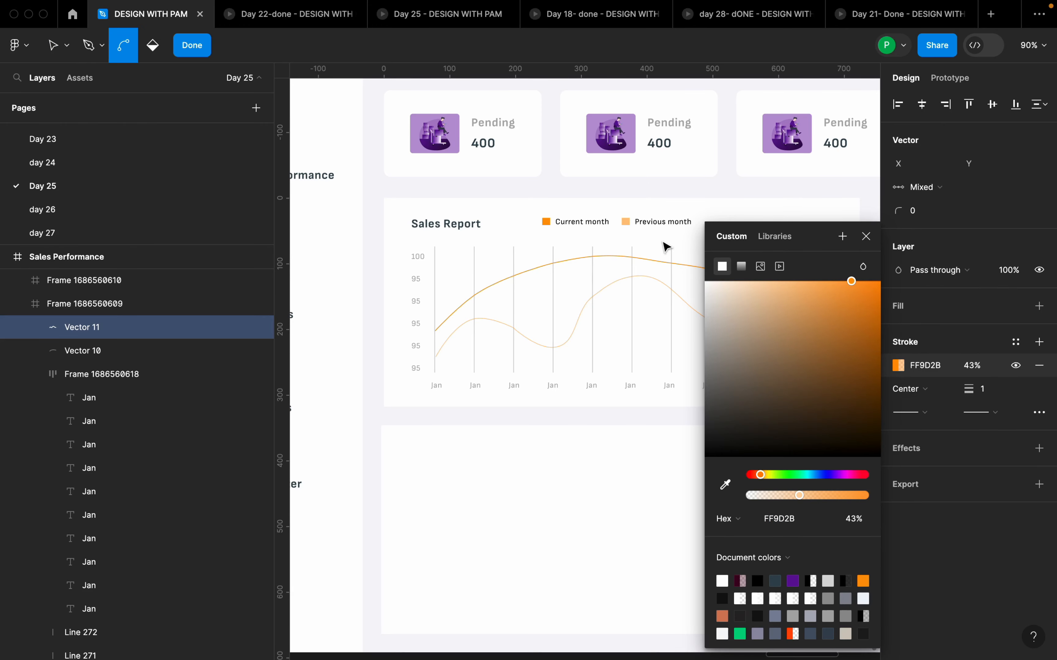
scroll(665, 248, "up", 3)
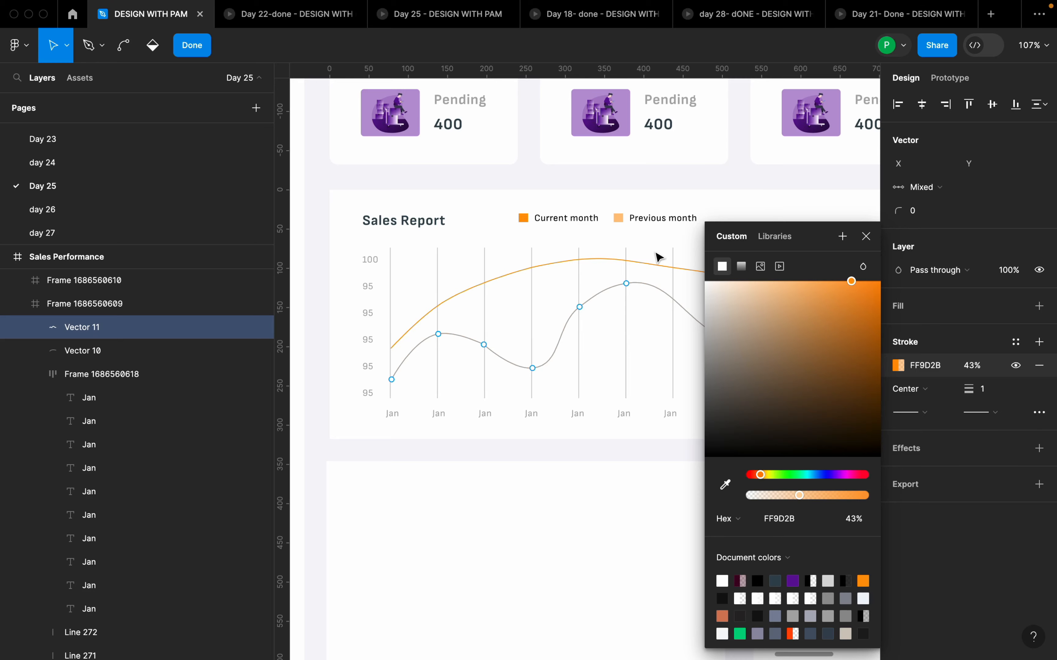
left_click(866, 236)
double_click(701, 236)
scroll(701, 234, "down", 3)
left_click(741, 222)
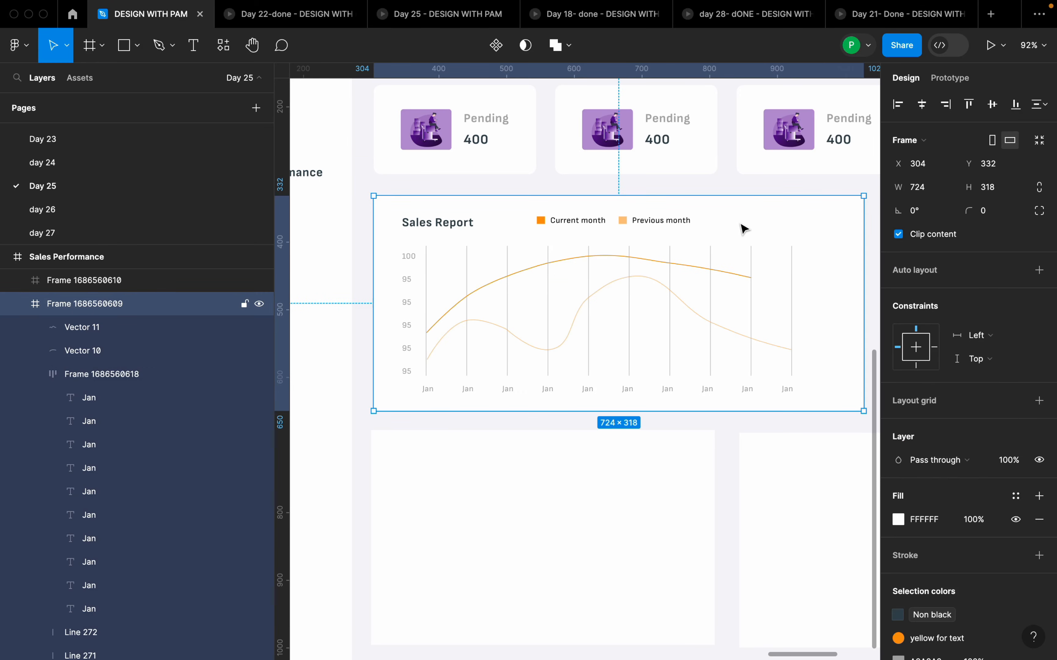
Step: Duplicate the "Sales Report" heading into the empty card directly below, at X 43, Y 31
scroll(743, 228, "down", 5)
left_click(785, 354)
left_click(767, 445)
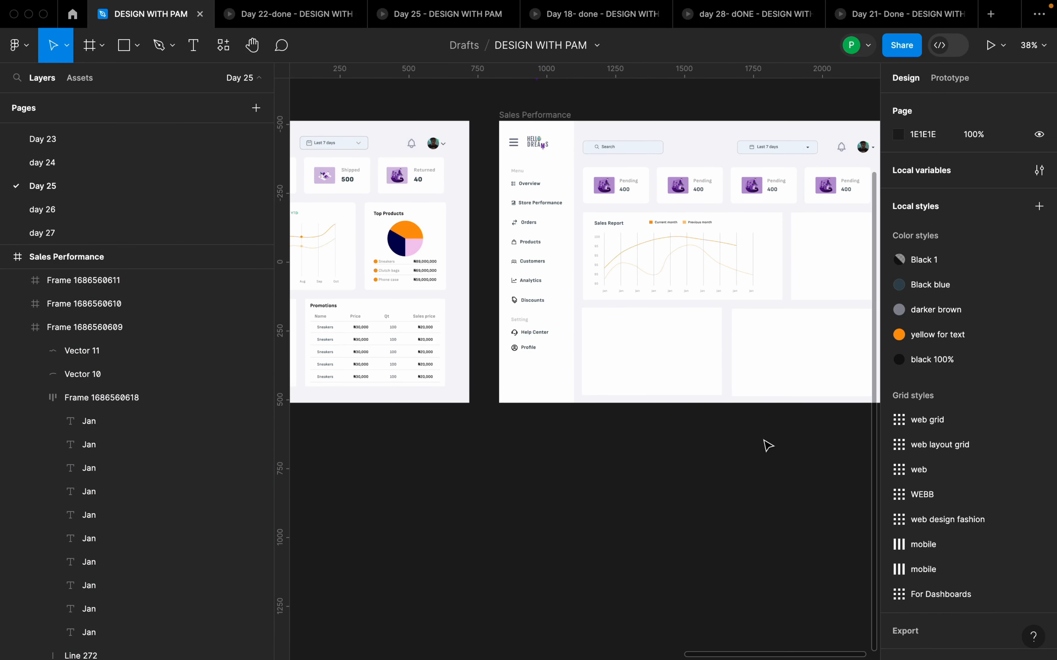
scroll(720, 432, "down", 5)
scroll(658, 406, "up", 5)
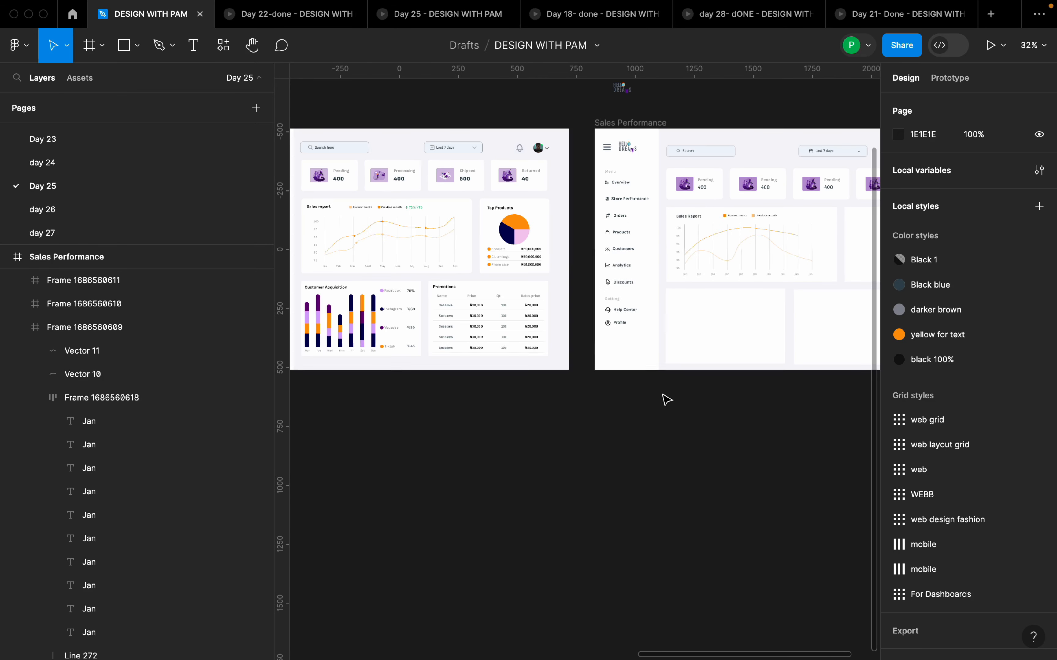
left_click(700, 221)
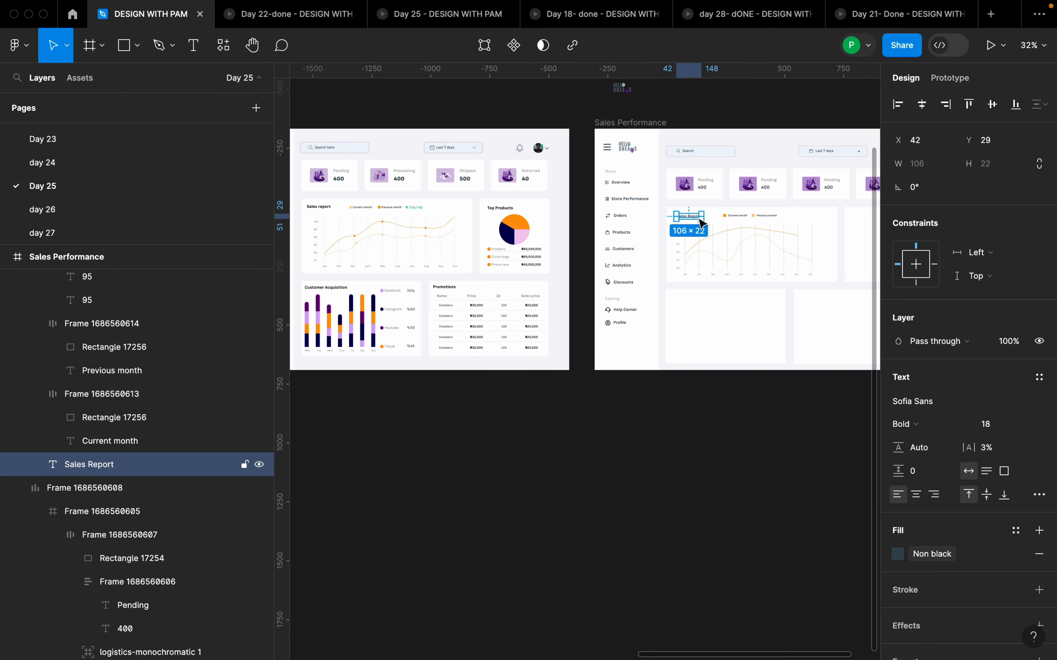
left_click_drag(697, 223, 695, 305)
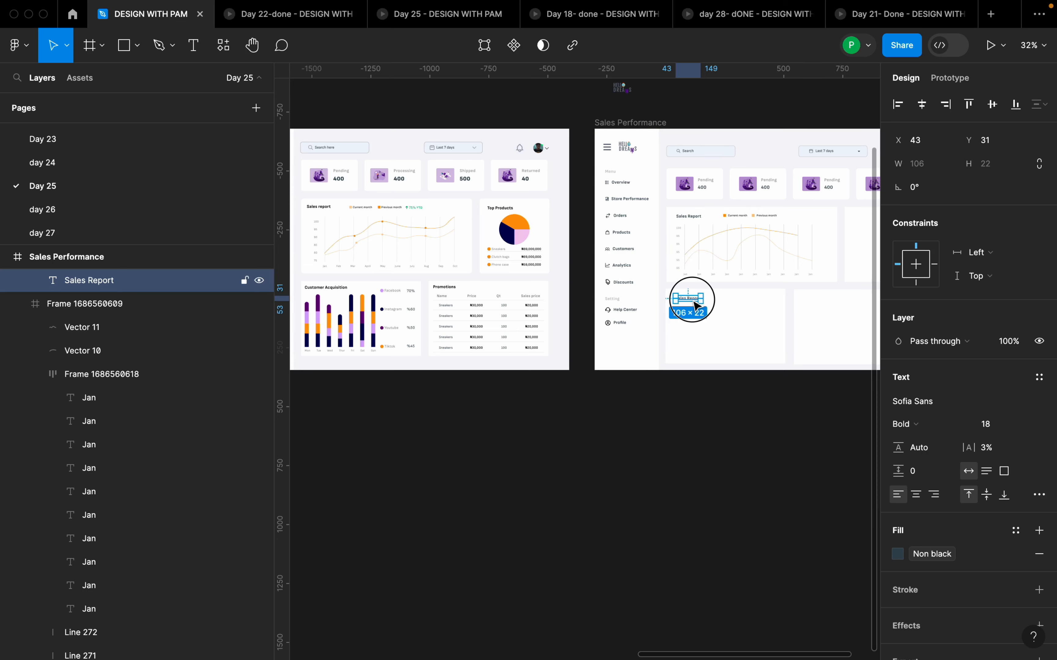
Step: Change the duplicated heading's text to "Customer Acquisition"
scroll(694, 301, "up", 10)
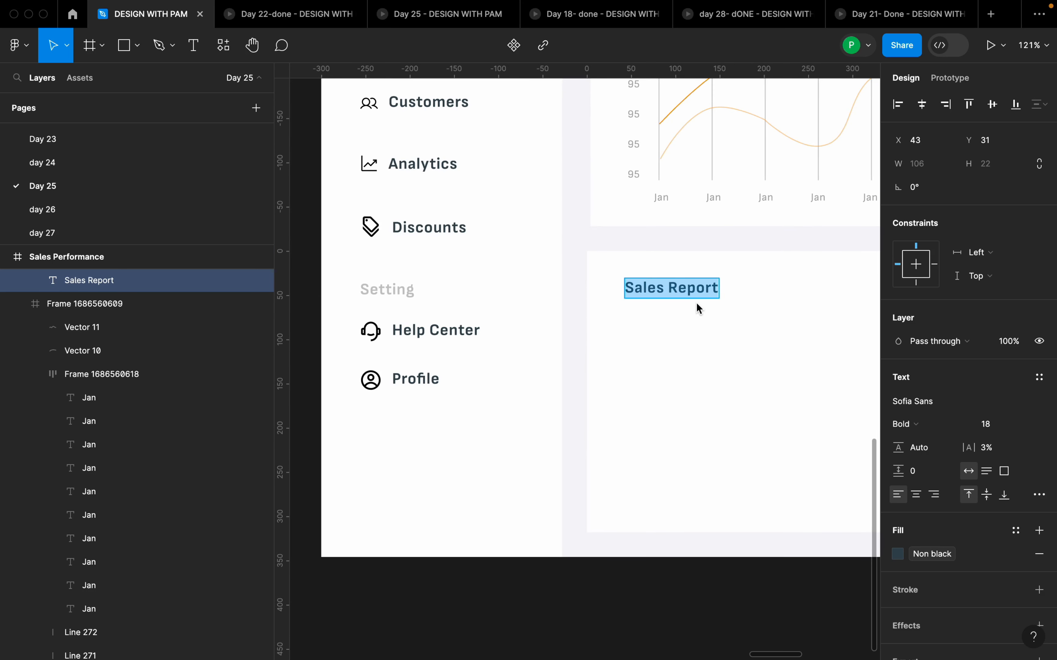
type("Customer Acquisition")
key("Escape")
Step: Draw a tall rectangle about 27 × 195 below the Customer Acquisition heading, at about X 48, Y 110
scroll(720, 352, "down", 10)
key("r")
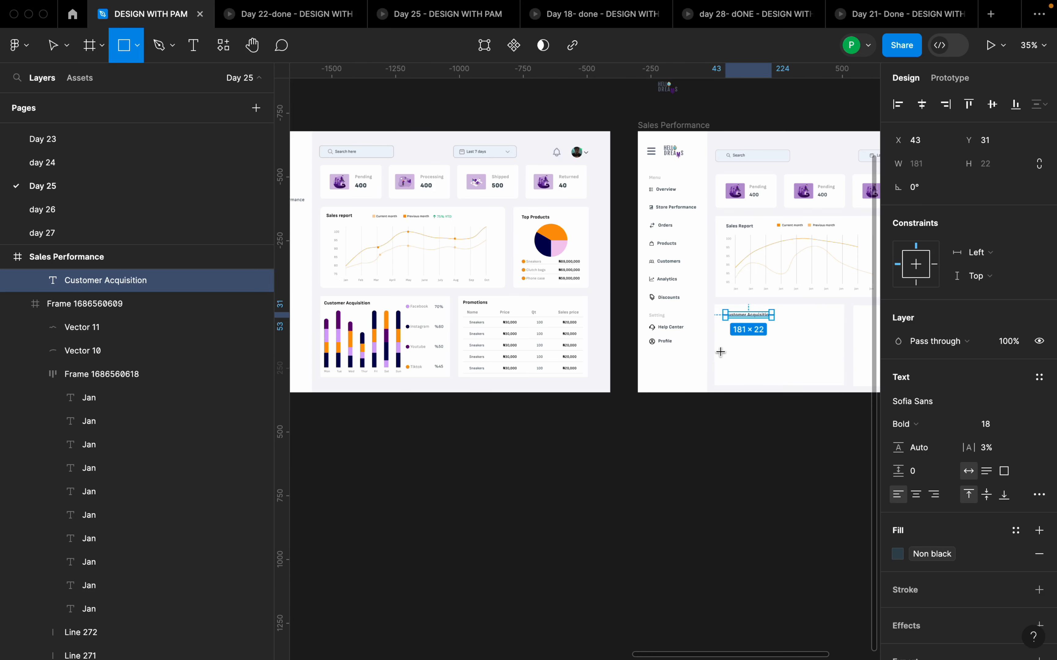
left_click_drag(726, 334, 735, 393)
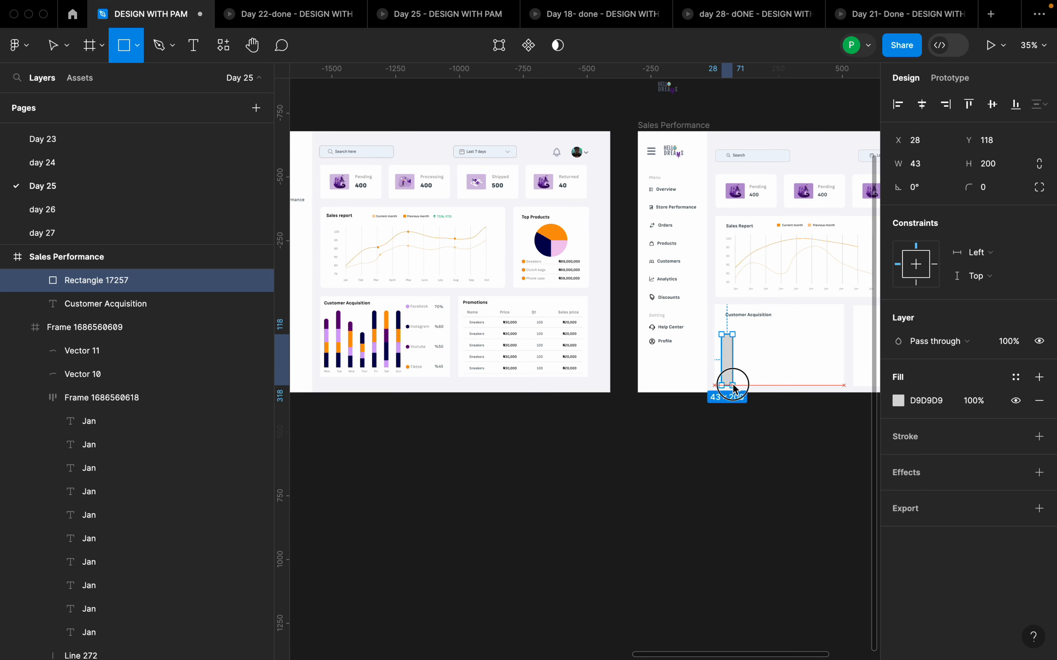
scroll(782, 350, "up", 10)
Step: Set the rectangle's width to 18 and its height to 192
left_click(934, 165)
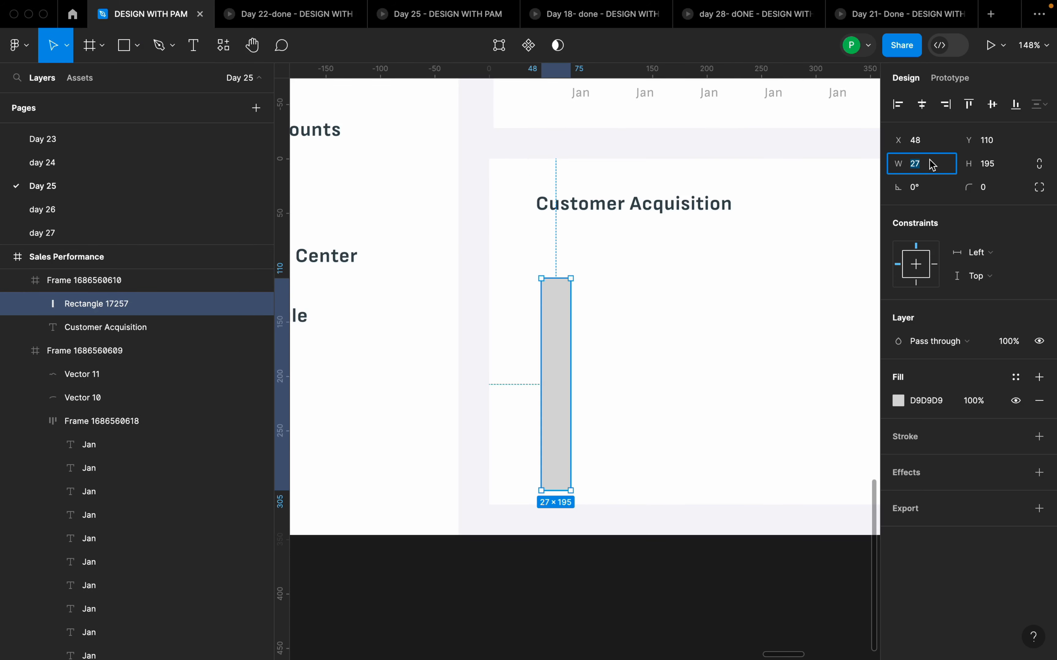
type("18")
key("Return")
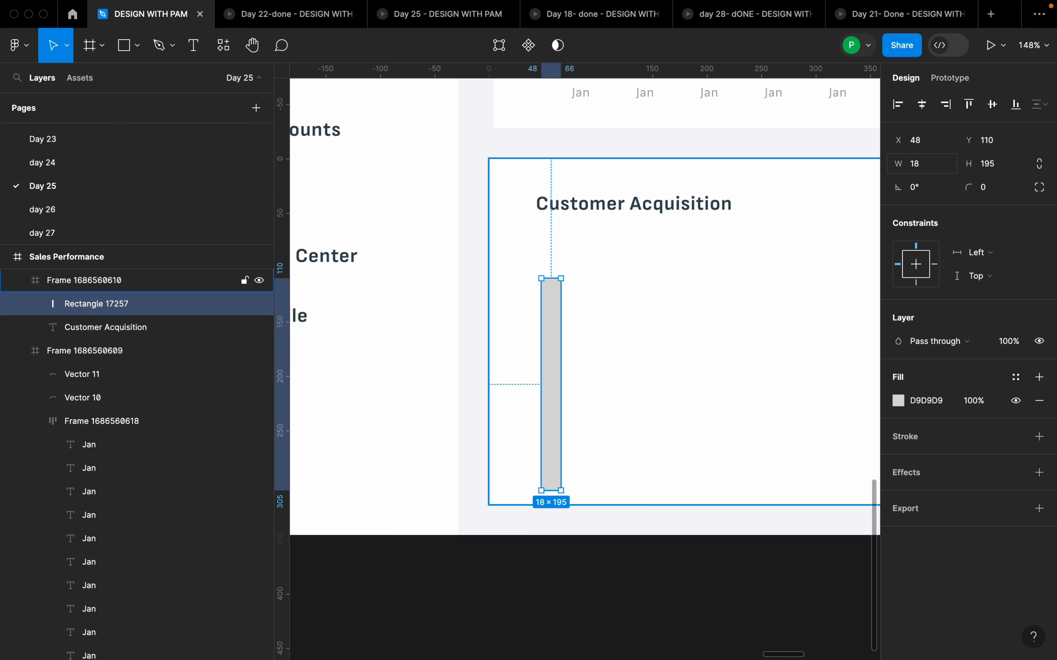
left_click(1010, 168)
type("192")
key("Return")
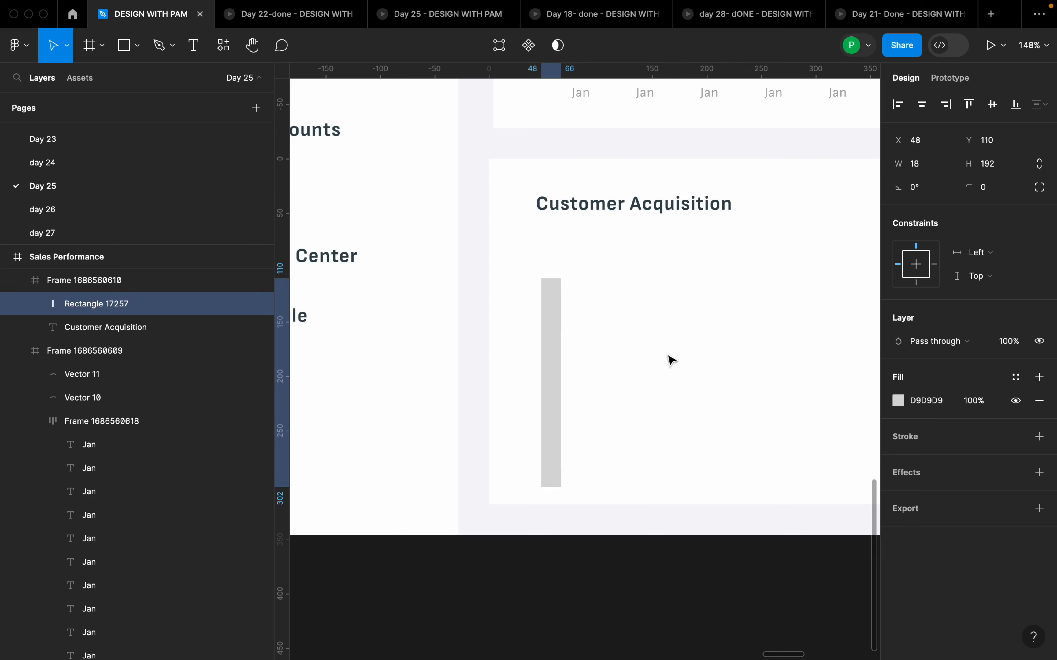
Step: Round the two upper corners of the Customer Acquisition bar with a radius of 20, keeping its lower corners square
scroll(603, 360, "up", 2)
scroll(536, 358, "up", 2)
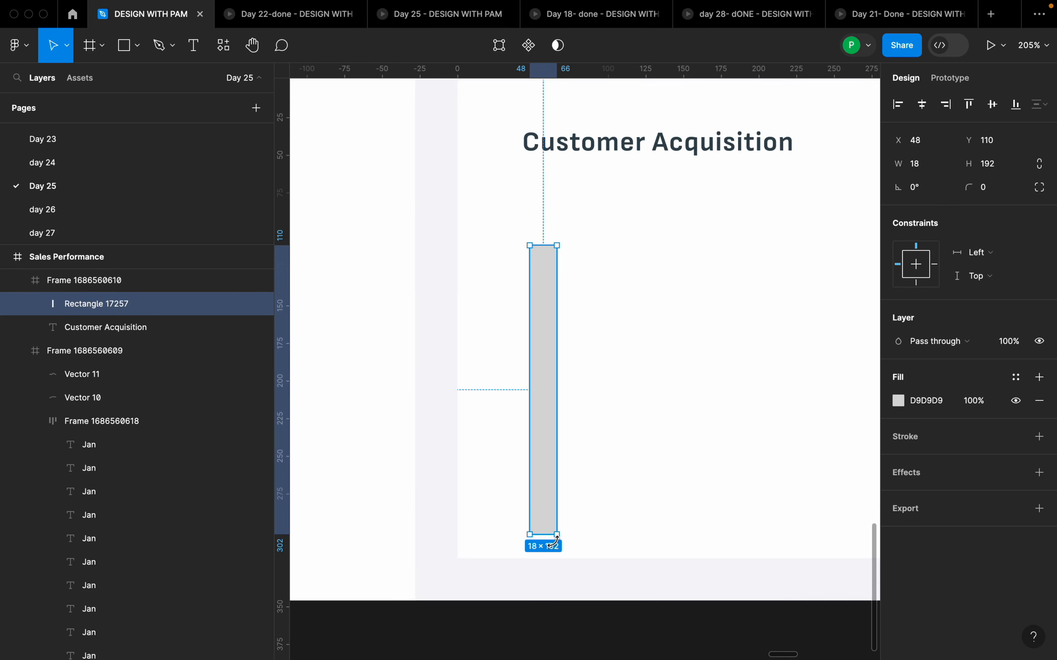
scroll(553, 536, "up", 3)
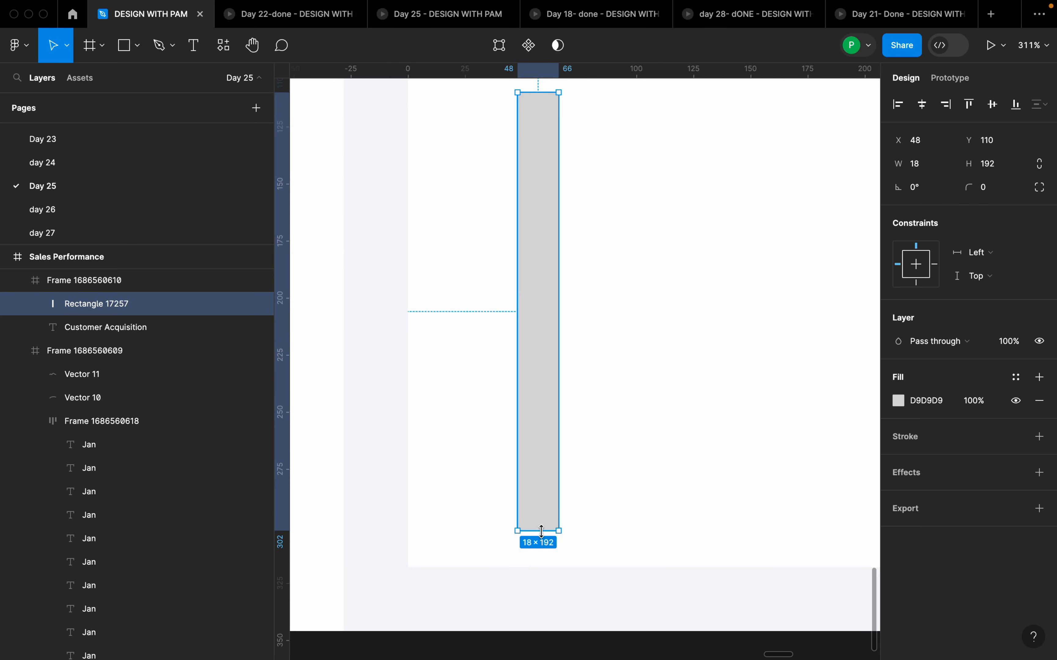
scroll(526, 439, "down", 1)
scroll(538, 144, "up", 3)
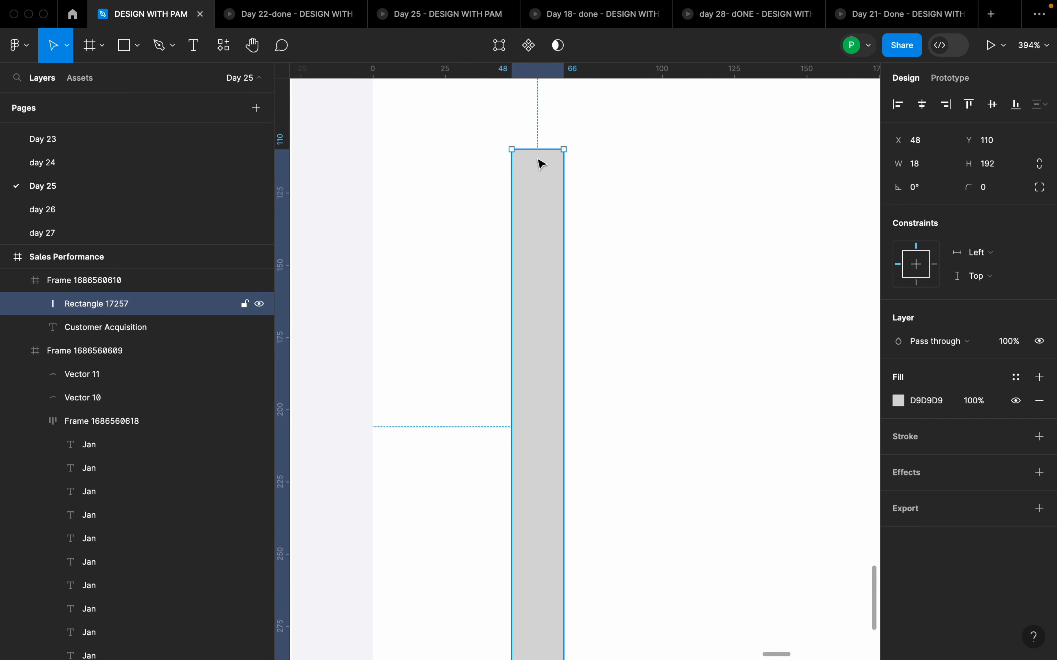
left_click(1040, 188)
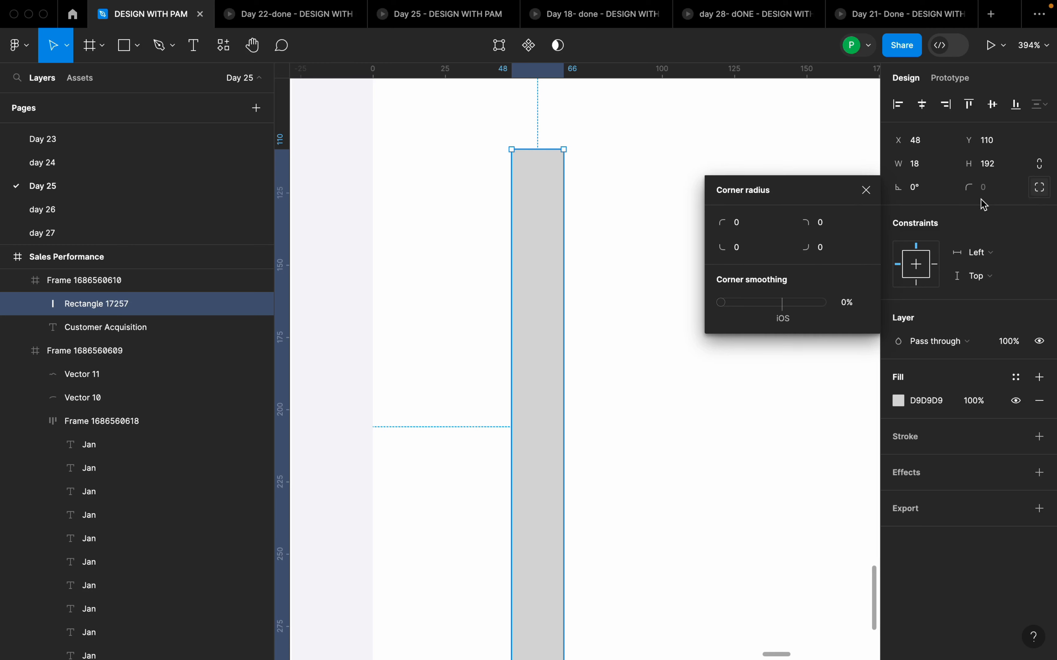
left_click(745, 227)
type("2")
left_click(827, 223)
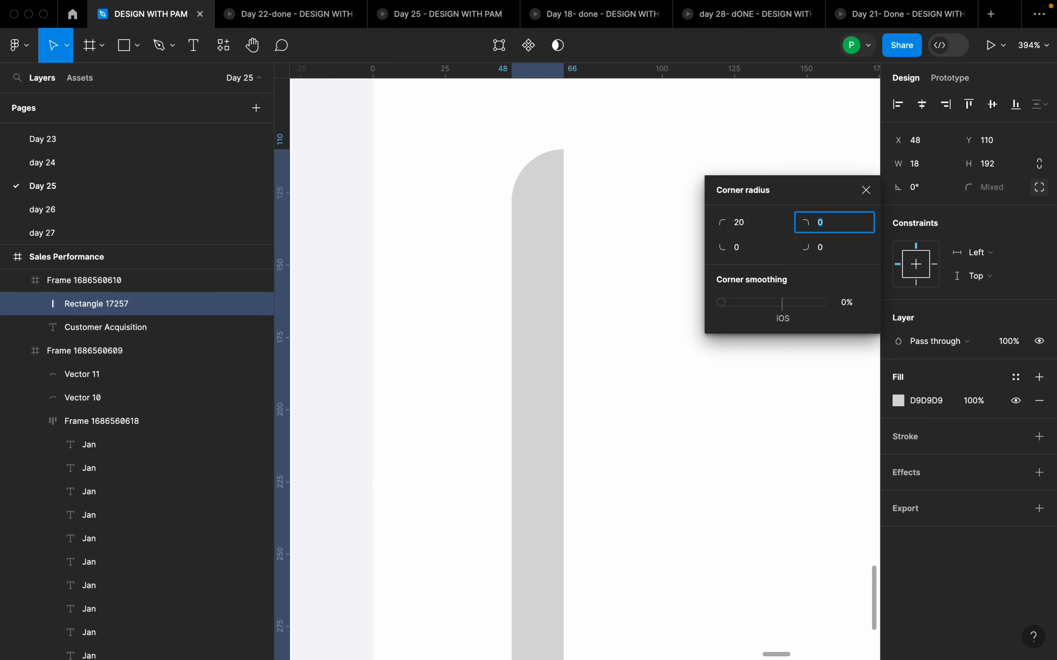
type("20")
key("Return")
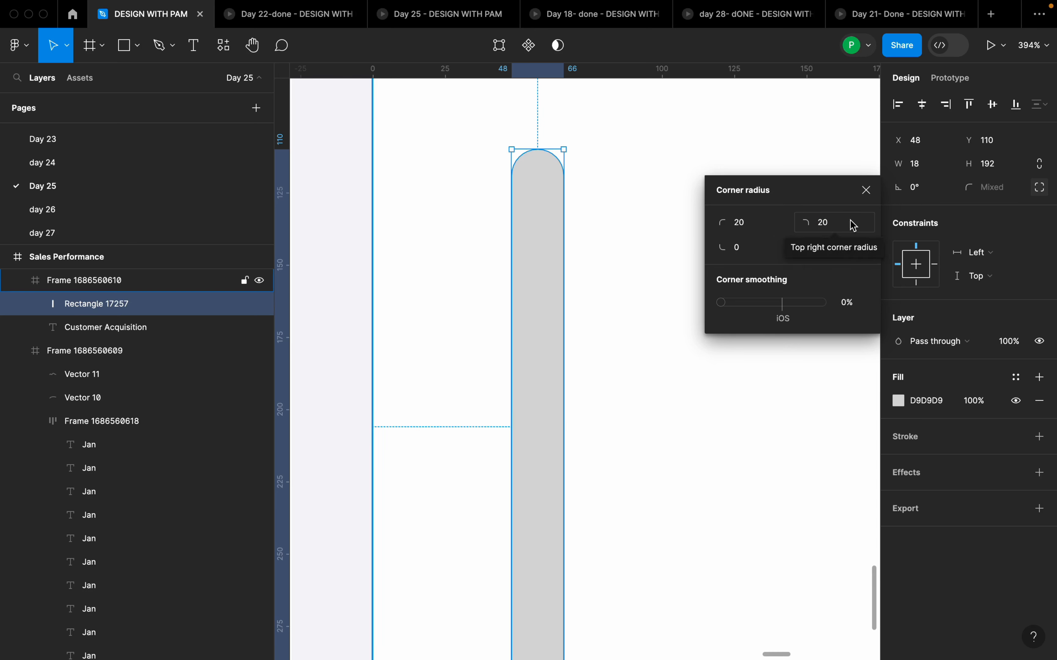
left_click(579, 235)
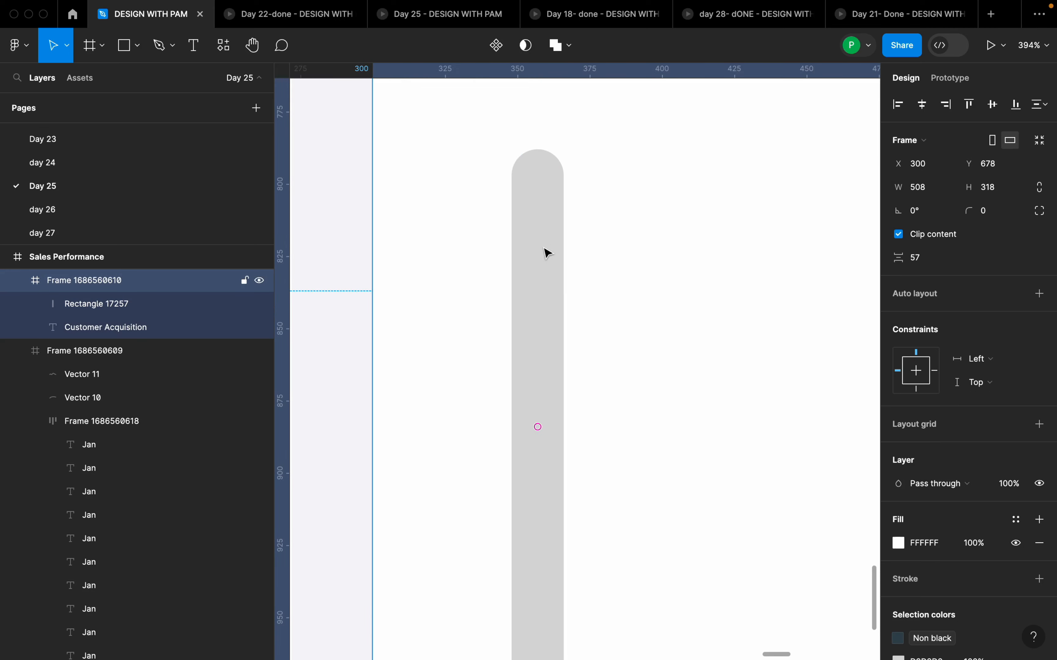
Step: Duplicate the rounded bar in place and shorten the copy from its upper edge to a height of about 97
key("super+minus")
left_click(542, 257)
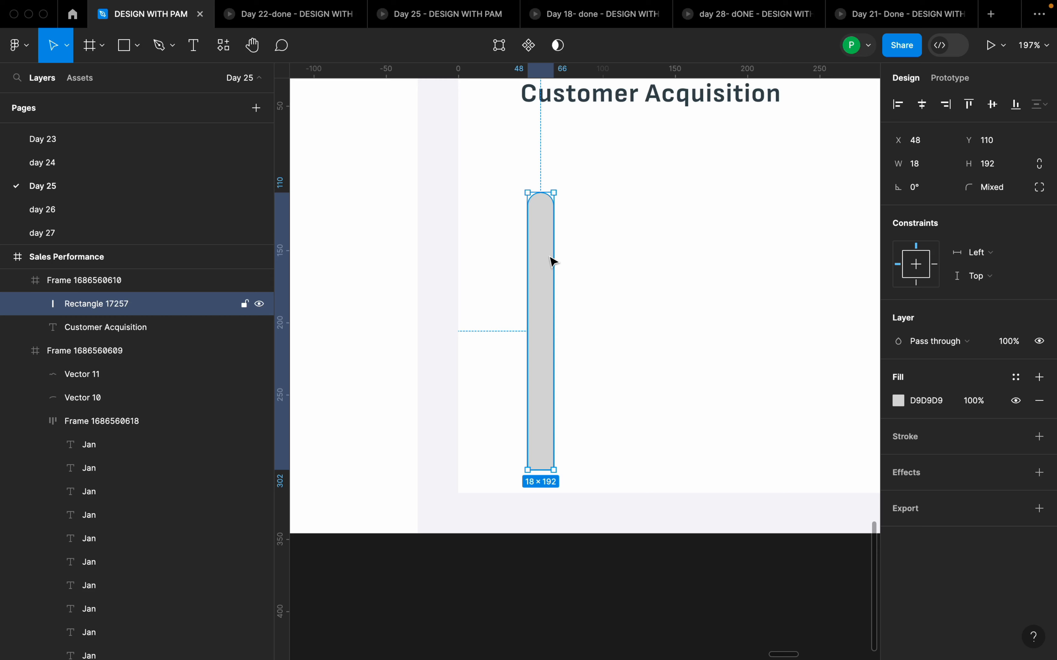
key("super+d")
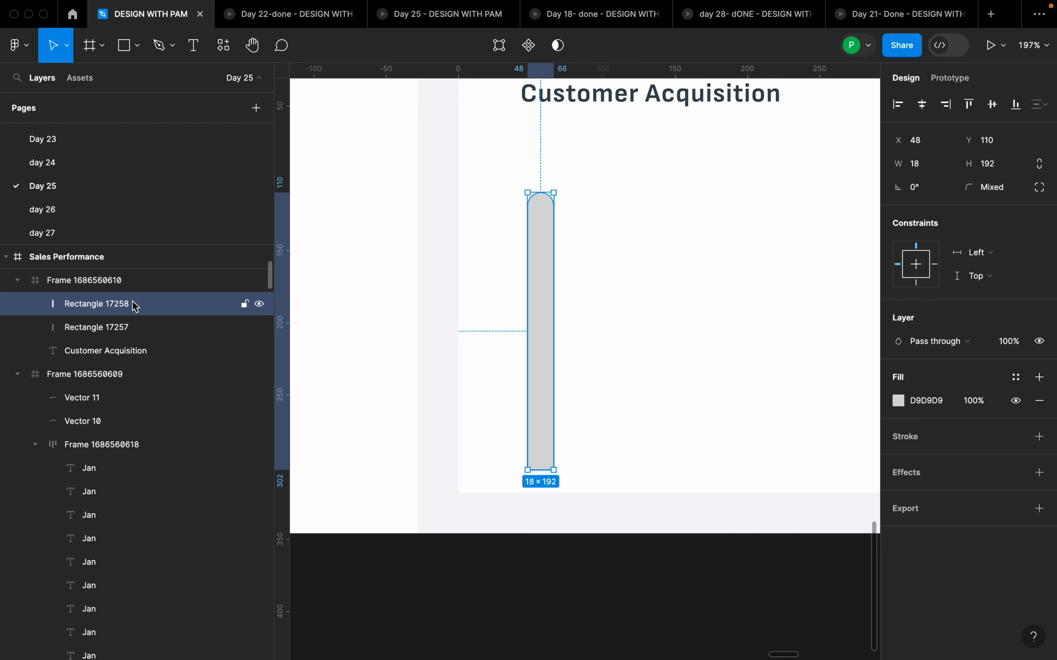
left_click_drag(542, 192, 559, 331)
scroll(562, 336, "up", 3)
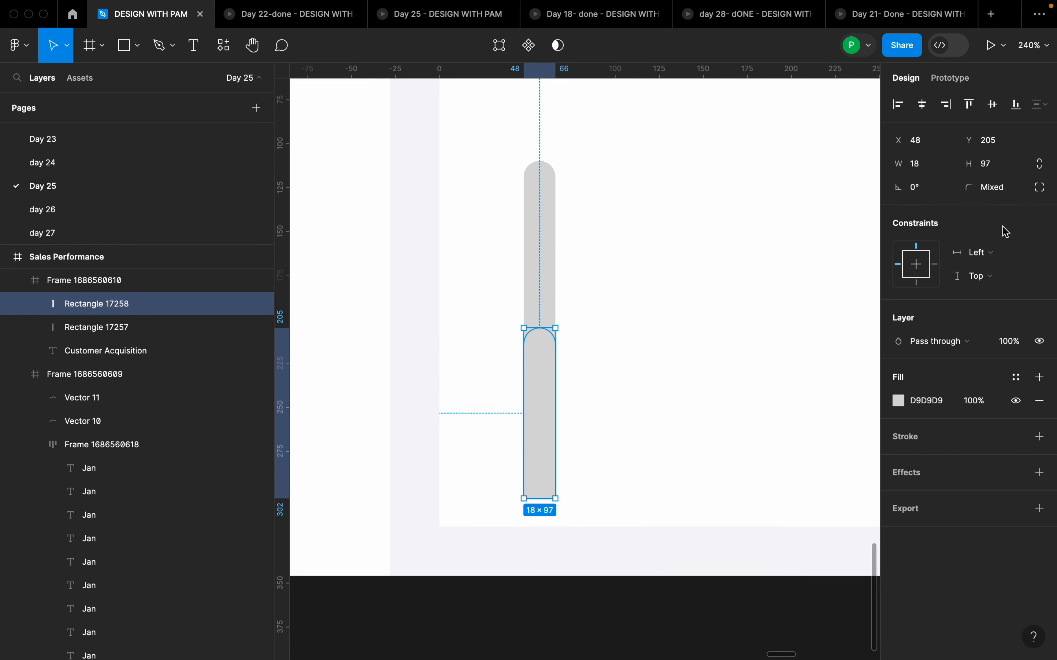
Step: Set the shortened bar copy's corner radius to 0 and fill it with purple 5A189A
left_click(1007, 191)
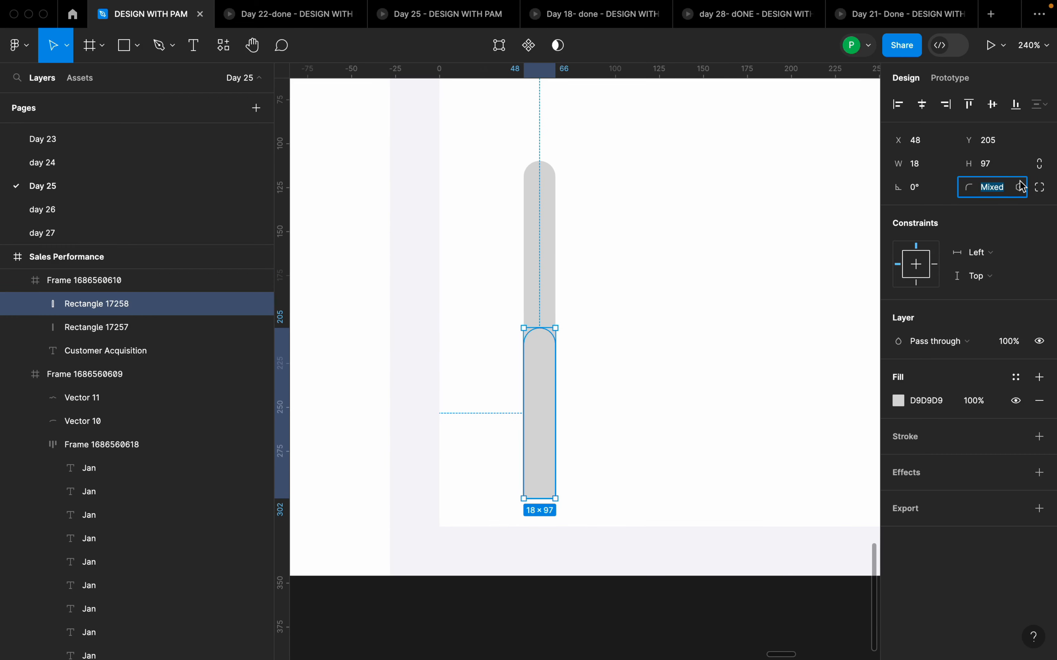
key("Return")
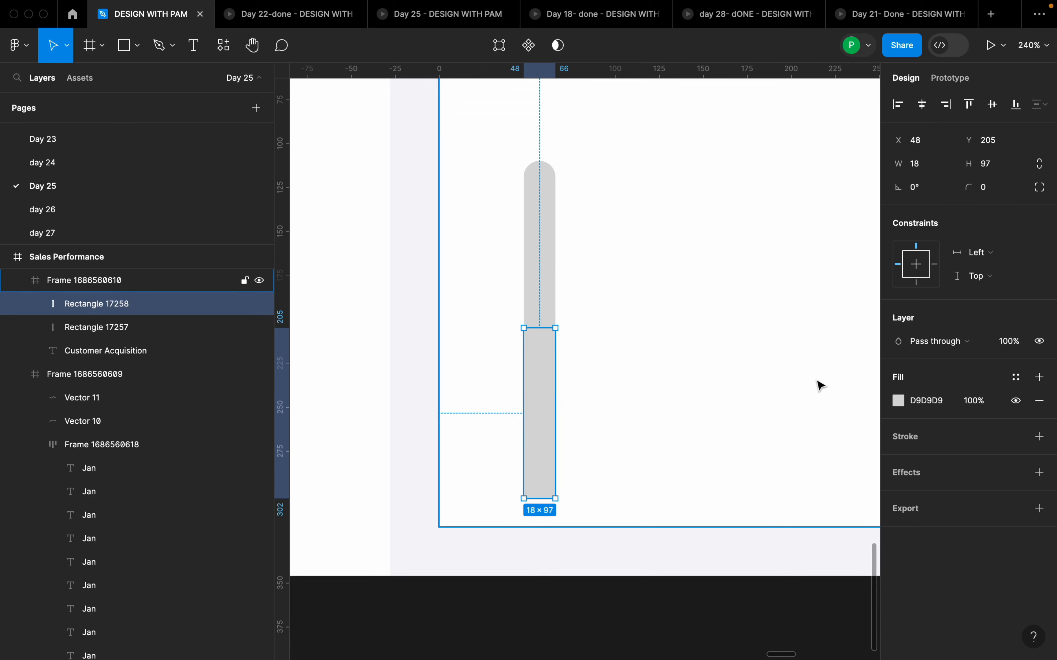
left_click(898, 401)
left_click(794, 582)
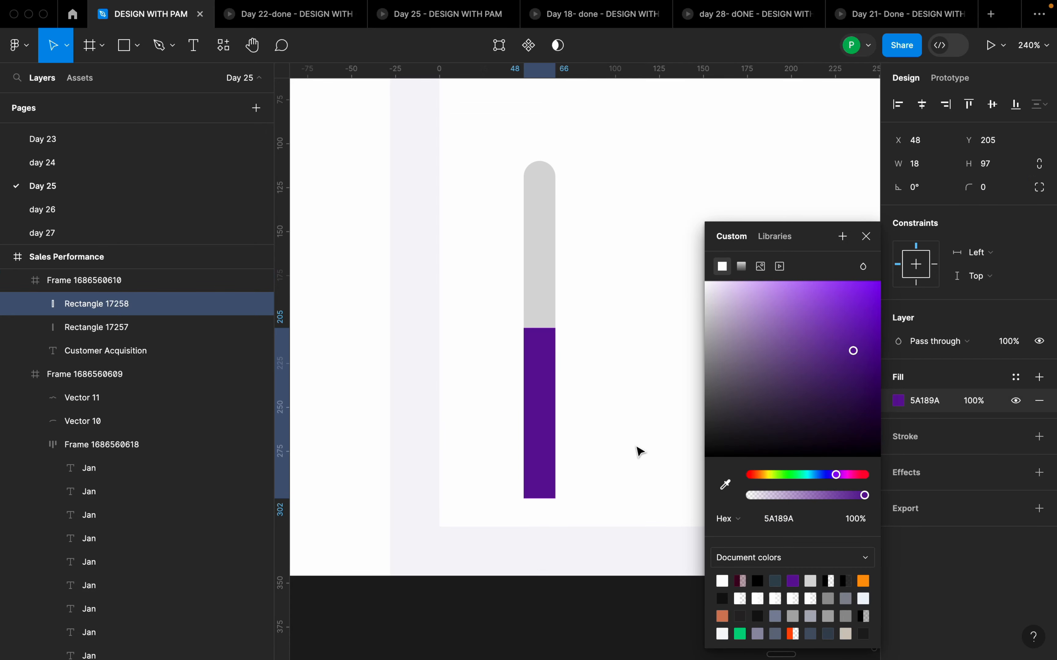
Step: Duplicate the full-height grey bar in place and shorten the copy from its upper edge to a height of about 144
left_click(544, 302)
left_click(548, 299)
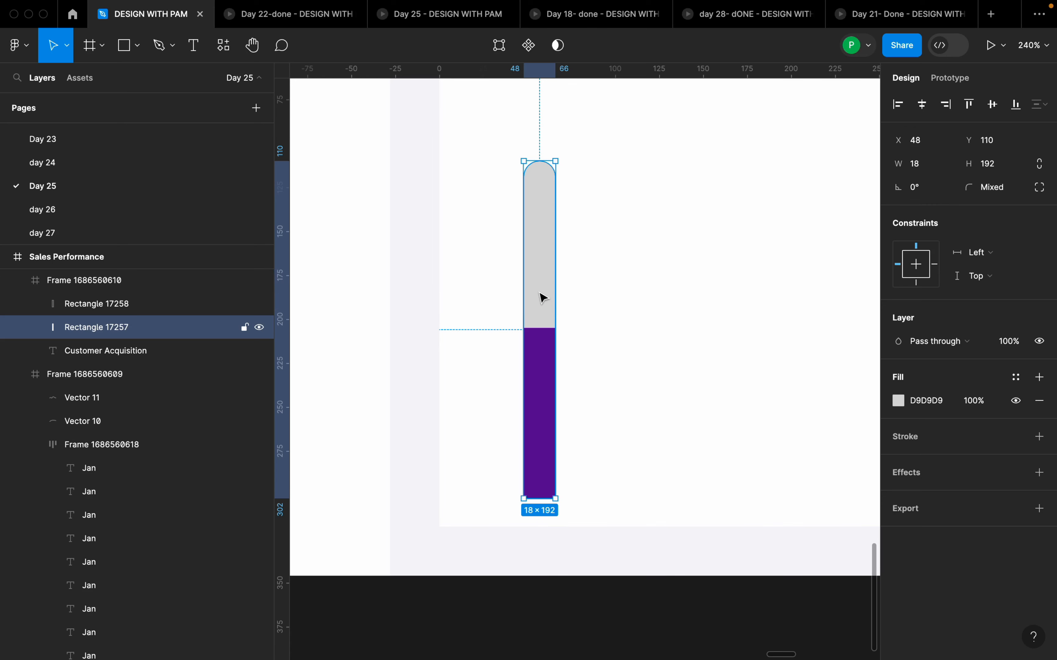
key("super+d")
left_click_drag(545, 162, 550, 246)
Step: Set the middle segment's corner radius to 0 and apply the "yellow for text" color style as its fill
left_click(1004, 188)
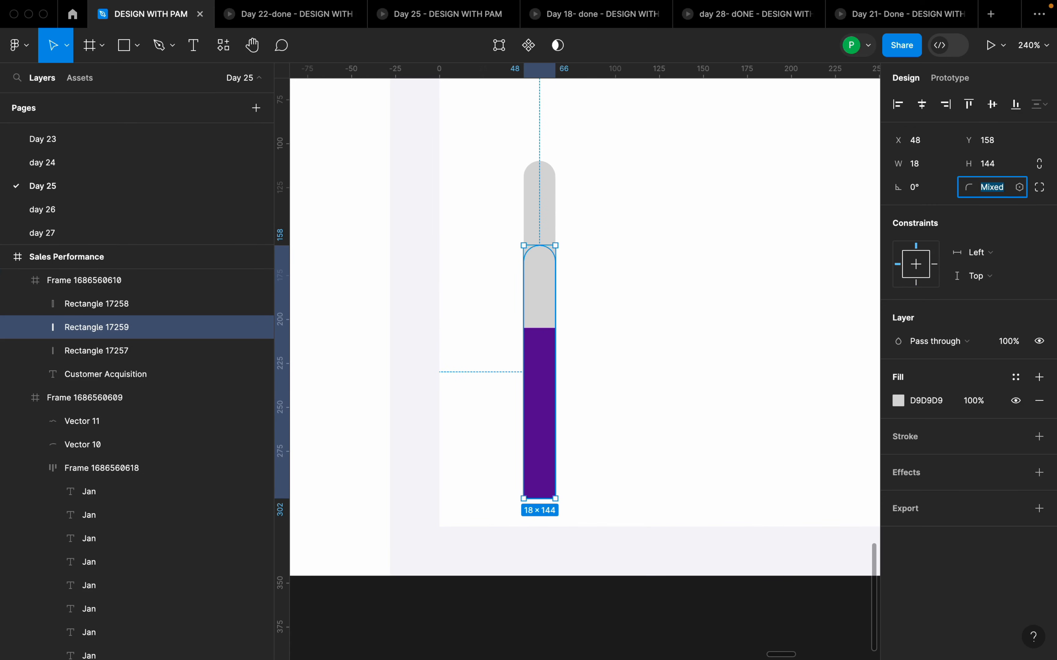
type("0")
key("Return")
left_click(1005, 191)
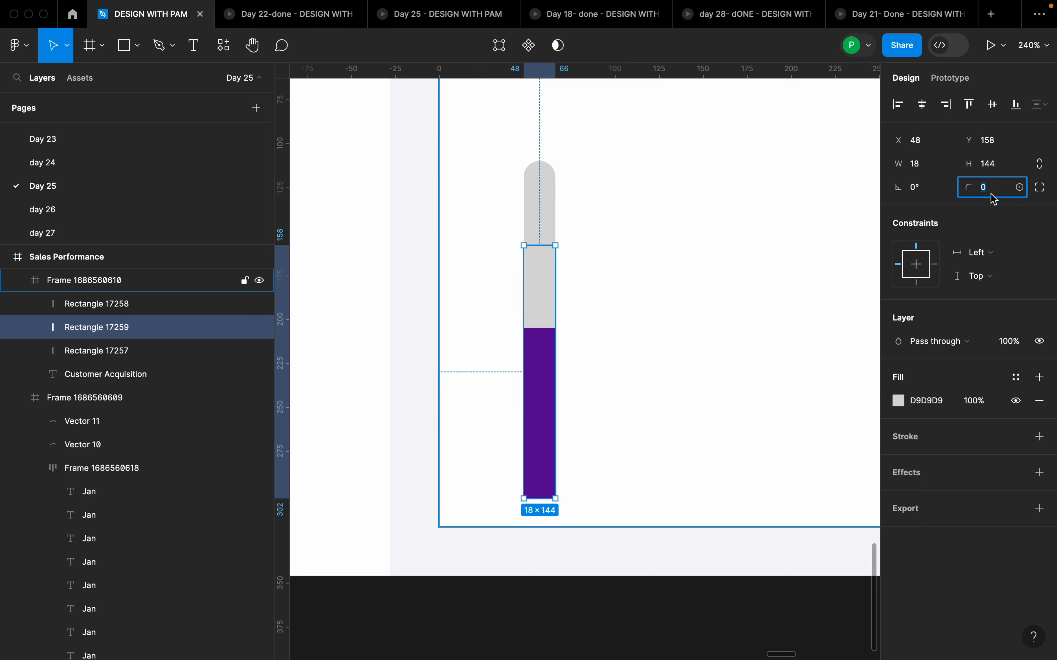
left_click(1017, 377)
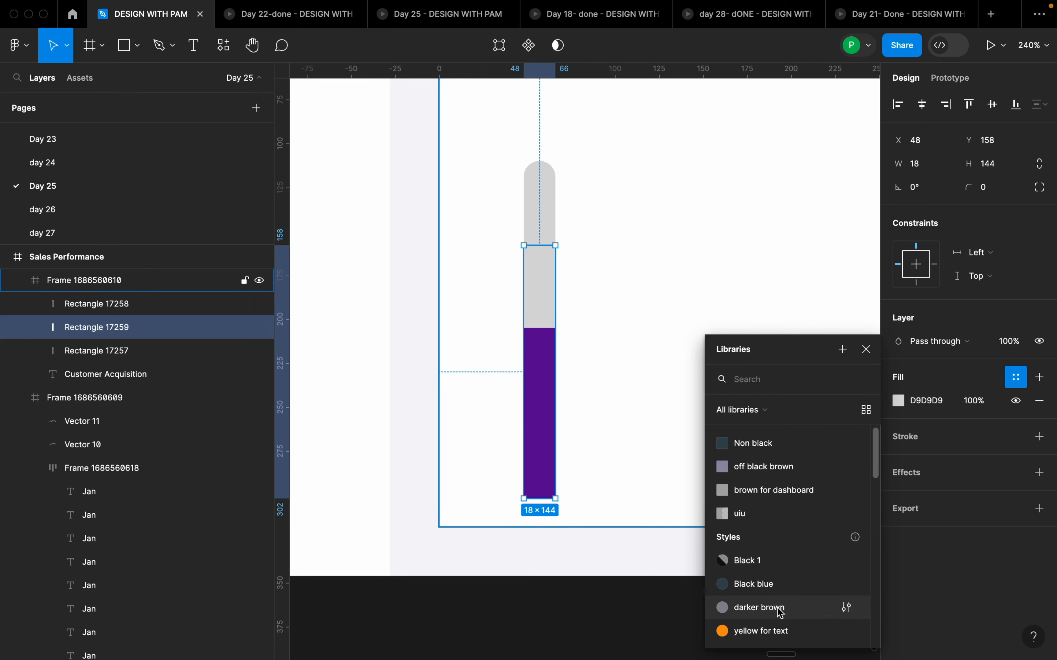
left_click(781, 630)
Step: Fill the full-height rounded bar behind the orange and purple segments with dark navy 000051
left_click(553, 216)
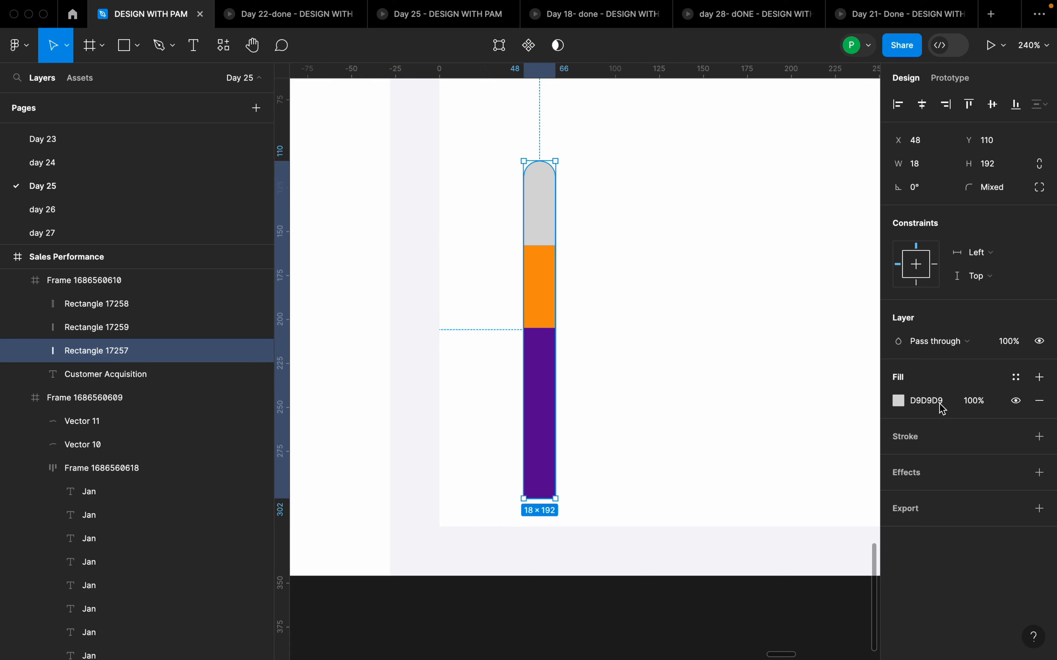
left_click(899, 402)
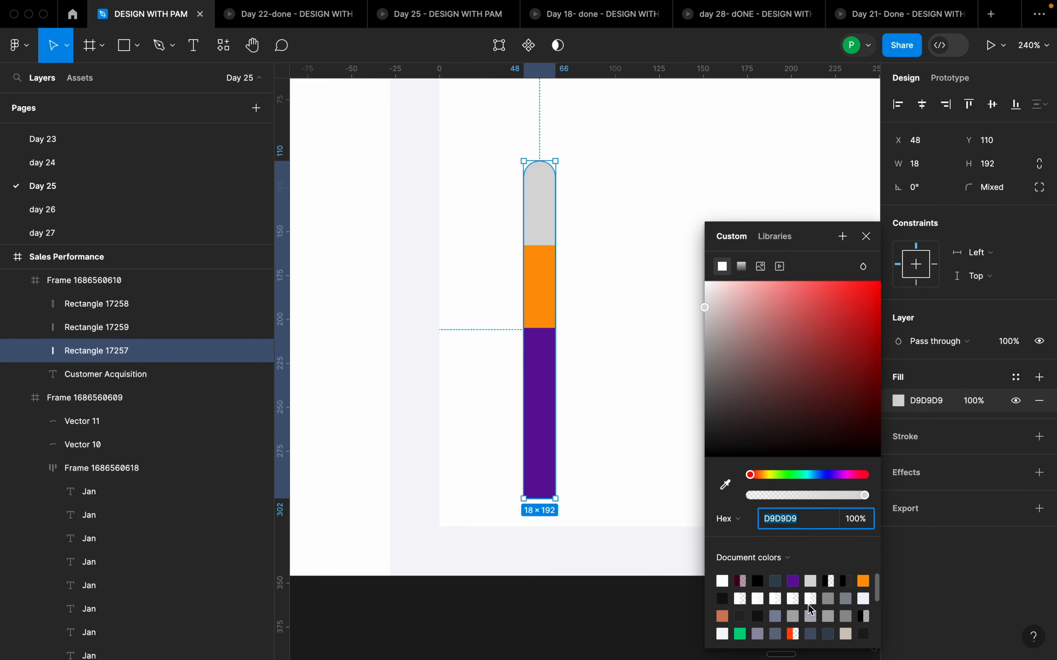
scroll(811, 610, "down", 3)
left_click(830, 588)
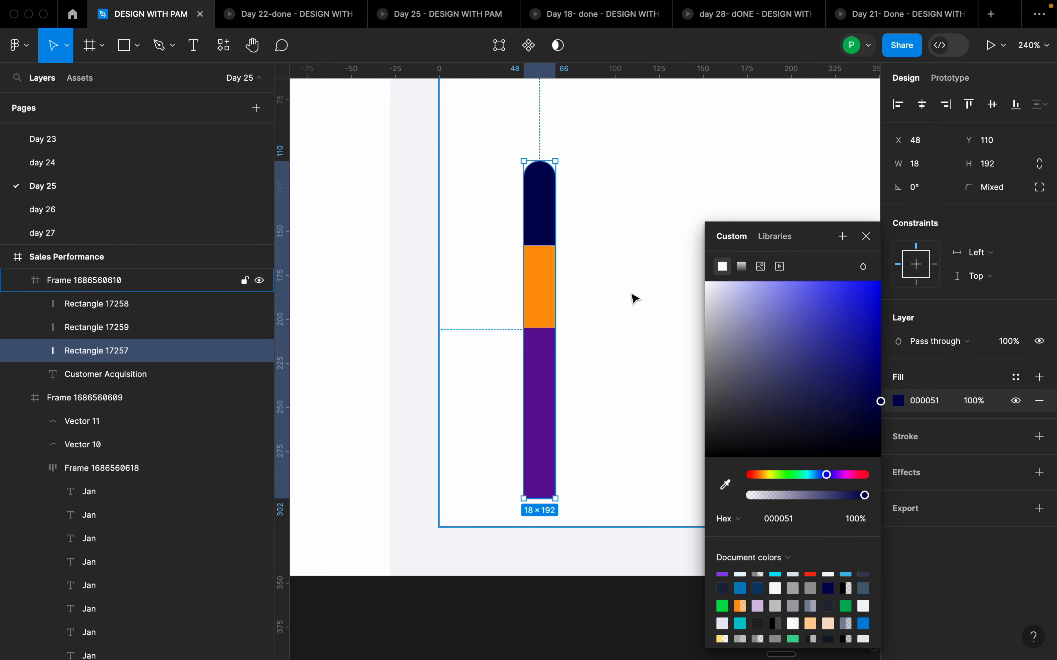
left_click(621, 288)
scroll(611, 281, "down", 5)
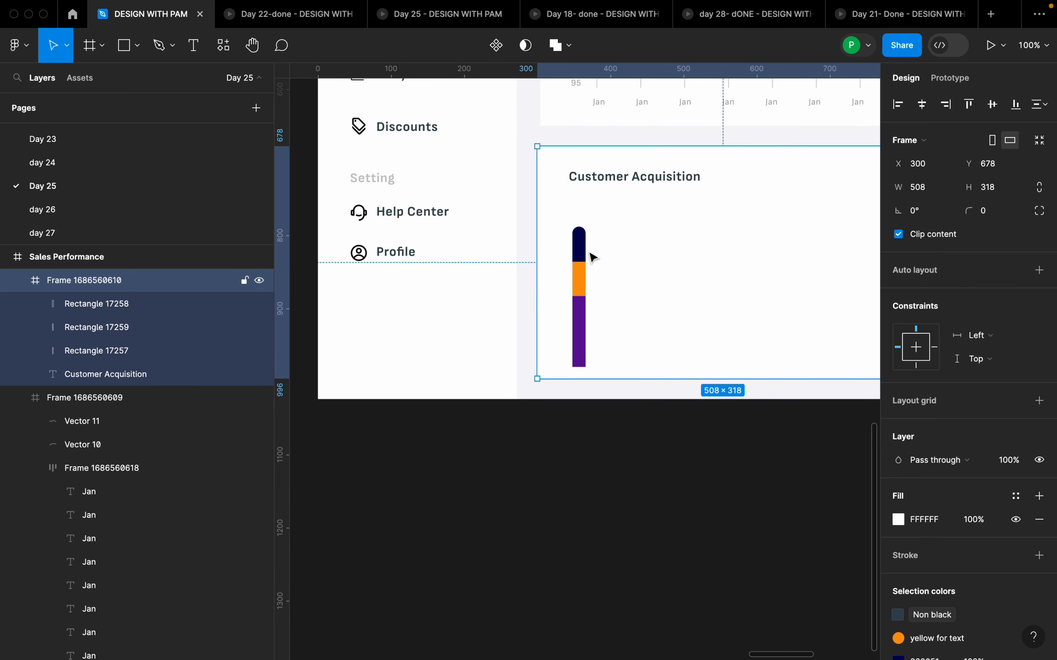
left_click(165, 304)
left_click(162, 332, "shift")
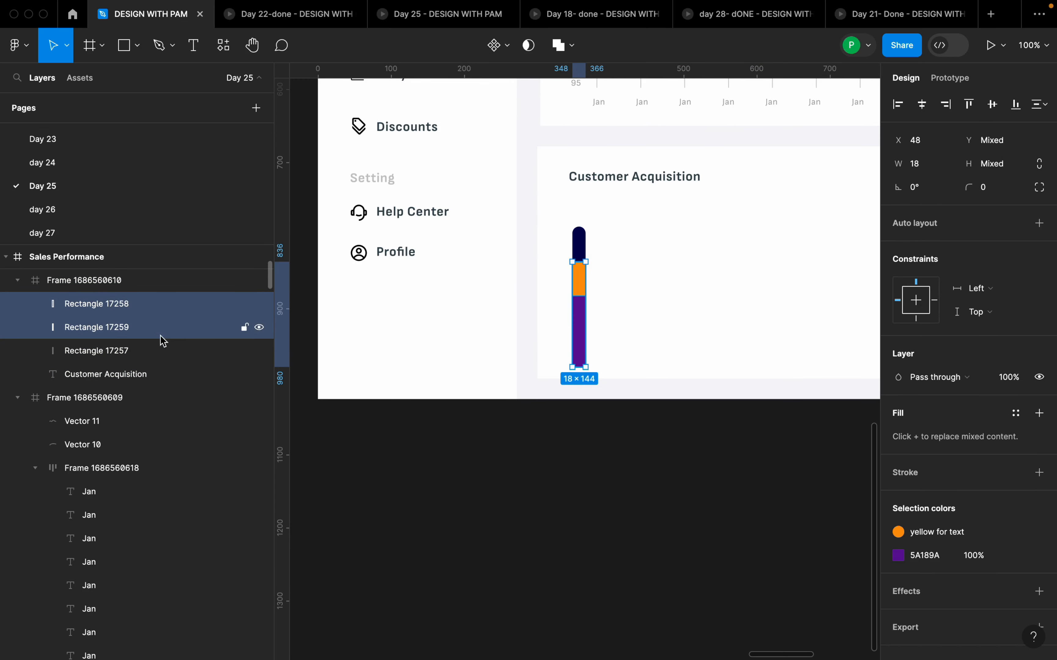
left_click(158, 351)
right_click(571, 281)
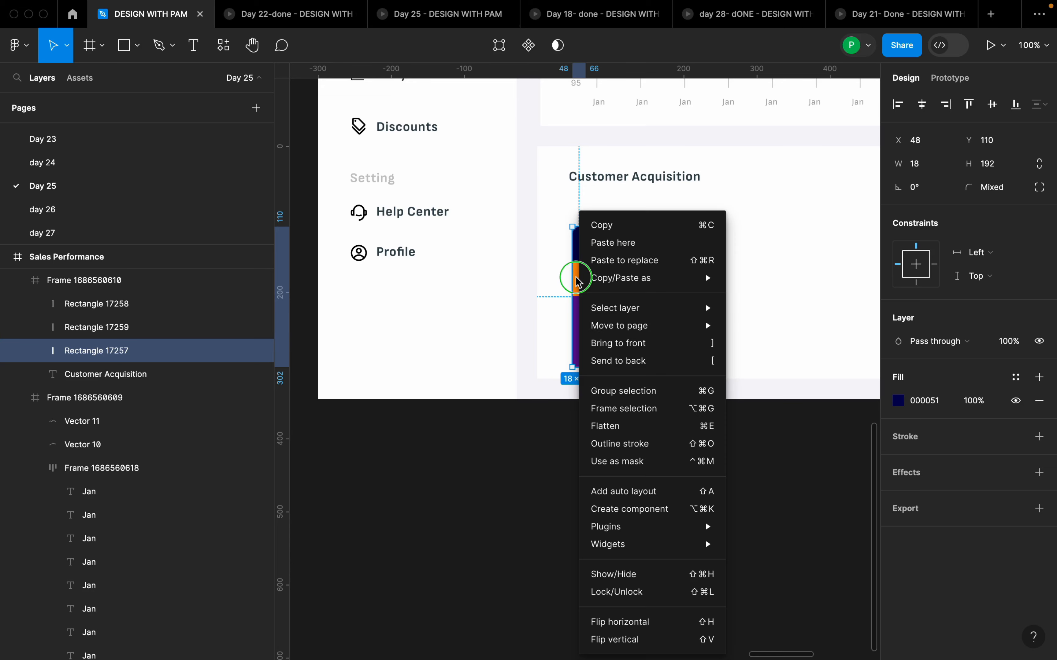
left_click(654, 398)
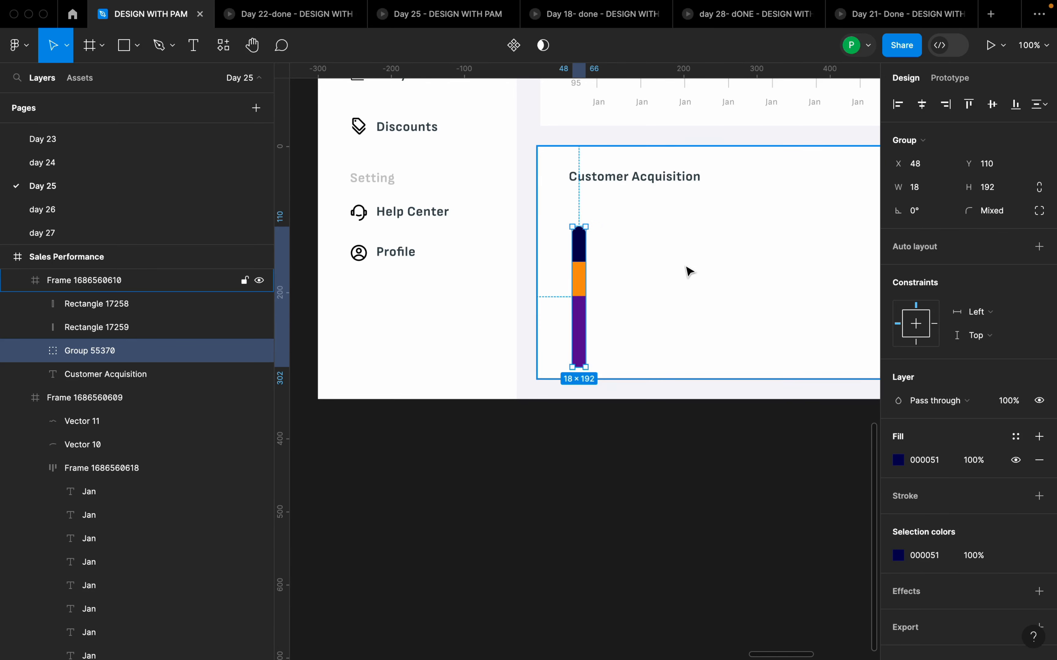
scroll(688, 269, "up", 5)
left_click_drag(524, 308, 589, 311)
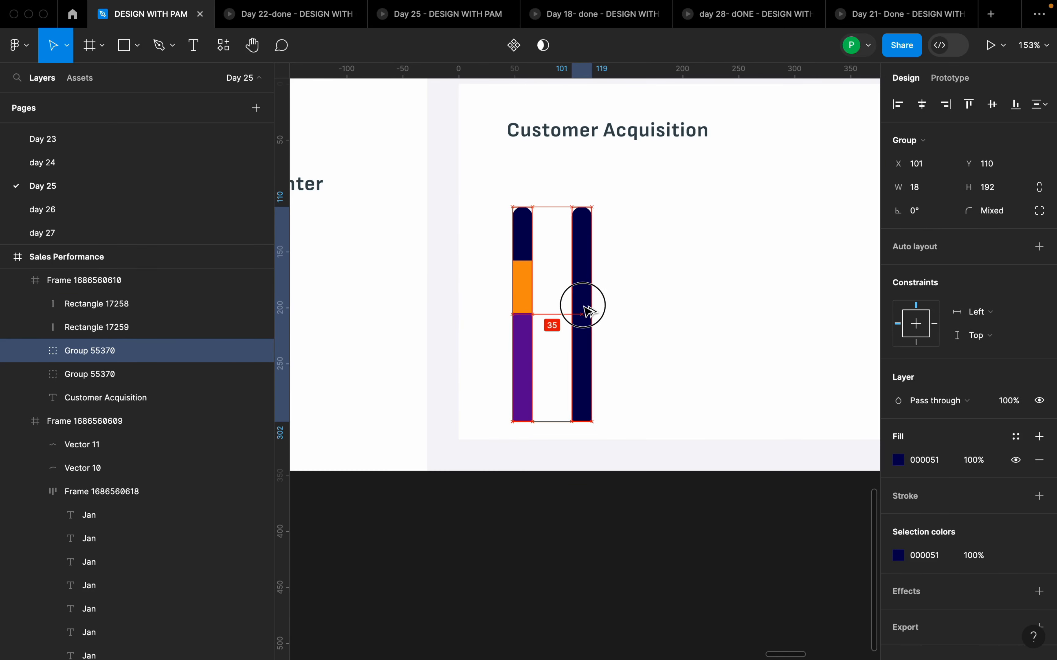
key("ctrl+z")
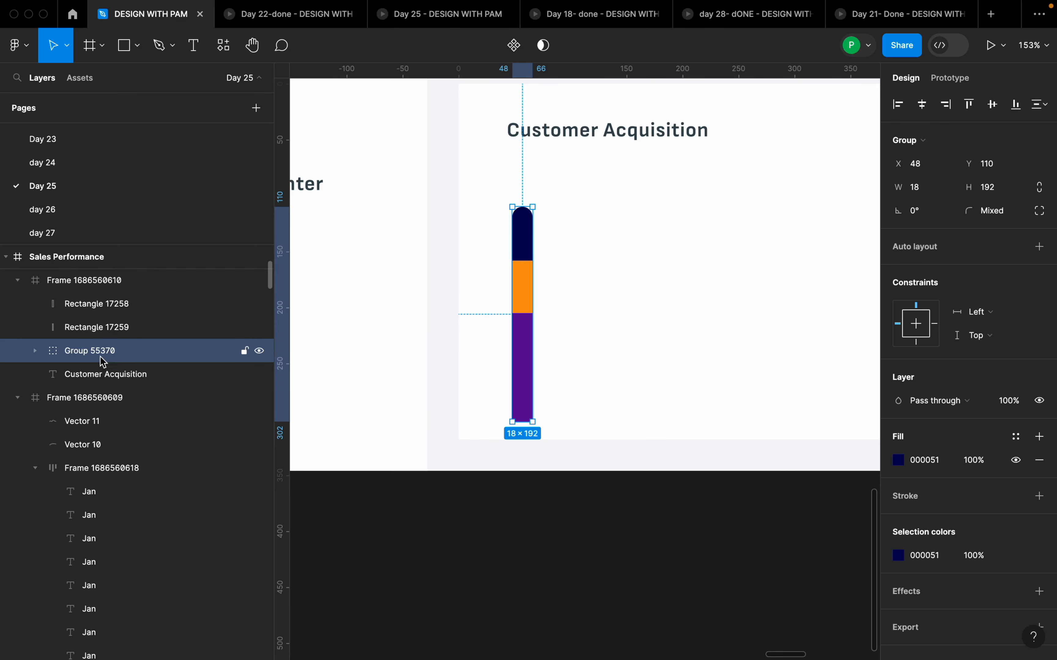
left_click(40, 351)
key("super+z")
key("super+z")
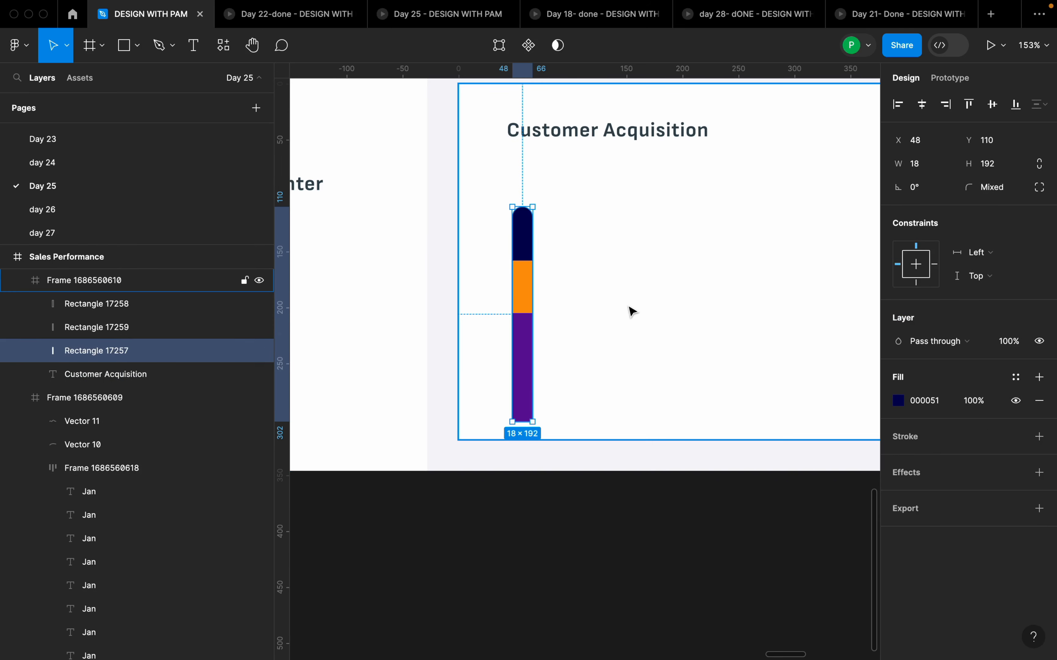